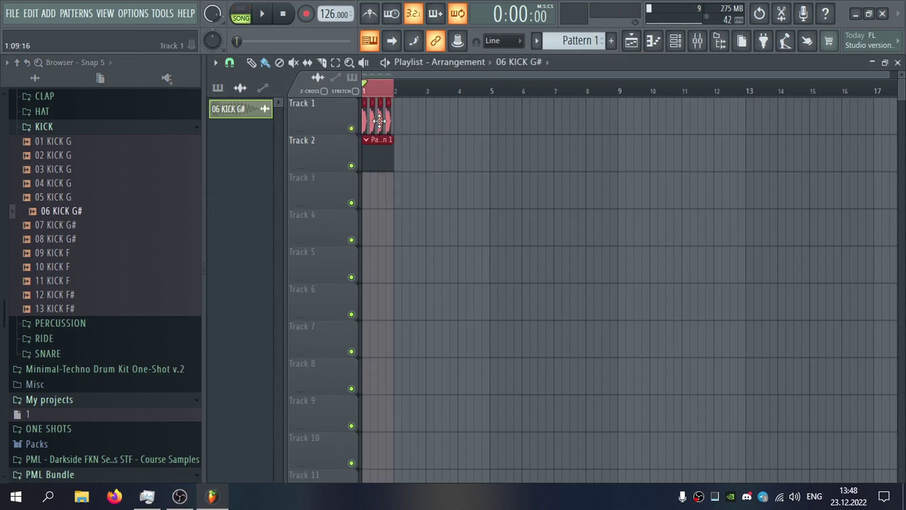
# Assign the 06 KICK G# sample in the playlist to mixer track 6, using the sample's own name for the track.
pyautogui.doubleClick(379, 121)
pyautogui.click(622, 212)
pyautogui.press('F2')
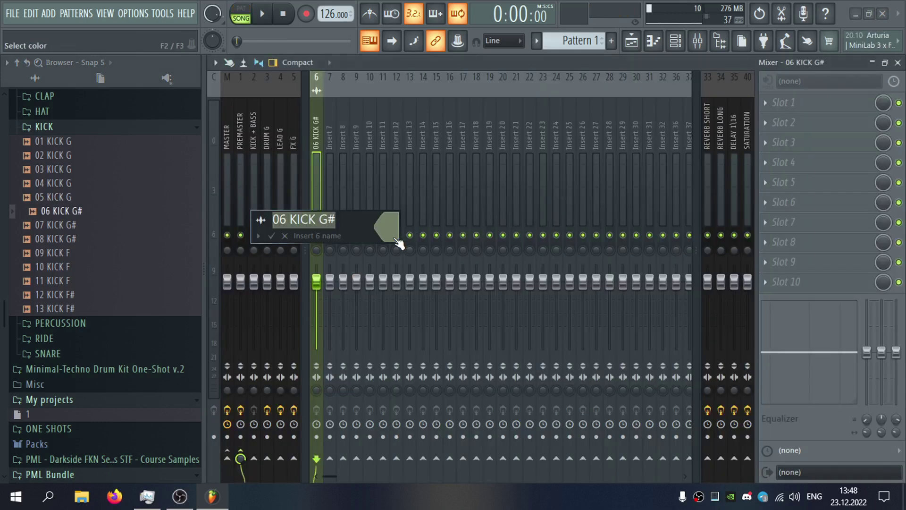
pyautogui.click(292, 221)
pyautogui.moveTo(291, 220); pyautogui.dragTo(271, 221)
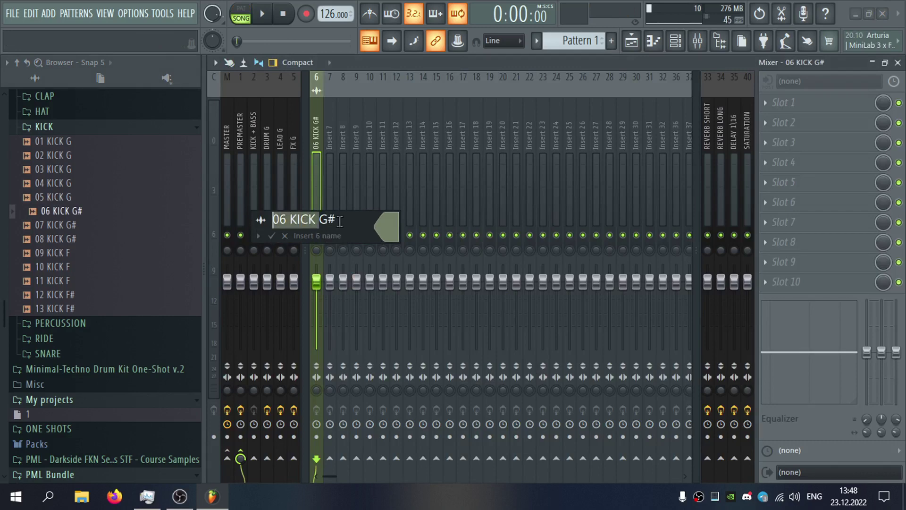
pyautogui.click(339, 222)
pyautogui.press('Return')
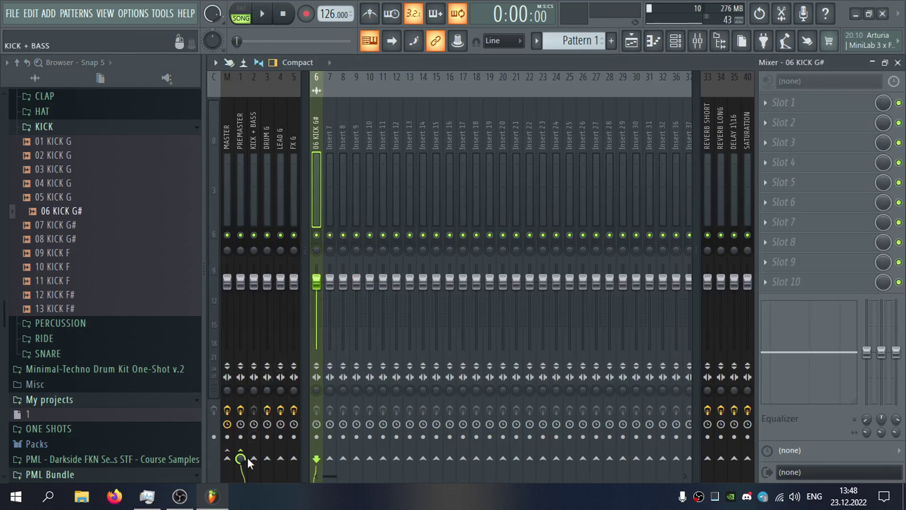
# Route the 06 KICK G# mixer track to the KICK + BASS bus and lower its volume while playing the loop.
pyautogui.press('space')
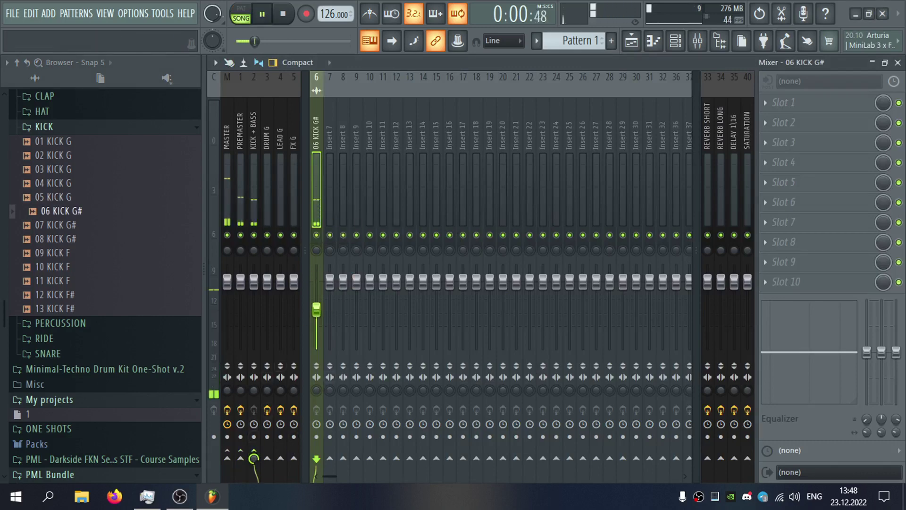
pyautogui.click(898, 62)
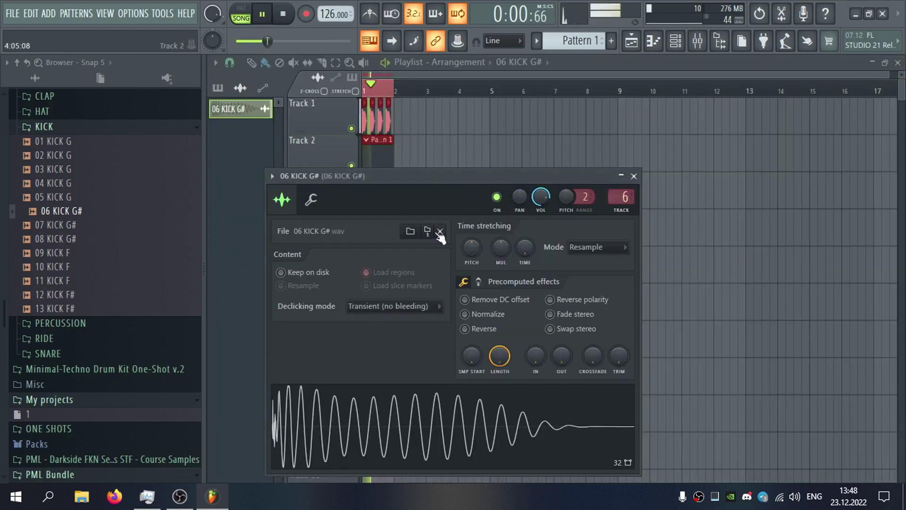
pyautogui.click(630, 61)
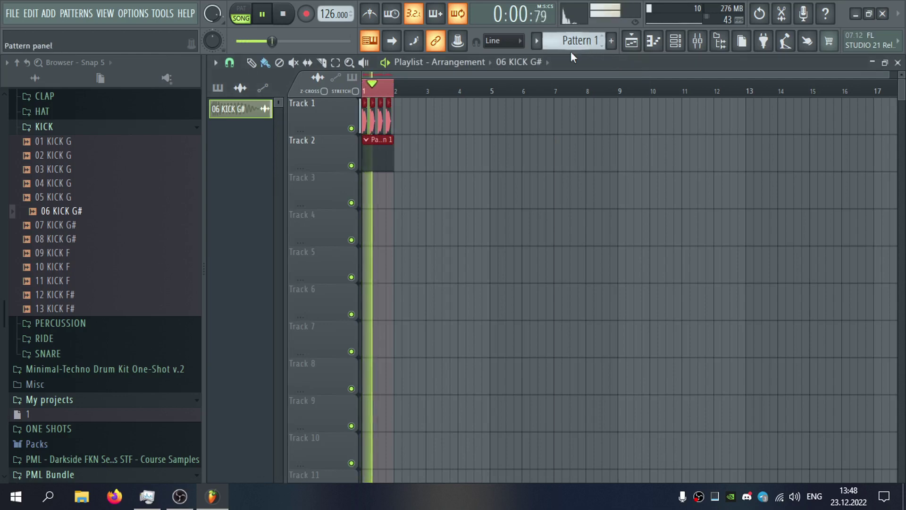
pyautogui.click(372, 148)
pyautogui.press('space')
# Insert a Sylenth1 instrument channel into the channel rack.
pyautogui.scroll(5, 338, 211)
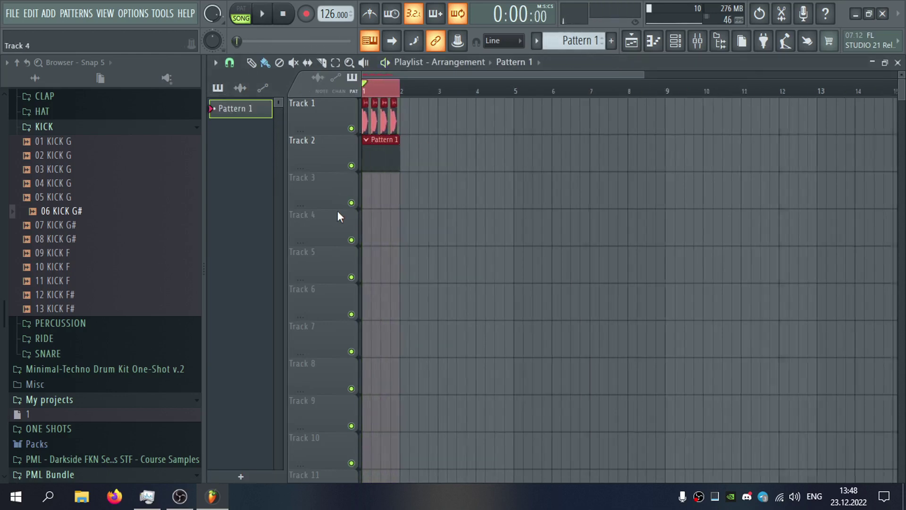
pyautogui.click(479, 186)
pyautogui.rightClick(494, 191)
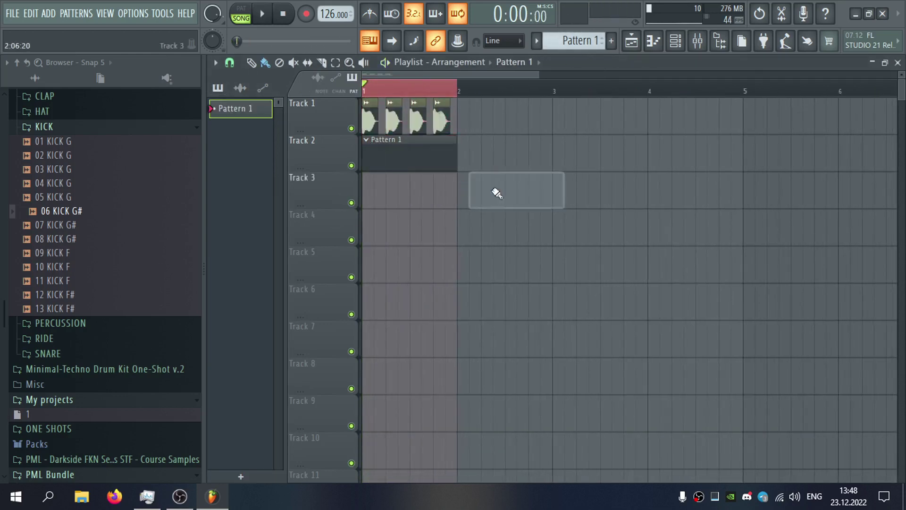
pyautogui.click(676, 42)
pyautogui.rightClick(398, 121)
pyautogui.moveTo(460, 223)
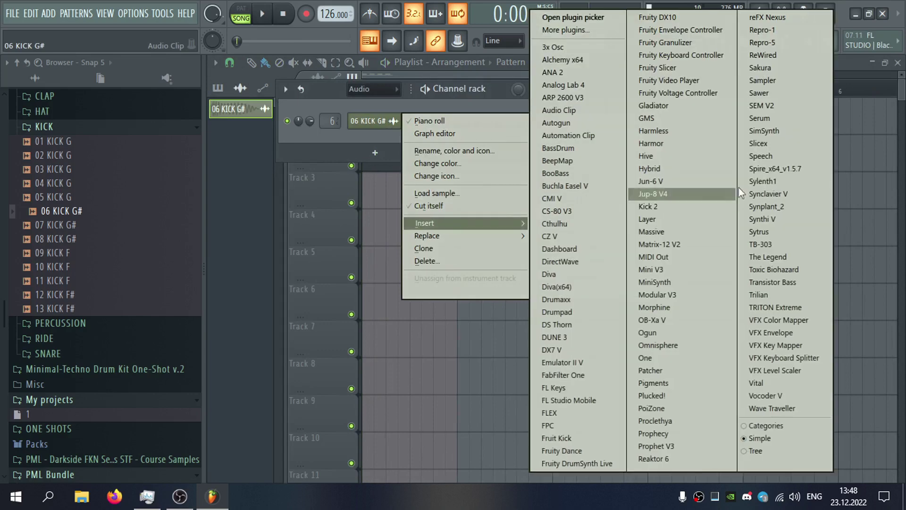
pyautogui.click(764, 181)
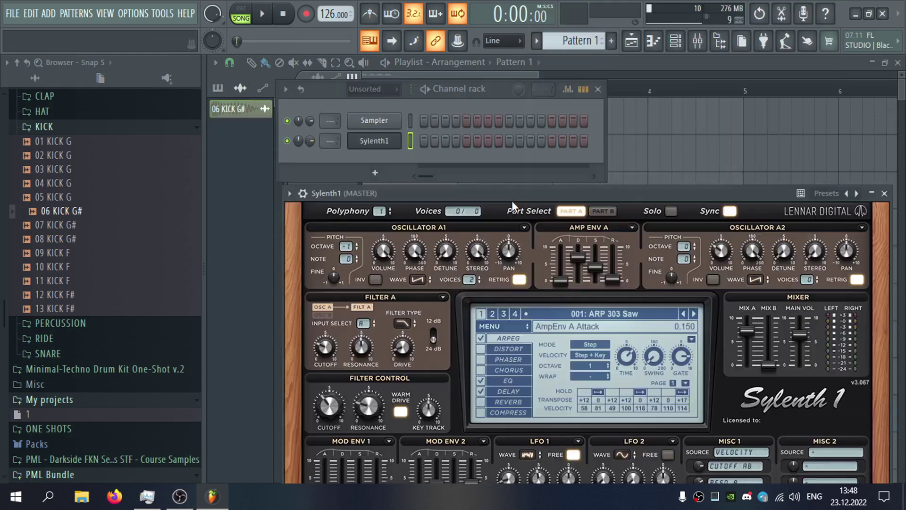
pyautogui.moveTo(507, 194); pyautogui.dragTo(437, 83)
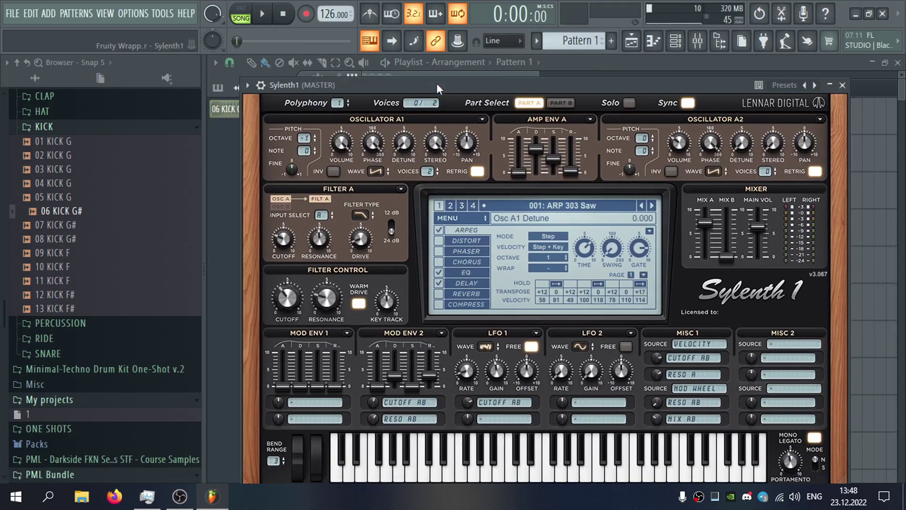
# Load the ART55 Sylenth Sound Banks factory bank in Sylenth1 and select the preset 003: BASS 3.
pyautogui.click(473, 219)
pyautogui.moveTo(571, 243)
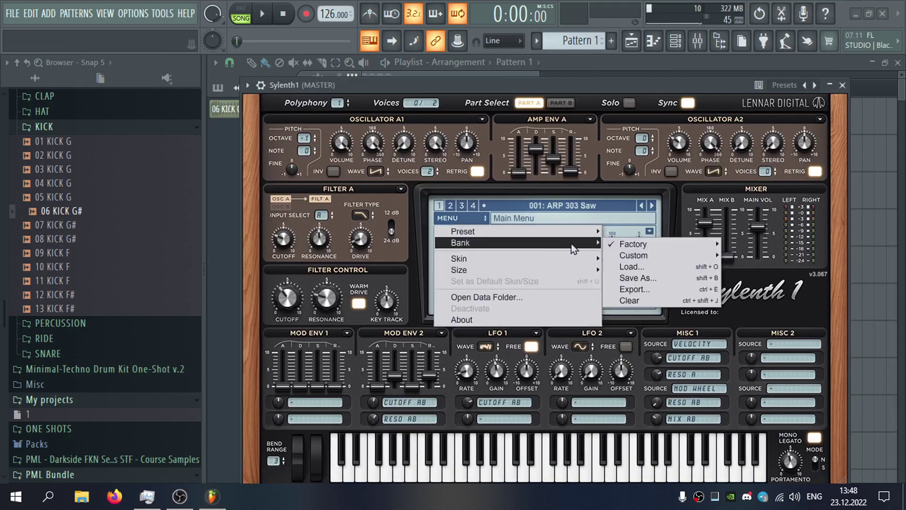
pyautogui.moveTo(619, 245)
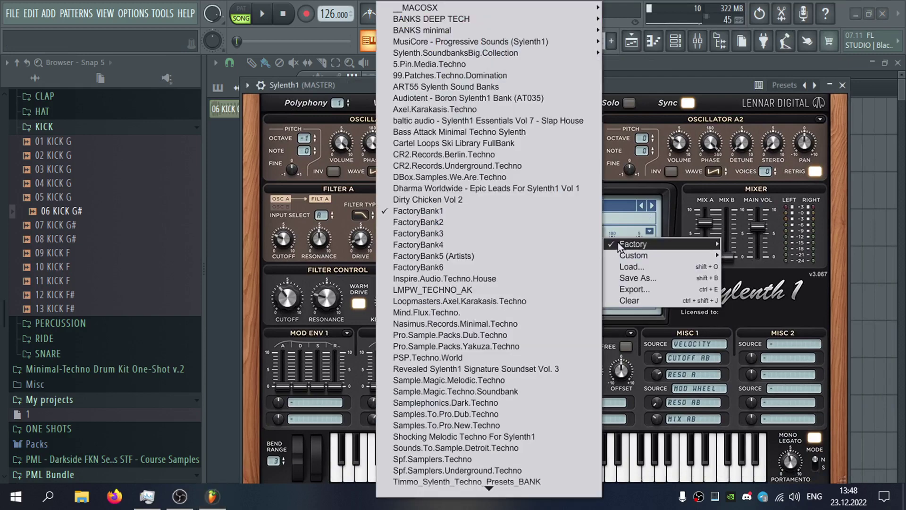
pyautogui.click(471, 87)
pyautogui.click(651, 206)
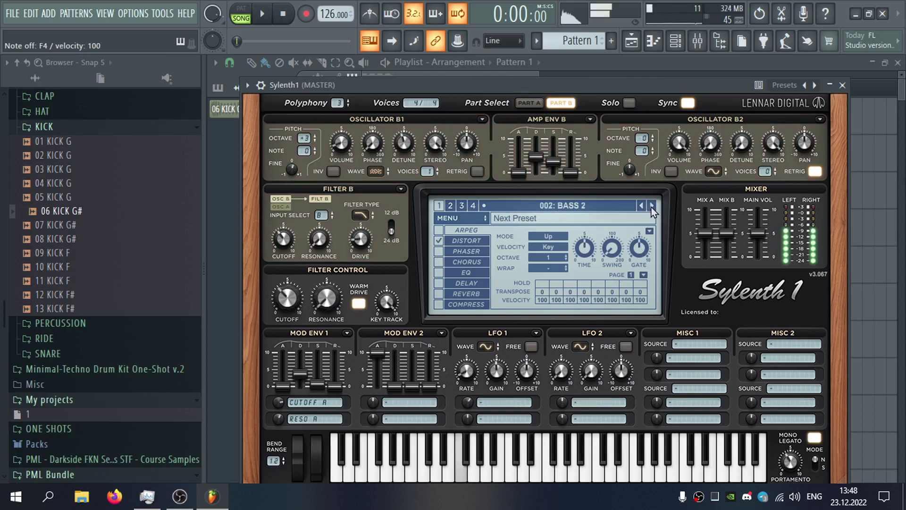
pyautogui.click(651, 207)
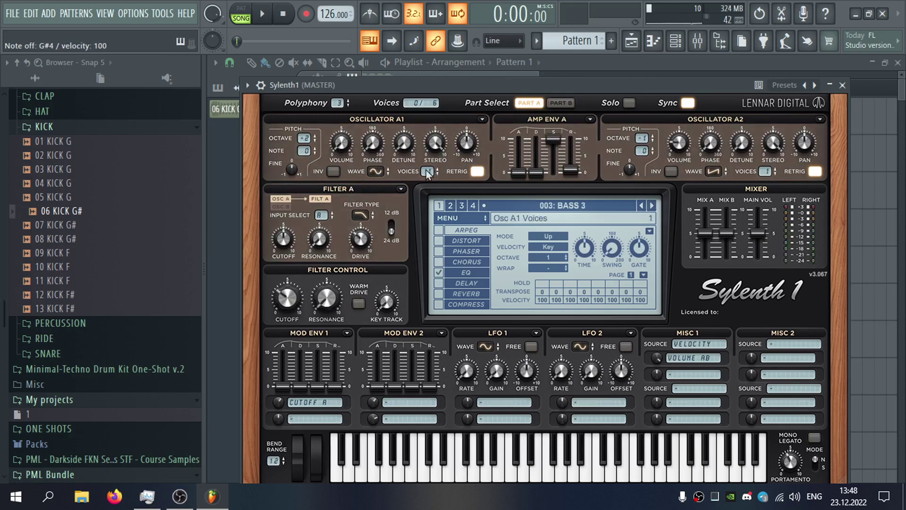
# Set oscillator A1 to a sawtooth wave and lower the Filter Control cutoff to about 2.46, auditioning the sound.
pyautogui.click(373, 171)
pyautogui.click(398, 190)
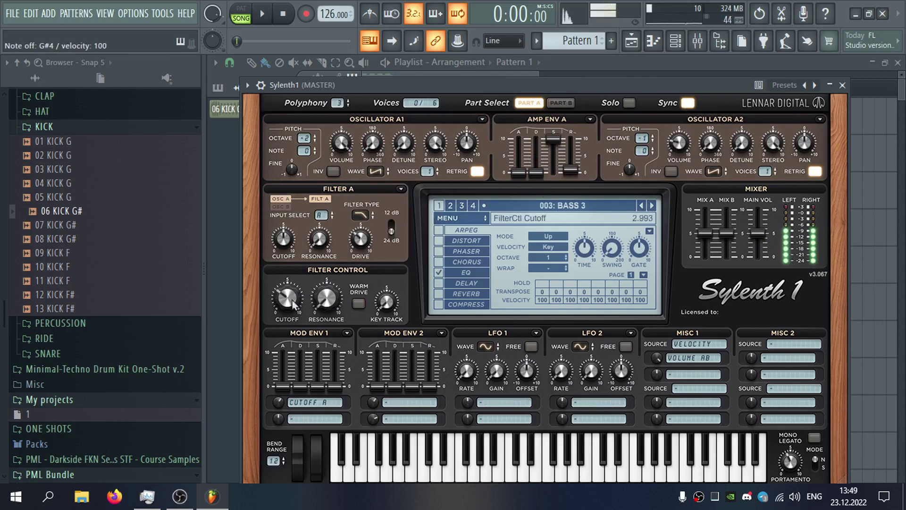
pyautogui.press('h')
pyautogui.moveTo(291, 292)
pyautogui.mouseDown()
pyautogui.moveTo(291, 300)
pyautogui.moveTo(296, 281)
pyautogui.mouseUp()
pyautogui.press('h')
# Raise the decay of Mod Env 1 slightly and enable the arpeggiator, testing the bass sound.
pyautogui.moveTo(310, 389); pyautogui.dragTo(302, 347)
pyautogui.press('h')
pyautogui.click(439, 230)
pyautogui.press('h')
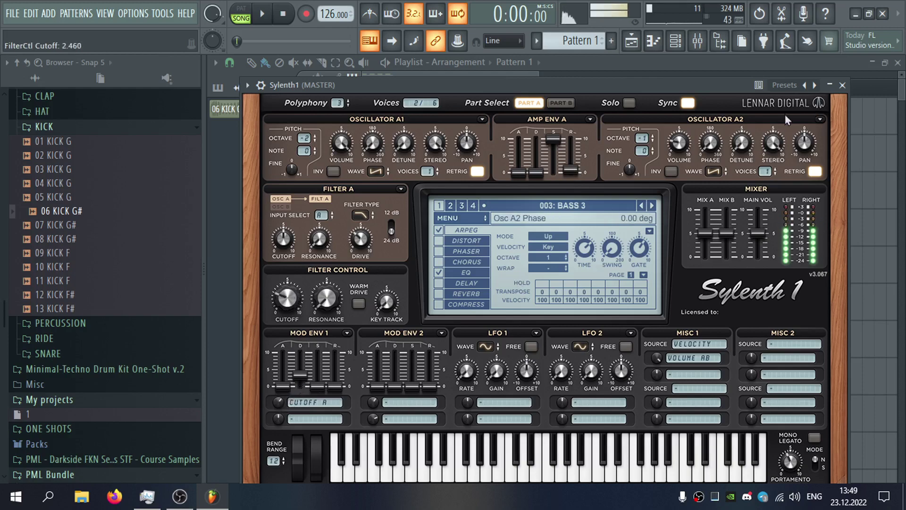
# Draw a one-bar G#3 note at the start of bar 1 in the Sylenth1 piano roll of Pattern 1.
pyautogui.click(842, 85)
pyautogui.rightClick(398, 135)
pyautogui.click(430, 140)
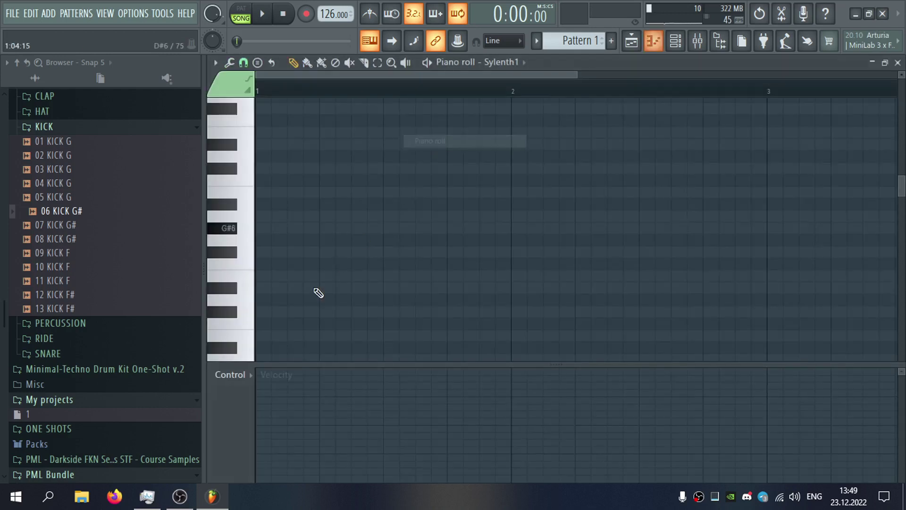
pyautogui.click(233, 299)
pyautogui.scroll(-3, 226, 303)
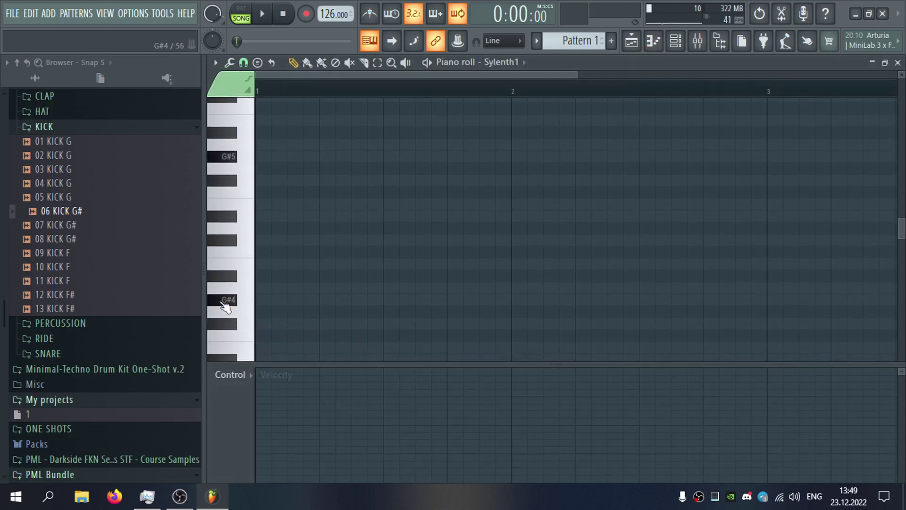
pyautogui.click(226, 301)
pyautogui.scroll(-2, 235, 303)
pyautogui.click(229, 304)
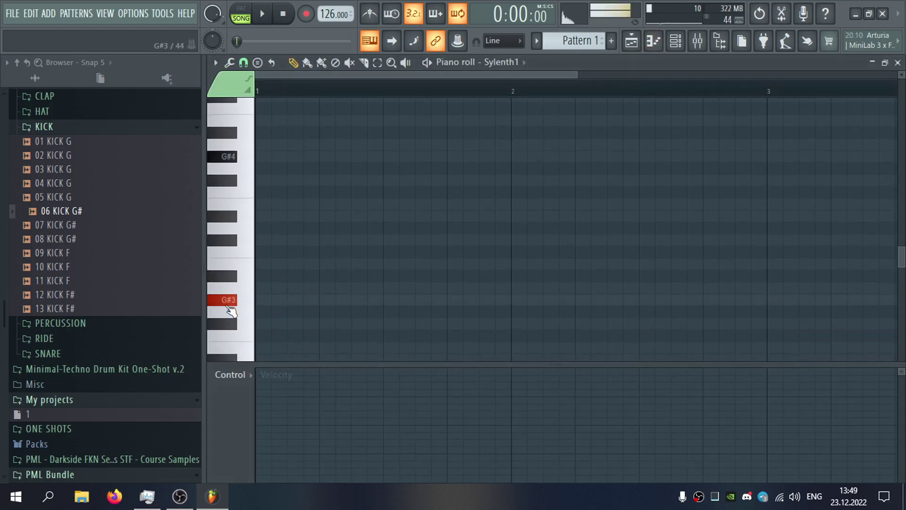
pyautogui.click(262, 299)
pyautogui.moveTo(295, 299); pyautogui.dragTo(511, 299)
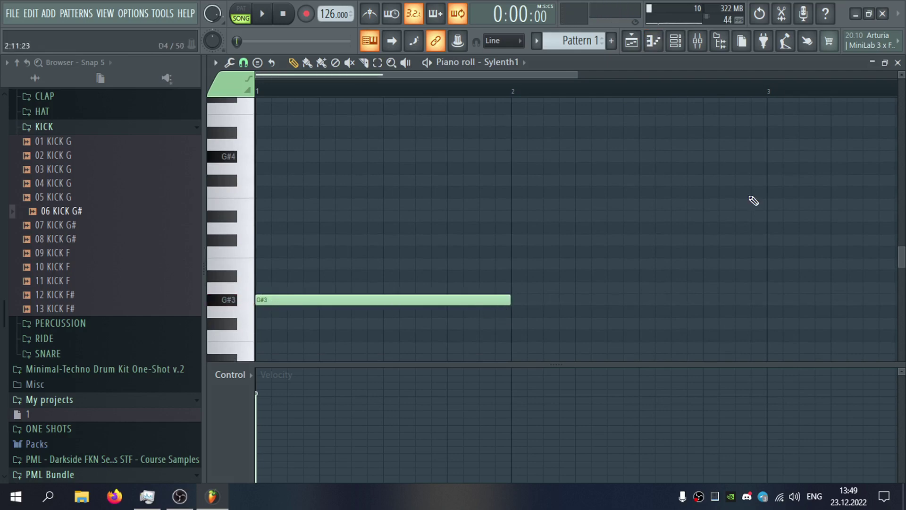
pyautogui.click(897, 64)
pyautogui.click(599, 89)
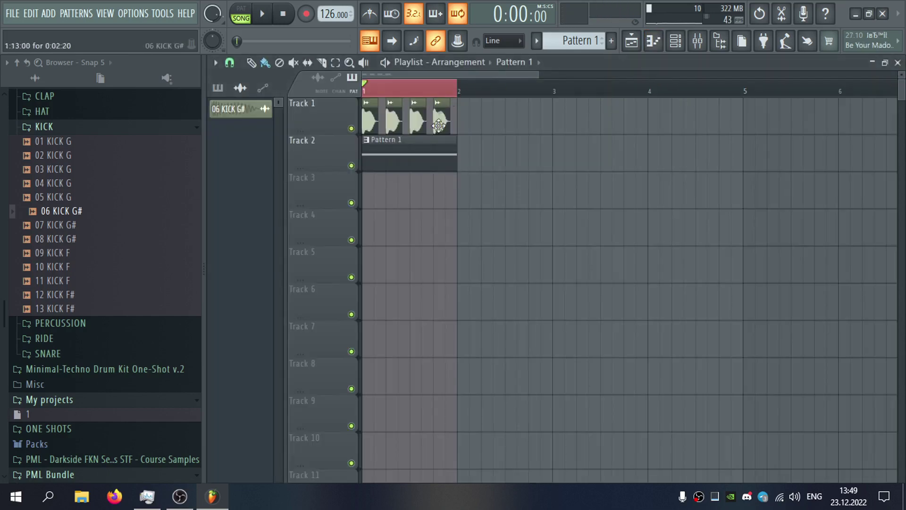
# Assign the Sylenth1 channel to mixer track 7 and lower that track's volume to about 70%.
pyautogui.click(675, 41)
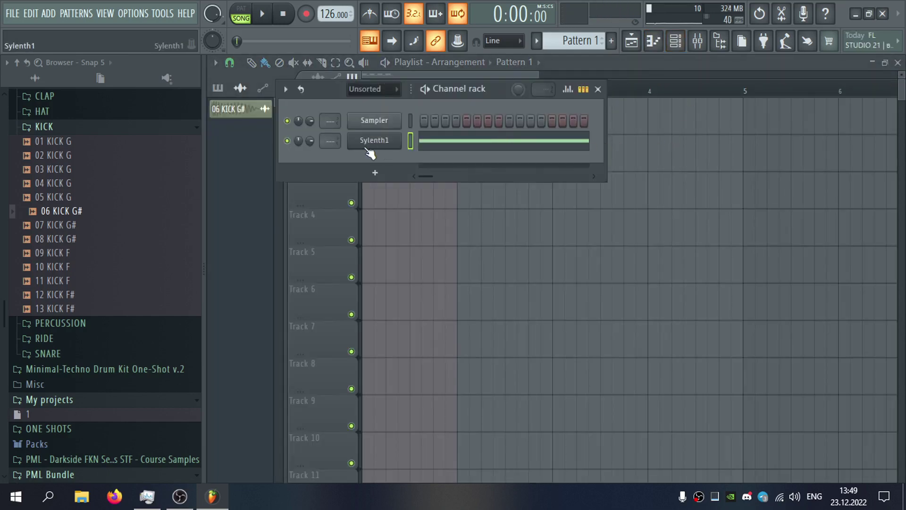
pyautogui.click(369, 147)
pyautogui.click(248, 85)
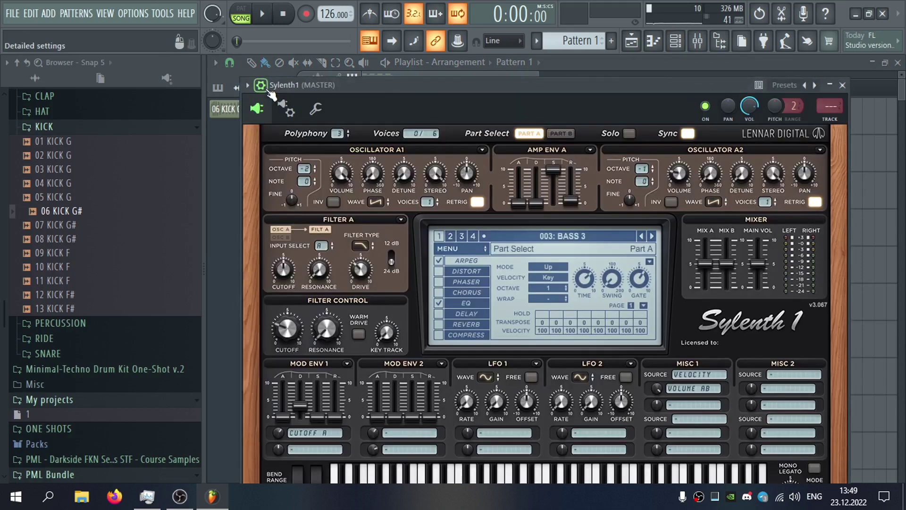
pyautogui.click(832, 121)
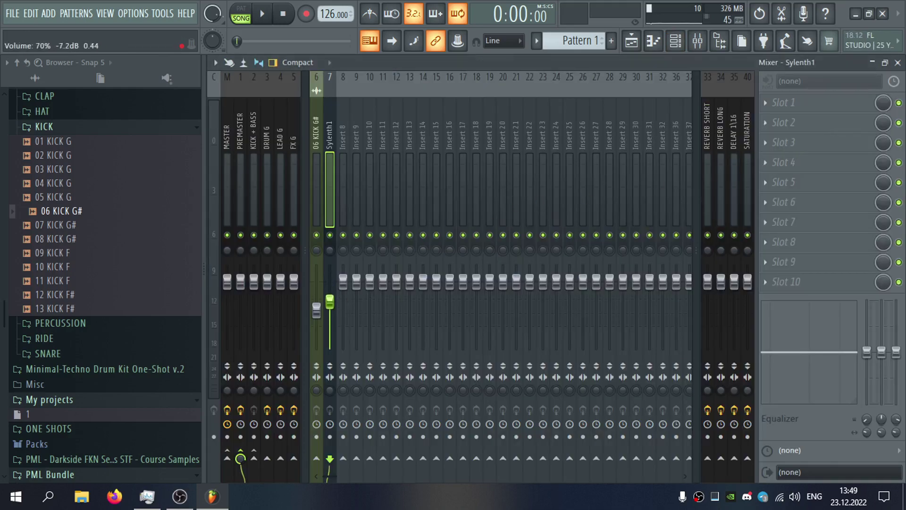
# Rename the Sylenth1 mixer track to "bass" and route it to the KICK + BASS bus.
pyautogui.press('F2')
pyautogui.write('bass')
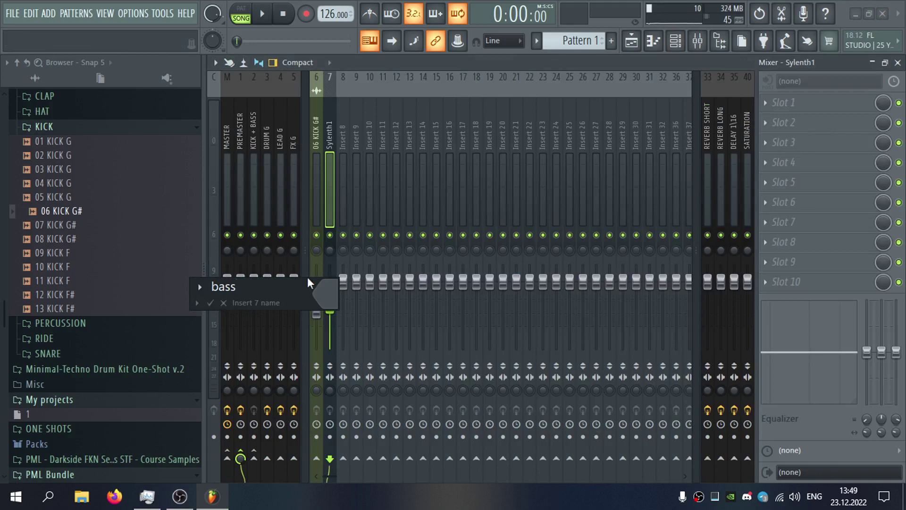
pyautogui.press('Return')
pyautogui.click(254, 458)
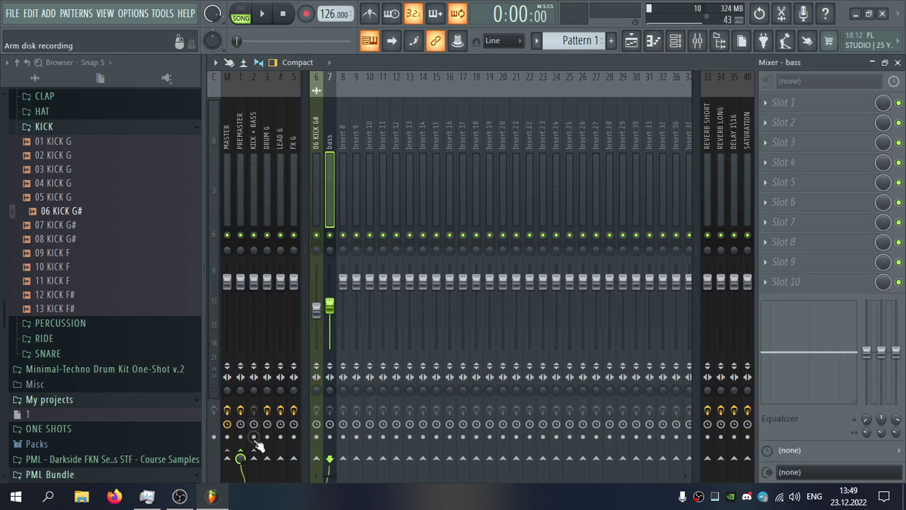
# Add VolumeShaper4 to slot 10 of the bass track with the fifth Ducking curve and a high-band split at about 2.22 kHz.
pyautogui.press('space')
pyautogui.click(812, 267)
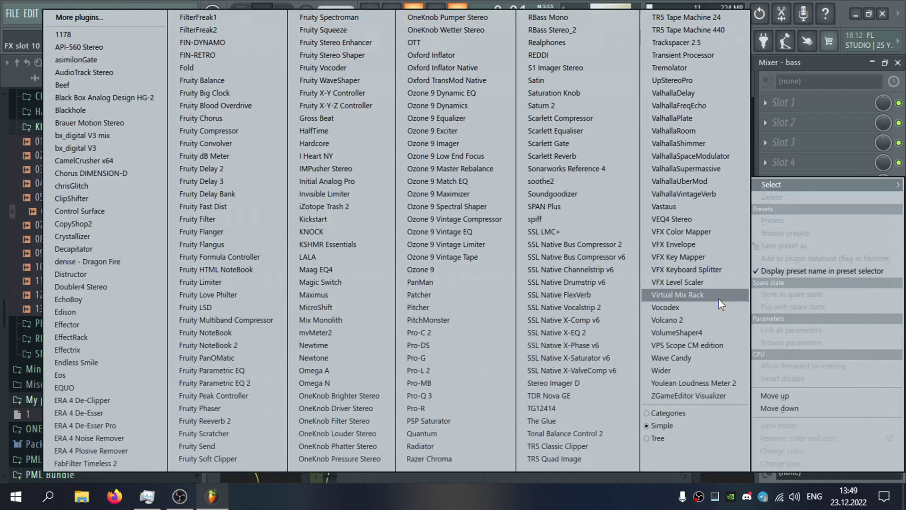
pyautogui.click(661, 330)
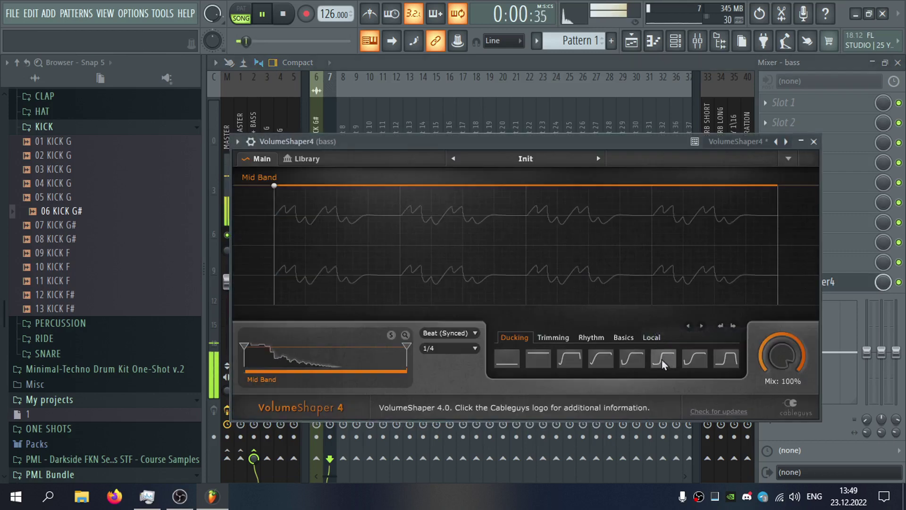
pyautogui.click(632, 356)
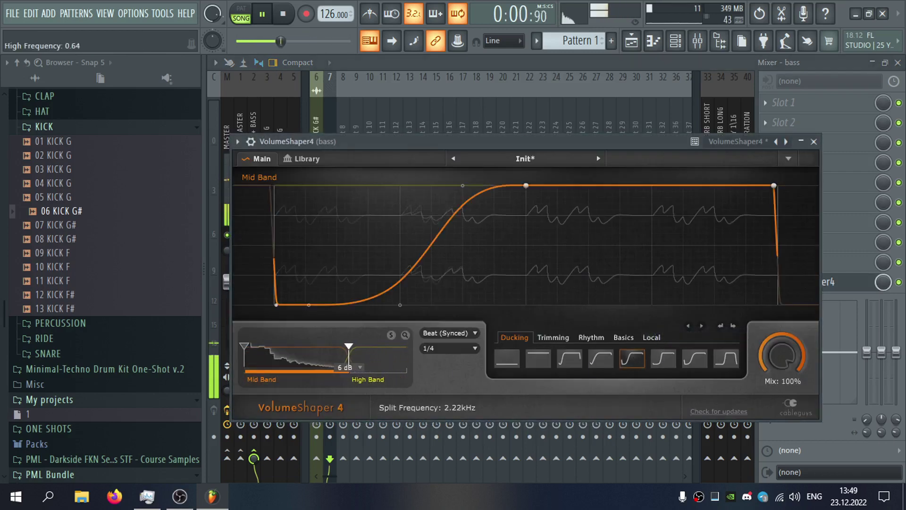
pyautogui.click(814, 141)
pyautogui.click(897, 62)
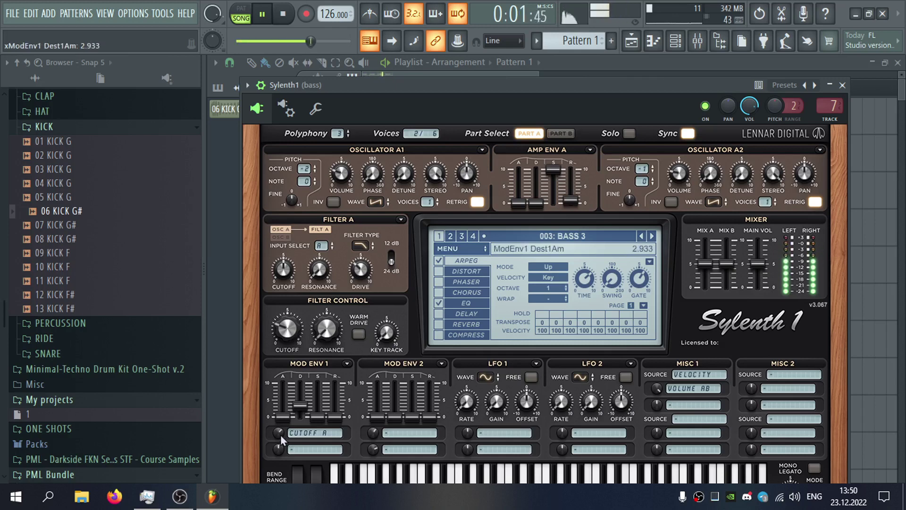
# Assign Mod Env 2 to Cutoff AB and lower Sylenth1's Filter Control cutoff to about 1.49.
pyautogui.click(381, 432)
pyautogui.click(512, 308)
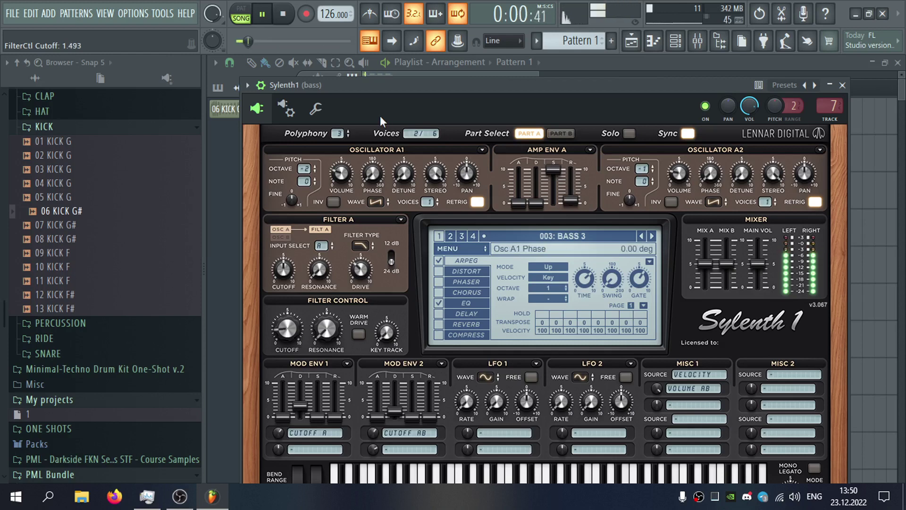
# Set Sylenth1's bend range to 6 and create an automation clip for its PitchBend parameter.
pyautogui.moveTo(394, 89); pyautogui.dragTo(394, 57)
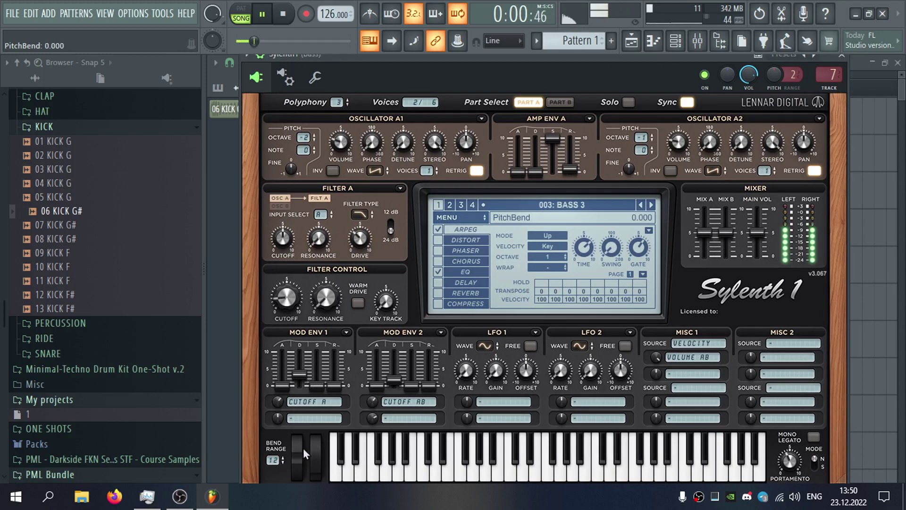
pyautogui.moveTo(271, 458); pyautogui.dragTo(317, 401)
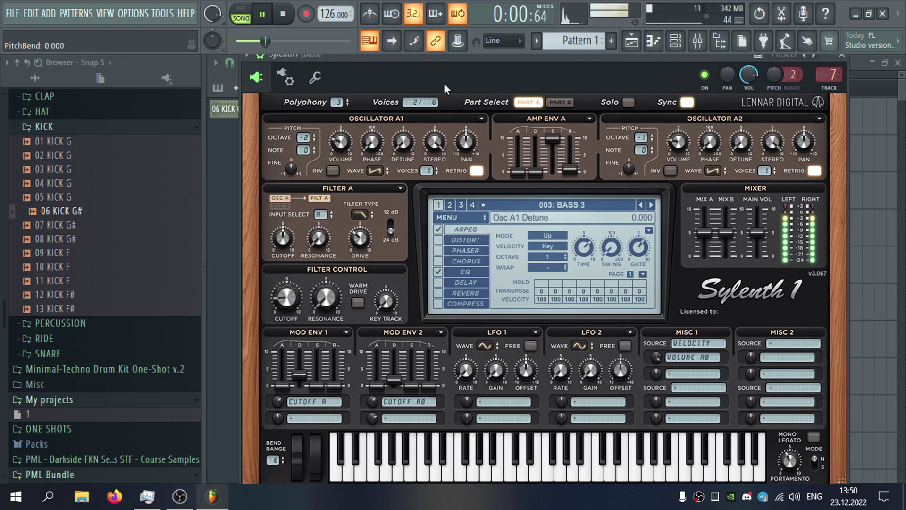
pyautogui.click(457, 41)
pyautogui.rightClick(458, 41)
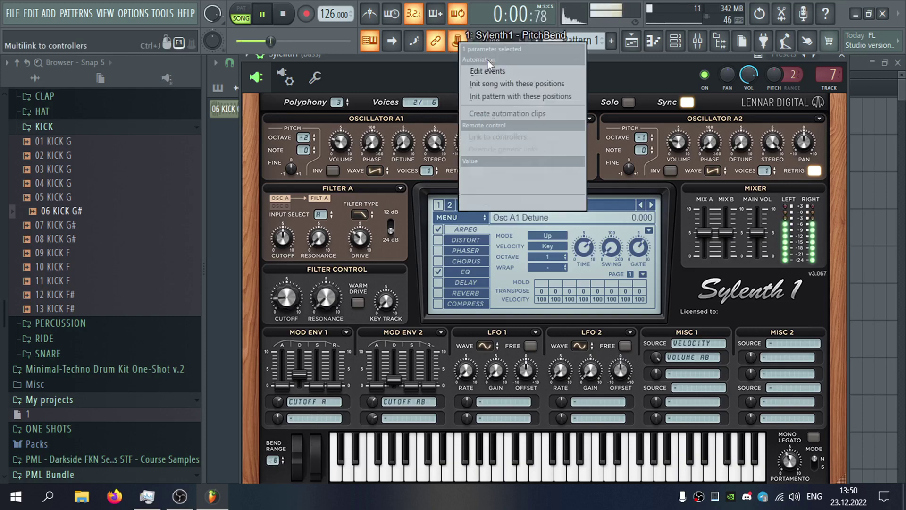
pyautogui.click(523, 113)
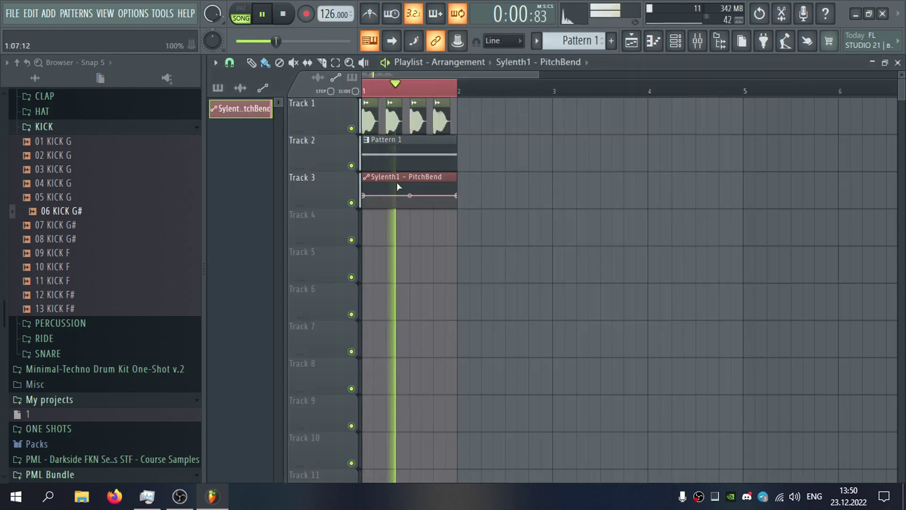
# Enlarge playlist Track 3, stop playback and adjust the first point of the PitchBend clip to about 51%.
pyautogui.moveTo(332, 208); pyautogui.dragTo(330, 271)
pyautogui.scroll(3, 381, 234)
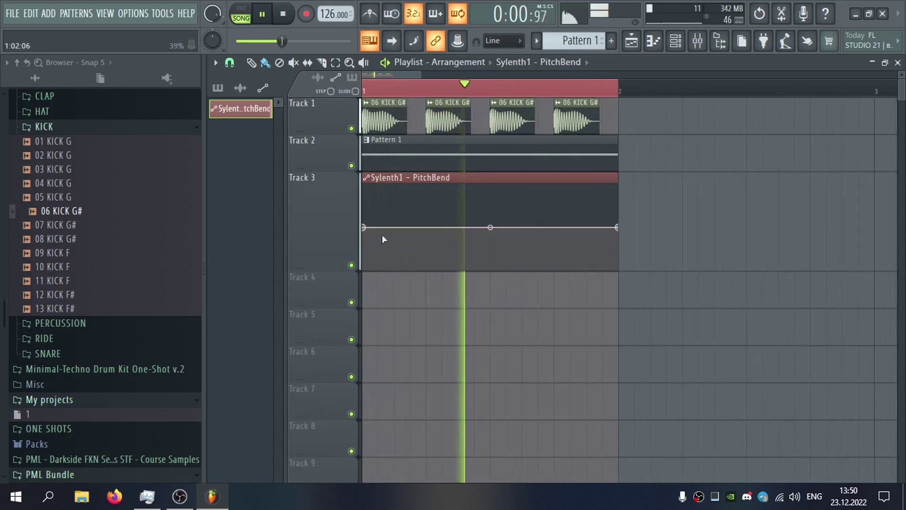
pyautogui.press('space')
pyautogui.moveTo(362, 227)
pyautogui.mouseDown()
pyautogui.moveTo(362, 204)
pyautogui.moveTo(358, 228)
pyautogui.mouseUp()
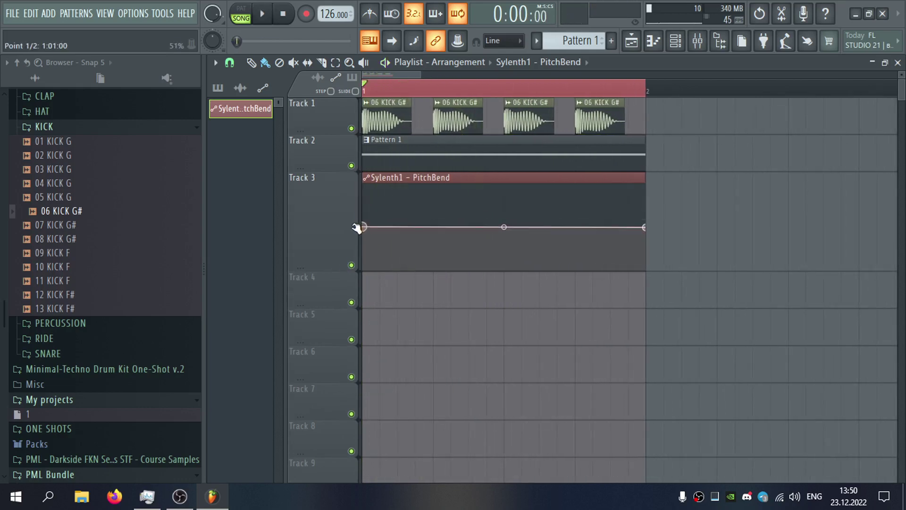
# Show all channels in the channel rack and raise Sylenth1's pitch bend range to 12.
pyautogui.click(482, 150)
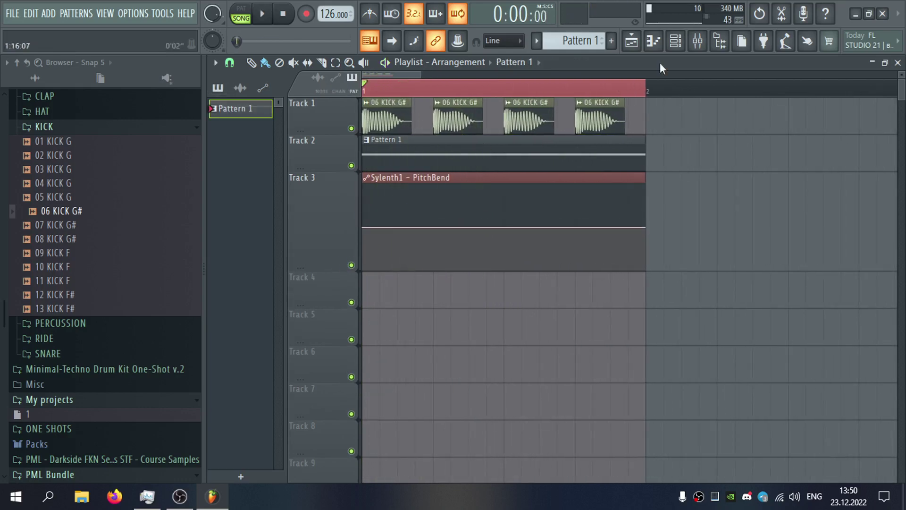
pyautogui.press('F6')
pyautogui.click(396, 92)
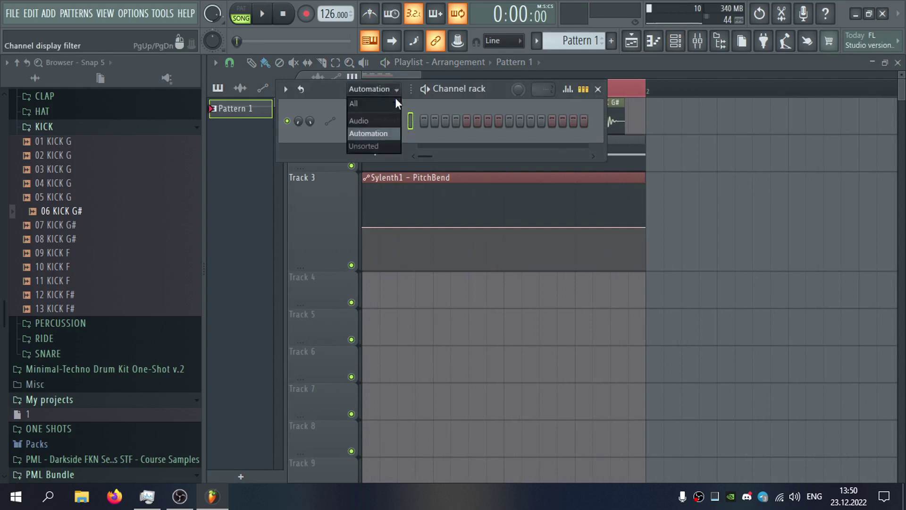
pyautogui.click(394, 103)
pyautogui.click(379, 143)
pyautogui.moveTo(283, 442); pyautogui.dragTo(287, 431)
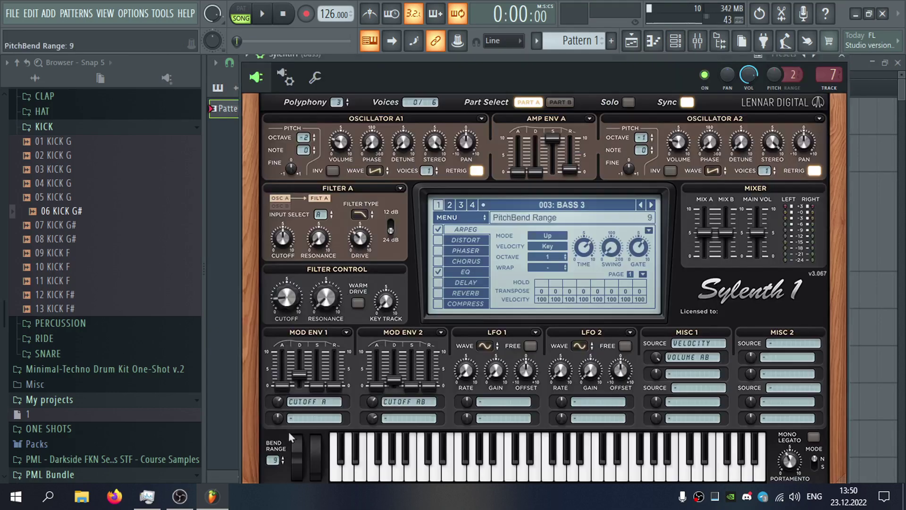
pyautogui.click(841, 55)
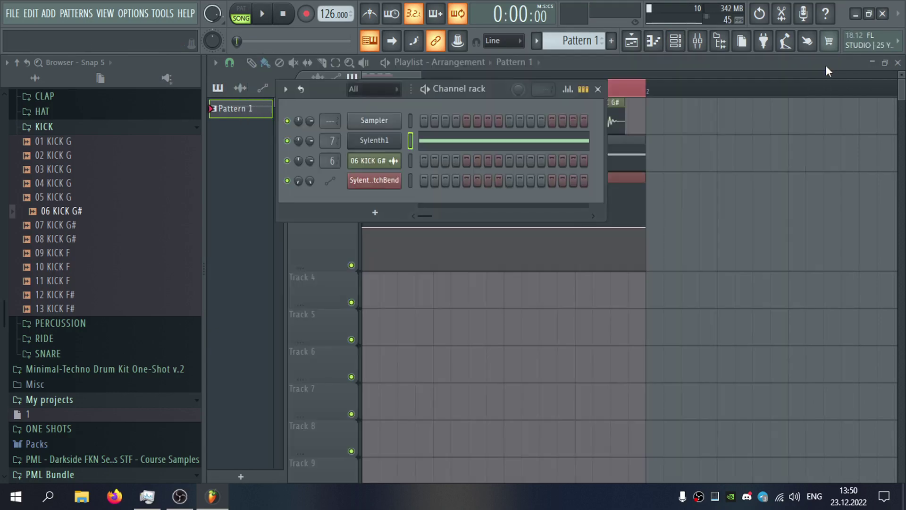
pyautogui.press('F6')
# Raise the PitchBend clip's first point to 100%, add a 50% point at the third beat and play the loop.
pyautogui.moveTo(366, 227); pyautogui.dragTo(365, 186)
pyautogui.rightClick(505, 228)
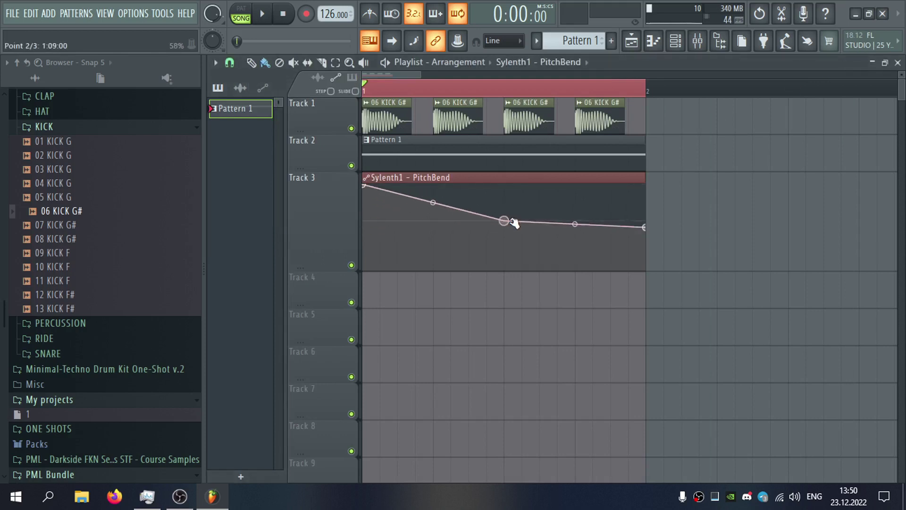
pyautogui.moveTo(515, 231); pyautogui.dragTo(515, 229)
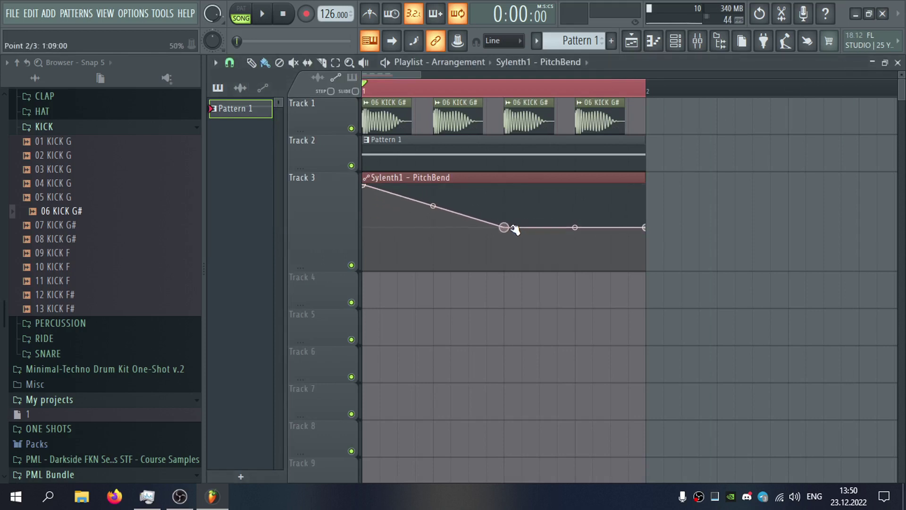
pyautogui.press('space')
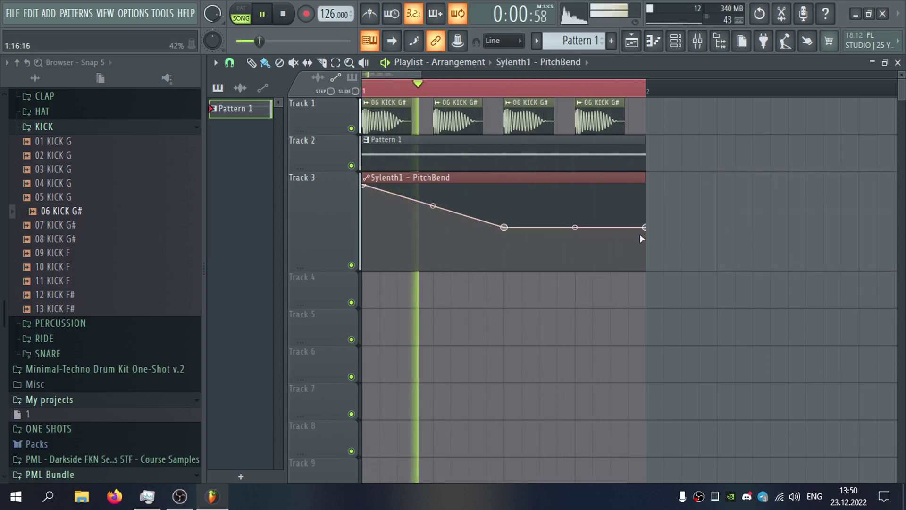
# Return the first PitchBend point to 50% and add a peak of about two-thirds height at the fourth beat with straight slopes.
pyautogui.moveTo(433, 205); pyautogui.dragTo(435, 230)
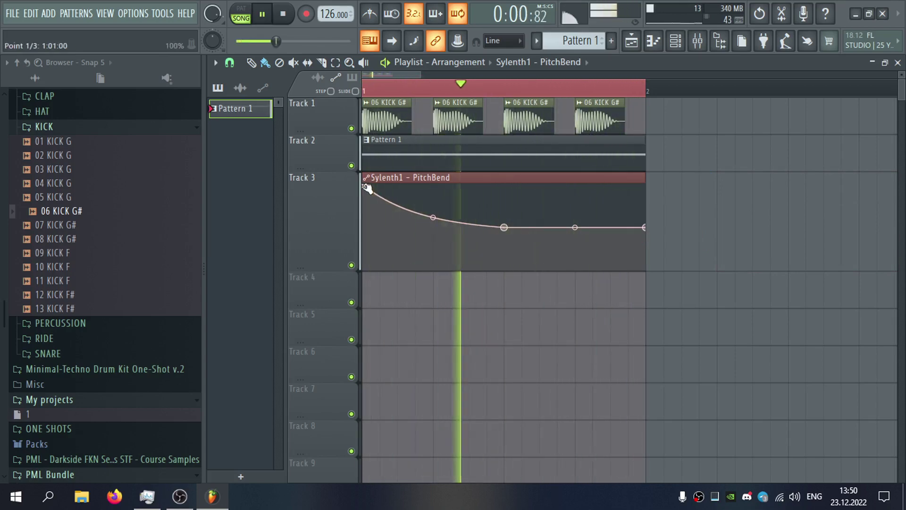
pyautogui.moveTo(366, 189); pyautogui.dragTo(357, 228)
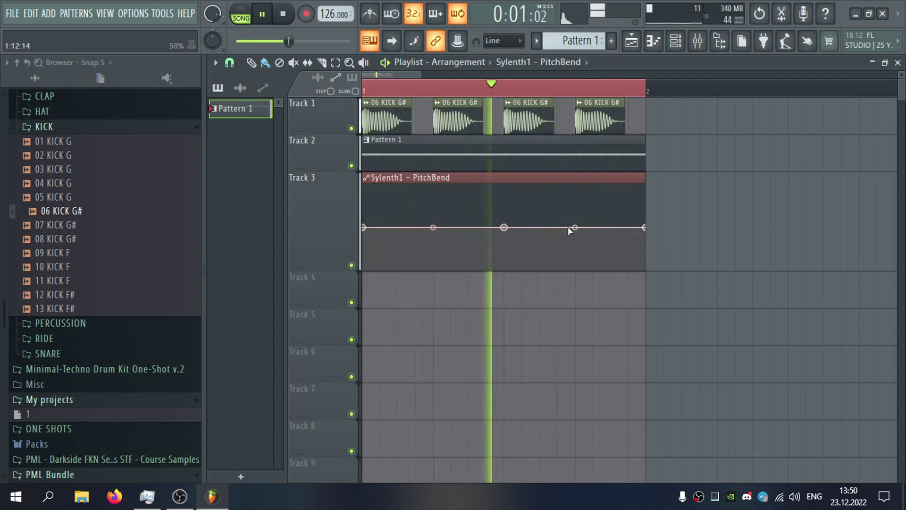
pyautogui.rightClick(610, 218)
pyautogui.moveTo(604, 216); pyautogui.dragTo(589, 214)
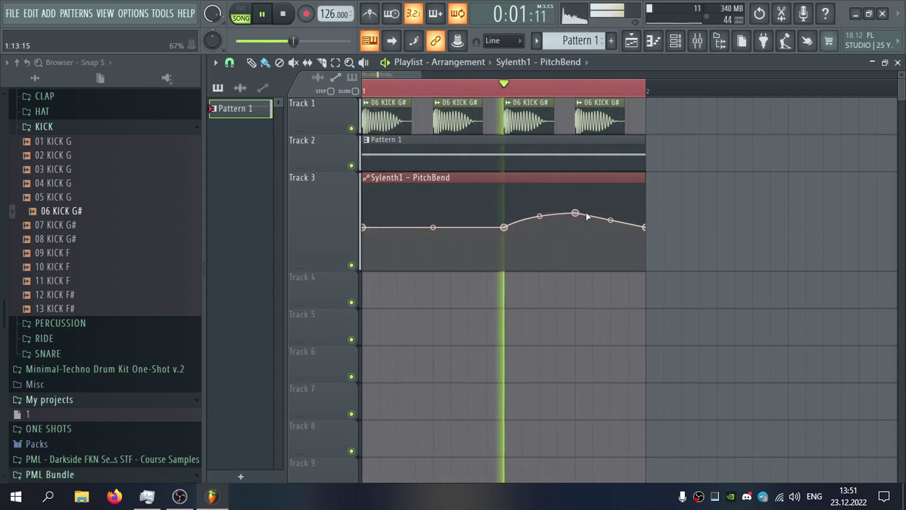
pyautogui.rightClick(539, 215)
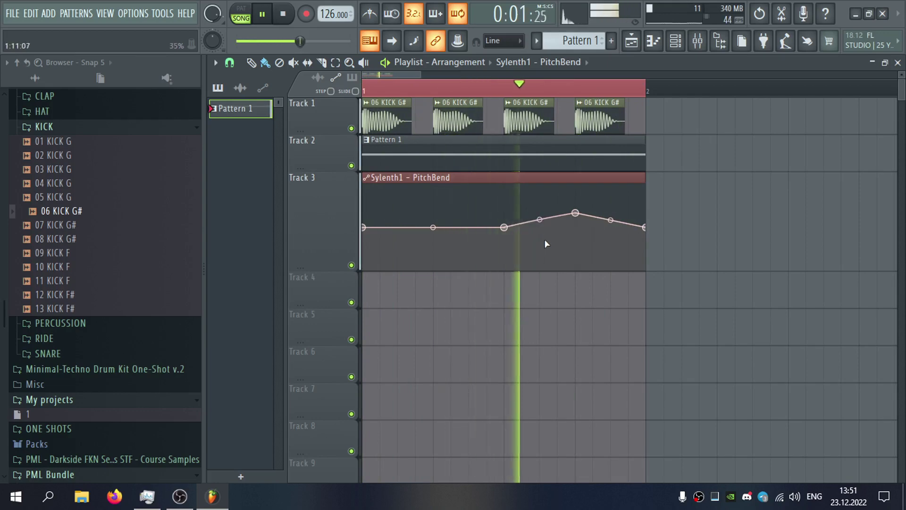
pyautogui.moveTo(576, 212); pyautogui.dragTo(577, 211)
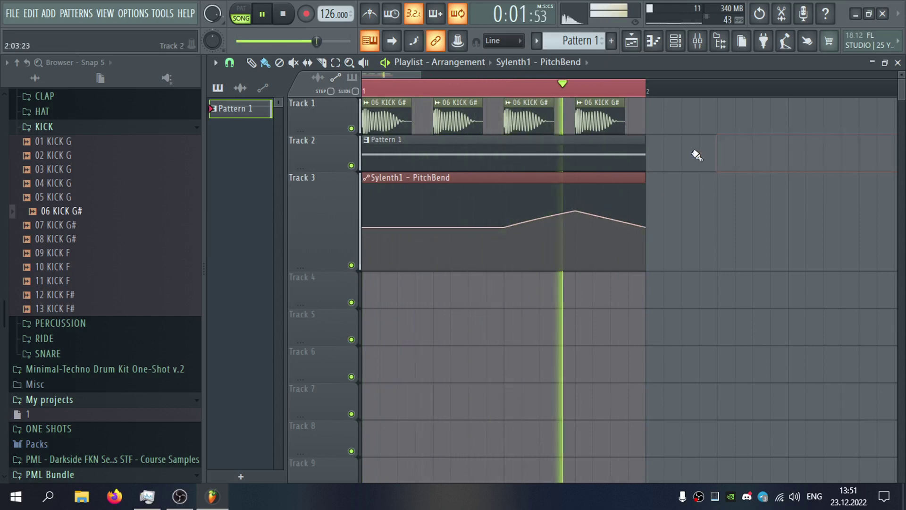
# Reopen Sylenth1 and lower its Filter Control cutoff to about 1.43.
pyautogui.doubleClick(635, 140)
pyautogui.click(897, 62)
pyautogui.click(380, 141)
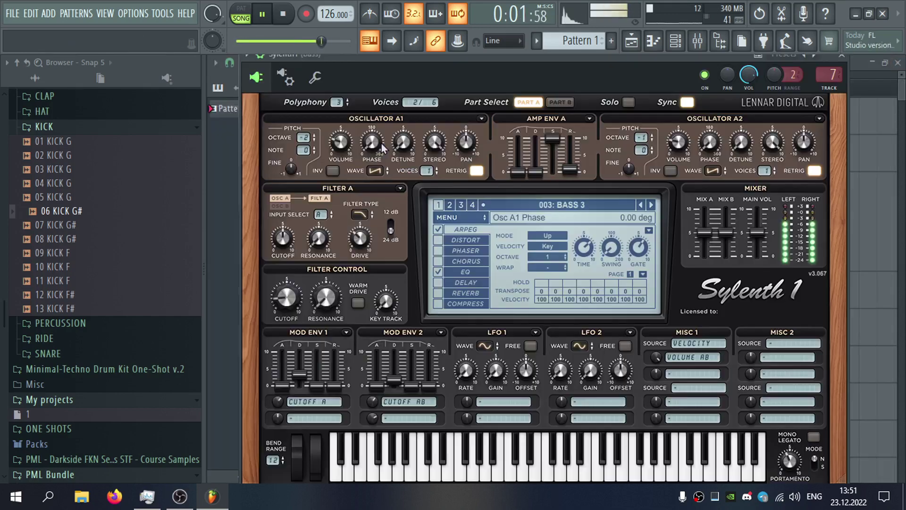
pyautogui.scroll(-2, 292, 294)
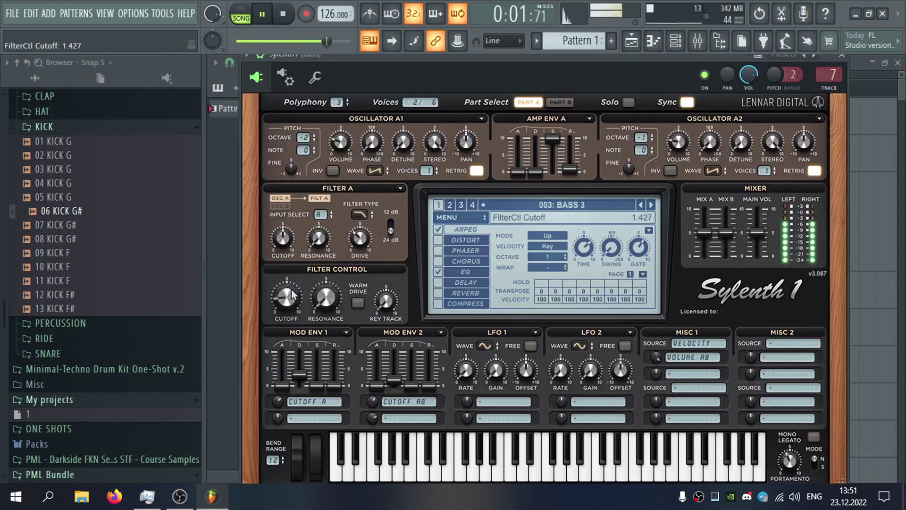
# Enable Sylenth1's distortion with the Decimate type, an amount of about 0.83 and a reduced dry/wet mix.
pyautogui.click(438, 239)
pyautogui.click(474, 241)
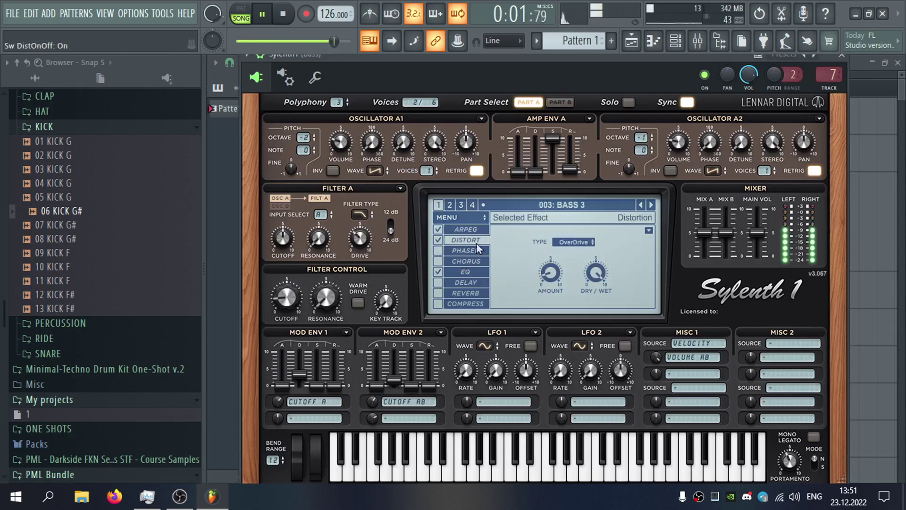
pyautogui.moveTo(552, 272); pyautogui.dragTo(553, 258)
pyautogui.click(570, 243)
pyautogui.click(584, 286)
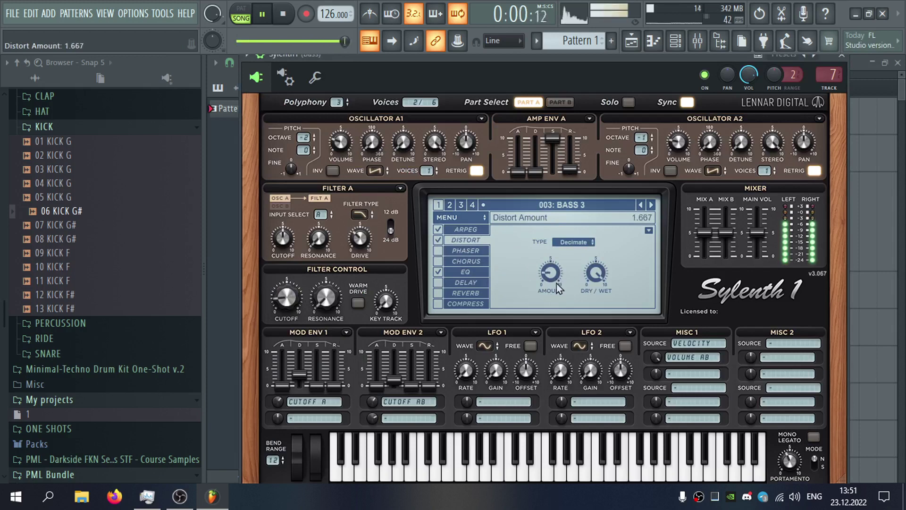
pyautogui.moveTo(556, 283); pyautogui.dragTo(557, 301)
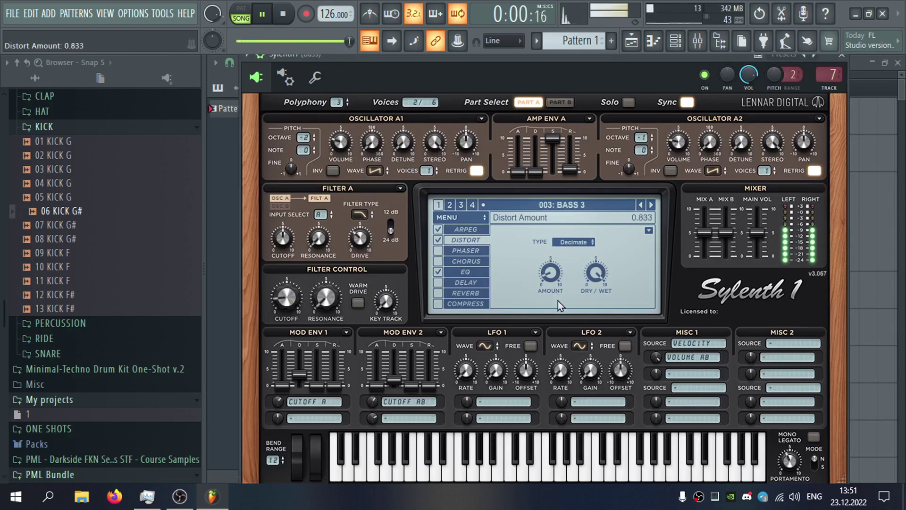
pyautogui.moveTo(596, 273); pyautogui.dragTo(587, 345)
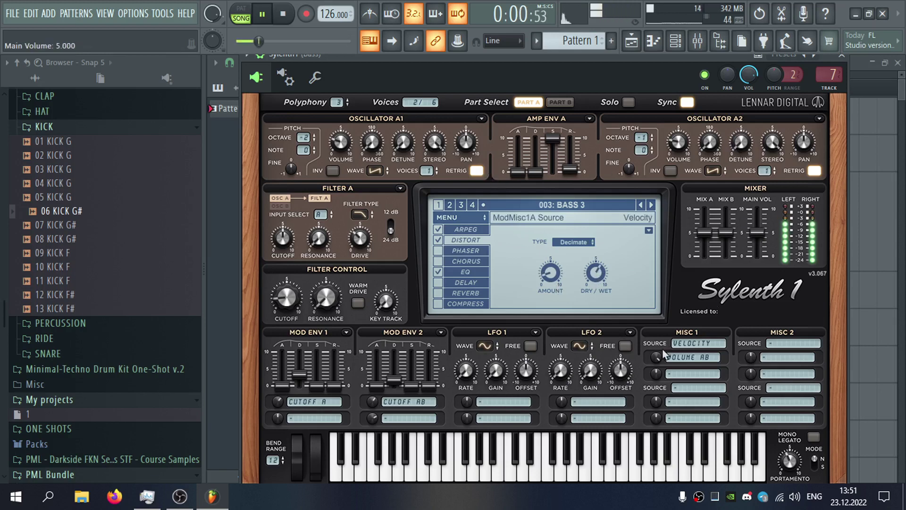
# Assign LFO 1 to Cutoff A and B with a modulation amount of about 0.4.
pyautogui.click(502, 400)
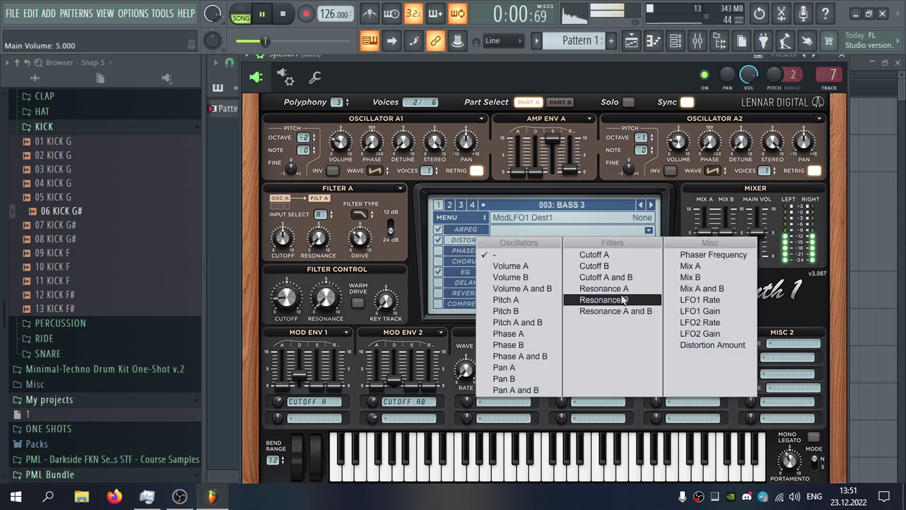
pyautogui.click(613, 277)
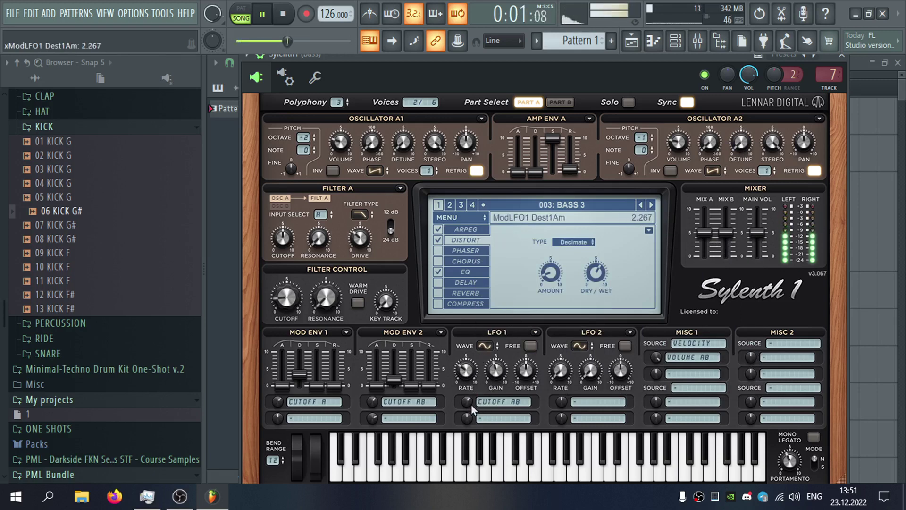
pyautogui.moveTo(473, 389); pyautogui.dragTo(468, 408)
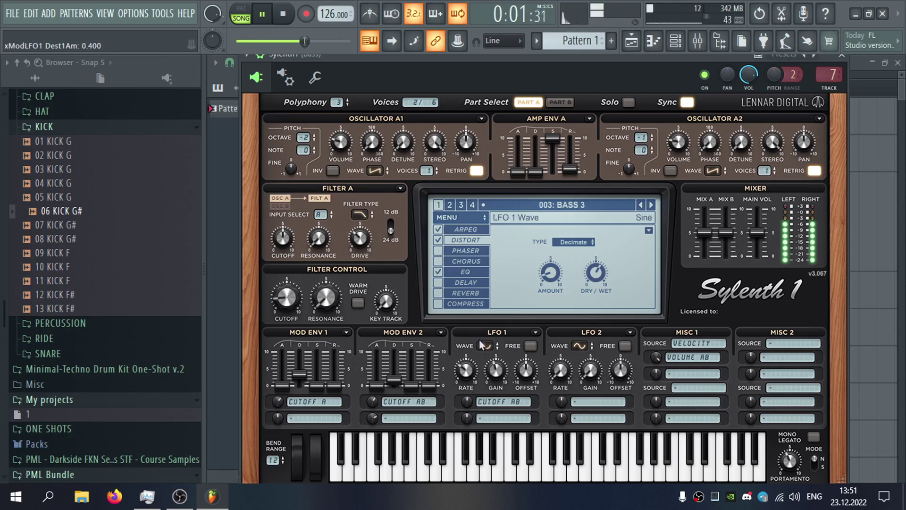
# Set Part B's filter to Lowpass with a drive of about 1.23, and assign Mod Env 1 to Cutoff A and B.
pyautogui.click(559, 102)
pyautogui.click(365, 216)
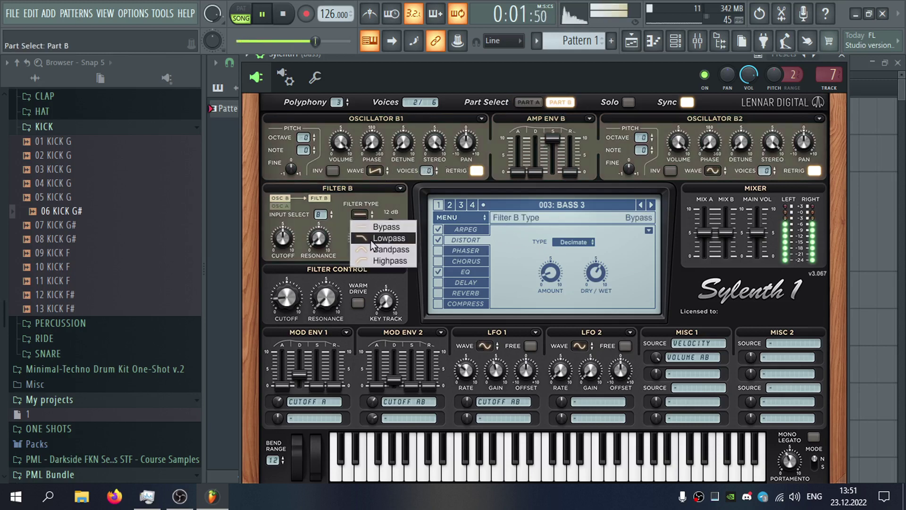
pyautogui.click(370, 239)
pyautogui.scroll(1, 364, 223)
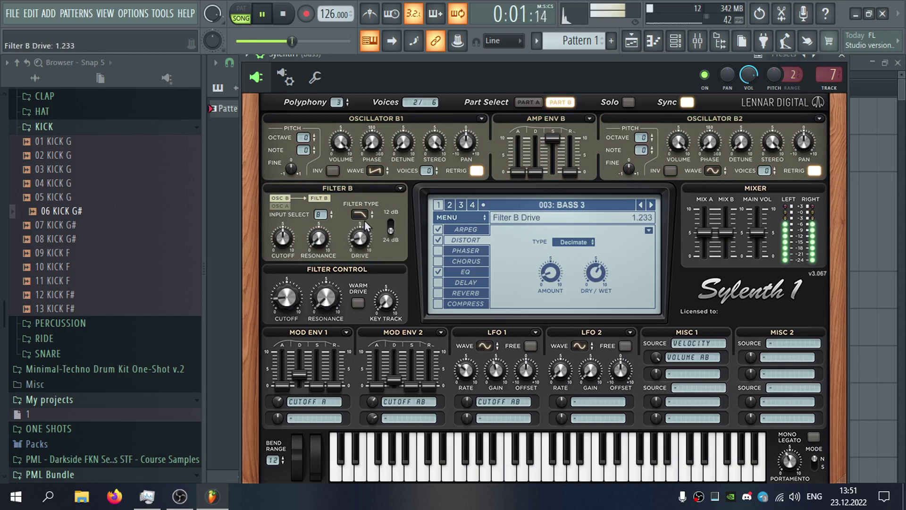
pyautogui.click(314, 401)
pyautogui.click(430, 277)
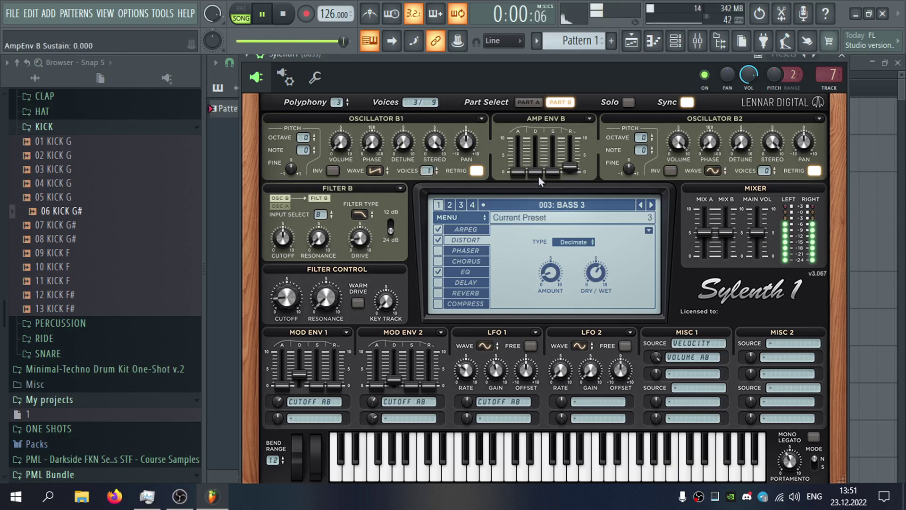
# Raise Amp Env B's decay slightly and set oscillator B1's octave to +2.
pyautogui.moveTo(538, 177); pyautogui.dragTo(546, 143)
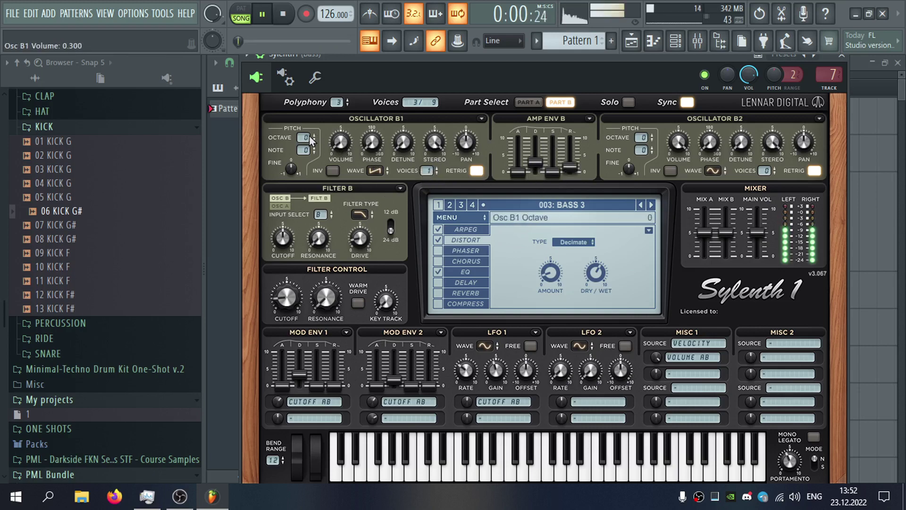
pyautogui.moveTo(310, 138); pyautogui.dragTo(313, 123)
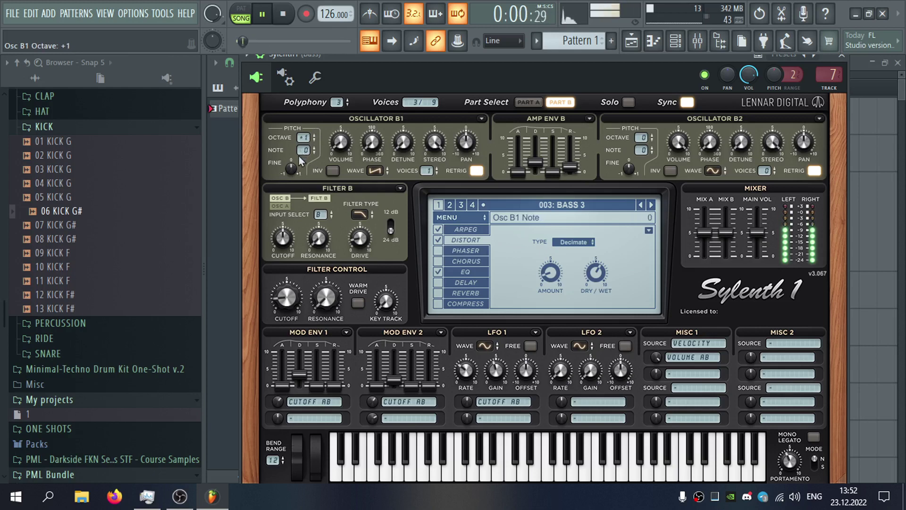
pyautogui.scroll(-1, 315, 136)
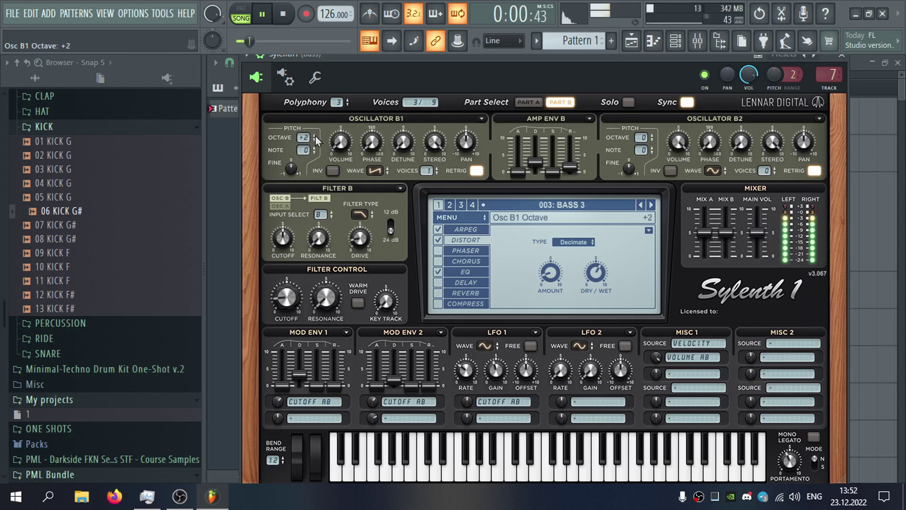
# Give oscillator B1 a square (pulse) wave and raise Sylenth1's main volume to about 5.86.
pyautogui.click(375, 170)
pyautogui.click(396, 217)
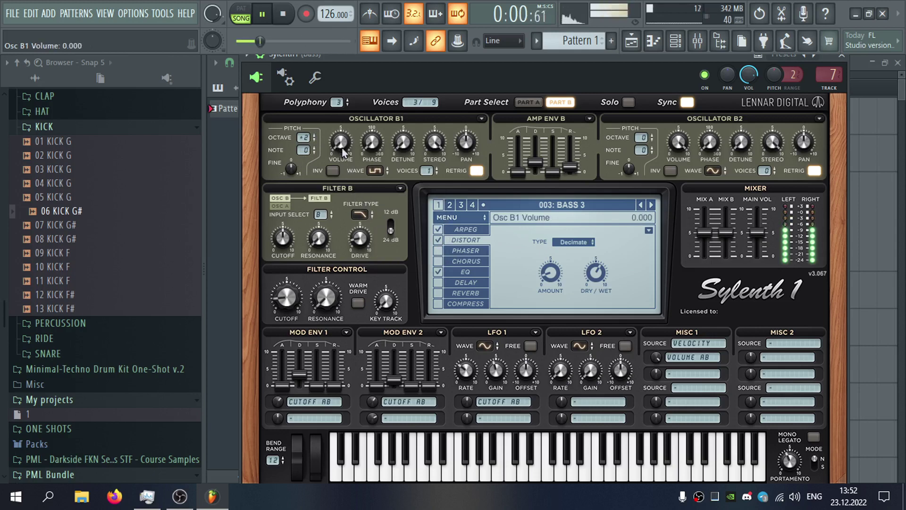
pyautogui.moveTo(658, 359); pyautogui.dragTo(667, 453)
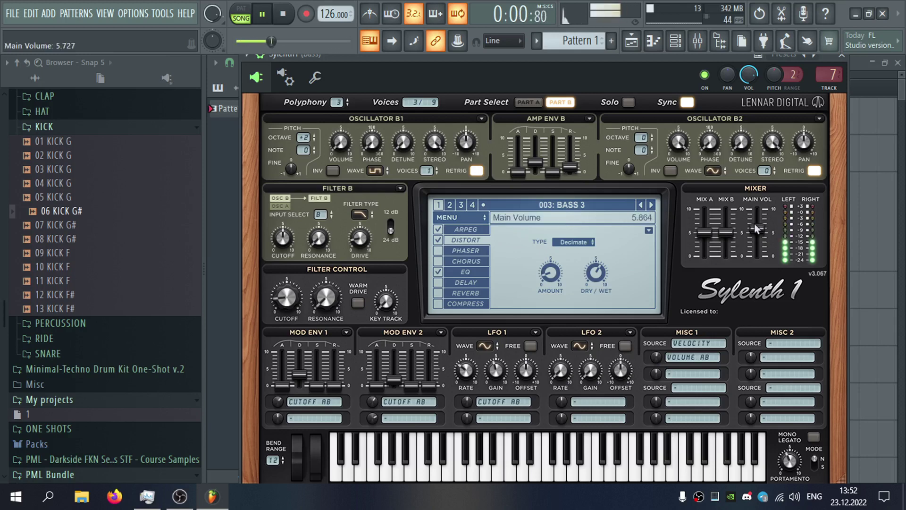
# Raise the Mix A and Mix B levels and shorten Amp Env B's release, with Mono Legato turned on.
pyautogui.moveTo(729, 231); pyautogui.dragTo(704, 221)
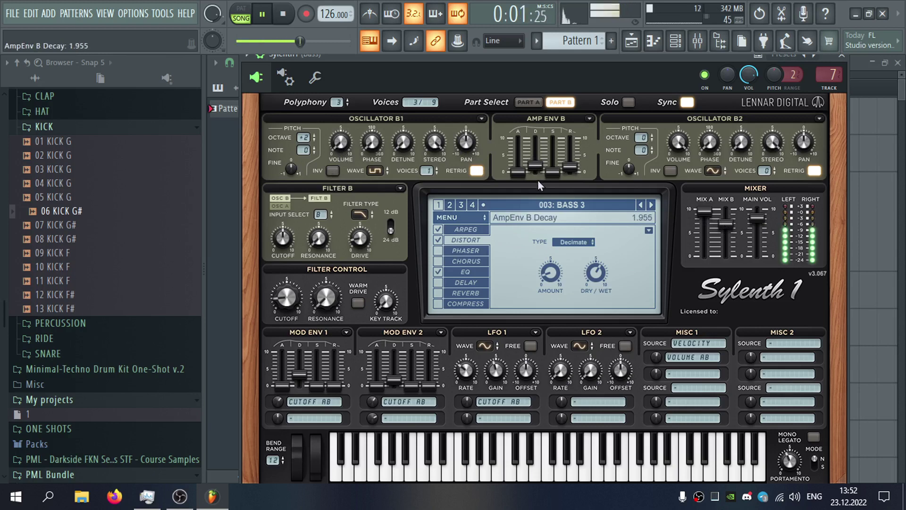
pyautogui.moveTo(575, 165); pyautogui.dragTo(573, 169)
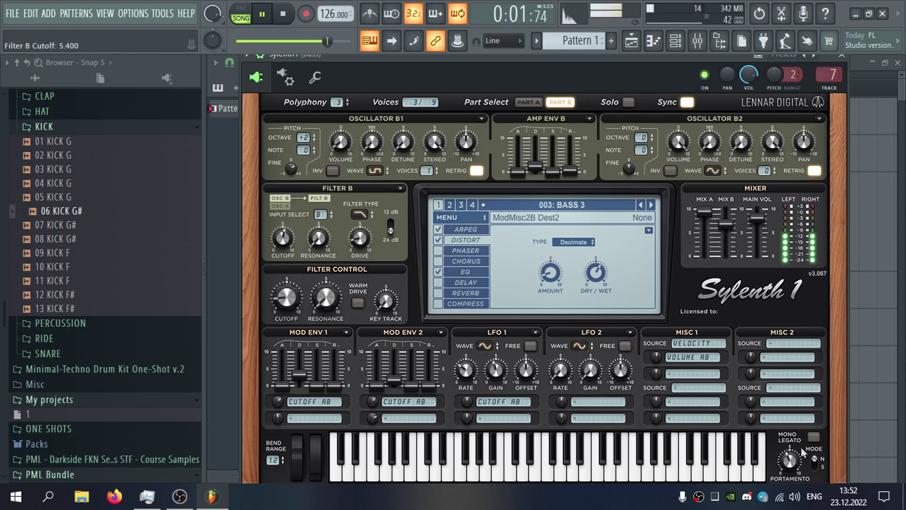
pyautogui.moveTo(647, 59); pyautogui.dragTo(641, 57)
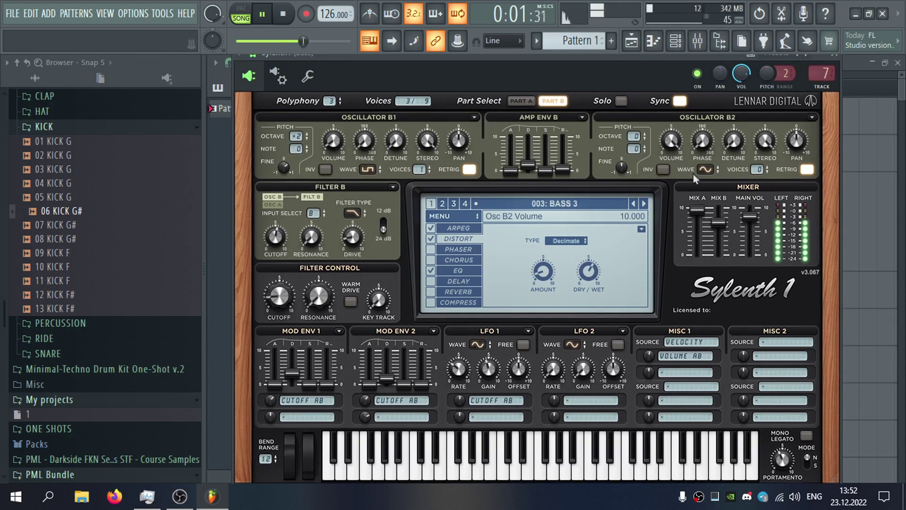
pyautogui.click(797, 435)
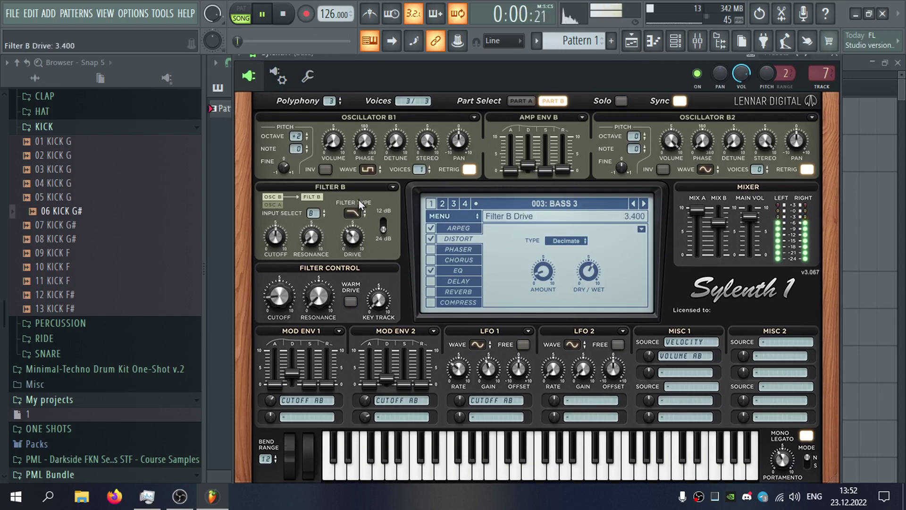
# Add Pro-Q 3 to the KICK + BASS mixer track with a 24 dB/oct low cut at about 30 Hz, and close the plugin windows.
pyautogui.doubleClick(826, 68)
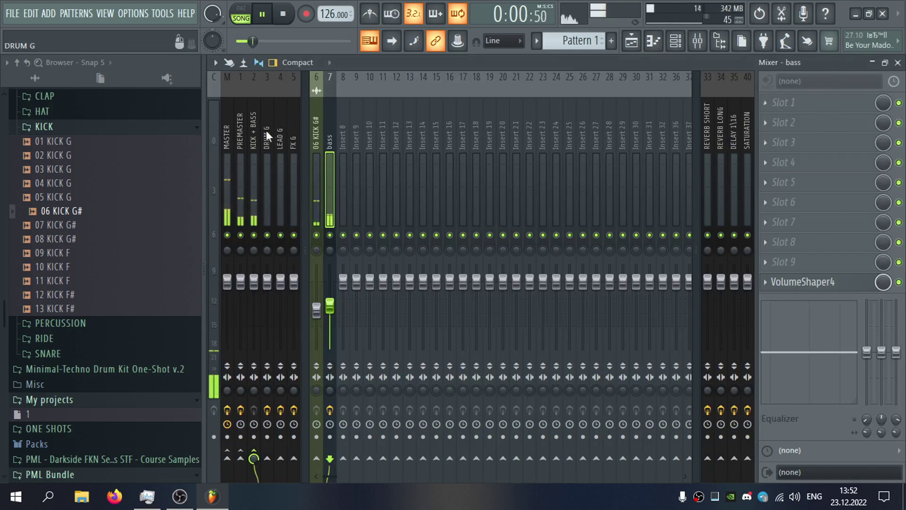
pyautogui.click(253, 130)
pyautogui.click(807, 103)
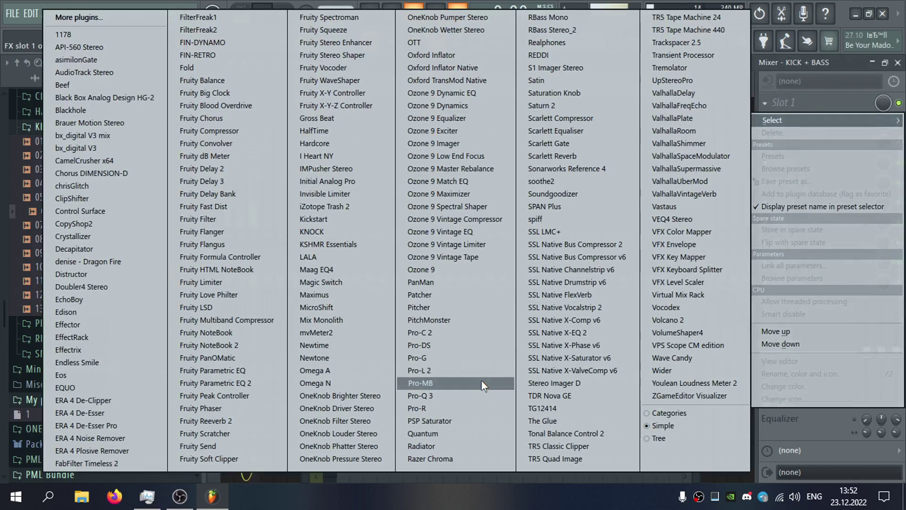
pyautogui.click(482, 395)
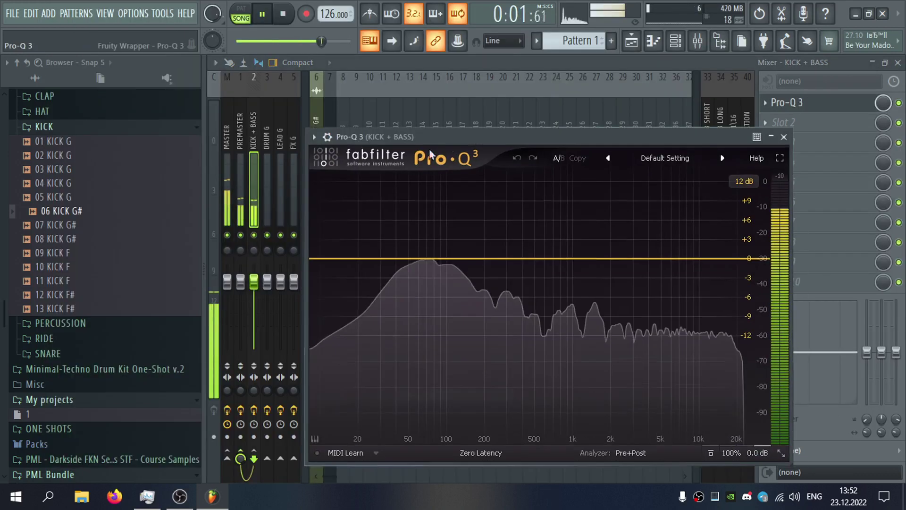
pyautogui.moveTo(325, 258); pyautogui.dragTo(380, 258)
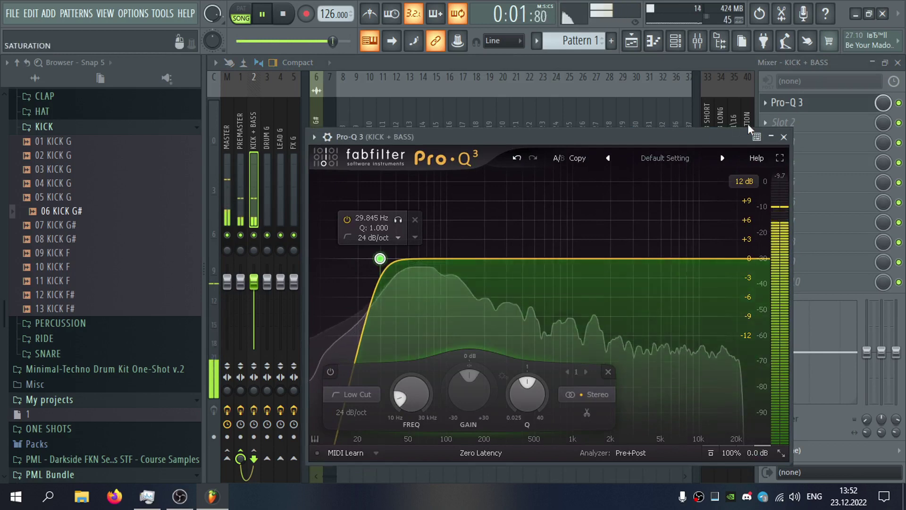
pyautogui.click(785, 137)
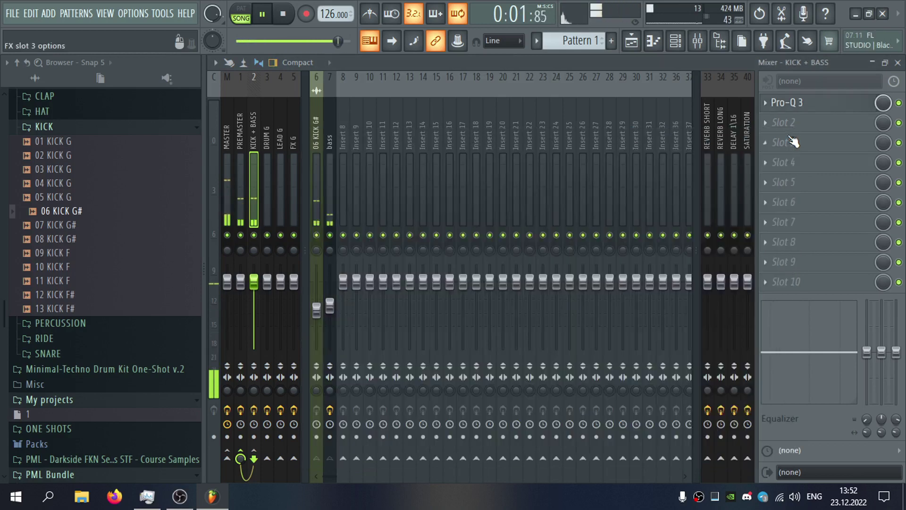
pyautogui.click(896, 62)
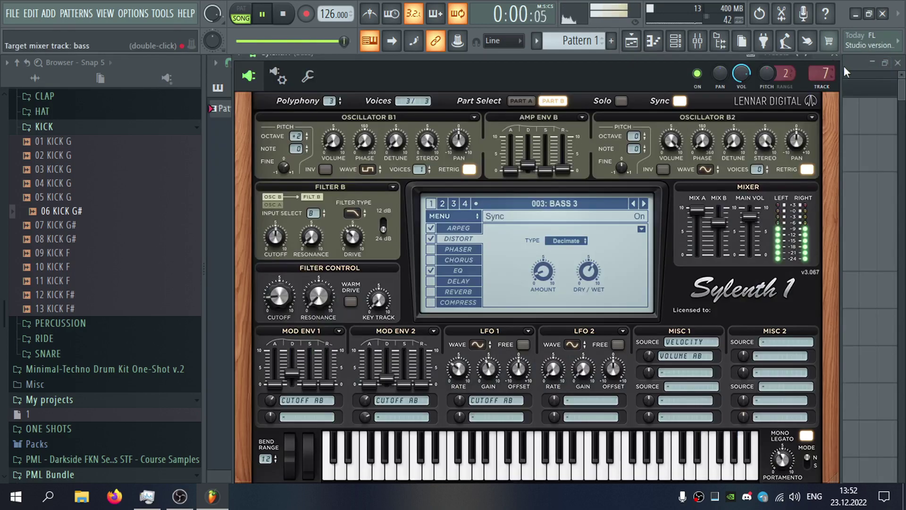
pyautogui.click(835, 56)
pyautogui.click(839, 62)
# Reduce the height of the PitchBend automation track in the playlist and insert an empty track above the kick.
pyautogui.moveTo(335, 264); pyautogui.dragTo(335, 254)
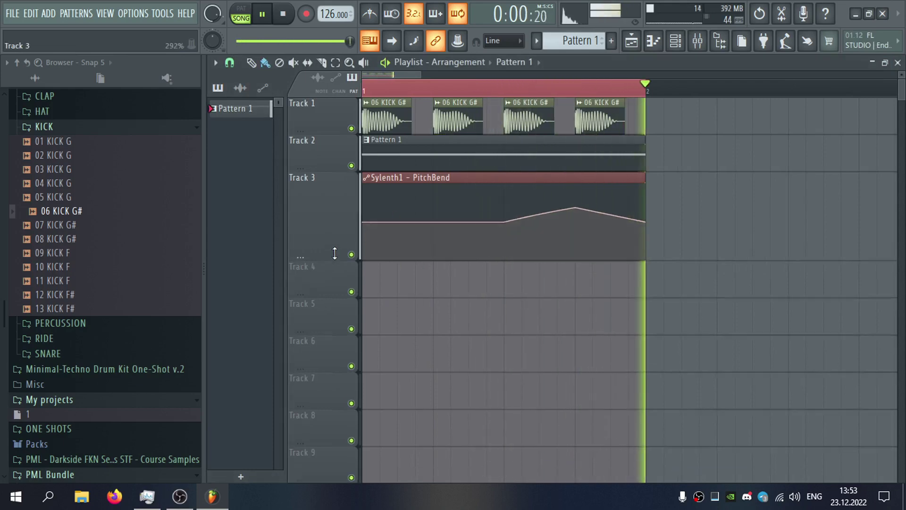
pyautogui.rightClick(292, 99)
pyautogui.click(361, 342)
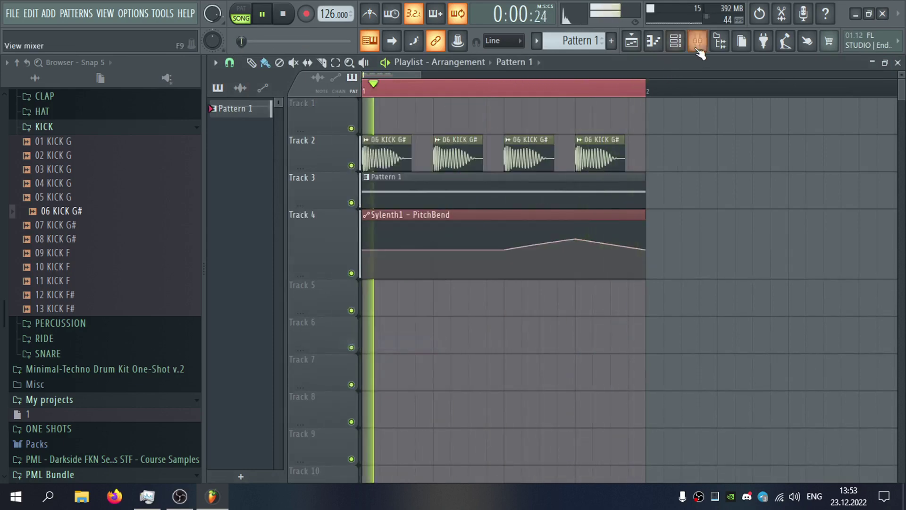
# Create an automation clip for the low-cut Band 1 frequency of Pro-Q 3 on the PREMASTER track.
pyautogui.click(698, 47)
pyautogui.click(238, 130)
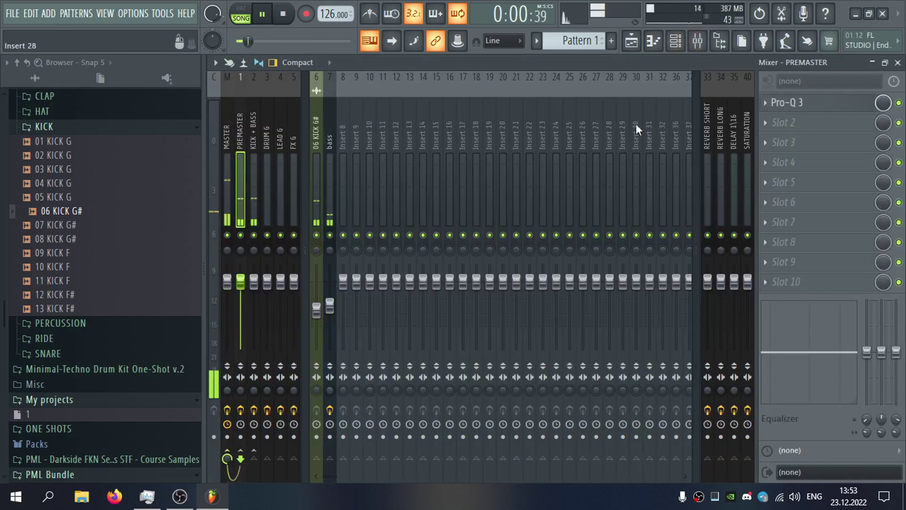
pyautogui.click(788, 104)
pyautogui.moveTo(471, 212)
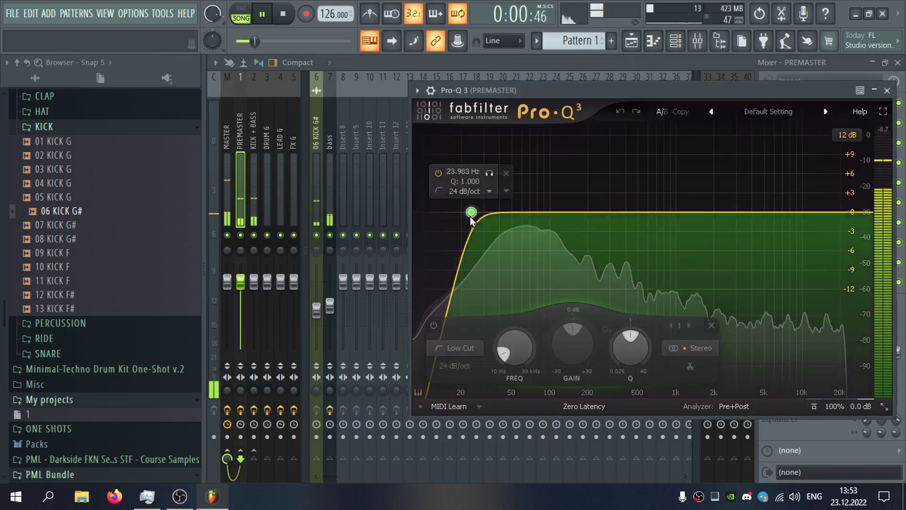
pyautogui.rightClick(518, 351)
pyautogui.click(569, 367)
pyautogui.click(887, 91)
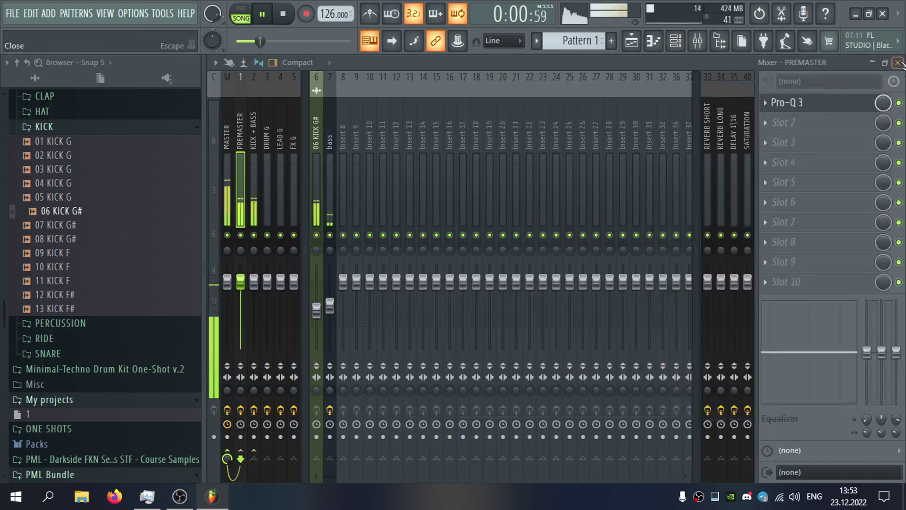
pyautogui.click(898, 62)
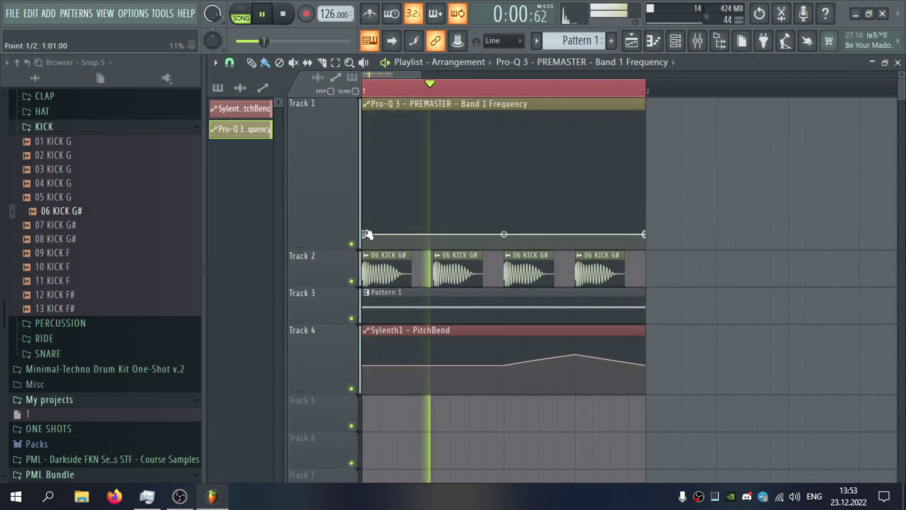
# Raise the start and end points of the Band 1 Frequency automation to about 29%, keeping the line nearly level.
pyautogui.moveTo(367, 234); pyautogui.dragTo(365, 204)
pyautogui.moveTo(646, 233); pyautogui.dragTo(650, 209)
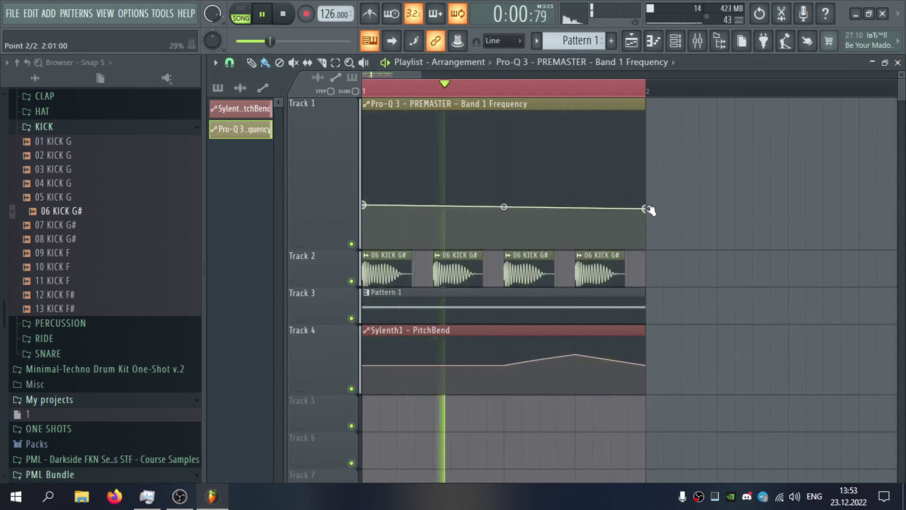
pyautogui.keyDown('ctrl'); pyautogui.scroll(-3, 488, 233); pyautogui.keyUp('ctrl')
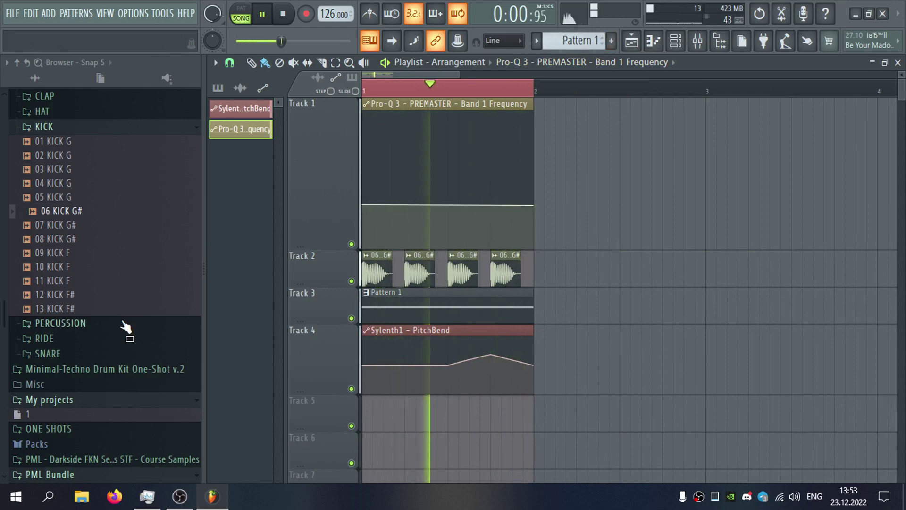
# Preview the 08 HIHAT sample from the HAT folder and rename Pattern 1 as BASS.
pyautogui.click(68, 114)
pyautogui.click(112, 227)
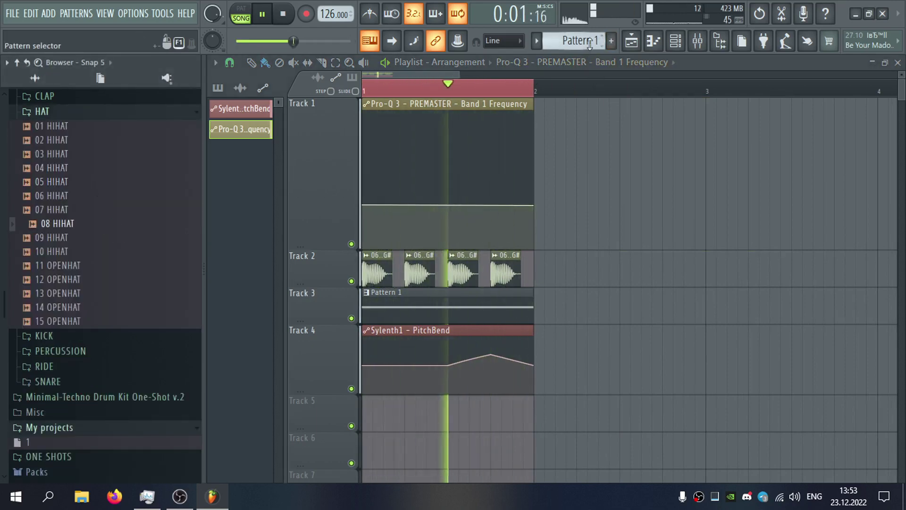
pyautogui.click(409, 303)
pyautogui.press('F2')
pyautogui.write('BA')
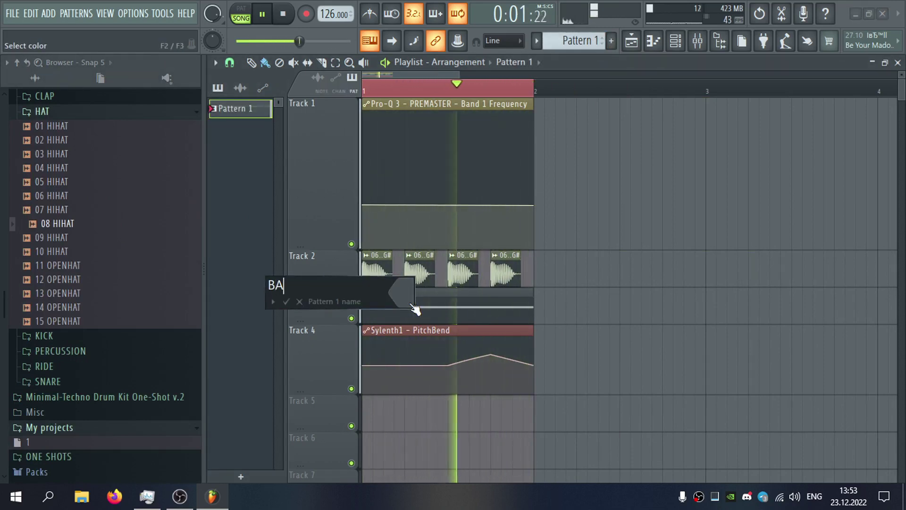
pyautogui.write('SS')
pyautogui.press('Return')
# Create a new pattern named HAT and place it at the start of Track 5 in the playlist.
pyautogui.press('F4')
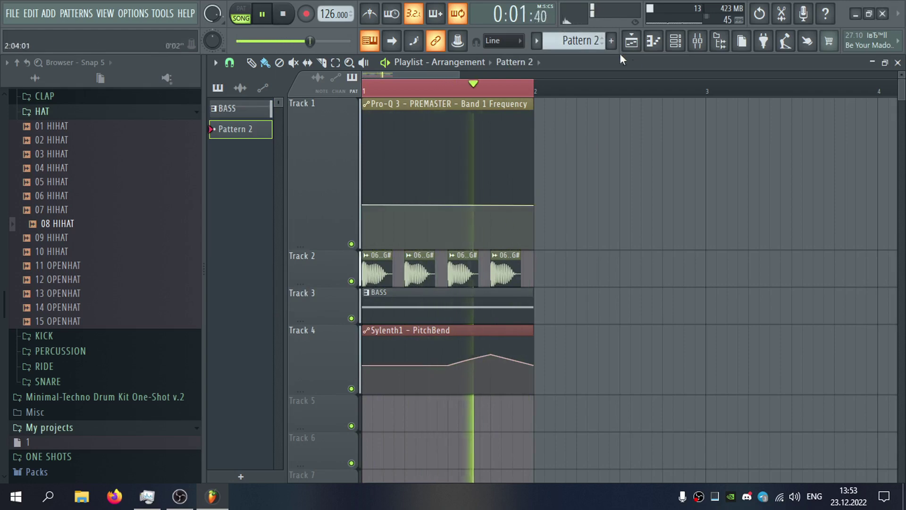
pyautogui.press('F2')
pyautogui.write('HAT')
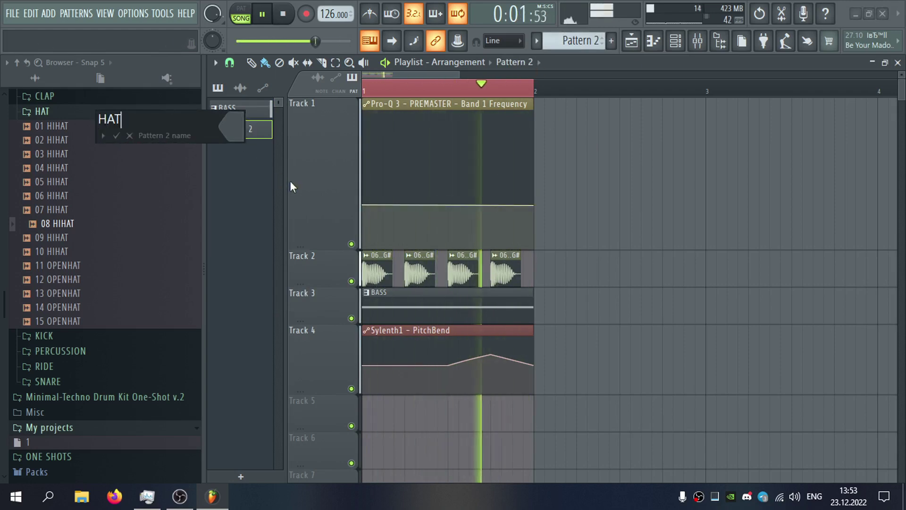
pyautogui.press('Return')
pyautogui.moveTo(400, 414); pyautogui.dragTo(383, 413)
# Add the 03 HIHAT sample as a new channel in the HAT pattern, enable its first four steps and stop playback.
pyautogui.press('F6')
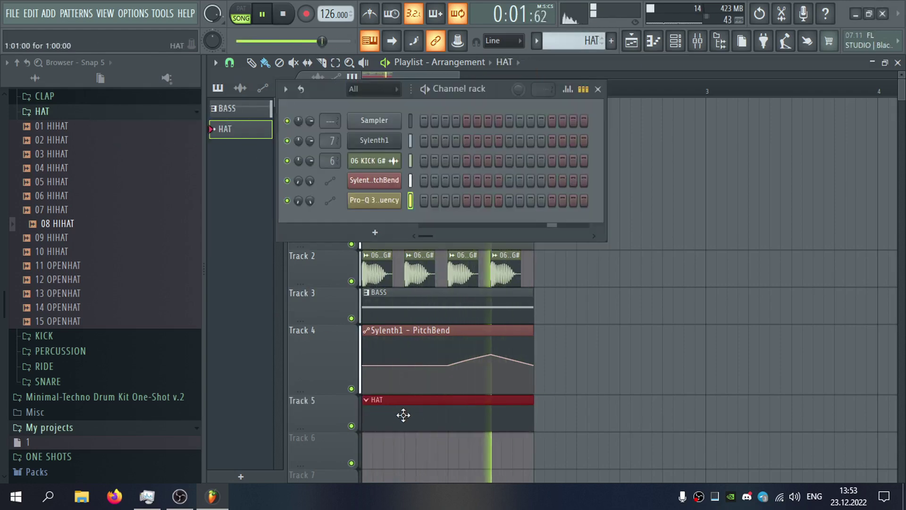
pyautogui.moveTo(121, 210)
pyautogui.mouseDown()
pyautogui.moveTo(122, 219)
pyautogui.moveTo(120, 158)
pyautogui.moveTo(406, 221)
pyautogui.moveTo(539, 232)
pyautogui.moveTo(460, 221)
pyautogui.mouseUp()
pyautogui.press('space')
pyautogui.click(376, 222)
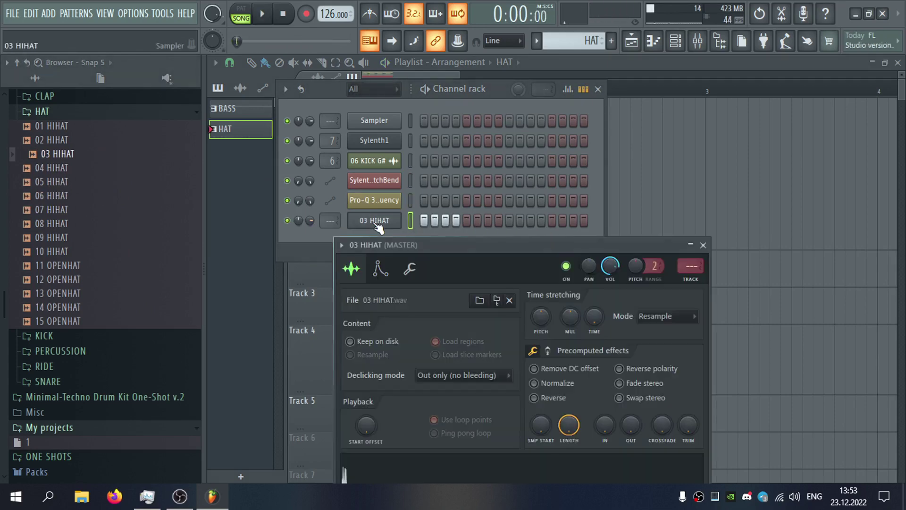
# Route the 03 HIHAT channel to mixer insert 8 and name that insert HAT.
pyautogui.hotkey('ctrl', 'l')
pyautogui.press('F2')
pyautogui.write('HAT')
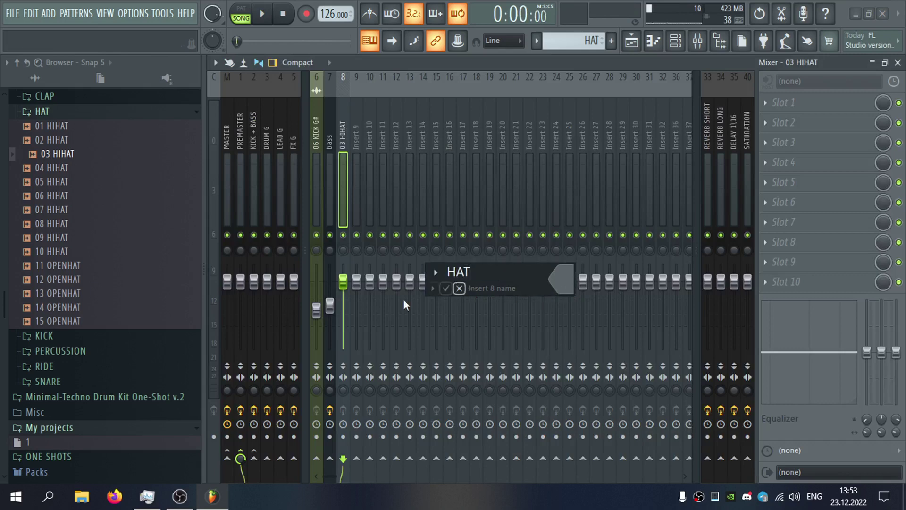
pyautogui.press('Return')
pyautogui.click(898, 64)
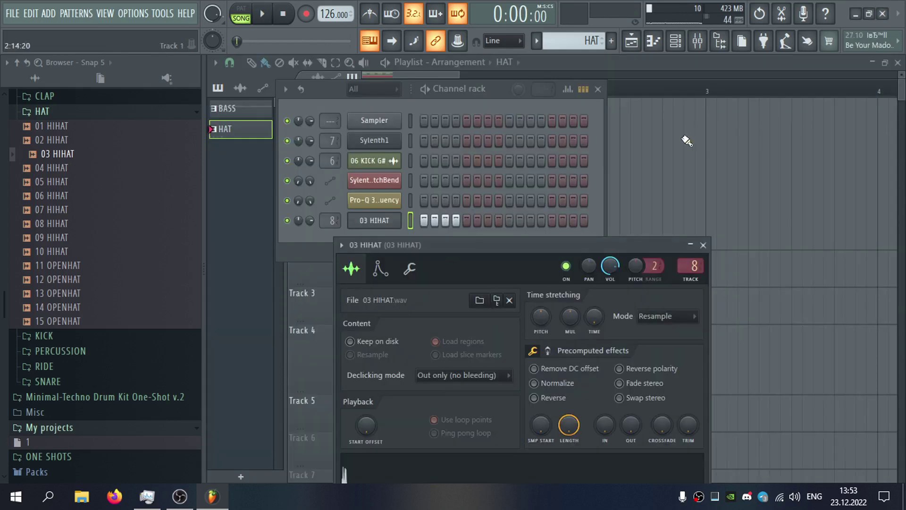
# Vary the velocities of the four 03 HIHAT notes in the piano roll and duplicate them after the originals.
pyautogui.rightClick(400, 219)
pyautogui.click(424, 219)
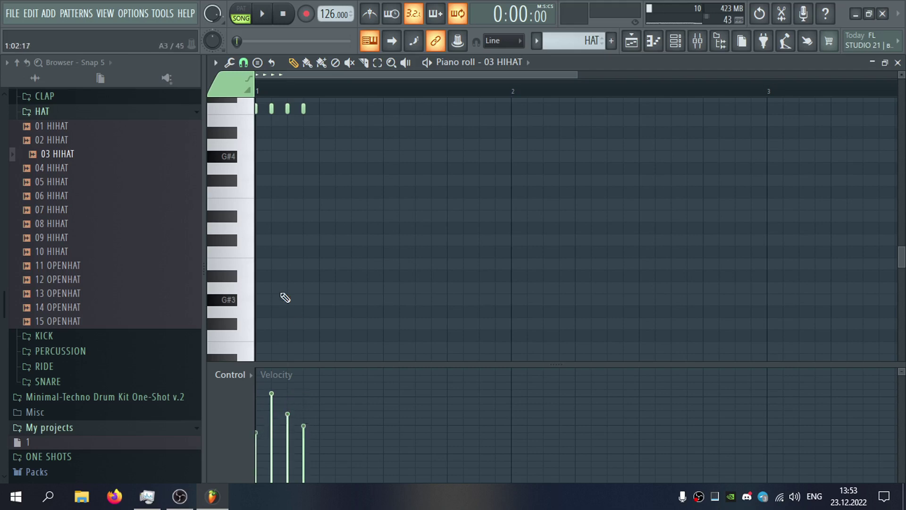
pyautogui.moveTo(355, 104); pyautogui.dragTo(198, 141)
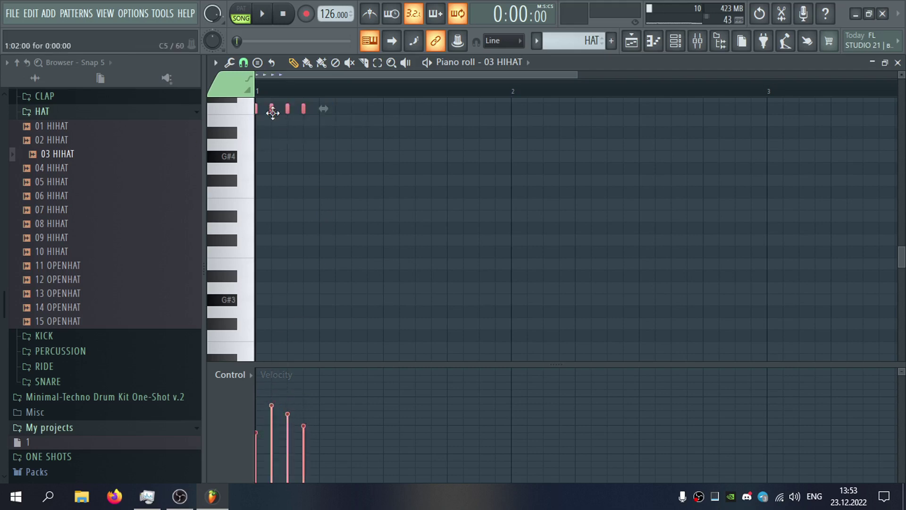
pyautogui.hotkey('ctrl', 'b')
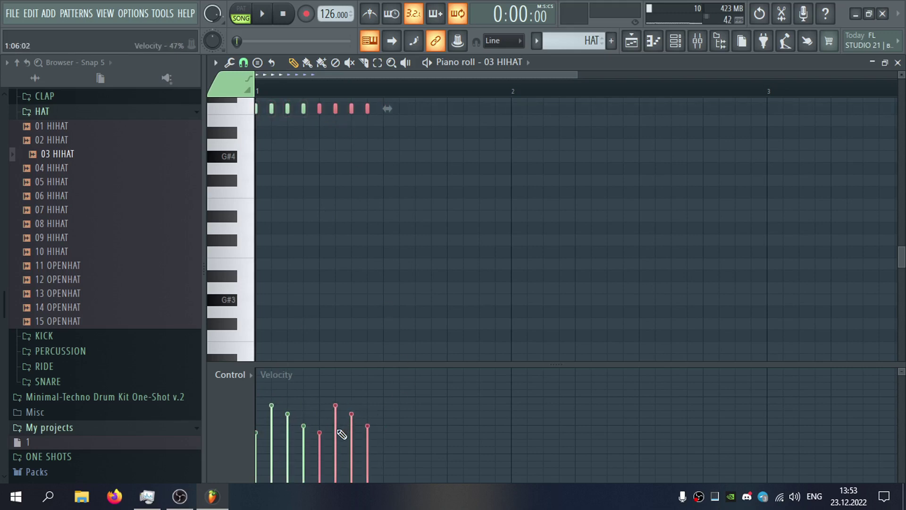
# Give the duplicated hi-hat notes rising velocities and repeat the eight-note phrase to fill the bar's 16 steps.
pyautogui.press('space')
pyautogui.scroll(3, 386, 352)
pyautogui.hotkey('ctrl', 'a')
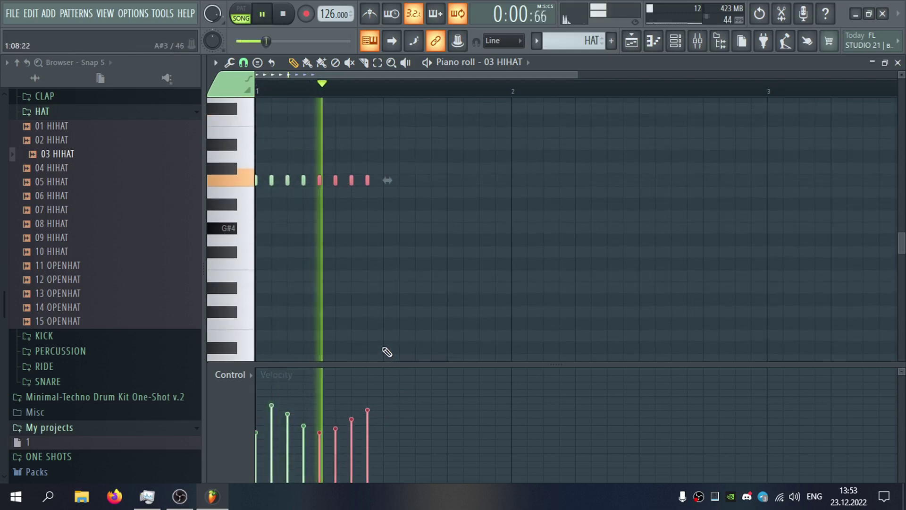
pyautogui.hotkey('ctrl', 'b')
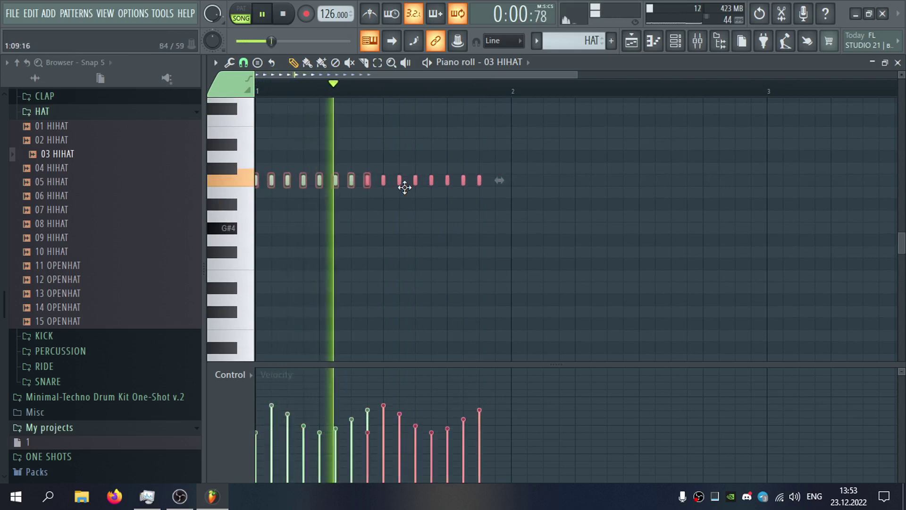
pyautogui.click(899, 64)
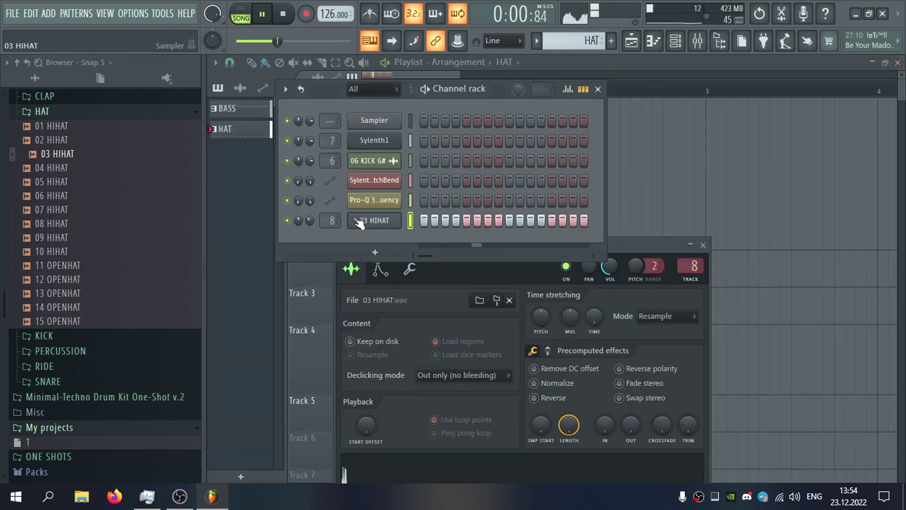
# Send the HAT mixer track to REVERB SHORT at about 35% and select the bass mixer track.
pyautogui.click(330, 221)
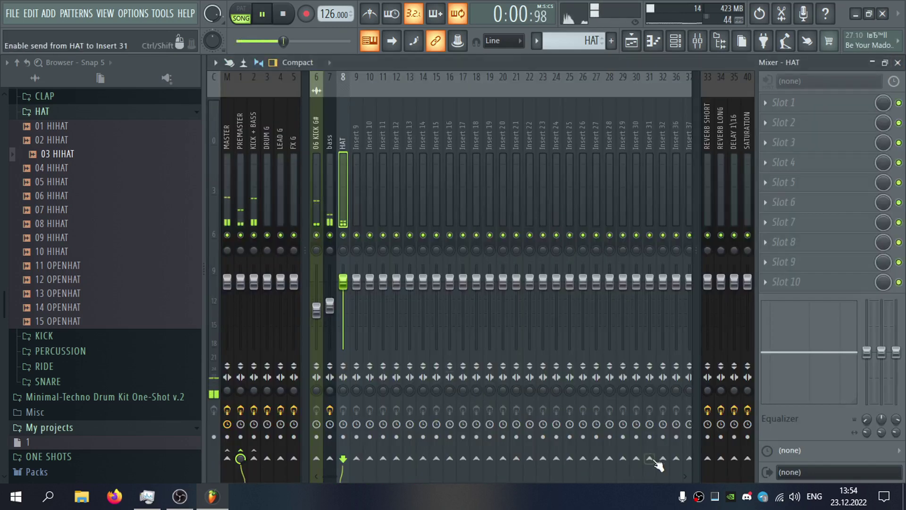
pyautogui.click(708, 458)
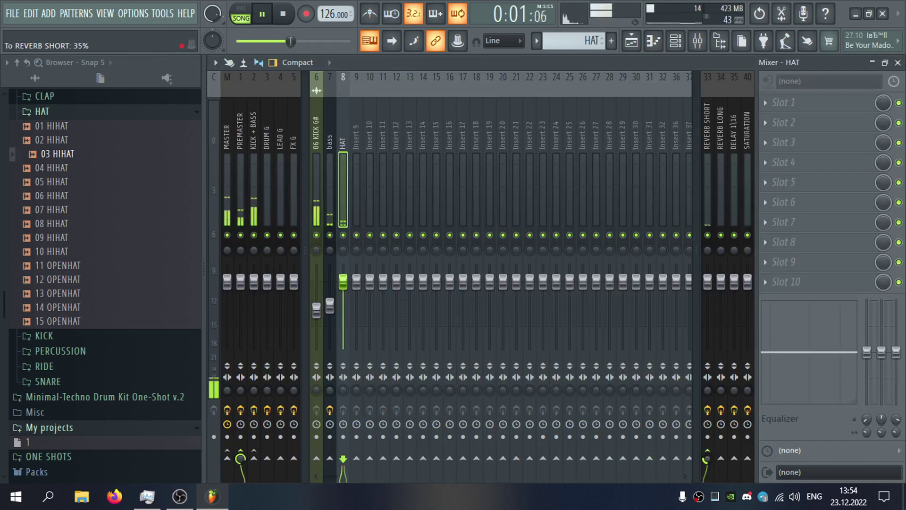
pyautogui.doubleClick(330, 143)
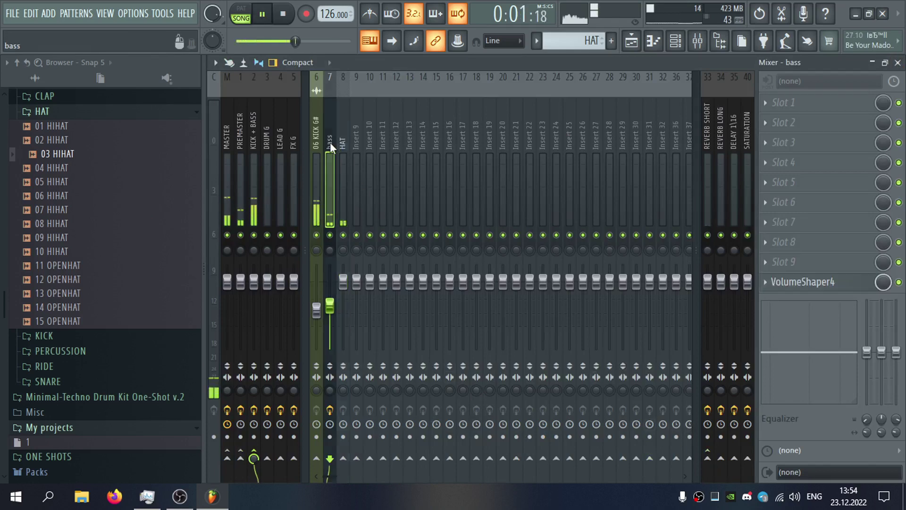
# Rename mixer insert 7 as BASS and mixer insert 6 as KICK.
pyautogui.write('BASS')
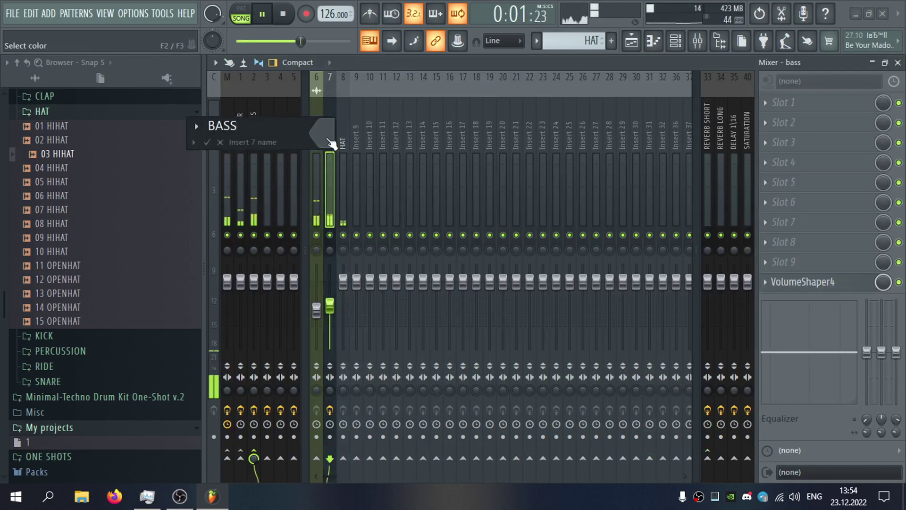
pyautogui.press('Return')
pyautogui.click(320, 129)
pyautogui.doubleClick(322, 132)
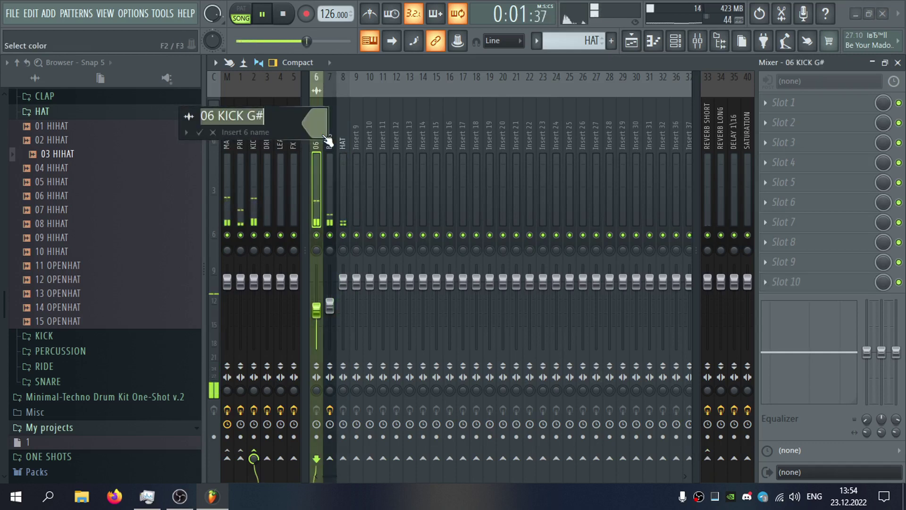
pyautogui.write('KICK')
pyautogui.press('Return')
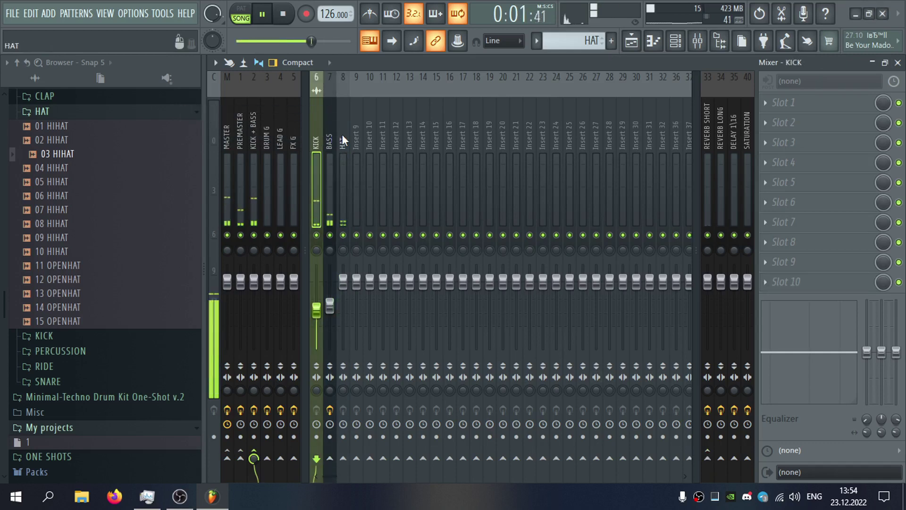
# Route the HAT mixer track to the DRUM G bus instead of PREMASTER.
pyautogui.click(342, 137)
pyautogui.click(240, 458)
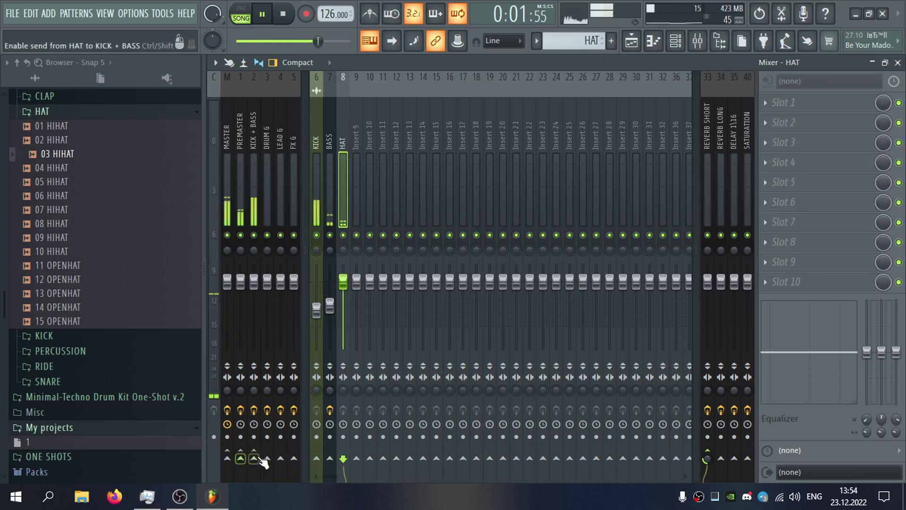
pyautogui.click(267, 457)
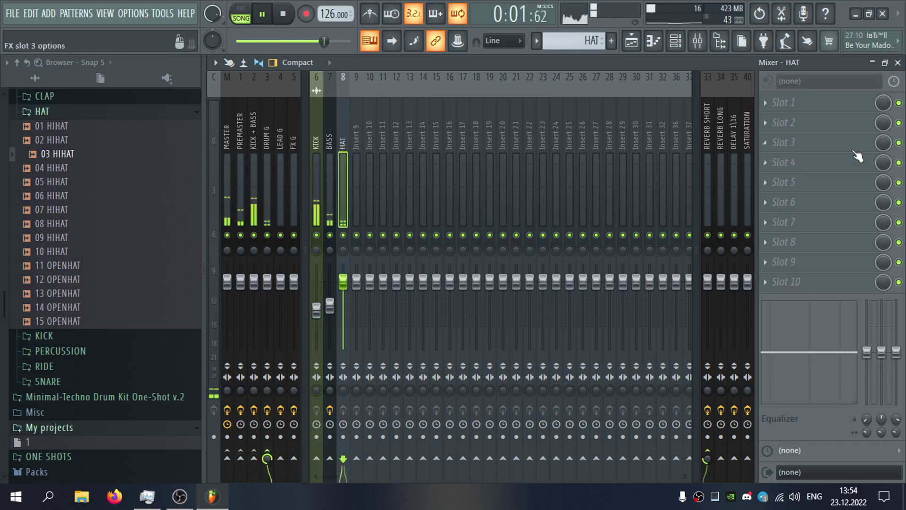
# Load VolumeShaper4 in slot 10 of the HAT track with the fifth Ducking curve and set its mix to 77%.
pyautogui.click(834, 285)
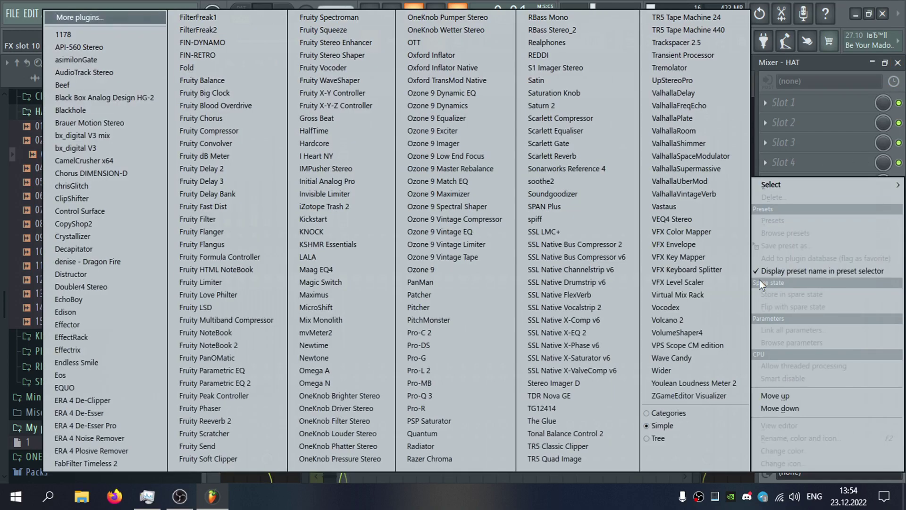
pyautogui.click(721, 331)
pyautogui.click(666, 393)
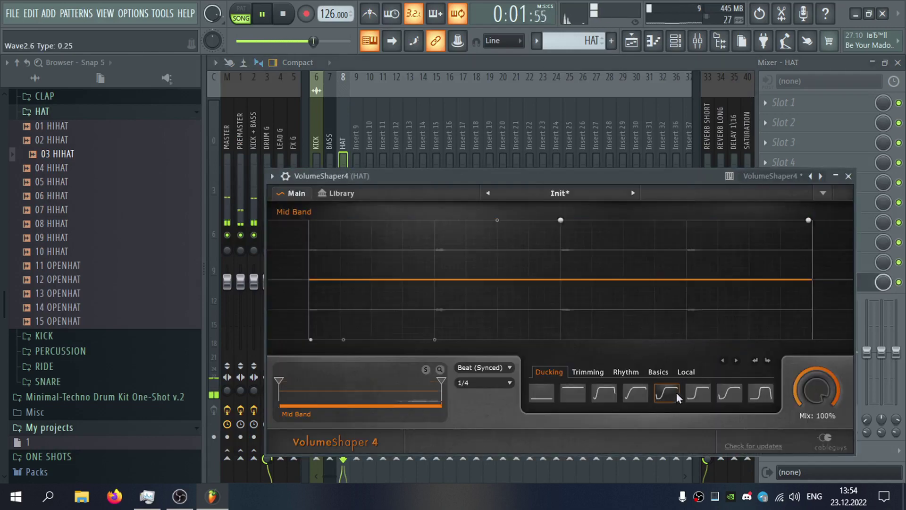
pyautogui.moveTo(816, 390); pyautogui.dragTo(816, 399)
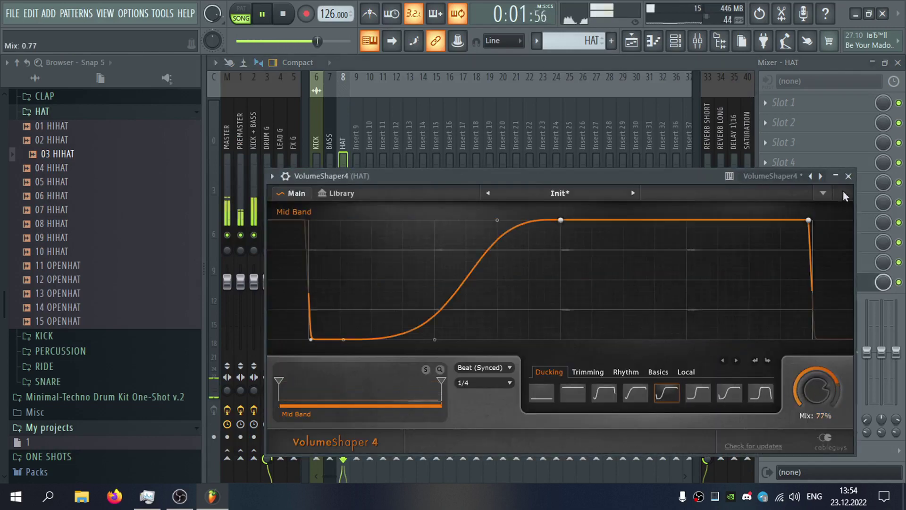
pyautogui.click(848, 175)
# Load PanMan in slot 1 of the HAT track, using the rhythm mode at 1/2 note with width about 105 degrees.
pyautogui.click(821, 112)
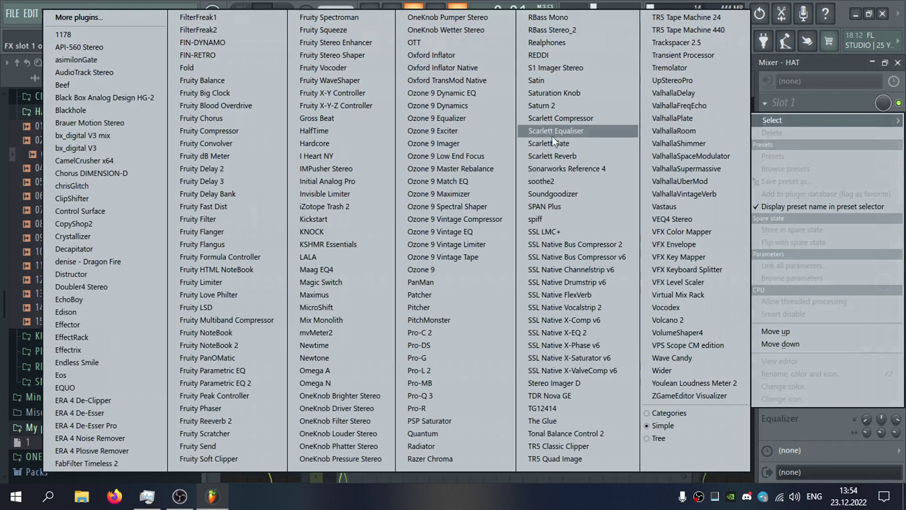
pyautogui.click(507, 265)
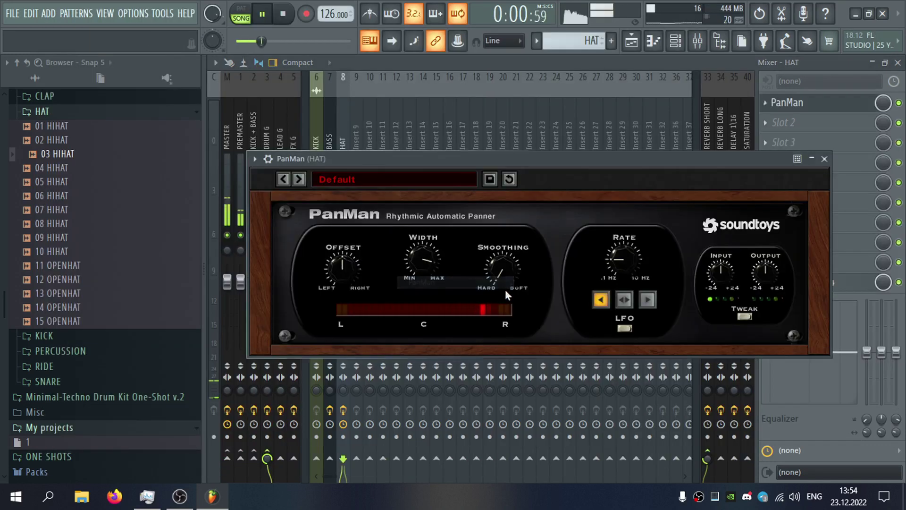
pyautogui.click(627, 299)
pyautogui.click(666, 314)
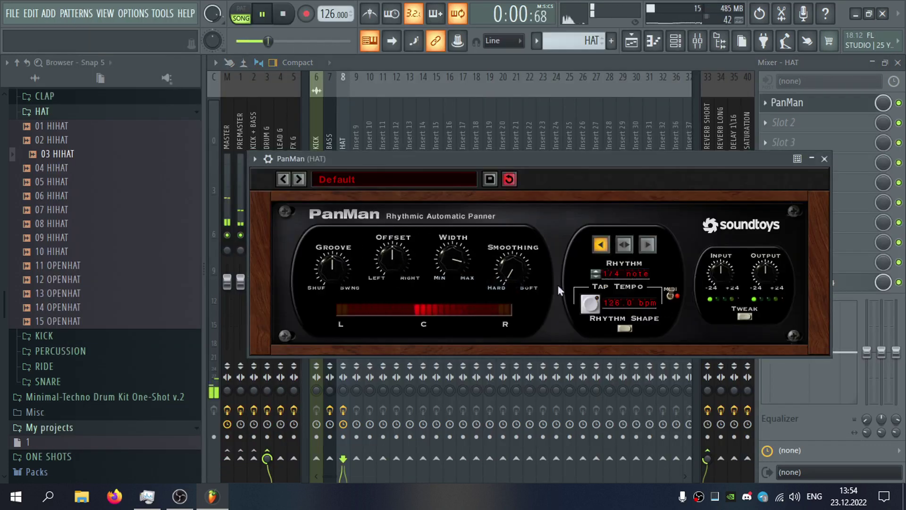
pyautogui.moveTo(456, 256); pyautogui.dragTo(458, 306)
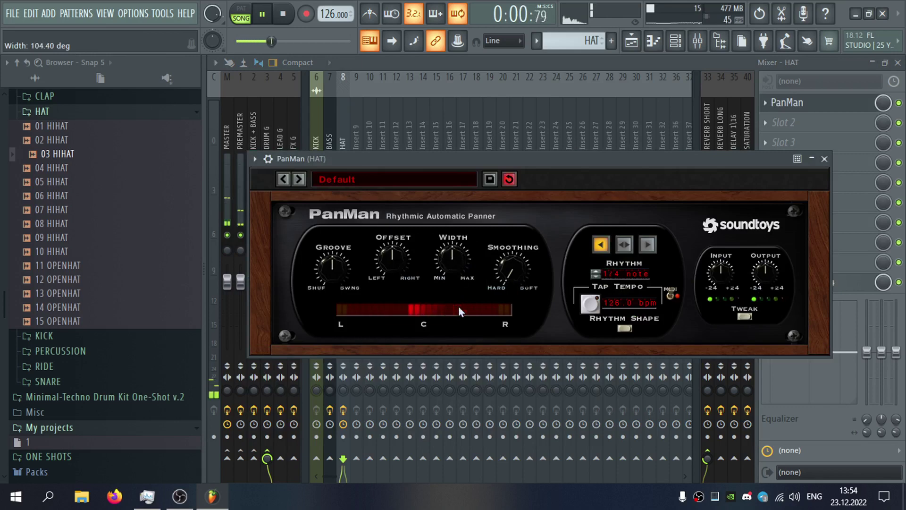
pyautogui.click(595, 273)
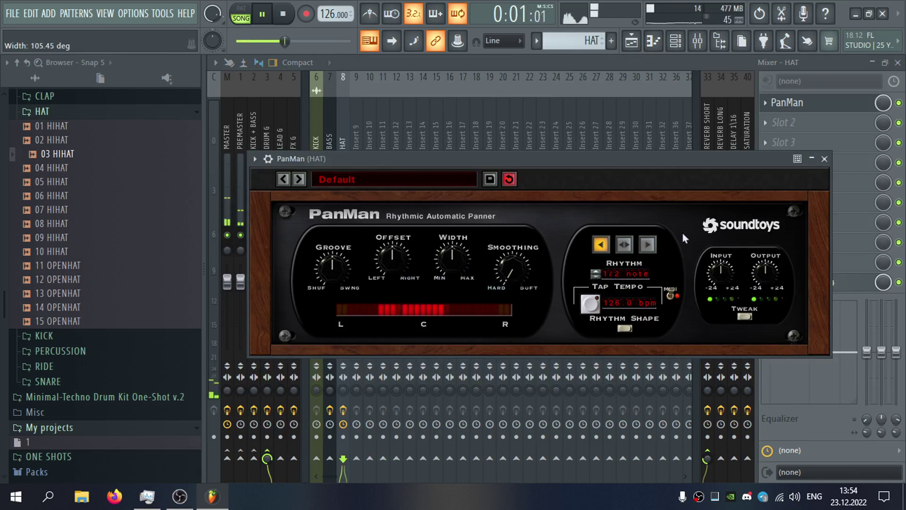
pyautogui.click(824, 159)
pyautogui.click(897, 63)
pyautogui.click(630, 125)
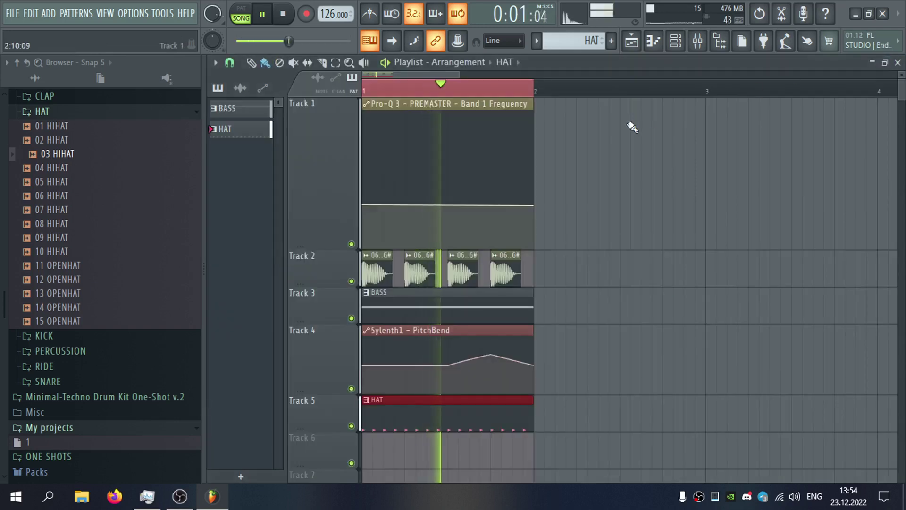
pyautogui.click(612, 156)
pyautogui.hotkey('ctrl', 'z')
# Create a new pattern named CLAP.
pyautogui.scroll(-2, 567, 250)
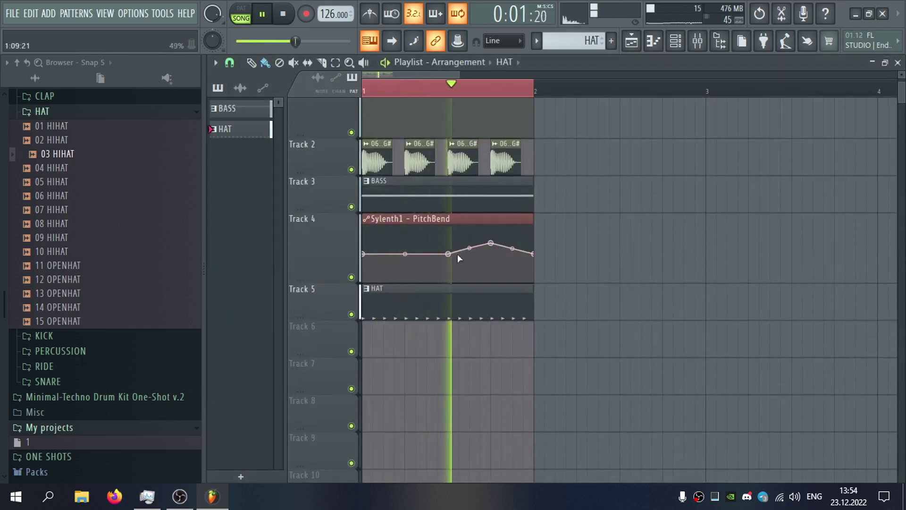
pyautogui.click(611, 41)
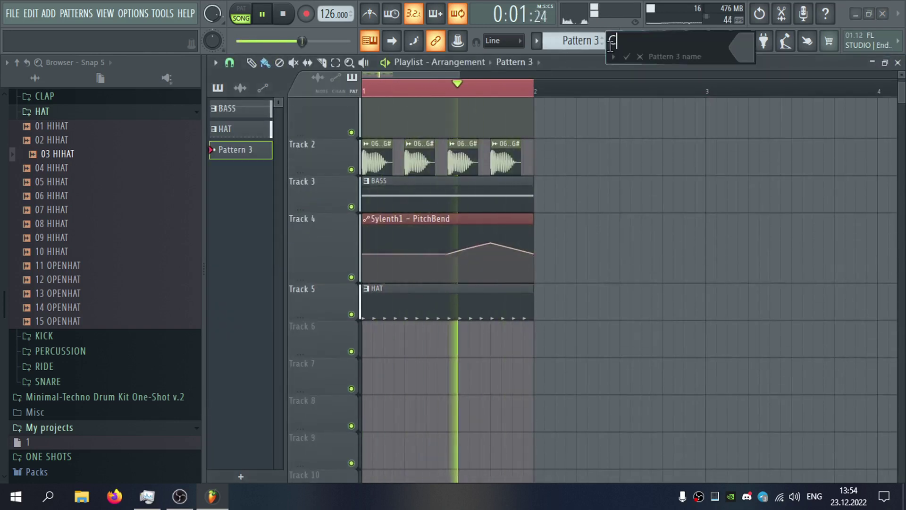
pyautogui.write('CLAP')
pyautogui.press('Return')
# Mute Track 1 with the premaster filter automation and place the CLAP pattern on Track 6 in bar 1.
pyautogui.scroll(2, 384, 176)
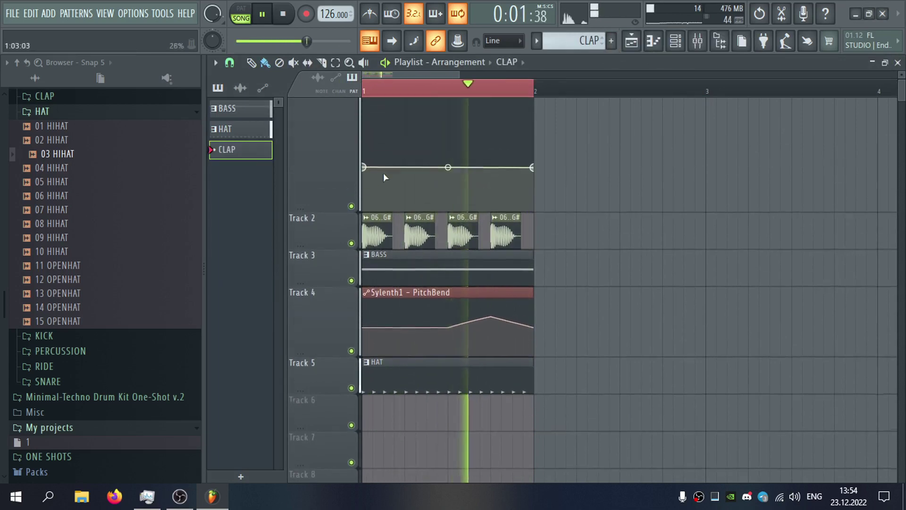
pyautogui.click(352, 207)
pyautogui.scroll(-2, 400, 281)
pyautogui.scroll(-1, 400, 281)
pyautogui.click(376, 302)
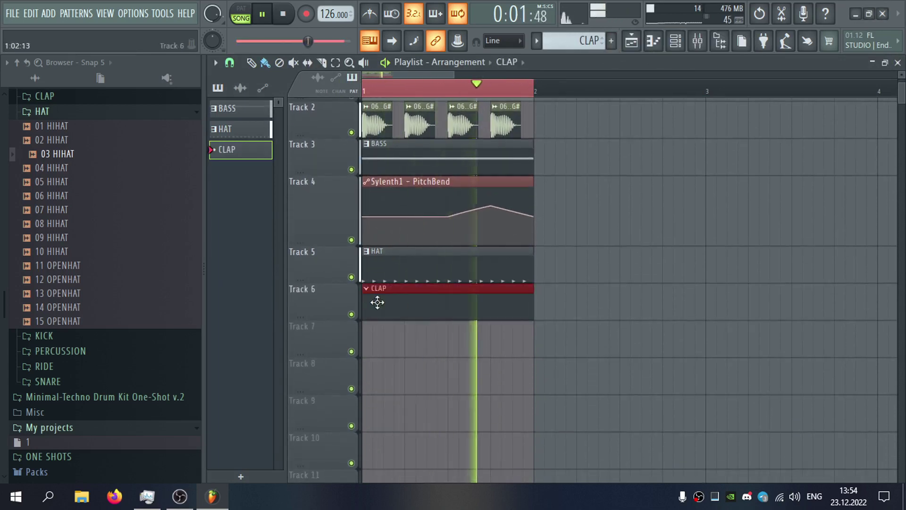
# Add the 01 CLAP sample from the Claps folder of Minimal-Techno Drum Kit One-Shot v.2 as a new channel.
pyautogui.press('F6')
pyautogui.scroll(3, 134, 271)
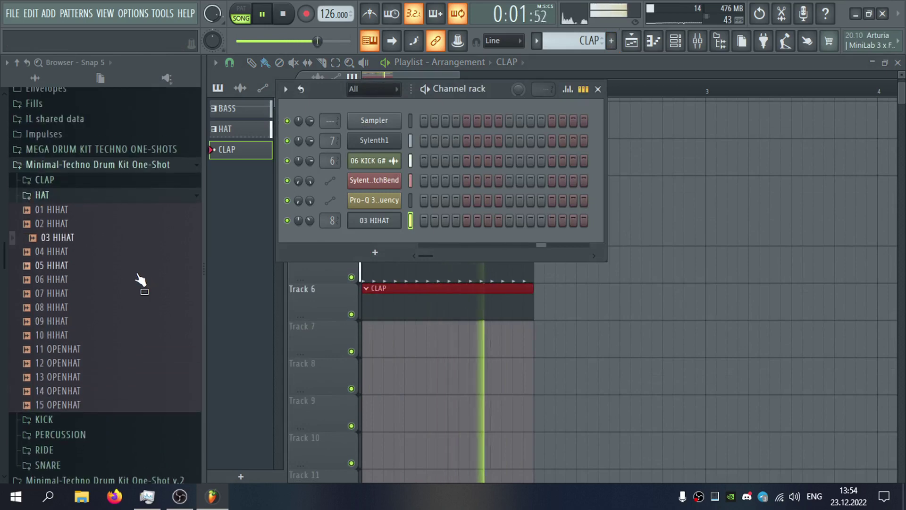
pyautogui.click(98, 198)
pyautogui.click(99, 181)
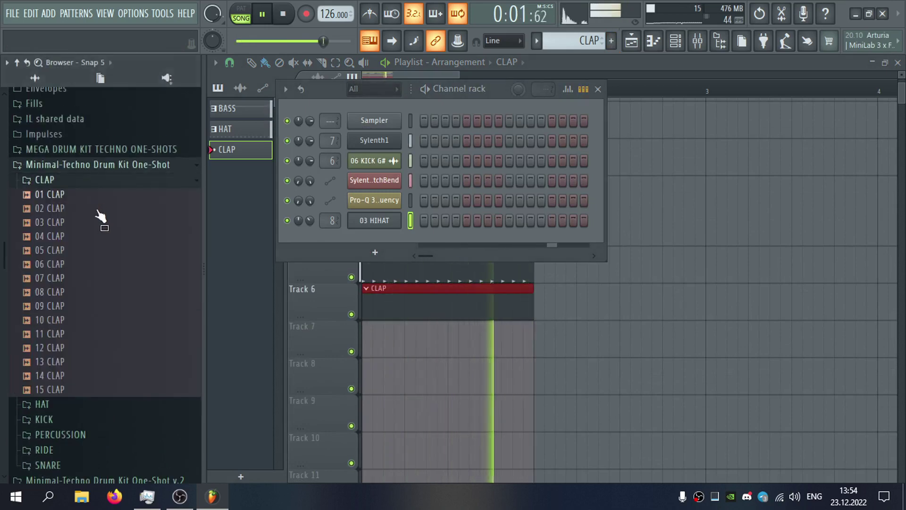
pyautogui.click(112, 237)
pyautogui.click(106, 165)
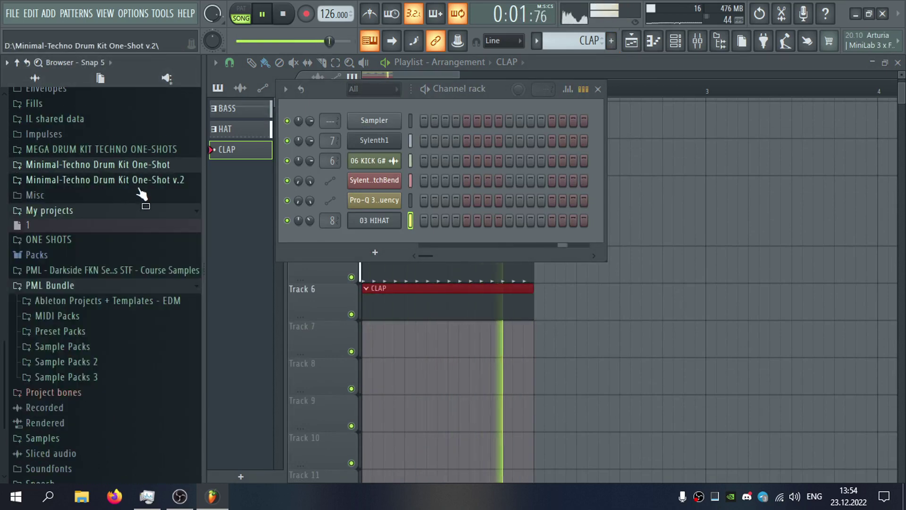
pyautogui.click(134, 181)
pyautogui.click(120, 214)
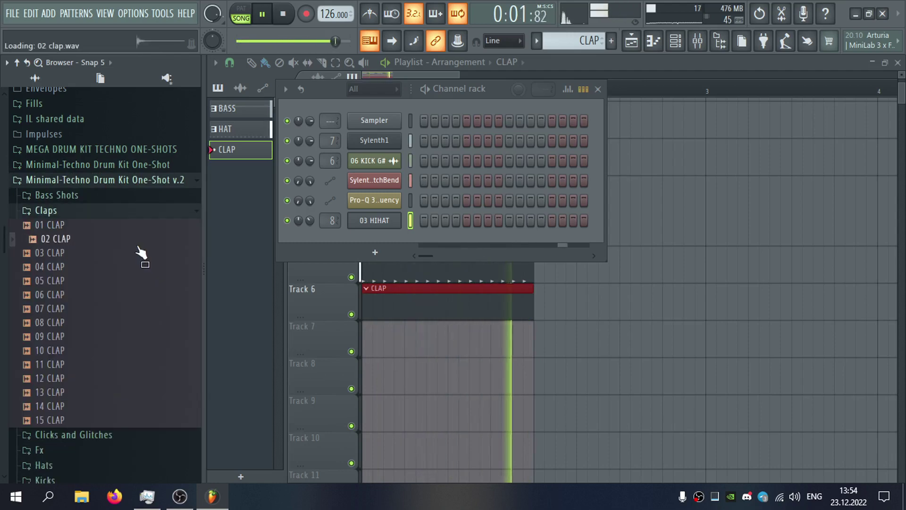
pyautogui.moveTo(133, 226); pyautogui.dragTo(377, 239)
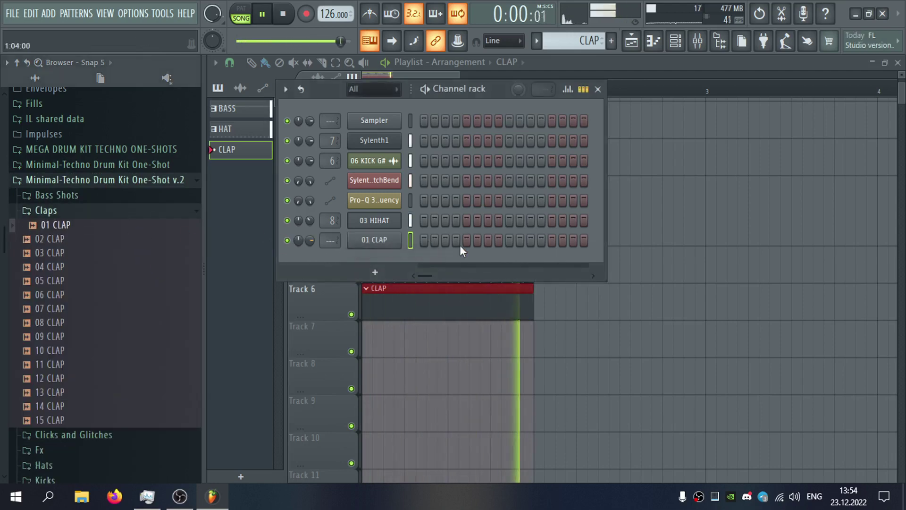
# Program 01 CLAP hits on steps 5 and 13 of the CLAP pattern.
pyautogui.click(466, 241)
pyautogui.click(552, 241)
pyautogui.click(374, 239)
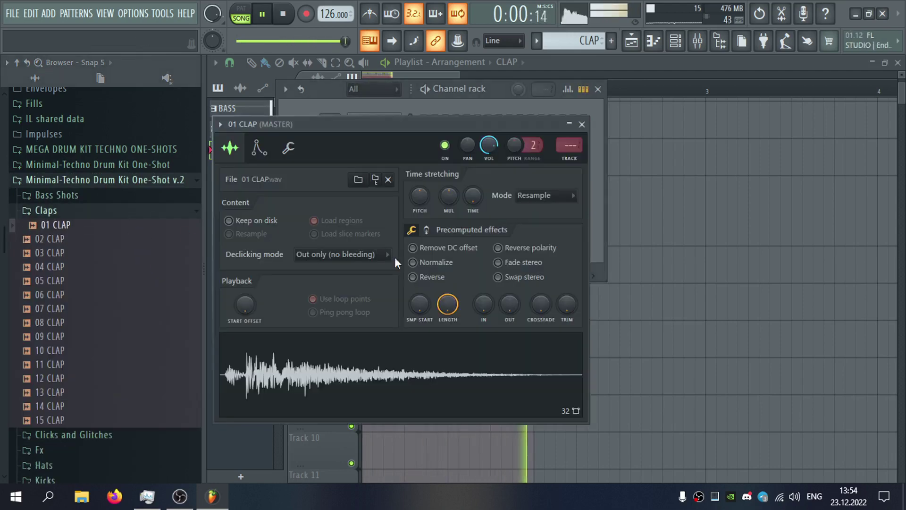
pyautogui.click(581, 125)
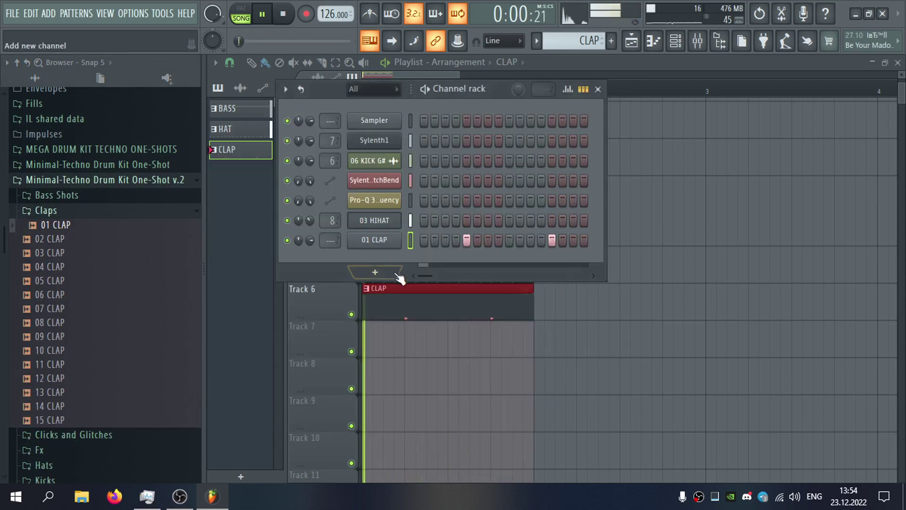
# Nudge the first 01 CLAP note slightly ahead of the beat in the piano roll.
pyautogui.rightClick(403, 236)
pyautogui.click(421, 240)
pyautogui.scroll(5, 314, 197)
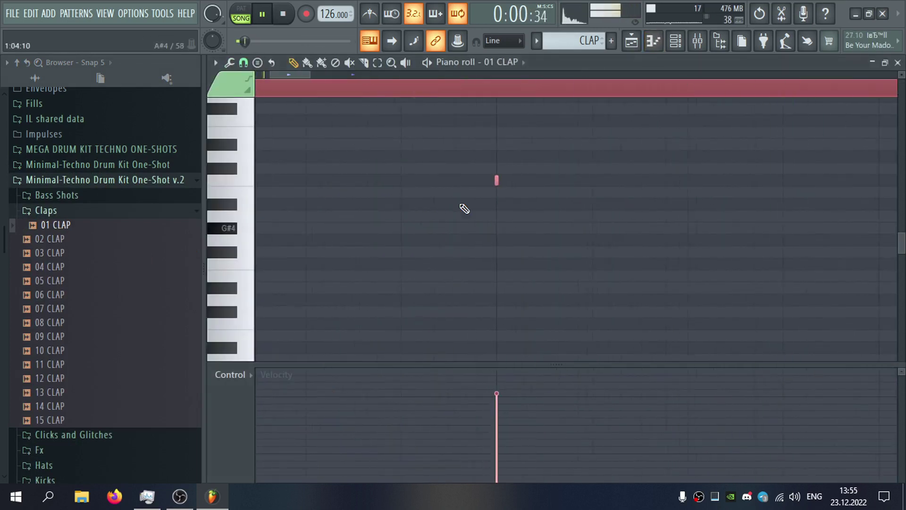
pyautogui.moveTo(530, 185); pyautogui.dragTo(527, 186)
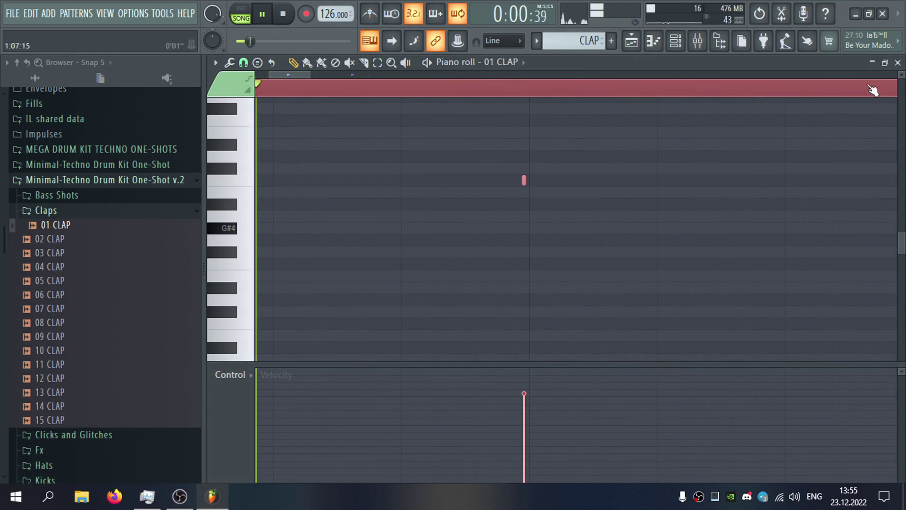
pyautogui.click(897, 63)
# Route the 01 CLAP channel to mixer insert 9 and name that insert CLAP.
pyautogui.click(391, 243)
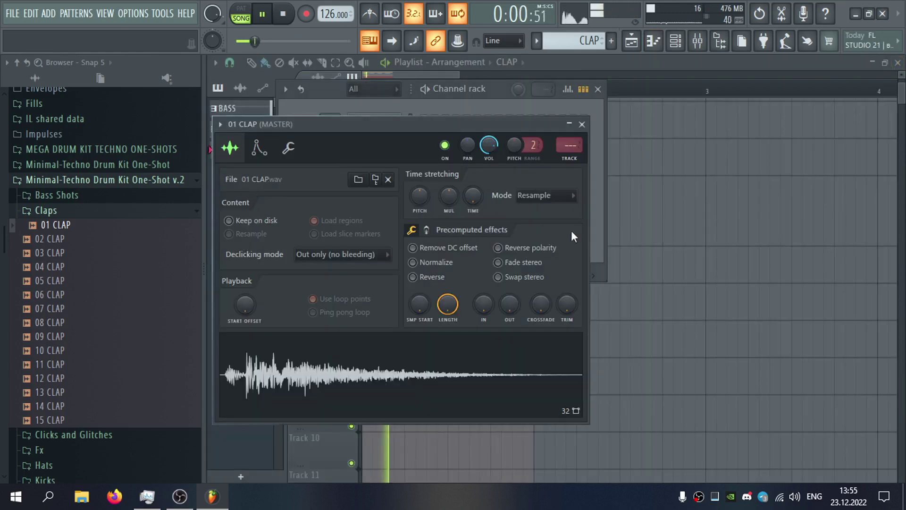
pyautogui.click(569, 145)
pyautogui.press('F2')
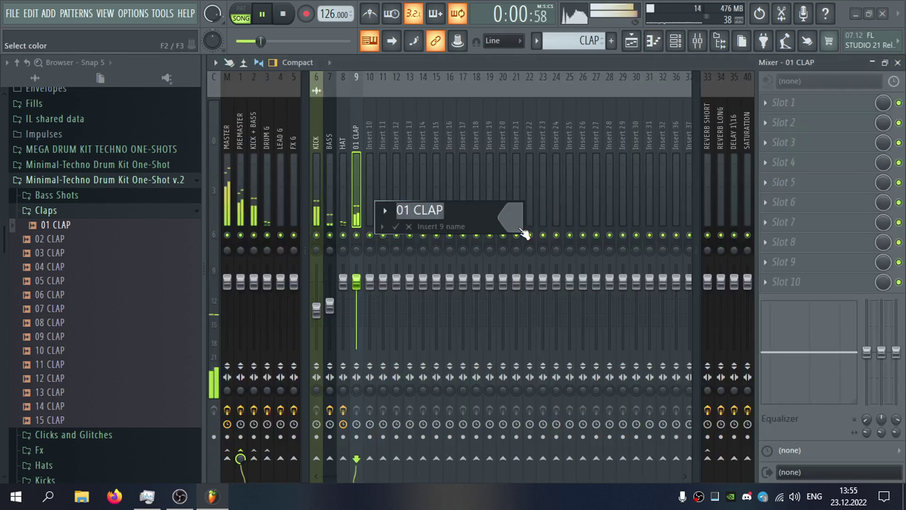
pyautogui.press('Return')
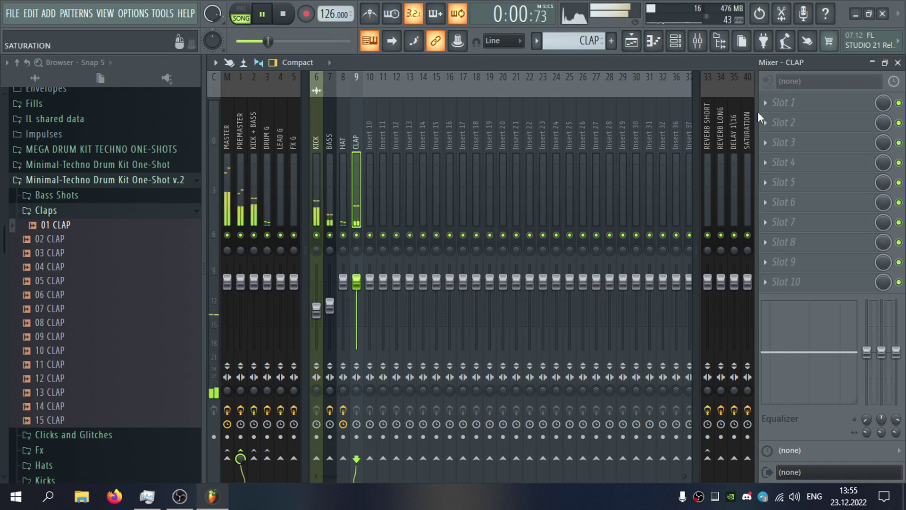
# Send the CLAP mixer track to REVERB SHORT at about 24% and return to the playlist.
pyautogui.click(898, 63)
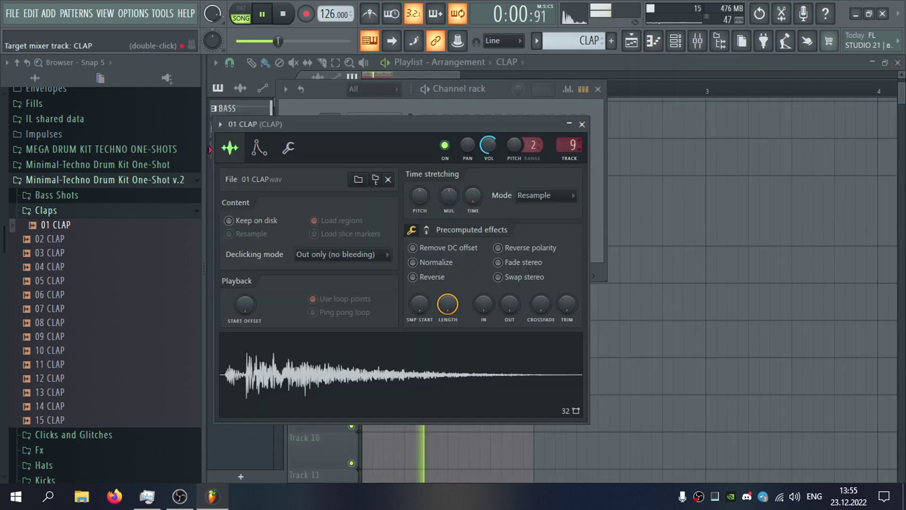
pyautogui.press('F9')
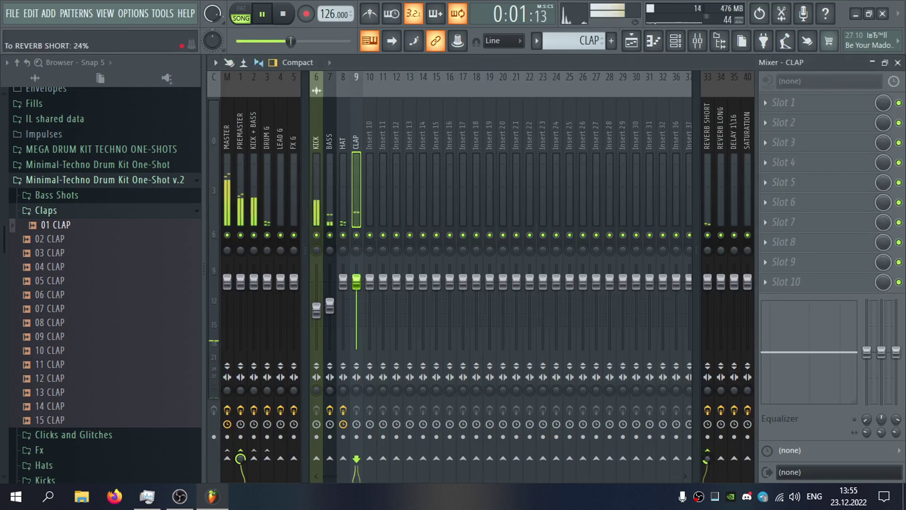
pyautogui.click(898, 62)
pyautogui.click(847, 64)
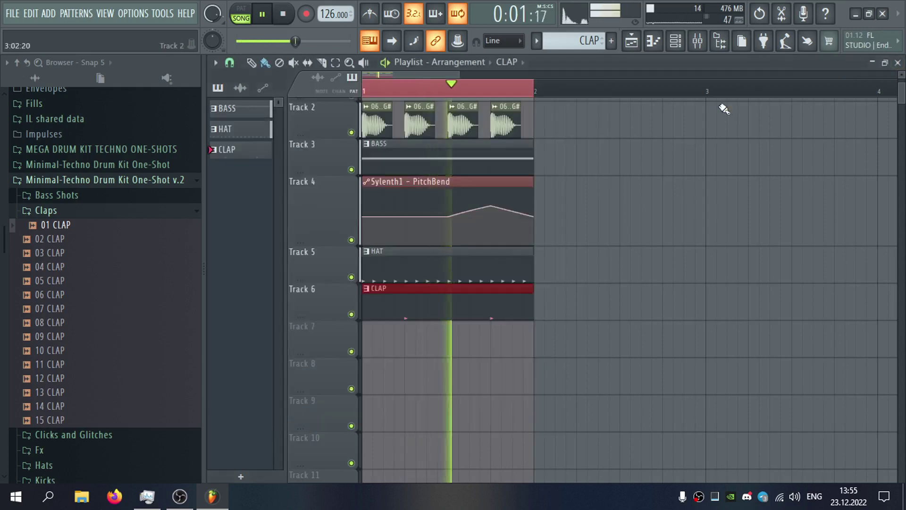
# Duplicate all the bar 1 clips on Tracks 2 to 6 into bar 2 of the playlist.
pyautogui.hotkey('ctrl', 'a')
pyautogui.scroll(3, 541, 259)
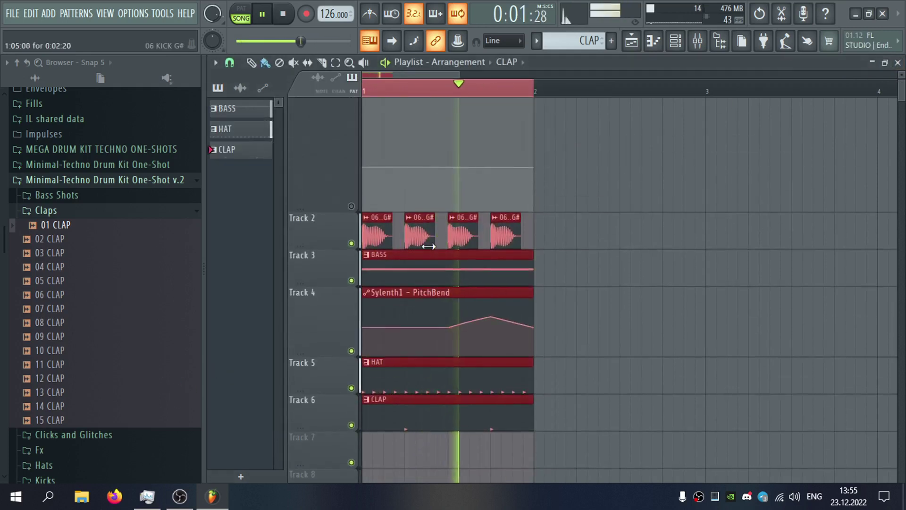
pyautogui.hotkey('ctrl', 'b')
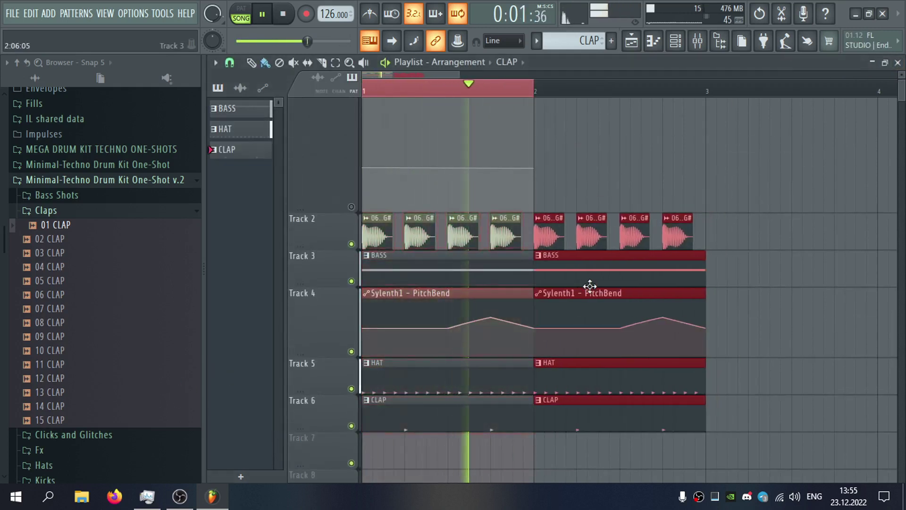
# Extend the Pro-Q 3 PREMASTER Band 1 Frequency automation clip on Track 1, including its end point, to the end of bar 2.
pyautogui.scroll(1, 542, 206)
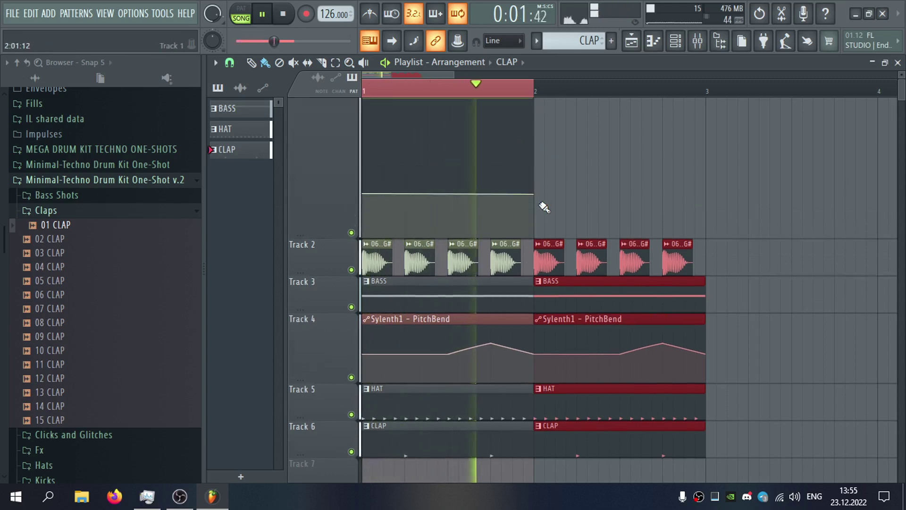
pyautogui.moveTo(531, 120); pyautogui.dragTo(697, 122)
pyautogui.moveTo(534, 205); pyautogui.dragTo(707, 205)
pyautogui.scroll(-1, 604, 277)
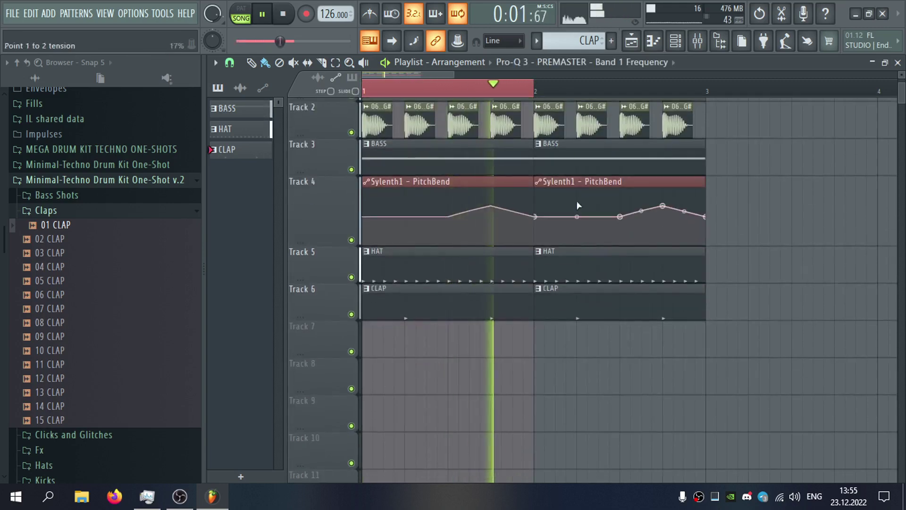
# Load VolumeShaper4 into the first effect slot of the CLAP mixer track.
pyautogui.doubleClick(570, 300)
pyautogui.click(898, 62)
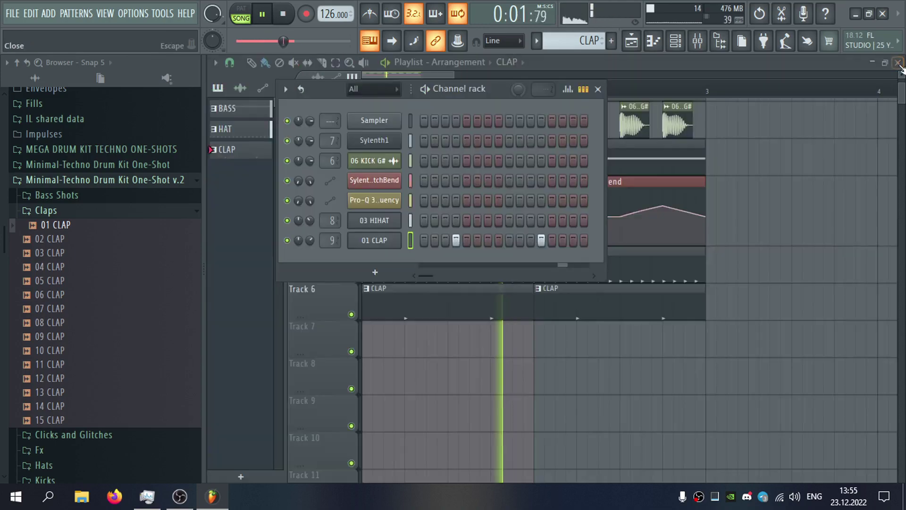
pyautogui.click(381, 243)
pyautogui.doubleClick(571, 145)
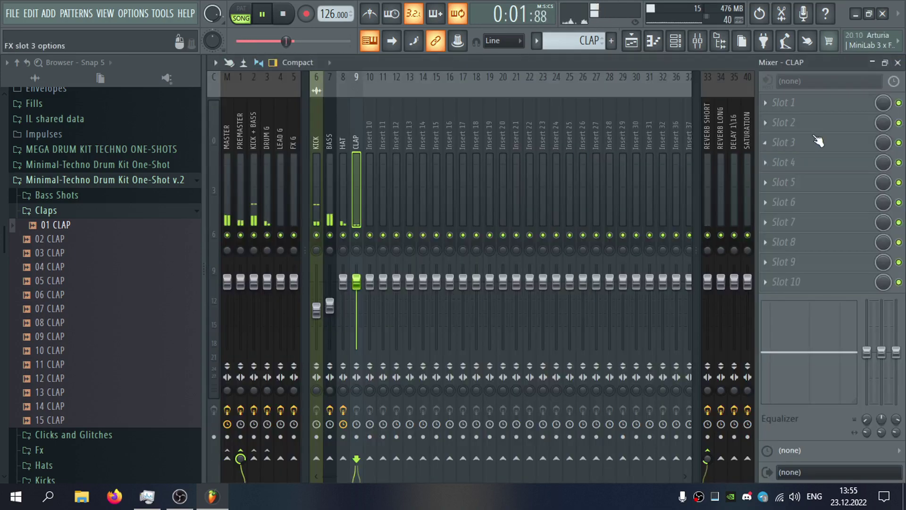
pyautogui.click(817, 110)
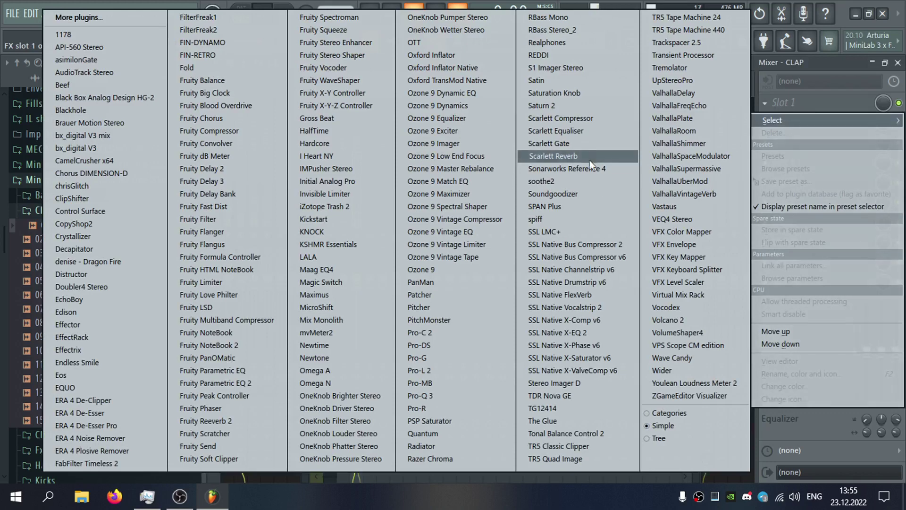
pyautogui.click(691, 333)
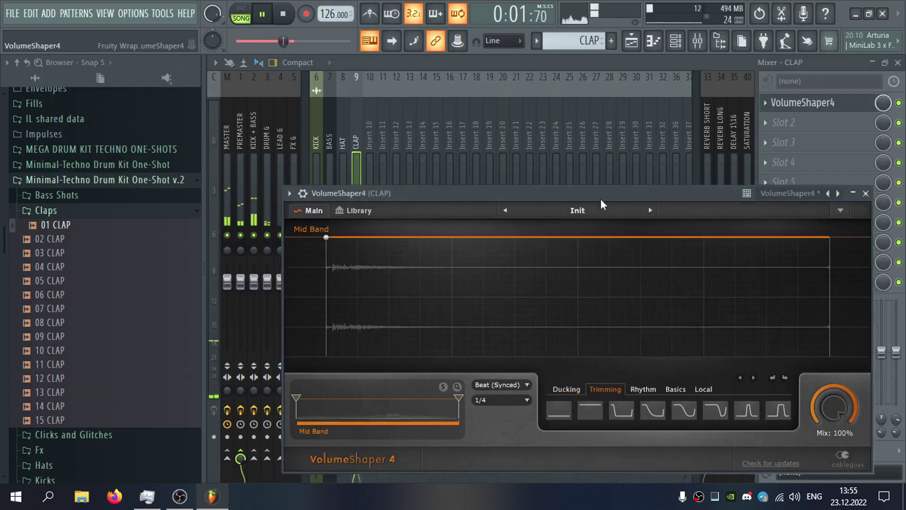
# Apply a Trimming preset in VolumeShaper4 and reshape its curve so the clap fades out quickly from its very start.
pyautogui.click(631, 365)
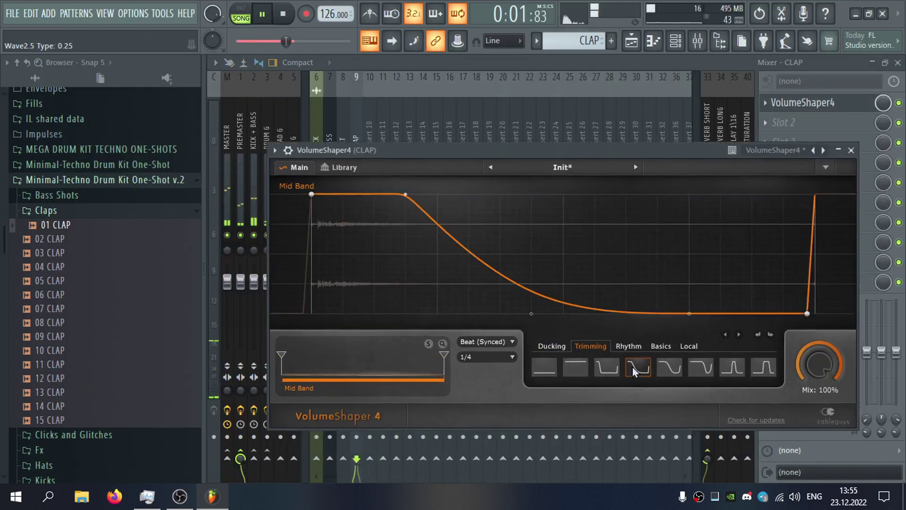
pyautogui.click(607, 368)
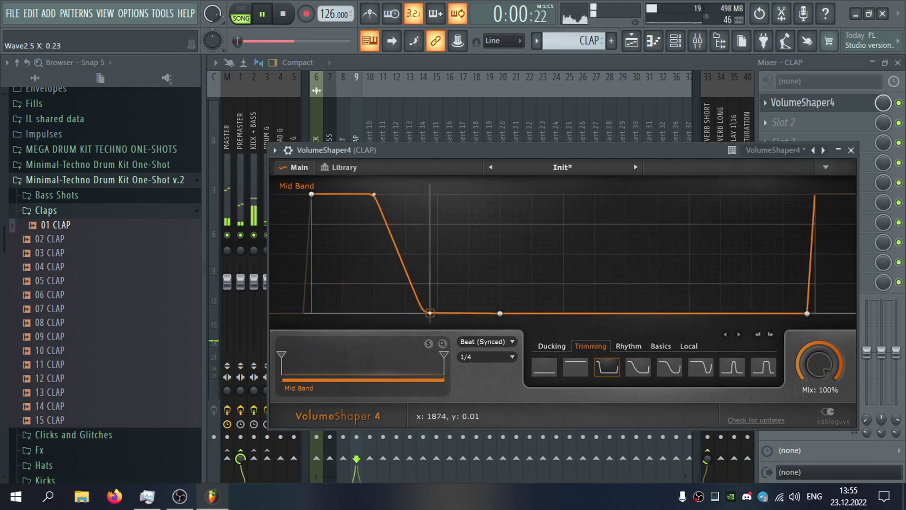
pyautogui.moveTo(429, 313); pyautogui.dragTo(414, 307)
pyautogui.moveTo(374, 194); pyautogui.dragTo(311, 194)
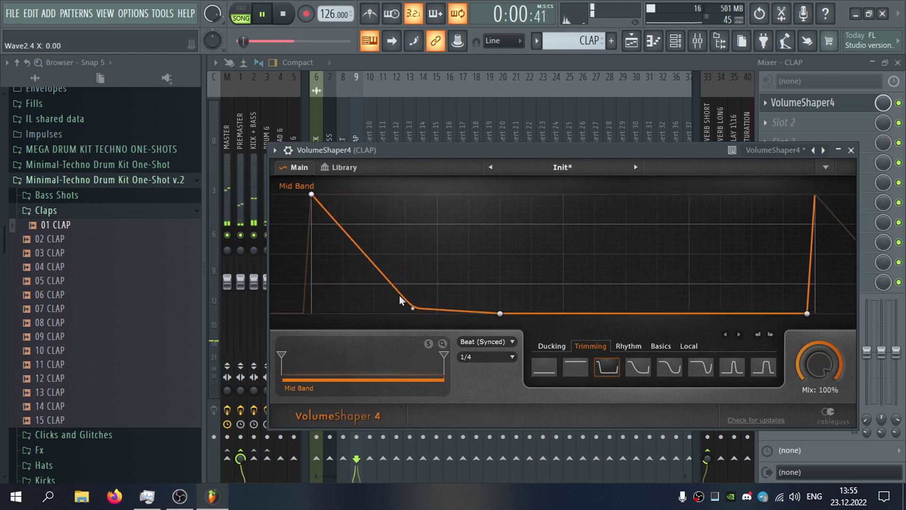
pyautogui.moveTo(381, 268); pyautogui.dragTo(386, 250)
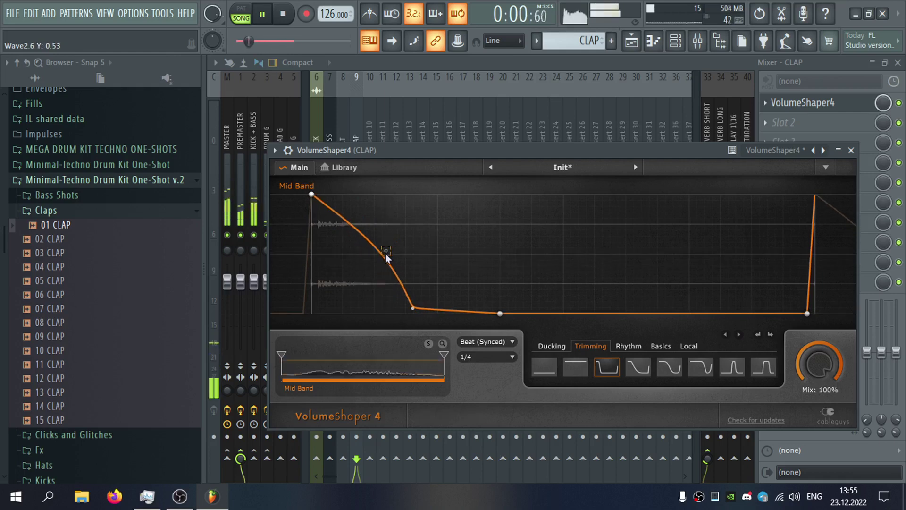
# Bypass and delete VolumeShaper4 from the CLAP mixer track, and go back to the 01 CLAP channel settings.
pyautogui.click(899, 102)
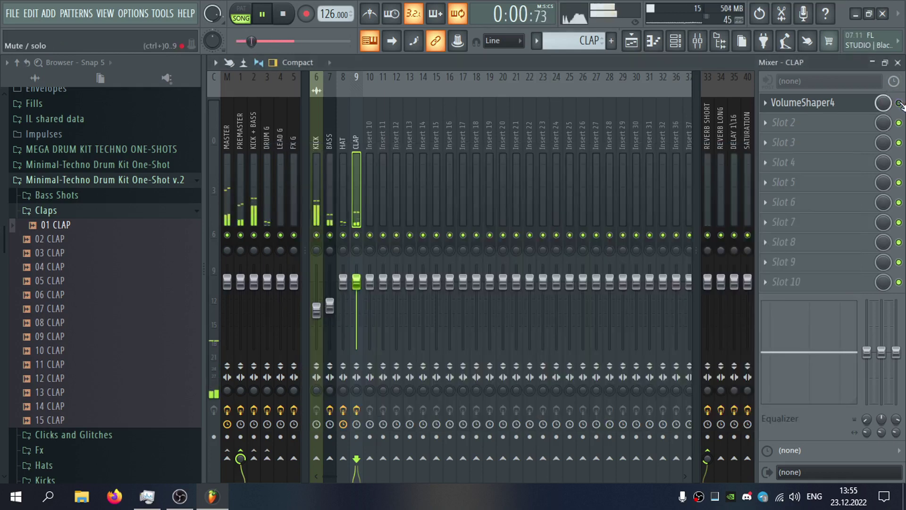
pyautogui.click(766, 103)
pyautogui.click(775, 129)
pyautogui.click(898, 62)
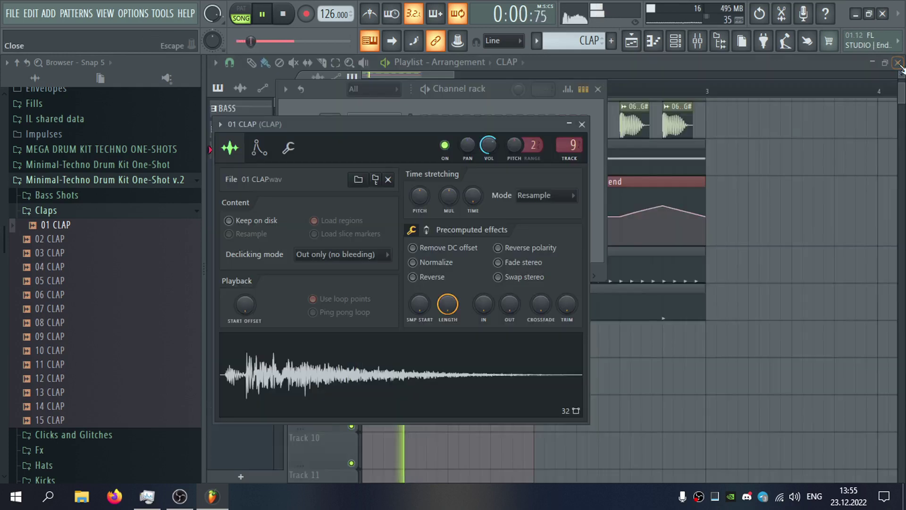
# Enable the volume envelope of the 01 CLAP channel with no sustain and a decay time of 19%, and close its settings.
pyautogui.click(259, 148)
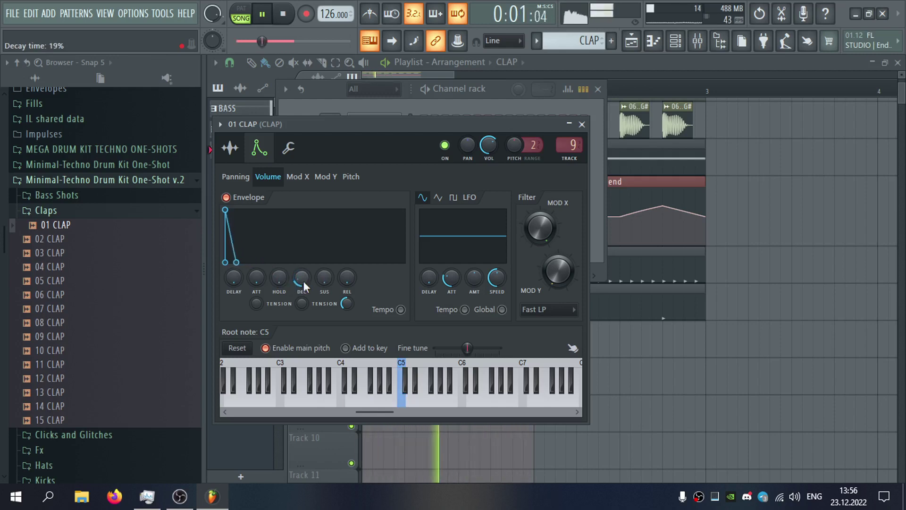
pyautogui.click(570, 159)
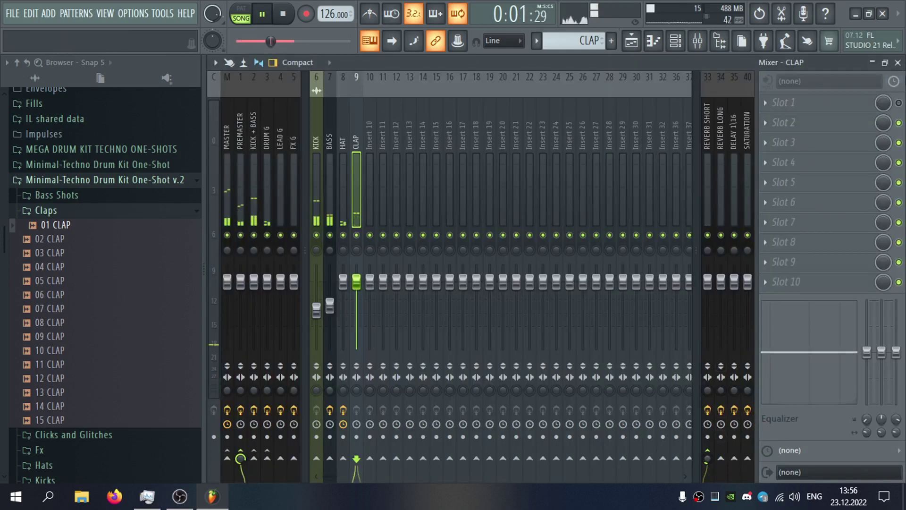
pyautogui.press('F9')
pyautogui.click(582, 125)
pyautogui.click(598, 89)
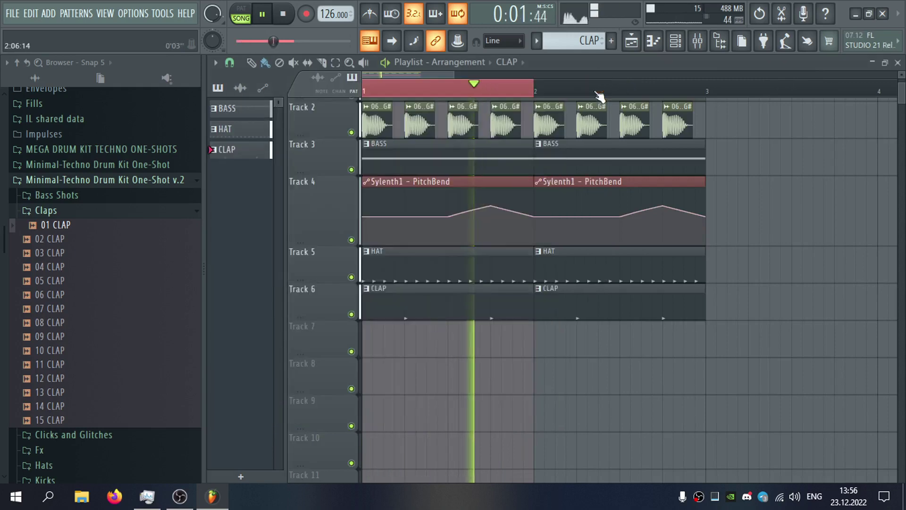
pyautogui.scroll(3, 542, 234)
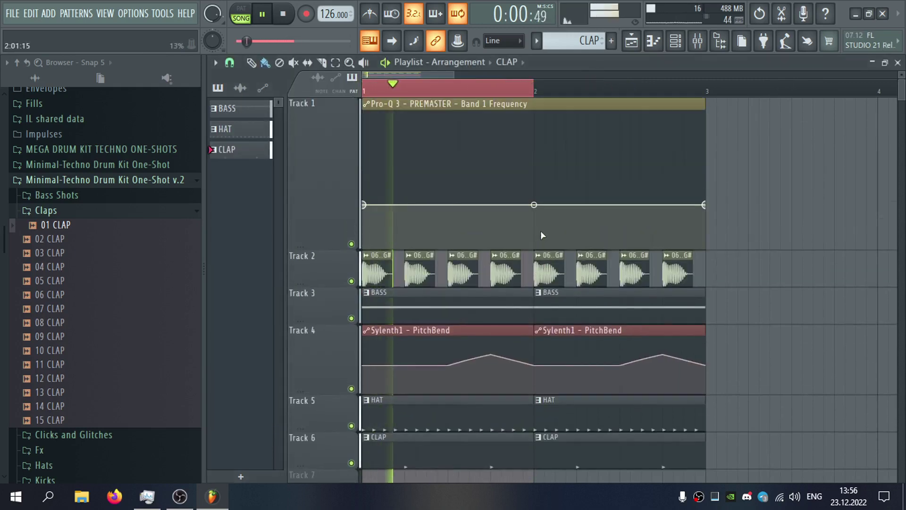
pyautogui.click(351, 244)
pyautogui.scroll(-5, 661, 283)
pyautogui.click(738, 289)
pyautogui.rightClick(738, 289)
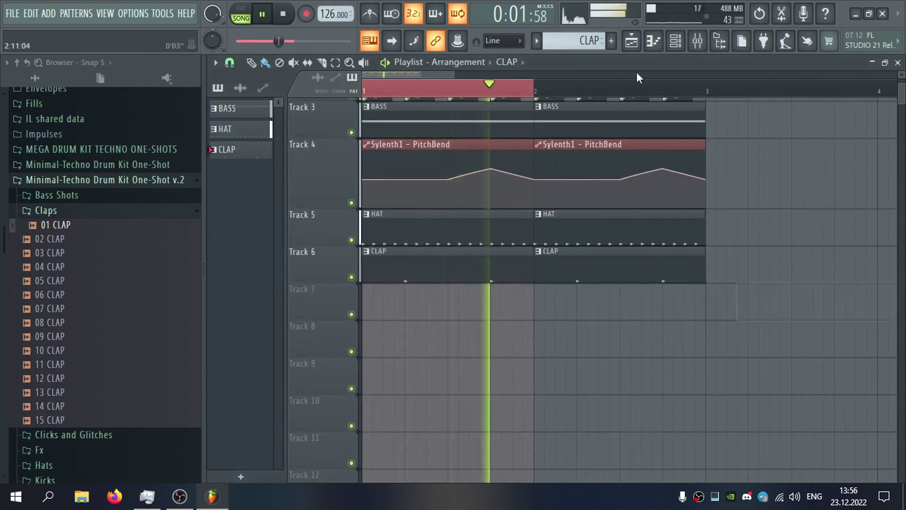
# Open the Percussion folder of Minimal-Techno Drum Kit One-Shot v.2 and audition samples from Percussion 11 back to Percussion 2.
pyautogui.click(140, 211)
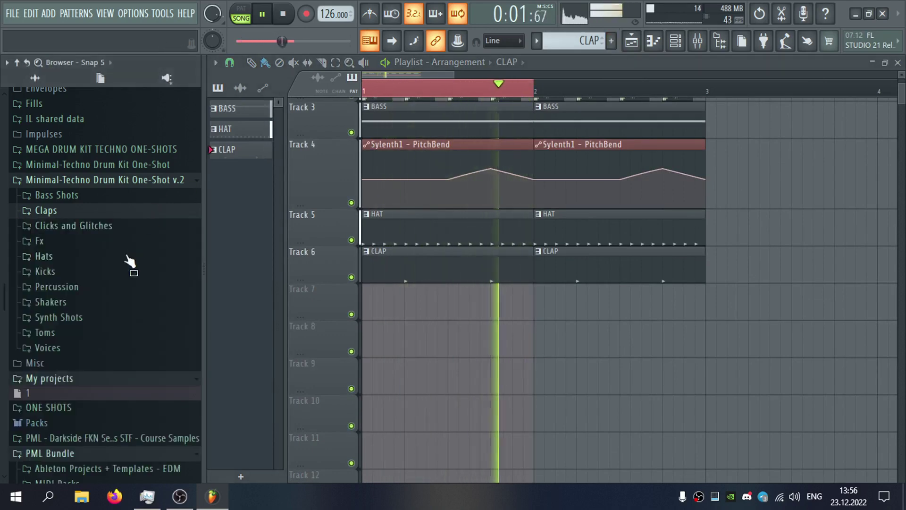
pyautogui.click(135, 287)
pyautogui.click(144, 321)
pyautogui.click(110, 252)
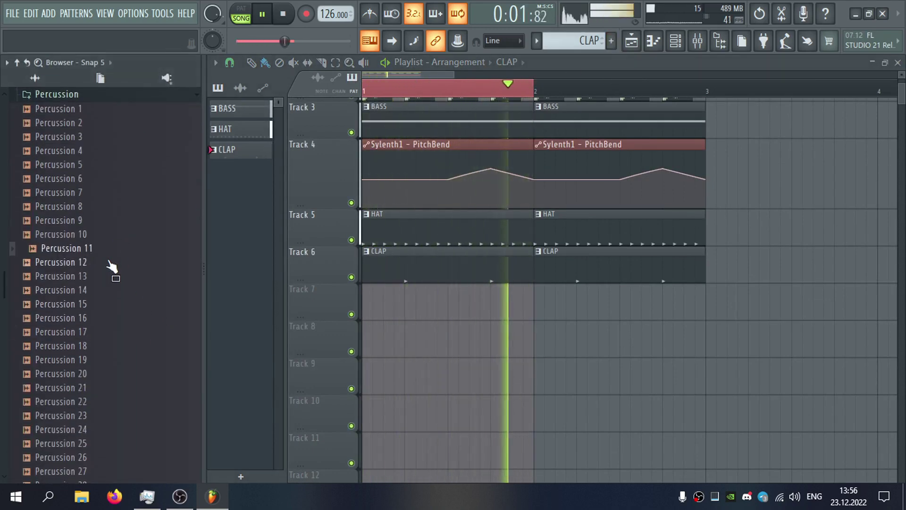
pyautogui.click(116, 223)
pyautogui.scroll(2, 118, 231)
pyautogui.click(123, 252)
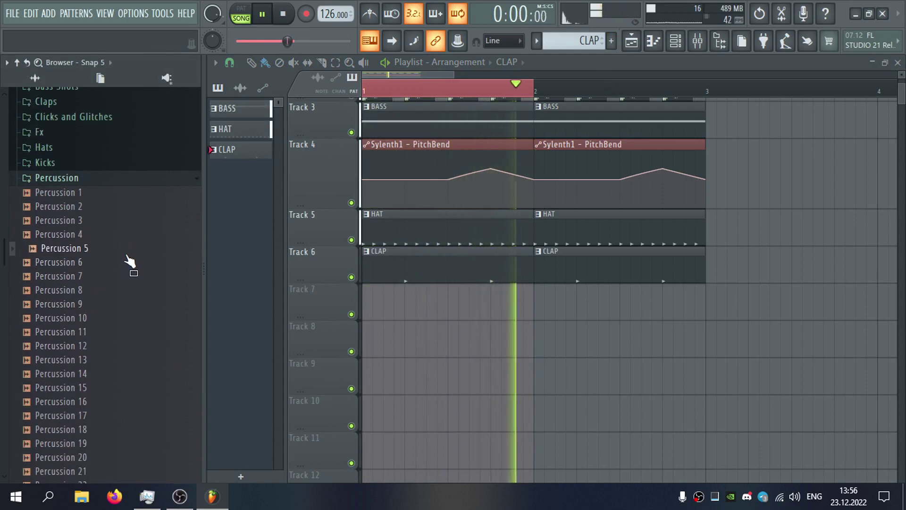
pyautogui.click(116, 236)
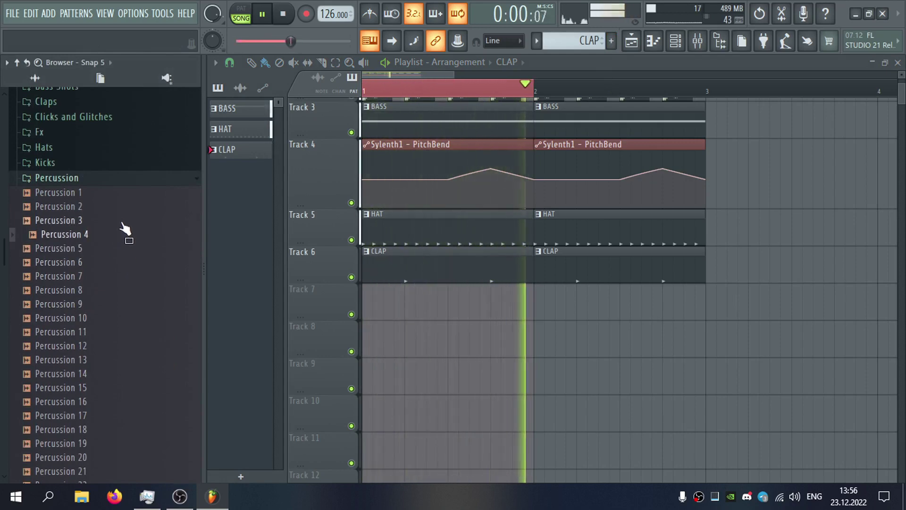
pyautogui.click(124, 220)
pyautogui.click(123, 209)
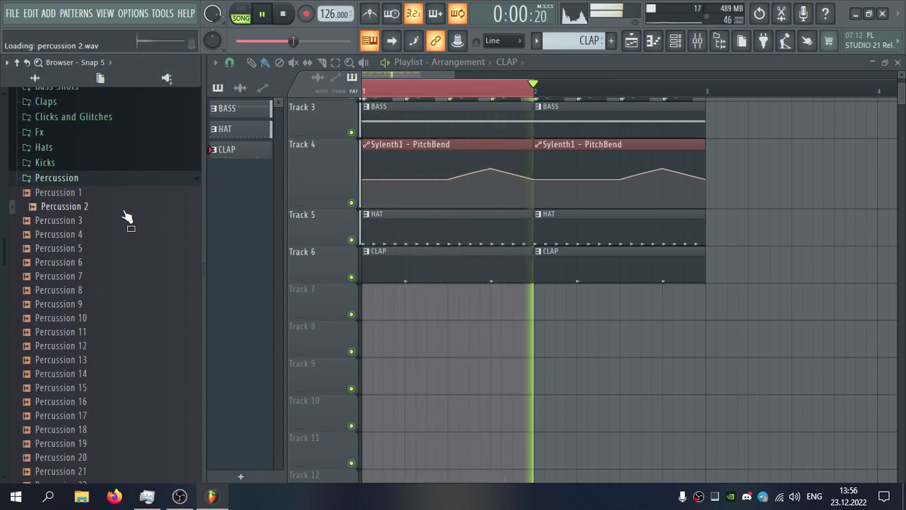
# Audition more samples further down the Percussion folder, including Percussion 21 and Percussion 27 to 30, and collapse the folder.
pyautogui.scroll(-4, 126, 264)
pyautogui.click(129, 277)
pyautogui.click(136, 305)
pyautogui.scroll(-1, 137, 313)
pyautogui.scroll(-5, 136, 283)
pyautogui.click(136, 249)
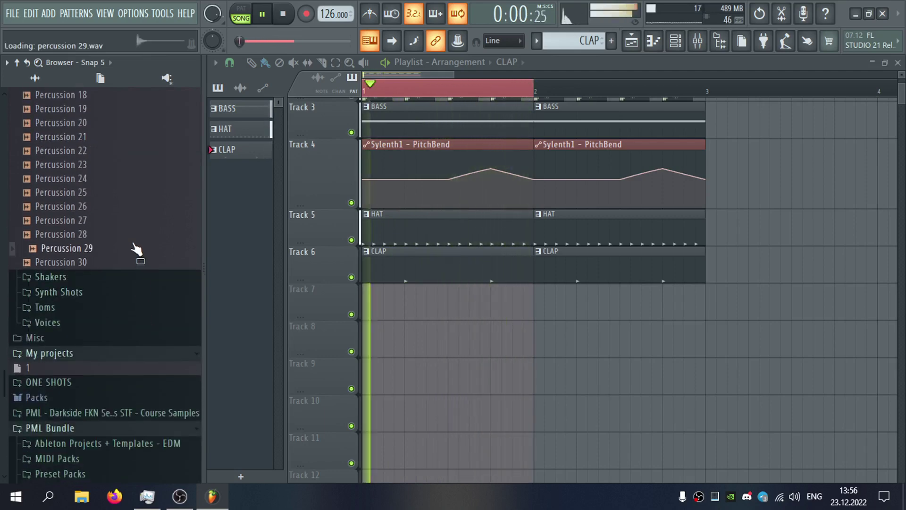
pyautogui.scroll(3, 133, 287)
pyautogui.click(132, 320)
pyautogui.click(133, 308)
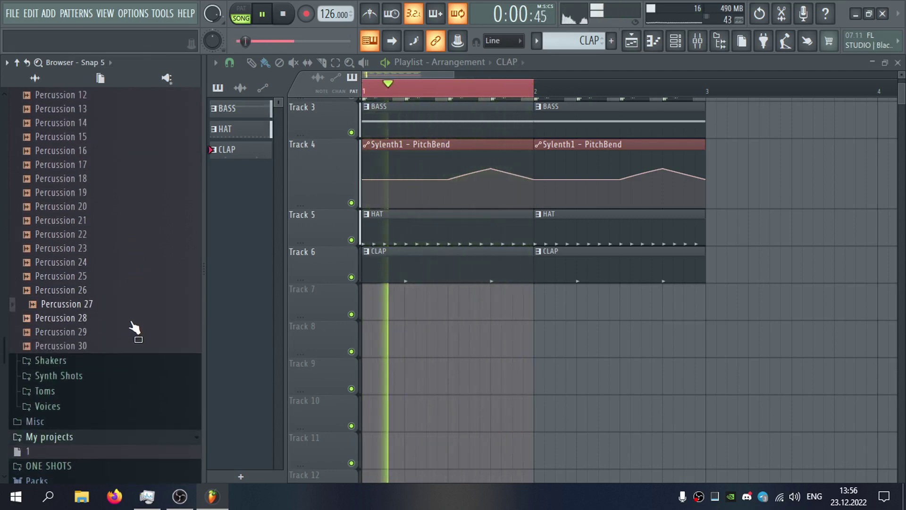
pyautogui.click(133, 319)
pyautogui.click(136, 333)
pyautogui.click(139, 347)
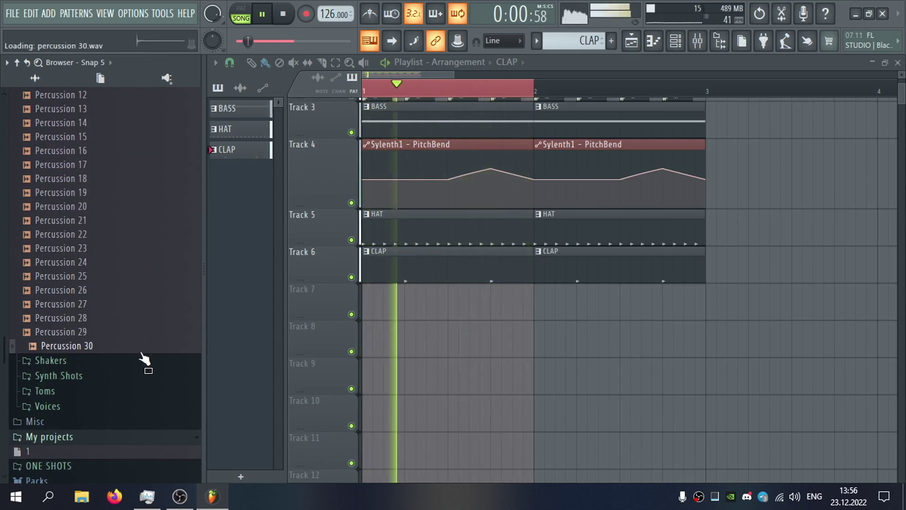
pyautogui.scroll(2, 141, 359)
pyautogui.click(126, 304)
pyautogui.scroll(2, 125, 323)
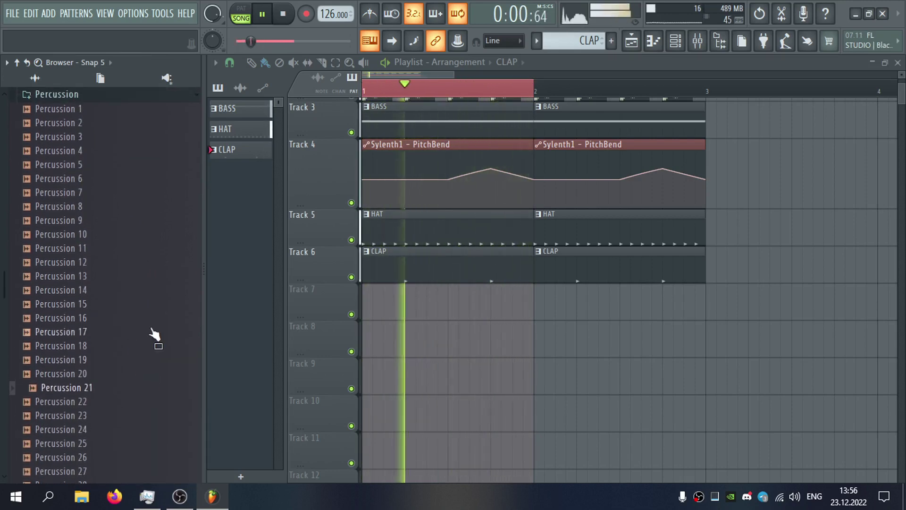
pyautogui.click(71, 94)
pyautogui.scroll(3, 103, 140)
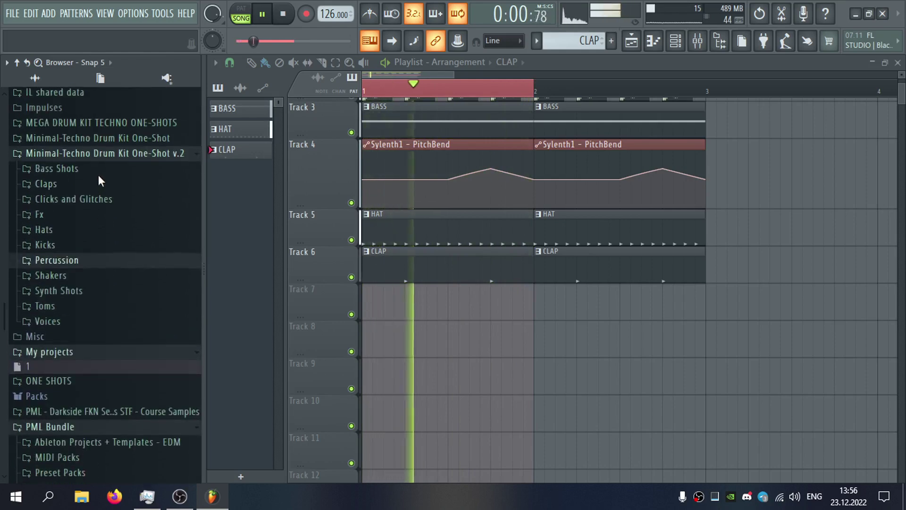
# Stop playback and place Loop 15 from the Clicks and Glitches folder on Track 7 at bar 1.
pyautogui.click(99, 201)
pyautogui.press('space')
pyautogui.moveTo(130, 307); pyautogui.dragTo(372, 299)
# Time-stretch the Loop 15 sample to the project tempo by autodetecting its original tempo.
pyautogui.doubleClick(557, 313)
pyautogui.rightClick(495, 216)
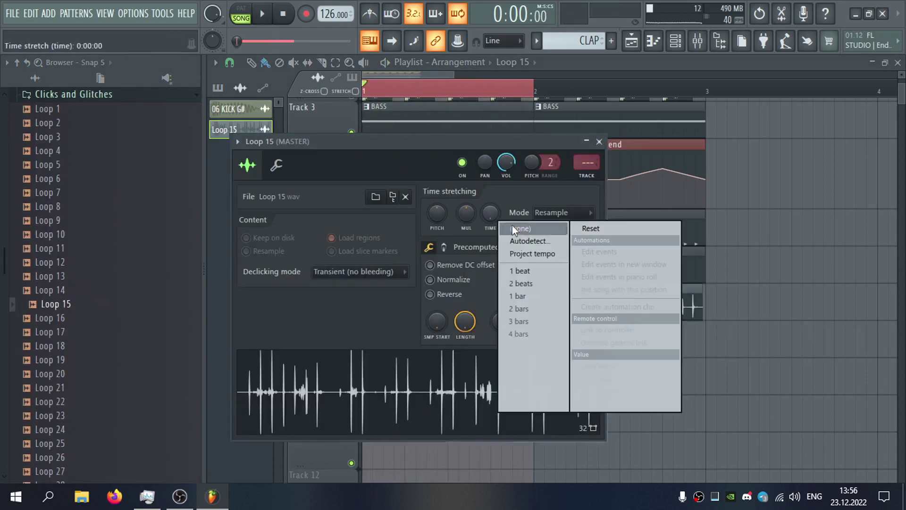
pyautogui.click(522, 239)
pyautogui.press('Return')
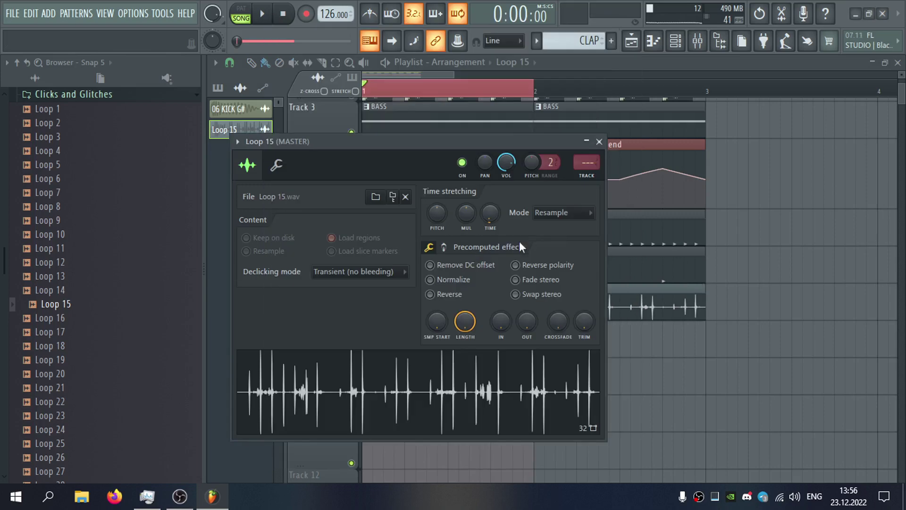
# Assign Loop 15 to mixer insert 10, name that insert LOOP, and route it to DRUM G.
pyautogui.click(589, 181)
pyautogui.press('F2')
pyautogui.write('LOOP')
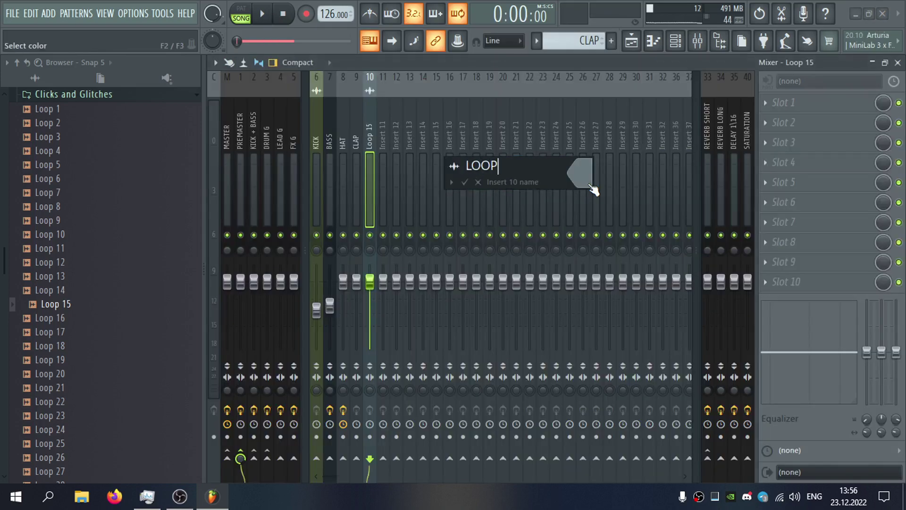
pyautogui.press('Return')
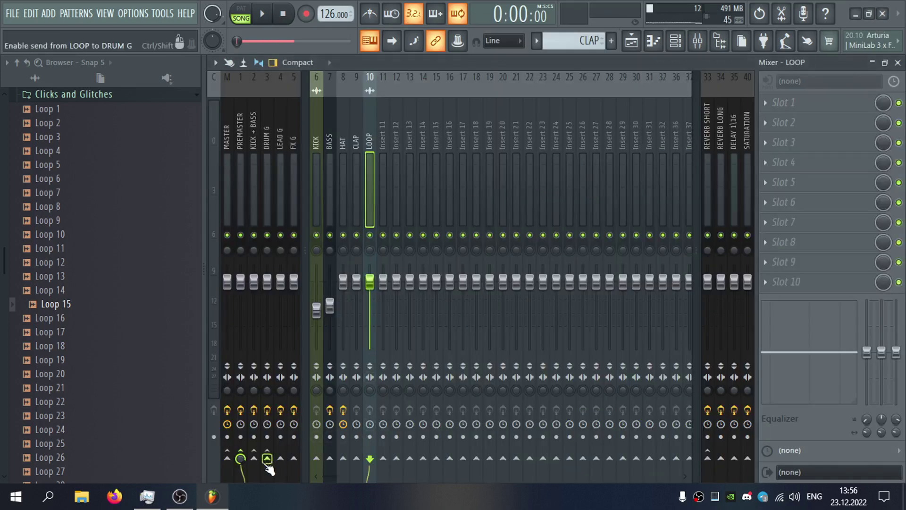
pyautogui.click(898, 62)
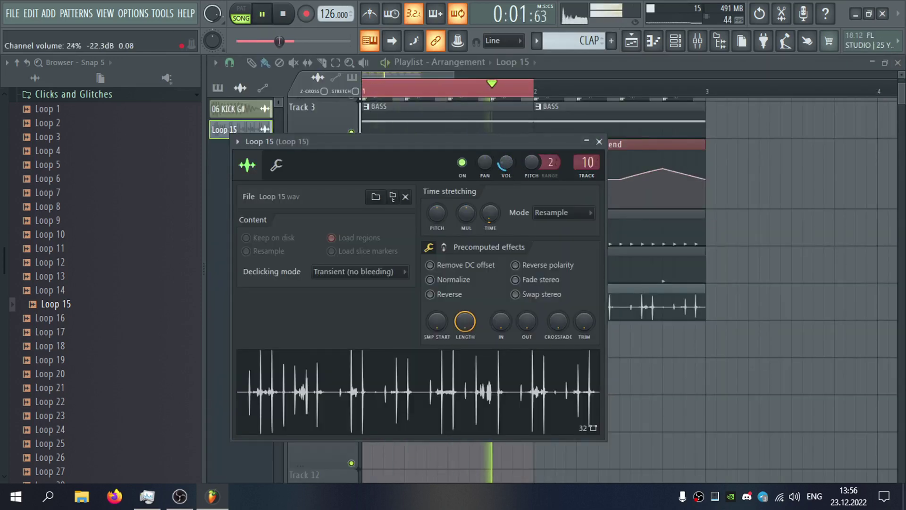
# Add VolumeShaper4 to effect slot 10 of the LOOP mixer track with a smooth S-shaped Ducking preset at 91% mix.
pyautogui.doubleClick(576, 161)
pyautogui.click(784, 292)
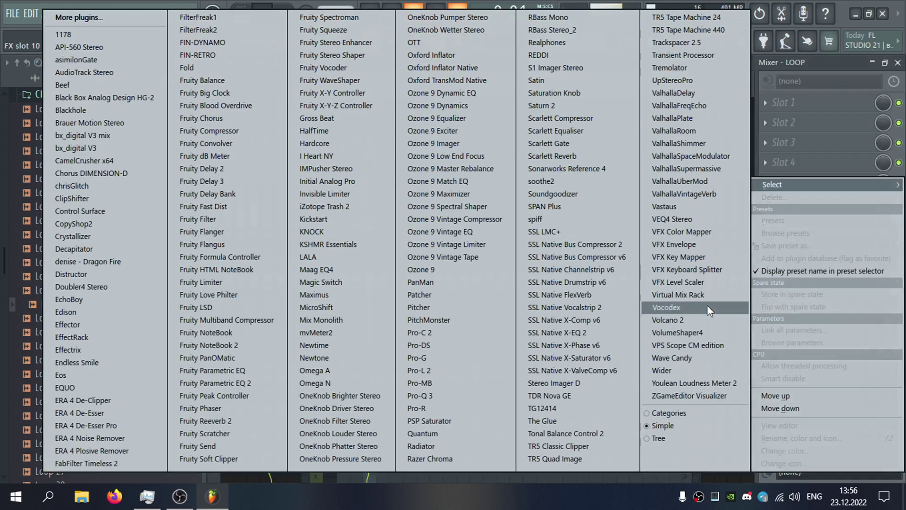
pyautogui.click(700, 332)
pyautogui.click(710, 461)
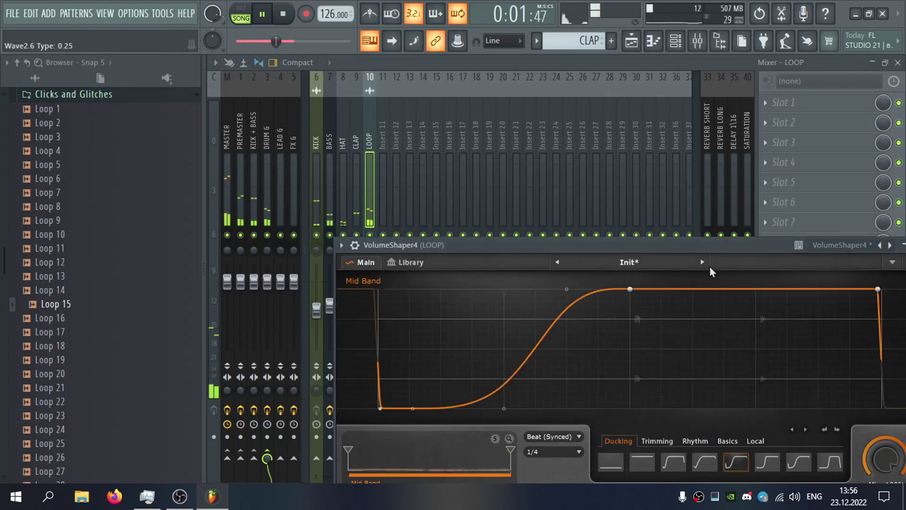
pyautogui.moveTo(880, 417); pyautogui.dragTo(881, 427)
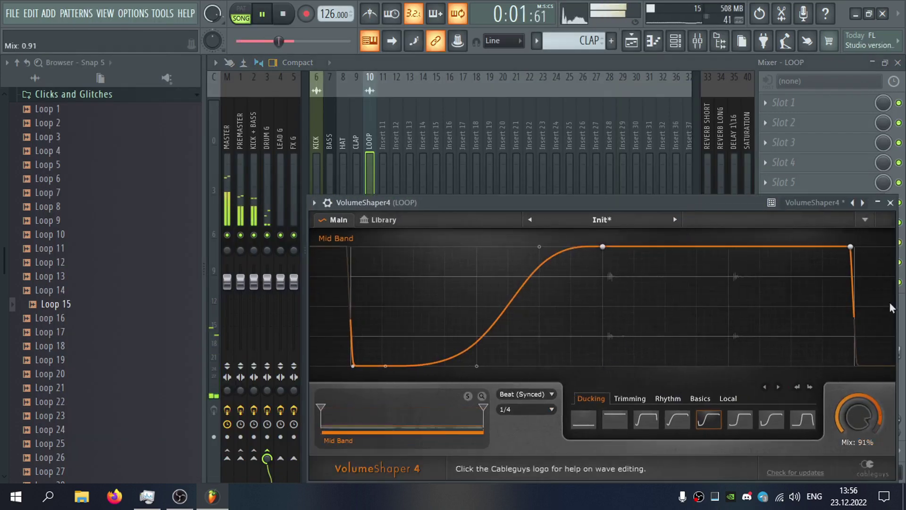
# Audition the following Clicks and Glitches loops in the Loop 15 channel, replacing its sample with Loop 22.
pyautogui.click(890, 202)
pyautogui.click(898, 62)
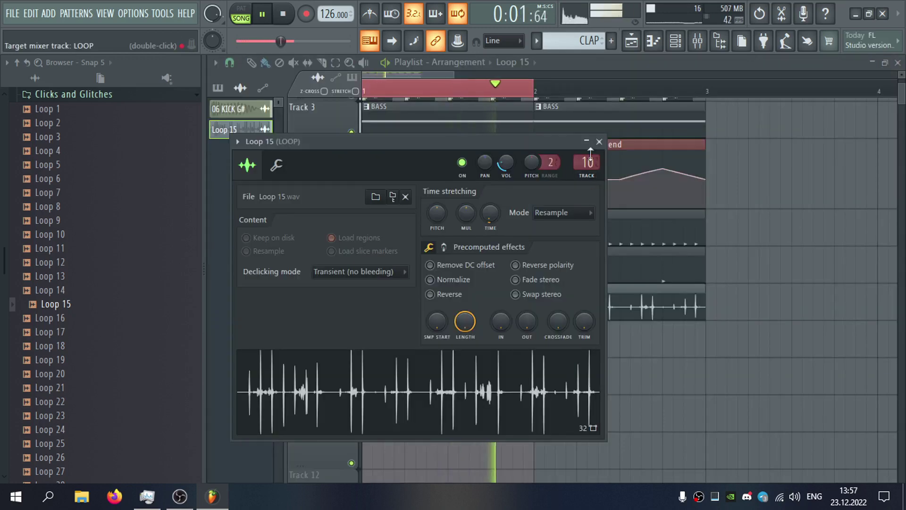
pyautogui.moveTo(557, 143); pyautogui.dragTo(589, 141)
pyautogui.middleClick(84, 322)
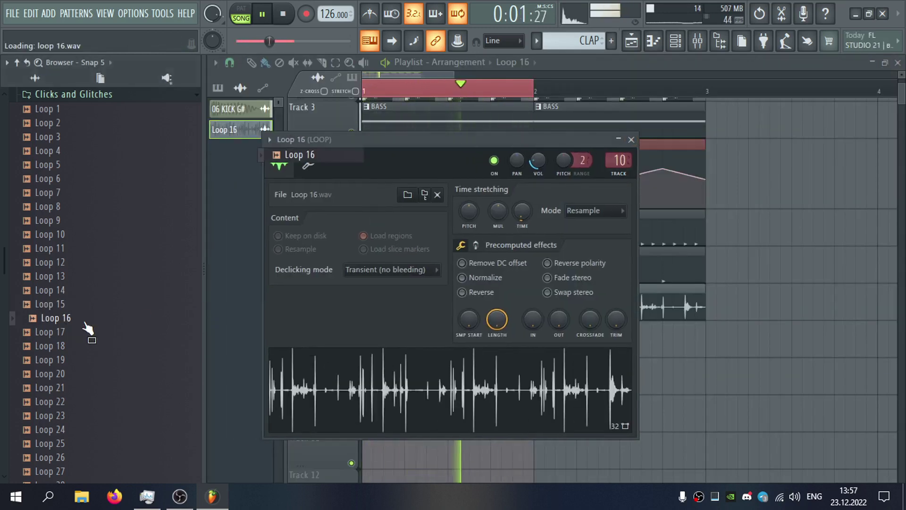
pyautogui.middleClick(89, 347)
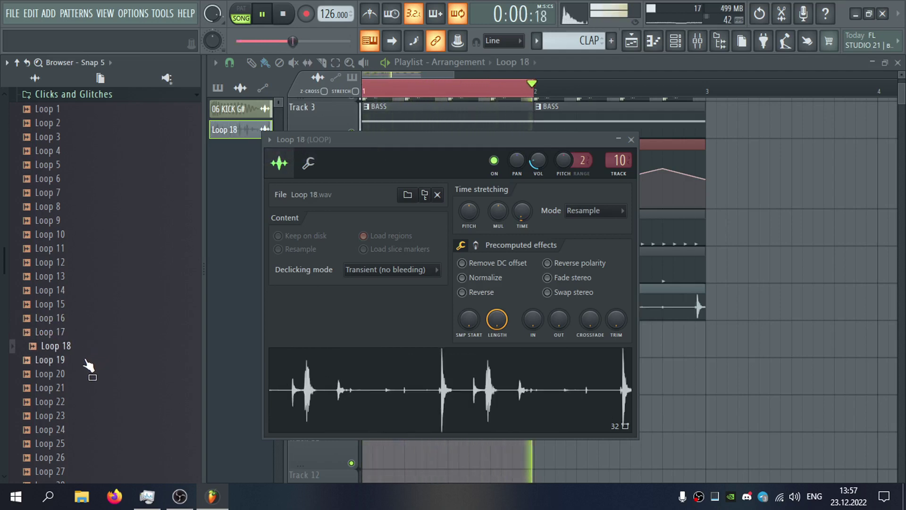
pyautogui.middleClick(86, 361)
pyautogui.scroll(-2, 84, 330)
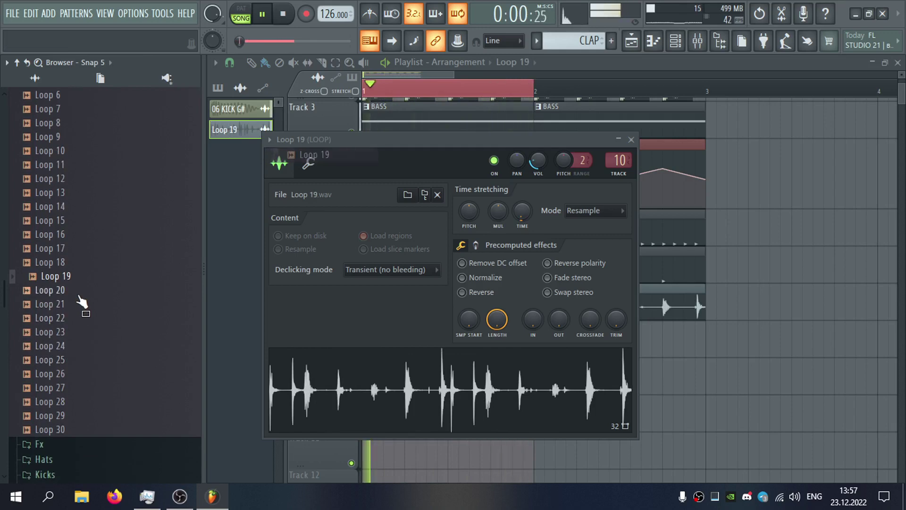
pyautogui.middleClick(78, 296)
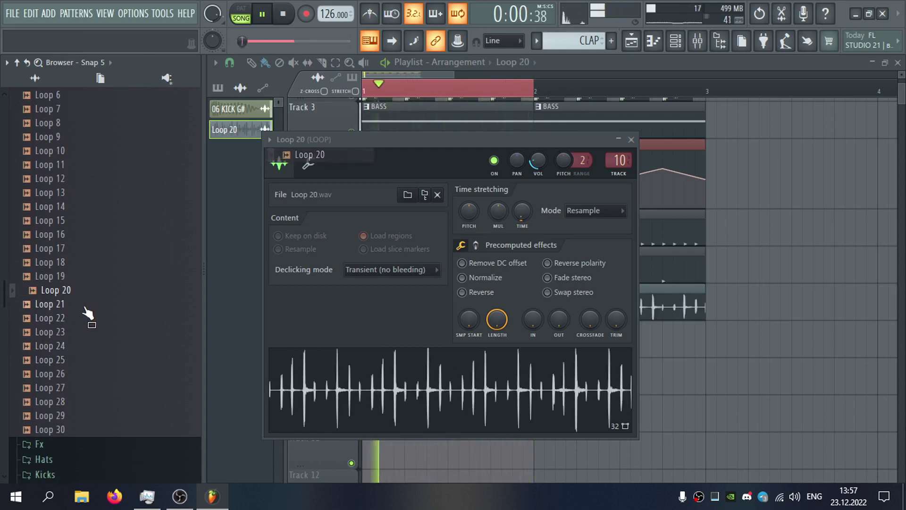
pyautogui.middleClick(85, 307)
pyautogui.middleClick(88, 321)
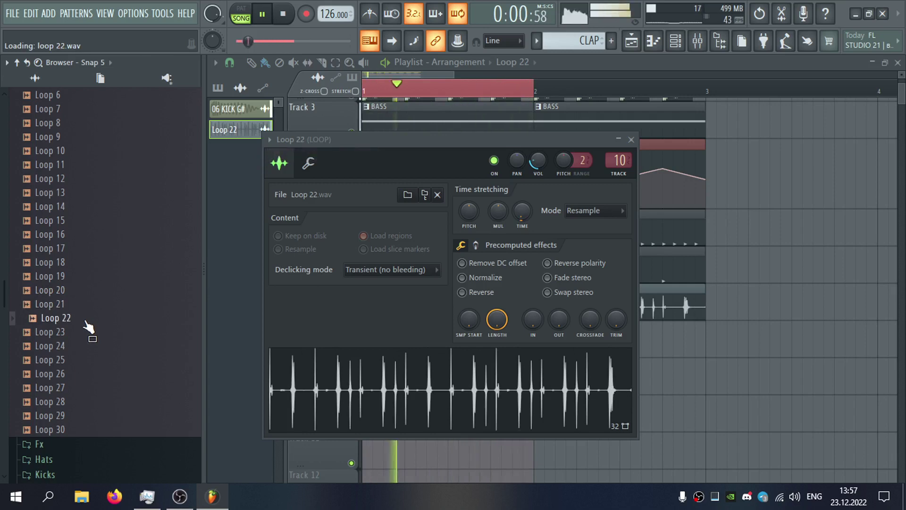
# Send the LOOP mixer track to REVERB SHORT at 33%.
pyautogui.doubleClick(613, 158)
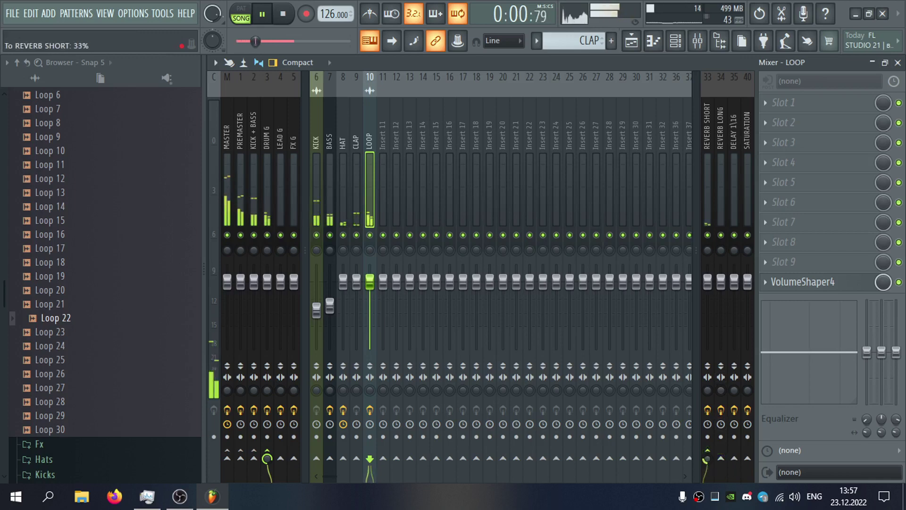
pyautogui.click(897, 63)
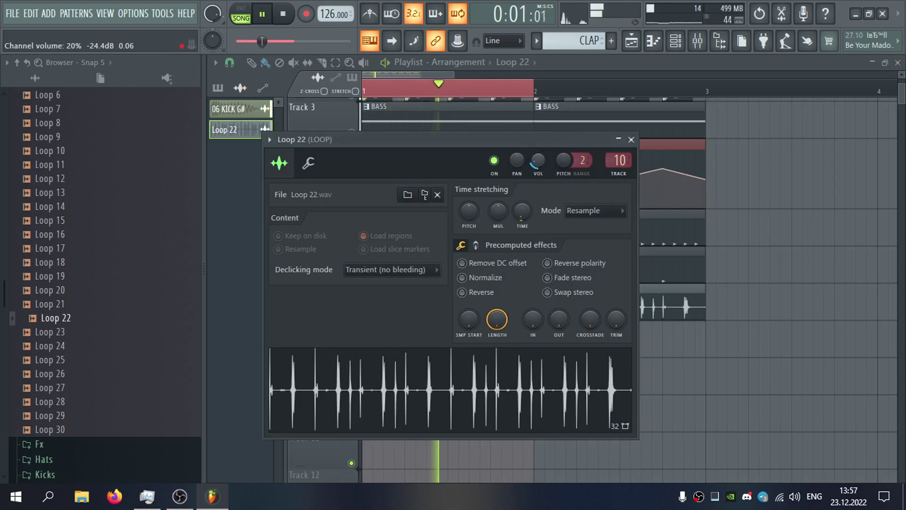
# Set the Loop 22 channel volume to 20% and its time-stretching mode to Stretch.
pyautogui.click(593, 211)
pyautogui.click(582, 246)
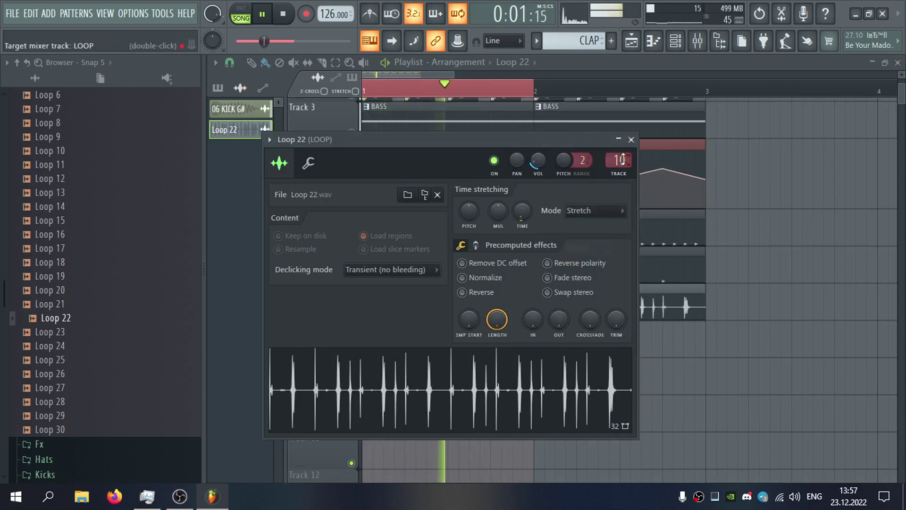
pyautogui.click(631, 140)
# Extend the playlist's looped time selection to cover bars 1 and 2, removing any stray Loop 22 clip.
pyautogui.scroll(-3, 643, 143)
pyautogui.scroll(3, 440, 188)
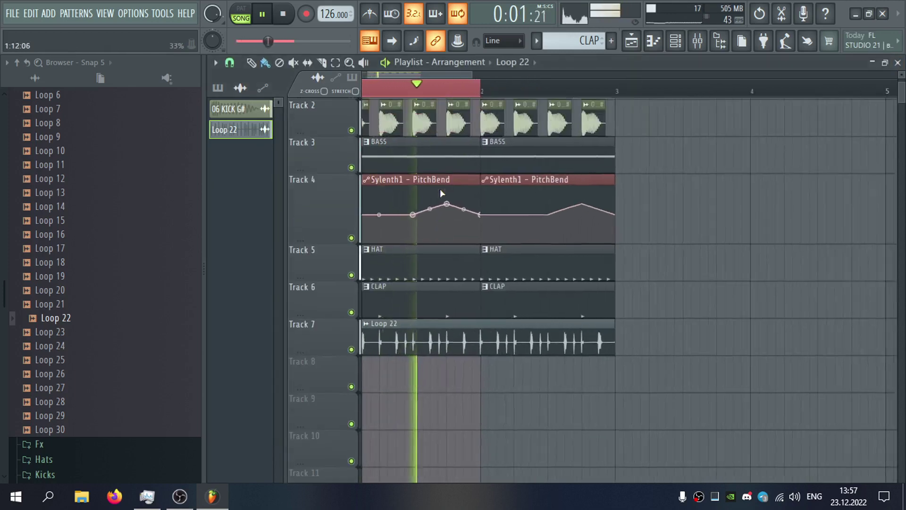
pyautogui.scroll(-4, 368, 181)
pyautogui.scroll(3, 372, 185)
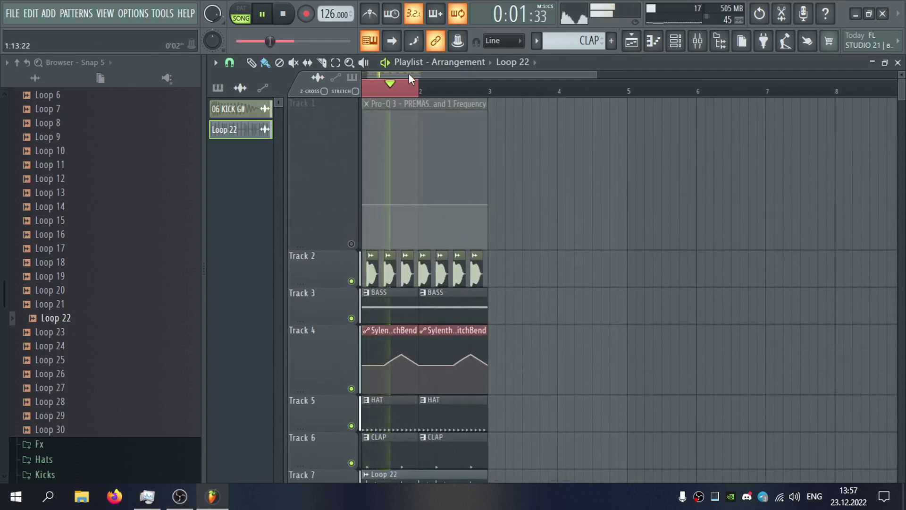
pyautogui.moveTo(504, 91); pyautogui.dragTo(84, 135)
pyautogui.click(613, 206)
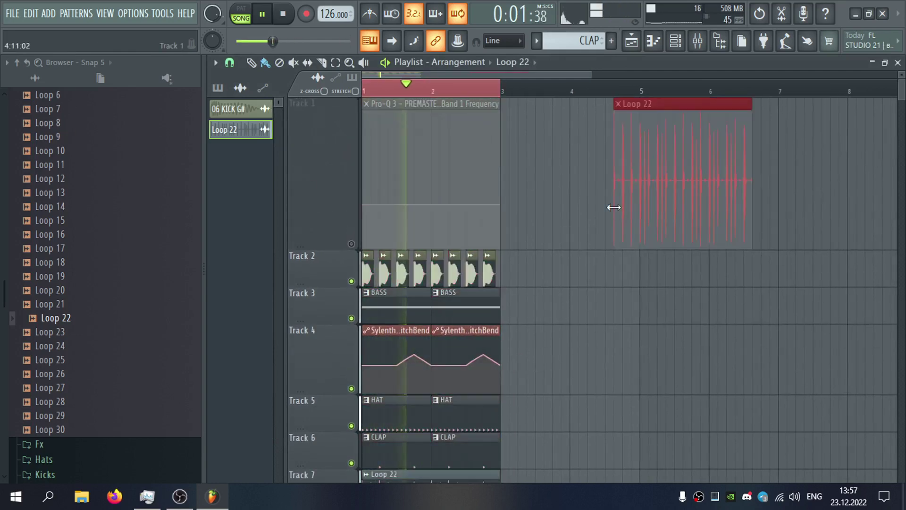
pyautogui.rightClick(619, 209)
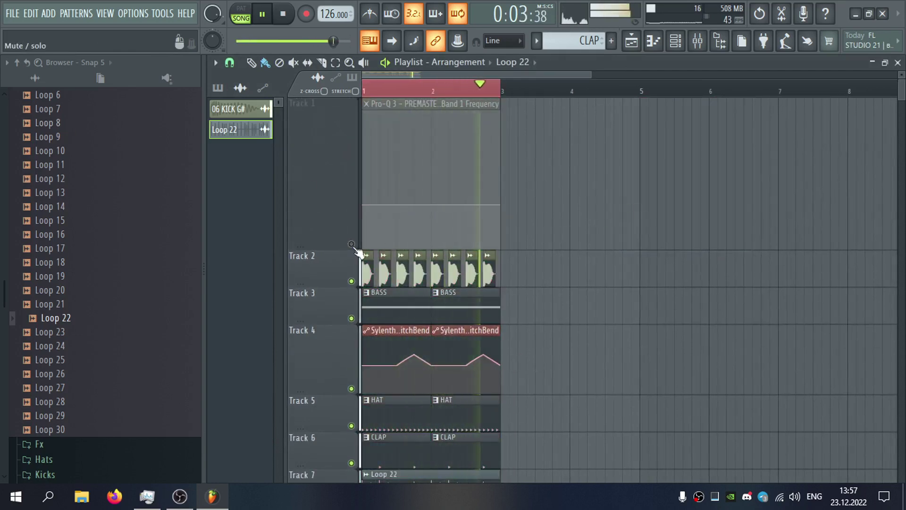
# Collapse the Clicks and Glitches folder in the sample browser.
pyautogui.scroll(-3, 287, 208)
pyautogui.scroll(8, 103, 290)
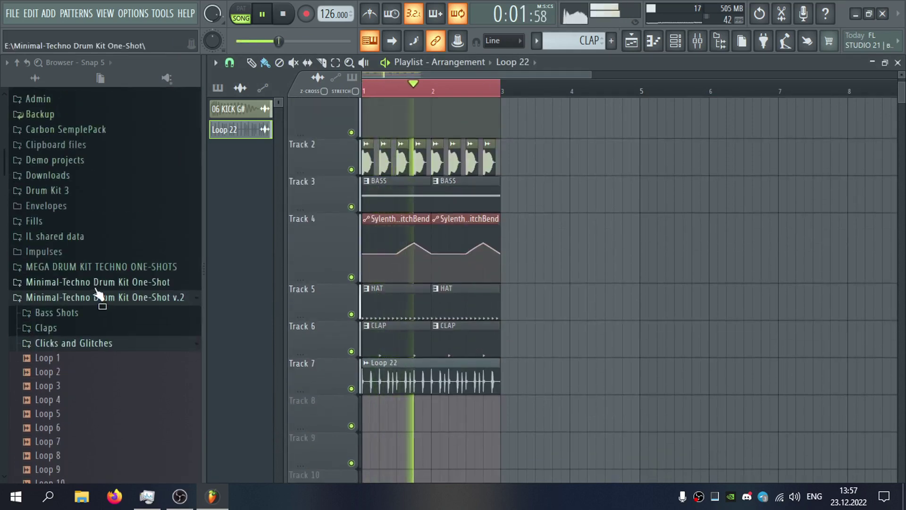
pyautogui.click(102, 347)
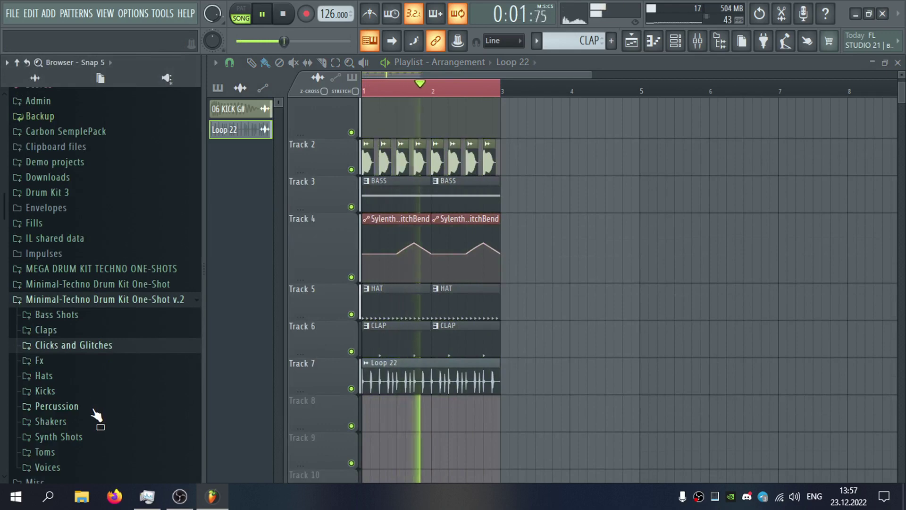
# Slice the Loop 22 clip on Track 7 at bar 2 and delete its second half.
pyautogui.scroll(-2, 404, 384)
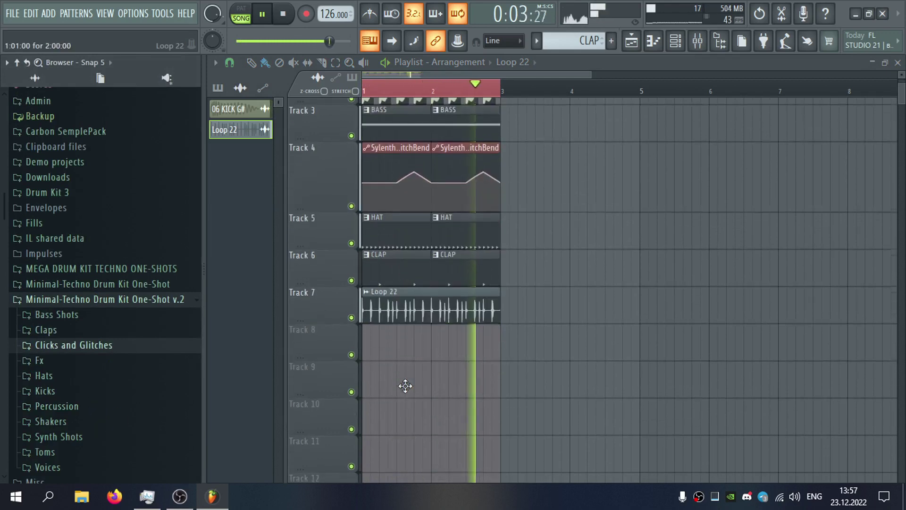
pyautogui.click(322, 63)
pyautogui.moveTo(434, 290); pyautogui.dragTo(435, 327)
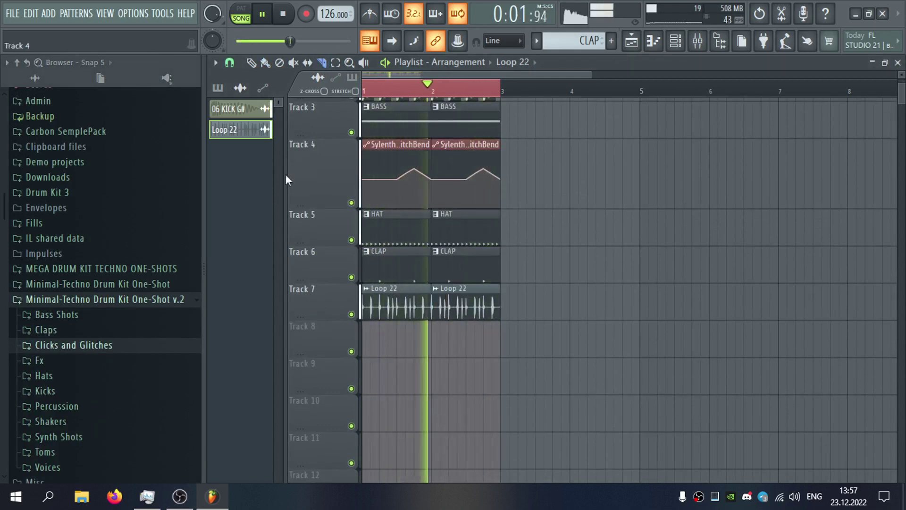
pyautogui.click(264, 62)
pyautogui.click(446, 306)
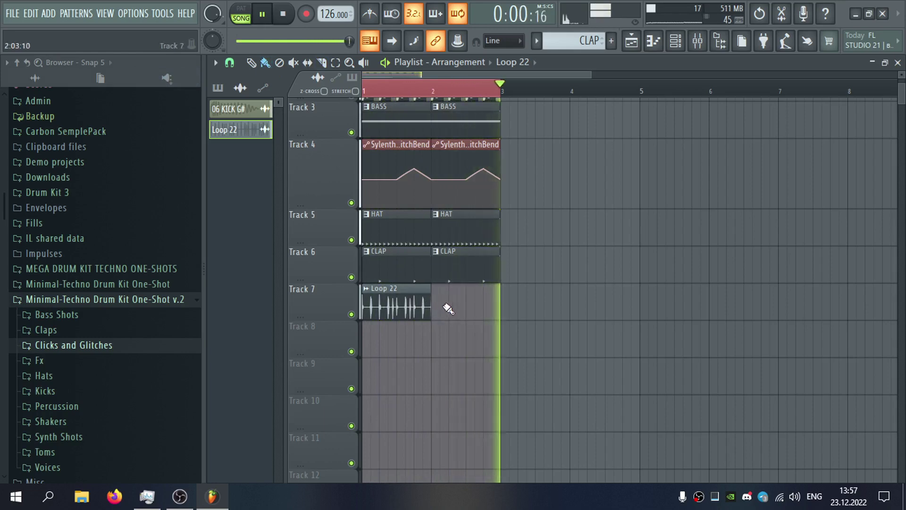
# Place a copy of the one-bar Loop 22 clip on Track 7 at bar 2, directly after the first clip.
pyautogui.hotkey('ctrl', 'z')
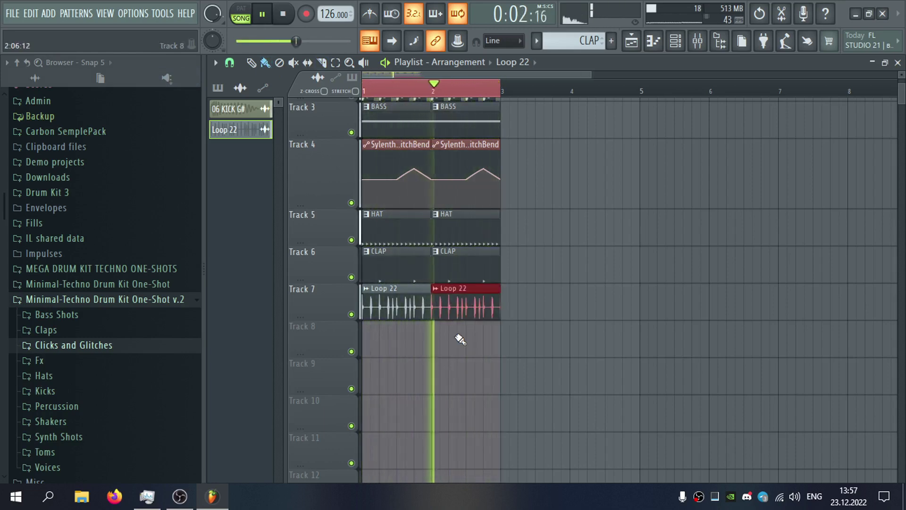
pyautogui.click(491, 310)
pyautogui.scroll(3, 472, 336)
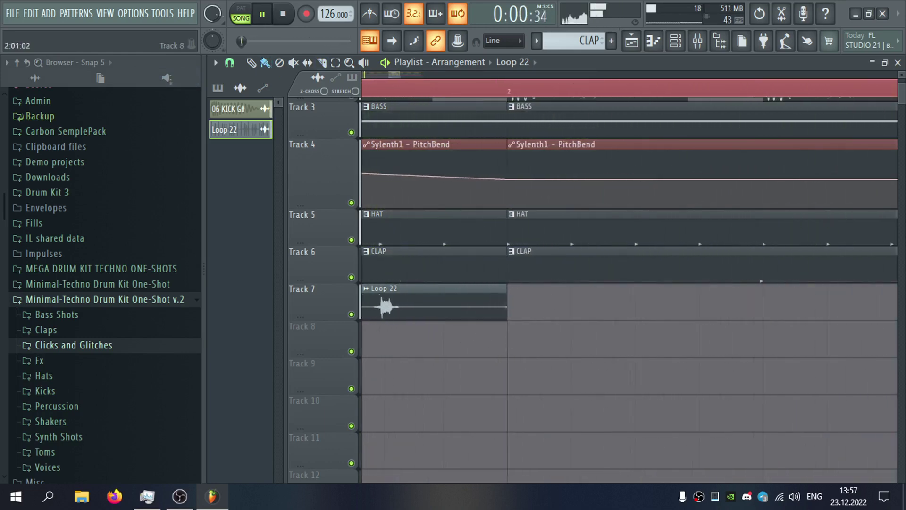
pyautogui.scroll(-3, 490, 338)
pyautogui.click(472, 308)
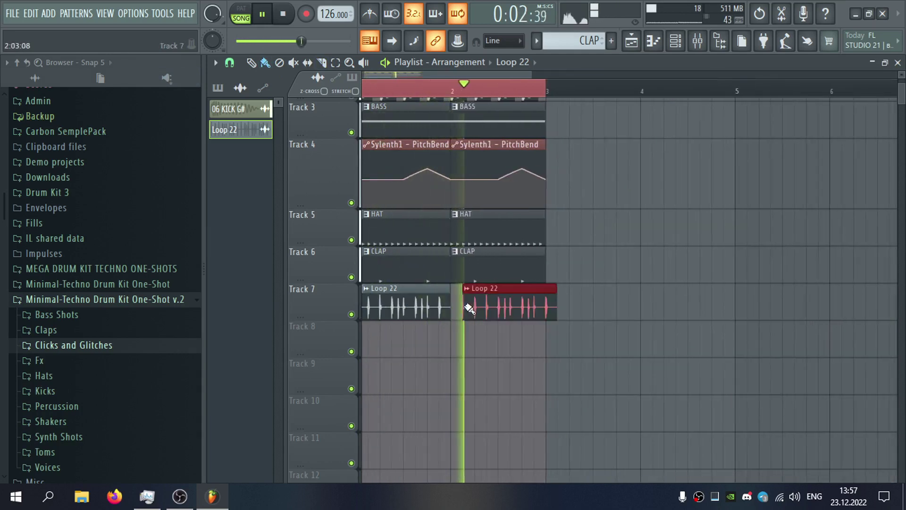
pyautogui.moveTo(489, 307); pyautogui.dragTo(476, 306)
pyautogui.click(584, 315)
pyautogui.rightClick(582, 316)
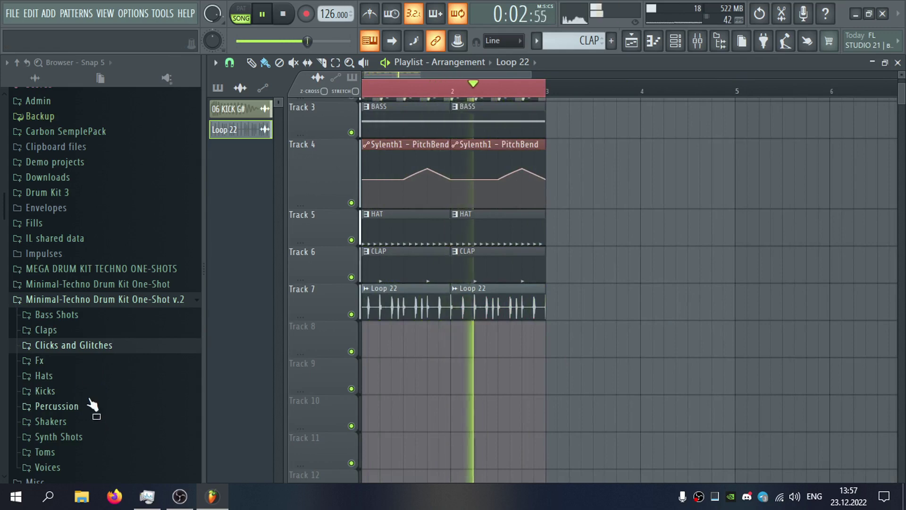
# Browse the hat folders of Minimal-Techno Drum Kit One-Shot v.2 and MEGA DRUM KIT TECHNO ONE-SHOTS for an open hat sample.
pyautogui.click(92, 383)
pyautogui.scroll(8, 104, 399)
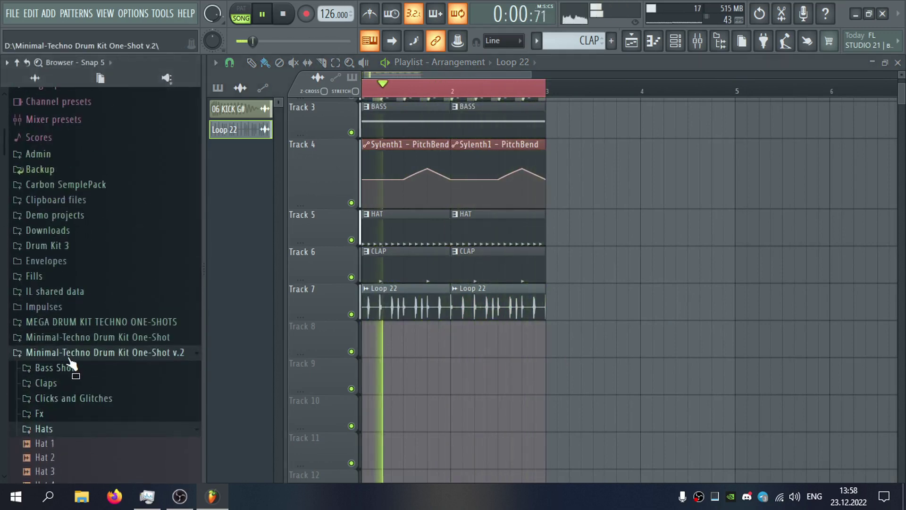
pyautogui.click(100, 352)
pyautogui.click(98, 325)
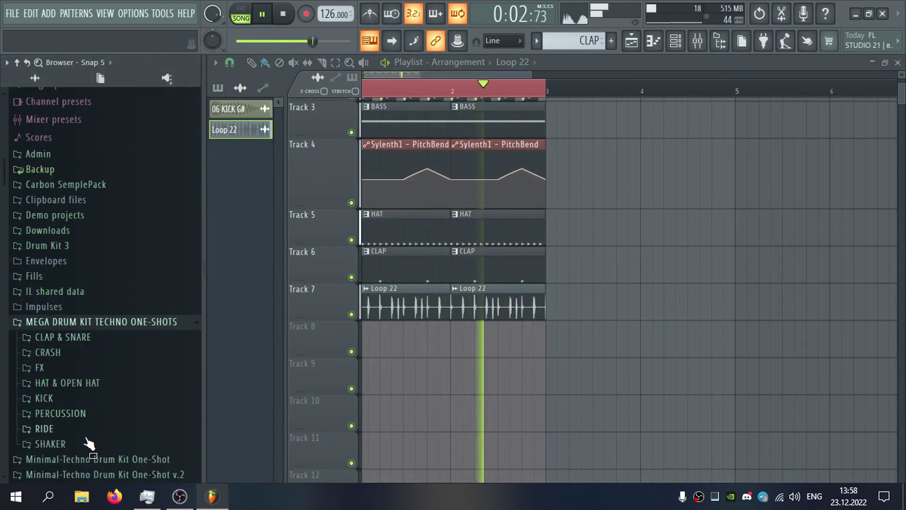
pyautogui.click(83, 388)
pyautogui.scroll(2, 85, 235)
pyautogui.click(94, 117)
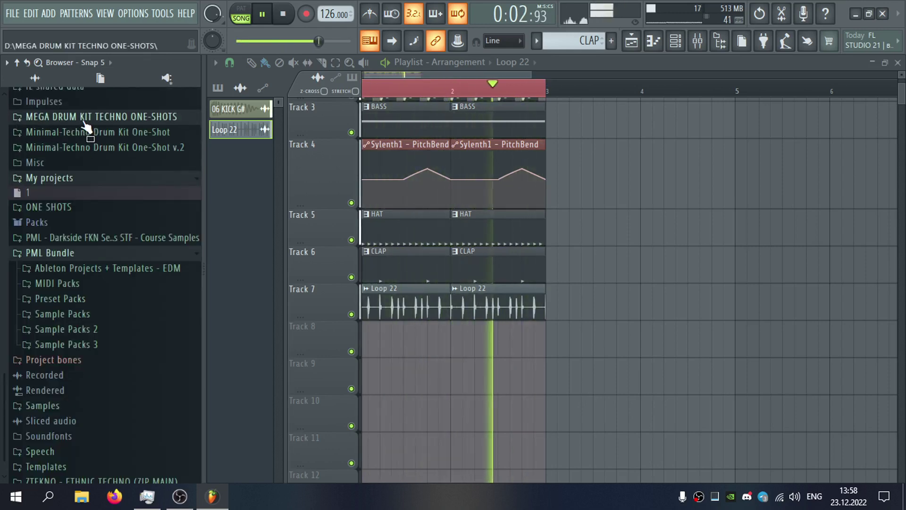
# Open the HAT folder of Minimal-Techno Drum Kit One-Shot and audition 11 OPENHAT.
pyautogui.click(99, 134)
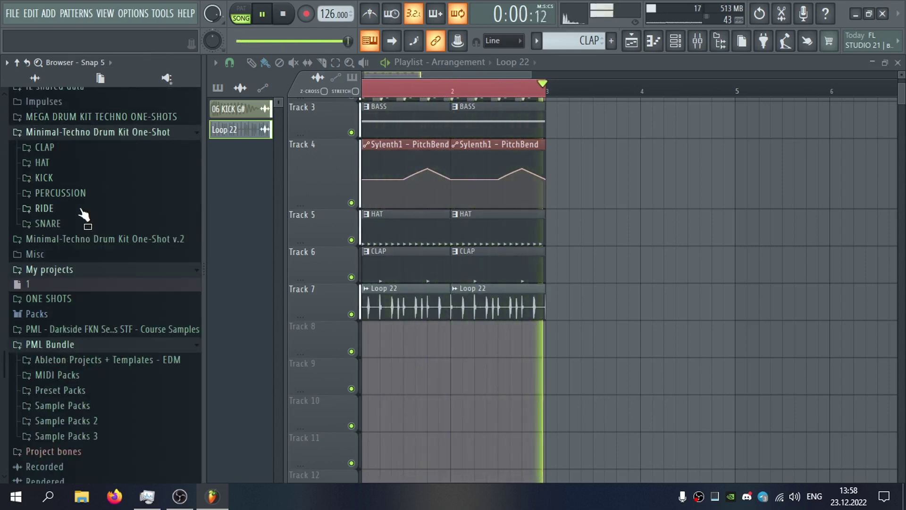
pyautogui.click(67, 162)
pyautogui.click(90, 317)
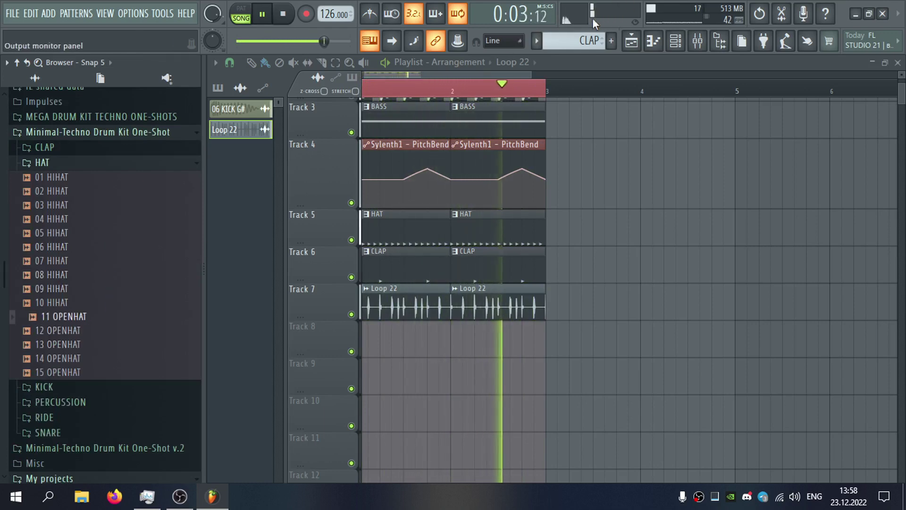
# Create a new pattern named HAT and place it on Track 8 at bar 1.
pyautogui.click(613, 41)
pyautogui.write('HAT')
pyautogui.press('Return')
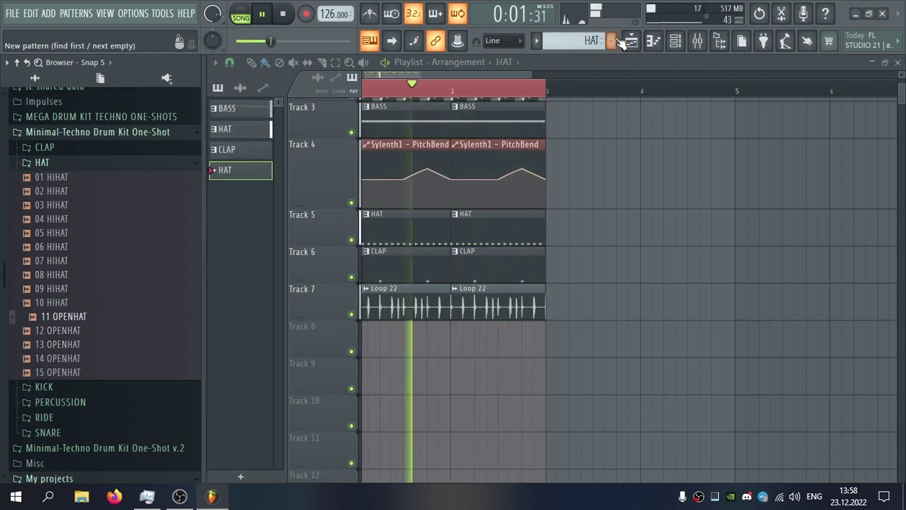
pyautogui.click(378, 340)
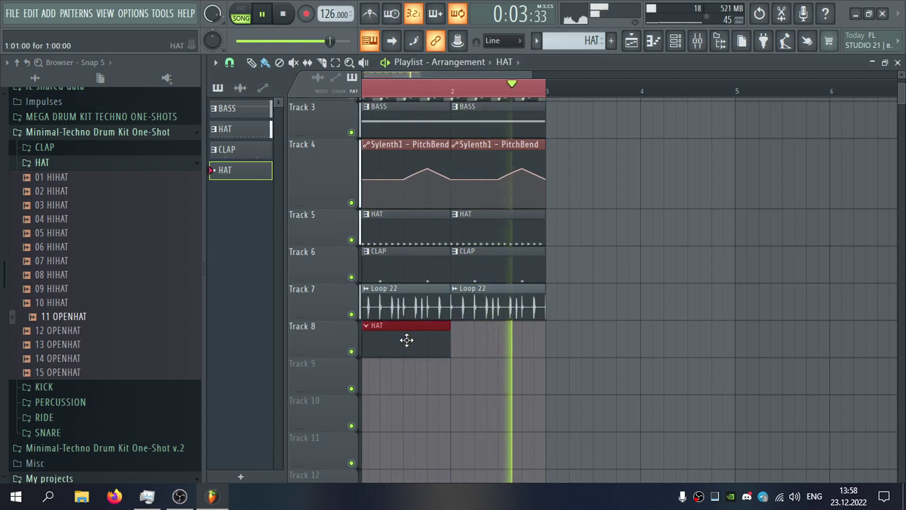
# Add 11 OPENHAT as a new channel in the channel rack and activate its steps 3, 7, 11 and 15.
pyautogui.click(695, 43)
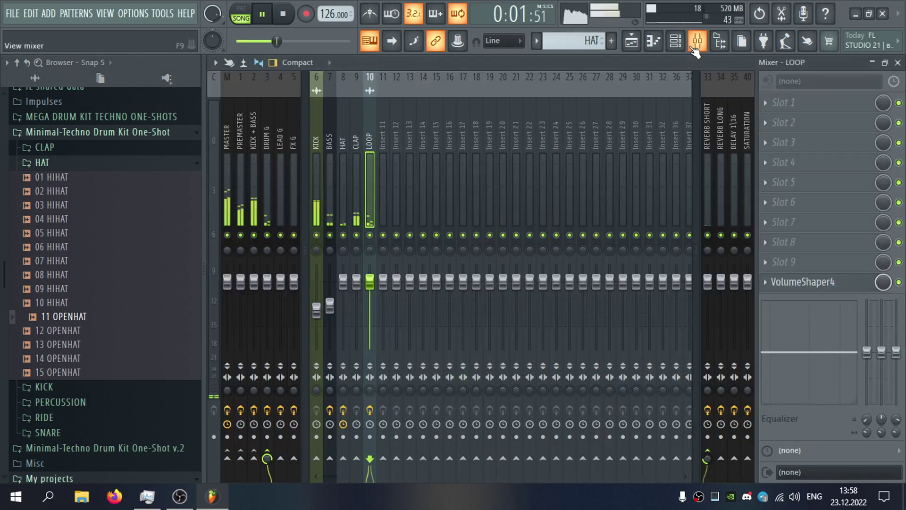
pyautogui.click(898, 64)
pyautogui.press('F6')
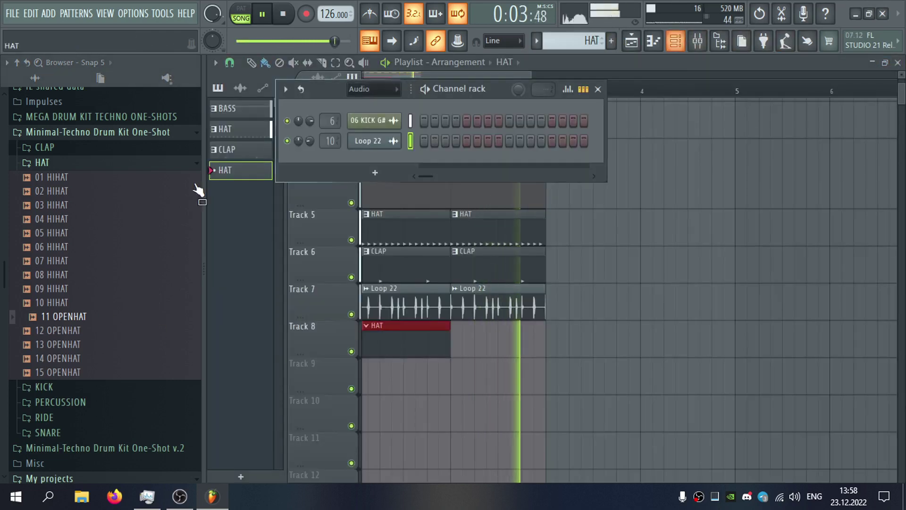
pyautogui.moveTo(115, 317); pyautogui.dragTo(378, 171)
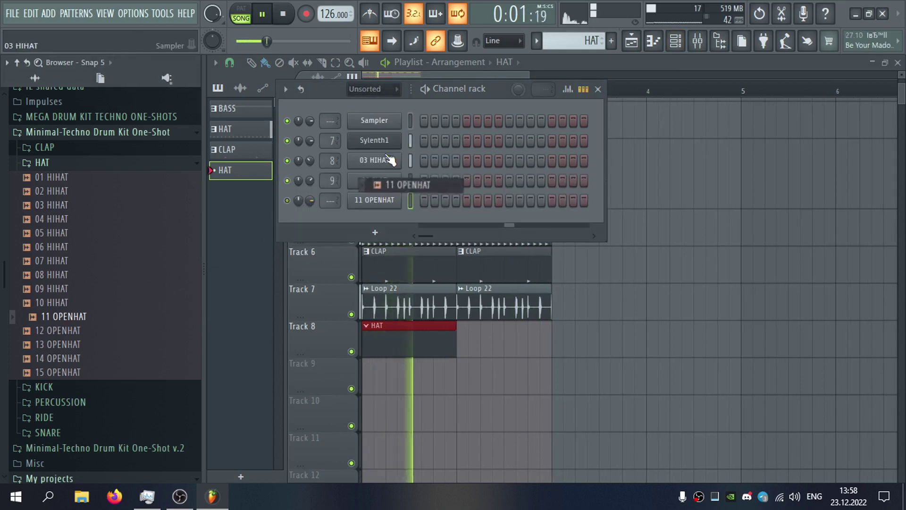
pyautogui.click(445, 200)
pyautogui.click(487, 200)
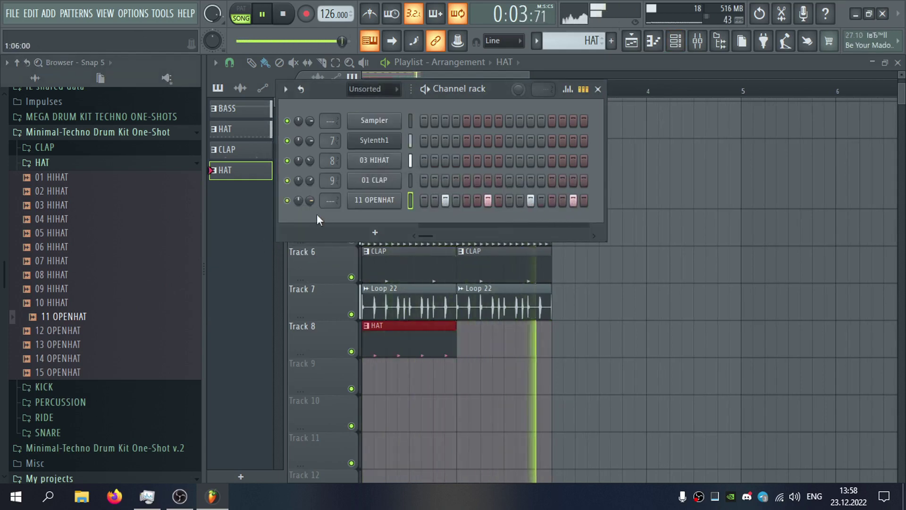
# Place a second clip of the open-hat pattern on Track 8 at bar 2.
pyautogui.click(468, 336)
pyautogui.doubleClick(444, 338)
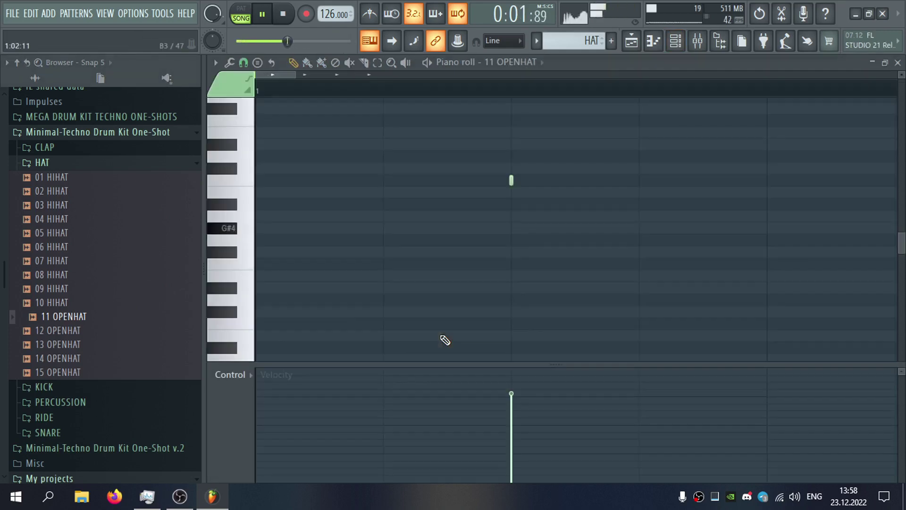
pyautogui.click(898, 63)
# Route the 11 OPENHAT channel to mixer track 11, named OPEN HAT, and lower the channel volume to 29%.
pyautogui.click(368, 199)
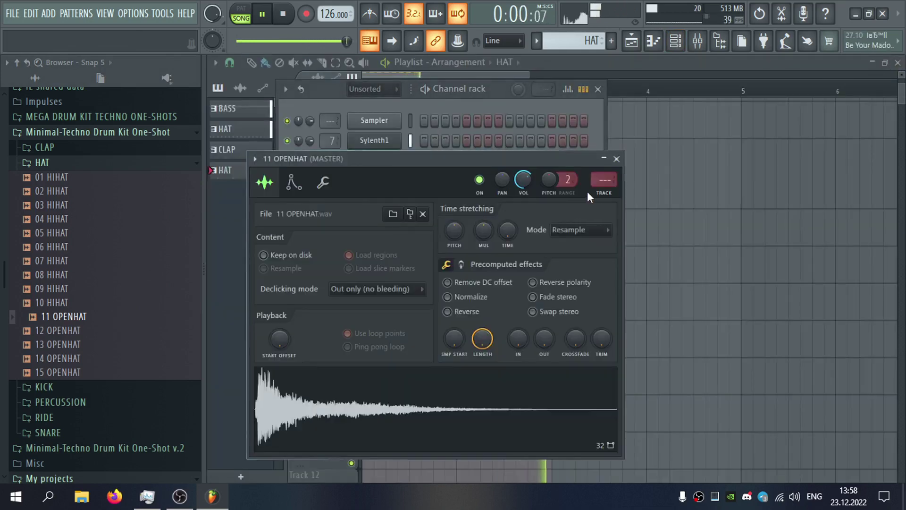
pyautogui.press('F9')
pyautogui.press('F2')
pyautogui.write('OPEN HAT')
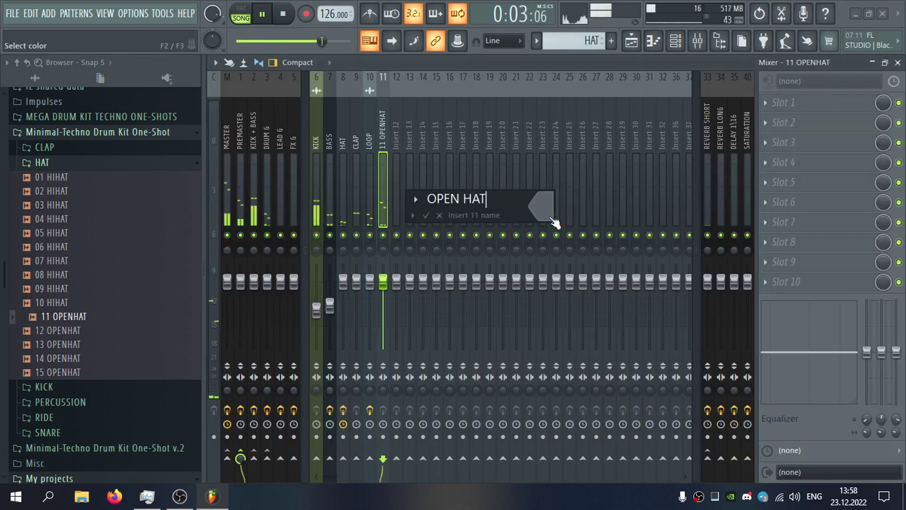
pyautogui.press('Return')
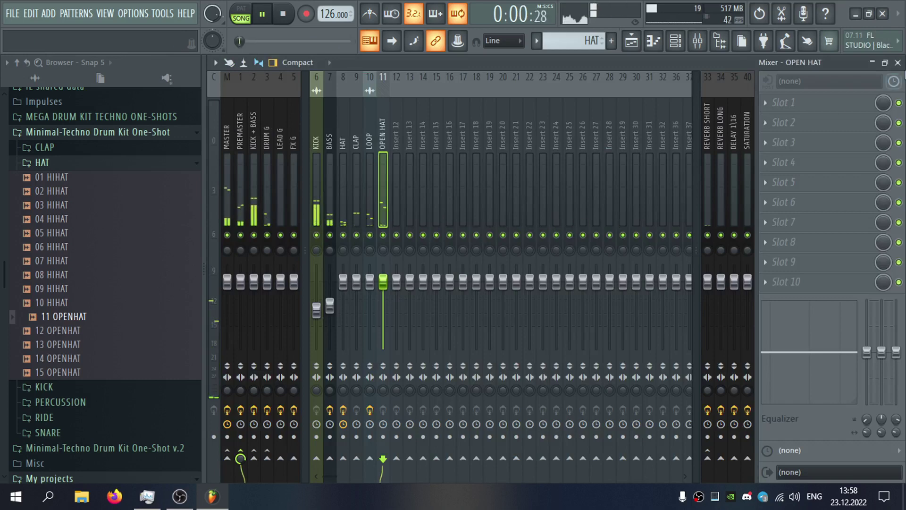
pyautogui.click(897, 62)
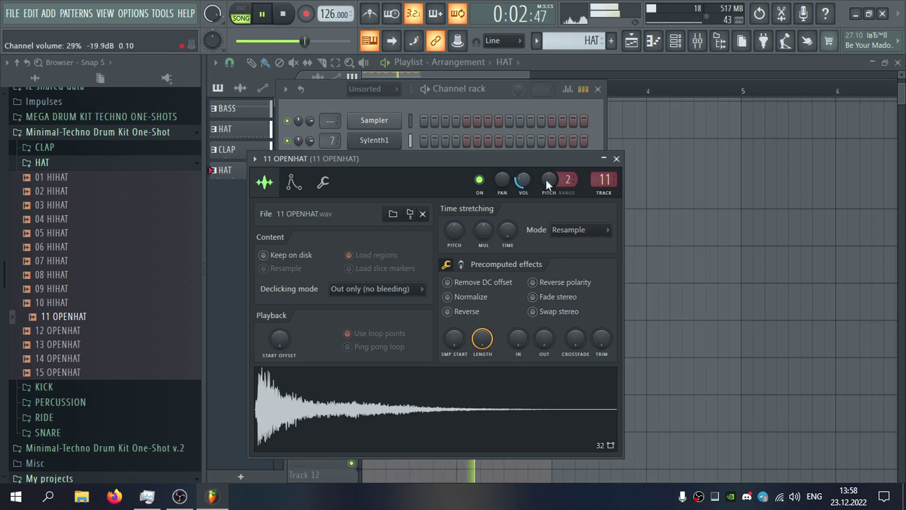
pyautogui.click(616, 159)
# Try 12 OPENHAT in place of the channel's 11 OPENHAT sample and settle on 13 OPENHAT.
pyautogui.click(89, 333)
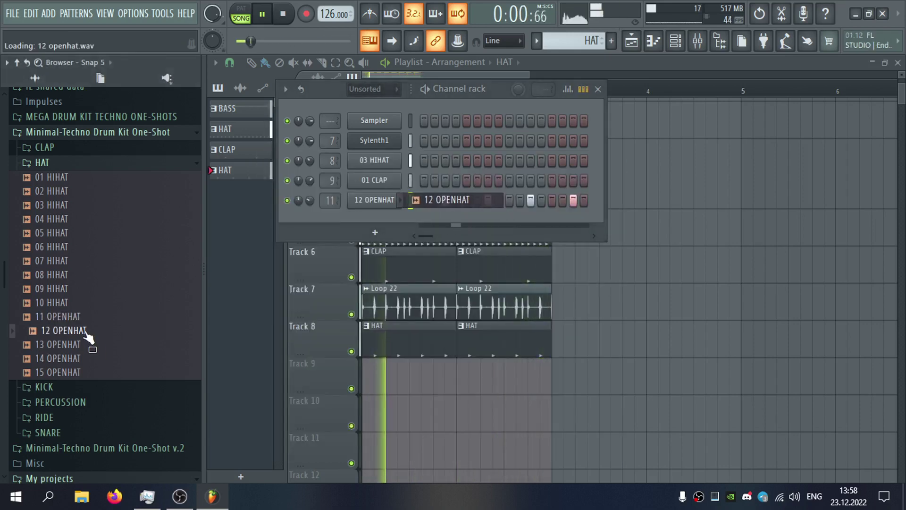
pyautogui.click(94, 345)
pyautogui.click(390, 198)
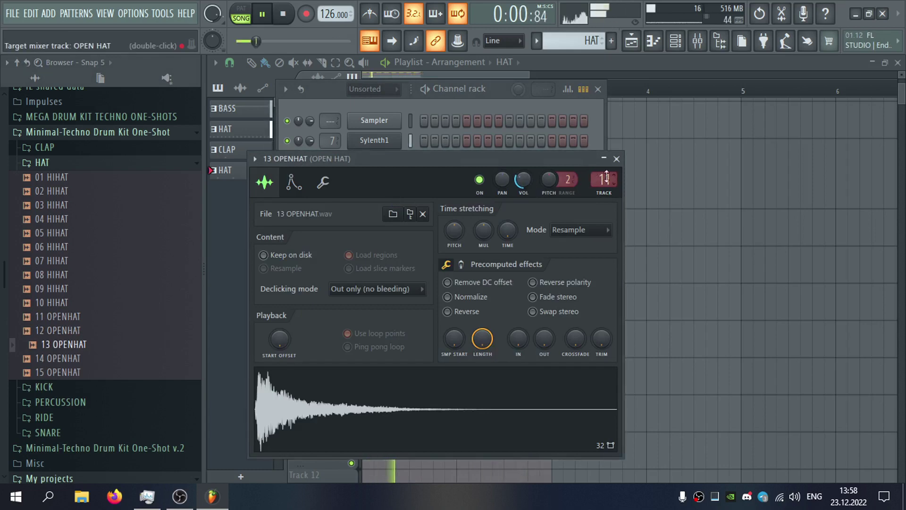
pyautogui.click(616, 159)
# Enable Cut itself on the 13 OPENHAT and 03 HIHAT channels.
pyautogui.rightClick(400, 193)
pyautogui.click(457, 286)
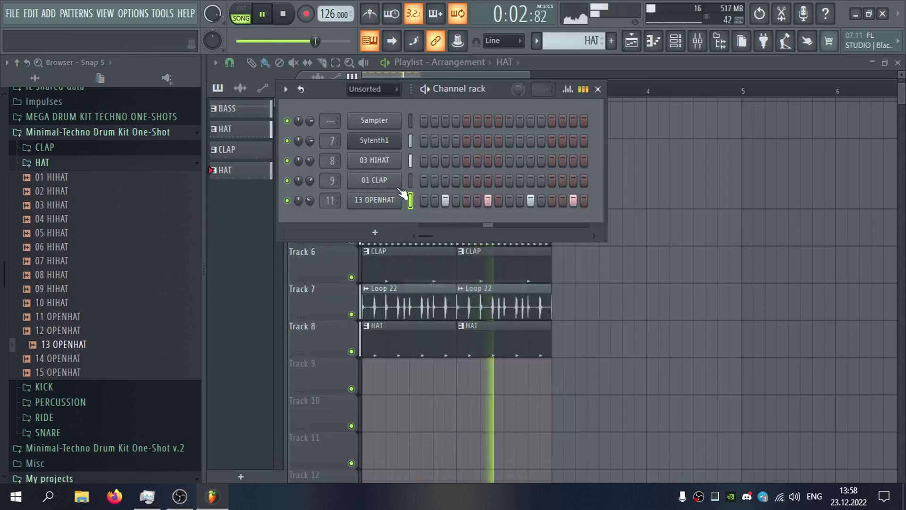
pyautogui.rightClick(388, 162)
pyautogui.click(444, 245)
# Raise the channel rack's main swing to about 51% and pan the 13 OPENHAT channel about 15% left.
pyautogui.click(394, 205)
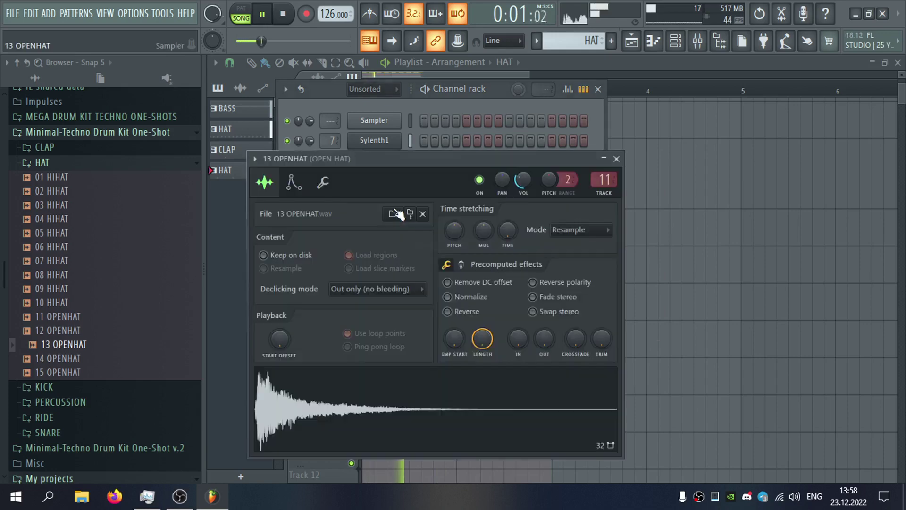
pyautogui.click(528, 105)
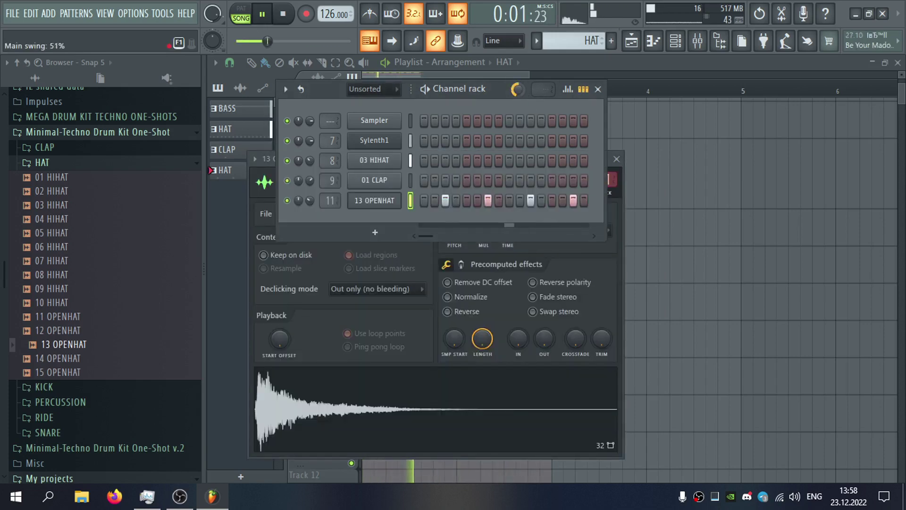
pyautogui.moveTo(492, 90); pyautogui.dragTo(534, 202)
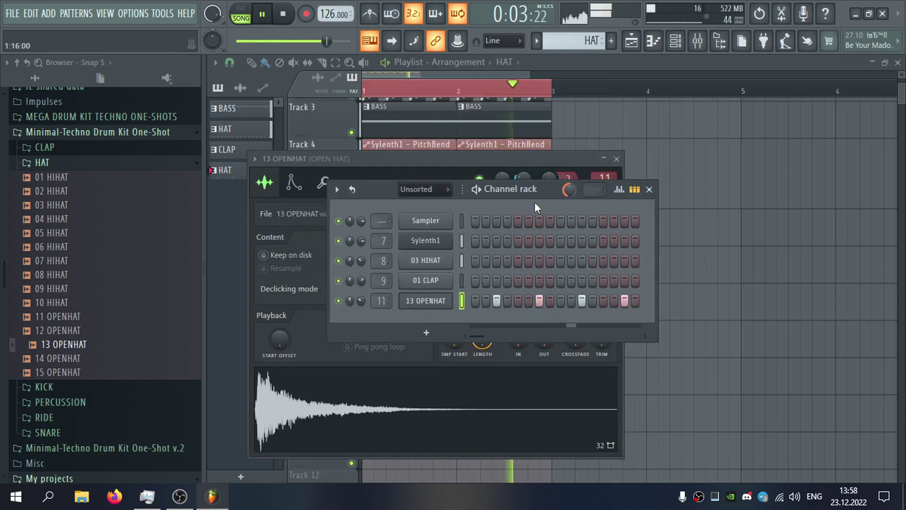
pyautogui.click(387, 300)
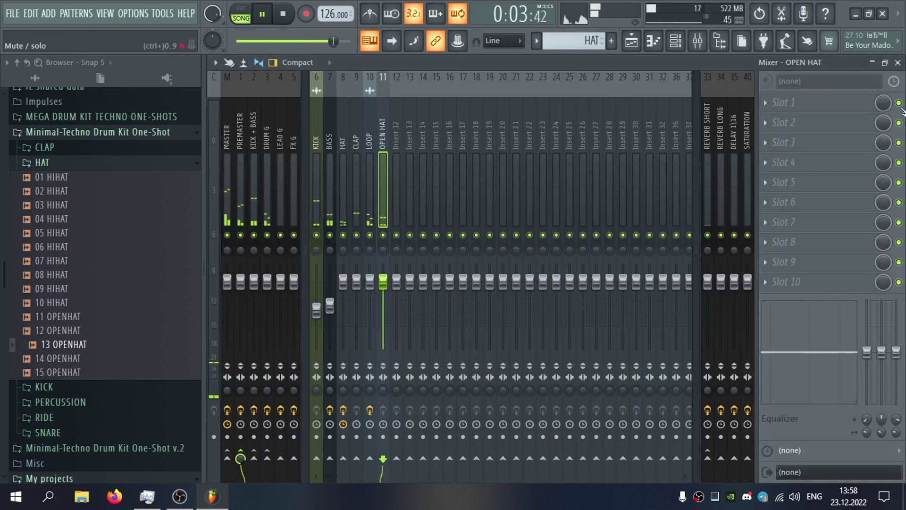
pyautogui.click(898, 63)
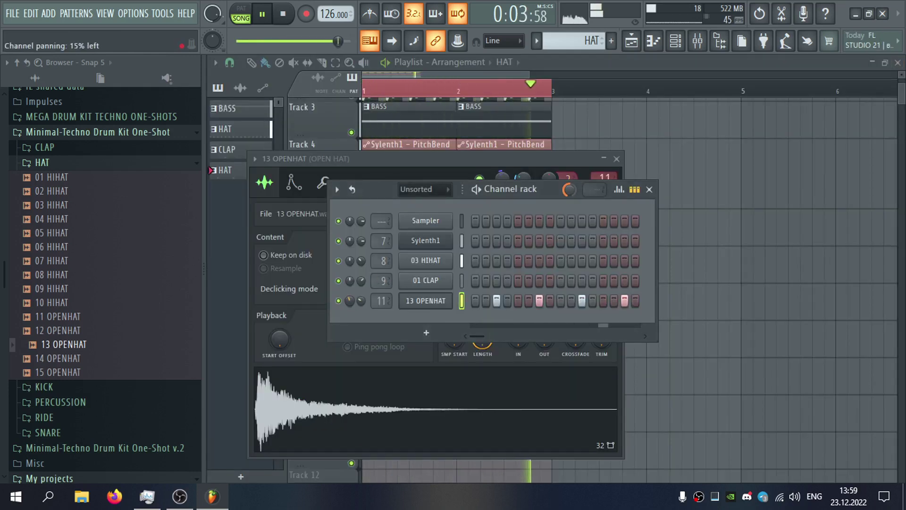
# Route the OPEN HAT mixer track to the DRUM G group and add a send to REVERB SHORT.
pyautogui.click(373, 301)
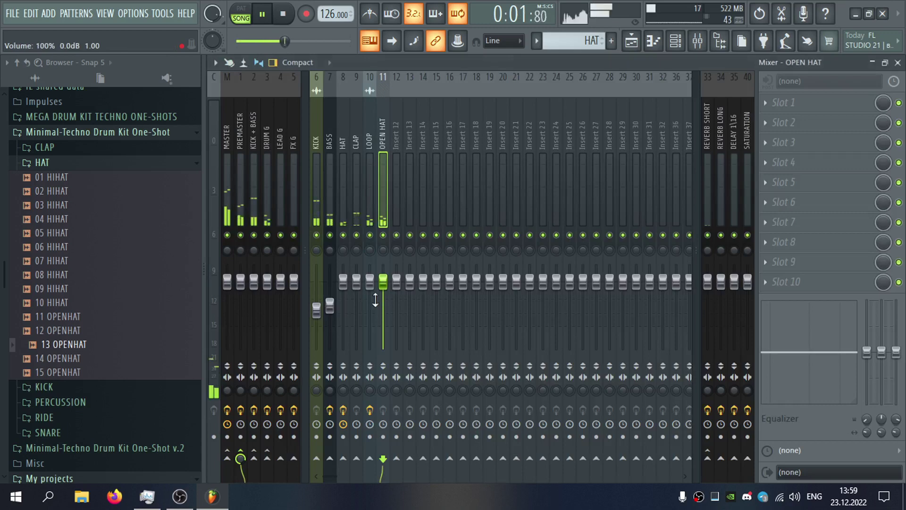
pyautogui.click(268, 459)
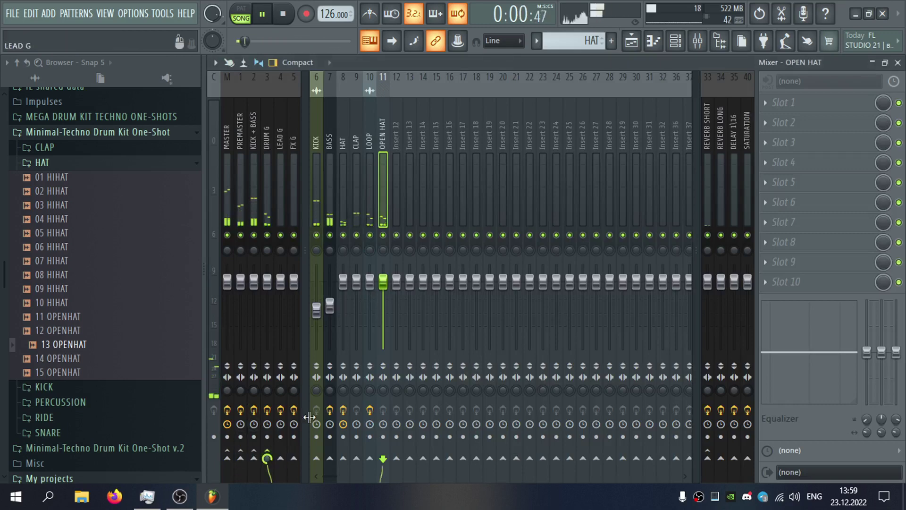
pyautogui.click(707, 458)
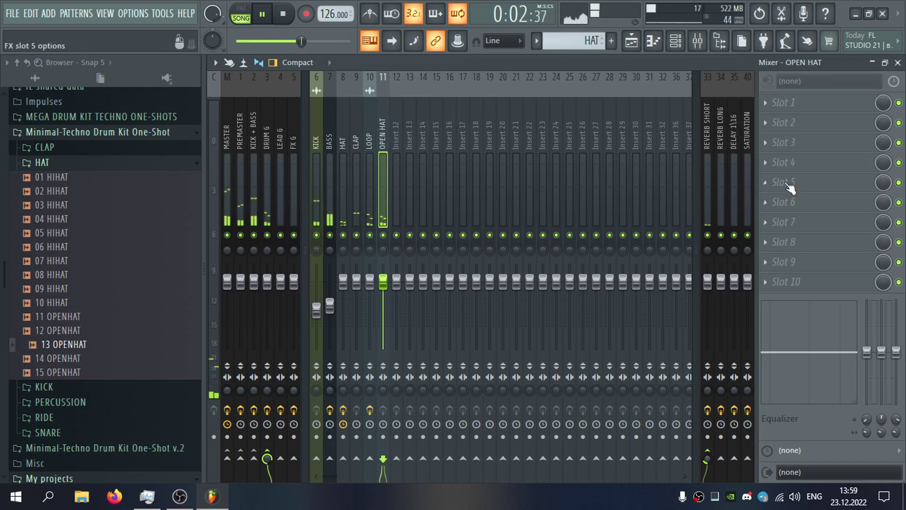
# Insert Pro-Q 3 on the OPEN HAT track with a low cut near 500 Hz and a bell of about -2.8 dB near 1492 Hz.
pyautogui.click(787, 104)
pyautogui.click(465, 396)
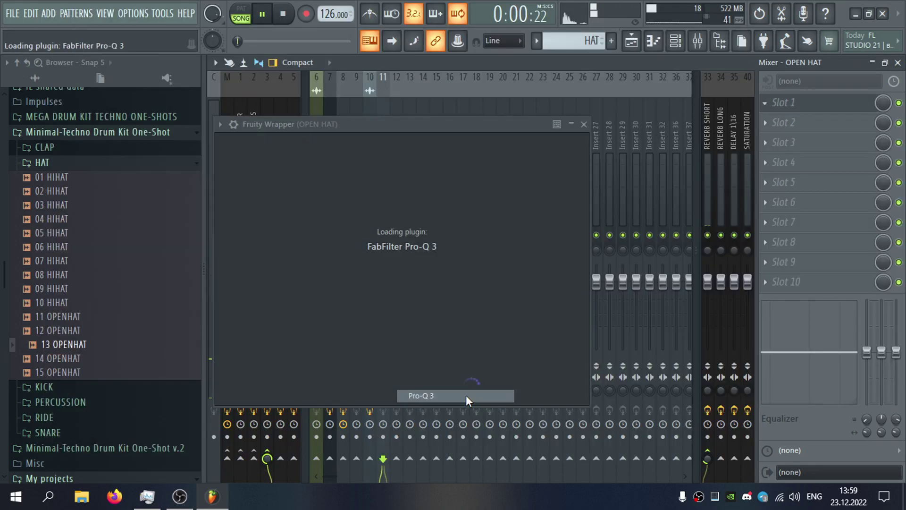
pyautogui.click(253, 243)
pyautogui.moveTo(253, 243); pyautogui.dragTo(438, 266)
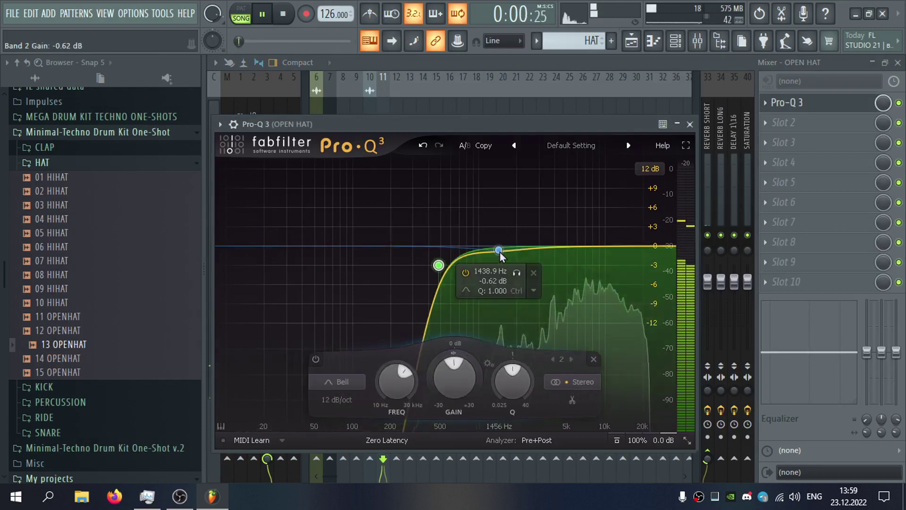
pyautogui.click(501, 263)
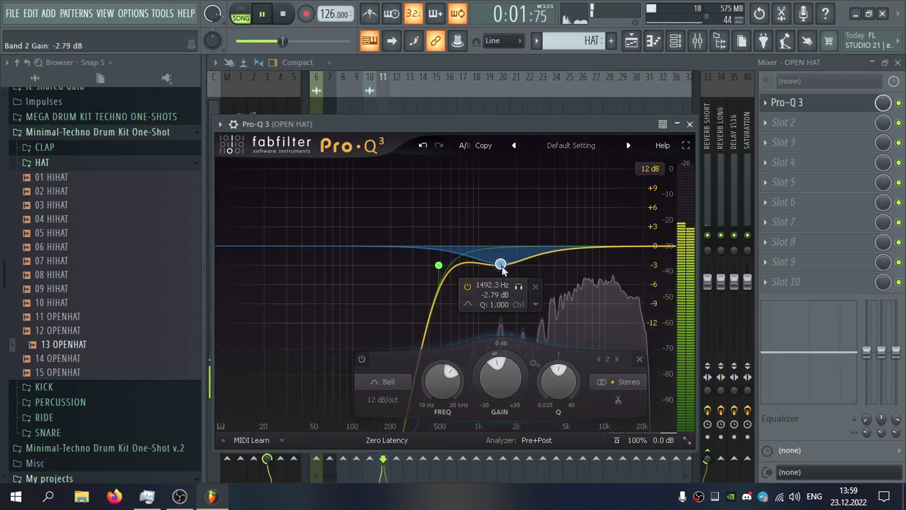
pyautogui.click(690, 125)
pyautogui.click(897, 63)
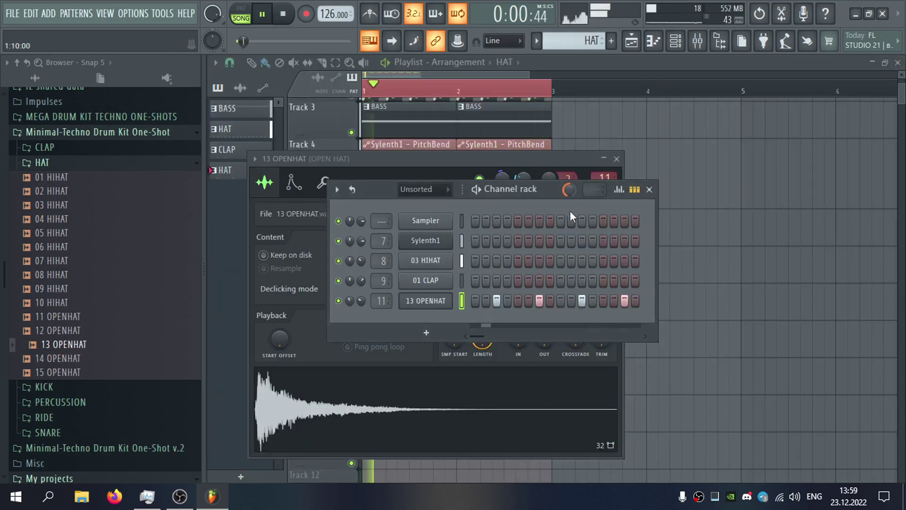
# Set the 13 OPENHAT channel volume to 36% and return to the playlist.
pyautogui.moveTo(361, 301); pyautogui.dragTo(361, 302)
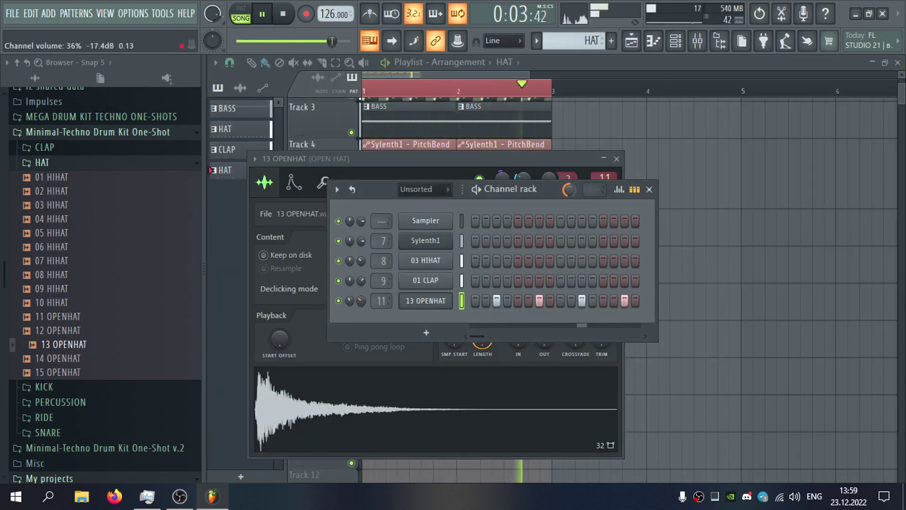
pyautogui.click(489, 67)
pyautogui.scroll(5, 437, 238)
pyautogui.click(352, 244)
pyautogui.scroll(-5, 373, 259)
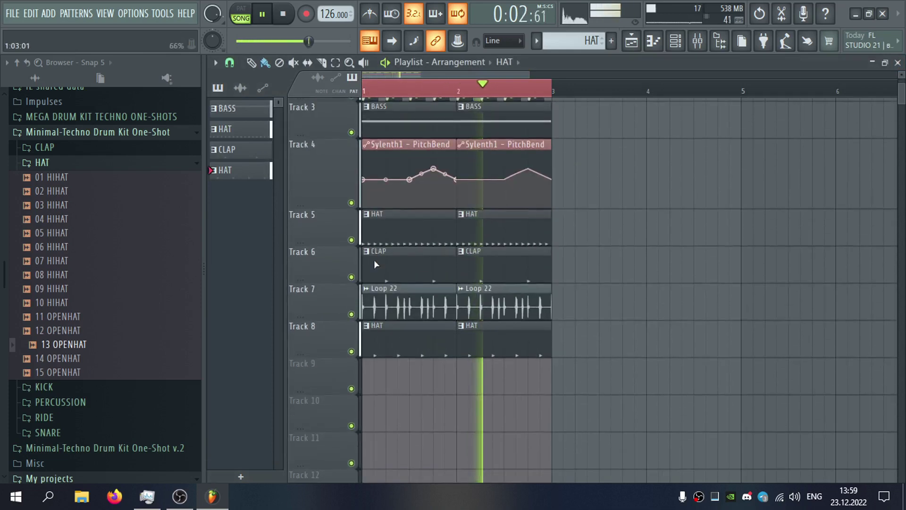
pyautogui.click(661, 231)
pyautogui.rightClick(619, 233)
pyautogui.rightClick(698, 228)
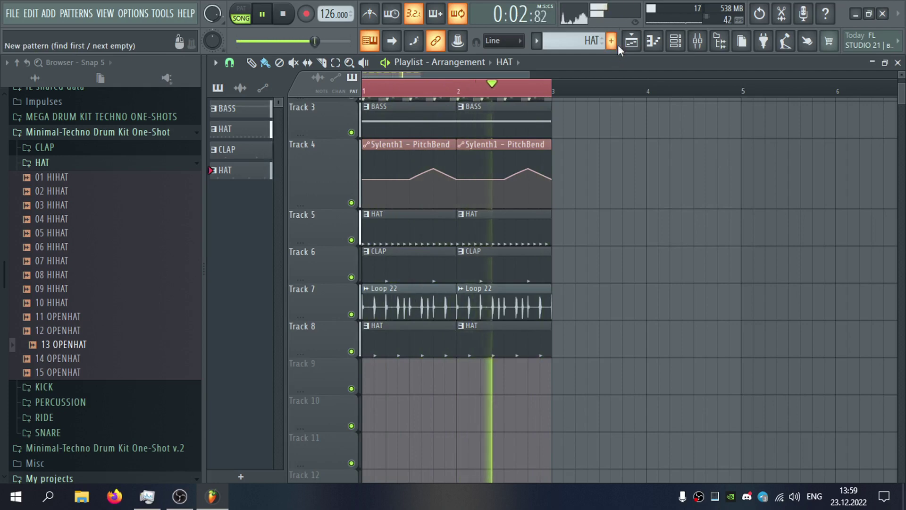
pyautogui.scroll(4, 306, 222)
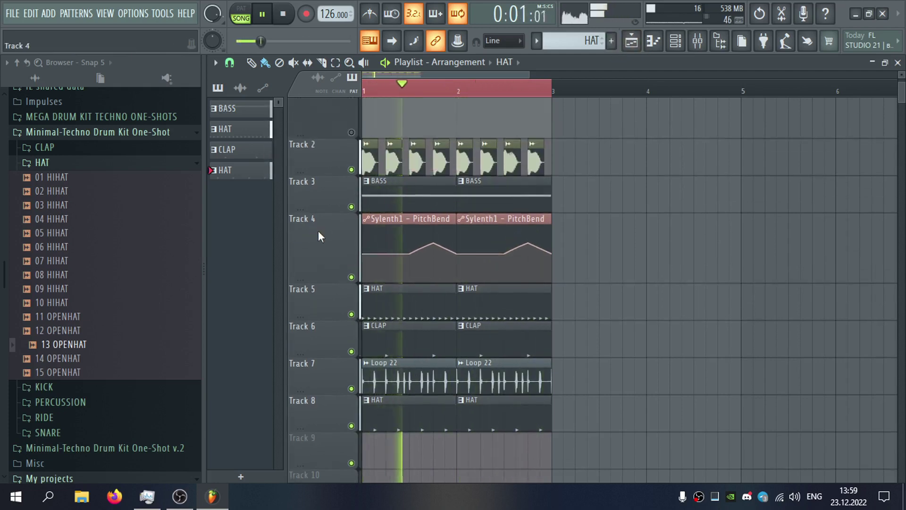
# Create a new pattern named LEAD and place it on Track 9 at bar 1.
pyautogui.click(42, 162)
pyautogui.click(611, 41)
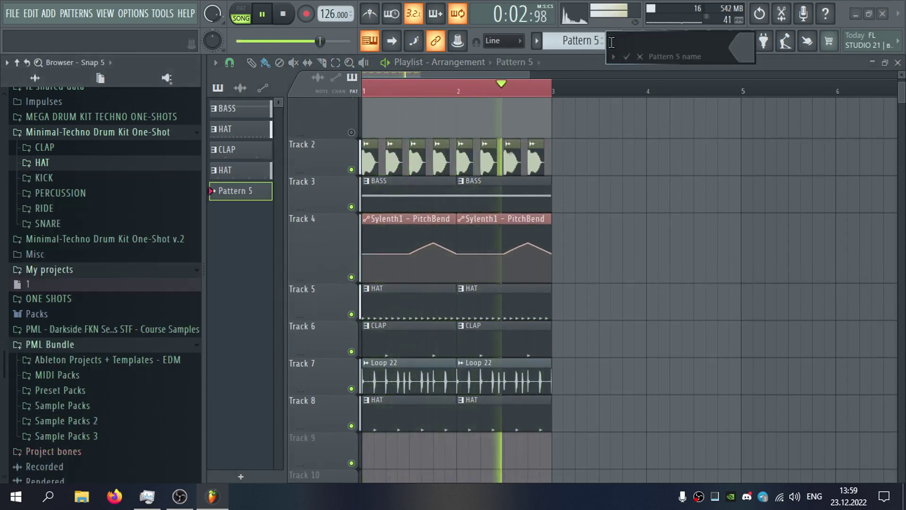
pyautogui.write('LEAD')
pyautogui.press('Return')
pyautogui.scroll(-2, 431, 370)
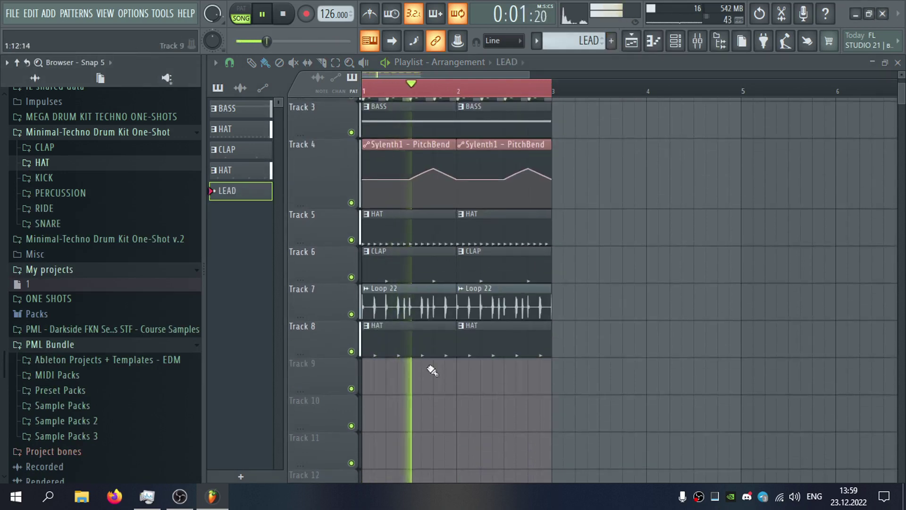
pyautogui.moveTo(412, 375); pyautogui.dragTo(399, 375)
# Insert a Serum instrument channel into the channel rack for the LEAD pattern.
pyautogui.doubleClick(399, 376)
pyautogui.rightClick(429, 299)
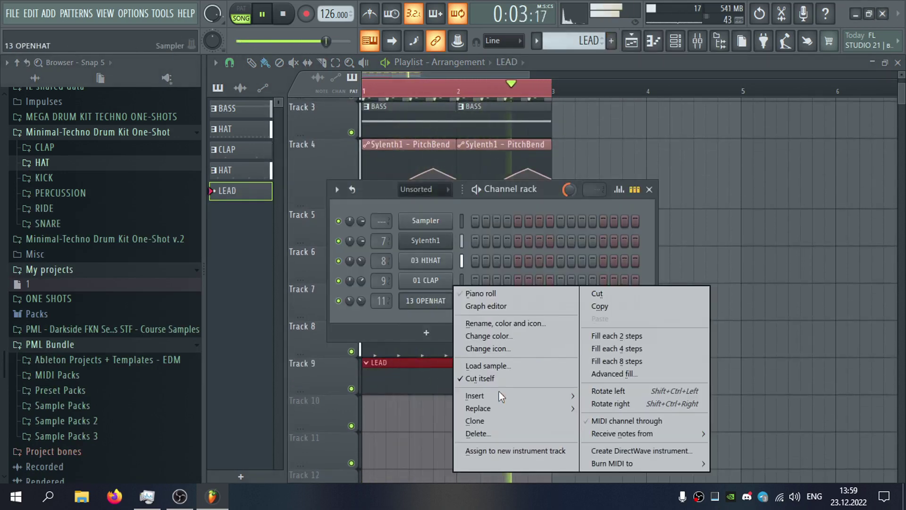
pyautogui.moveTo(499, 399)
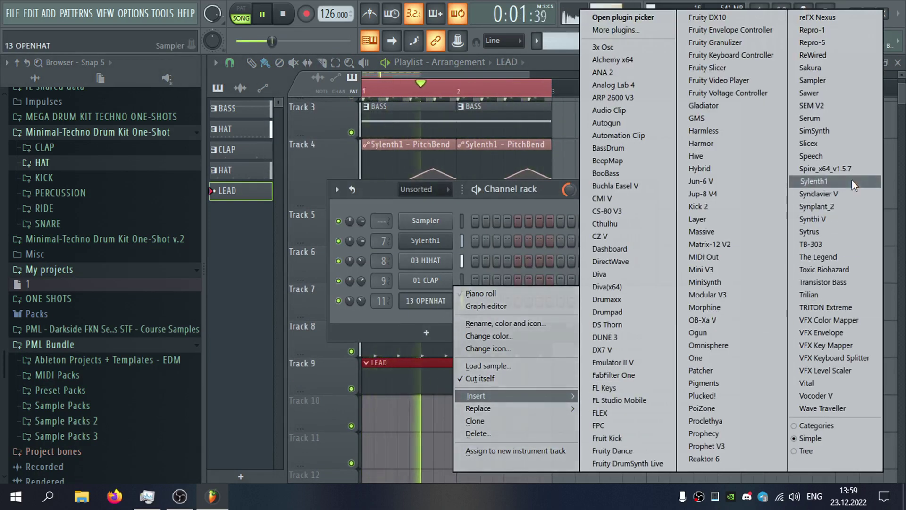
pyautogui.click(840, 118)
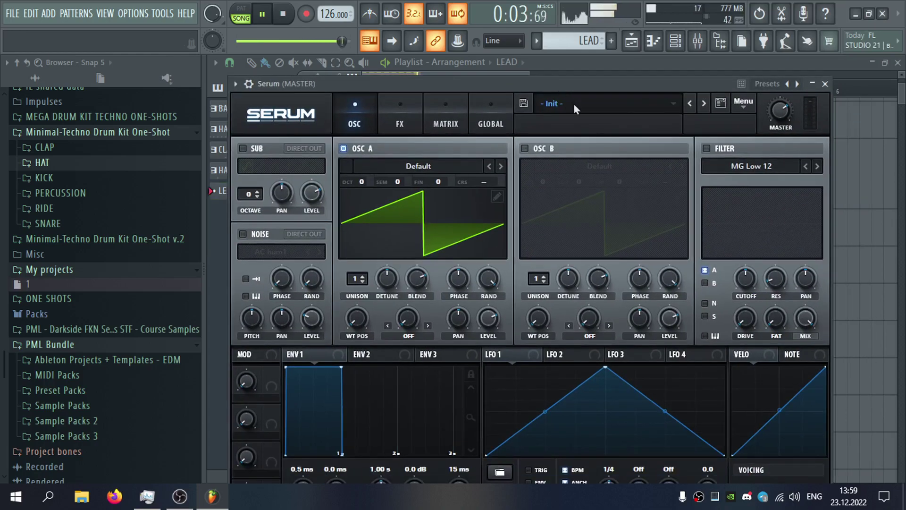
# Load the BTD_LD_Blizzard preset from Dreams Serum Presets v1.6 by Bound to Divide into Serum.
pyautogui.click(573, 103)
pyautogui.moveTo(574, 187)
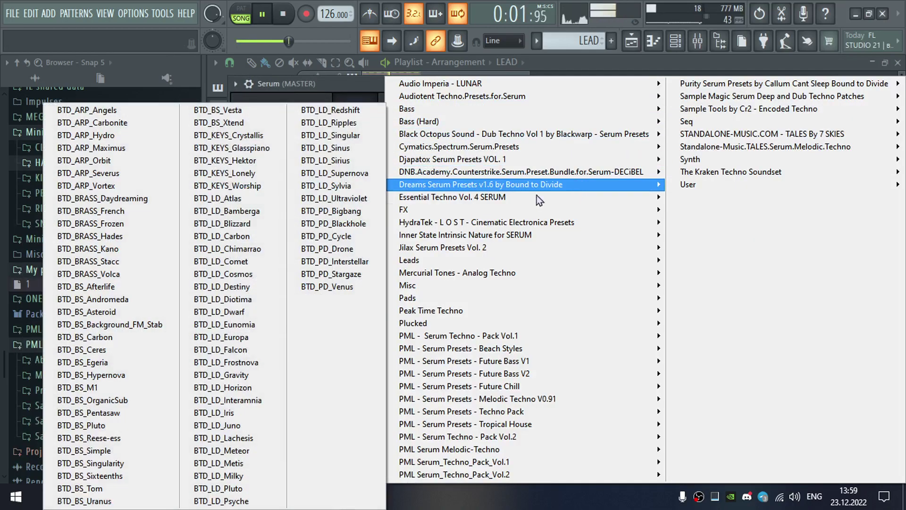
pyautogui.click(259, 229)
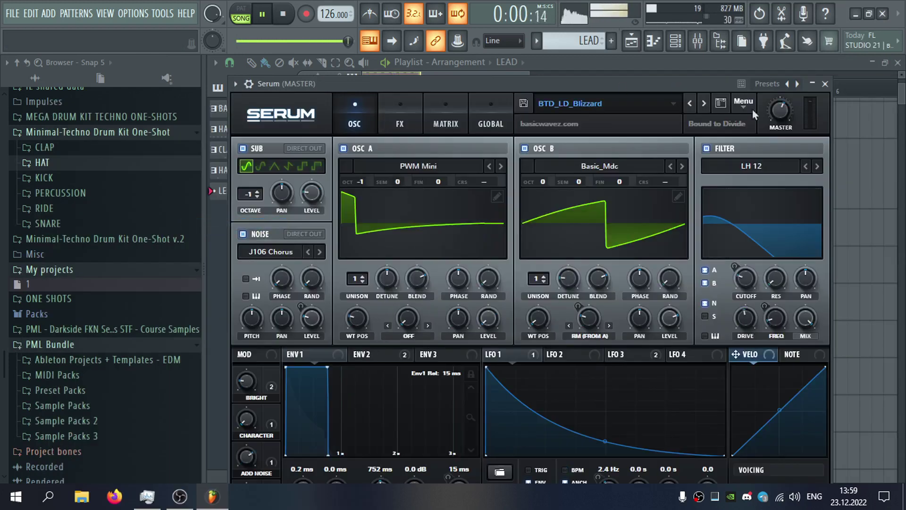
# Assign Serum to mixer track 12, name the track LEAD and route it to the LEAD G group.
pyautogui.click(249, 84)
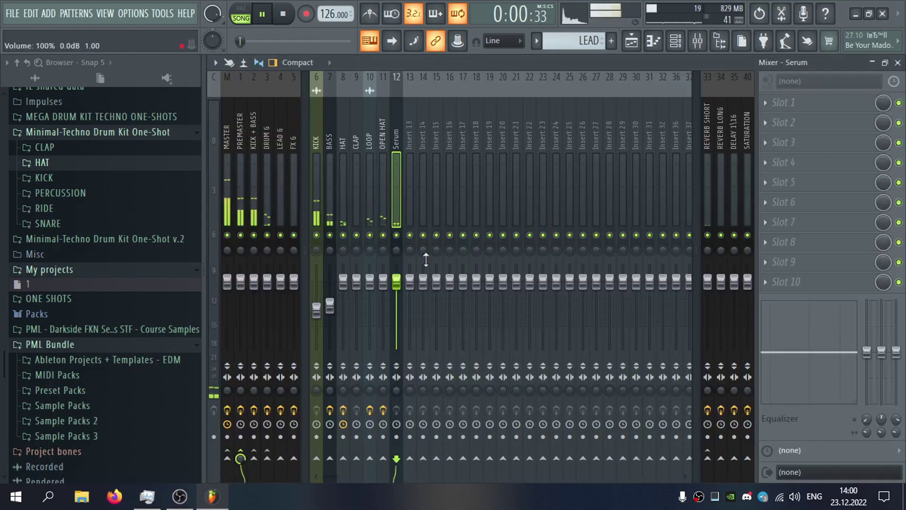
pyautogui.press('F2')
pyautogui.write('LEAD')
pyautogui.press('Return')
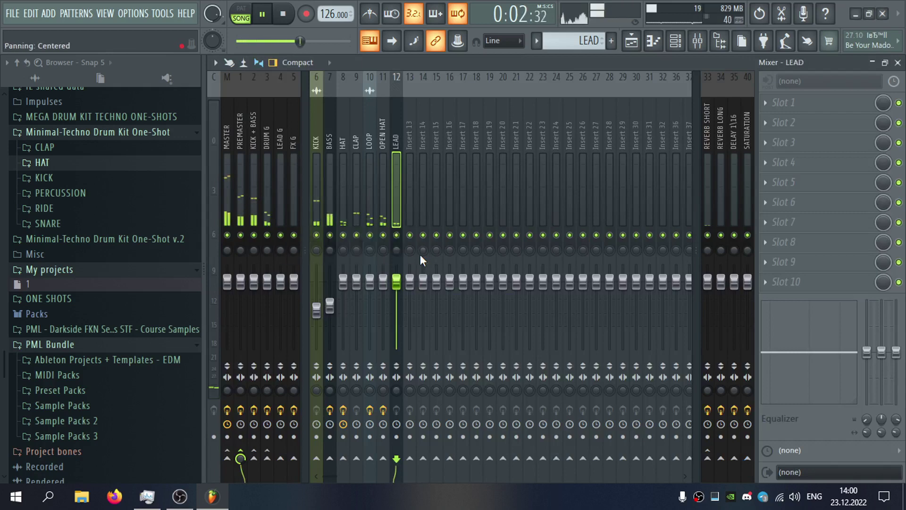
pyautogui.click(280, 457)
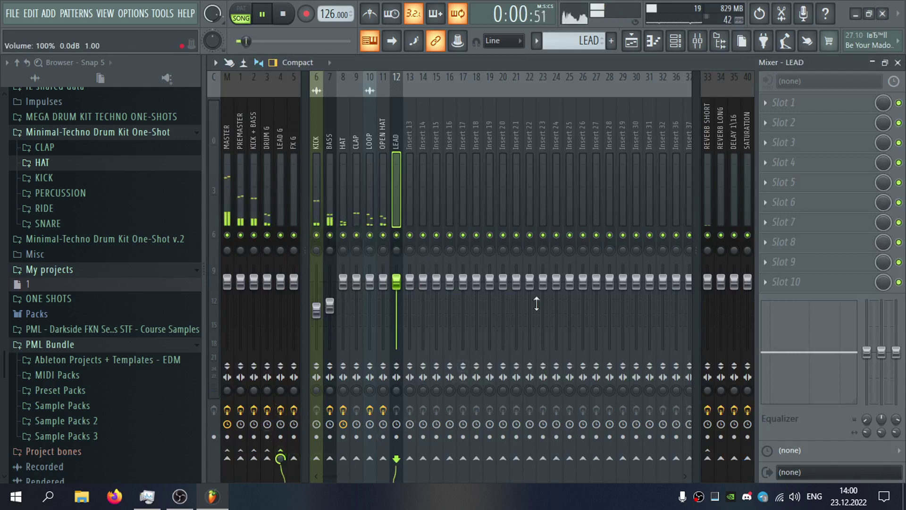
pyautogui.click(897, 63)
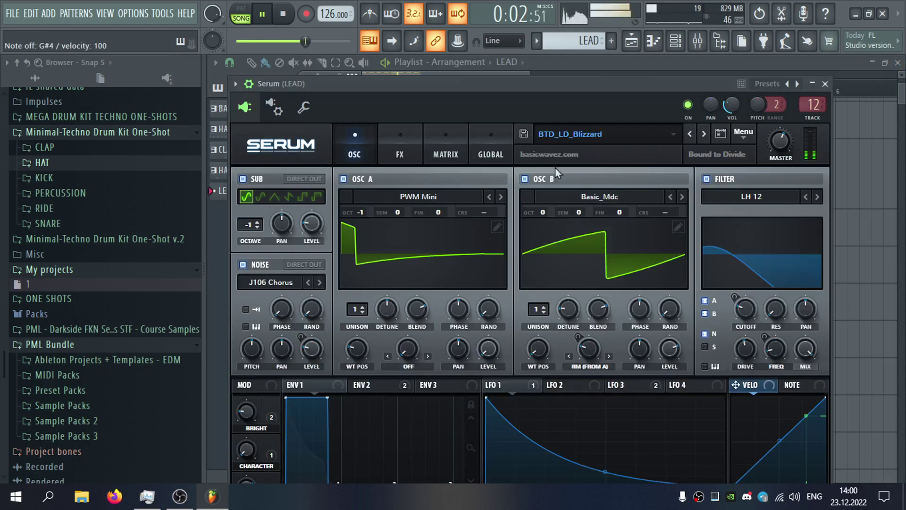
# Switch Serum to the preceding lead preset, BTD_LD_Bamberga, and audition it.
pyautogui.moveTo(586, 98); pyautogui.dragTo(591, 83)
pyautogui.click(692, 132)
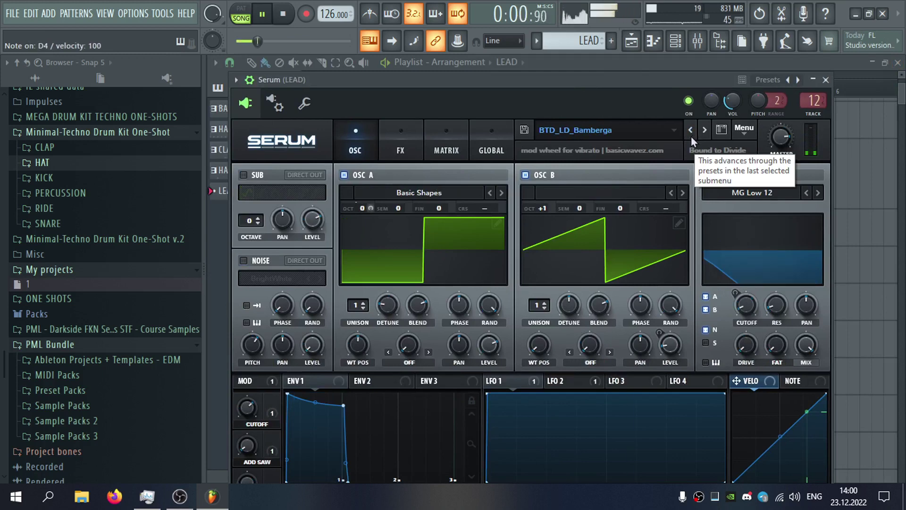
# Open Serum's piano roll for the LEAD pattern and place a short G#4 note in bar 1 while playing the loop.
pyautogui.click(825, 79)
pyautogui.rightClick(438, 302)
pyautogui.click(479, 293)
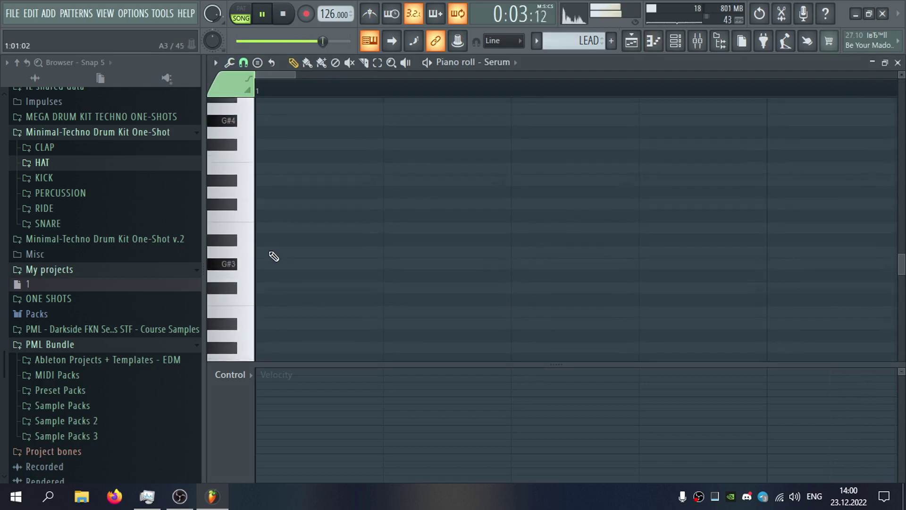
pyautogui.scroll(3, 274, 256)
pyautogui.press('space')
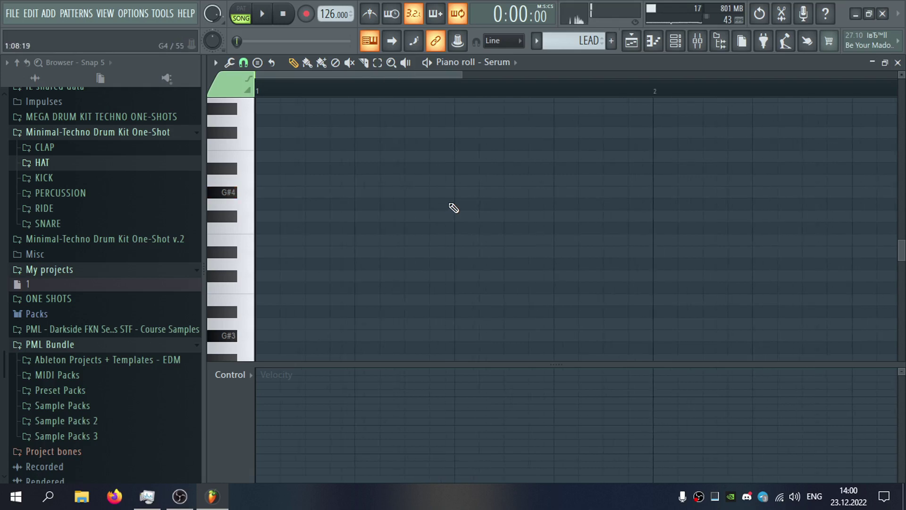
pyautogui.press('space')
pyautogui.click(380, 192)
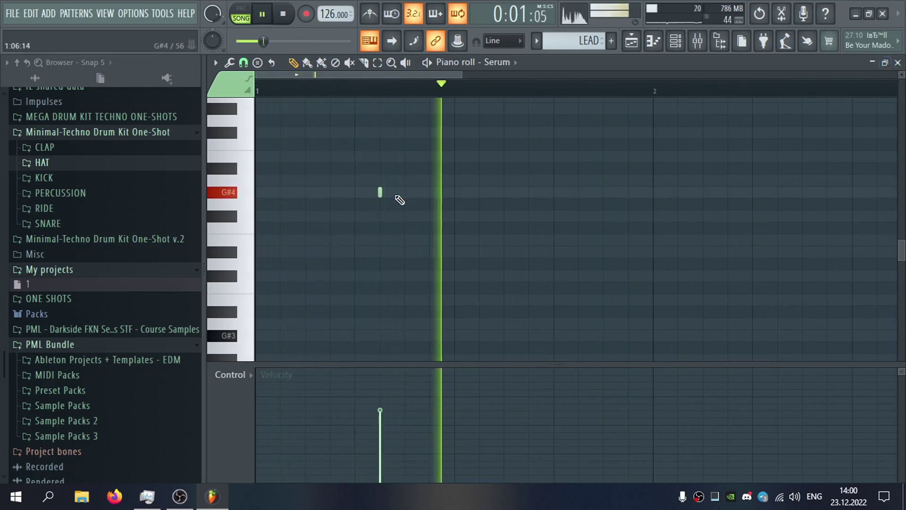
# Move the short G#4 note to step 7 of bar 1 and check its timing against the loop.
pyautogui.press('space')
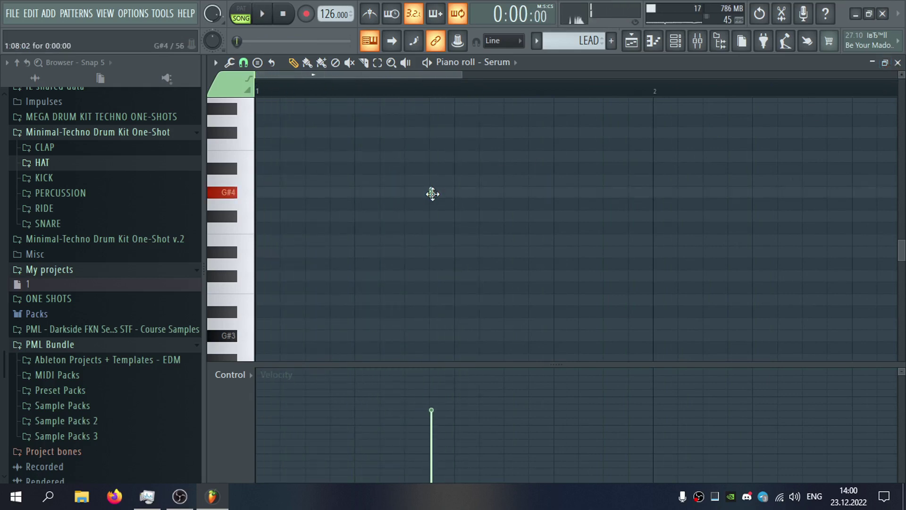
pyautogui.scroll(3, 433, 194)
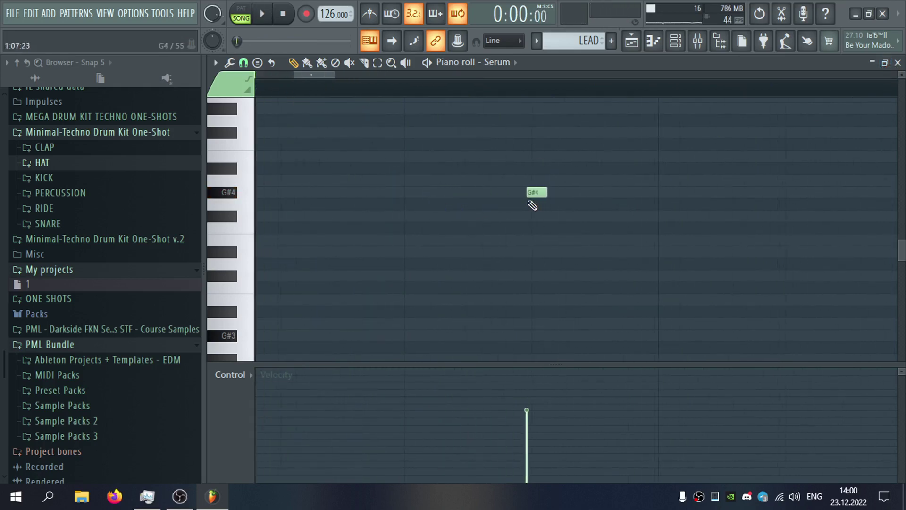
pyautogui.scroll(-5, 543, 213)
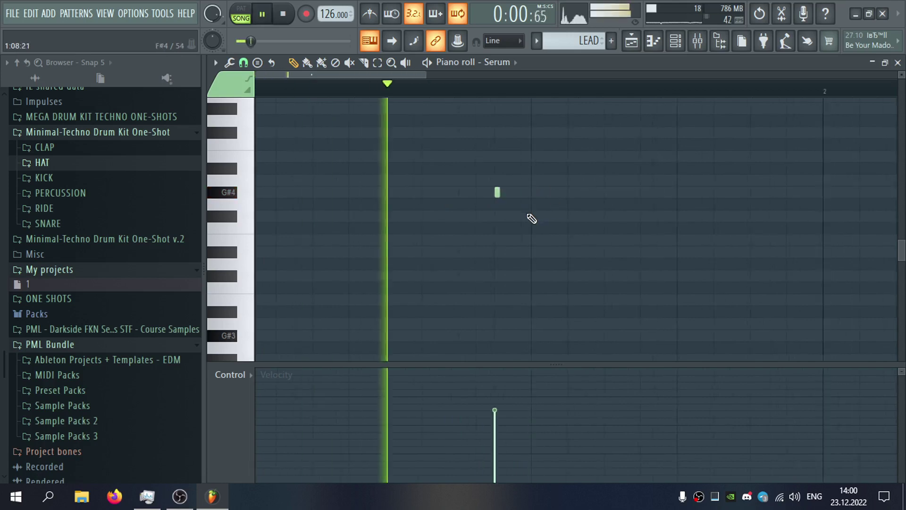
pyautogui.moveTo(471, 193); pyautogui.dragTo(444, 196)
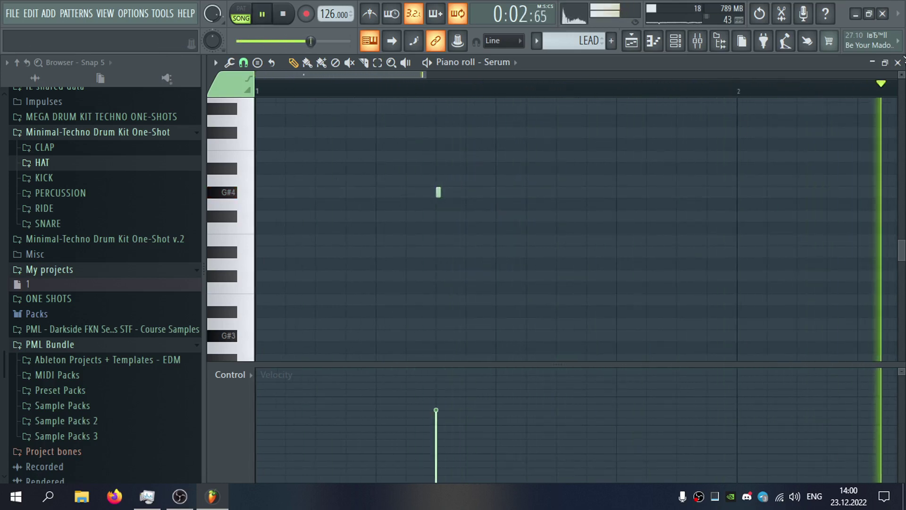
pyautogui.press('F5')
pyautogui.click(650, 314)
pyautogui.rightClick(651, 312)
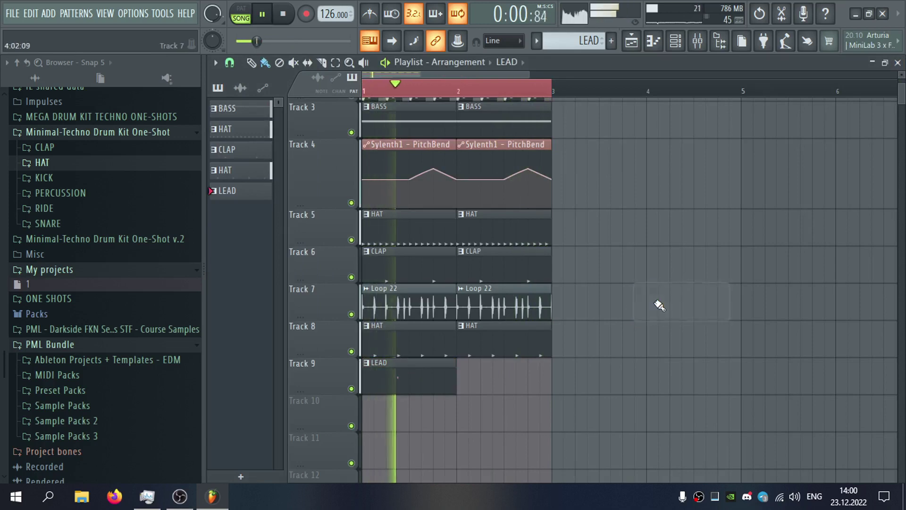
pyautogui.scroll(-3, 431, 376)
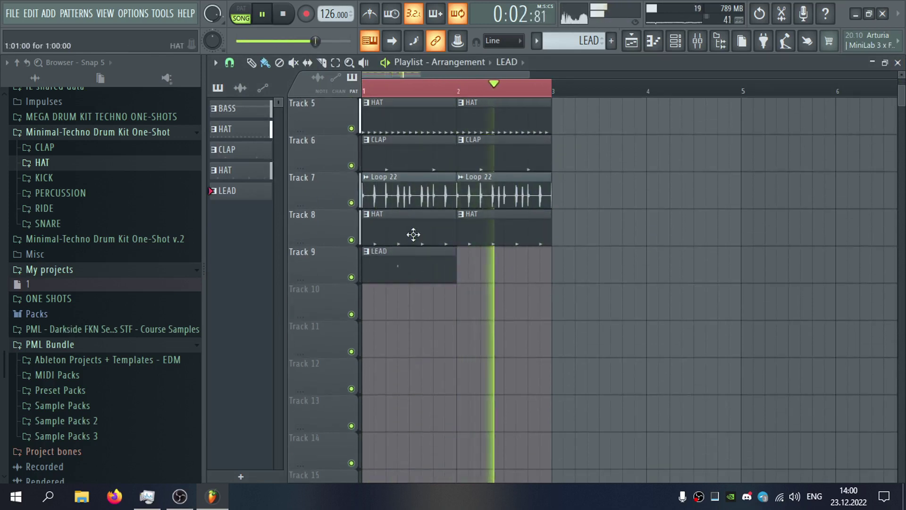
pyautogui.doubleClick(386, 269)
pyautogui.click(898, 63)
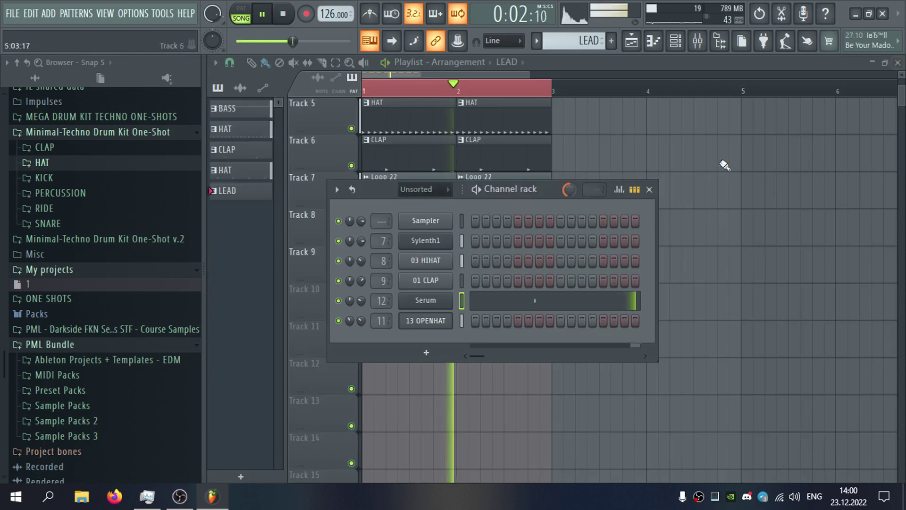
# Reopen Serum, move its window higher and scale its interface to 90%.
pyautogui.click(438, 304)
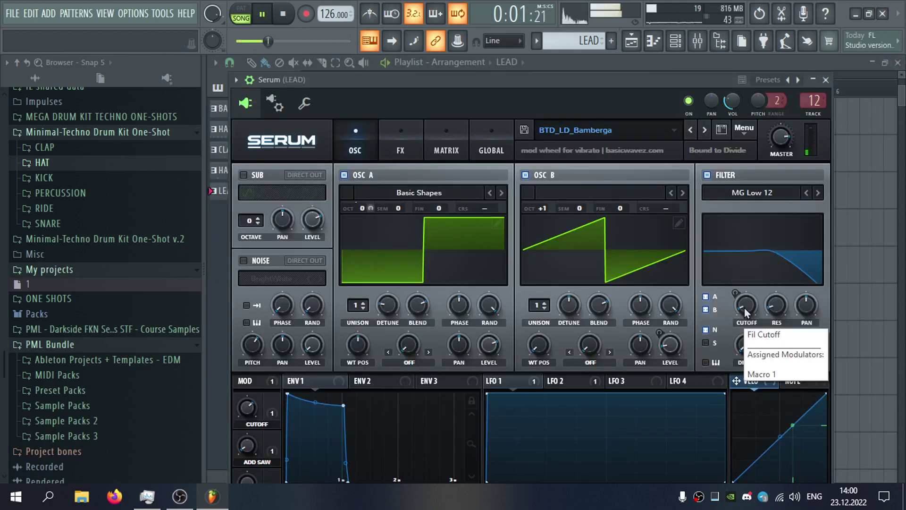
pyautogui.moveTo(465, 78); pyautogui.dragTo(466, 50)
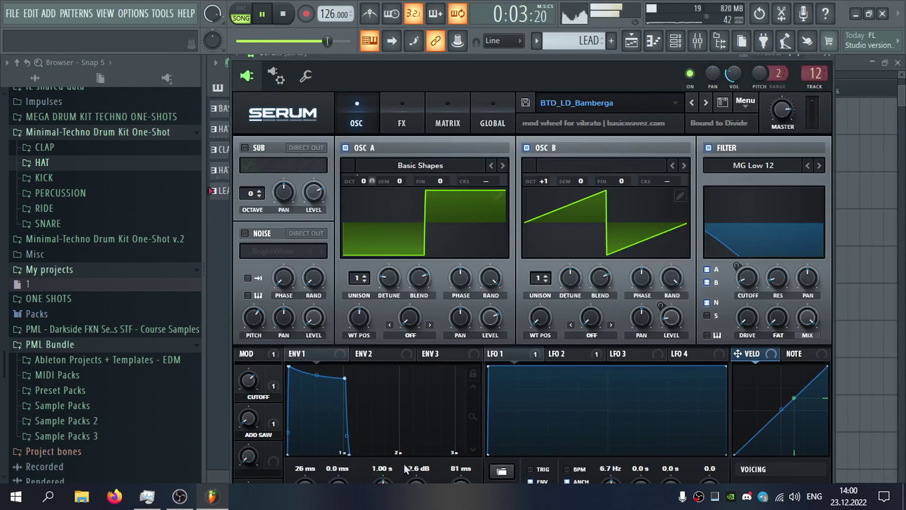
pyautogui.click(293, 117)
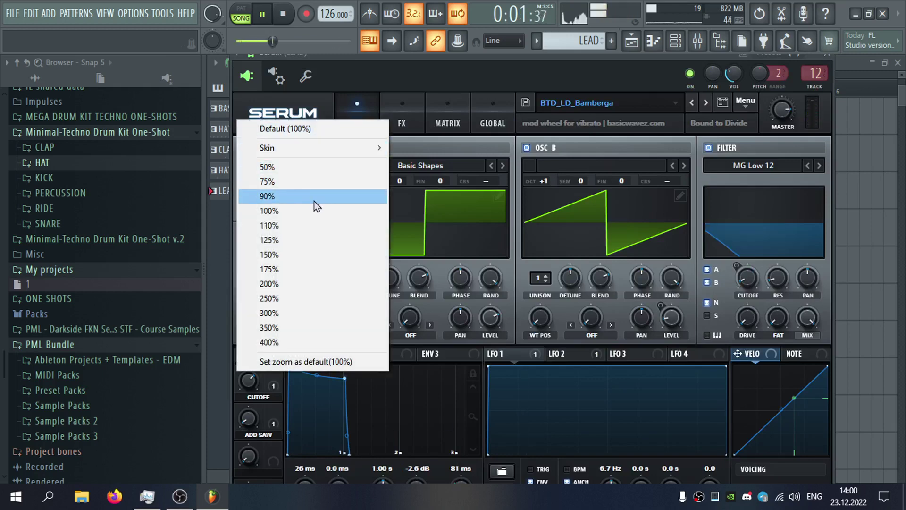
pyautogui.click(315, 208)
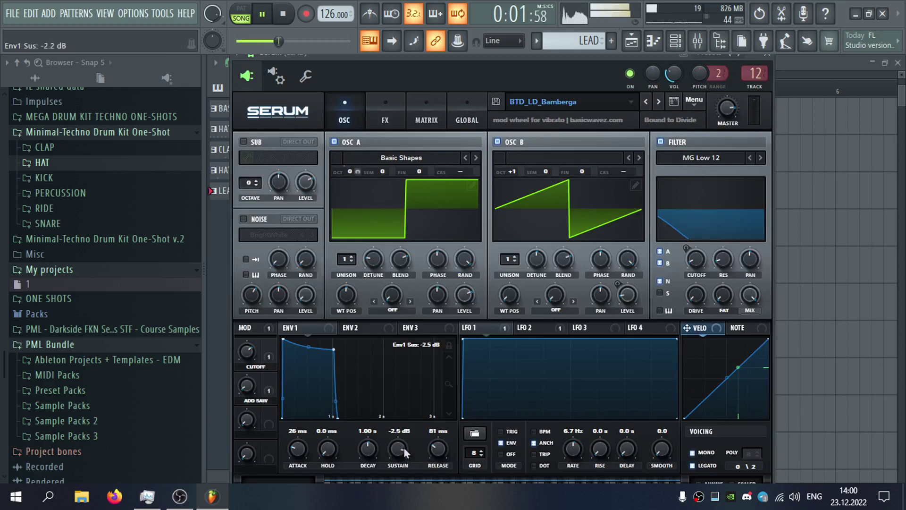
# Set Serum's Env 1 sustain to -2.7 dB and release to 306 ms, and return to the playlist.
pyautogui.moveTo(404, 448); pyautogui.dragTo(439, 447)
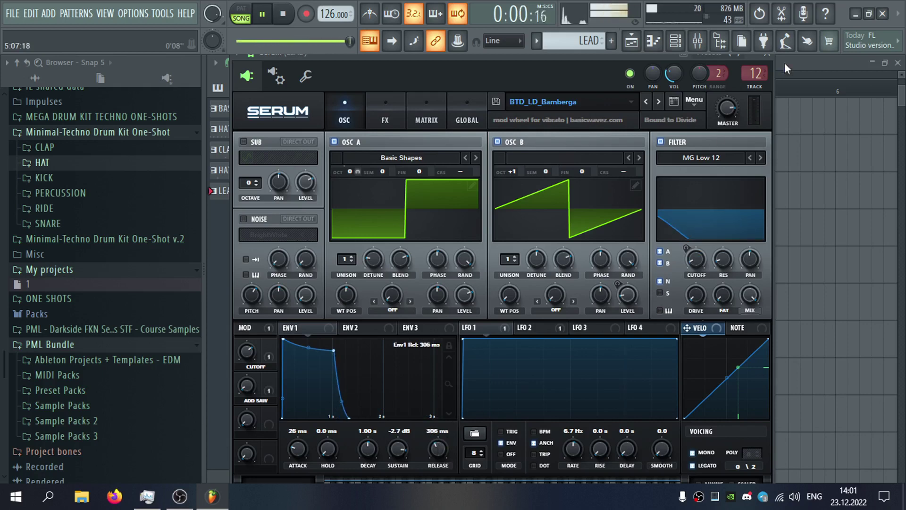
pyautogui.click(766, 55)
pyautogui.click(641, 188)
# Check the pitch of the BASS pattern's note in the piano roll.
pyautogui.scroll(3, 426, 200)
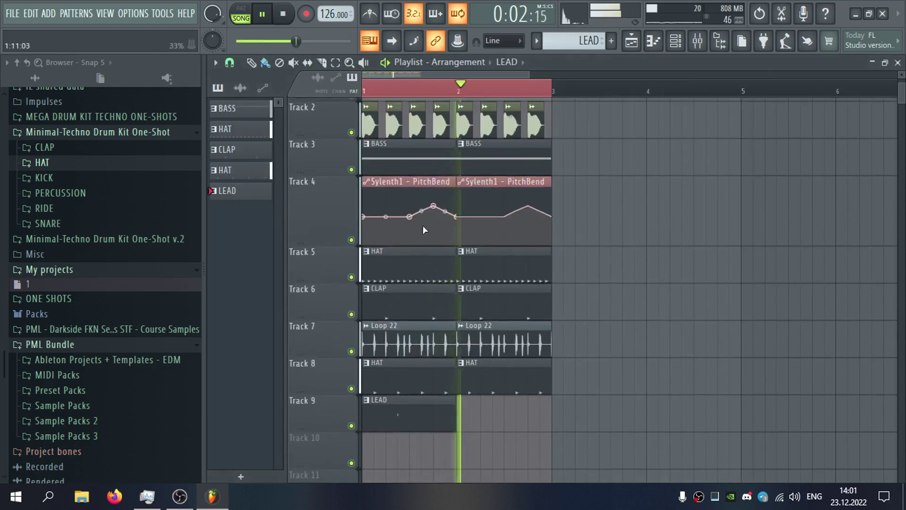
pyautogui.doubleClick(411, 165)
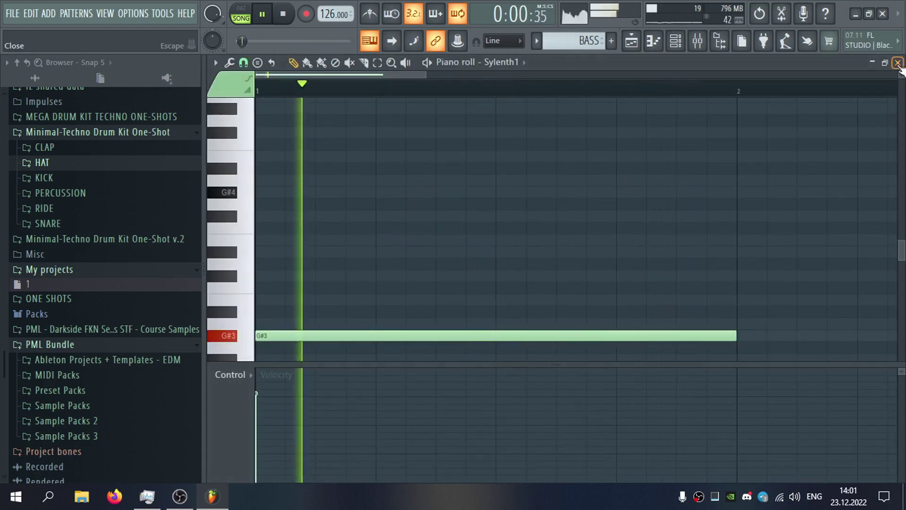
pyautogui.click(898, 63)
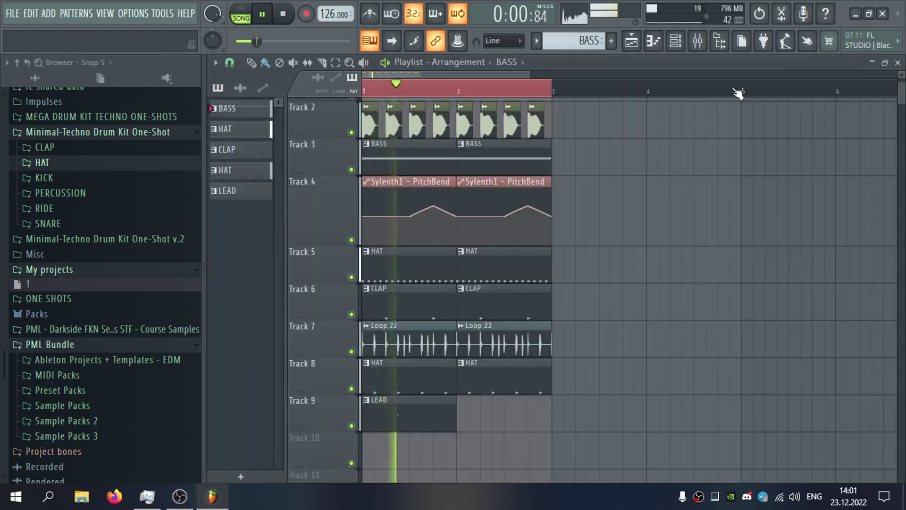
# Audition Serum's low G#1 key from the LEAD pattern's piano roll, and return to the playlist.
pyautogui.scroll(-4, 435, 254)
pyautogui.doubleClick(439, 266)
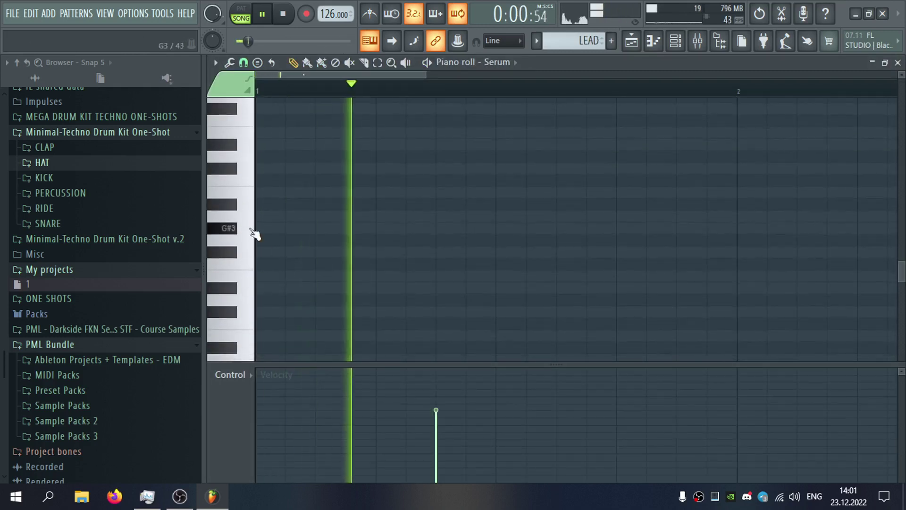
pyautogui.scroll(-5, 243, 245)
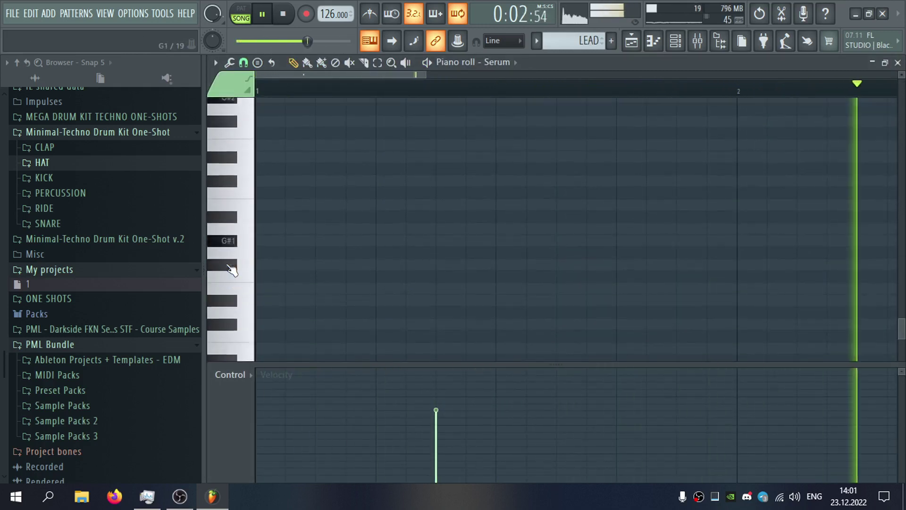
pyautogui.scroll(-1, 232, 255)
pyautogui.click(233, 228)
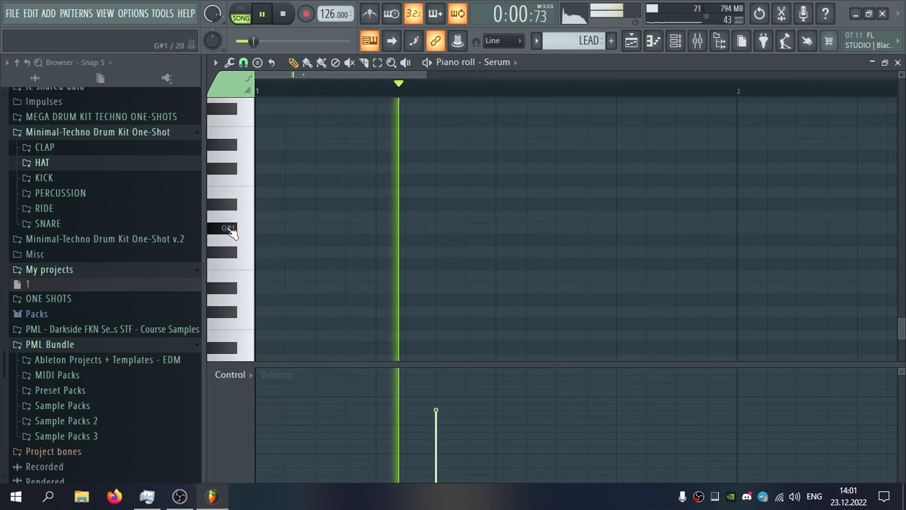
pyautogui.click(233, 229)
pyautogui.click(231, 229)
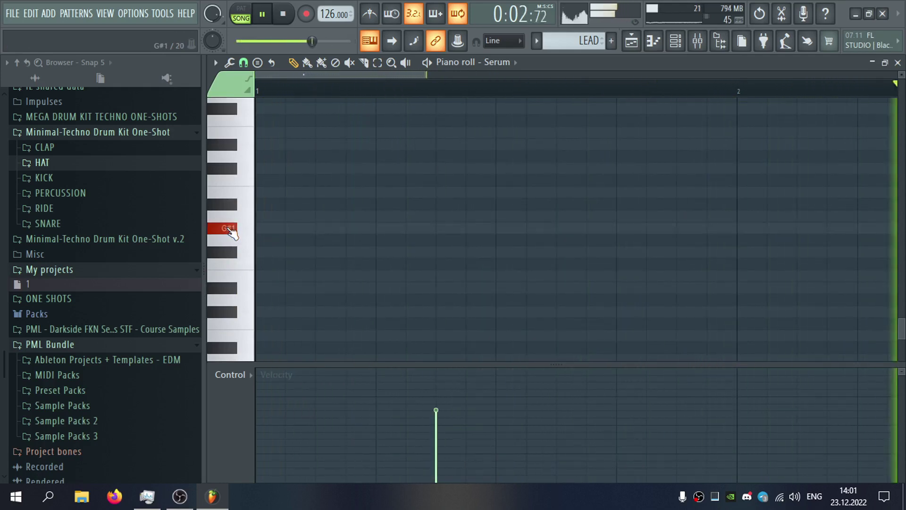
pyautogui.click(897, 63)
pyautogui.click(649, 189)
# Delete the peak point of the Sylenth1 PitchBend automation to flatten its curve.
pyautogui.scroll(4, 457, 204)
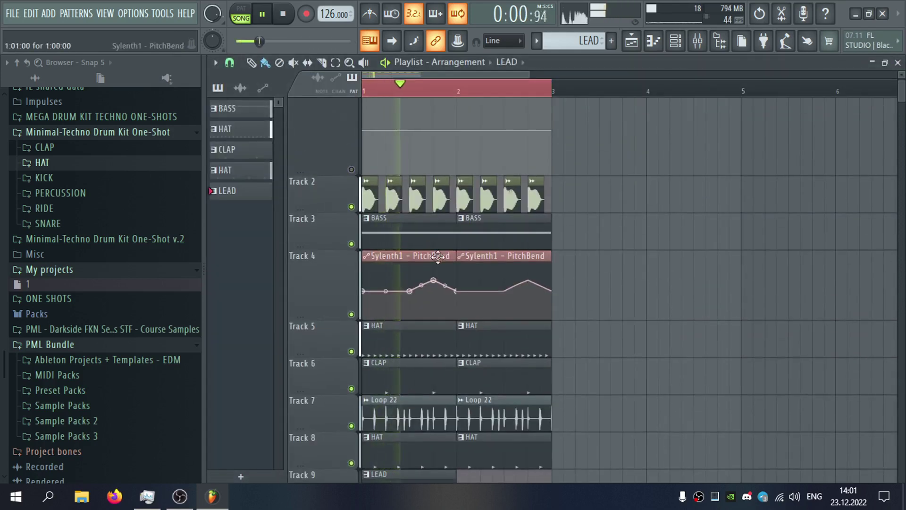
pyautogui.moveTo(433, 283); pyautogui.dragTo(422, 283)
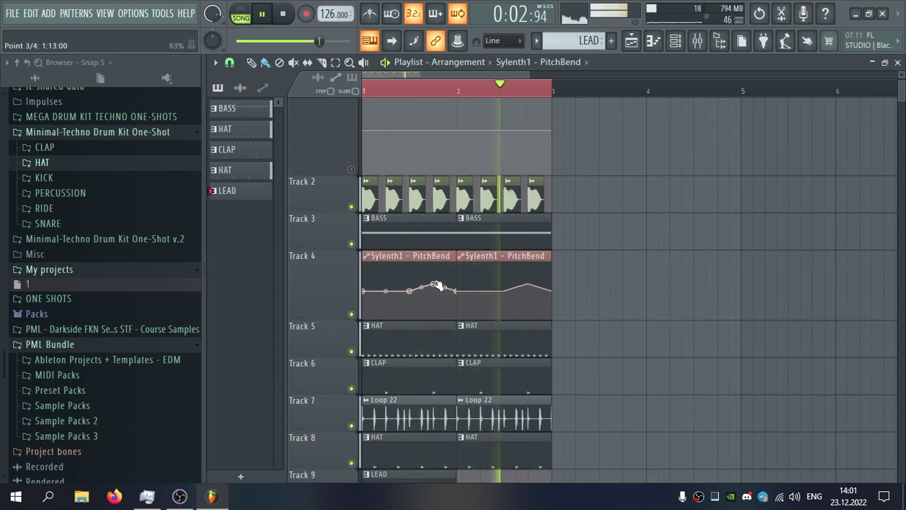
pyautogui.rightClick(437, 284)
pyautogui.click(438, 246)
# Reopen Serum, look through the envelopes and LFO 3, and lower the filter cutoff to 8 Hz.
pyautogui.scroll(-4, 593, 226)
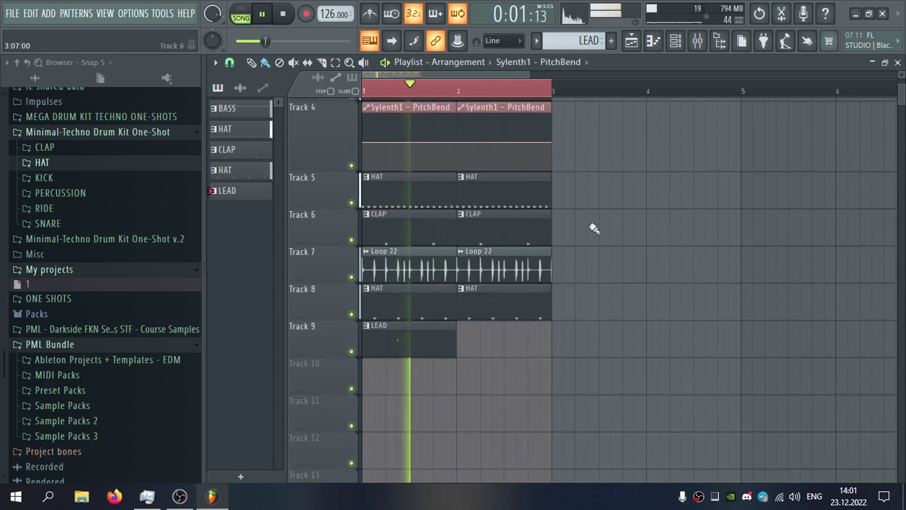
pyautogui.doubleClick(446, 326)
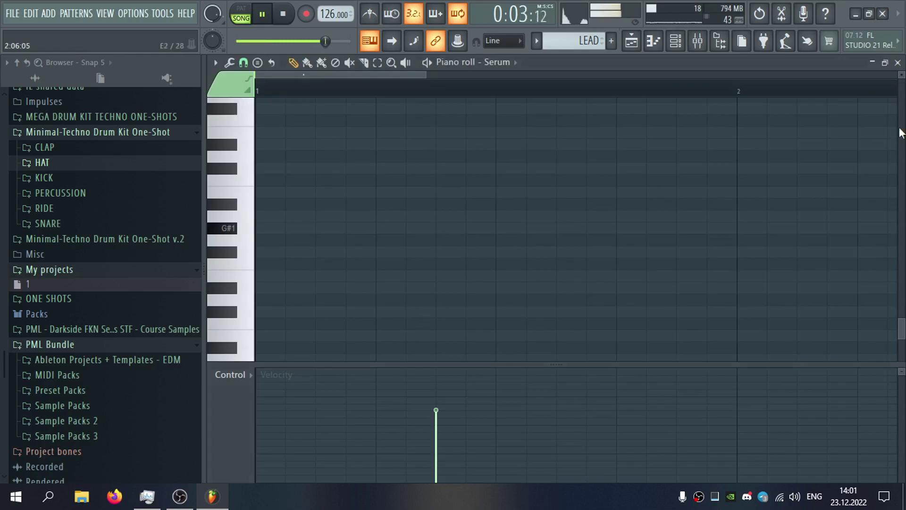
pyautogui.click(898, 63)
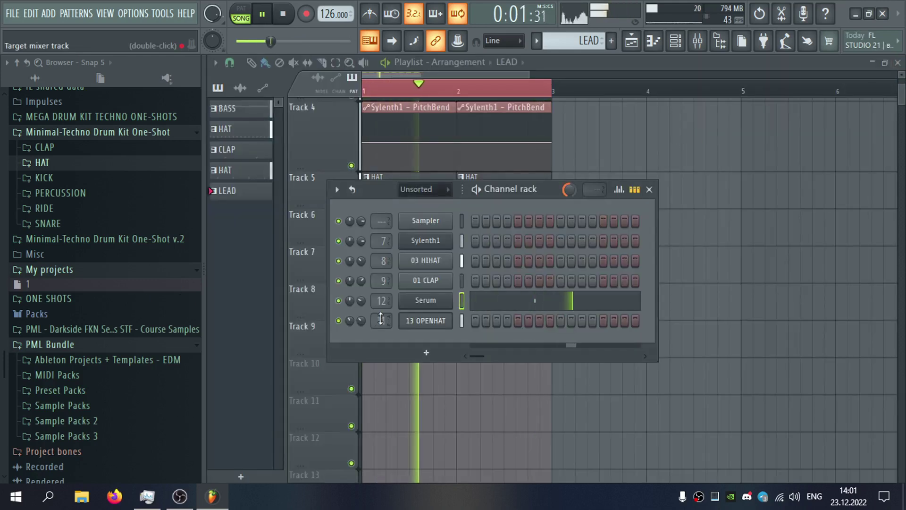
pyautogui.click(436, 303)
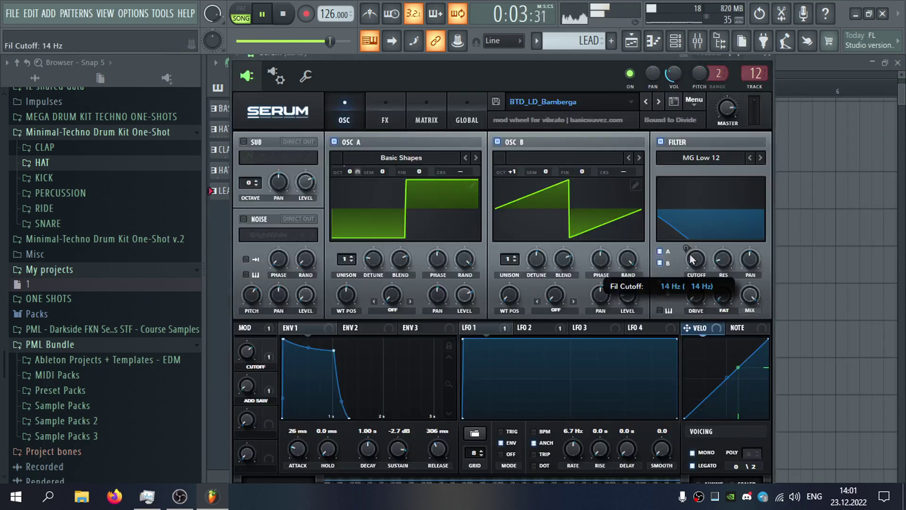
pyautogui.click(433, 328)
pyautogui.click(595, 327)
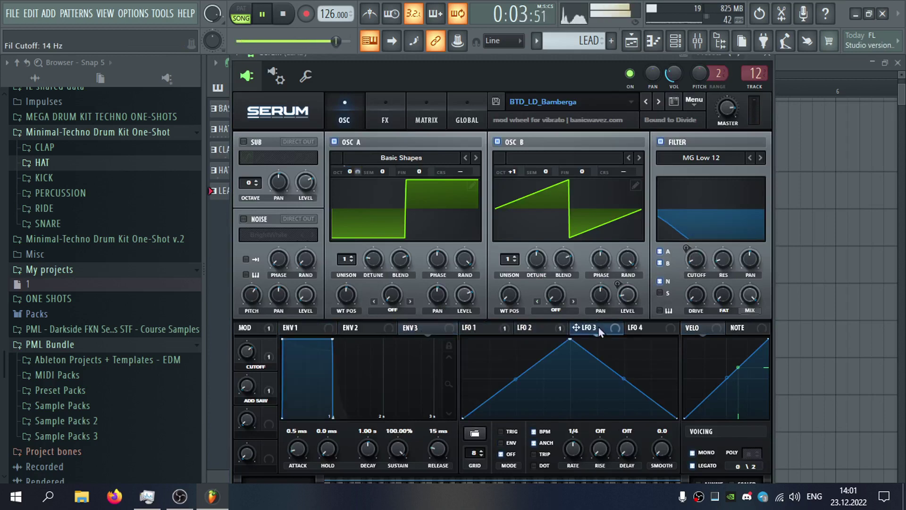
pyautogui.click(301, 327)
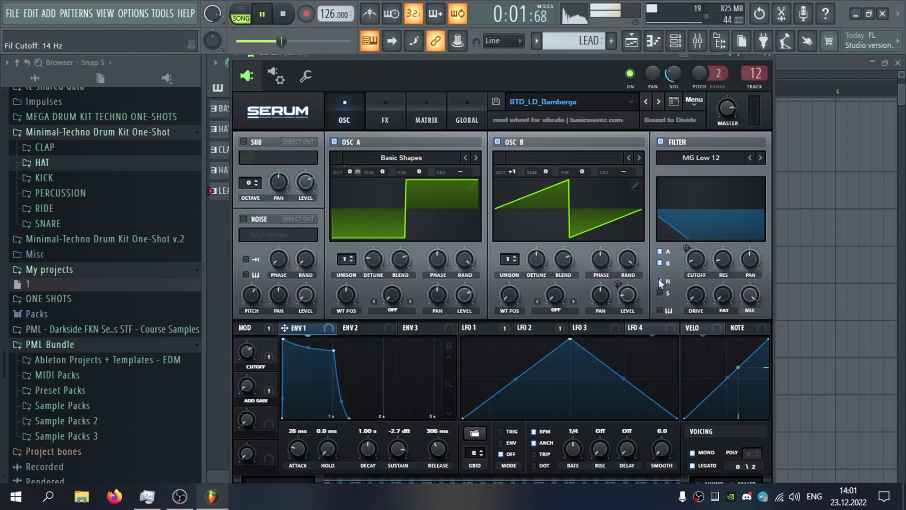
pyautogui.moveTo(698, 264); pyautogui.dragTo(703, 277)
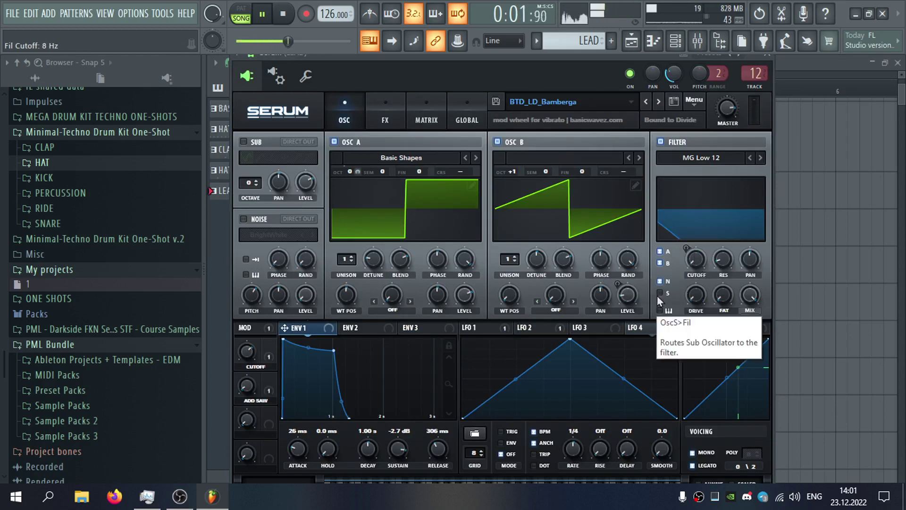
# Remove the second Sylenth1 PitchBend clip on Track 4 and extend the first one across bar 2.
pyautogui.scroll(5, 455, 393)
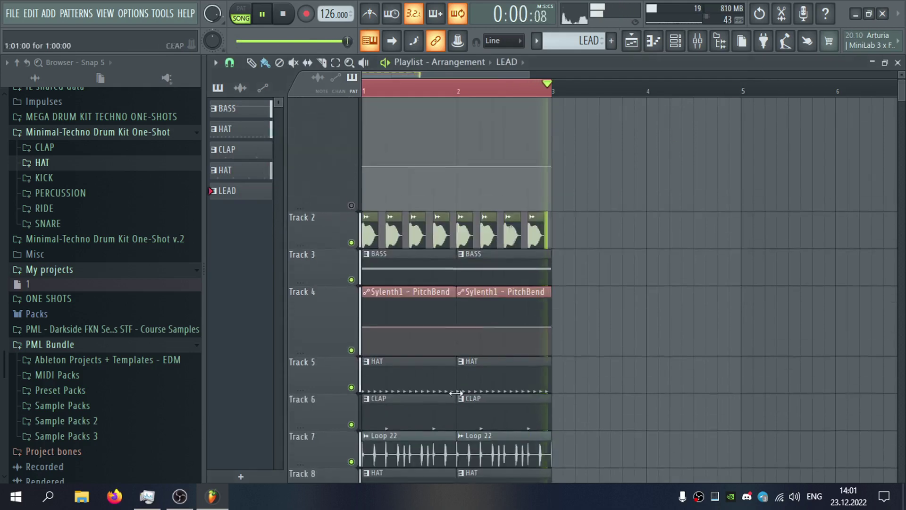
pyautogui.scroll(3, 443, 340)
pyautogui.rightClick(510, 294)
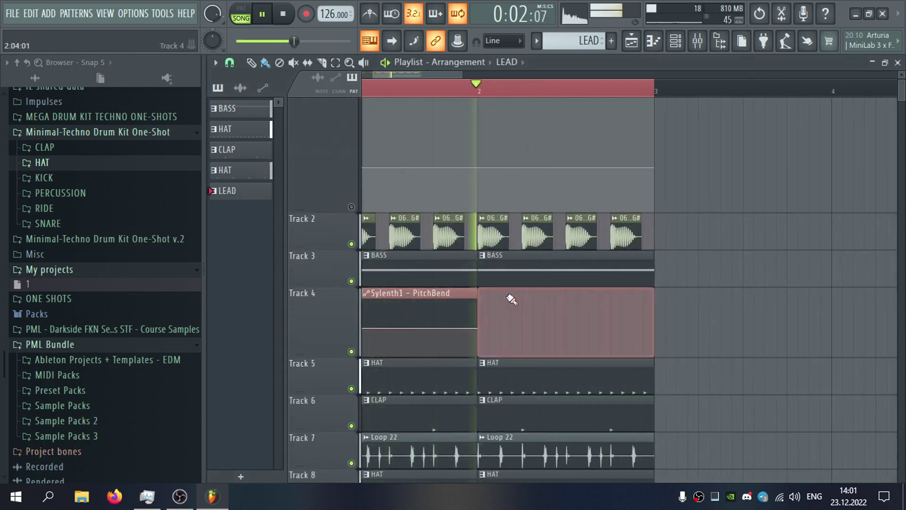
pyautogui.moveTo(477, 297); pyautogui.dragTo(650, 308)
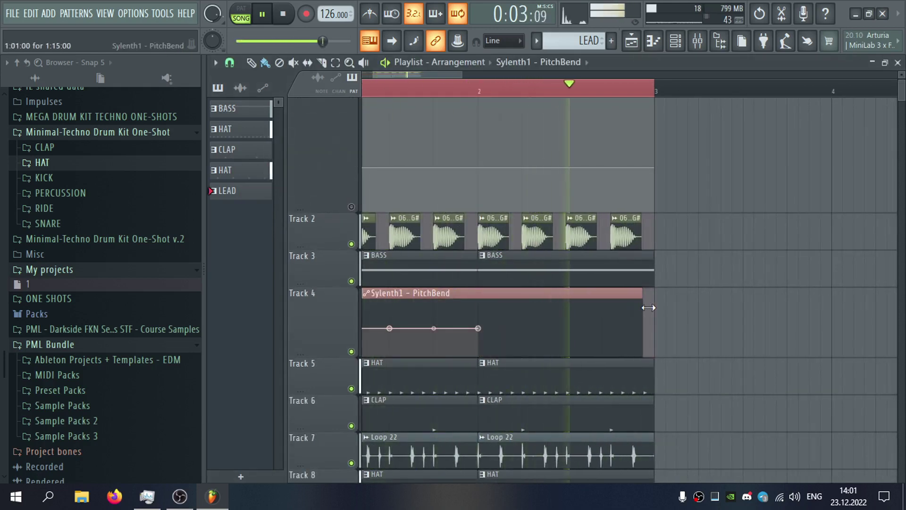
# Delete the middle point of the PitchBend automation and move its end point to 3:01:00.
pyautogui.rightClick(389, 328)
pyautogui.click(423, 251)
pyautogui.moveTo(480, 328); pyautogui.dragTo(659, 328)
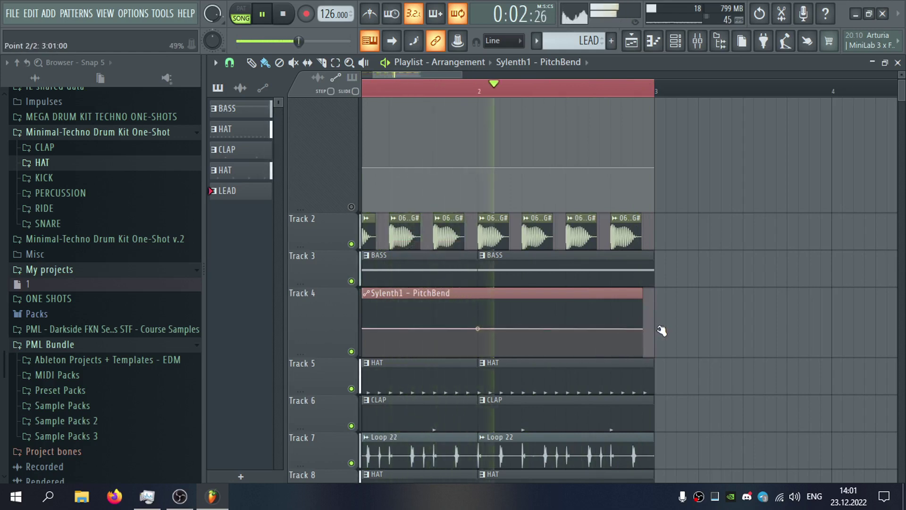
# Add a Sylenth1 PitchBend automation point at 2:09:00, lower the end point at 3:01:00, curve the segment between them, and trim the clip at bar 3.
pyautogui.moveTo(641, 294); pyautogui.dragTo(675, 298)
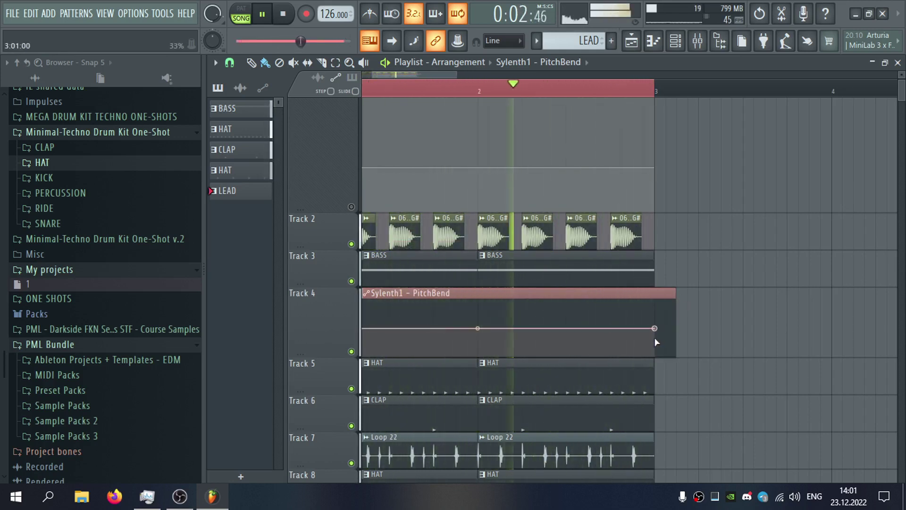
pyautogui.press('space')
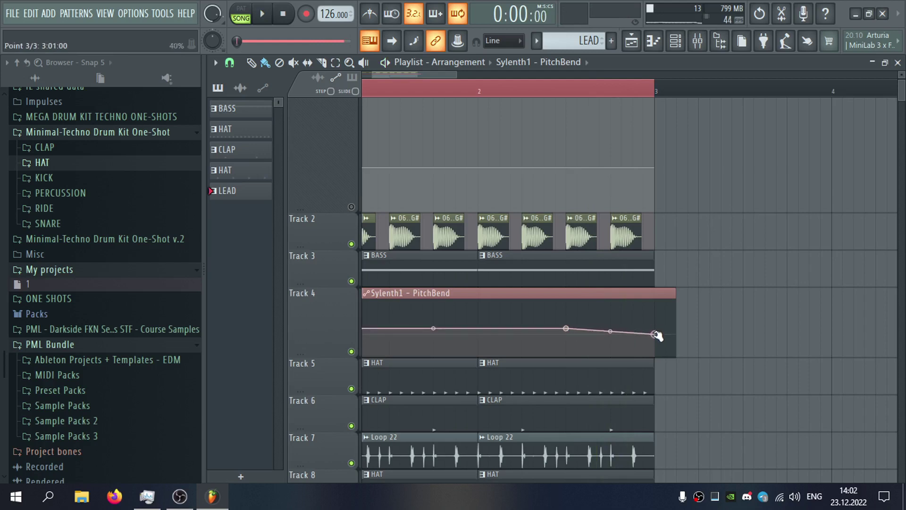
pyautogui.press('space')
pyautogui.moveTo(674, 296); pyautogui.dragTo(609, 332)
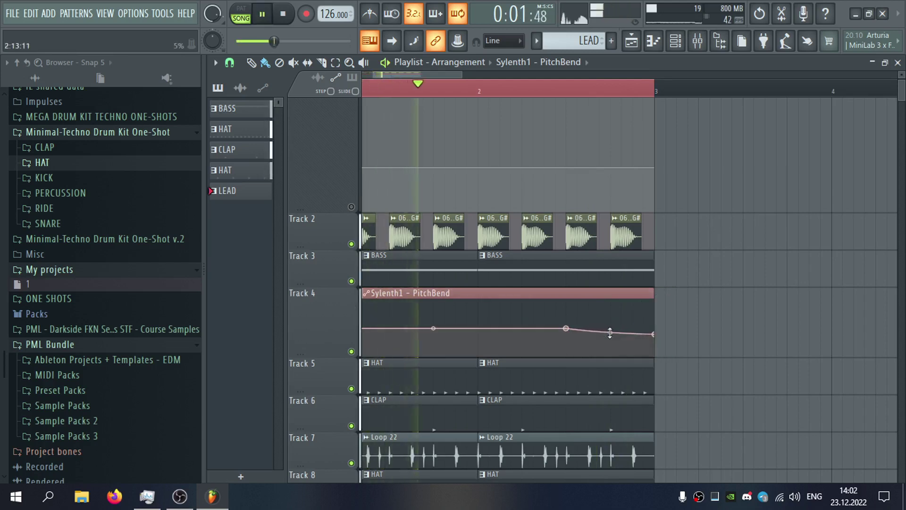
pyautogui.scroll(-3, 596, 364)
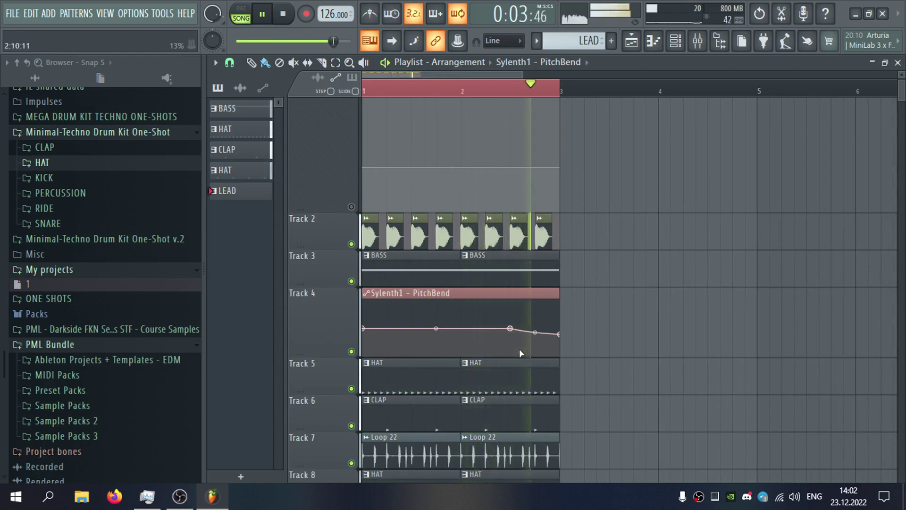
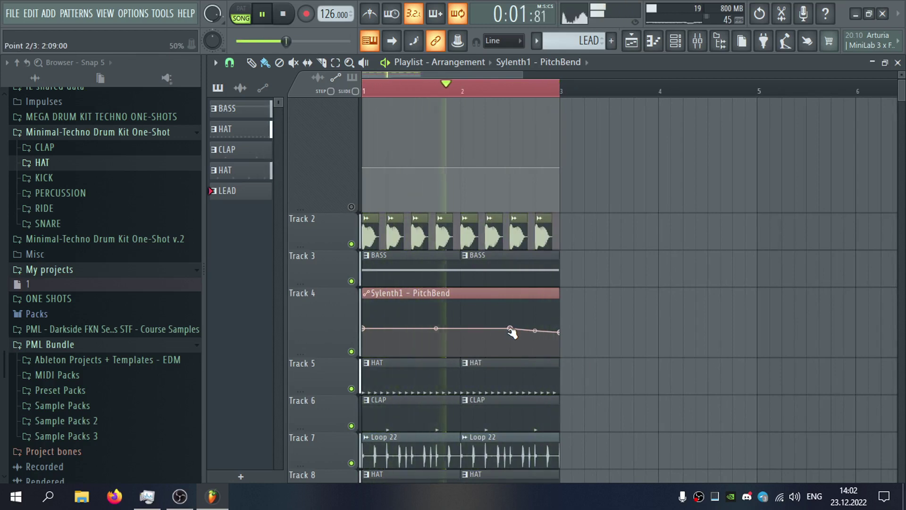
# Check the BASS pattern's mixer channel and look through Part A and Part B of its Sylenth1 patch.
pyautogui.doubleClick(481, 267)
pyautogui.click(897, 63)
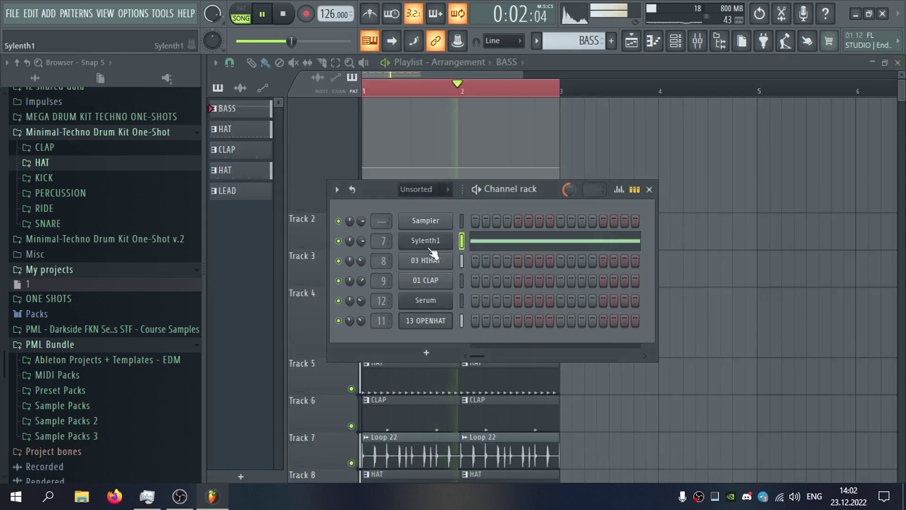
pyautogui.doubleClick(380, 240)
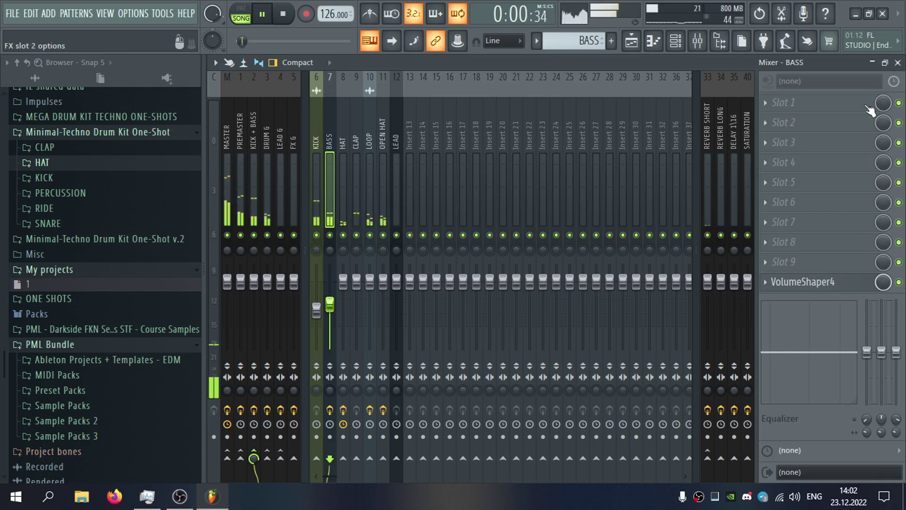
pyautogui.click(898, 63)
pyautogui.click(427, 243)
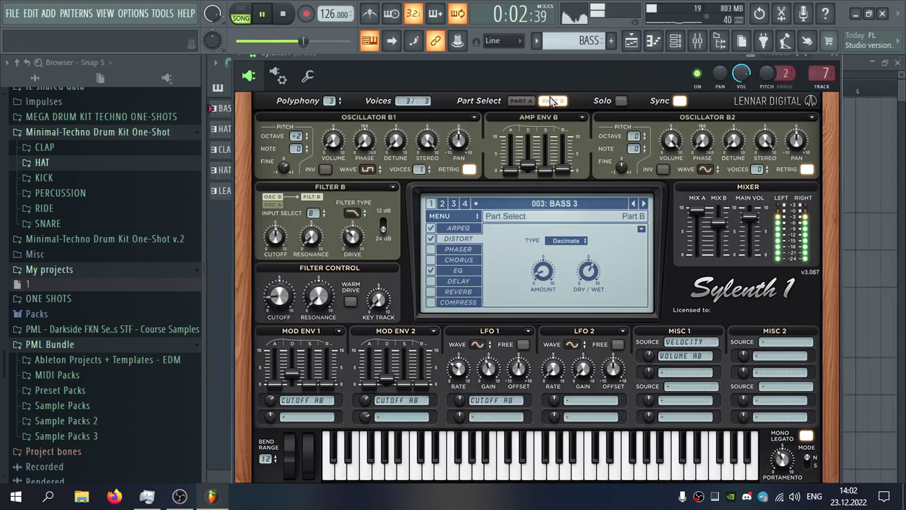
pyautogui.click(521, 100)
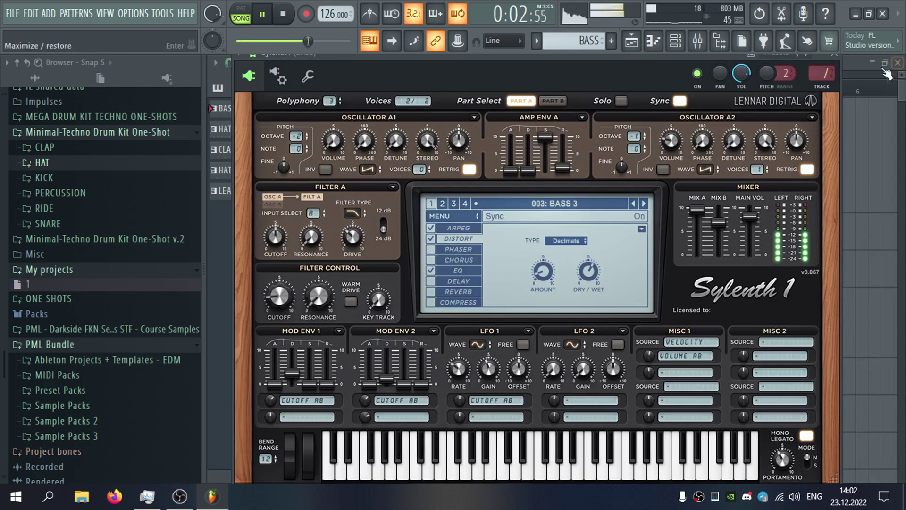
pyautogui.click(839, 61)
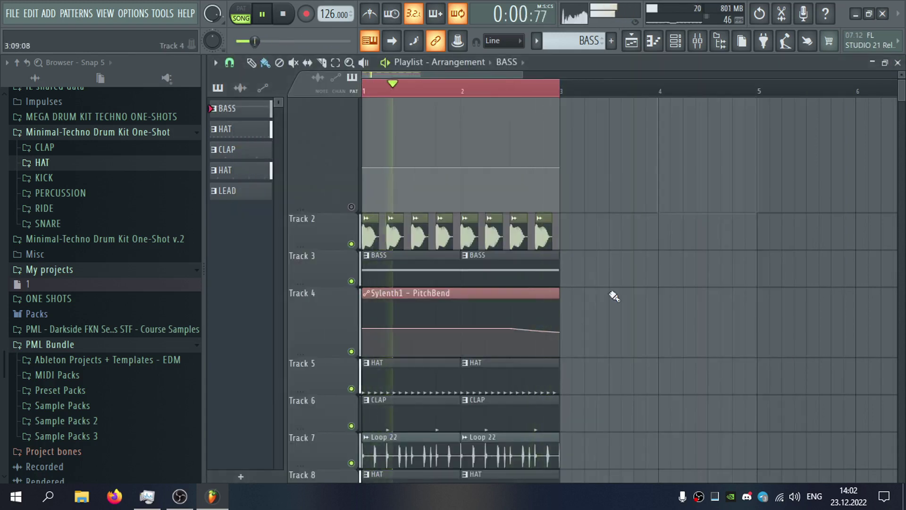
# Open the LEAD pattern's Serum piano roll and audition the G# keys in the lower octaves down to G#0.
pyautogui.scroll(-6, 396, 325)
pyautogui.doubleClick(405, 264)
pyautogui.scroll(-4, 340, 248)
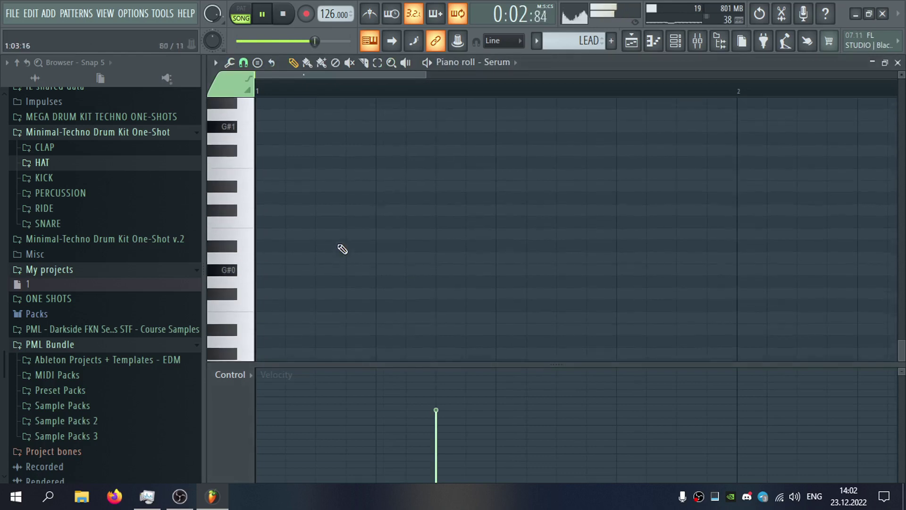
pyautogui.scroll(6, 376, 304)
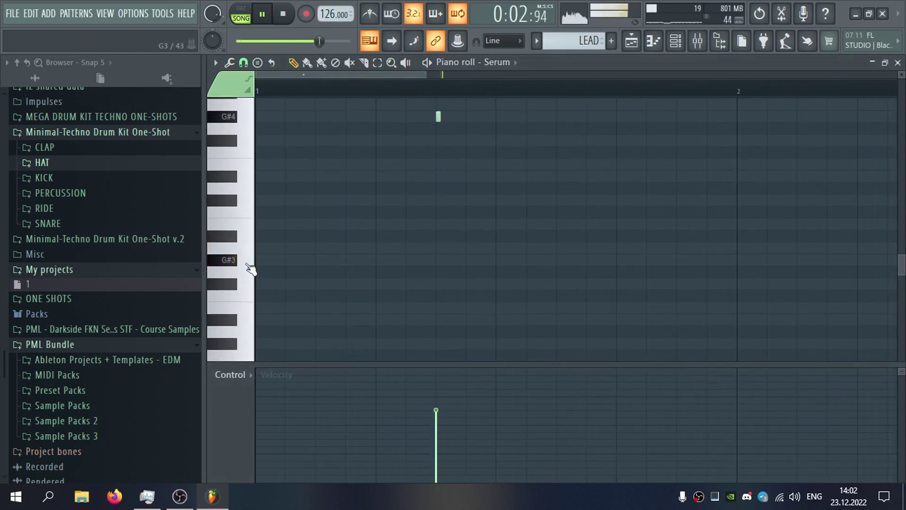
pyautogui.scroll(-2, 250, 297)
pyautogui.scroll(-2, 251, 302)
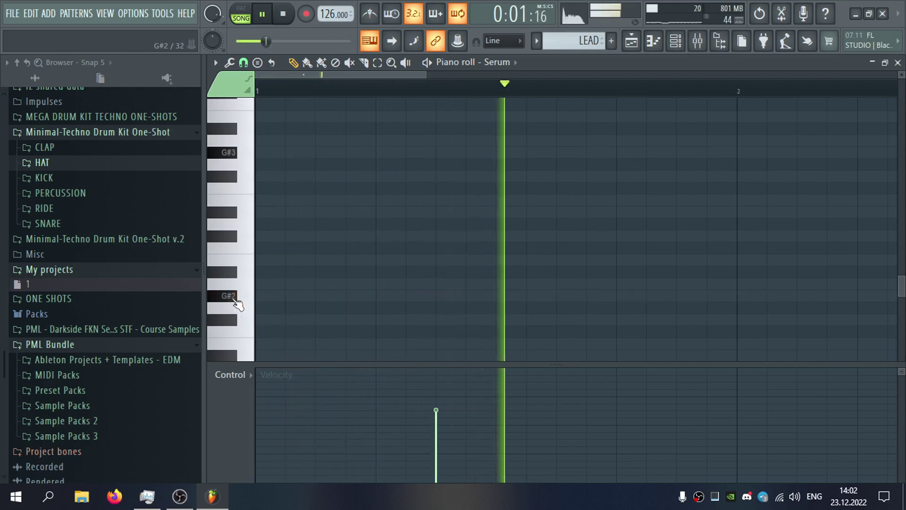
pyautogui.click(234, 296)
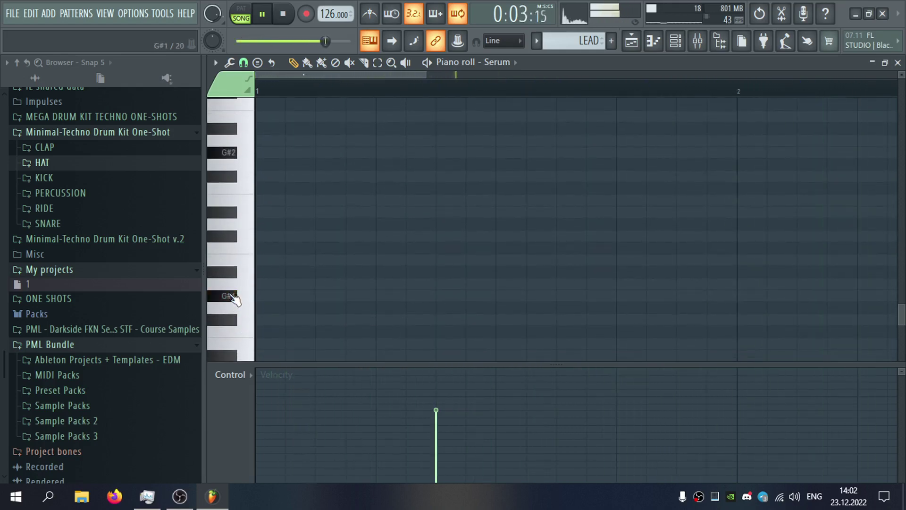
pyautogui.scroll(-3, 242, 321)
pyautogui.scroll(-2, 241, 321)
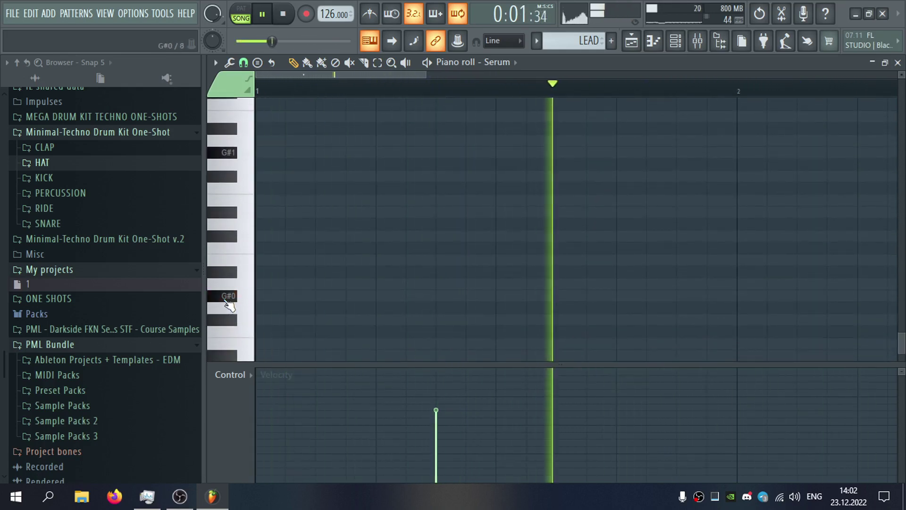
pyautogui.click(232, 295)
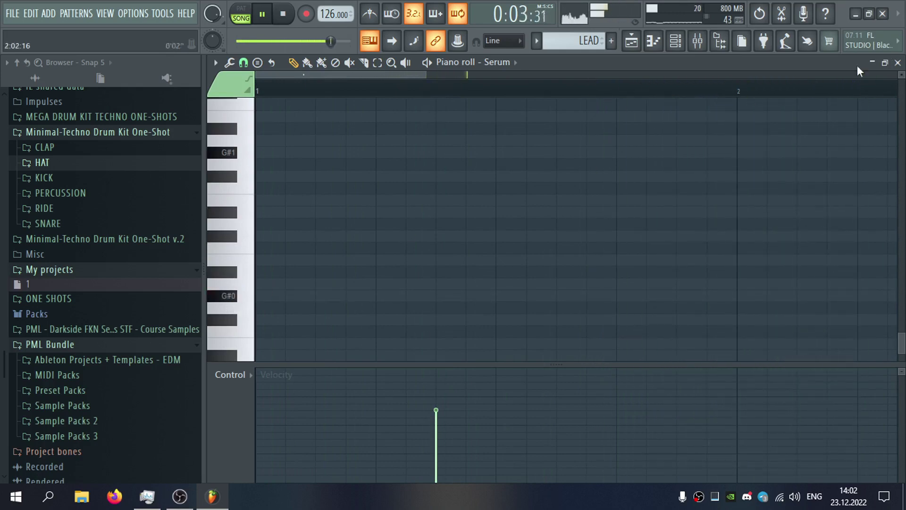
# Close the piano roll, reopen Serum and advance its preset to BTD_LD_Carbon.
pyautogui.click(899, 62)
pyautogui.click(448, 310)
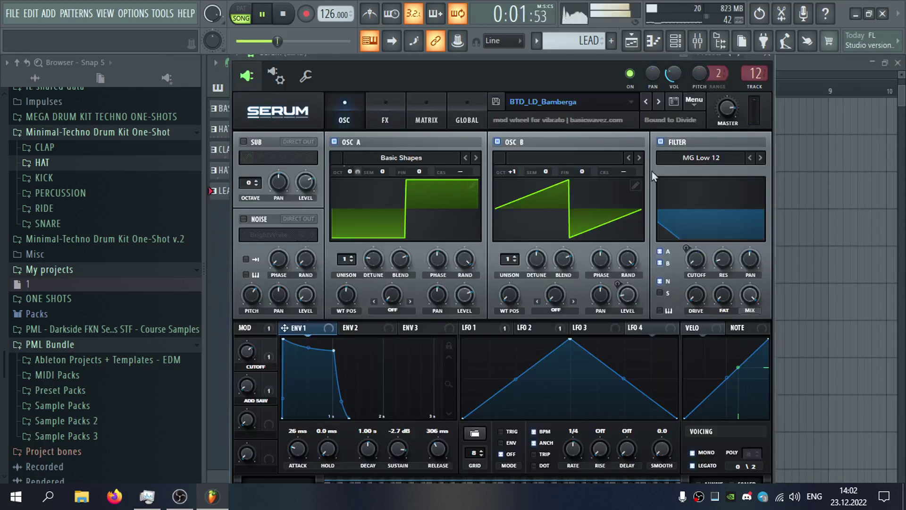
pyautogui.click(660, 102)
pyautogui.click(660, 102)
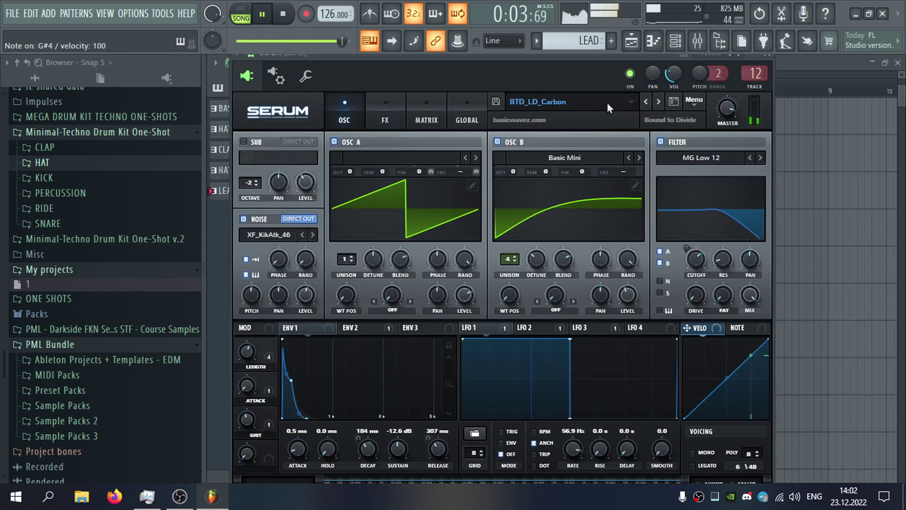
# Set the Serum channel's root note to C7 in its miscellaneous settings and leave the plugin window.
pyautogui.click(306, 77)
pyautogui.click(480, 297)
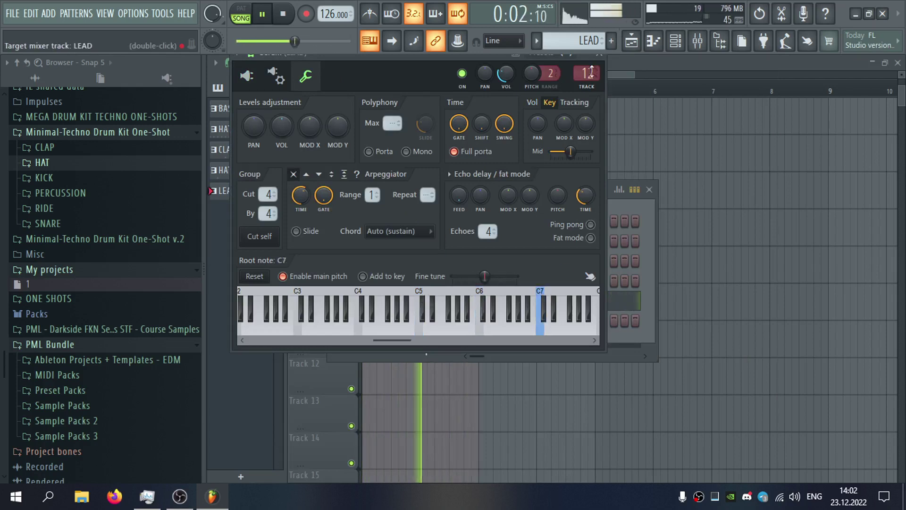
pyautogui.click(651, 235)
# Open the Serum piano roll with several bars in view and locate the LEAD note on G#4.
pyautogui.click(490, 300)
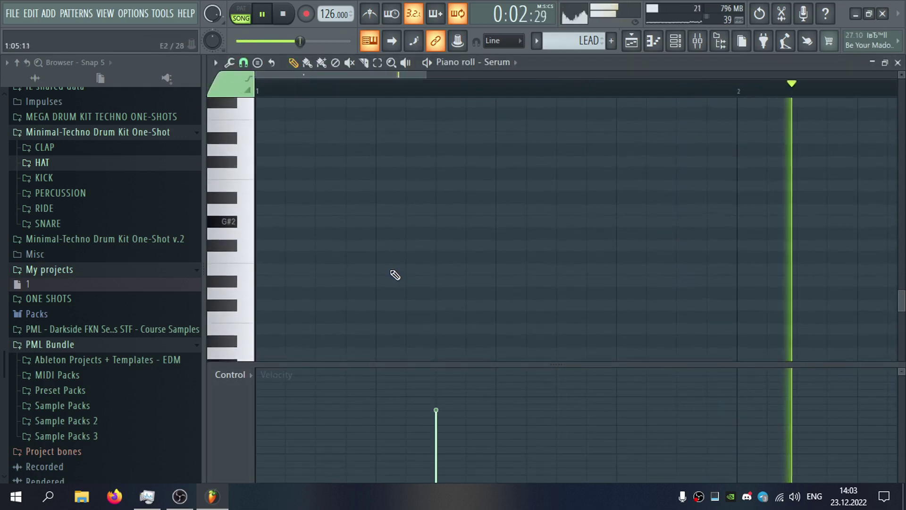
pyautogui.keyDown('ctrl'); pyautogui.scroll(-5, 401, 281); pyautogui.keyUp('ctrl')
pyautogui.scroll(4, 401, 282)
pyautogui.scroll(-5, 401, 281)
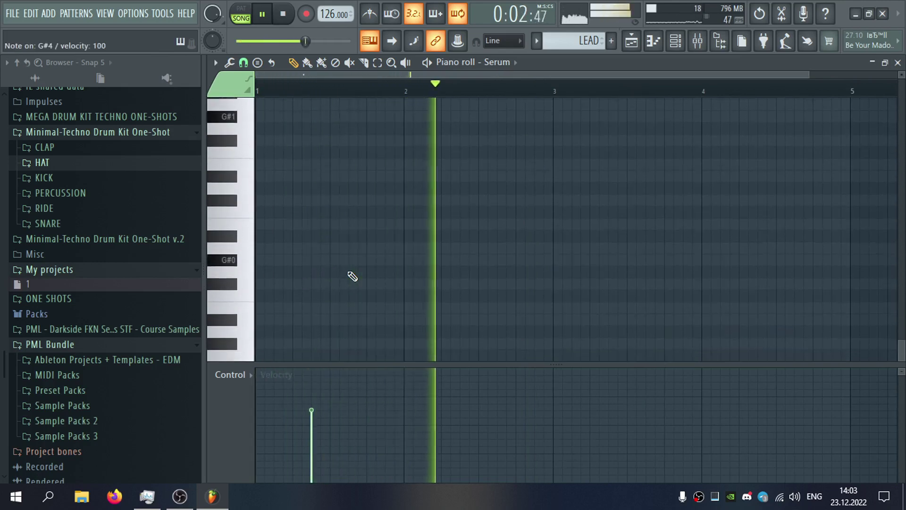
pyautogui.scroll(7, 352, 275)
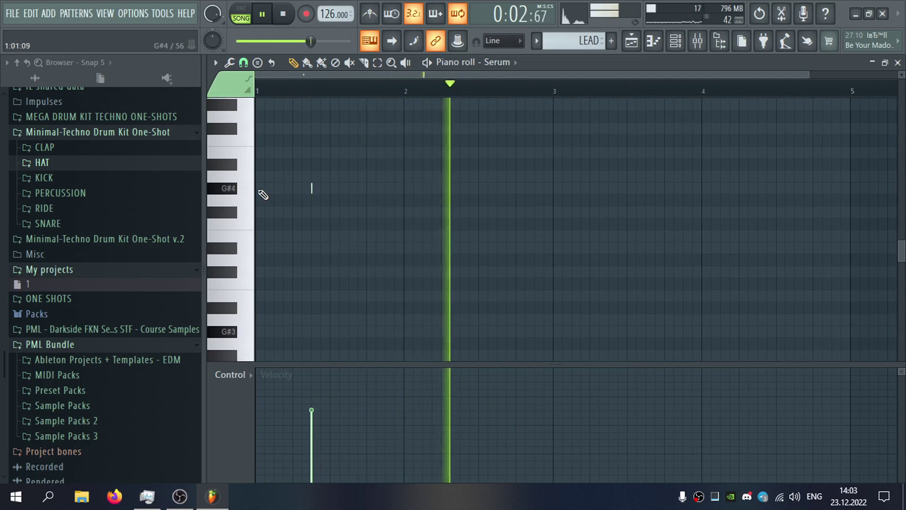
# Add a short G#4 note on the seventh step of bar 2 in the Serum lead's piano roll.
pyautogui.scroll(1, 299, 208)
pyautogui.keyDown('ctrl'); pyautogui.scroll(1, 323, 256); pyautogui.keyUp('ctrl')
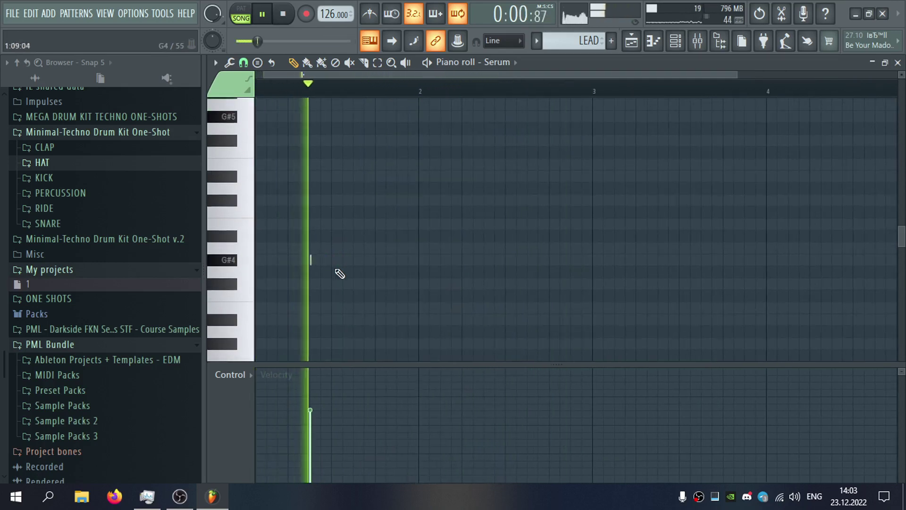
pyautogui.click(484, 260)
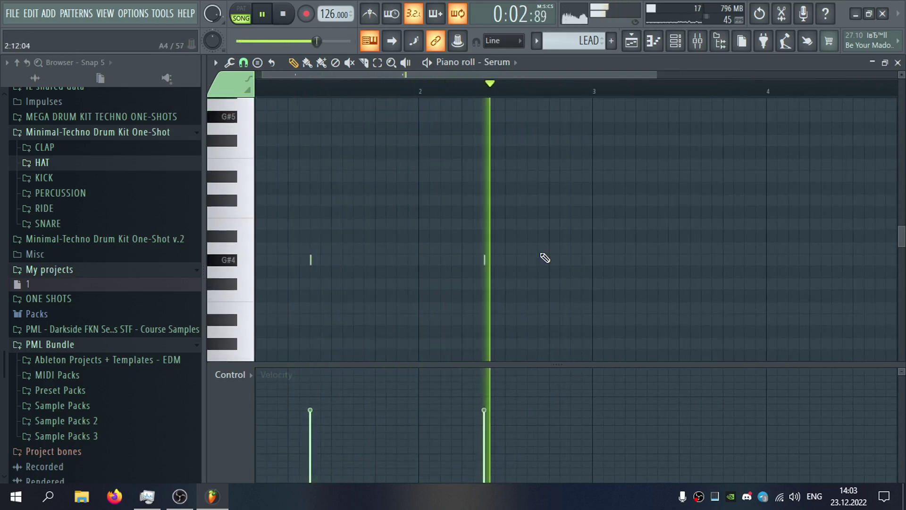
# Try a short B4 note near the end of bar 2, replacing the 2:14:00 placement with one at 2:15:00.
pyautogui.click(560, 224)
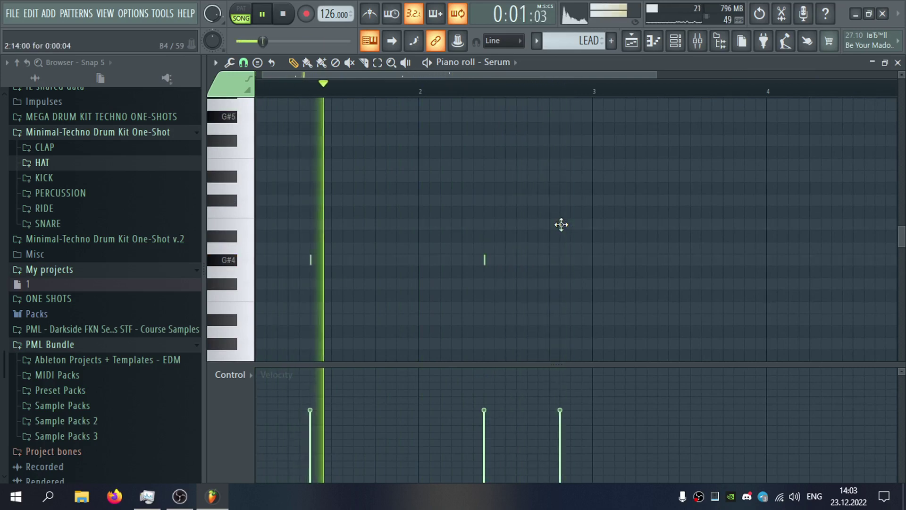
pyautogui.rightClick(561, 223)
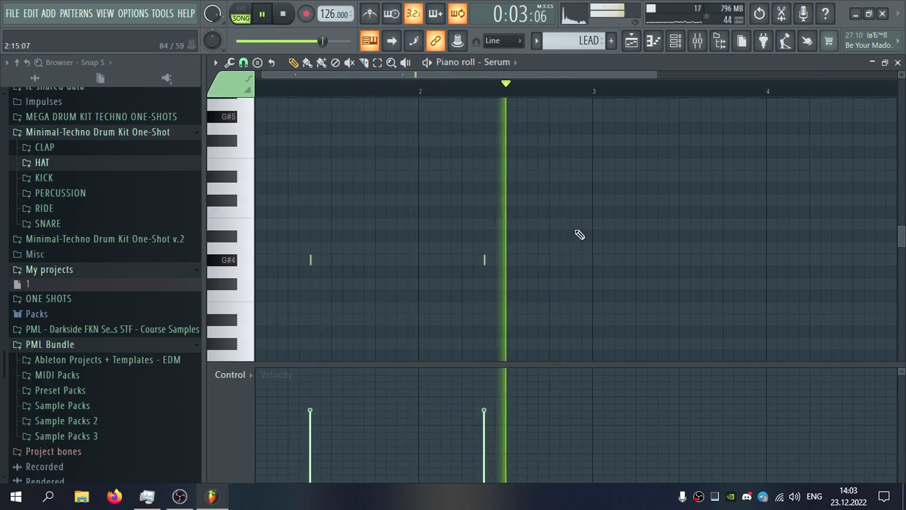
pyautogui.click(576, 227)
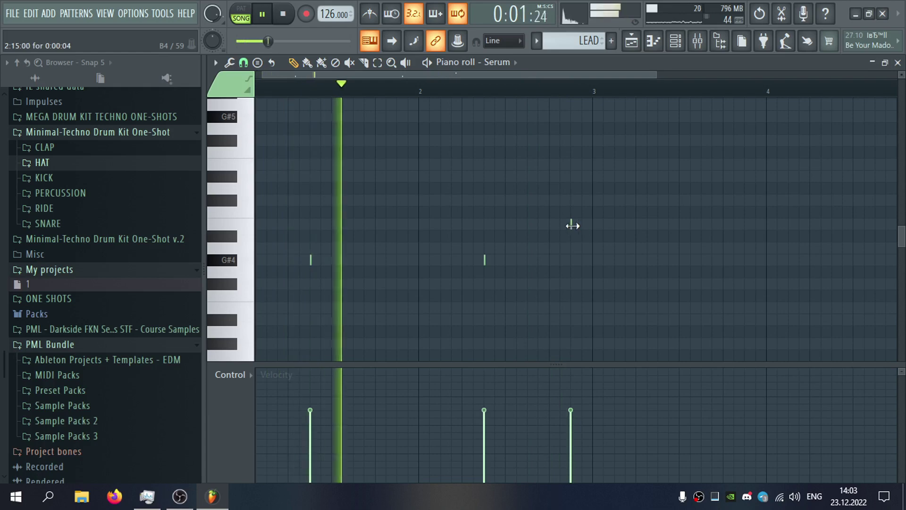
# Create a new pattern named LEAD and place its clip at bar 1 on Track 10 of the playlist.
pyautogui.press('F5')
pyautogui.click(629, 158)
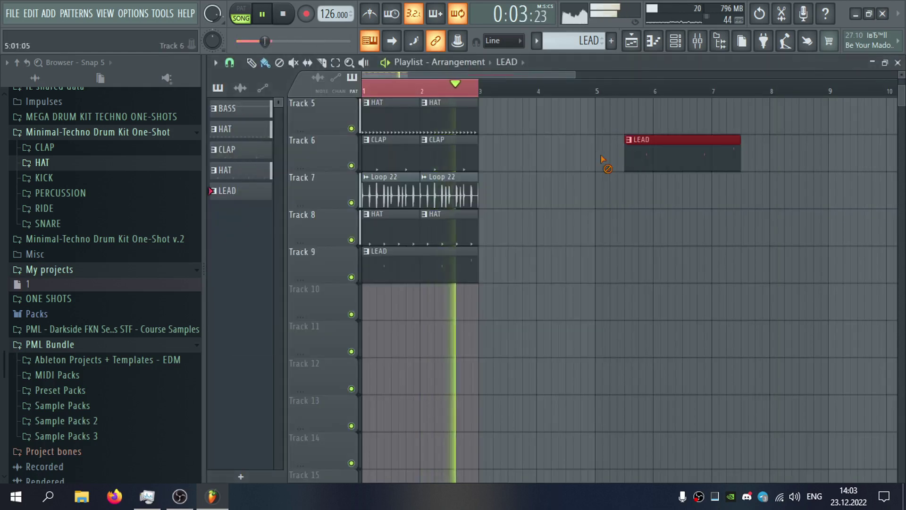
pyautogui.rightClick(630, 158)
pyautogui.click(611, 41)
pyautogui.write('LEAD')
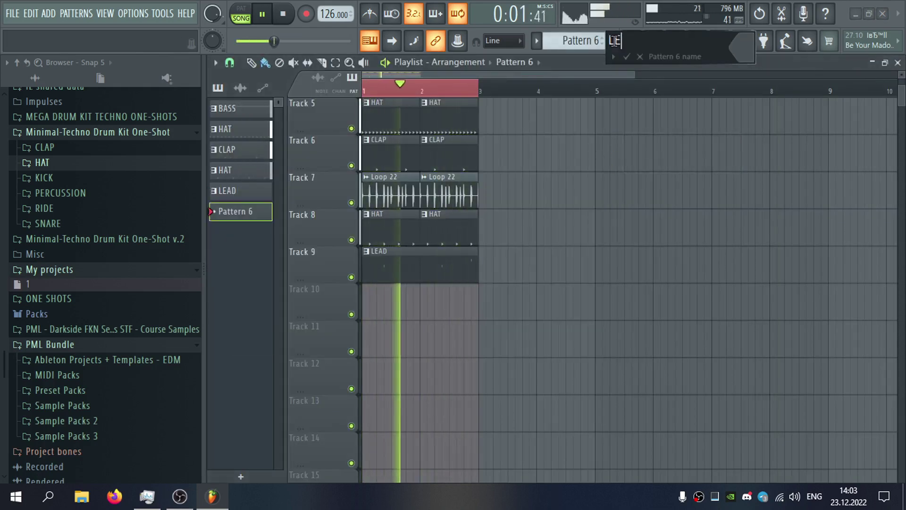
pyautogui.press('Return')
pyautogui.click(371, 297)
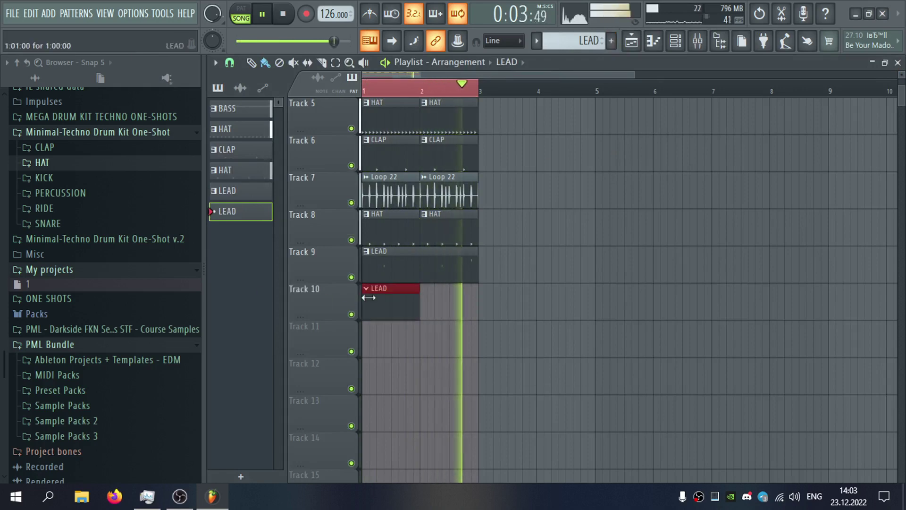
# Clone the Serum channel in the channel rack and close the clone's plugin window.
pyautogui.press('F6')
pyautogui.rightClick(446, 300)
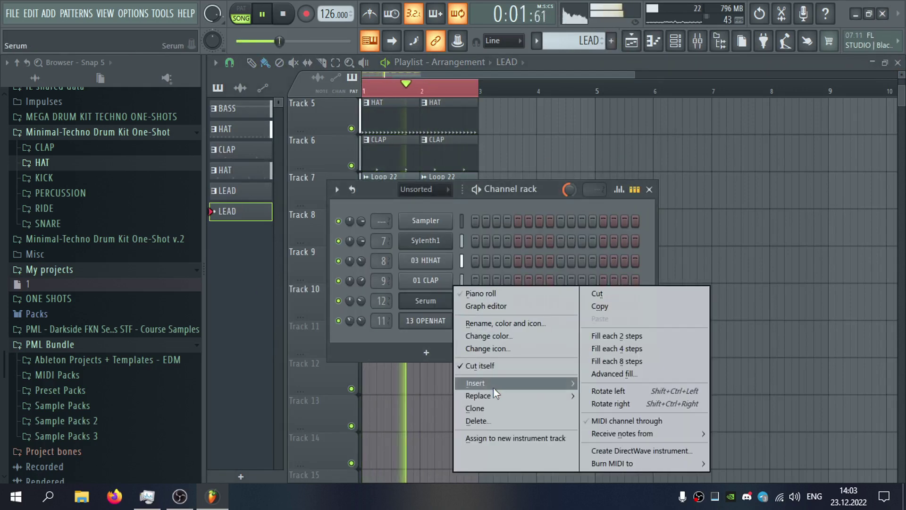
pyautogui.click(493, 408)
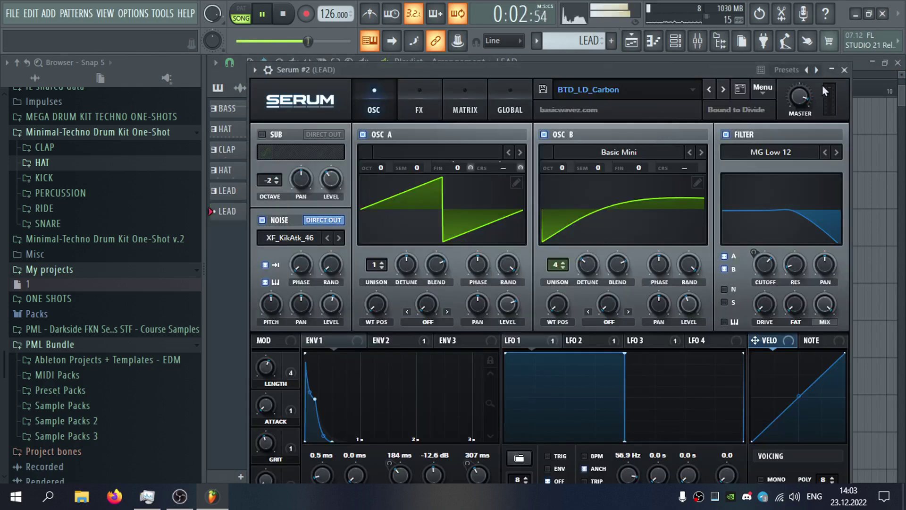
pyautogui.click(834, 72)
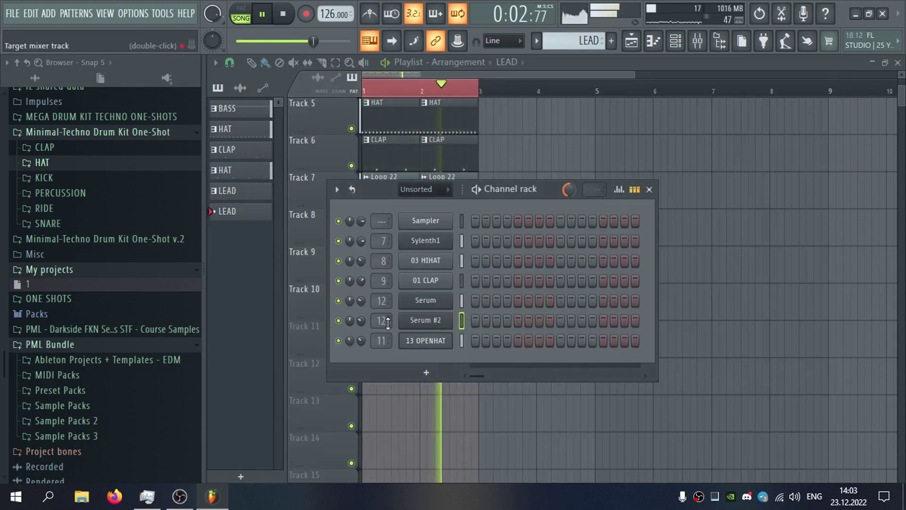
# Route the Serum #2 channel to mixer track 13 and name that mixer track LEAD.
pyautogui.moveTo(391, 324); pyautogui.dragTo(391, 320)
pyautogui.press('F9')
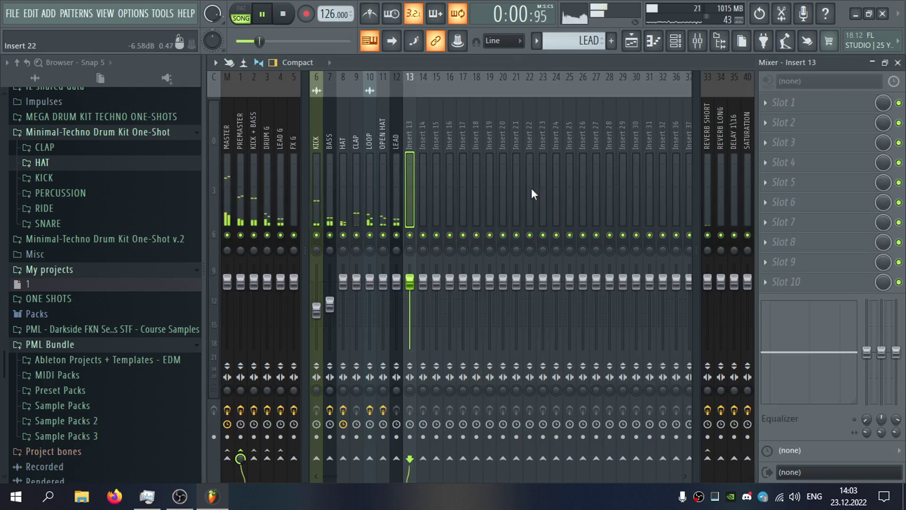
pyautogui.press('F2')
pyautogui.write('LAEA')
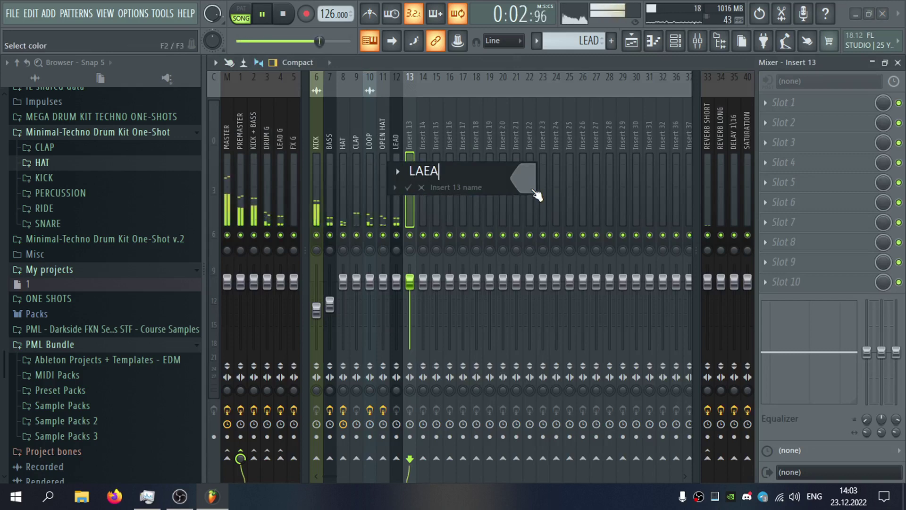
pyautogui.write('D')
pyautogui.press('Return')
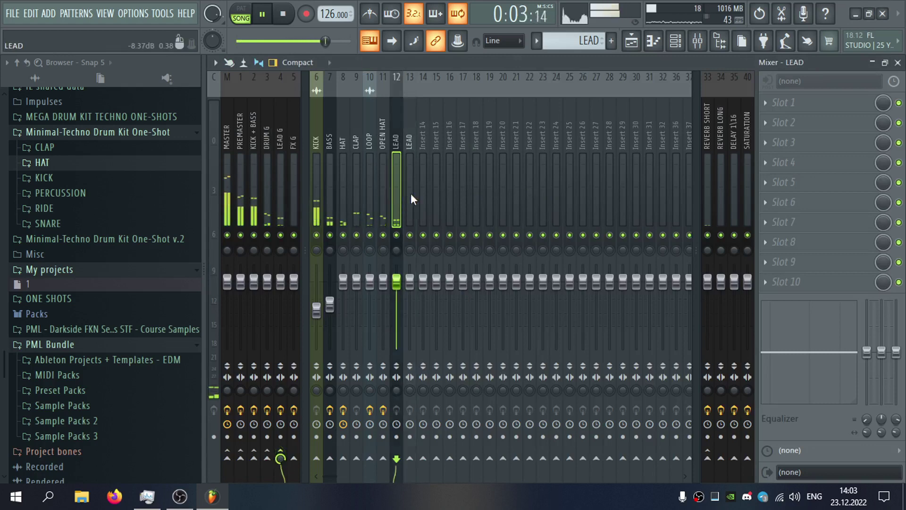
pyautogui.click(897, 62)
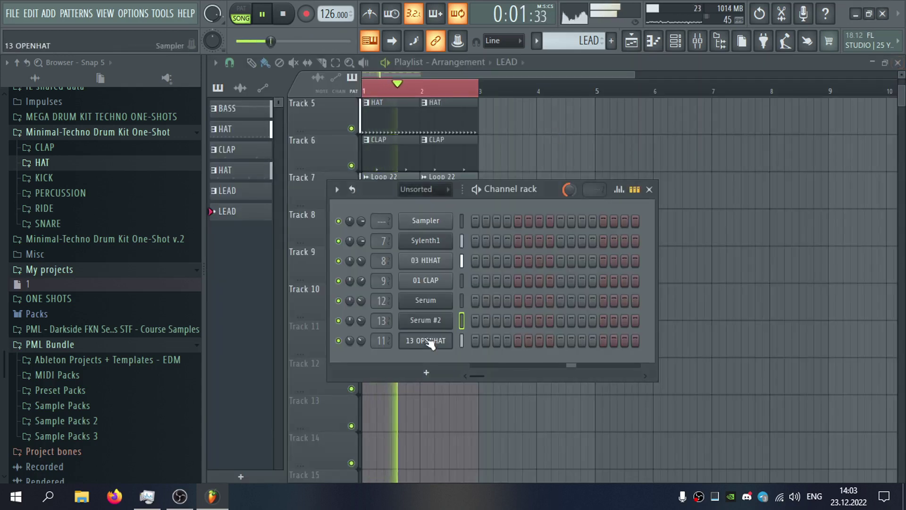
# Audition the lead presets in Serum #2 and load BTD_LD_Destiny.
pyautogui.click(442, 333)
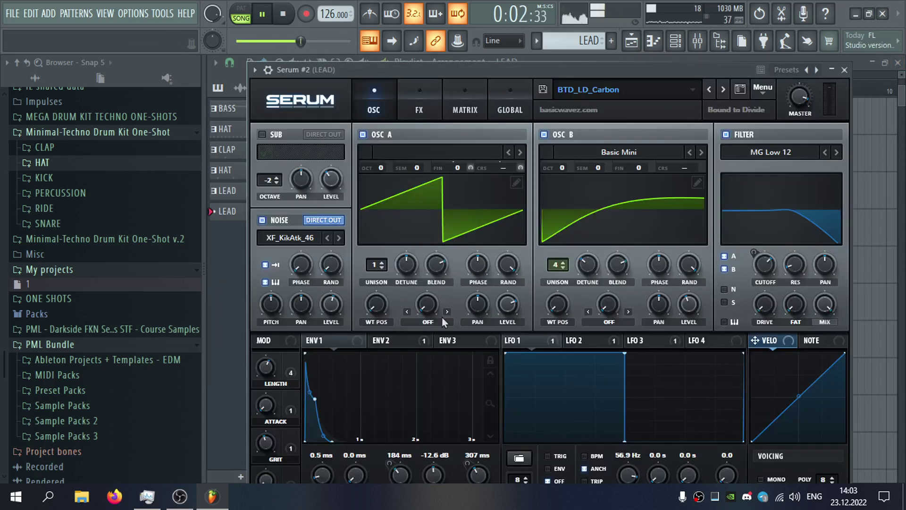
pyautogui.click(722, 90)
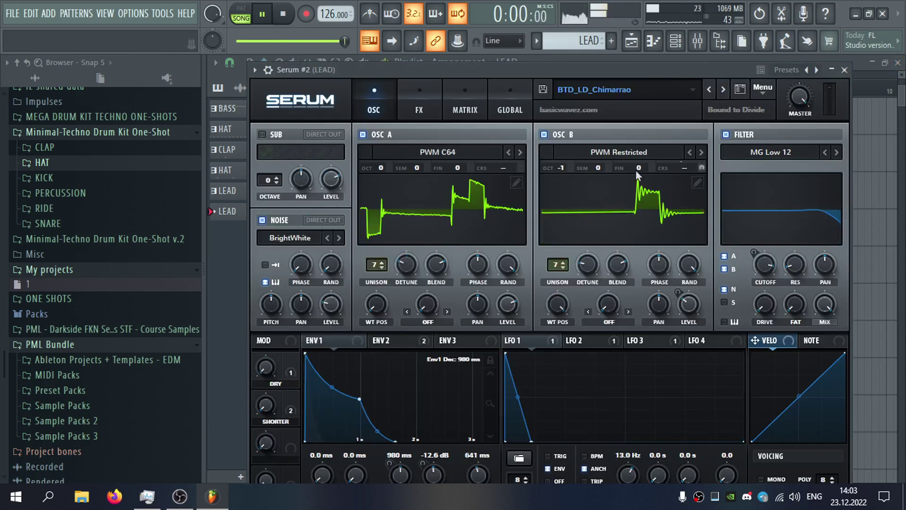
pyautogui.click(269, 71)
pyautogui.click(325, 97)
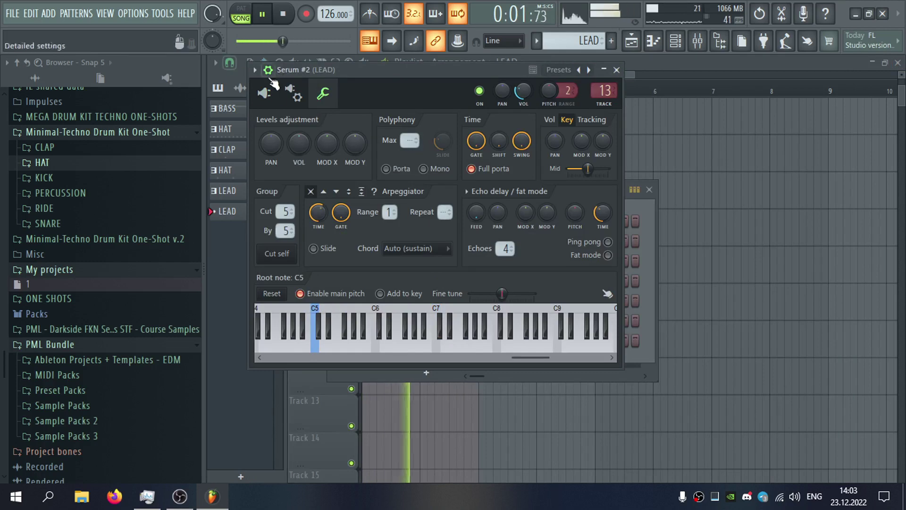
pyautogui.click(265, 90)
pyautogui.click(722, 120)
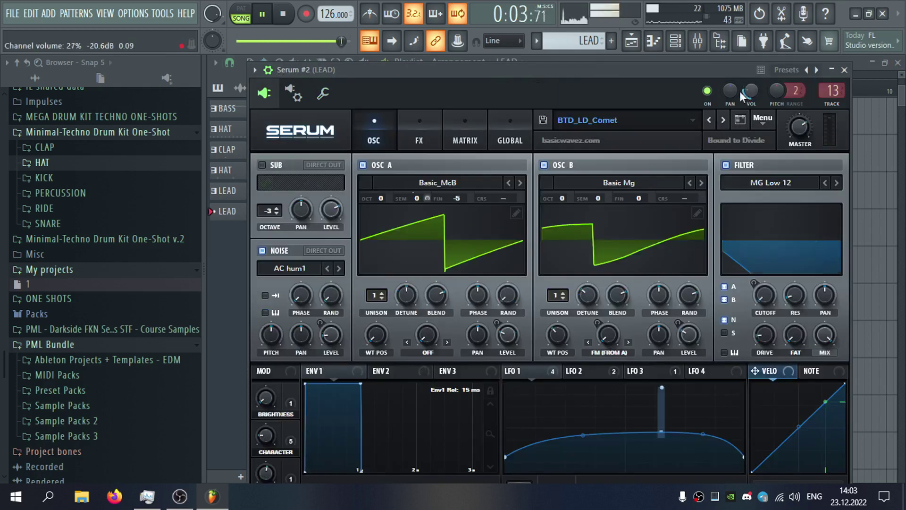
pyautogui.click(722, 122)
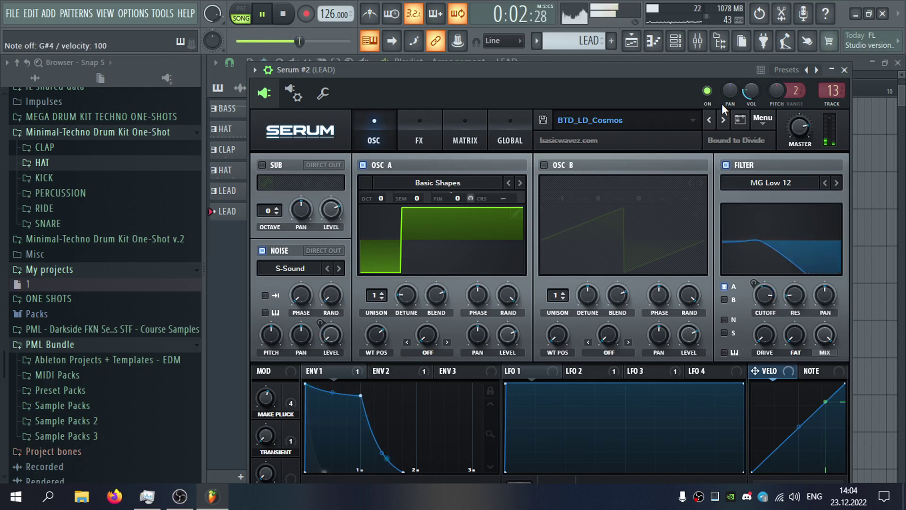
pyautogui.click(720, 122)
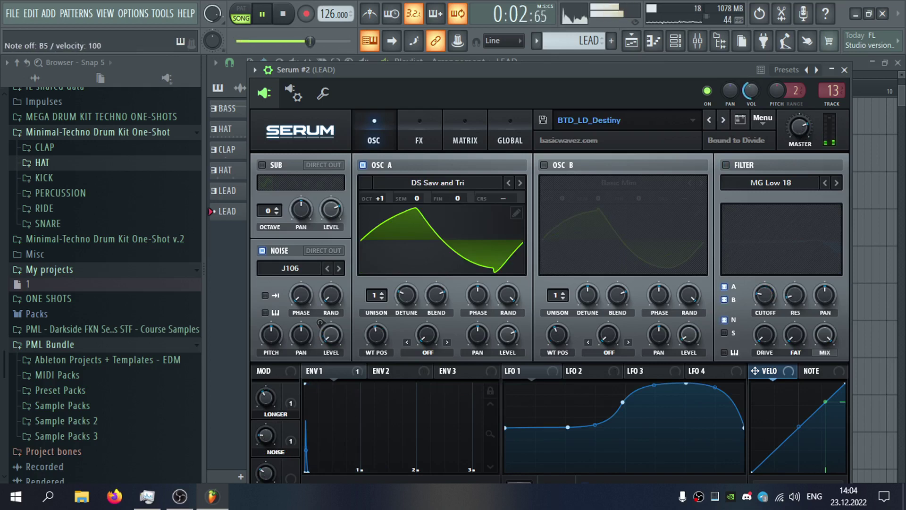
# Set the root note of Serum #2 to C4 in its channel settings and close the plugin window.
pyautogui.click(323, 93)
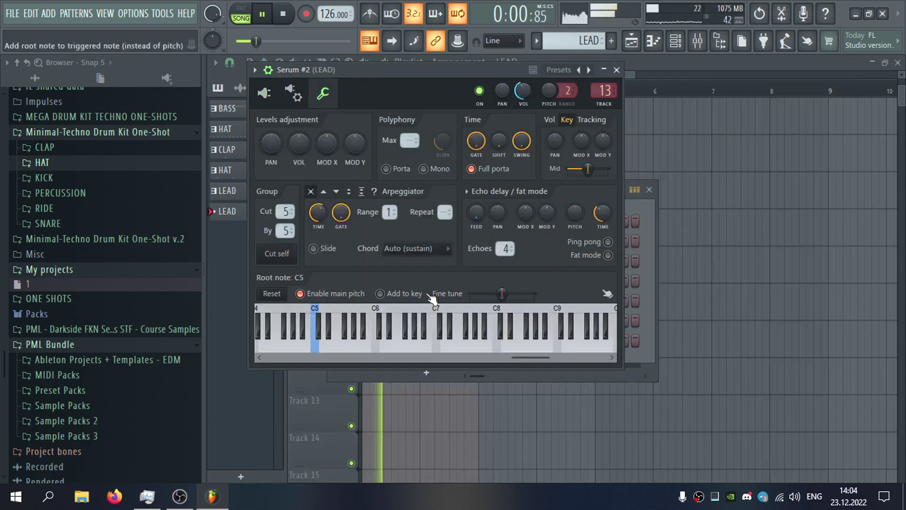
pyautogui.moveTo(527, 360); pyautogui.dragTo(465, 360)
pyautogui.rightClick(425, 325)
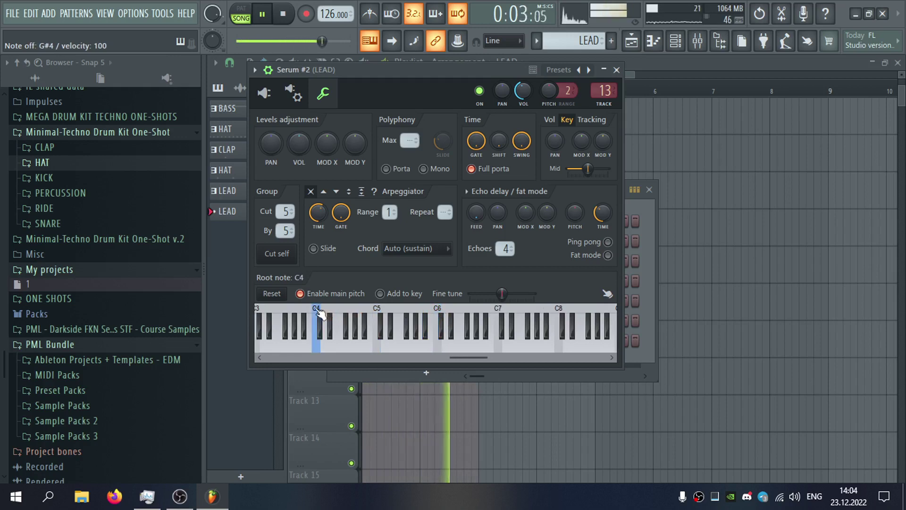
pyautogui.click(617, 70)
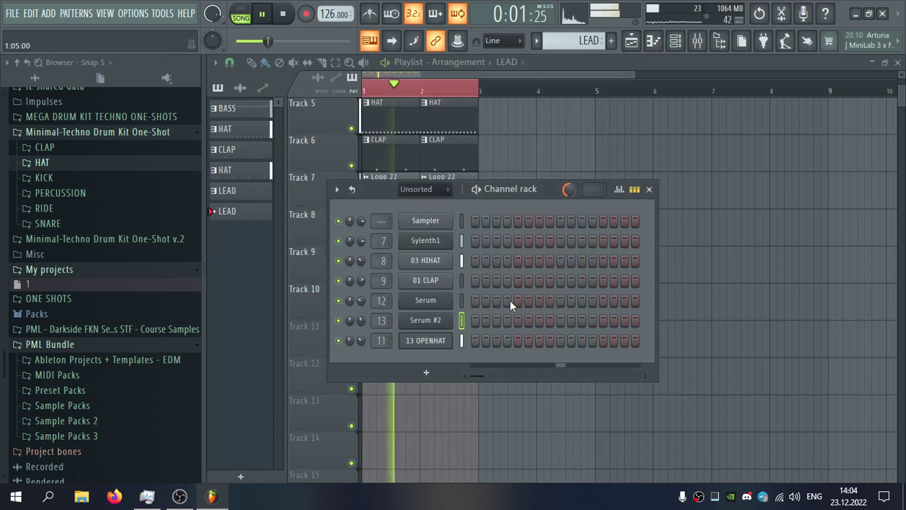
# Add G#4 notes on the second step of bars 1 and 2 for Serum #2 and lengthen them to 0:00:09.
pyautogui.rightClick(454, 290)
pyautogui.click(477, 294)
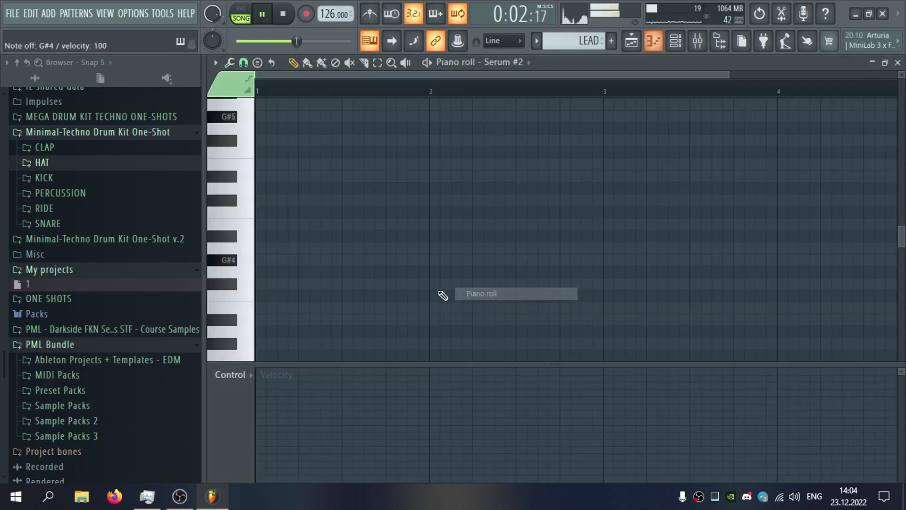
pyautogui.click(443, 260)
pyautogui.hotkey('ctrl', 'a')
pyautogui.scroll(4, 175, 287)
pyautogui.scroll(5, 278, 286)
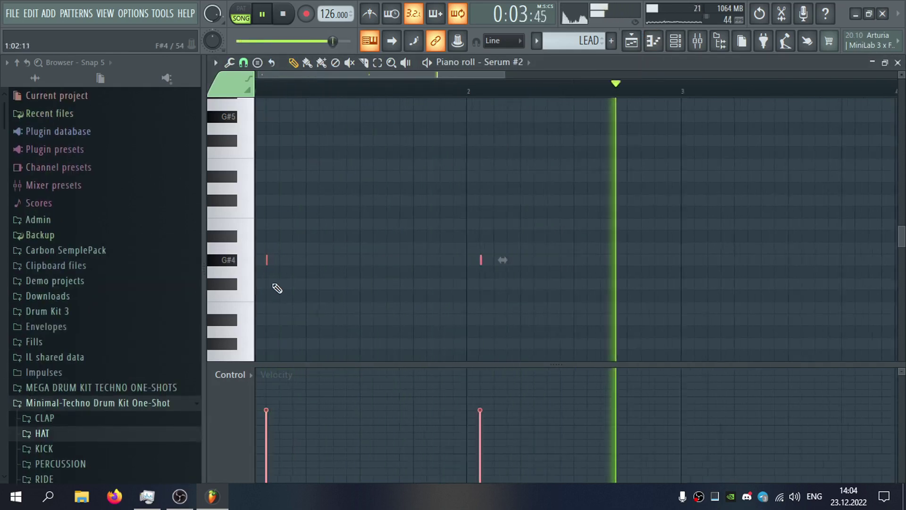
pyautogui.moveTo(270, 259); pyautogui.dragTo(279, 264)
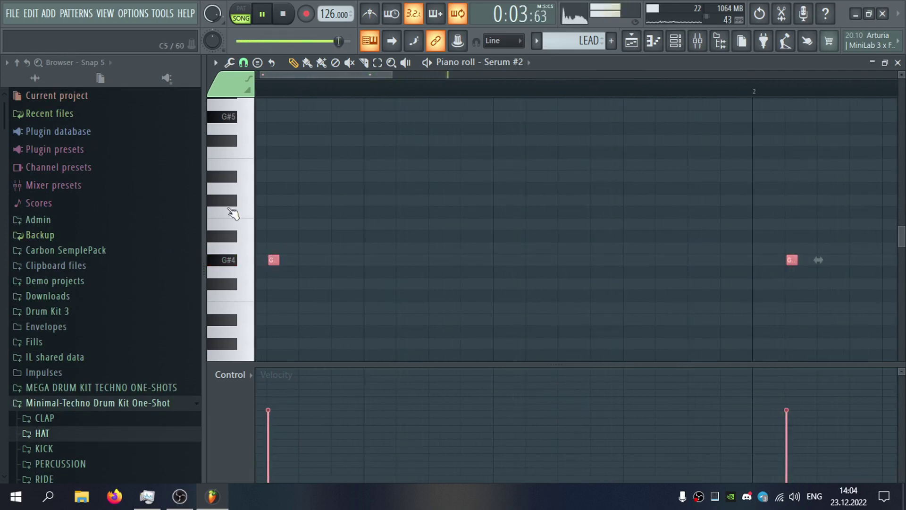
pyautogui.scroll(-2, 228, 222)
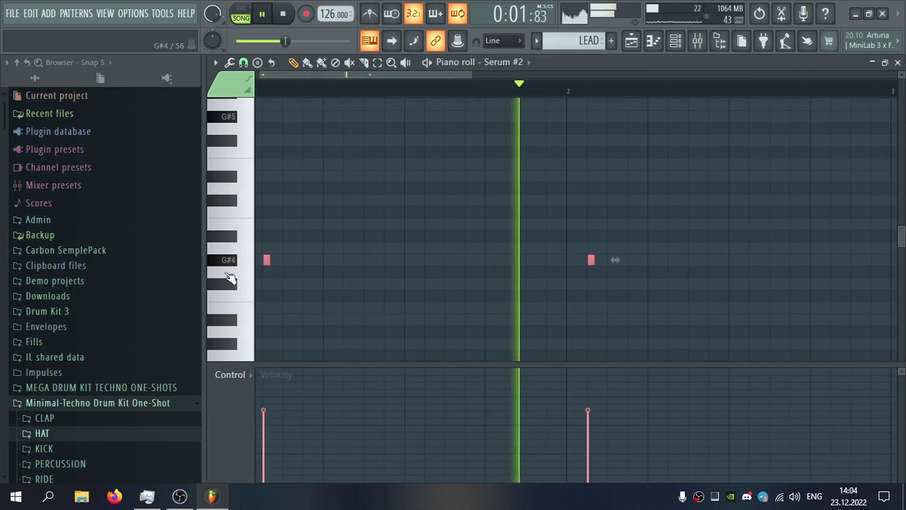
pyautogui.scroll(-3, 231, 272)
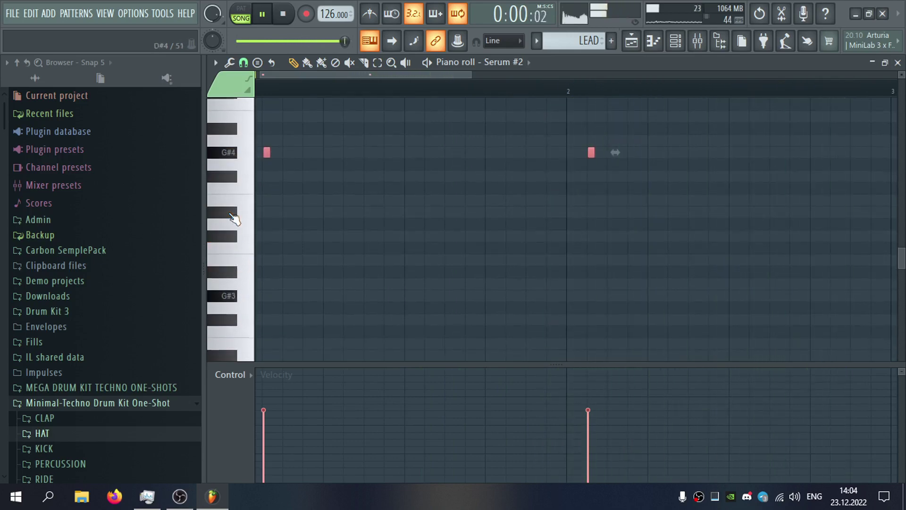
pyautogui.click(326, 200)
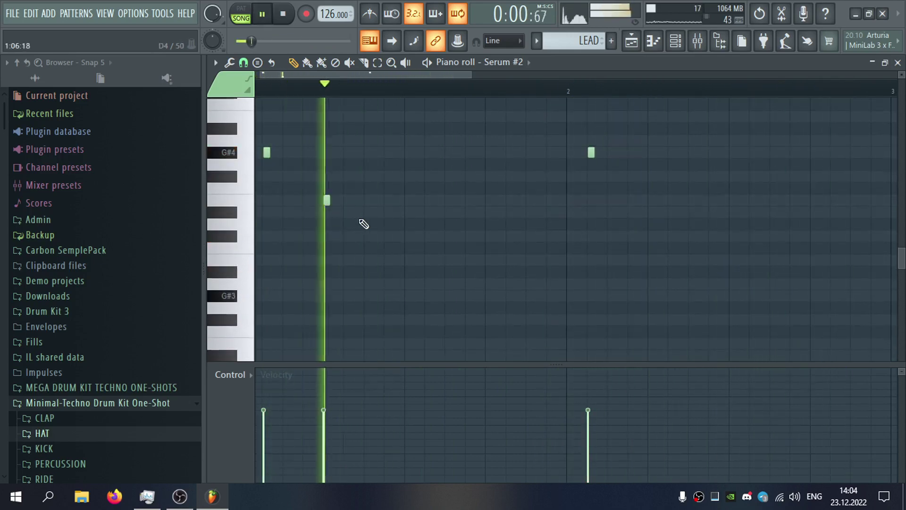
pyautogui.moveTo(328, 201); pyautogui.dragTo(349, 220)
pyautogui.rightClick(348, 223)
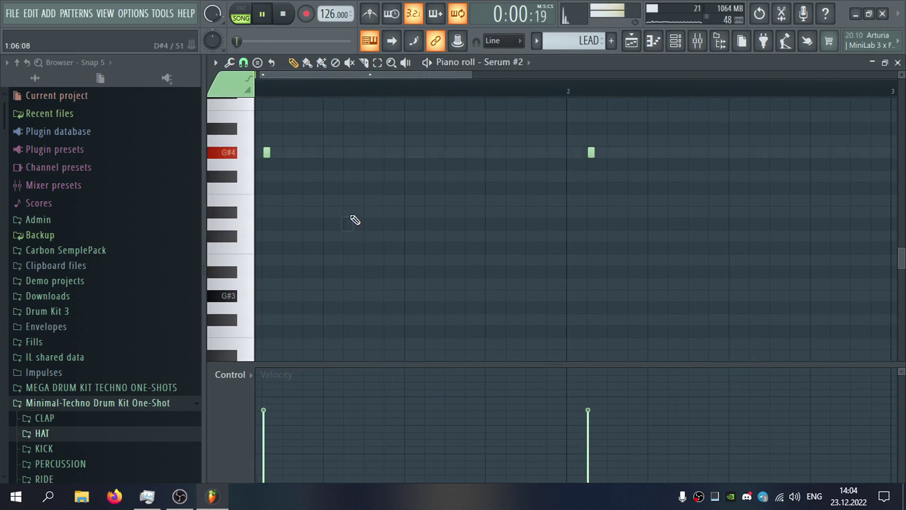
# Add D#4 notes of length 0:00:09 on the seventh step of bars 1 and 2, then close the channel rack.
pyautogui.click(367, 212)
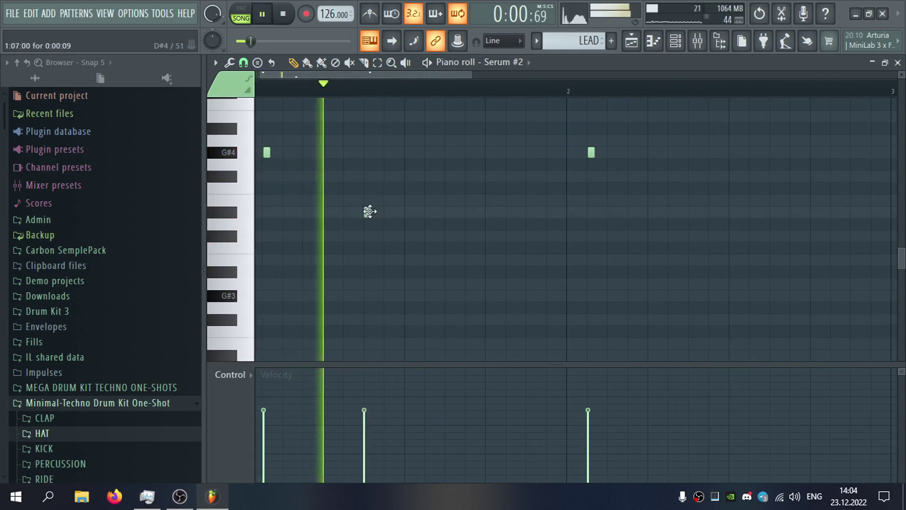
pyautogui.click(689, 212)
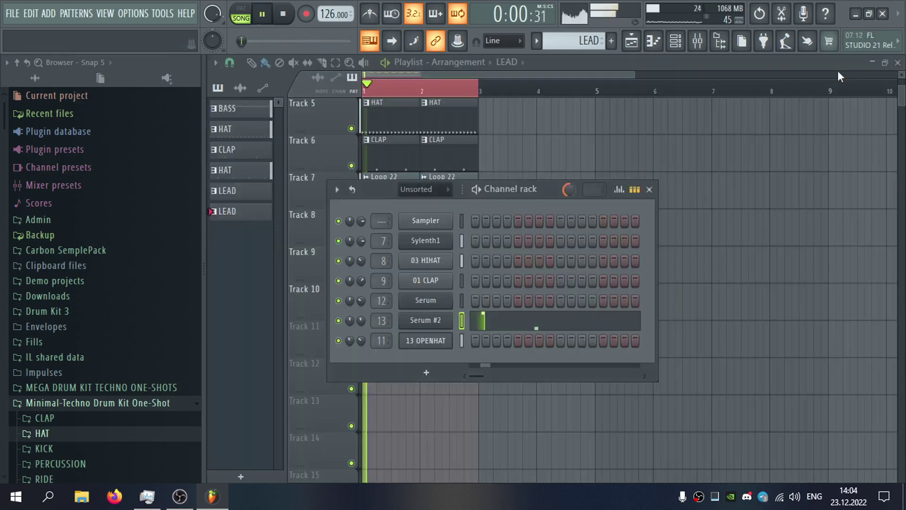
pyautogui.click(649, 189)
# Open the first LEAD pattern on Track 9 and delete the B4 note near the end of bar 2.
pyautogui.doubleClick(390, 259)
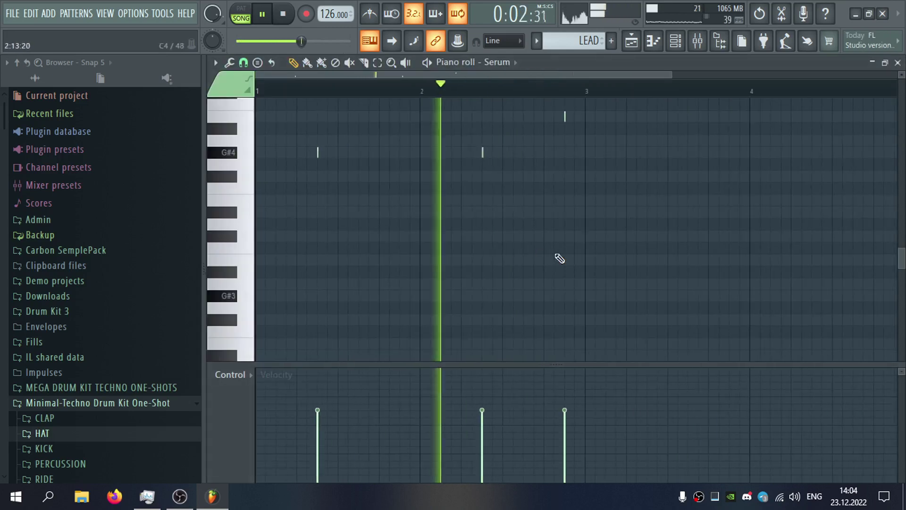
pyautogui.scroll(3, 576, 246)
pyautogui.rightClick(564, 188)
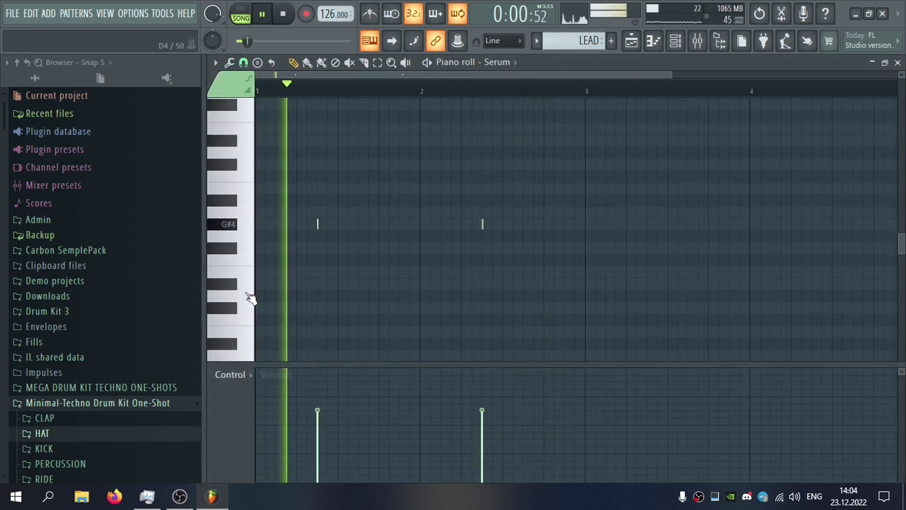
# Add a B4 note on the ninth step and an A4 note on the fifteenth step of bar 2 in the Serum lead, and close the piano roll.
pyautogui.click(238, 194)
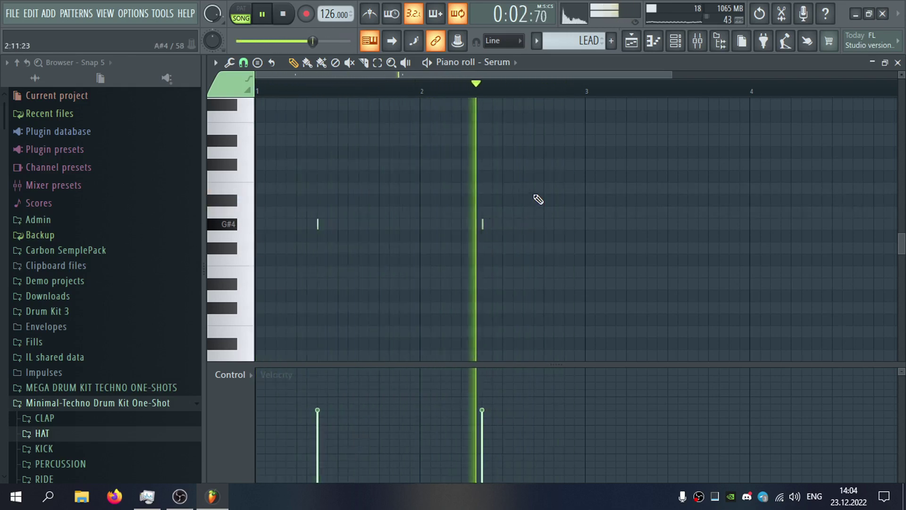
pyautogui.click(504, 188)
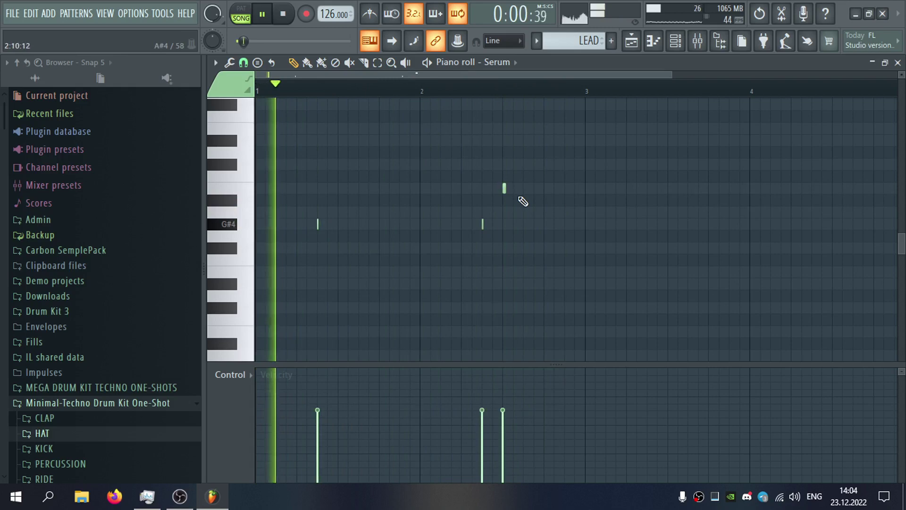
pyautogui.click(566, 212)
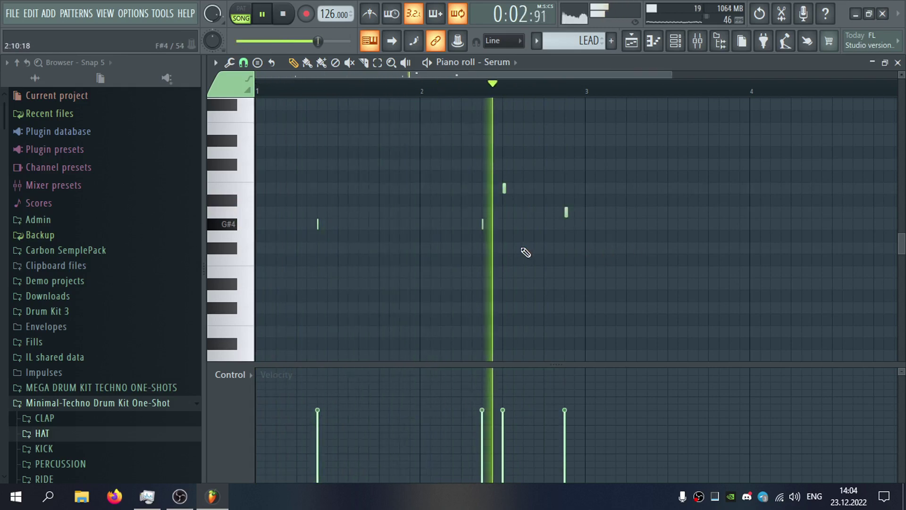
pyautogui.click(897, 64)
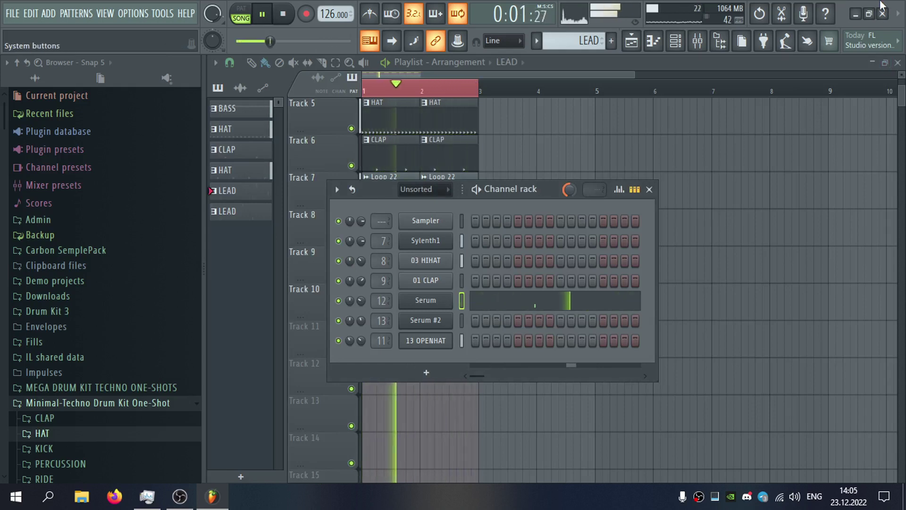
pyautogui.click(571, 298)
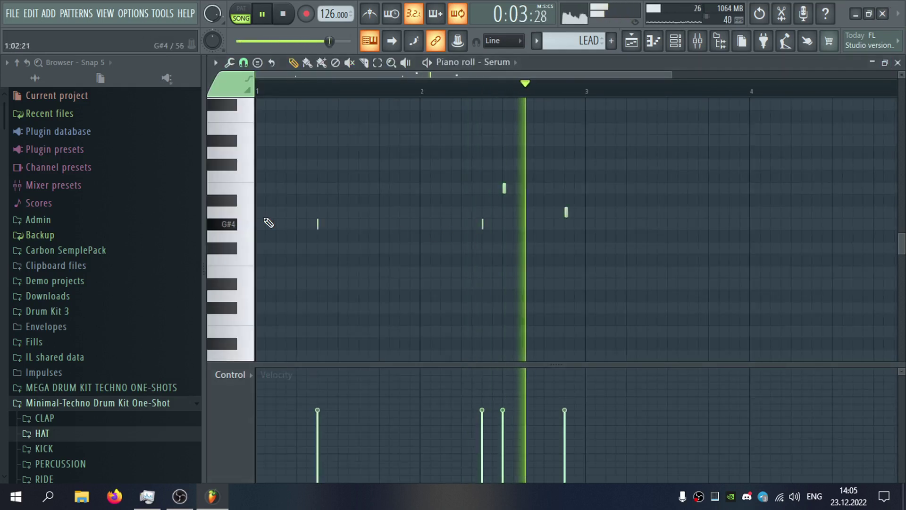
pyautogui.click(897, 63)
# Create a new pattern named PAD and place it at bar 1 of Track 11.
pyautogui.press('F6')
pyautogui.click(611, 41)
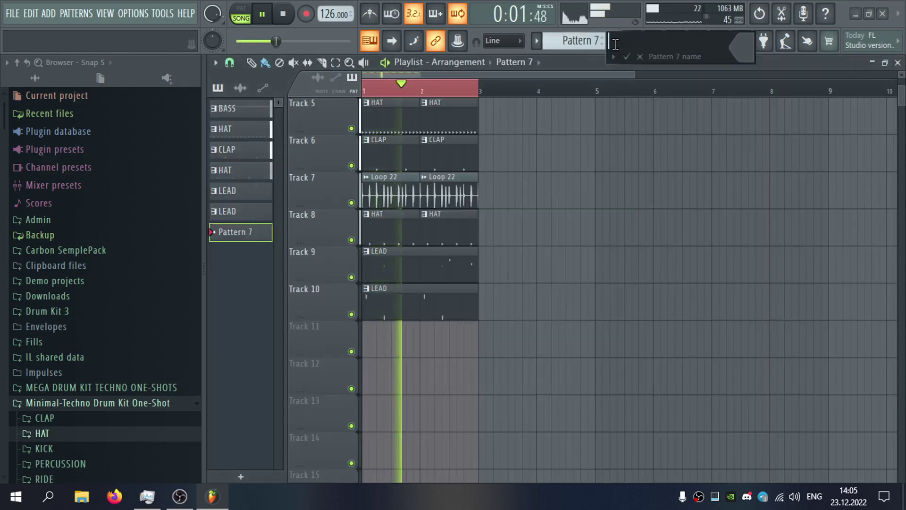
pyautogui.write('PAD')
pyautogui.press('Return')
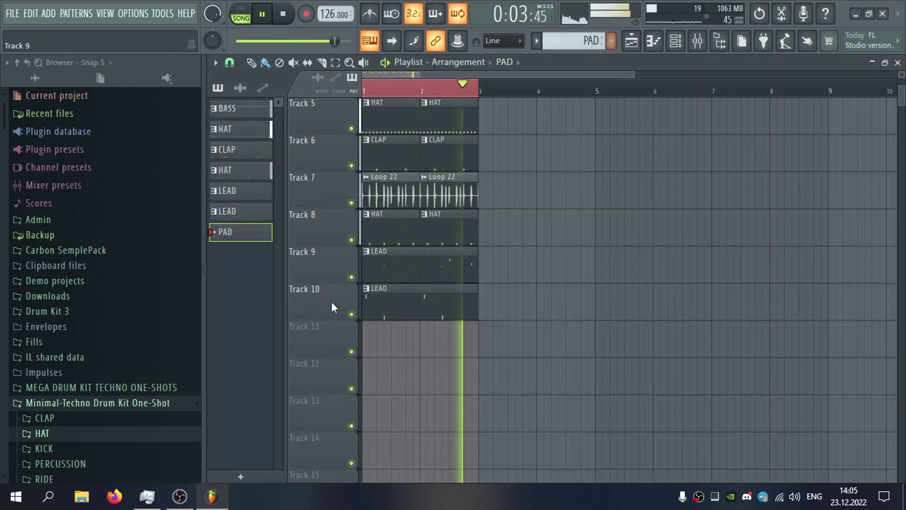
pyautogui.click(383, 339)
# Insert a new Serum instrument channel next to the 13 OPENHAT channel in the channel rack.
pyautogui.press('F6')
pyautogui.rightClick(424, 339)
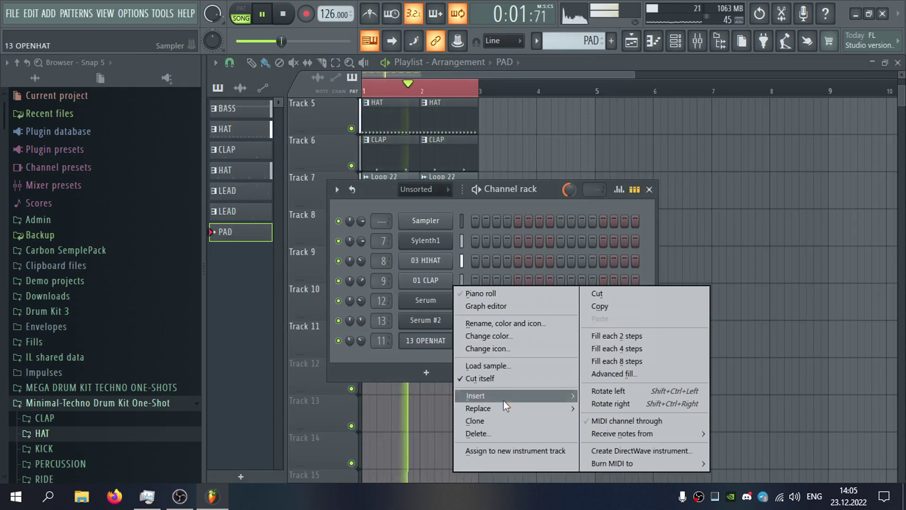
pyautogui.moveTo(503, 397)
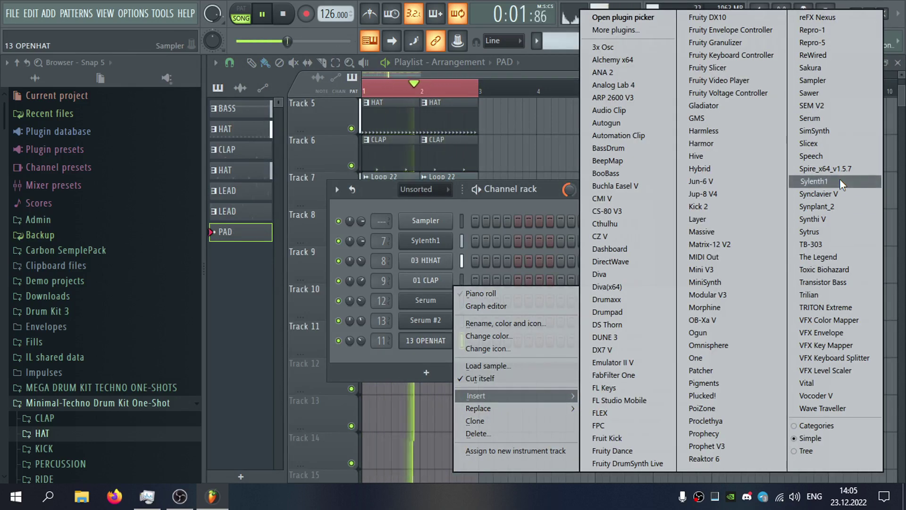
pyautogui.click(824, 124)
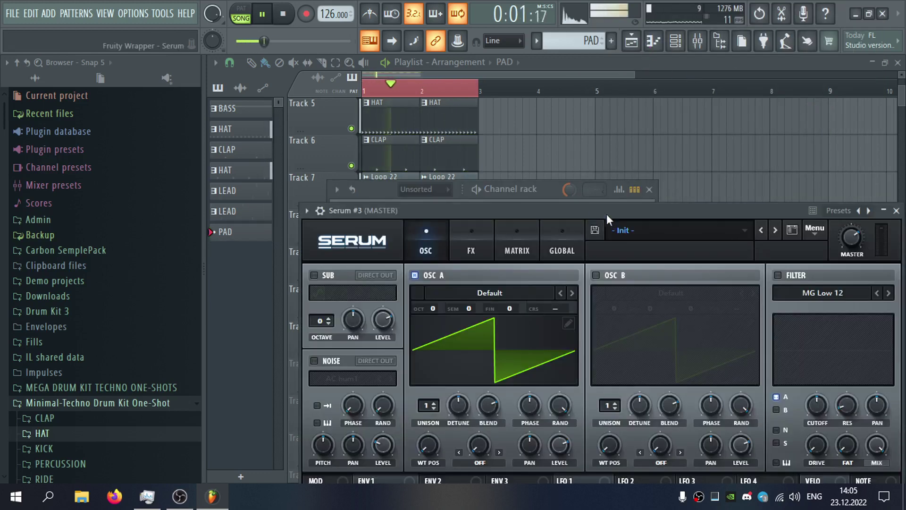
# Narrow the browser and reposition the Serum #3 window so that its controls are fully visible.
pyautogui.moveTo(607, 214); pyautogui.dragTo(329, 81)
pyautogui.click(201, 112)
pyautogui.moveTo(205, 115); pyautogui.dragTo(115, 114)
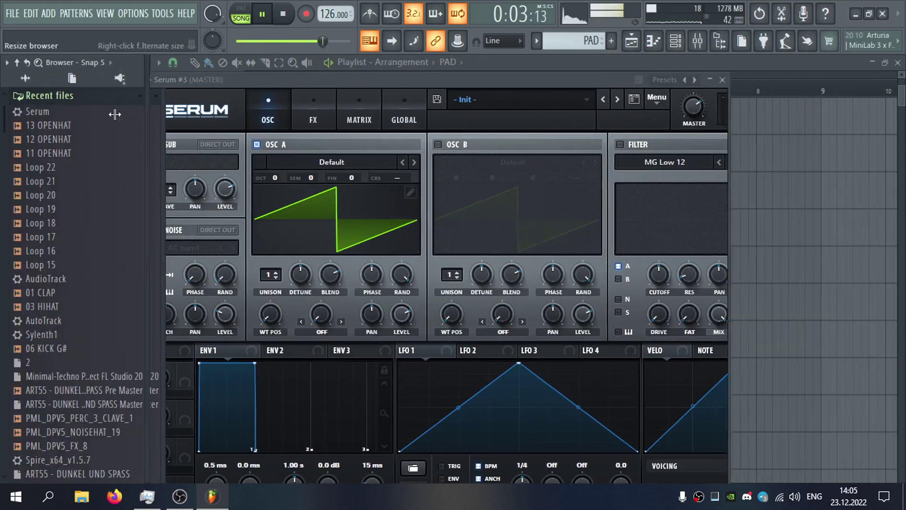
pyautogui.moveTo(236, 82); pyautogui.dragTo(387, 79)
# Load the preset BTD_PD_Bigbang from the Dreams Serum Presets v1.6 by Bound to Divide bank into Serum #3.
pyautogui.click(583, 115)
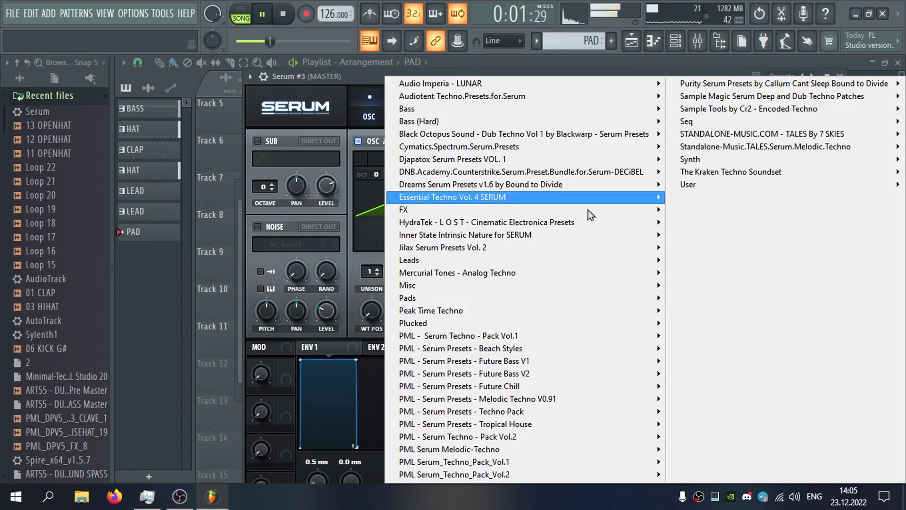
pyautogui.moveTo(578, 271)
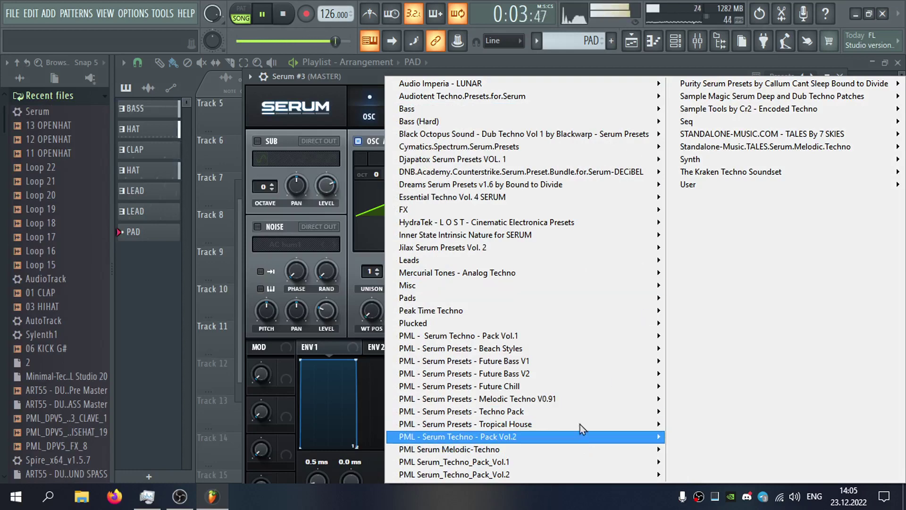
pyautogui.moveTo(520, 185)
pyautogui.click(351, 211)
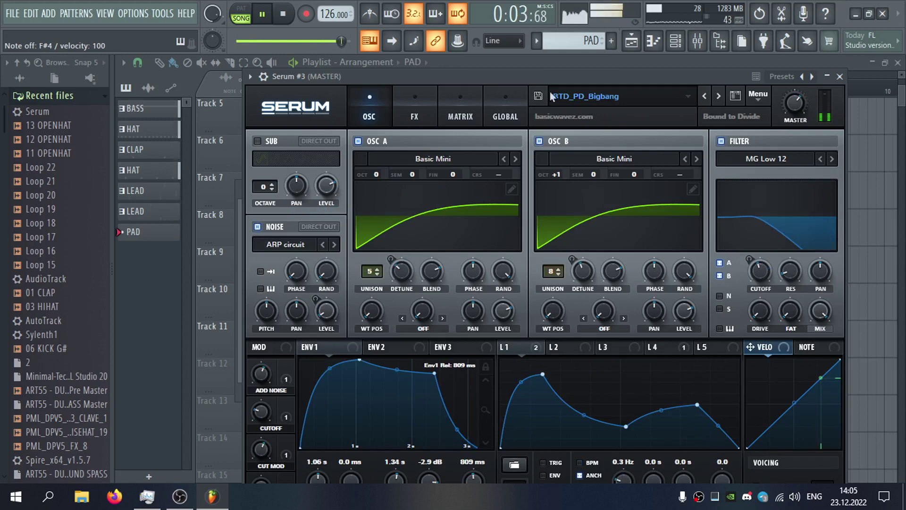
# Set the Serum #3 channel volume to about 26% and its root note to C#4 in the channel settings.
pyautogui.click(251, 77)
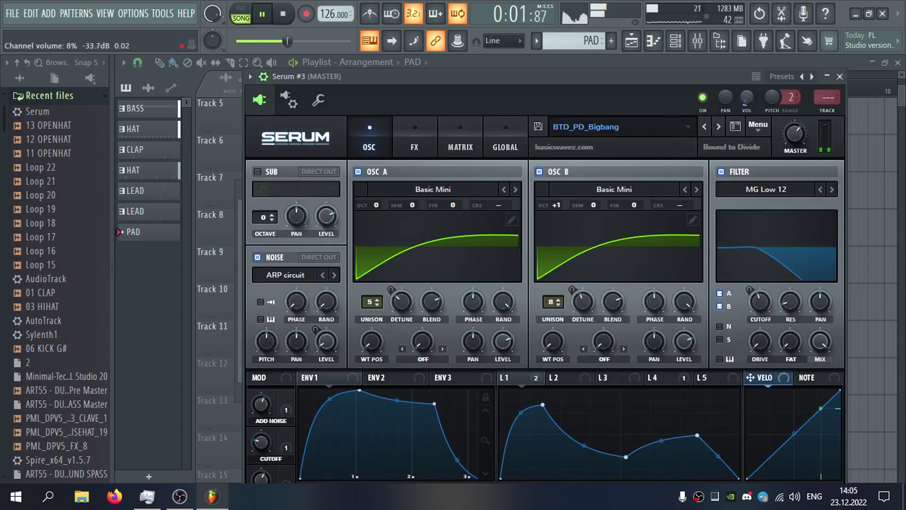
pyautogui.moveTo(749, 95); pyautogui.dragTo(750, 93)
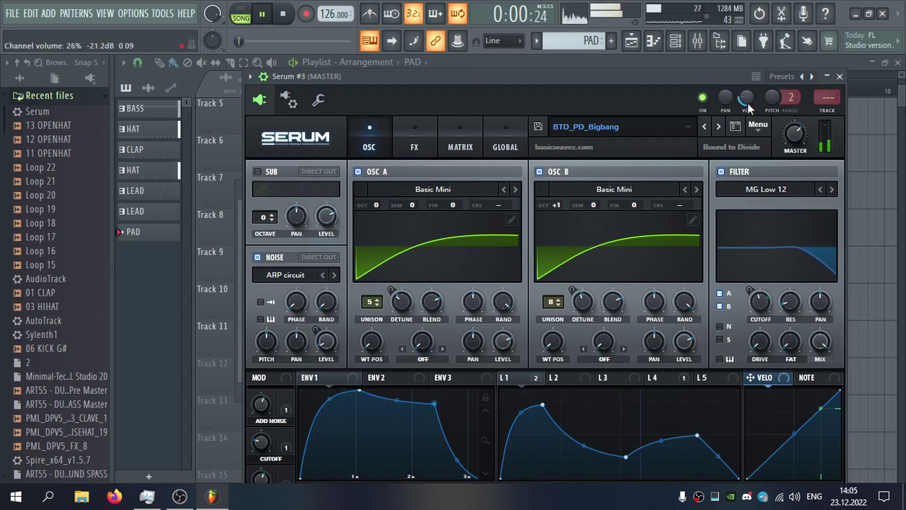
pyautogui.click(318, 100)
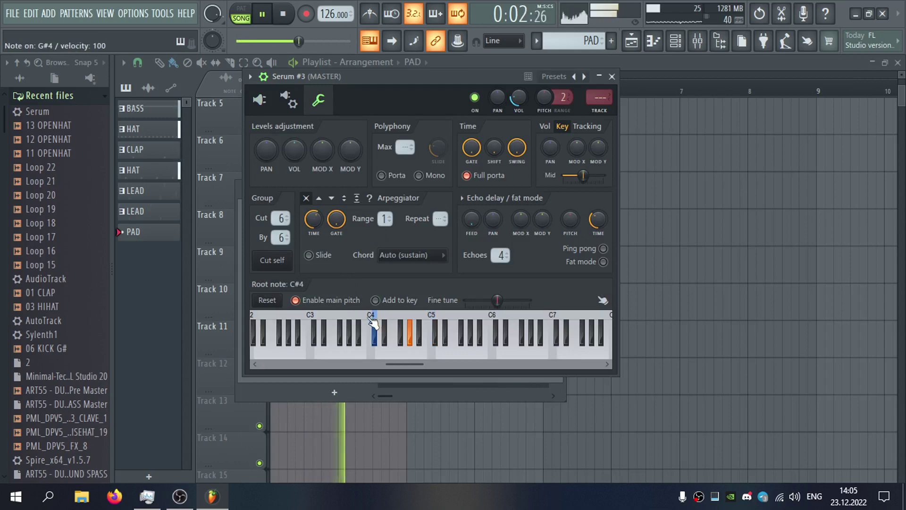
# Switch Serum #3 to the preset BTD_PD_Blackhole, set the channel volume to 27% and close the plugin window.
pyautogui.click(259, 100)
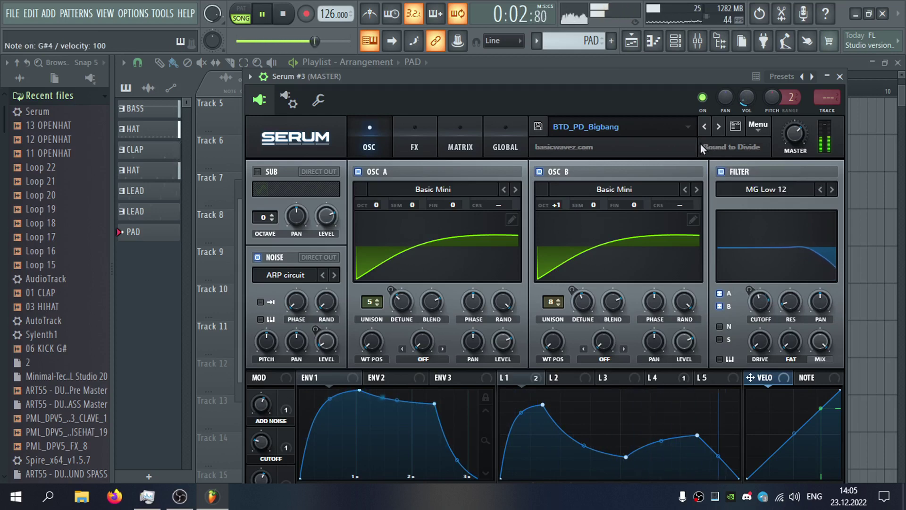
pyautogui.click(717, 127)
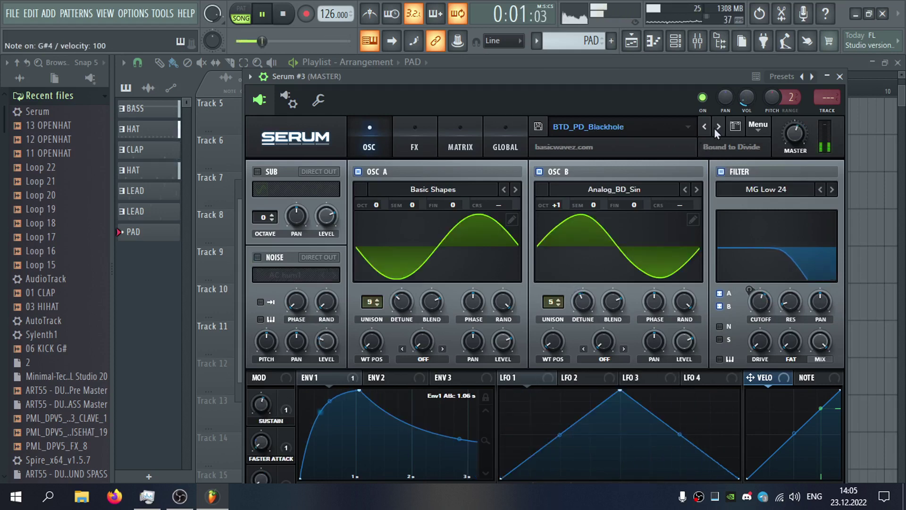
pyautogui.moveTo(746, 98); pyautogui.dragTo(746, 93)
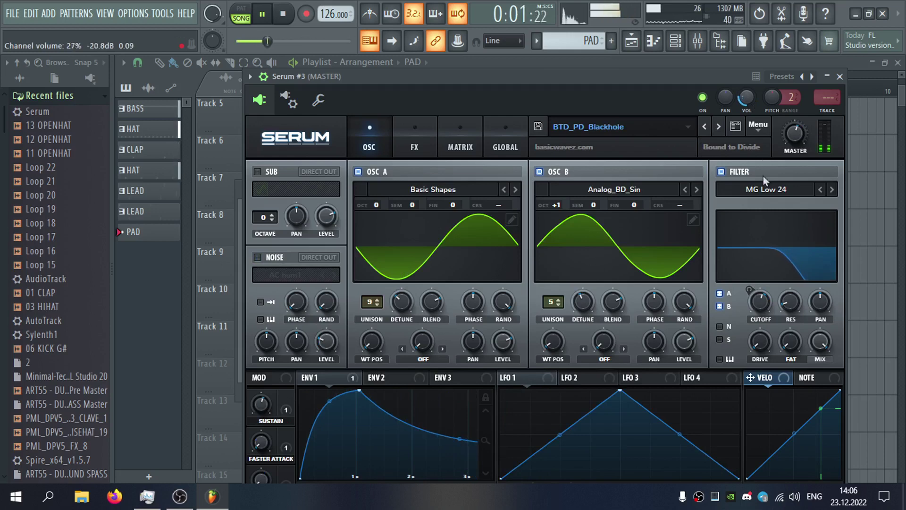
pyautogui.click(840, 76)
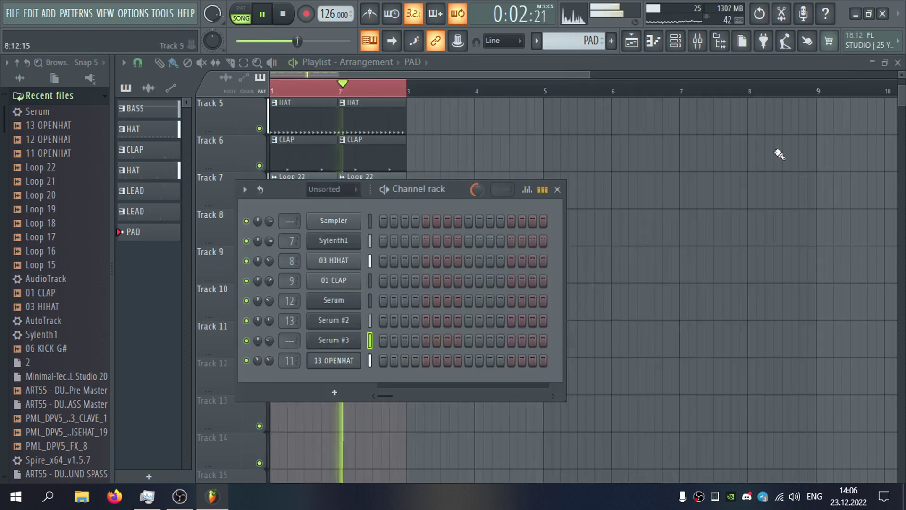
# Draw a G#4 note about two bars long from bar 1 in the Serum #3 piano roll and return to the playlist.
pyautogui.rightClick(348, 344)
pyautogui.click(370, 290)
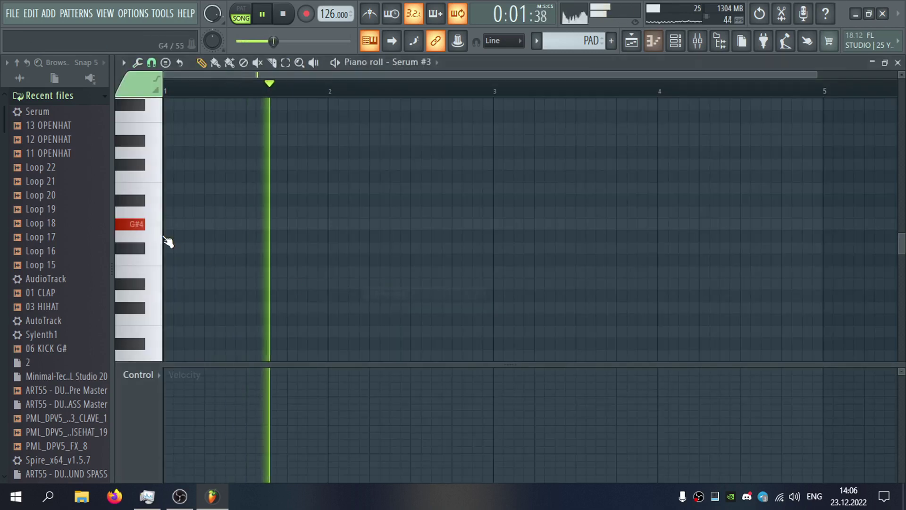
pyautogui.scroll(2, 212, 241)
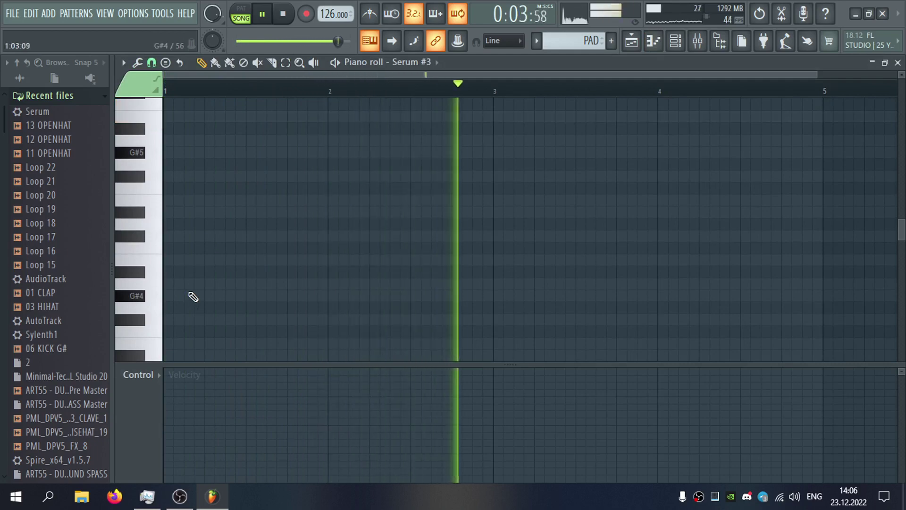
pyautogui.click(165, 296)
pyautogui.moveTo(166, 295); pyautogui.dragTo(492, 320)
pyautogui.click(897, 63)
pyautogui.click(813, 65)
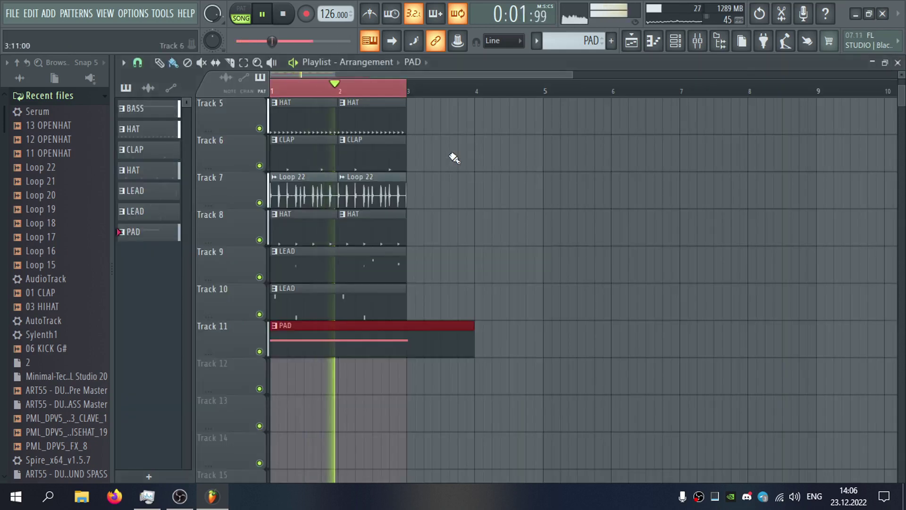
# Duplicate the HAT, CLAP, Loop 22 and LEAD clips on Tracks 5 to 10 to fill bars 1 to 8.
pyautogui.scroll(-3, 475, 187)
pyautogui.scroll(2, 430, 183)
pyautogui.moveTo(444, 185); pyautogui.dragTo(281, 375)
pyautogui.moveTo(303, 304); pyautogui.dragTo(409, 297)
pyautogui.moveTo(542, 182); pyautogui.dragTo(506, 329)
pyautogui.scroll(3, 376, 208)
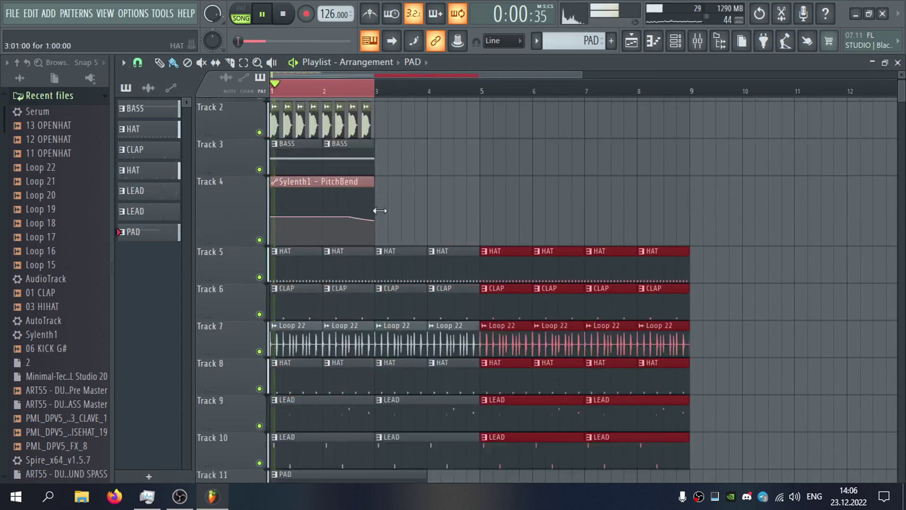
# Extend the Pro-Q 3 frequency automation clip on Track 1 to eight bars, with its last point at the end.
pyautogui.scroll(2, 283, 156)
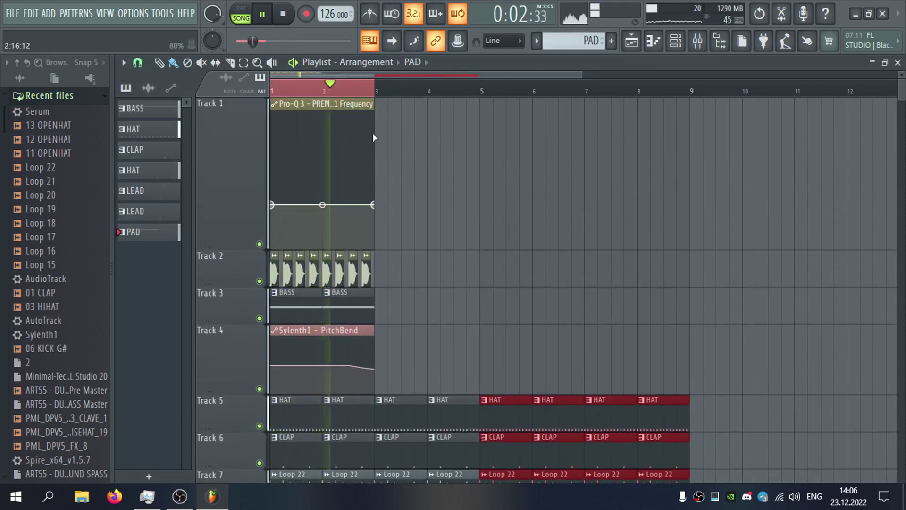
pyautogui.moveTo(375, 127); pyautogui.dragTo(687, 128)
pyautogui.moveTo(375, 205); pyautogui.dragTo(687, 203)
# Duplicate the kick, BASS and Sylenth1 PitchBend clips on Tracks 2 to 4 to fill bars 1 to 8.
pyautogui.scroll(-1, 620, 250)
pyautogui.moveTo(454, 266); pyautogui.dragTo(277, 364)
pyautogui.moveTo(290, 310); pyautogui.dragTo(372, 311)
pyautogui.moveTo(505, 253); pyautogui.dragTo(451, 309)
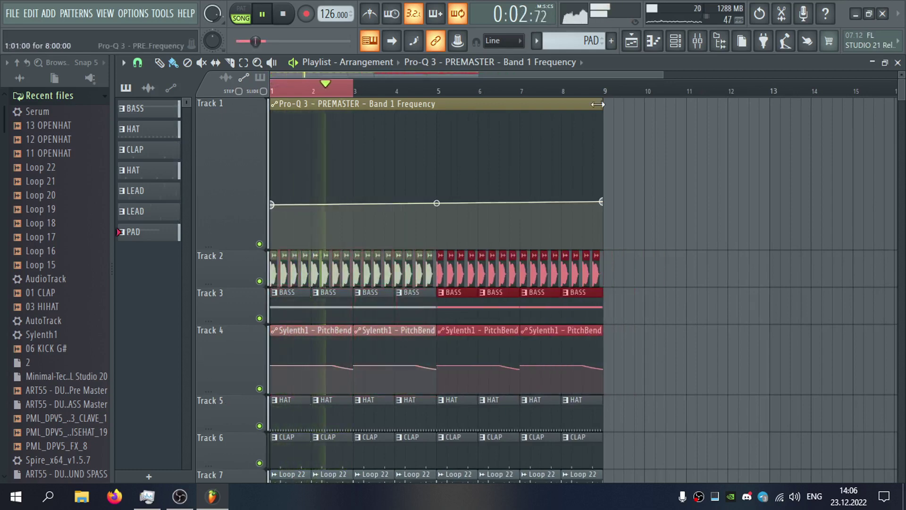
# Set the playlist loop region to span bars 1 to 8 and clear the clip selection.
pyautogui.moveTo(604, 91); pyautogui.dragTo(253, 127)
pyautogui.scroll(-3, 643, 351)
pyautogui.keyDown('ctrl'); pyautogui.click(645, 352); pyautogui.keyUp('ctrl')
pyautogui.scroll(-5, 776, 330)
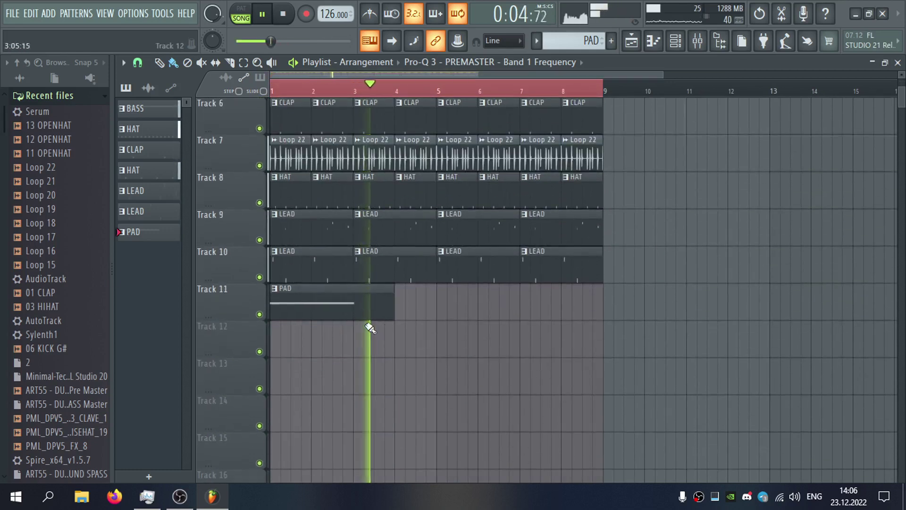
# Open the PAD pattern on Track 11, set its G#4 note's length to 1:15:09 and duplicate the note at bar 3.
pyautogui.doubleClick(359, 307)
pyautogui.moveTo(266, 94); pyautogui.dragTo(6, 106)
pyautogui.scroll(-1, 427, 246)
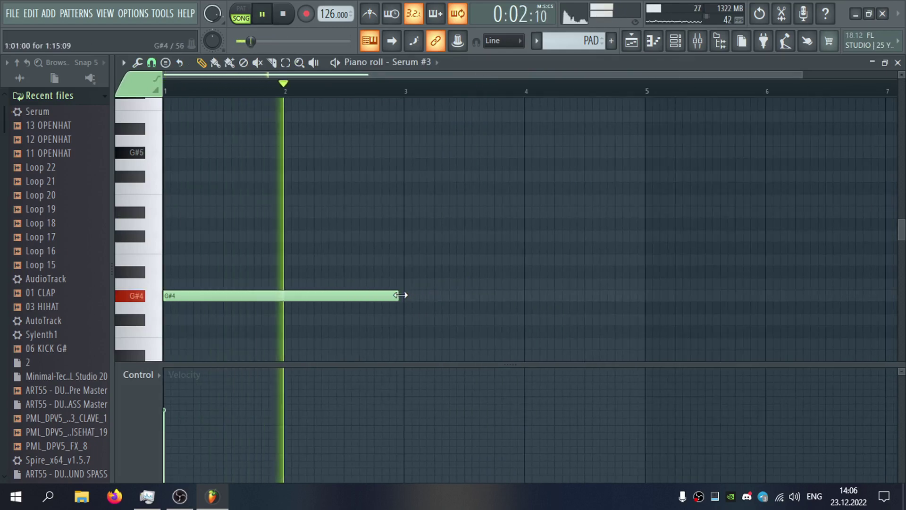
pyautogui.hotkey('ctrl', 'b')
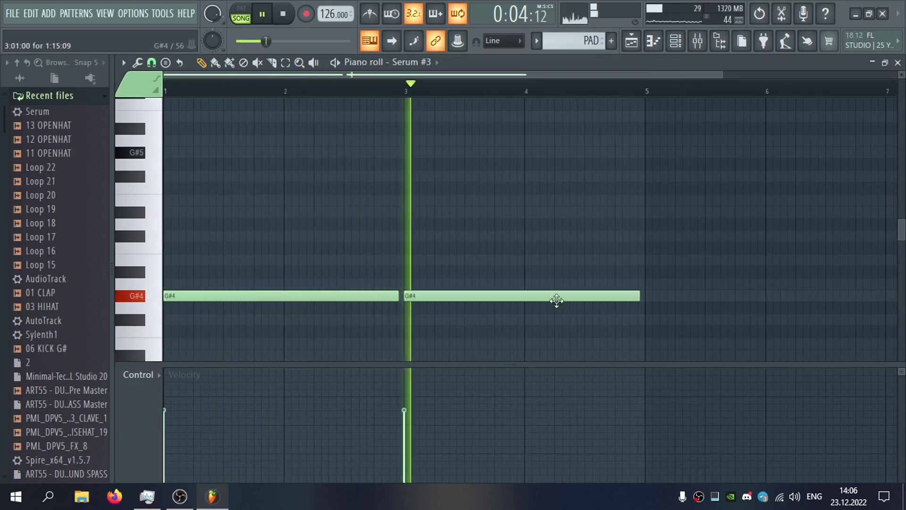
# Add an E5 note at bar 5 and a D#5 note at bar 7 of the PAD pattern, both the same length as the G#4 notes.
pyautogui.click(646, 201)
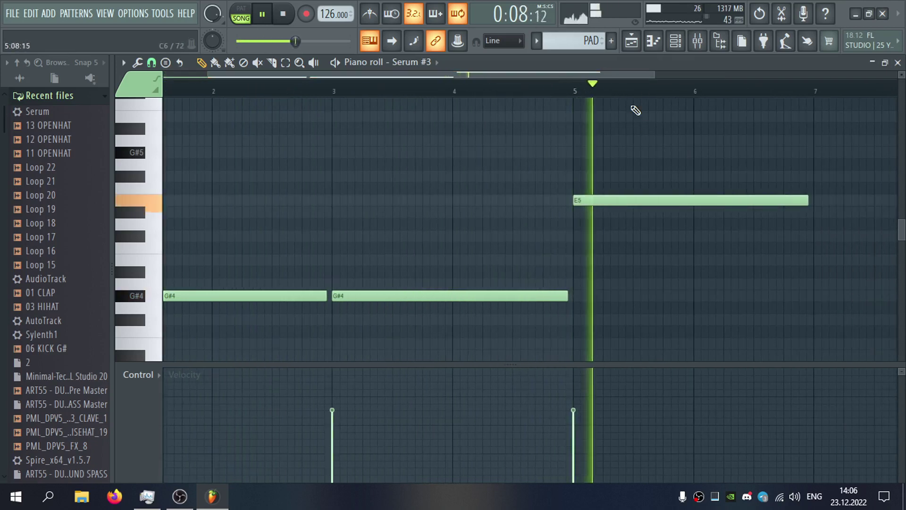
pyautogui.click(777, 212)
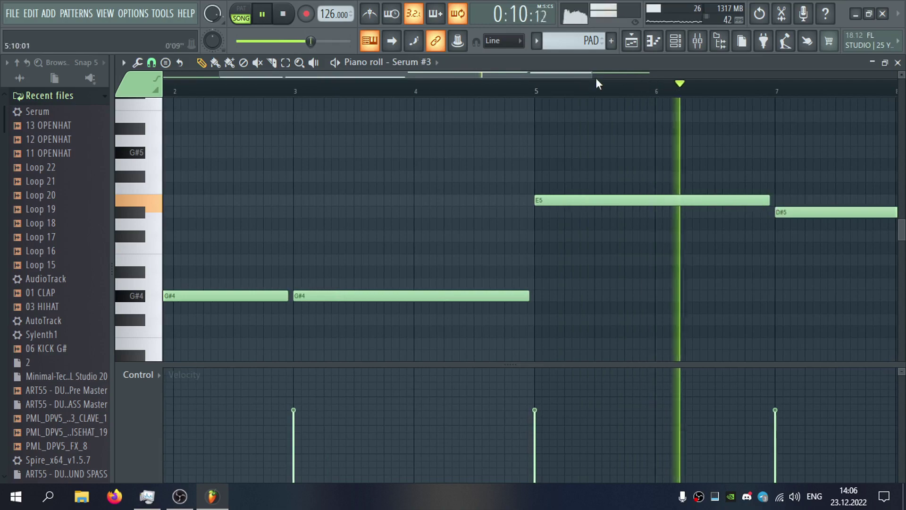
pyautogui.moveTo(592, 75); pyautogui.dragTo(667, 77)
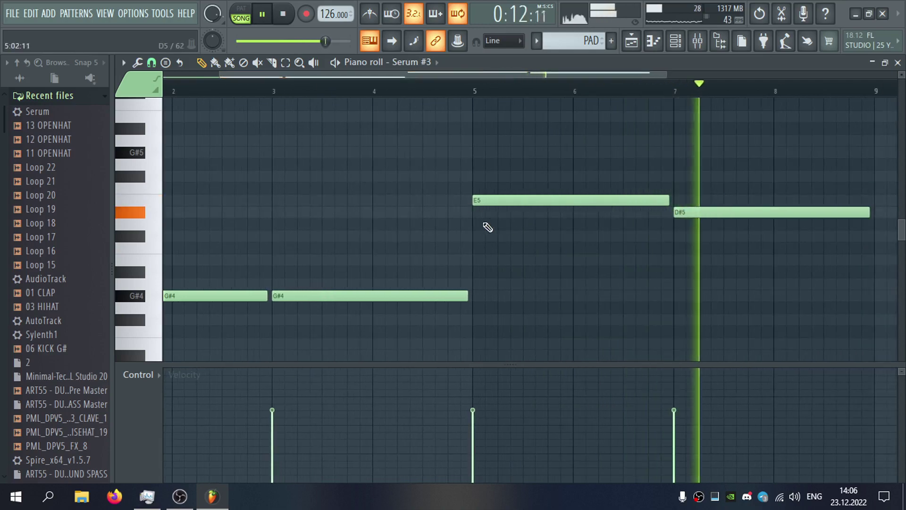
# Return to the playlist and mute Track 1 with the Pro-Q 3 frequency automation.
pyautogui.press('F5')
pyautogui.scroll(5, 285, 235)
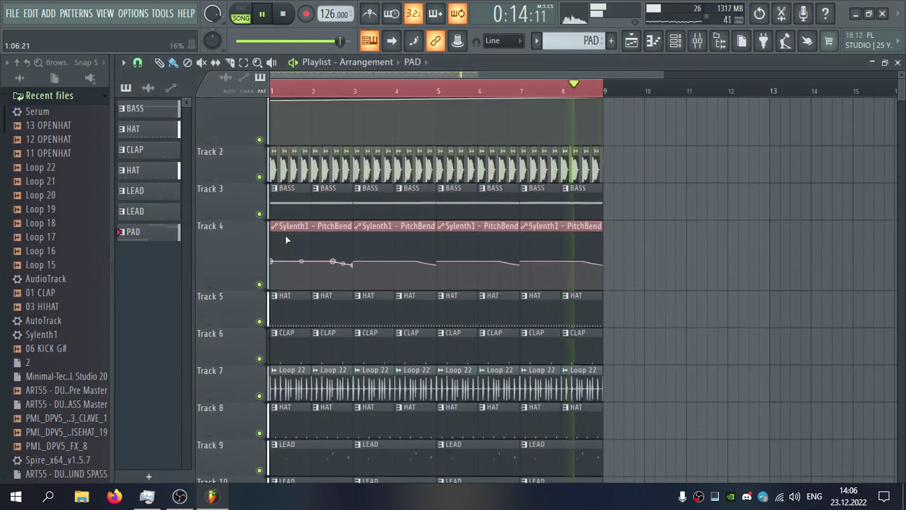
pyautogui.click(259, 244)
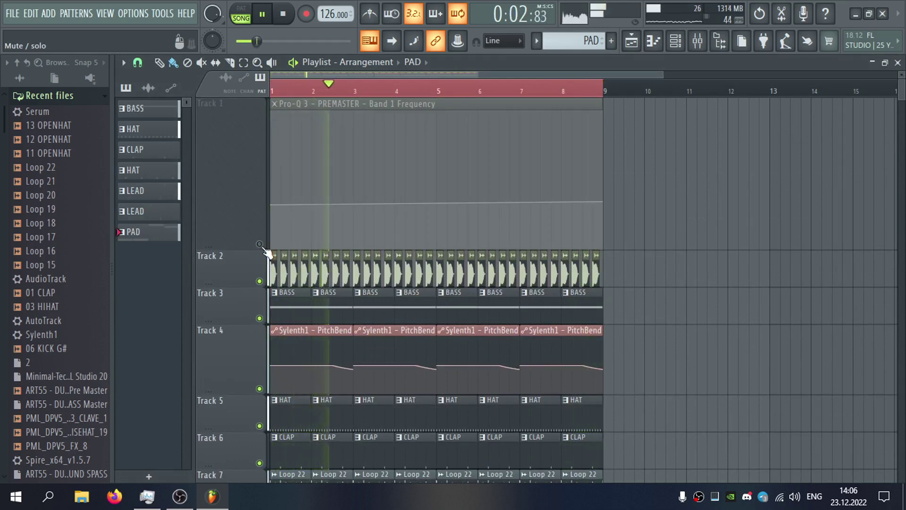
# Collapse the Recent files folder in the browser.
pyautogui.scroll(-3, 647, 394)
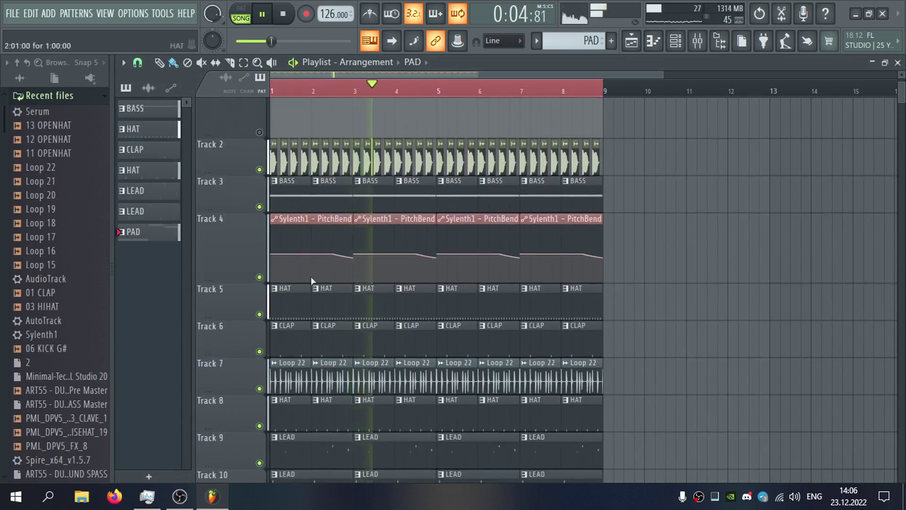
pyautogui.scroll(1, 77, 269)
pyautogui.scroll(-10, 85, 282)
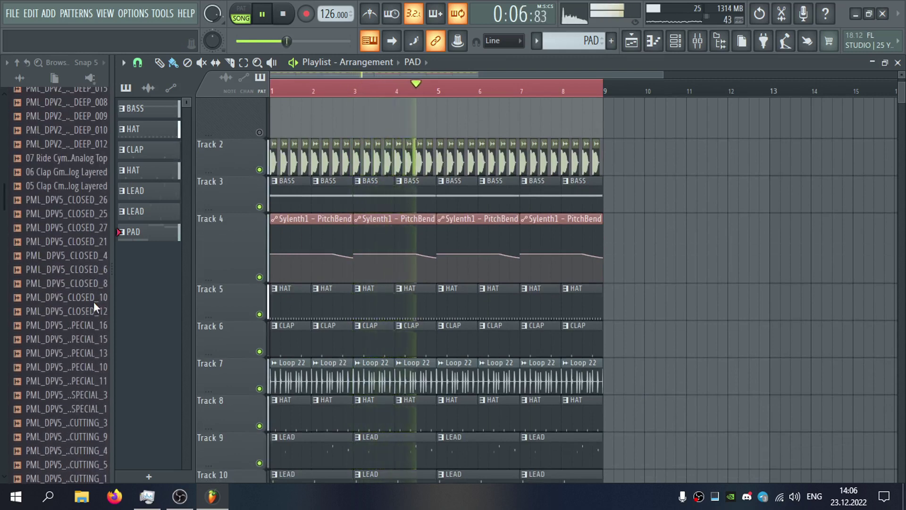
pyautogui.scroll(10, 95, 307)
pyautogui.click(53, 118)
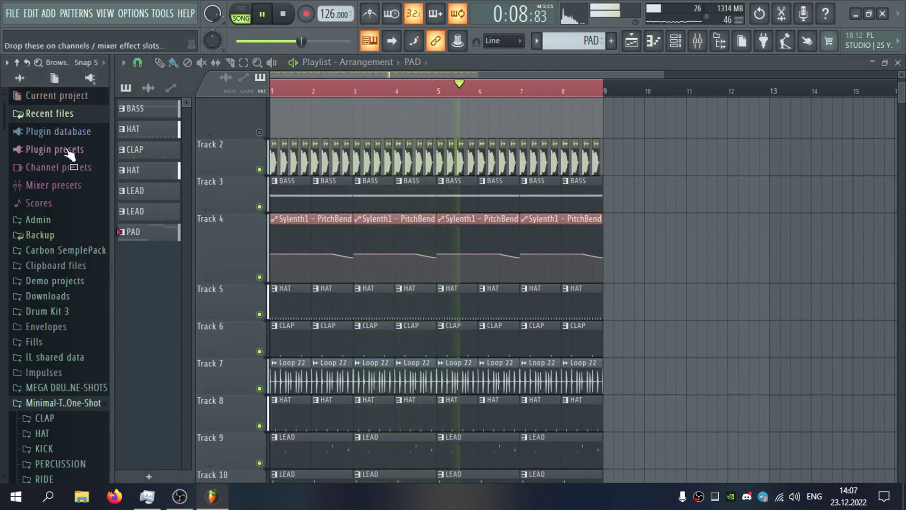
# In the PAD pattern on Track 11, move the bar 3 note to B4 and the bar 5 note to D#5.
pyautogui.scroll(-1, 637, 384)
pyautogui.scroll(-4, 637, 385)
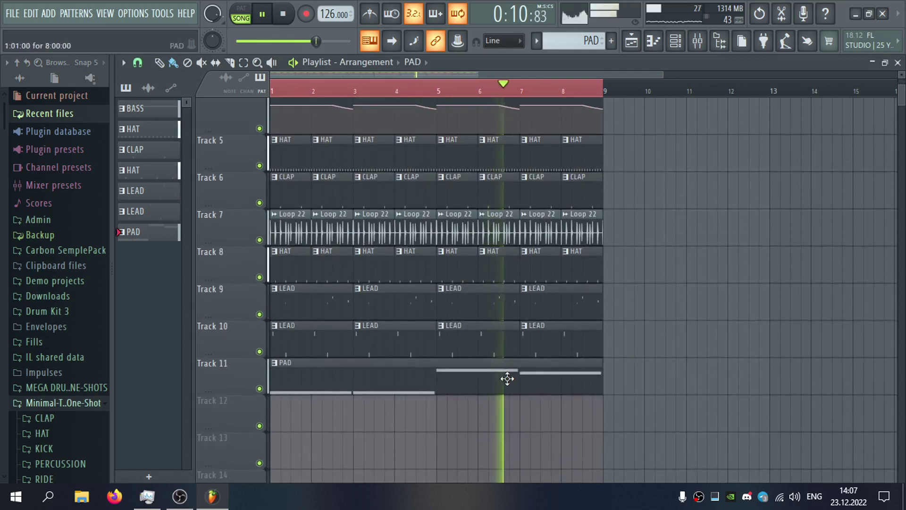
pyautogui.doubleClick(508, 376)
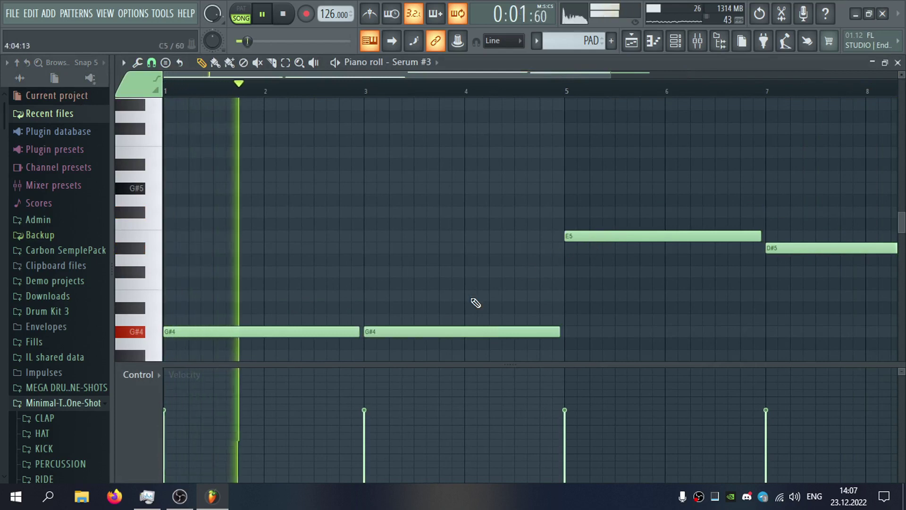
pyautogui.moveTo(394, 330); pyautogui.dragTo(397, 295)
pyautogui.moveTo(604, 236); pyautogui.dragTo(560, 248)
pyautogui.hscroll(2, 582, 91)
pyautogui.press('space')
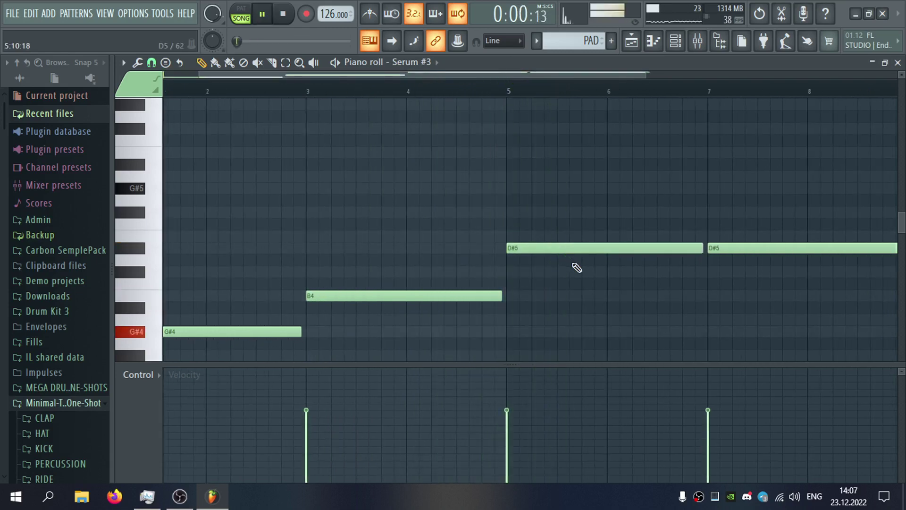
pyautogui.click(898, 62)
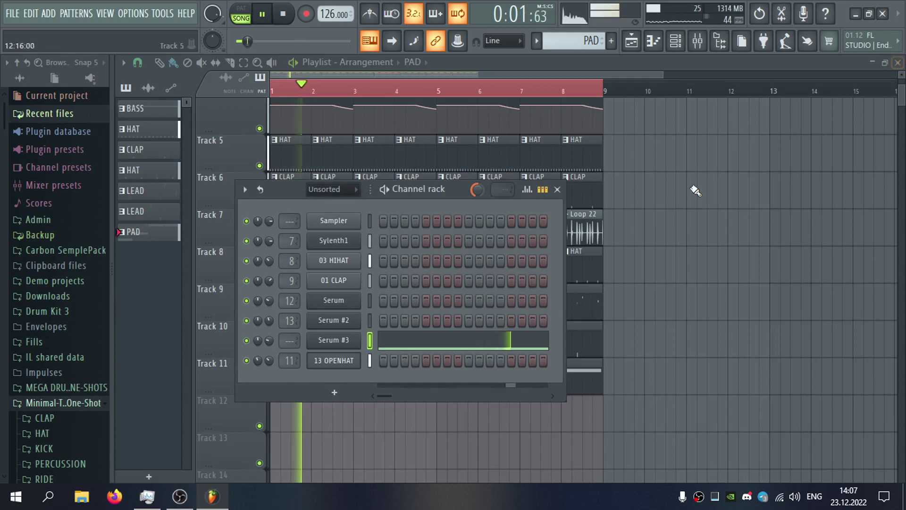
# Route the Serum #3 channel to mixer track 14 and set its channel volume to 26%.
pyautogui.click(338, 346)
pyautogui.hotkey('ctrl', 'l')
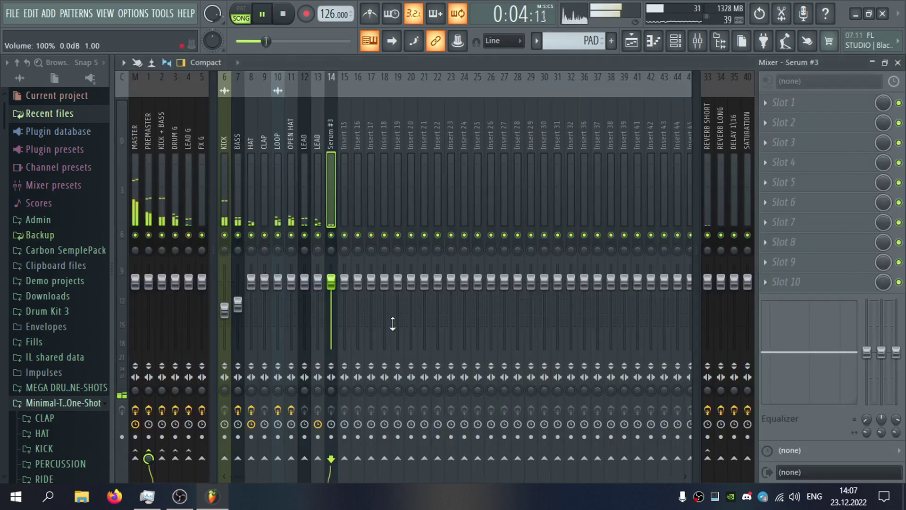
pyautogui.click(896, 64)
pyautogui.moveTo(670, 93); pyautogui.dragTo(650, 86)
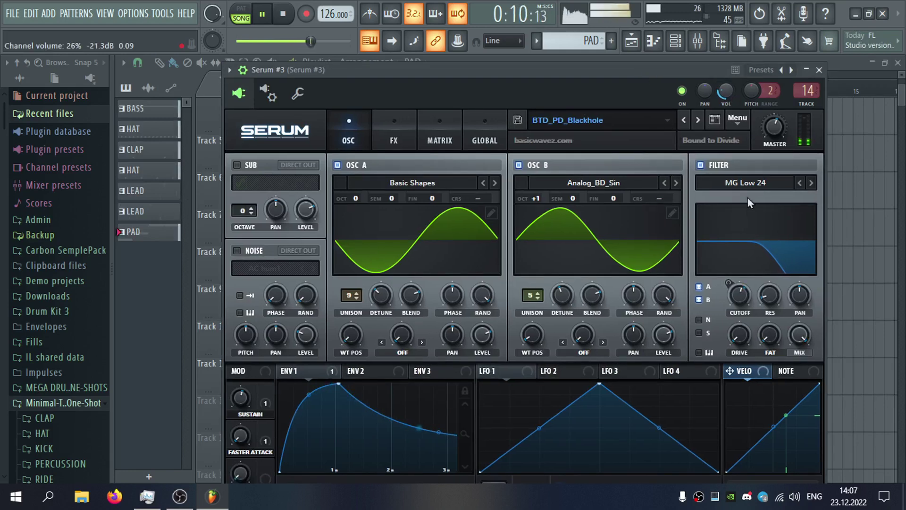
# Sweep the Serum #3 filter cutoff up to 14532 Hz and back down, close the plugin and remove the stray PAD clip.
pyautogui.moveTo(748, 298); pyautogui.dragTo(750, 279)
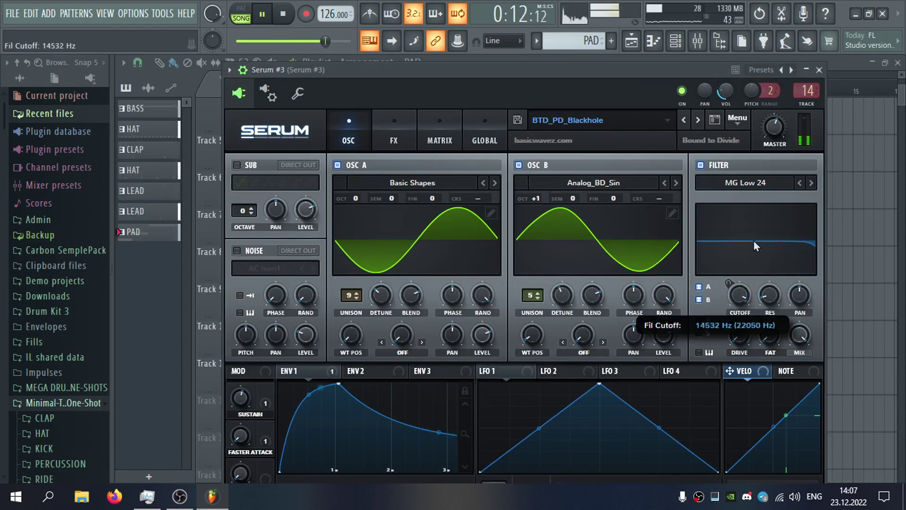
pyautogui.moveTo(757, 231); pyautogui.dragTo(760, 265)
pyautogui.click(819, 69)
pyautogui.click(823, 65)
pyautogui.click(758, 203)
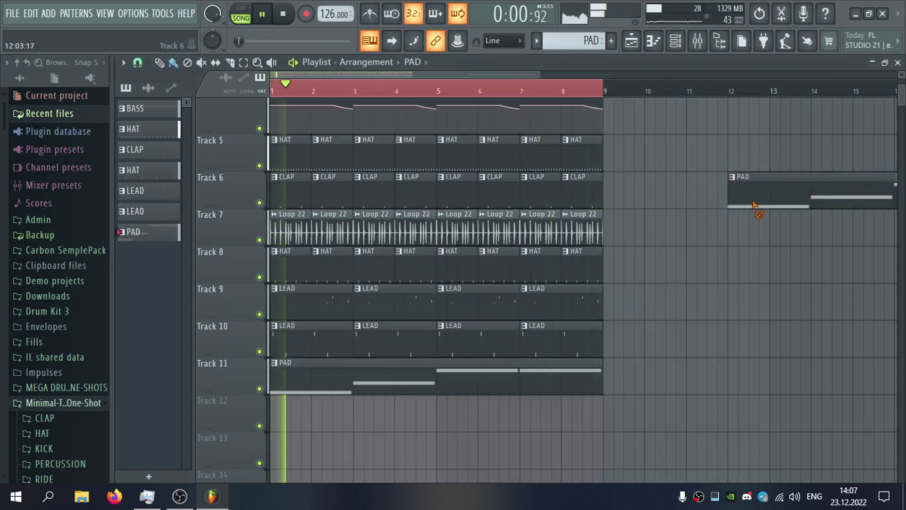
pyautogui.rightClick(757, 207)
# Widen the browser and open the PERCUSSION folder of the Minimal-Techno Drum Kit One-Shot pack.
pyautogui.scroll(-2, 594, 283)
pyautogui.moveTo(113, 262); pyautogui.dragTo(193, 278)
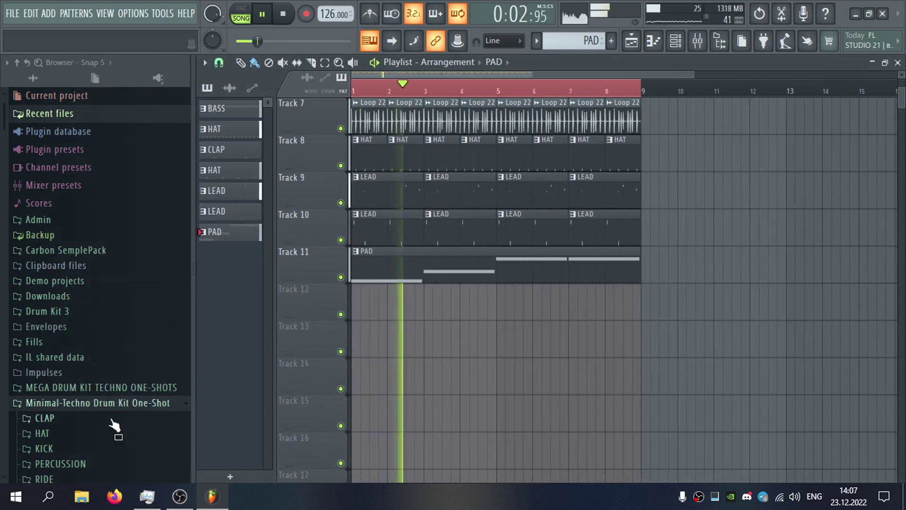
pyautogui.scroll(-5, 111, 378)
pyautogui.click(108, 213)
# Audition the percussion samples 14, 17 and 21 through 24.
pyautogui.click(161, 296)
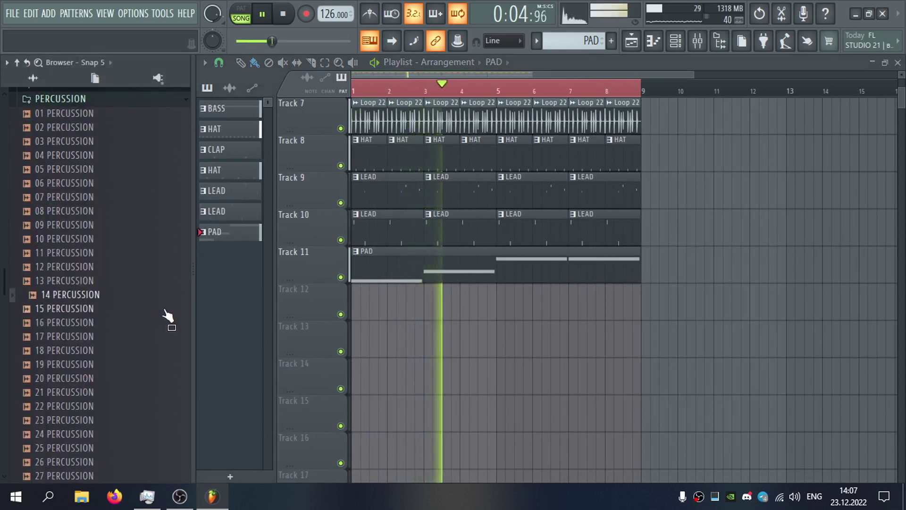
pyautogui.click(163, 337)
pyautogui.scroll(-2, 163, 336)
pyautogui.click(162, 309)
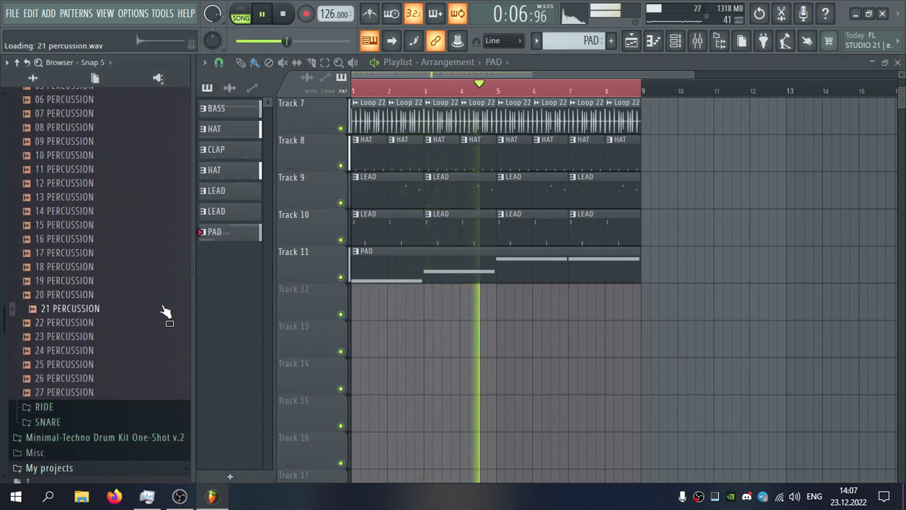
pyautogui.click(162, 325)
pyautogui.click(161, 335)
pyautogui.click(159, 350)
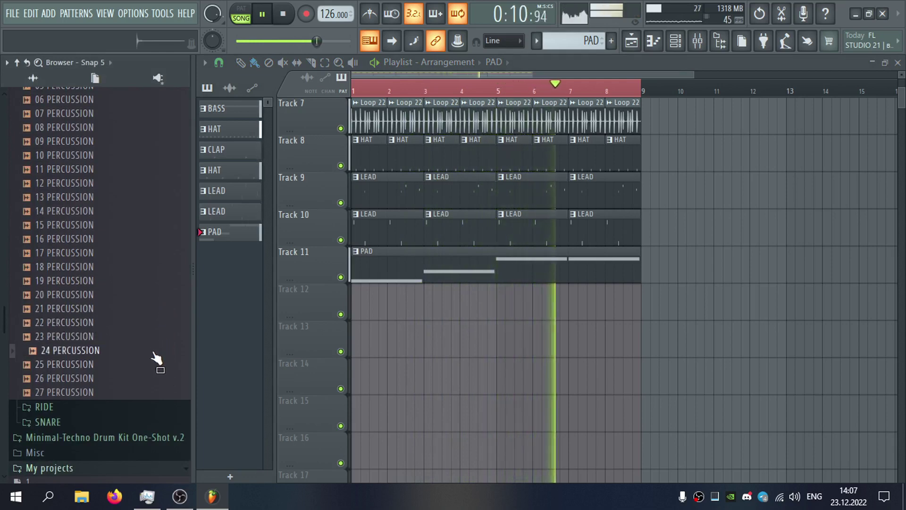
# Create a new pattern named PERC and place it at bar 1 of Track 12.
pyautogui.click(611, 41)
pyautogui.write('PERC')
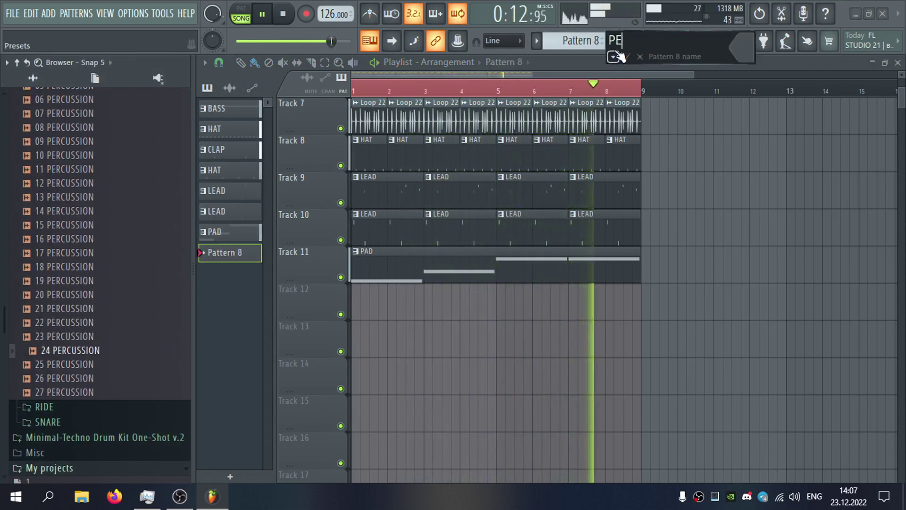
pyautogui.press('Return')
pyautogui.click(368, 305)
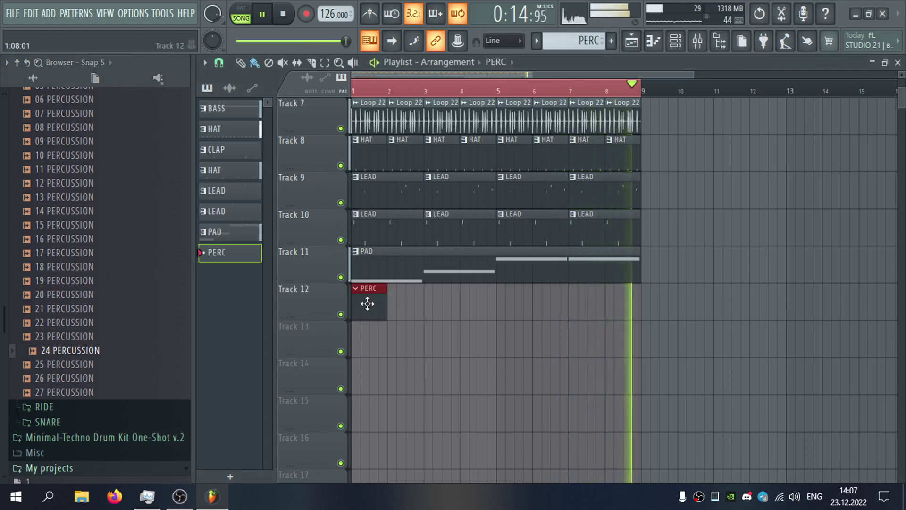
# Add 24 PERCUSSION as a new channel in the PERC pattern and activate only its steps 8 and 11.
pyautogui.doubleClick(367, 303)
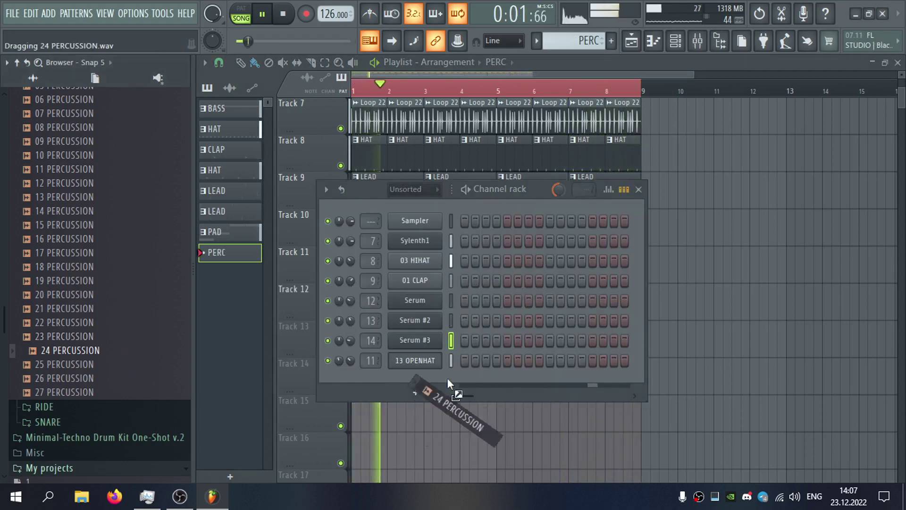
pyautogui.moveTo(448, 379); pyautogui.dragTo(421, 376)
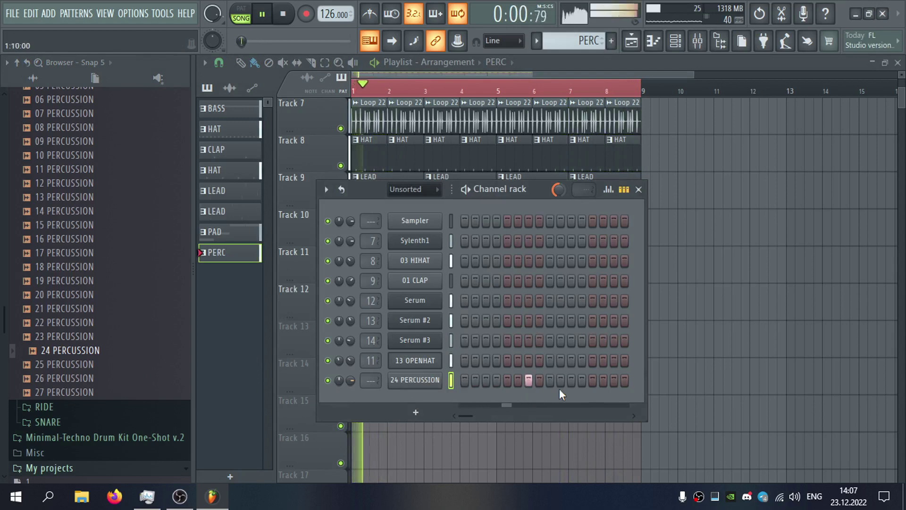
pyautogui.click(528, 380)
pyautogui.click(539, 380)
pyautogui.click(571, 380)
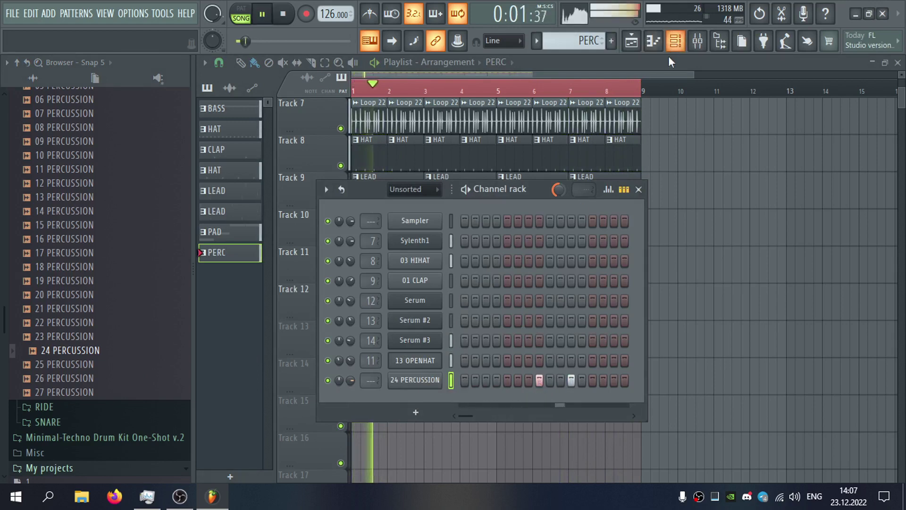
pyautogui.click(675, 42)
# Fill bars 2 to 8 of Track 12 with PERC clips.
pyautogui.click(433, 302)
pyautogui.click(401, 303)
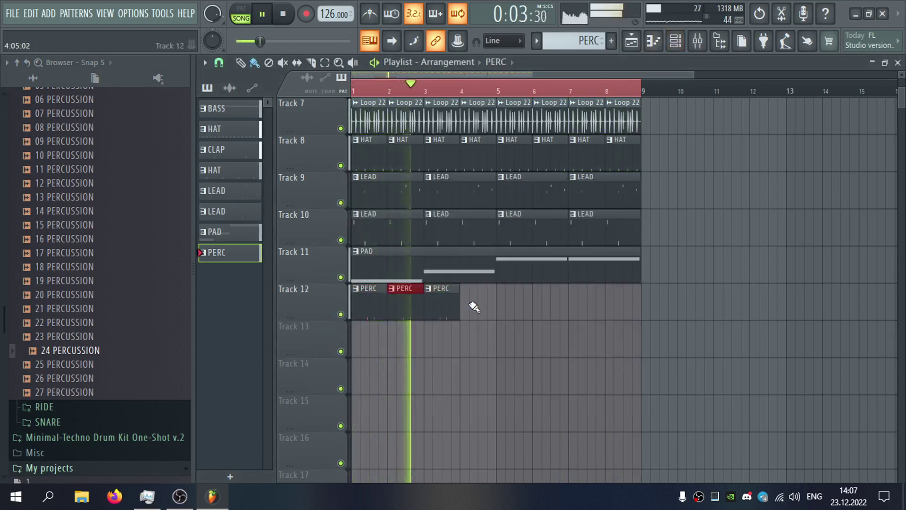
pyautogui.moveTo(474, 306)
pyautogui.mouseDown()
pyautogui.moveTo(618, 308)
pyautogui.moveTo(586, 304)
pyautogui.mouseUp()
# Route the 24 PERCUSSION channel to mixer track 15 named PERC and set its channel volume to 48%.
pyautogui.doubleClick(586, 304)
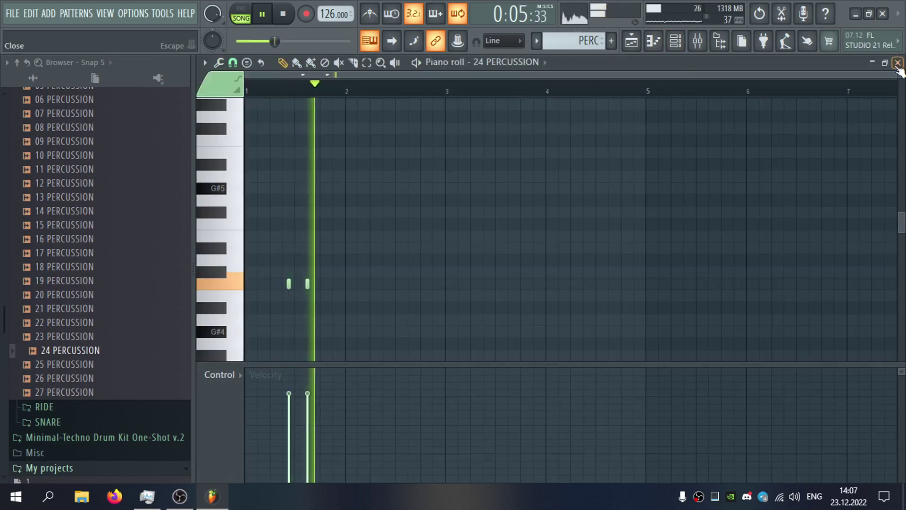
pyautogui.click(898, 63)
pyautogui.click(420, 379)
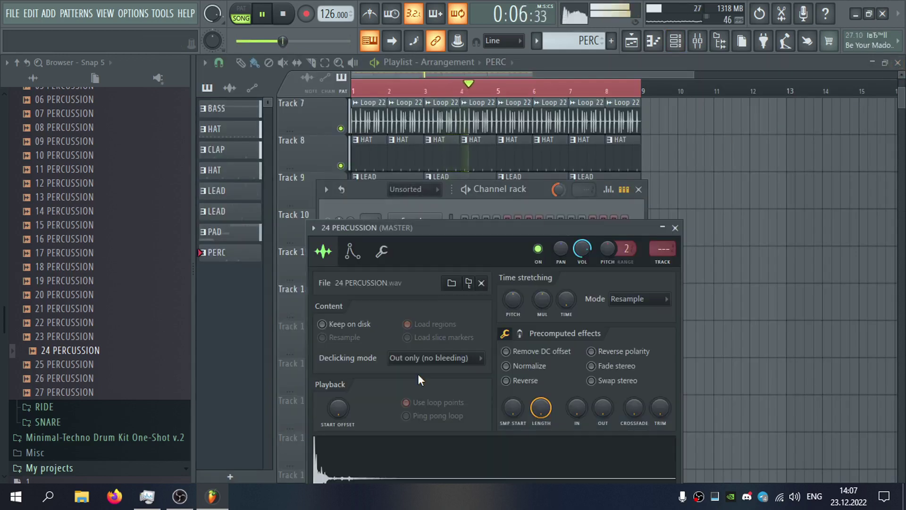
pyautogui.doubleClick(662, 261)
pyautogui.press('F2')
pyautogui.write('PERC')
pyautogui.press('Return')
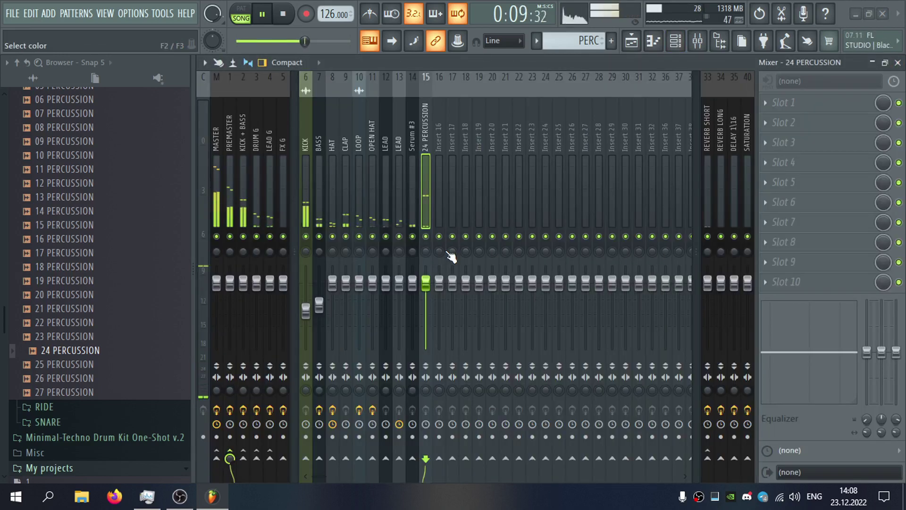
pyautogui.click(898, 62)
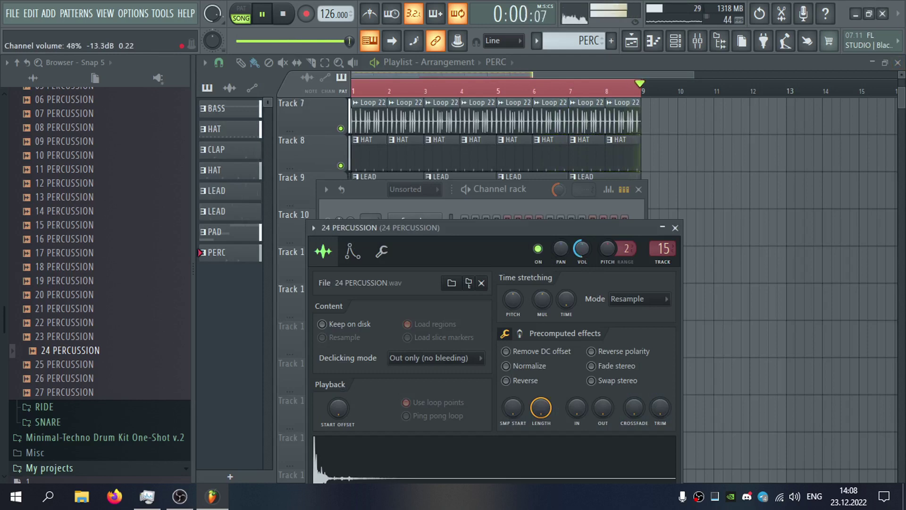
# Load Fruity Stereo Shaper in the first effect slot of the PERC mixer track with its delay at 14.5 ms right.
pyautogui.doubleClick(663, 247)
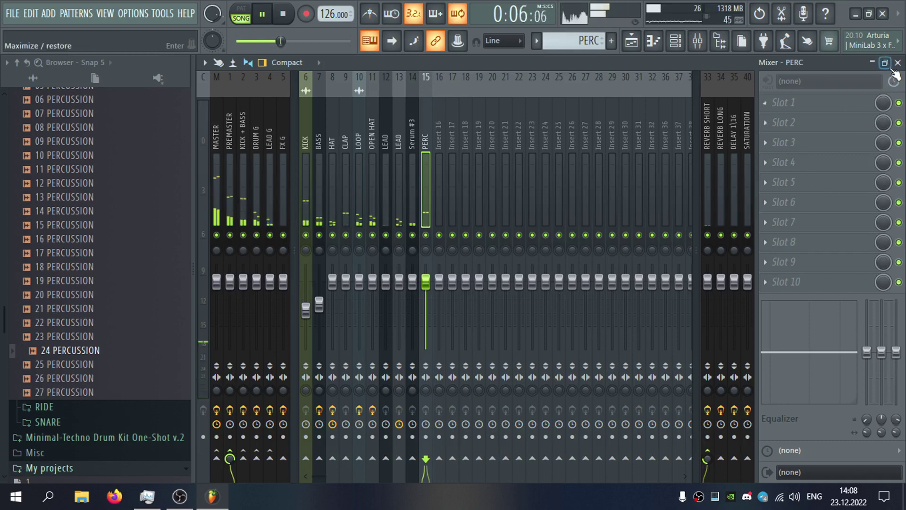
pyautogui.click(792, 102)
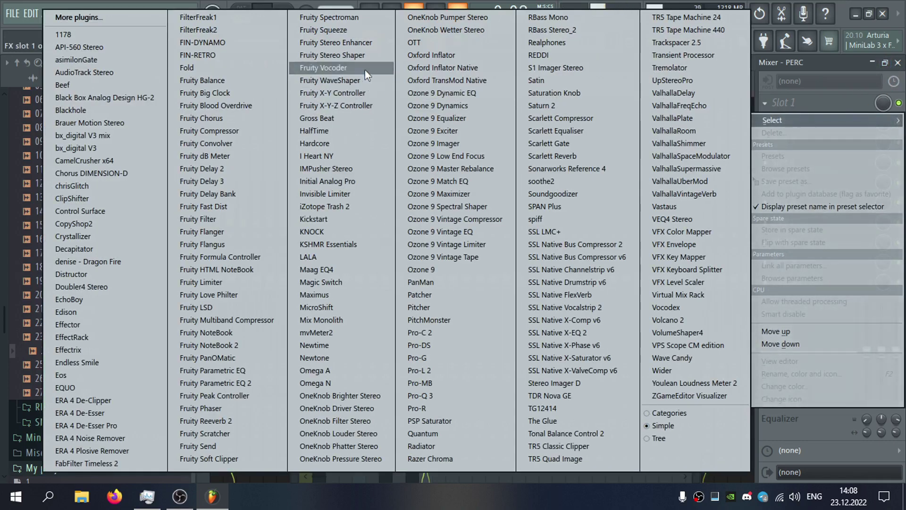
pyautogui.click(361, 55)
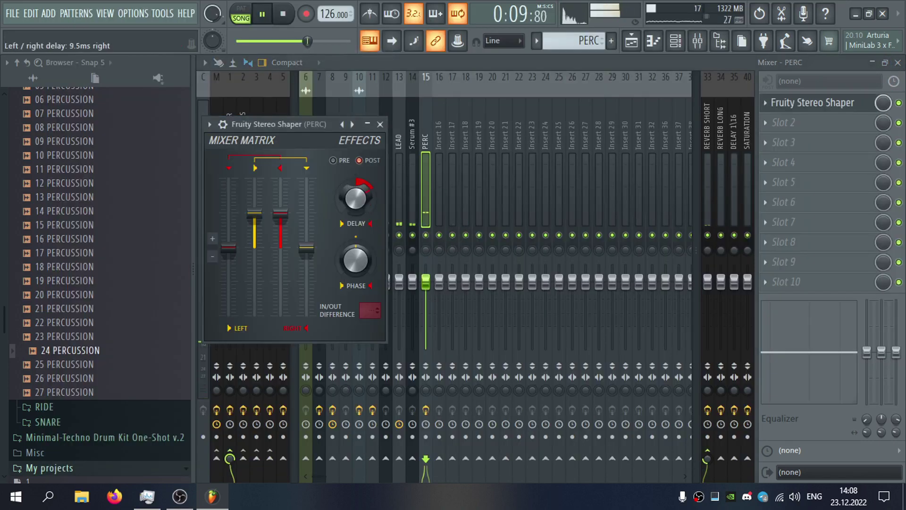
pyautogui.moveTo(361, 208); pyautogui.dragTo(361, 200)
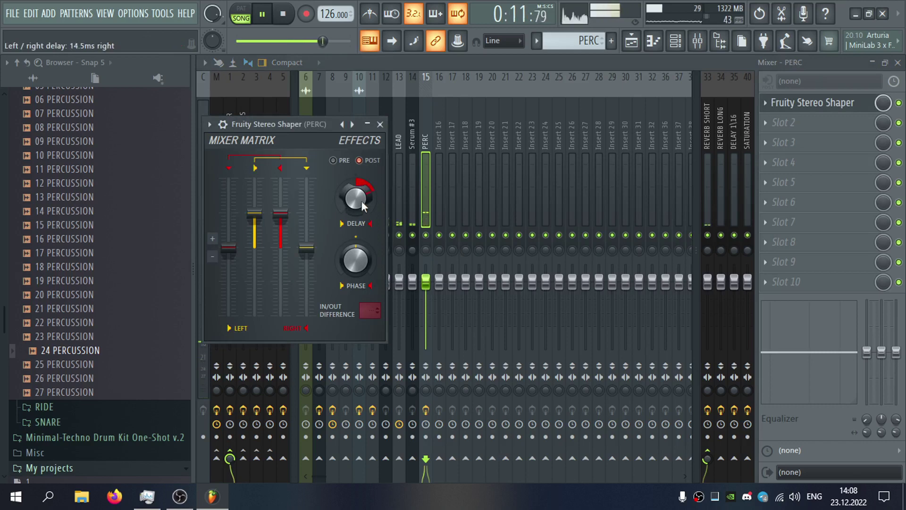
pyautogui.click(380, 125)
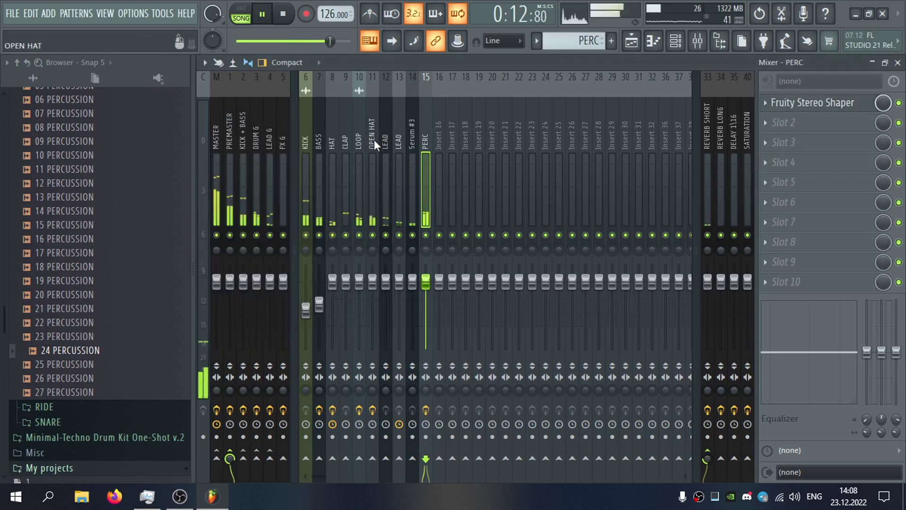
pyautogui.click(898, 63)
pyautogui.click(619, 69)
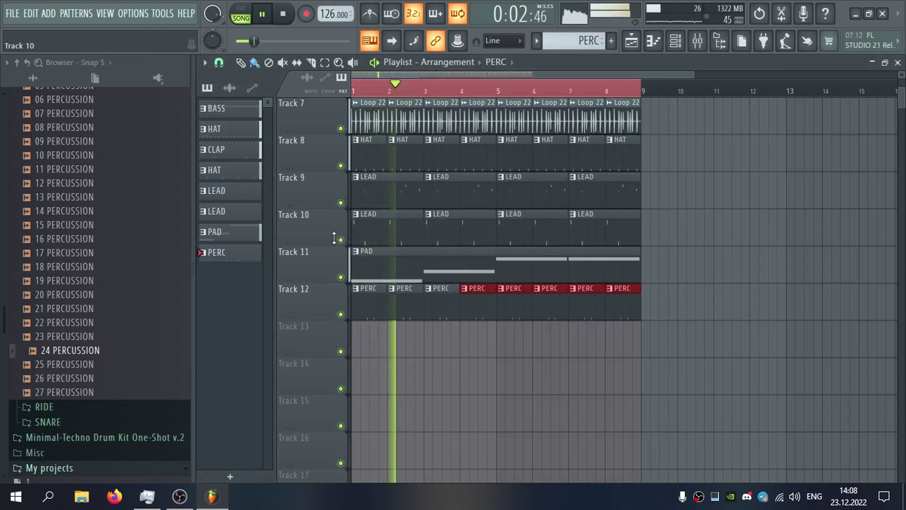
# Move the Track 9 LEAD clips out of the loop to start at bar 9 and delete the stray LEAD clip on Track 10.
pyautogui.scroll(2, 474, 276)
pyautogui.moveTo(698, 278); pyautogui.dragTo(681, 287)
pyautogui.click(688, 303)
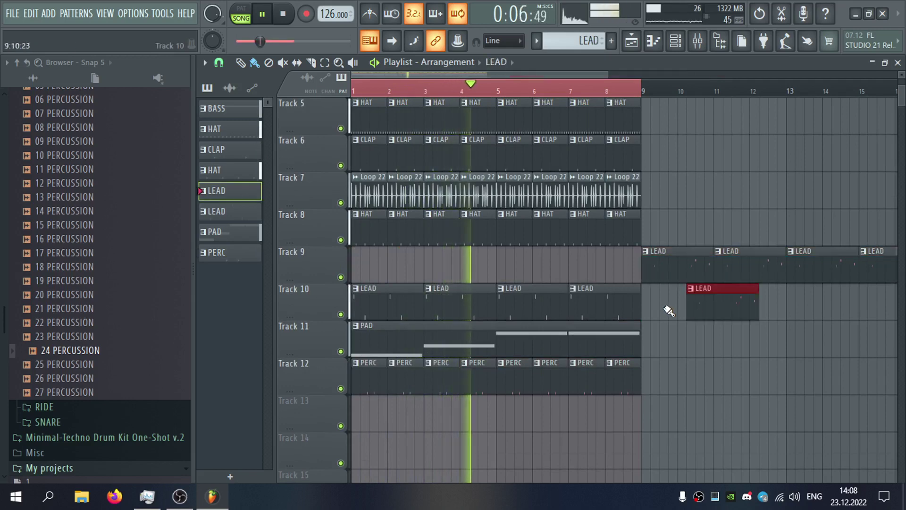
pyautogui.rightClick(693, 310)
pyautogui.scroll(2, 689, 358)
pyautogui.scroll(-1, 594, 406)
pyautogui.scroll(-2, 587, 410)
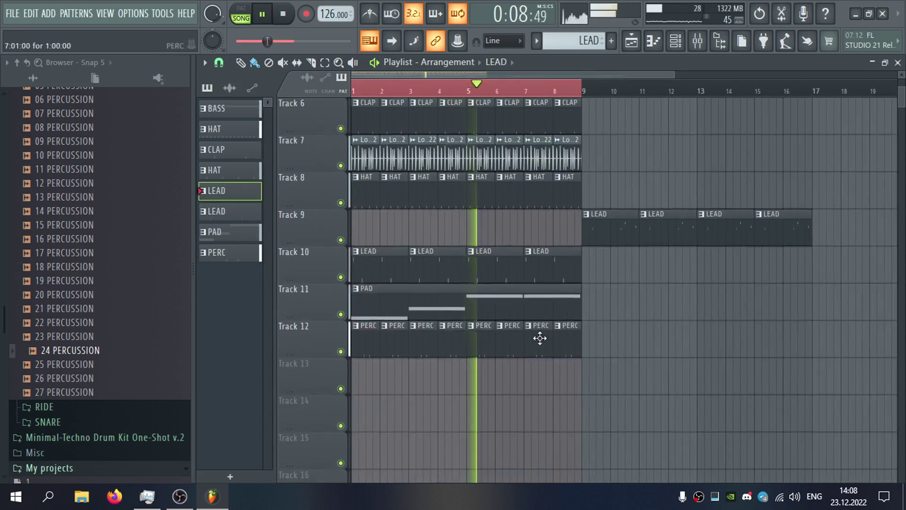
# Shorten the hold time of the 24 PERCUSSION channel's volume envelope to almost zero.
pyautogui.doubleClick(539, 337)
pyautogui.click(897, 62)
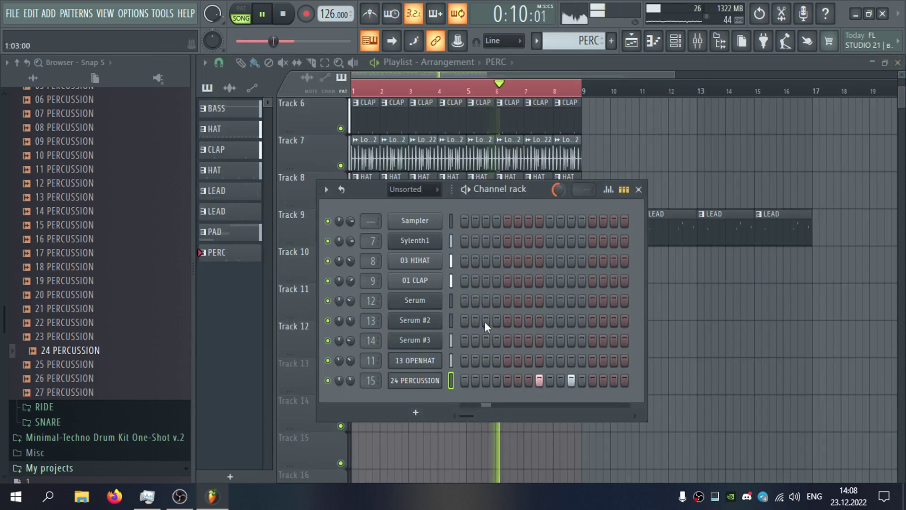
pyautogui.click(428, 380)
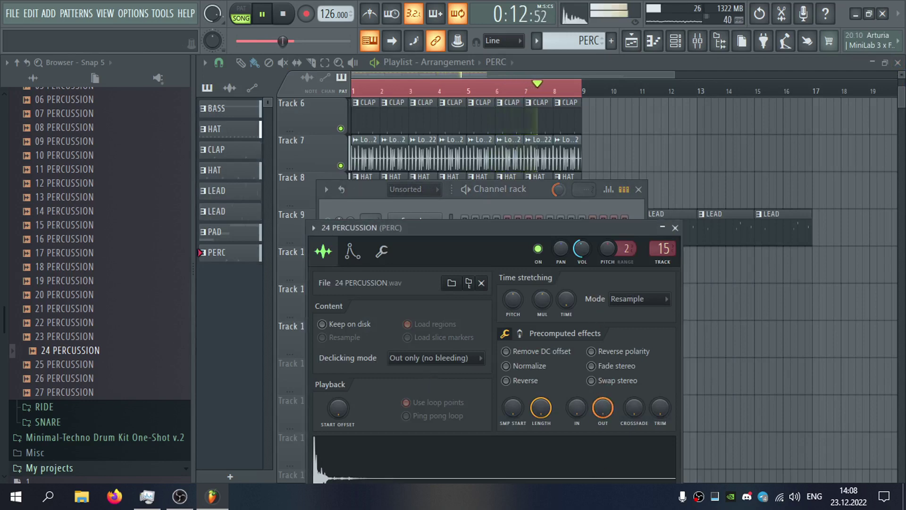
pyautogui.moveTo(557, 228); pyautogui.dragTo(552, 176)
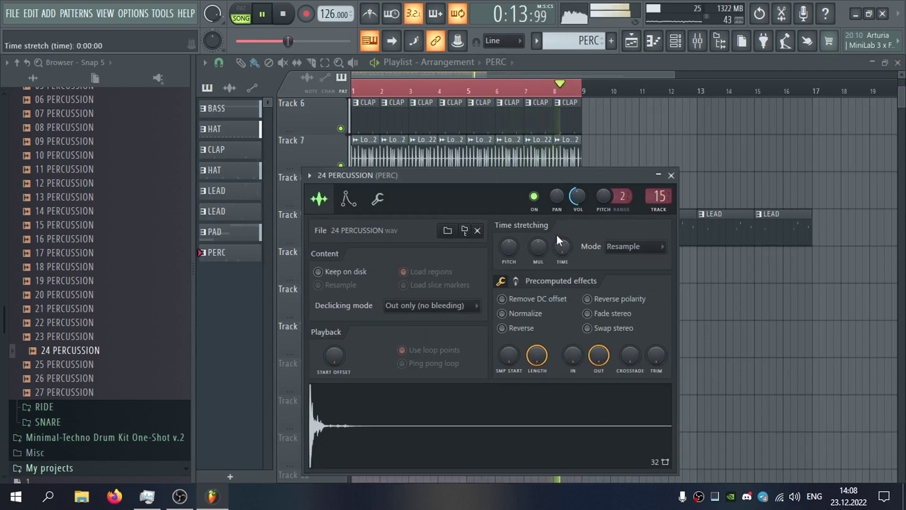
pyautogui.click(362, 200)
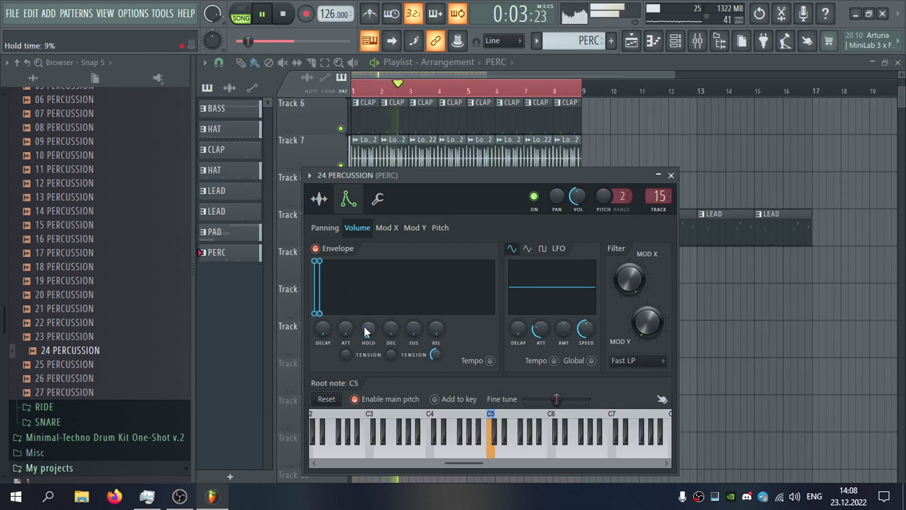
pyautogui.moveTo(364, 327); pyautogui.dragTo(366, 330)
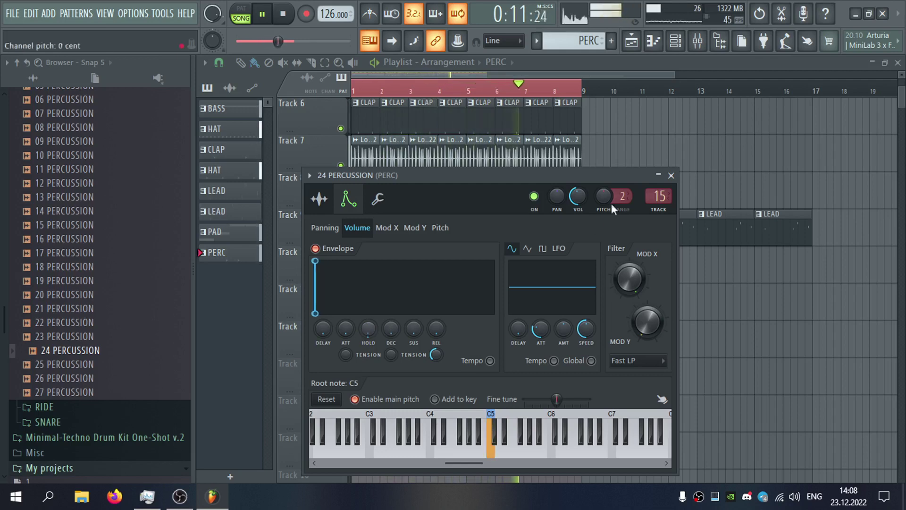
pyautogui.click(673, 176)
pyautogui.click(639, 189)
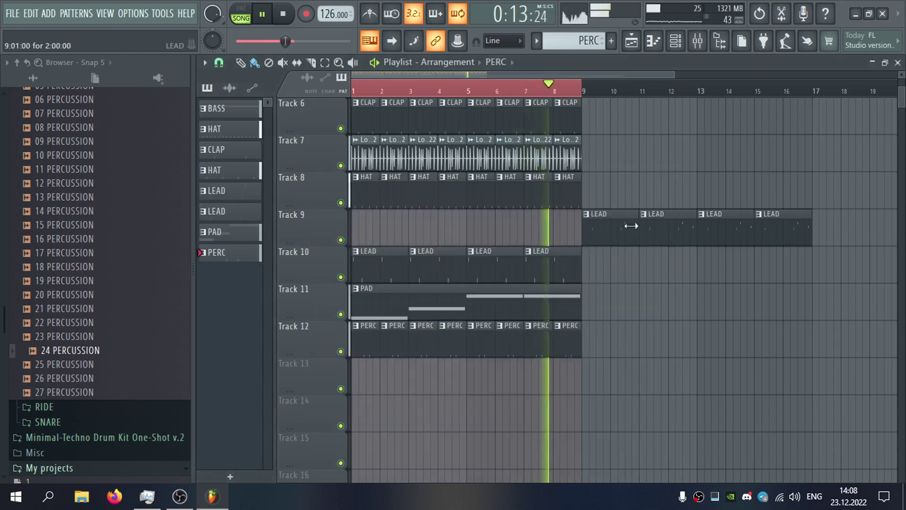
# Move the first Track 9 LEAD clip back to bar 1 and add another LEAD clip at bar 3.
pyautogui.moveTo(604, 230); pyautogui.dragTo(371, 233)
pyautogui.click(429, 230)
pyautogui.scroll(7, 403, 174)
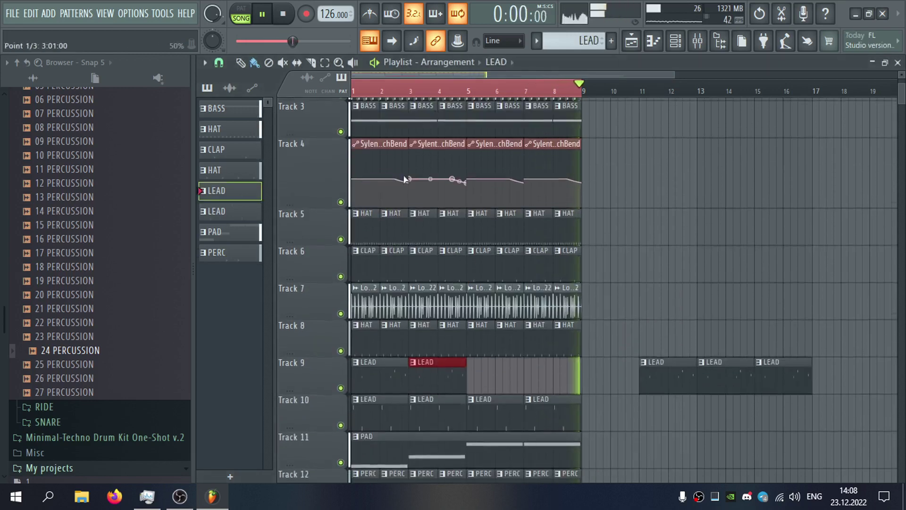
# Copy the eight-bar loop of drum, bass, lead and pad clips to bars 9 to 16 and add a LEAD clip at bar 9 of Track 9.
pyautogui.scroll(-5, 483, 245)
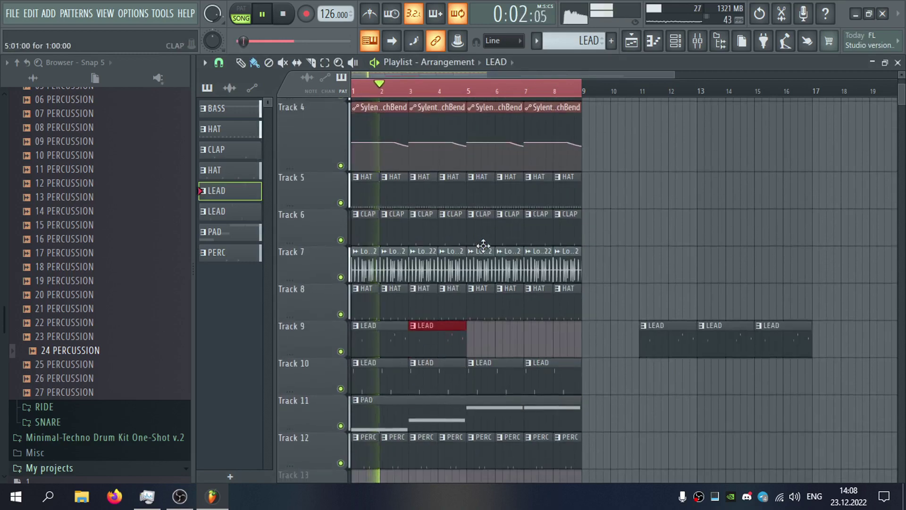
pyautogui.scroll(4, 552, 292)
pyautogui.moveTo(616, 163); pyautogui.dragTo(354, 480)
pyautogui.moveTo(382, 304); pyautogui.dragTo(616, 289)
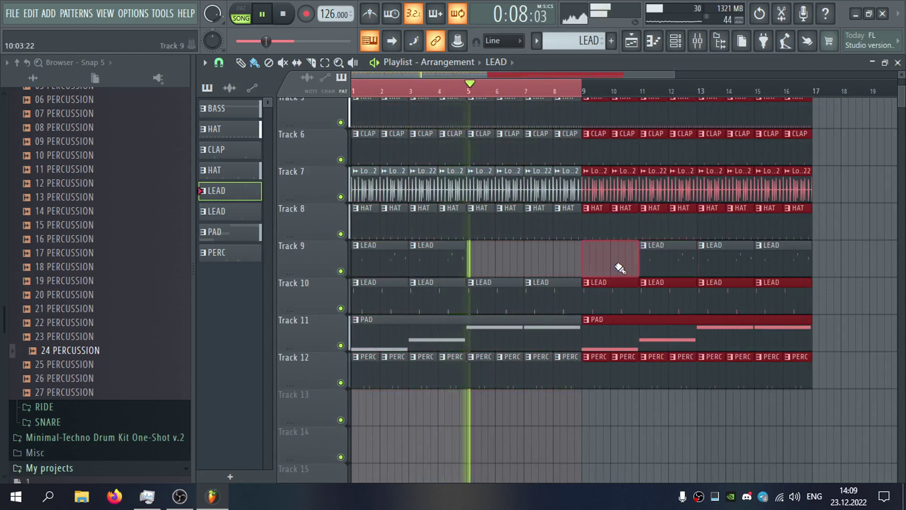
pyautogui.click(606, 263)
# Delete the kick clips in bar 8 of Track 2.
pyautogui.scroll(5, 585, 271)
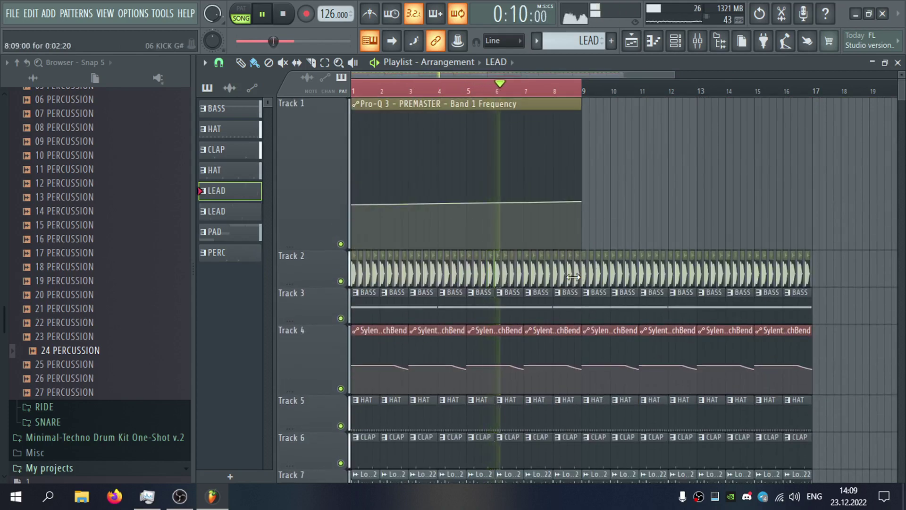
pyautogui.rightClick(563, 274)
pyautogui.rightClick(557, 273)
# Extend the Pro-Q 3 PREMASTER Band 1 Frequency automation clip to 17 bars and drop its curve to 0% from bar 9 to the end of bar 16.
pyautogui.moveTo(575, 107); pyautogui.dragTo(835, 107)
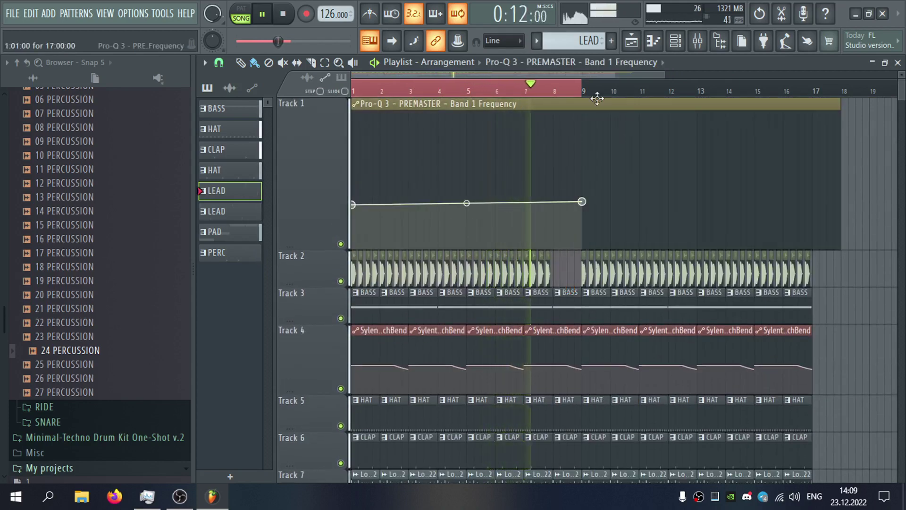
pyautogui.doubleClick(530, 90)
pyautogui.rightClick(622, 227)
pyautogui.rightClick(805, 248)
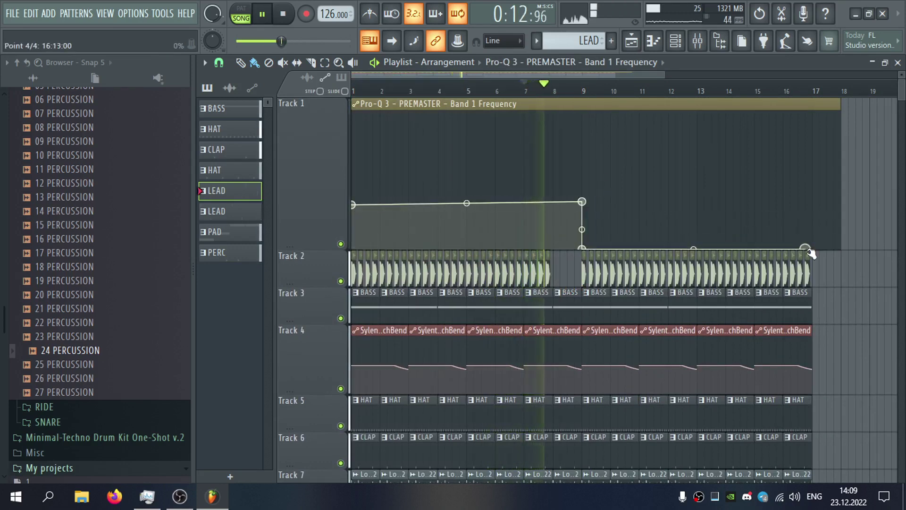
# Look over the extended arrangement, the PERC pattern's notes and the 24 PERCUSSION channel's envelope settings.
pyautogui.scroll(-3, 610, 220)
pyautogui.scroll(-4, 627, 227)
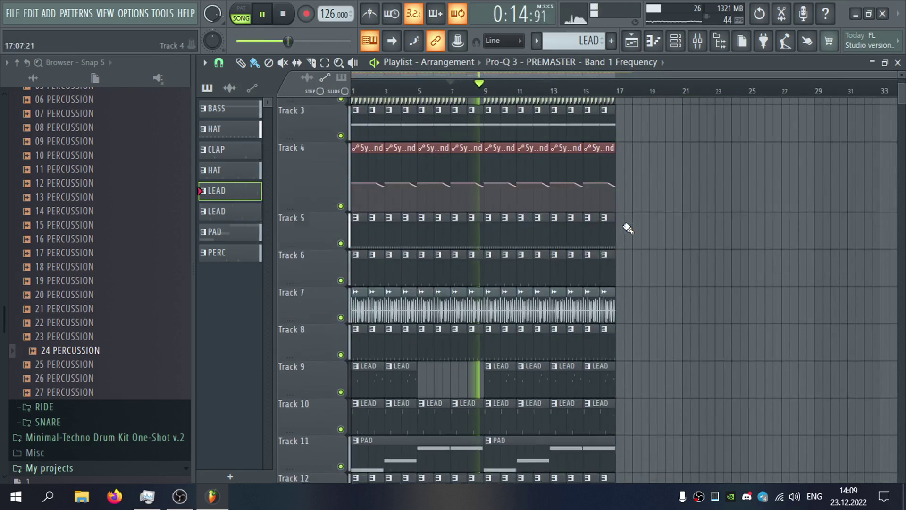
pyautogui.scroll(2, 660, 264)
pyautogui.scroll(4, 675, 276)
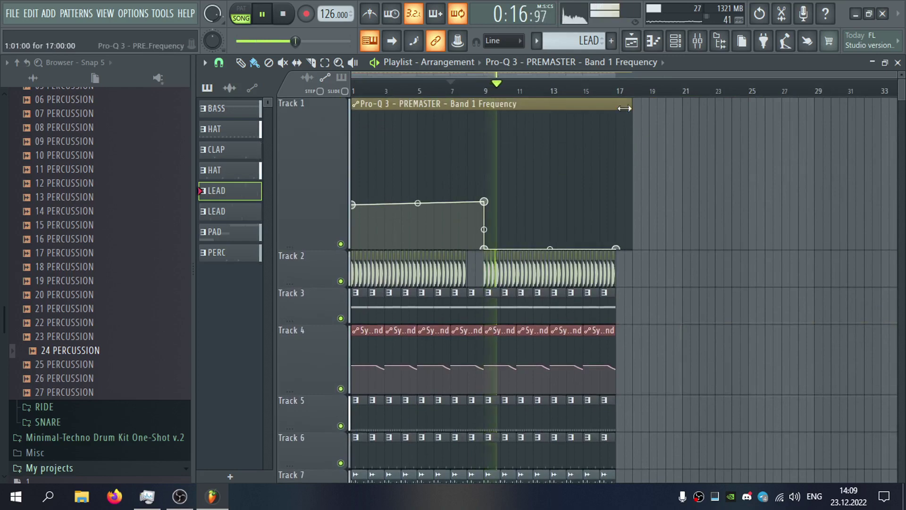
pyautogui.scroll(-6, 552, 276)
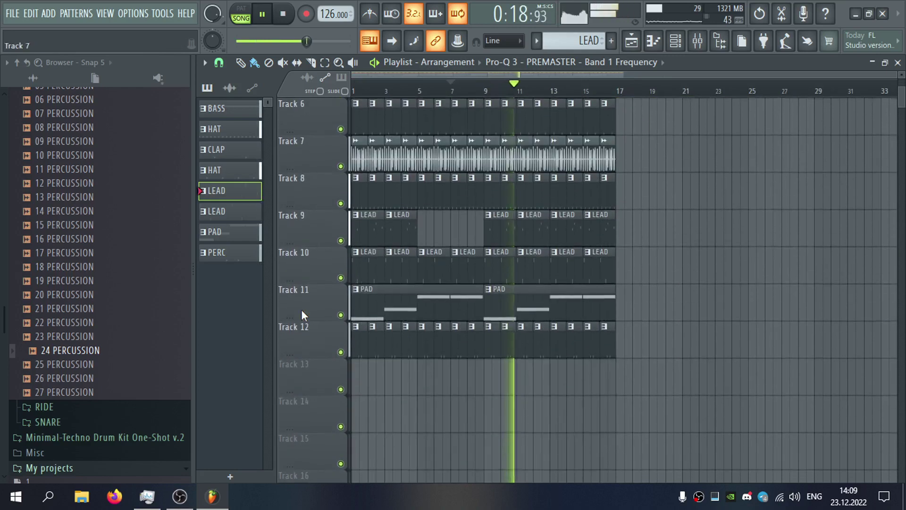
pyautogui.doubleClick(488, 339)
pyautogui.rightClick(655, 341)
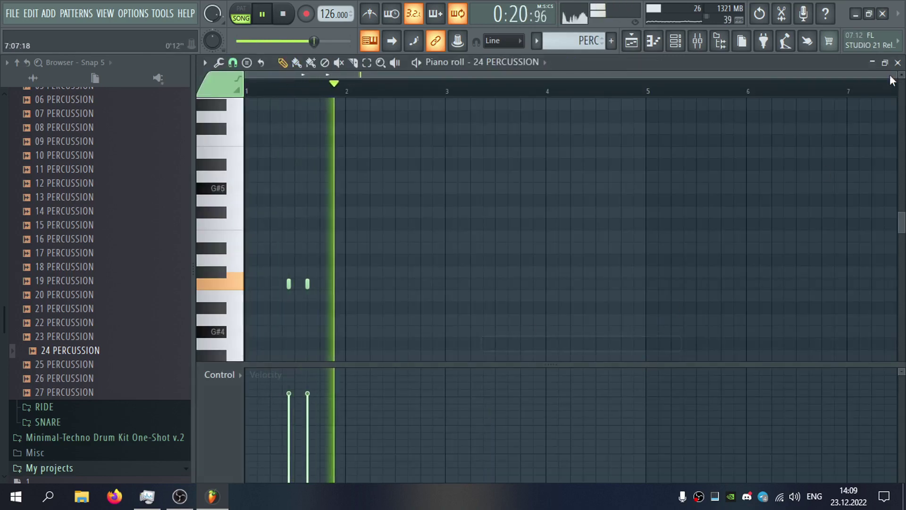
pyautogui.click(897, 63)
pyautogui.click(417, 383)
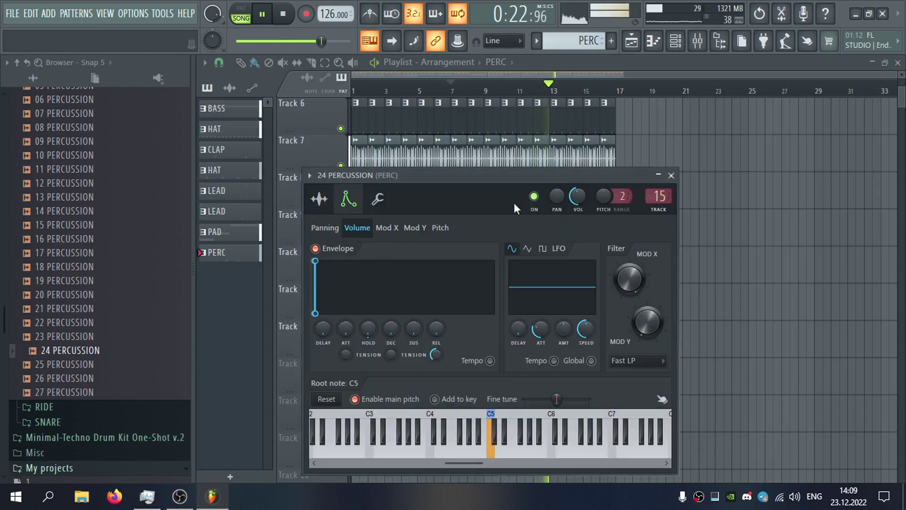
pyautogui.click(597, 76)
# Audition samples from the PERCUSSION folder of the Minimal-Techno Drum Kit One-Shot pack, including 01 to 06 PERCUSSION.
pyautogui.scroll(8, 151, 254)
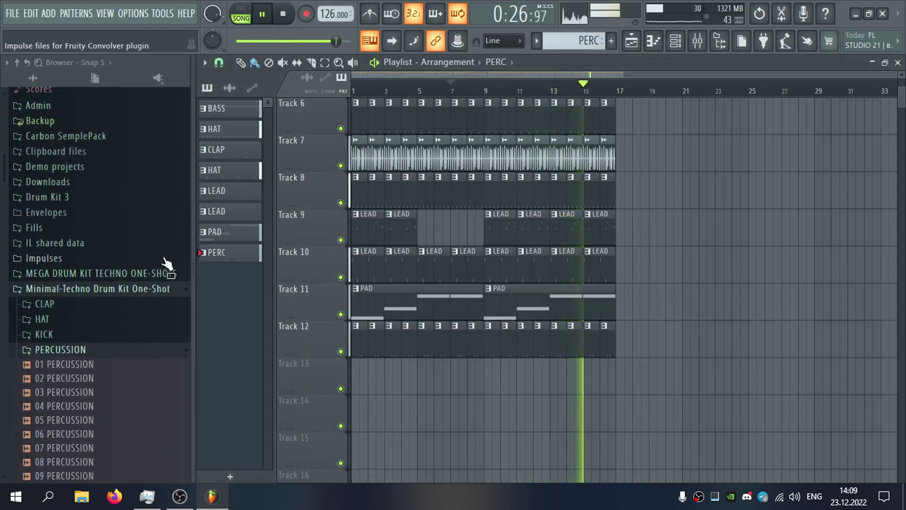
pyautogui.click(138, 353)
pyautogui.click(128, 353)
pyautogui.scroll(-10, 140, 384)
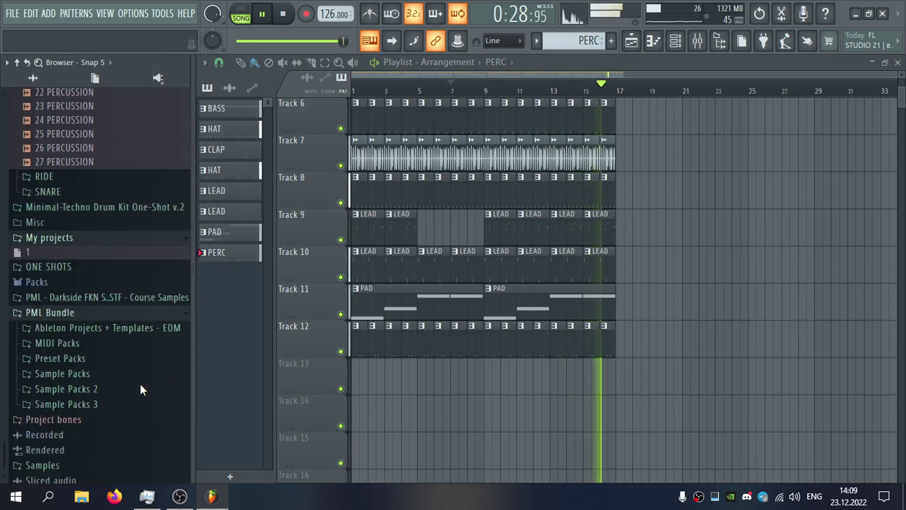
pyautogui.scroll(4, 113, 283)
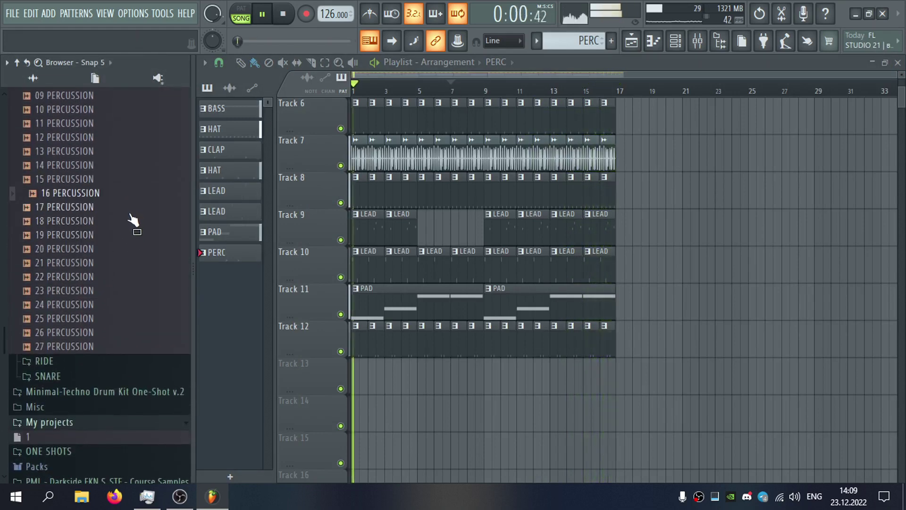
pyautogui.scroll(2, 137, 231)
pyautogui.click(141, 235)
pyautogui.scroll(4, 146, 250)
pyautogui.click(140, 292)
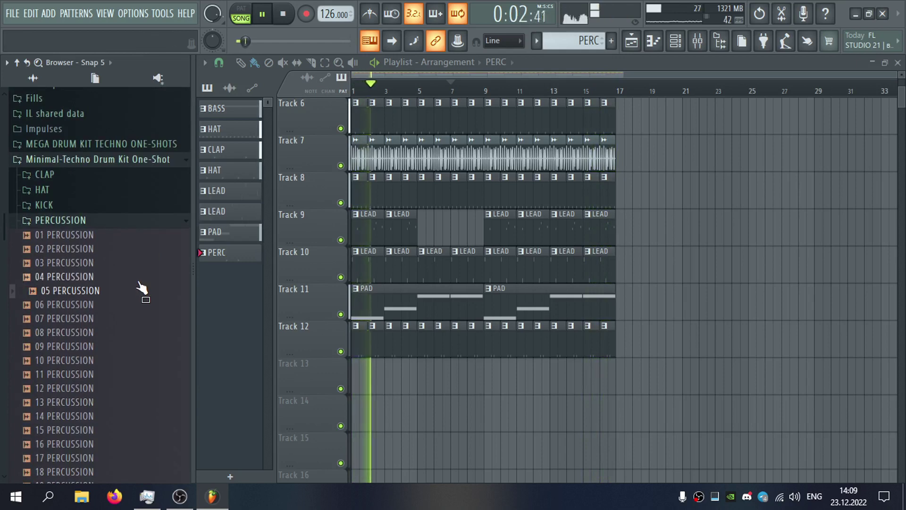
pyautogui.click(137, 276)
pyautogui.click(137, 264)
pyautogui.click(137, 250)
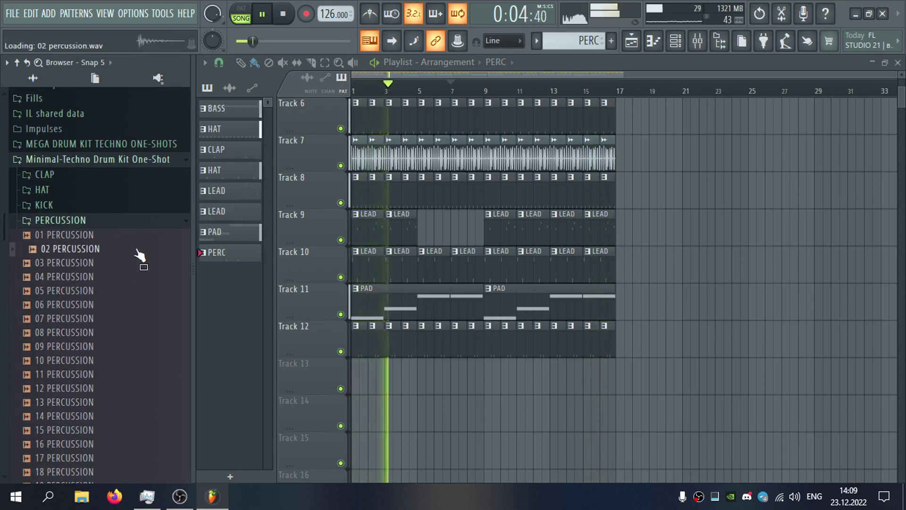
pyautogui.click(136, 237)
pyautogui.click(143, 293)
pyautogui.click(148, 308)
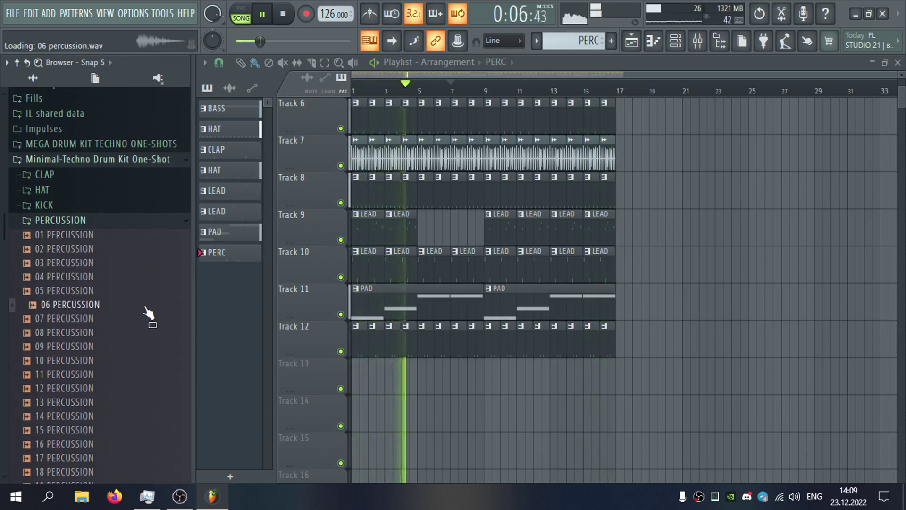
pyautogui.click(146, 294)
# Place a LEAD clip at bar 5 of Track 9 and clear all notes from its Serum piano roll.
pyautogui.click(415, 230)
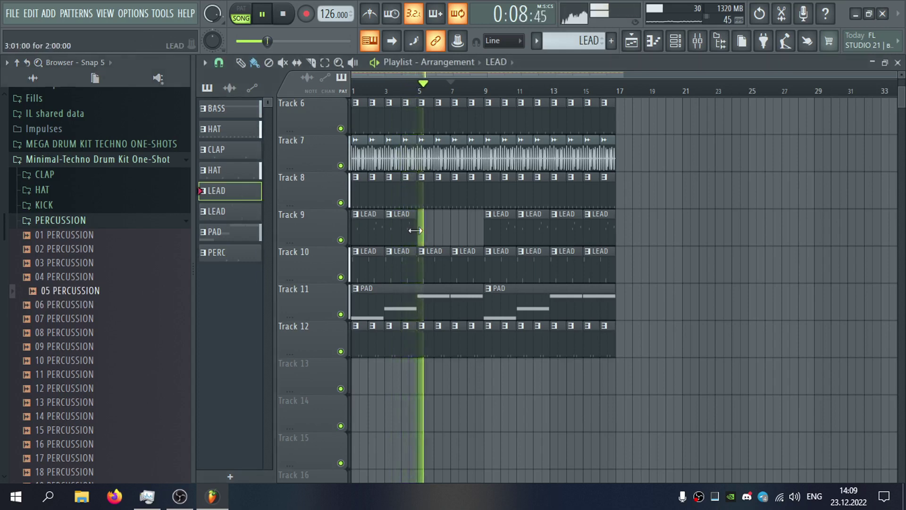
pyautogui.click(423, 232)
pyautogui.doubleClick(433, 226)
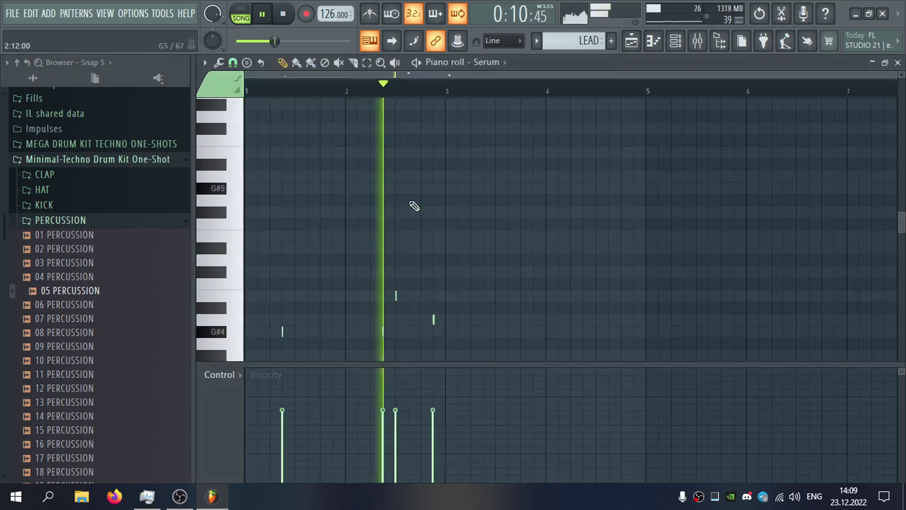
pyautogui.rightClick(383, 224)
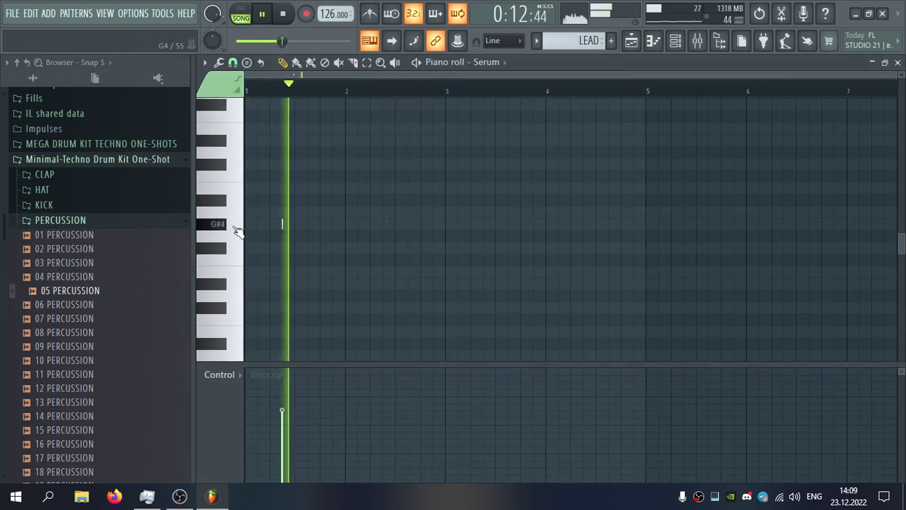
pyautogui.rightClick(294, 224)
# Draw short G#4 notes at step 3 of bars 1 and 2 in the Serum lead pattern.
pyautogui.scroll(-2, 227, 306)
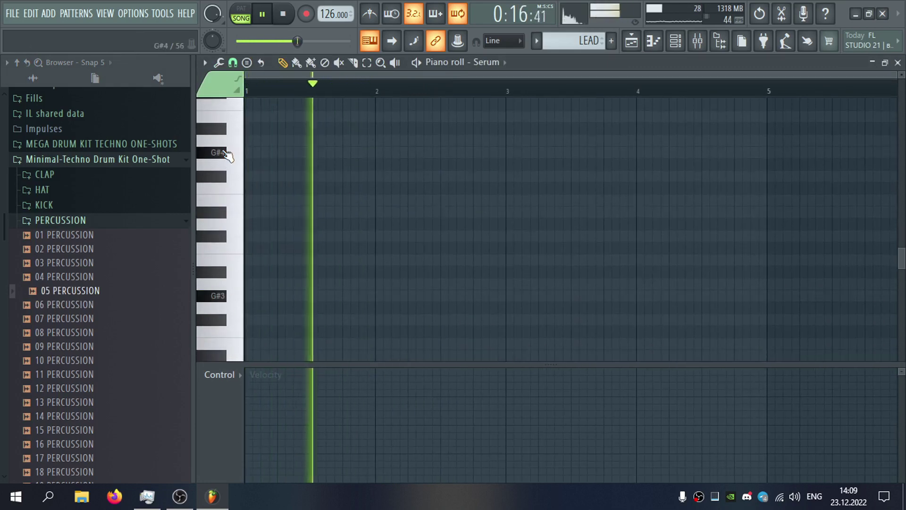
pyautogui.click(266, 153)
pyautogui.moveTo(522, 153); pyautogui.dragTo(265, 152)
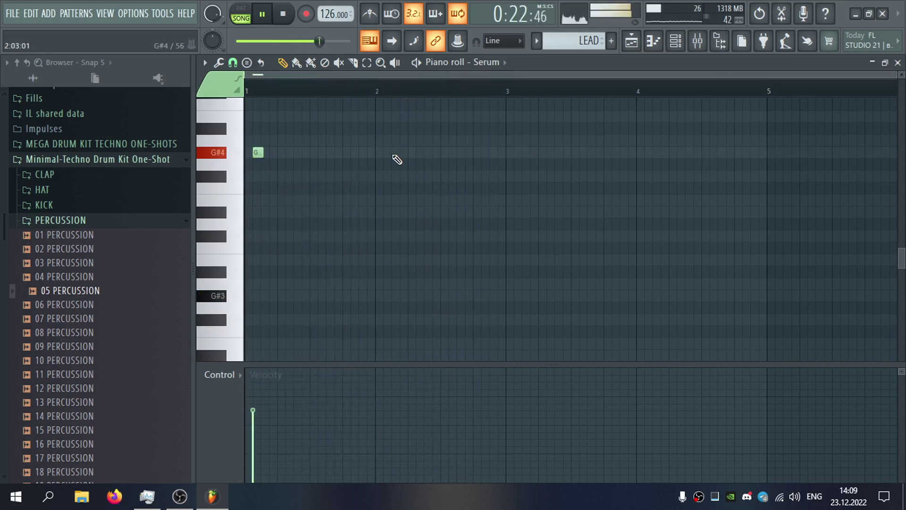
pyautogui.scroll(1, 377, 181)
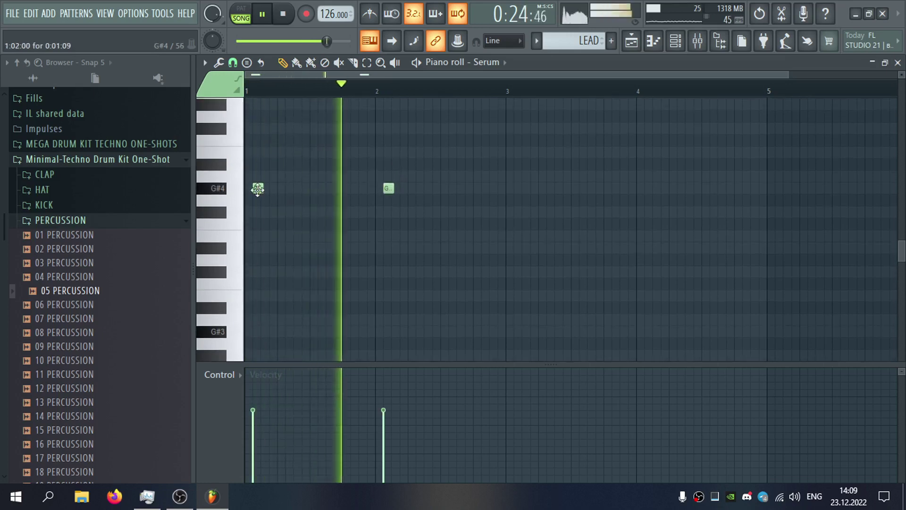
pyautogui.moveTo(258, 189); pyautogui.dragTo(266, 189)
pyautogui.moveTo(384, 189); pyautogui.dragTo(391, 190)
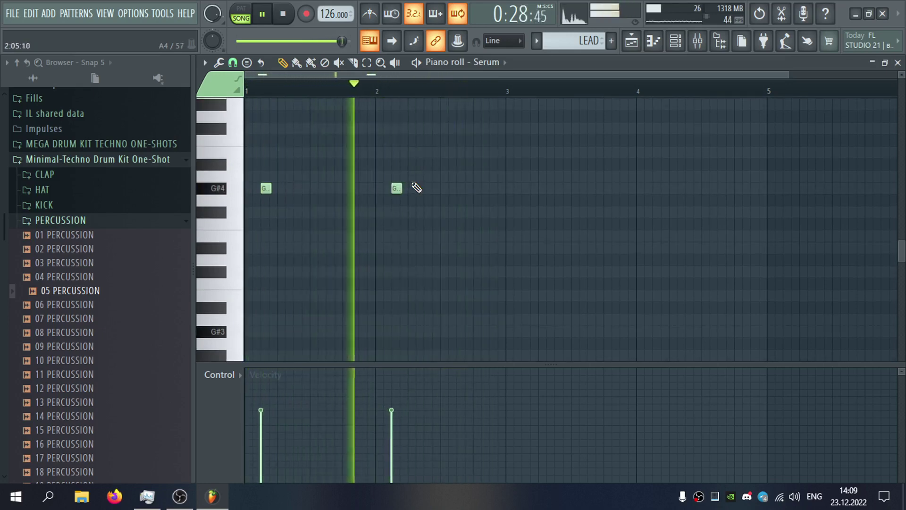
# Try a B4 note at step 11 and an A4 note at step 15 of bar 2, and delete both.
pyautogui.scroll(1, 459, 191)
pyautogui.click(461, 188)
pyautogui.click(494, 211)
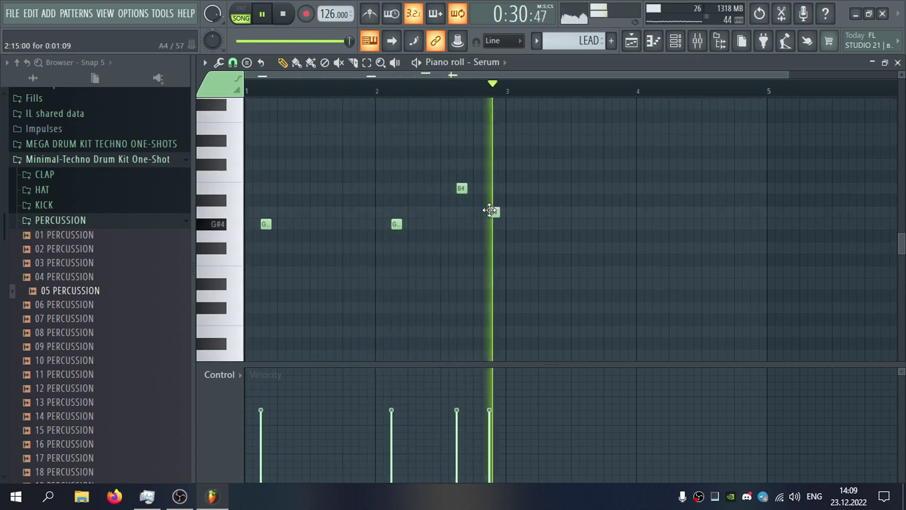
pyautogui.rightClick(462, 189)
pyautogui.rightClick(494, 212)
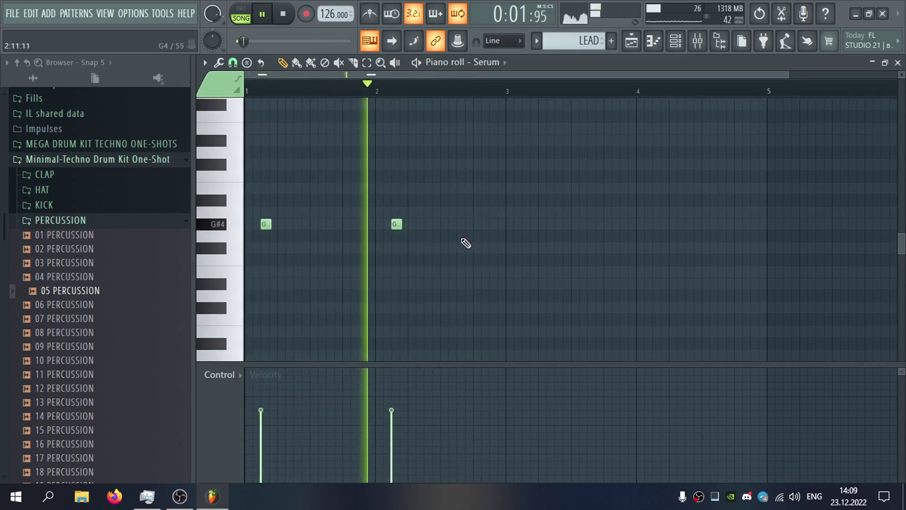
# Try G4 and G#4 notes at step 11 of bar 2 and a G4 note at step 7 of bar 3, and delete them.
pyautogui.click(461, 237)
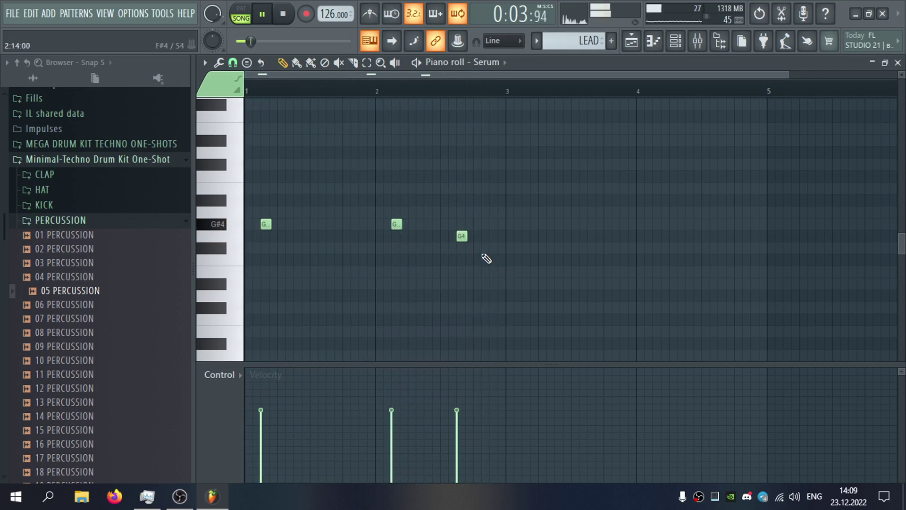
pyautogui.rightClick(460, 237)
pyautogui.click(461, 224)
pyautogui.click(559, 236)
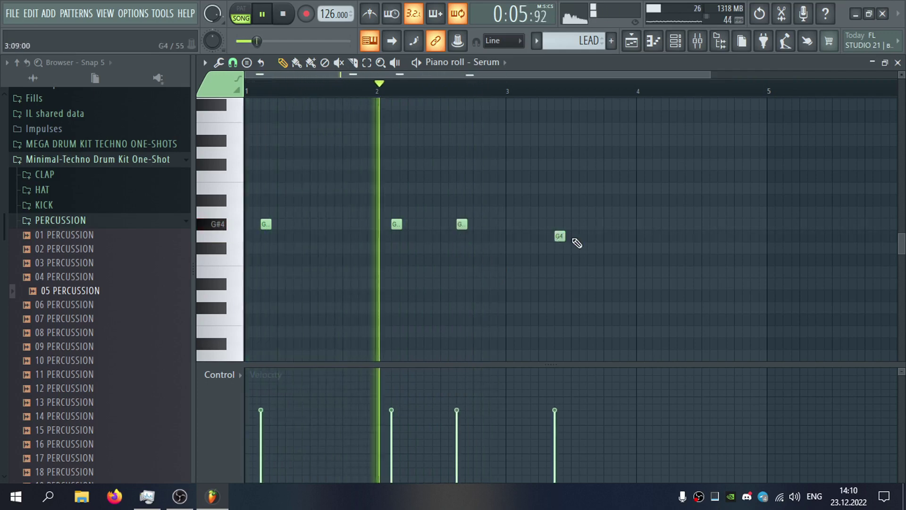
pyautogui.rightClick(559, 236)
pyautogui.rightClick(462, 224)
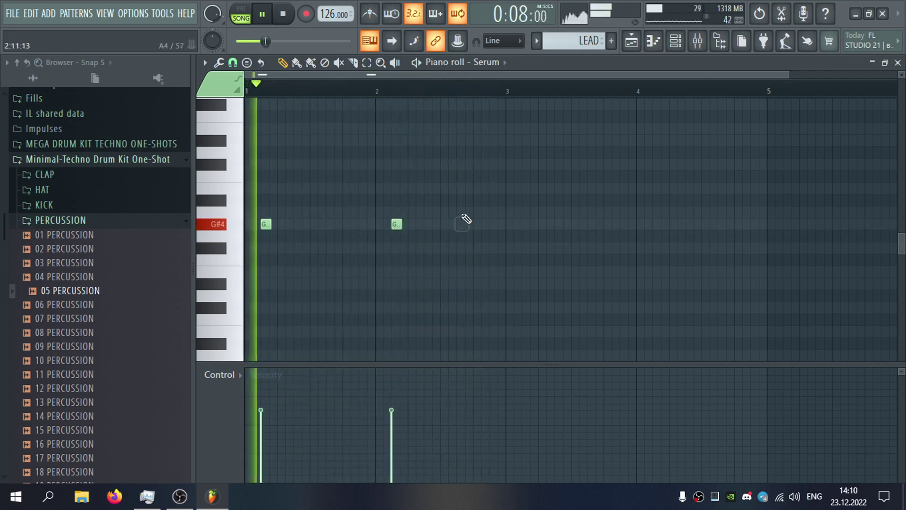
# Draw an A4 note at step 11 of bar 2 in the Serum lead pattern and return to the playlist.
pyautogui.click(461, 212)
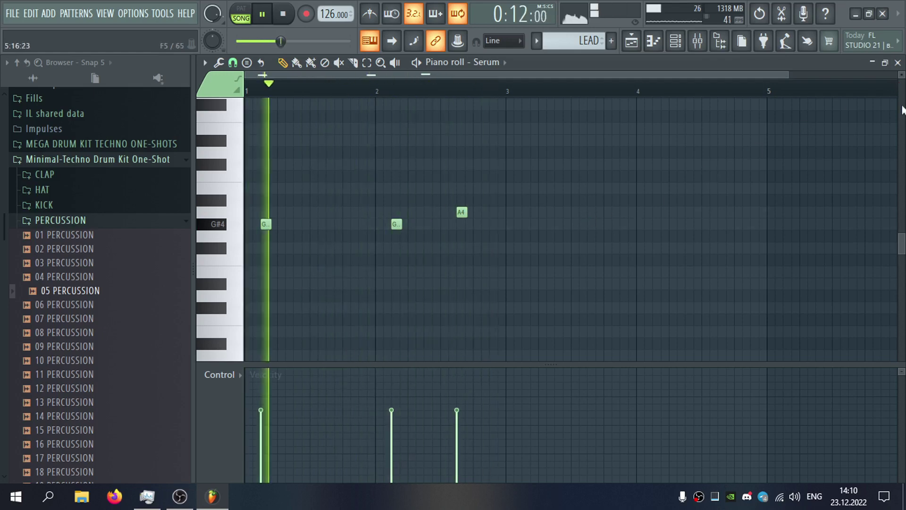
pyautogui.click(898, 62)
pyautogui.scroll(4, 519, 257)
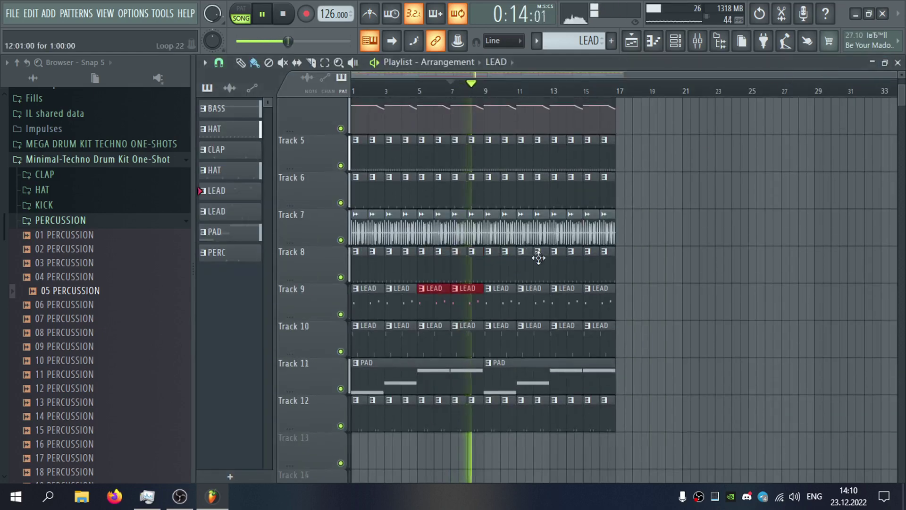
# Delete the Track 8 clips from bars 1 to 8.
pyautogui.scroll(-3, 523, 217)
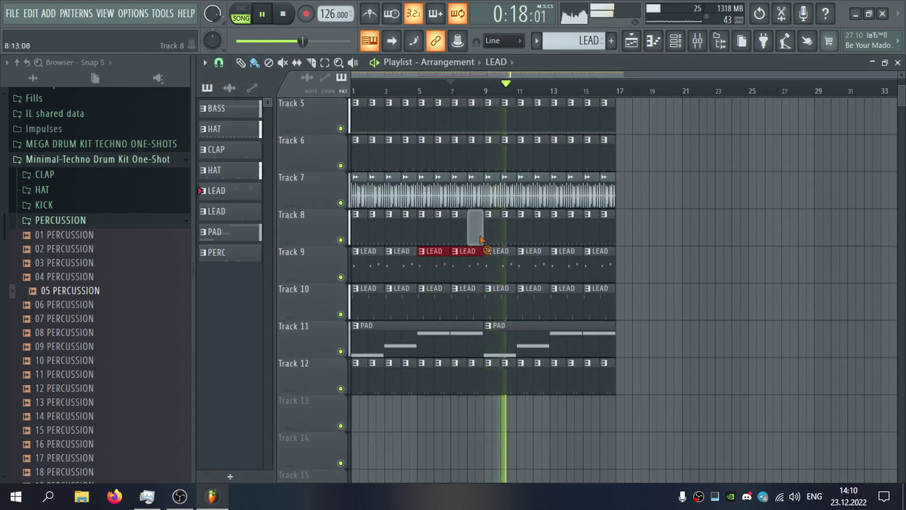
pyautogui.moveTo(480, 236); pyautogui.dragTo(357, 229)
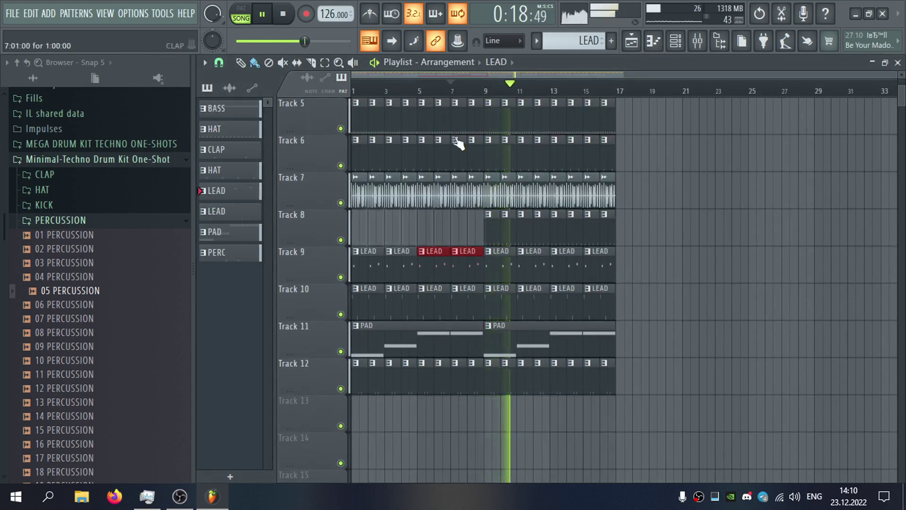
pyautogui.click(13, 16)
pyautogui.click(621, 84)
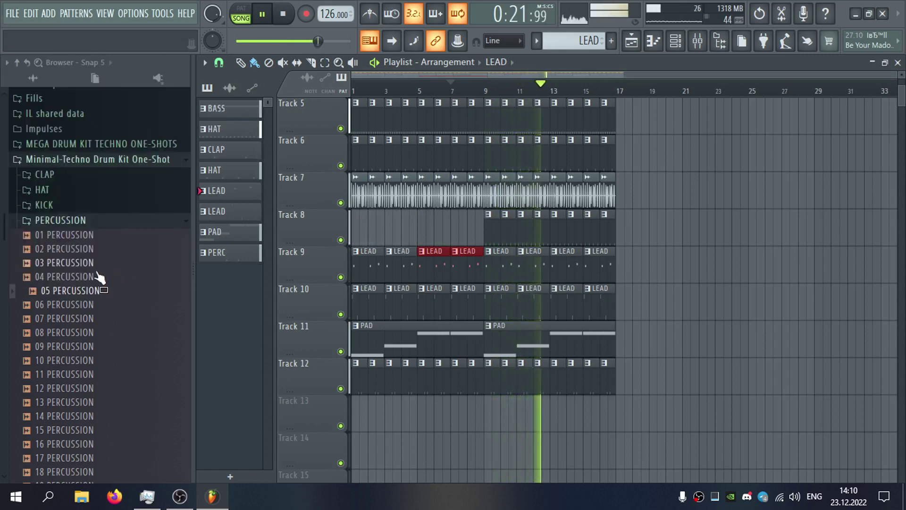
# Audition the 03, 02 and 01 PERCUSSION samples.
pyautogui.click(111, 262)
pyautogui.click(118, 248)
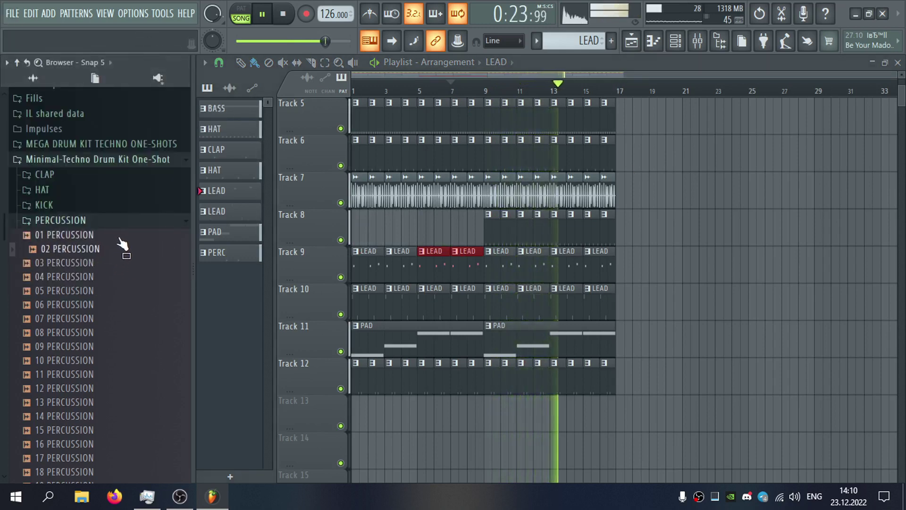
pyautogui.click(119, 238)
# Create a new pattern named PERC and place its clip at bar 7 of Track 13.
pyautogui.click(611, 41)
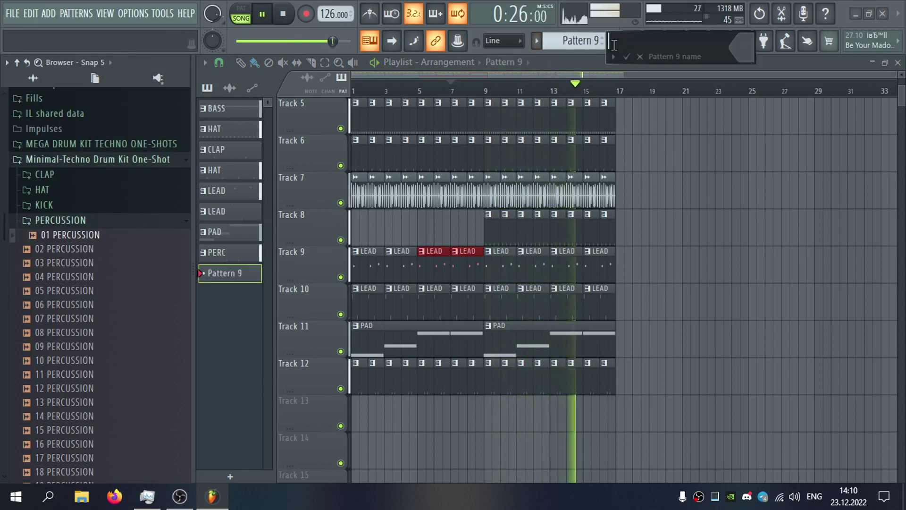
pyautogui.press('Return')
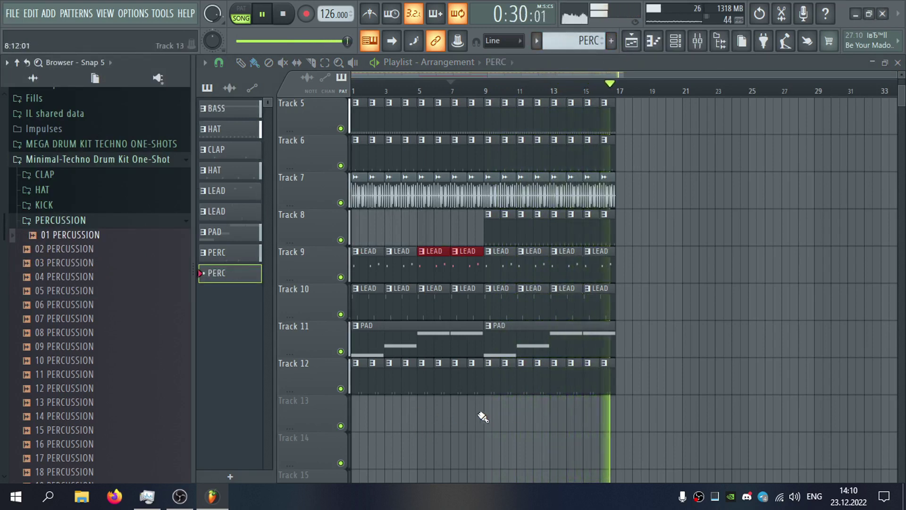
pyautogui.click(456, 411)
# Add the 01 PERCUSSION sample as the last channel in the channel rack and activate its step 7.
pyautogui.press('F6')
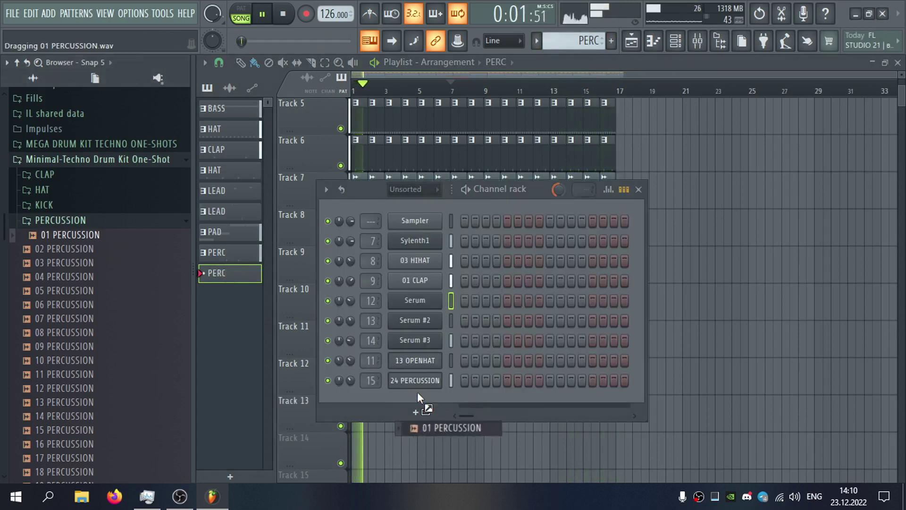
pyautogui.moveTo(417, 392); pyautogui.dragTo(419, 394)
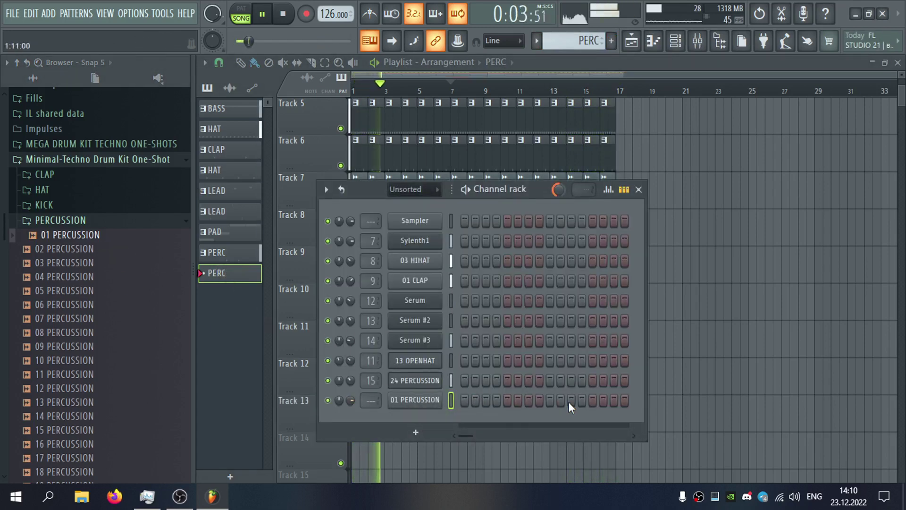
pyautogui.click(528, 400)
# Place another PERC clip at bar 15 of Track 13 and check the 01 PERCUSSION note in the piano roll.
pyautogui.press('F6')
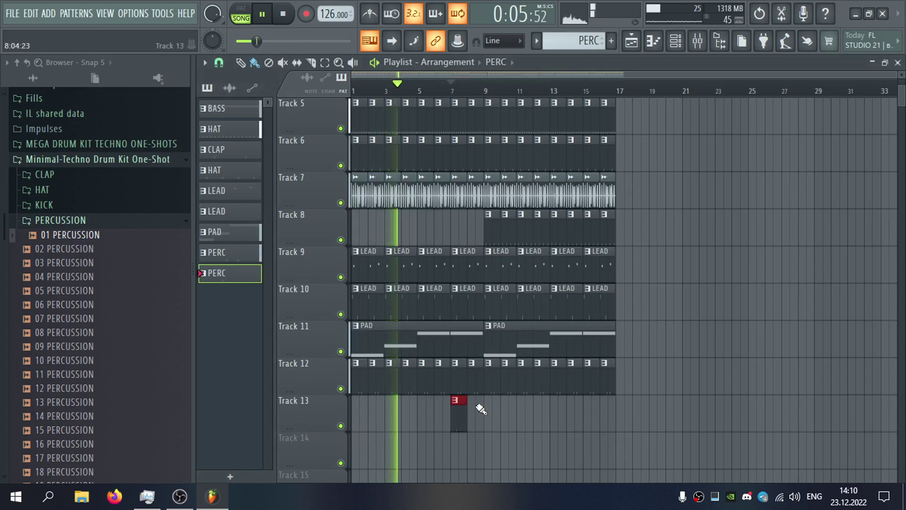
pyautogui.click(588, 414)
pyautogui.press('F7')
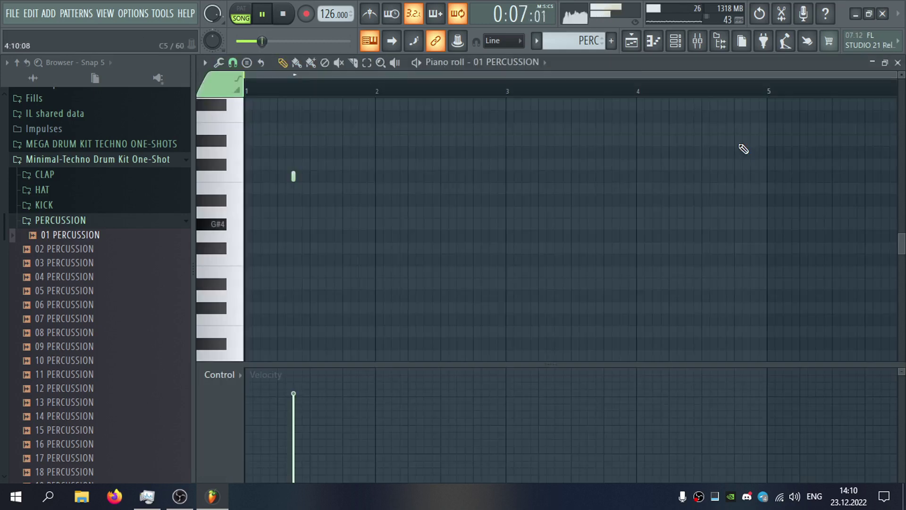
pyautogui.click(898, 62)
# Route the 01 PERCUSSION channel to mixer track 16 and name the track PERC.
pyautogui.click(411, 399)
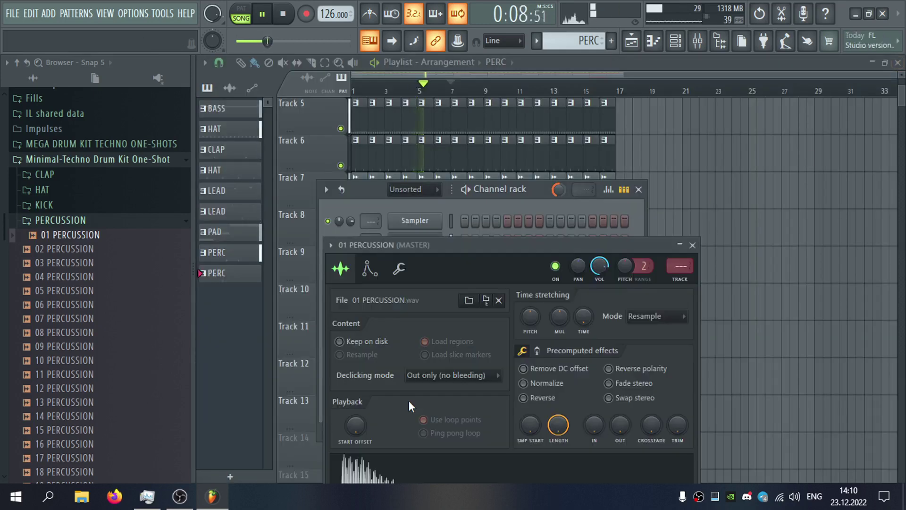
pyautogui.click(681, 280)
pyautogui.write('PERC')
pyautogui.press('Return')
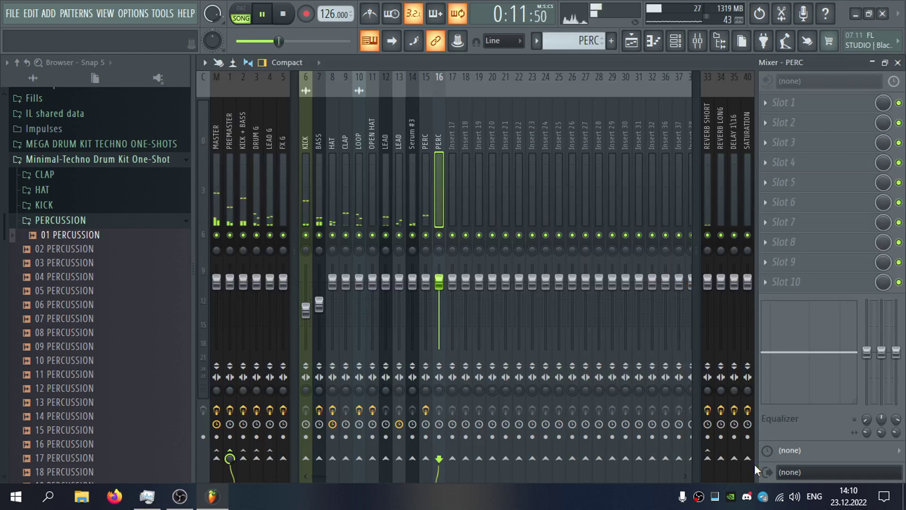
# Send mixer track 16 to REVERB LONG and lower the 01 PERCUSSION channel volume to about 21%.
pyautogui.click(721, 457)
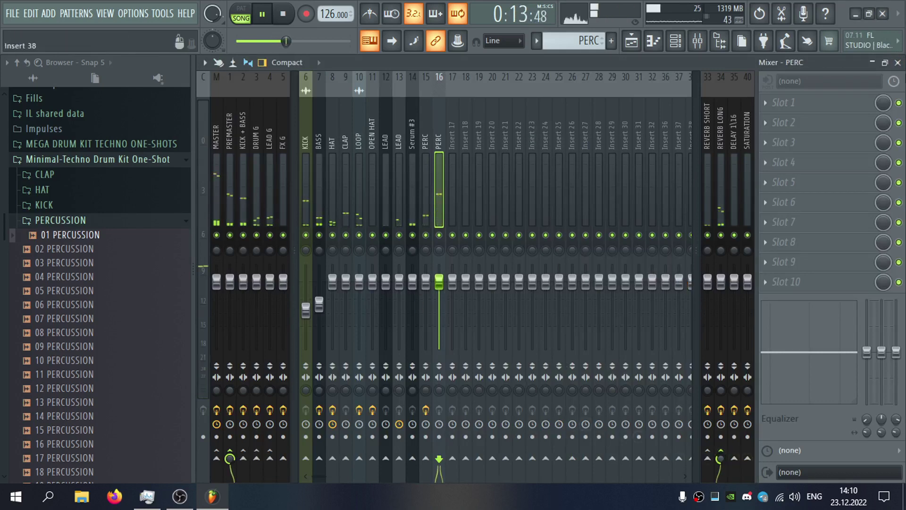
pyautogui.click(898, 62)
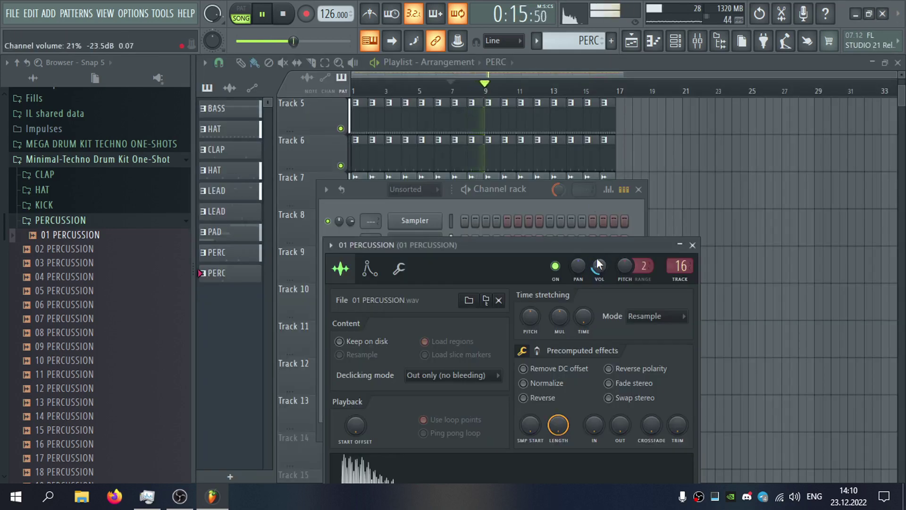
pyautogui.click(587, 64)
pyautogui.click(642, 258)
pyautogui.rightClick(643, 259)
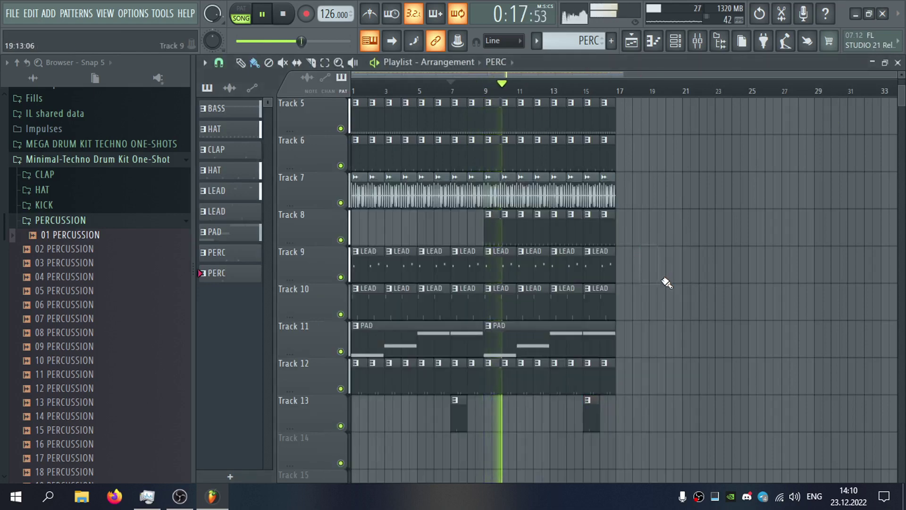
# Audition percussion samples 13 down to 09 in the Minimal-Techno Drum Kit's PERCUSSION folder.
pyautogui.scroll(-1, 660, 275)
pyautogui.scroll(-3, 663, 280)
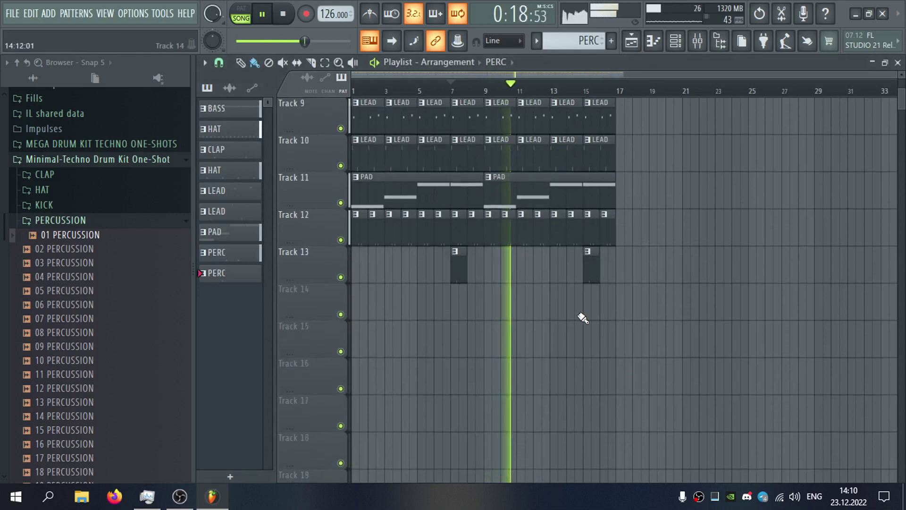
pyautogui.click(51, 221)
pyautogui.click(59, 220)
pyautogui.click(91, 283)
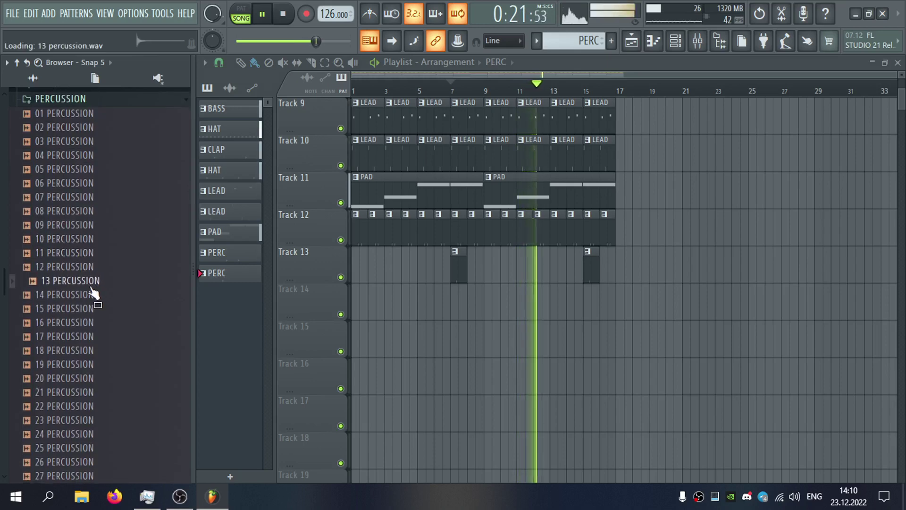
pyautogui.click(115, 269)
pyautogui.click(111, 251)
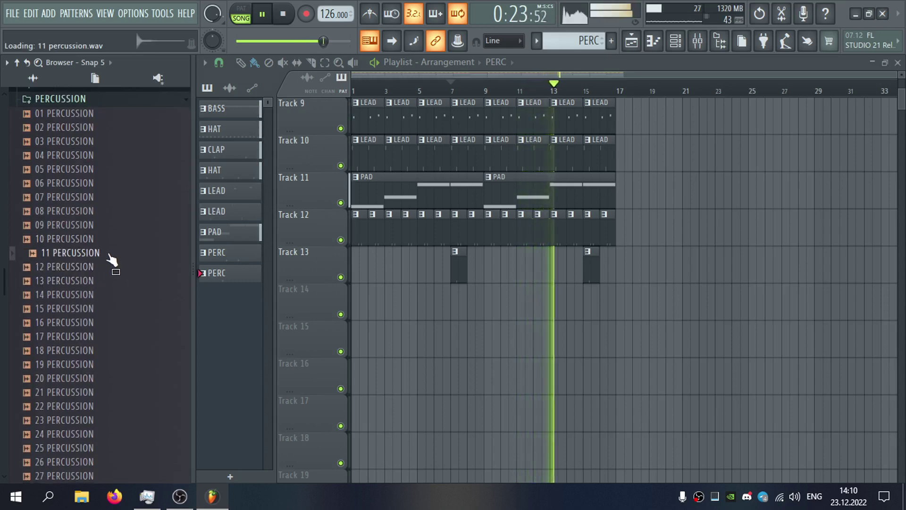
pyautogui.click(107, 242)
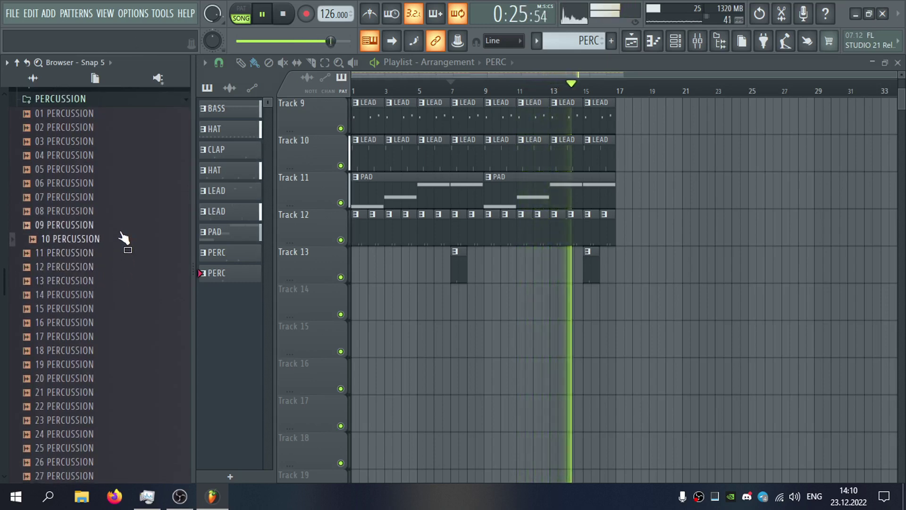
pyautogui.click(121, 232)
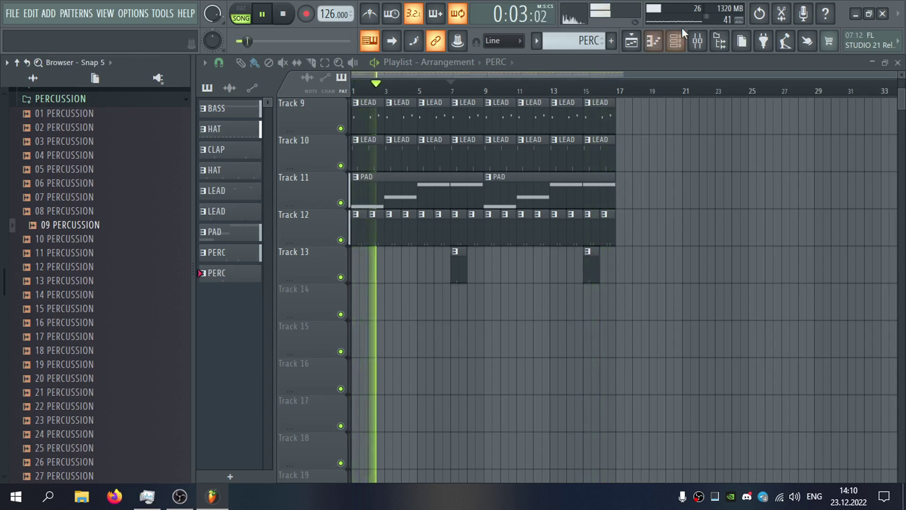
# Create another pattern named PERC and insert an empty playlist track directly below Track 12.
pyautogui.click(612, 41)
pyautogui.write('PERC')
pyautogui.press('Return')
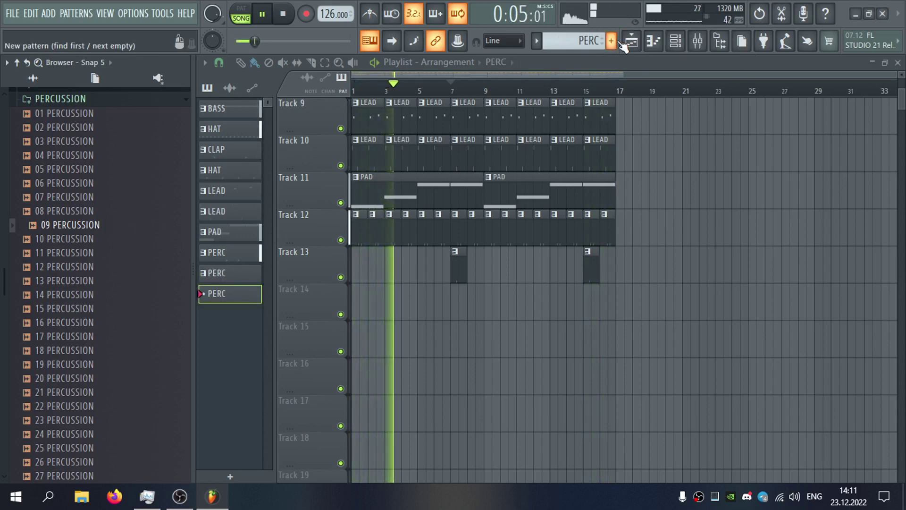
pyautogui.rightClick(347, 250)
pyautogui.click(385, 419)
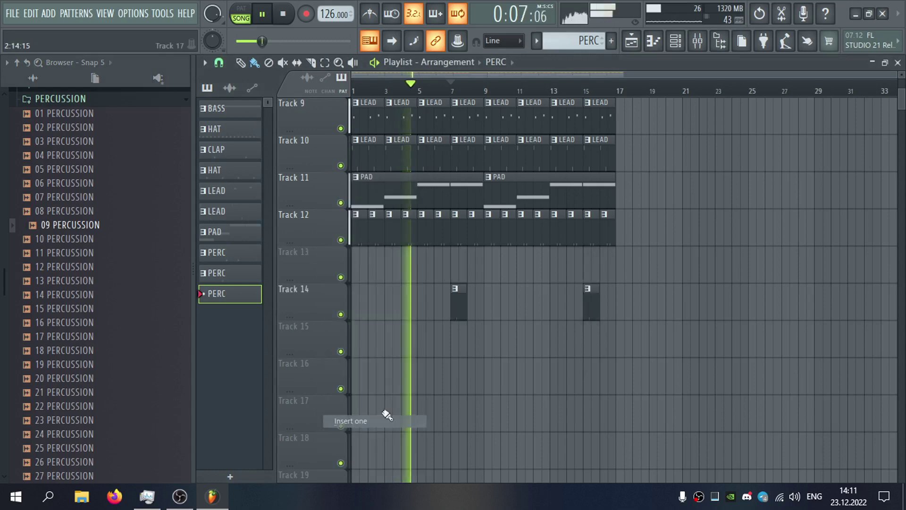
# Place one-bar clips of the new PERC pattern on Track 13 at every even bar from 2 to 16.
pyautogui.click(357, 262)
pyautogui.moveTo(357, 263); pyautogui.dragTo(375, 266)
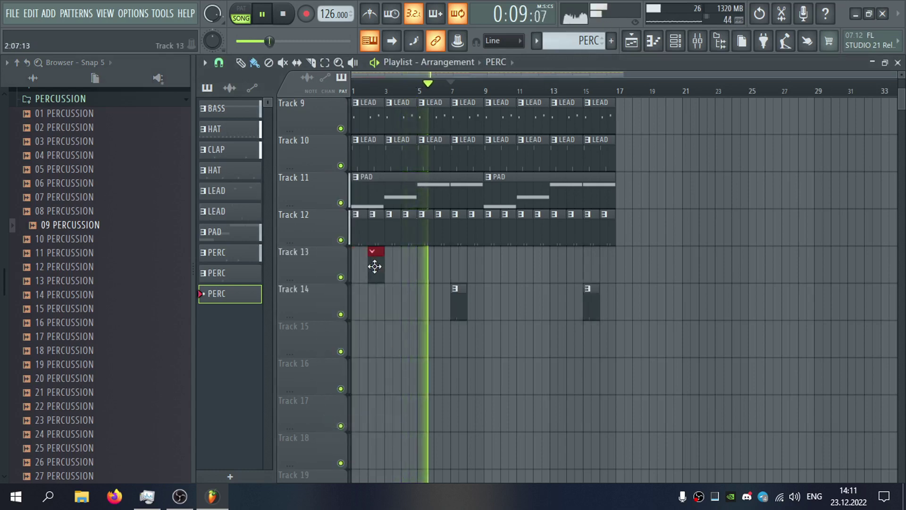
pyautogui.click(408, 267)
pyautogui.click(441, 266)
pyautogui.click(474, 267)
pyautogui.click(507, 266)
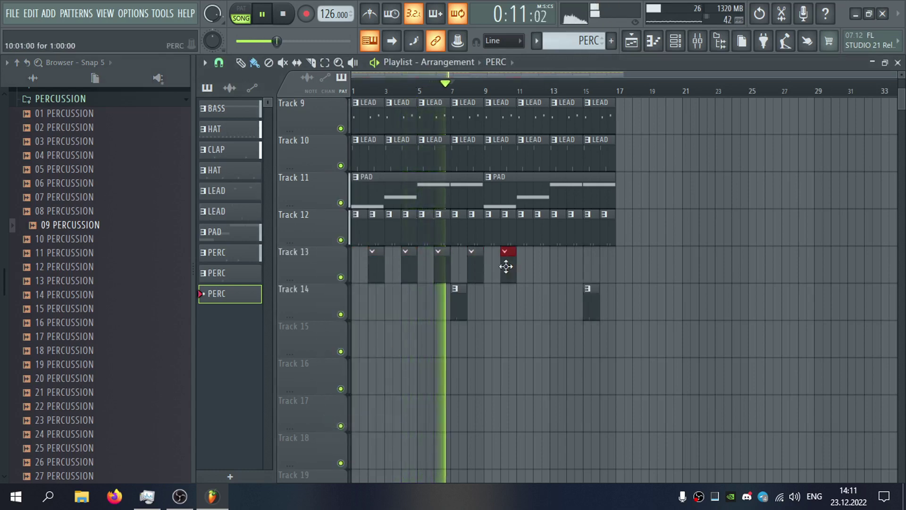
pyautogui.click(539, 267)
pyautogui.click(573, 267)
pyautogui.click(605, 266)
# Add the 09 PERCUSSION sample as the first channel in the channel rack and activate its step 6.
pyautogui.press('F6')
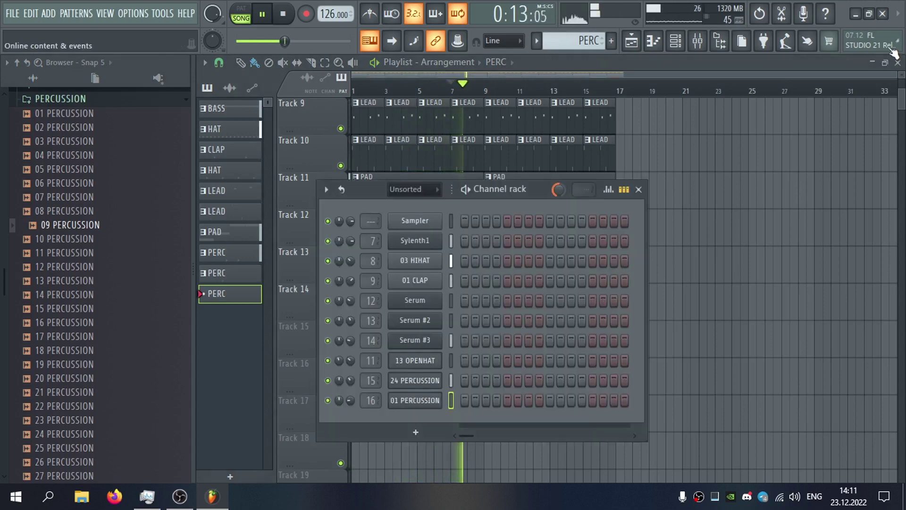
pyautogui.moveTo(63, 193); pyautogui.dragTo(427, 208)
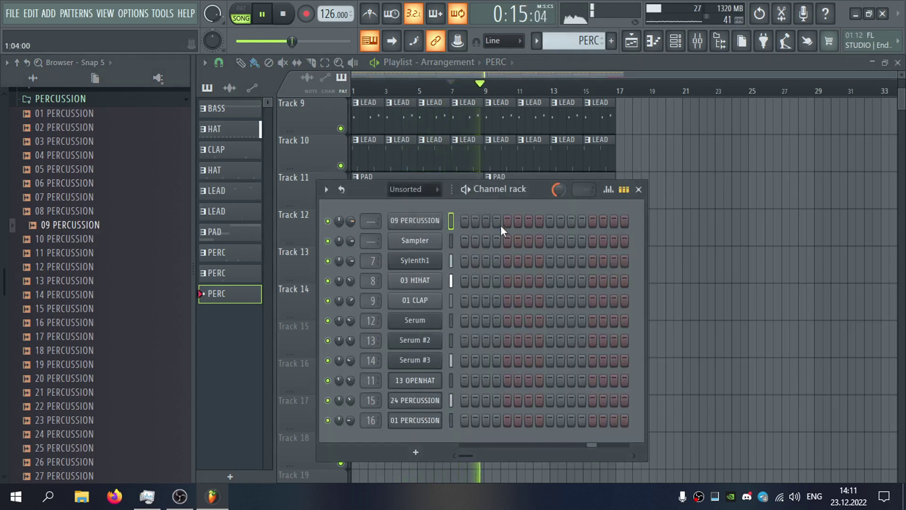
pyautogui.click(515, 222)
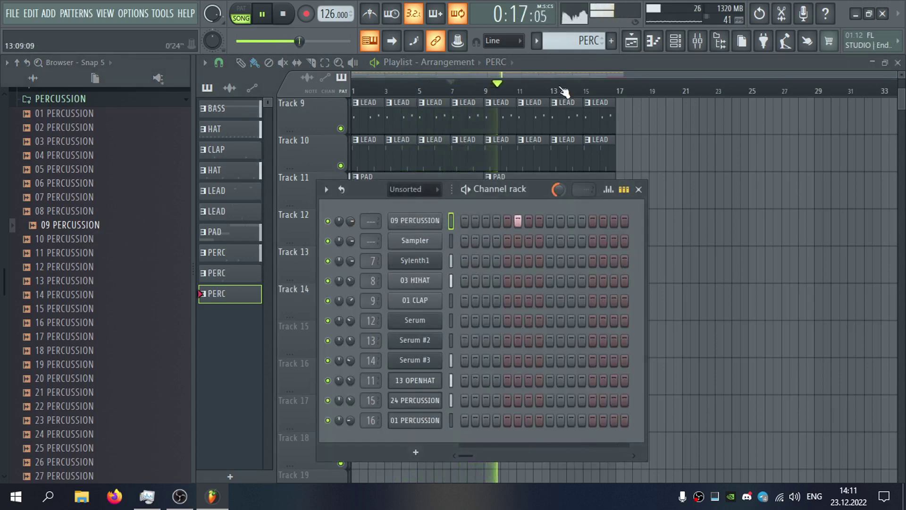
# Check the 09 PERCUSSION note in the piano roll and move its hit from step 6 to step 10.
pyautogui.press('F6')
pyautogui.doubleClick(510, 277)
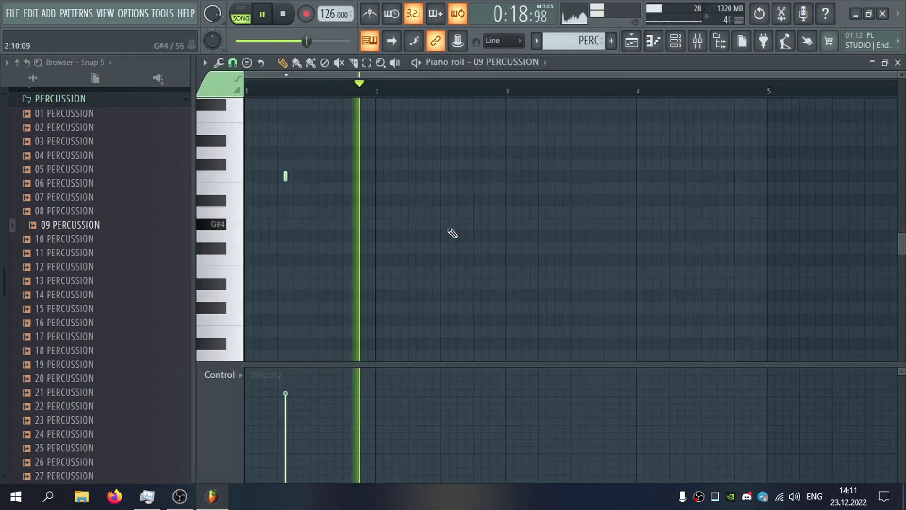
pyautogui.click(897, 62)
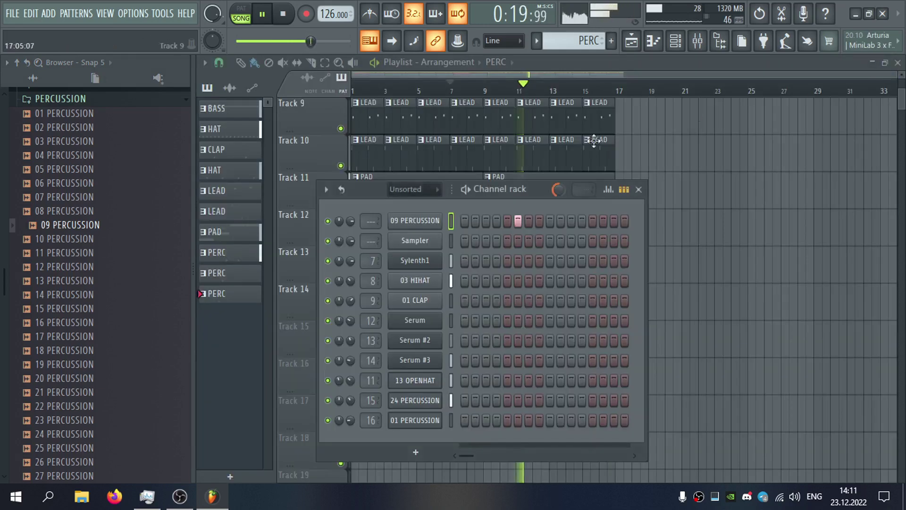
pyautogui.click(560, 222)
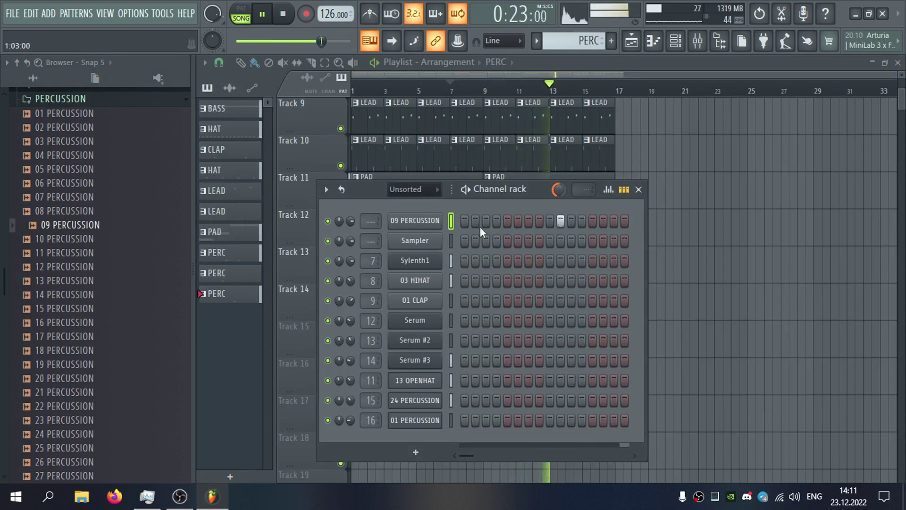
# Route the 09 PERCUSSION channel to mixer track 17 and name the track PERC.
pyautogui.click(438, 222)
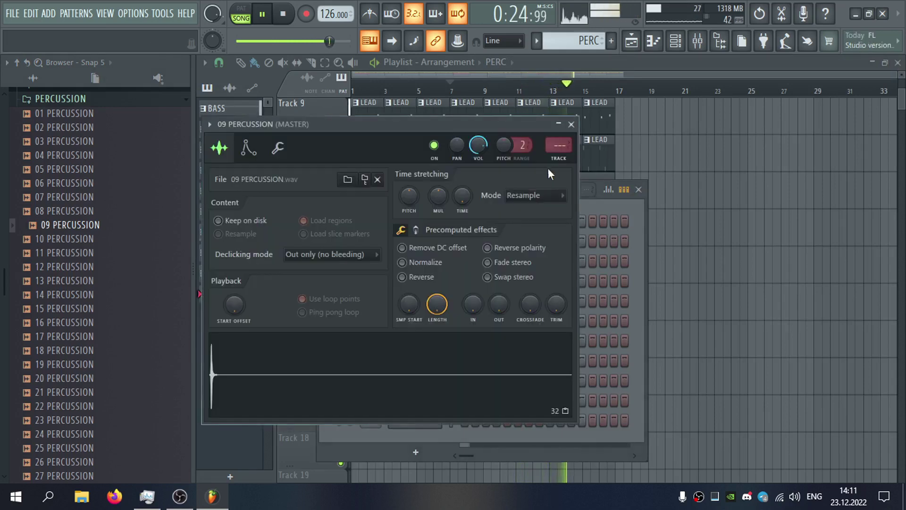
pyautogui.click(558, 158)
pyautogui.press('F2')
pyautogui.write('PERC')
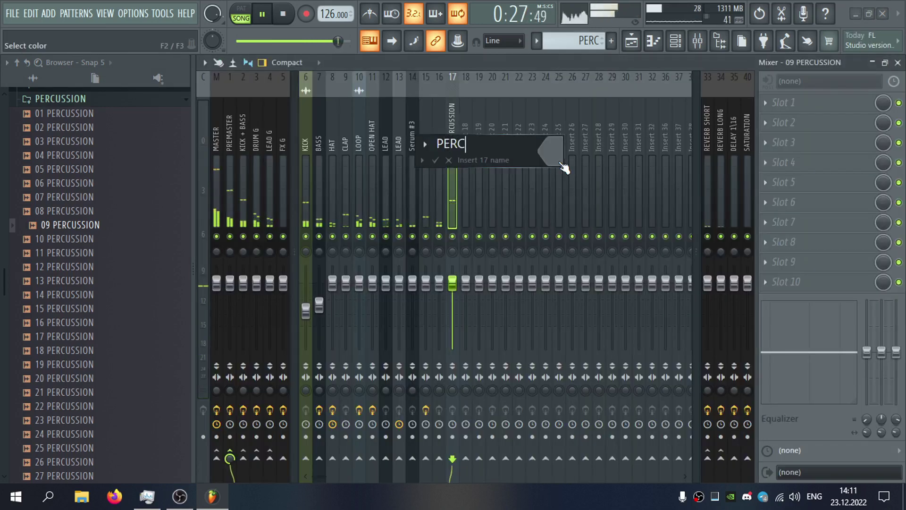
pyautogui.press('Return')
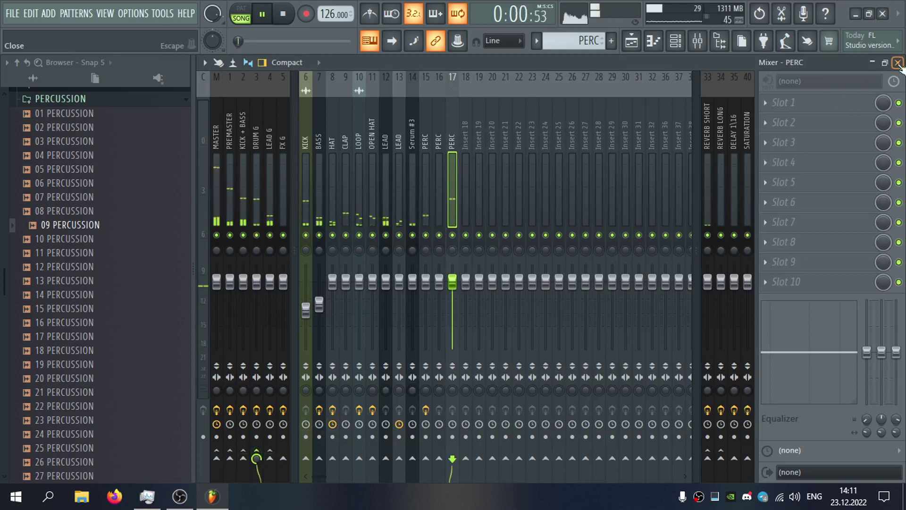
# Send the PERC mixer track 17 to REVERB SHORT at 24% and lower the 09 PERCUSSION channel volume to 26%.
pyautogui.click(898, 63)
pyautogui.doubleClick(565, 144)
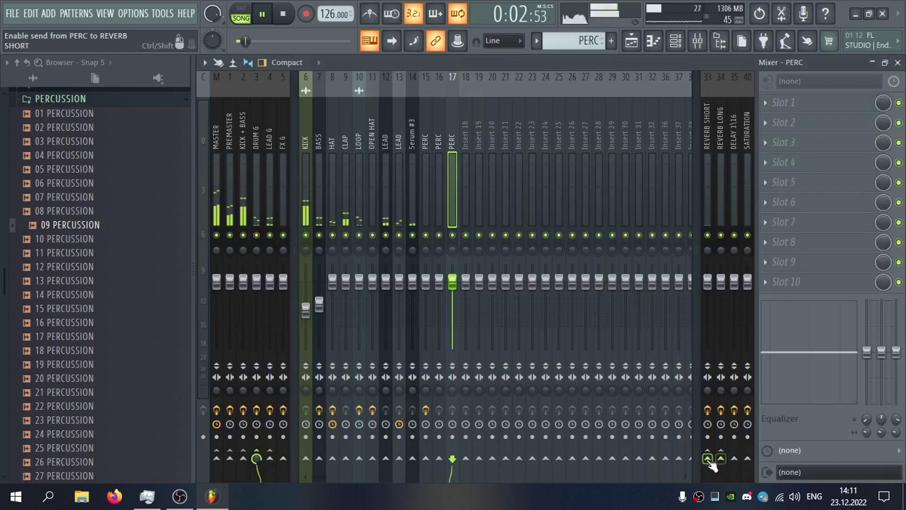
pyautogui.moveTo(706, 459); pyautogui.dragTo(709, 454)
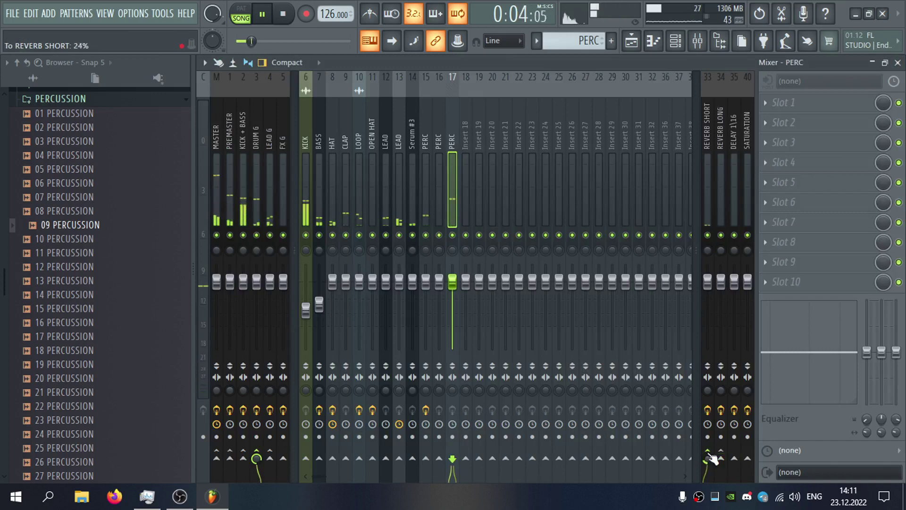
pyautogui.click(898, 63)
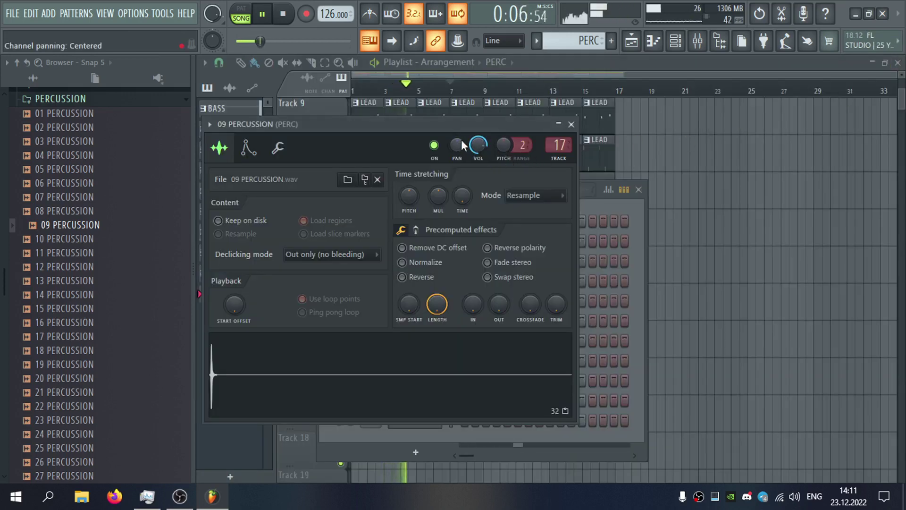
pyautogui.moveTo(477, 146); pyautogui.dragTo(477, 158)
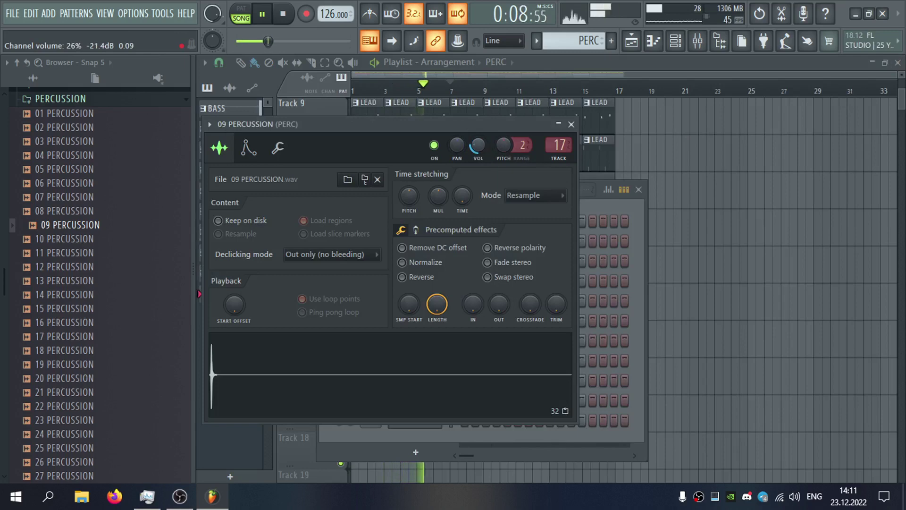
# Insert ValhallaSpaceModulator in the first effect slot of the PERC track and load its A Flanging Forest preset.
pyautogui.press('F9')
pyautogui.click(828, 105)
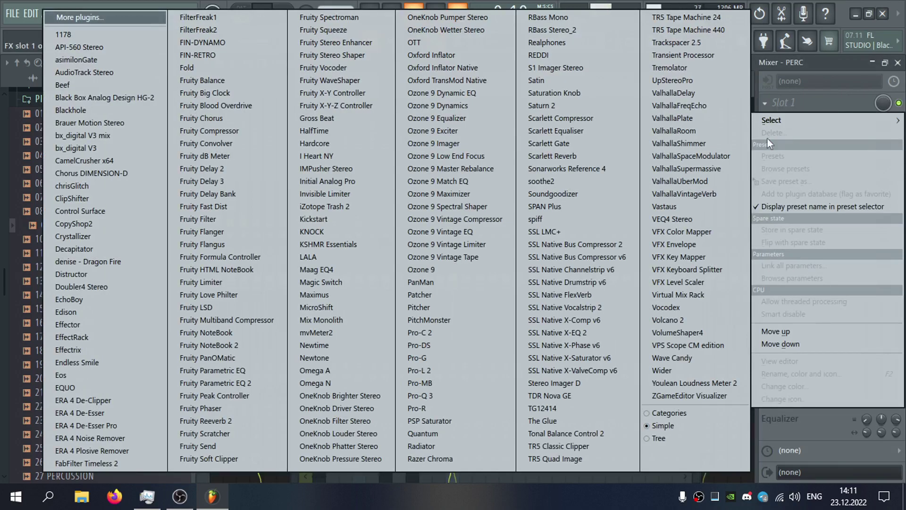
pyautogui.click(716, 156)
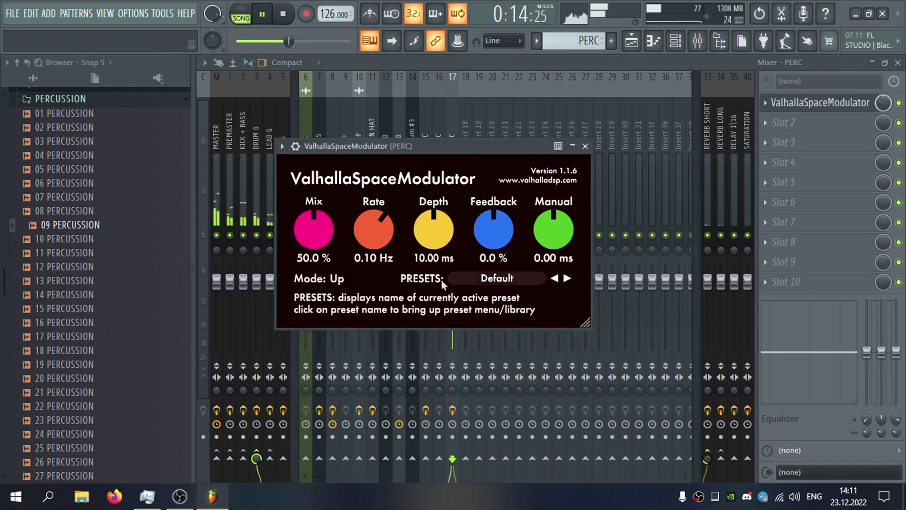
pyautogui.click(504, 279)
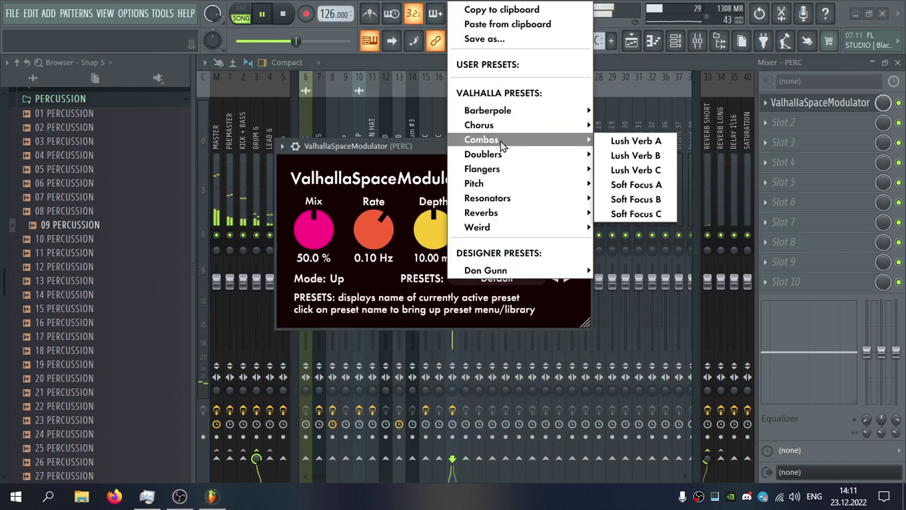
pyautogui.click(632, 124)
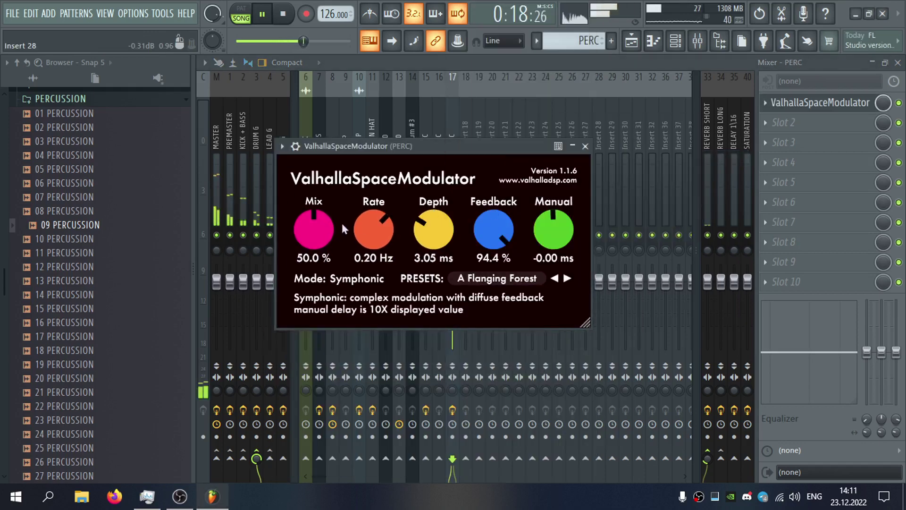
pyautogui.click(585, 145)
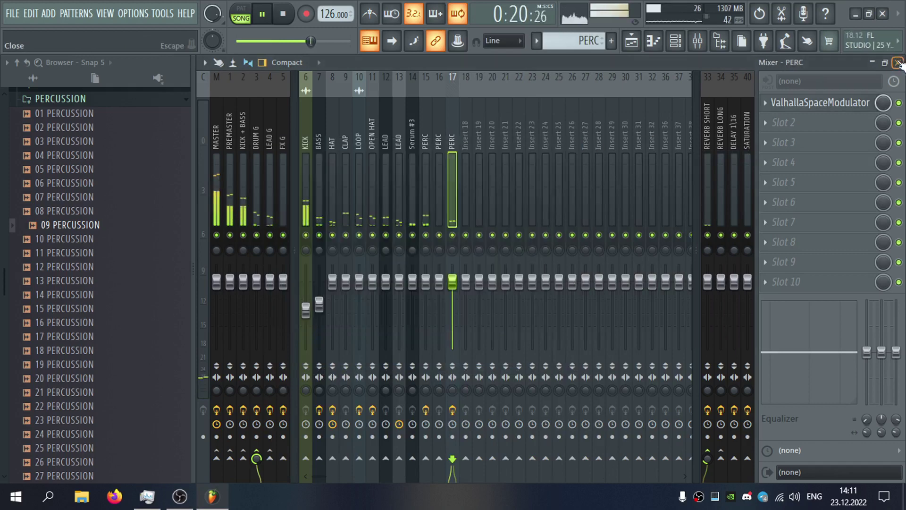
pyautogui.click(897, 62)
pyautogui.click(817, 61)
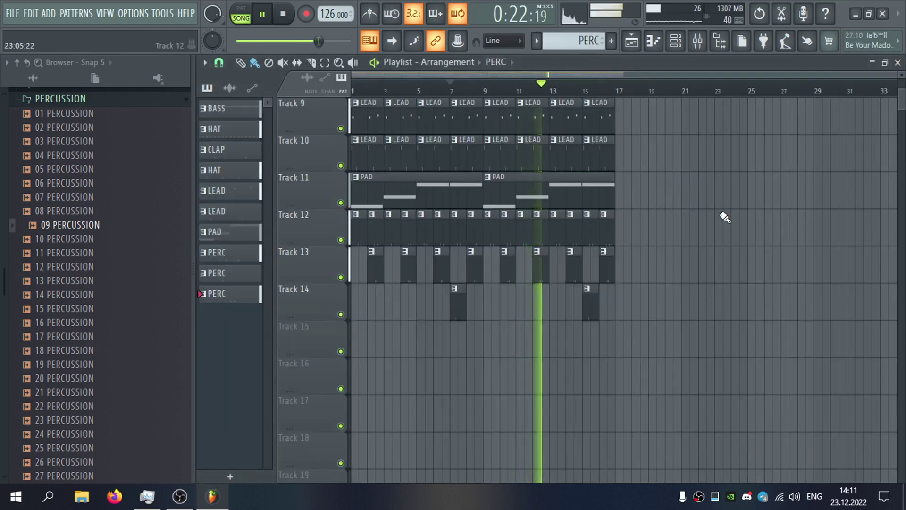
# Duplicate the sixteen-bar arrangement into bars 17 to 32 and extend the Pro-Q 3 Band 1 Frequency automation clip over the duplicated section.
pyautogui.click(25, 99)
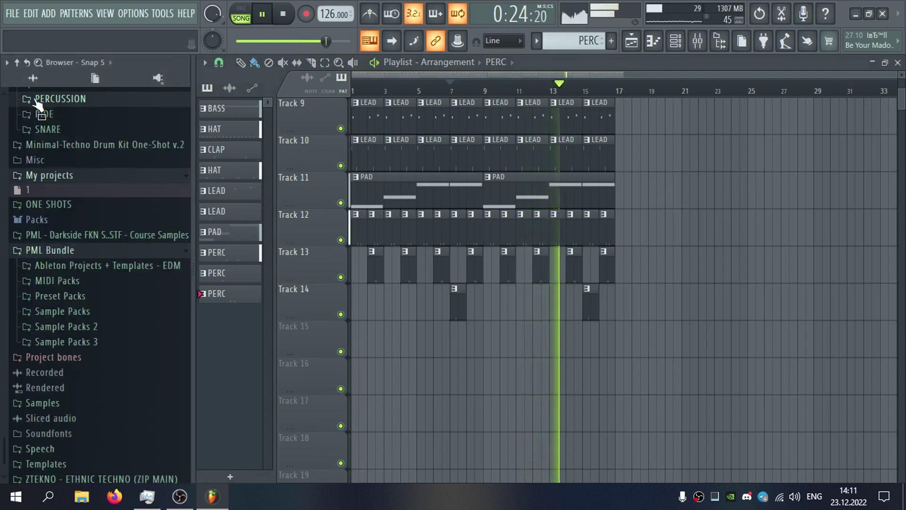
pyautogui.scroll(4, 114, 200)
pyautogui.scroll(4, 316, 271)
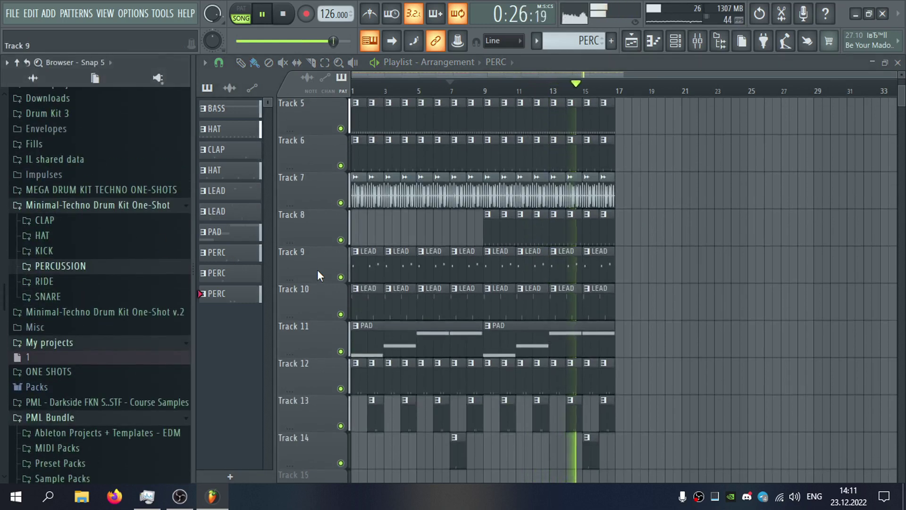
pyautogui.scroll(5, 316, 265)
pyautogui.scroll(-6, 333, 257)
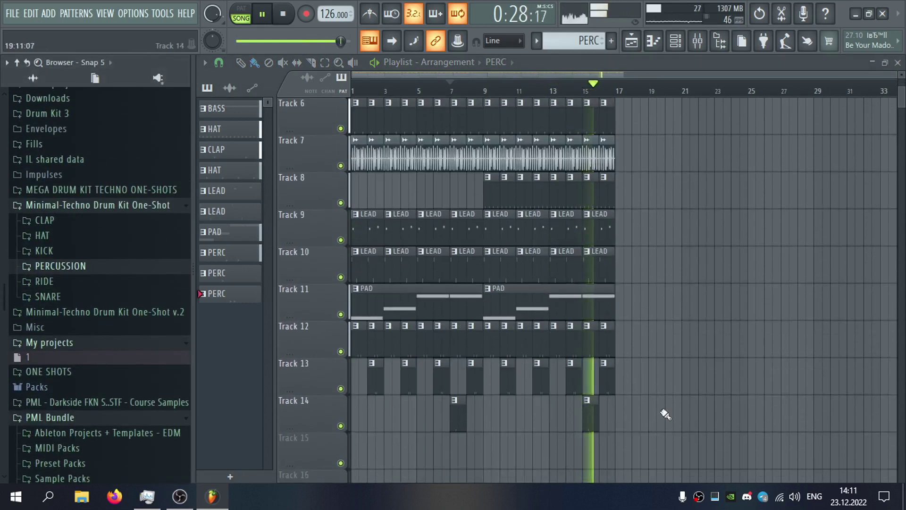
pyautogui.moveTo(670, 415); pyautogui.dragTo(217, 286)
pyautogui.hotkey('ctrl', 'b')
pyautogui.scroll(-2, 623, 317)
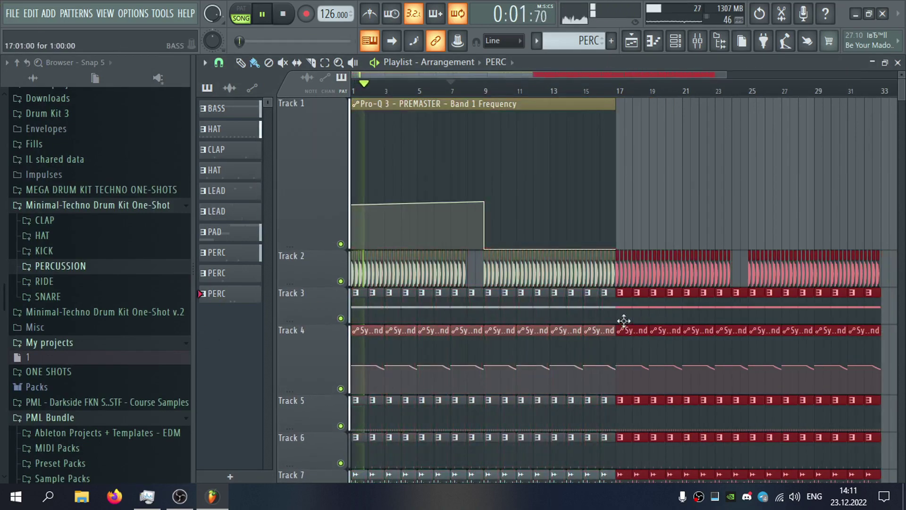
pyautogui.moveTo(535, 105); pyautogui.dragTo(726, 105)
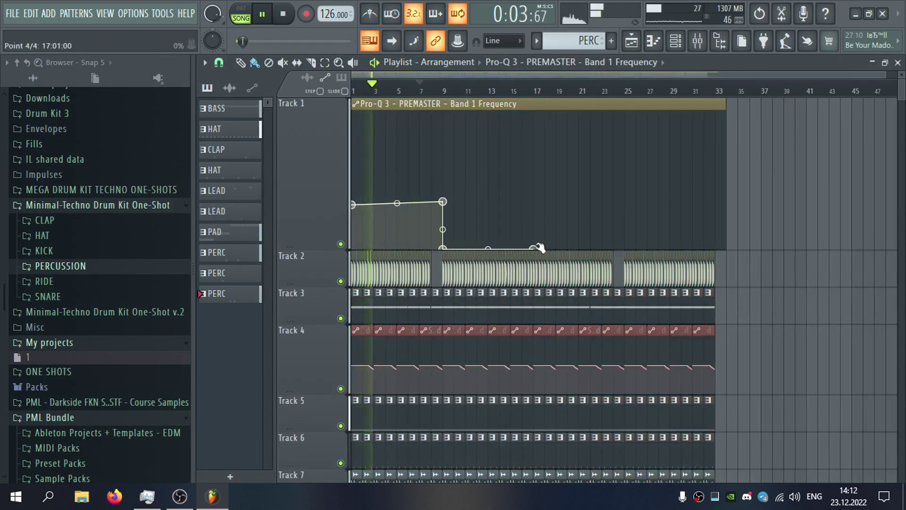
# Shorten the Track 5 hat, Track 7 loop and Track 9 and 10 lead clips to leave a half-bar gap before bar 9.
pyautogui.scroll(-5, 489, 269)
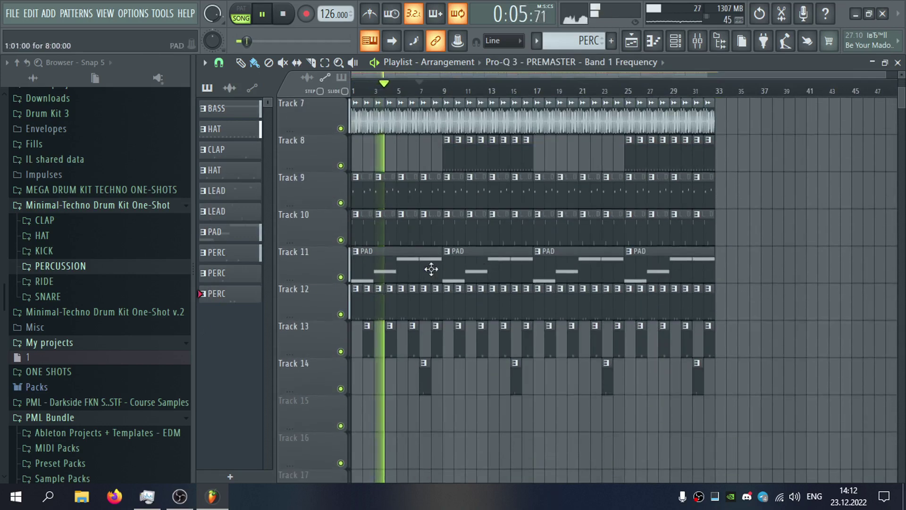
pyautogui.scroll(3, 478, 242)
pyautogui.moveTo(473, 202); pyautogui.dragTo(461, 202)
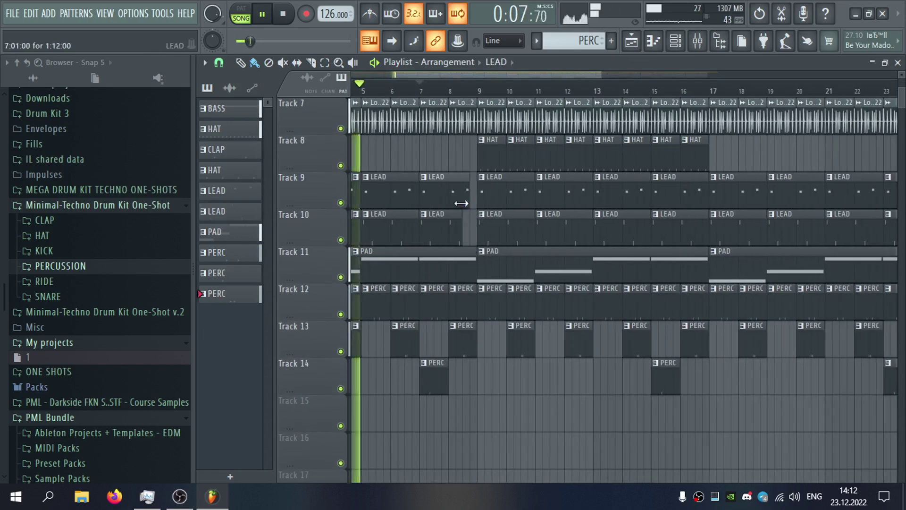
pyautogui.moveTo(473, 297)
pyautogui.mouseDown()
pyautogui.moveTo(460, 297)
pyautogui.moveTo(472, 297)
pyautogui.mouseUp()
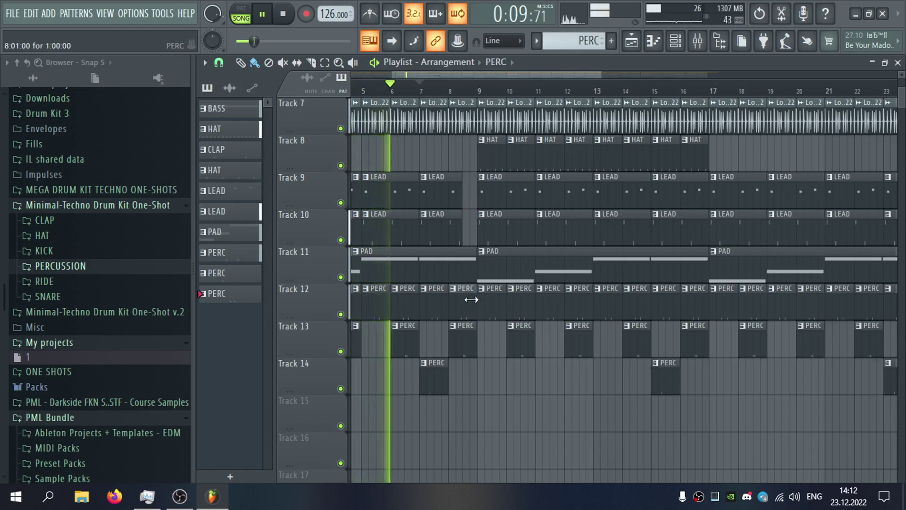
pyautogui.scroll(3, 472, 304)
pyautogui.moveTo(471, 199); pyautogui.dragTo(461, 197)
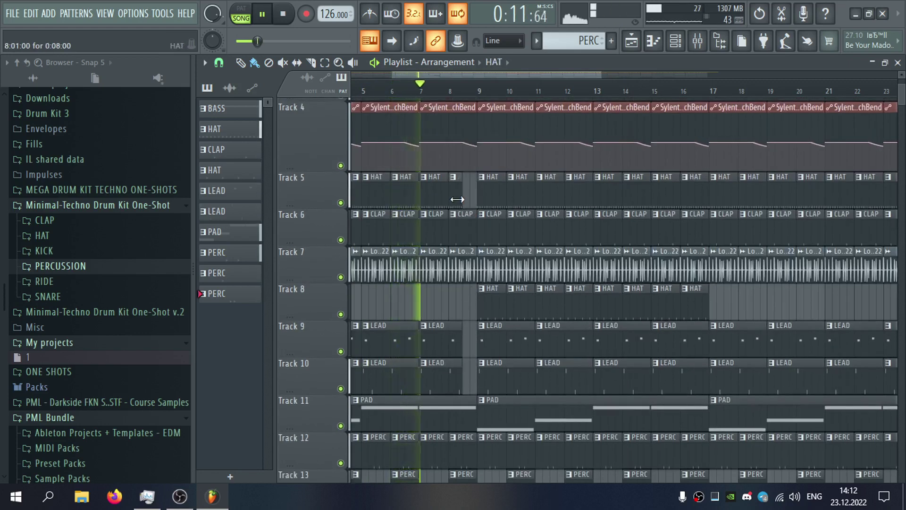
pyautogui.click(471, 227)
pyautogui.moveTo(460, 229); pyautogui.dragTo(462, 259)
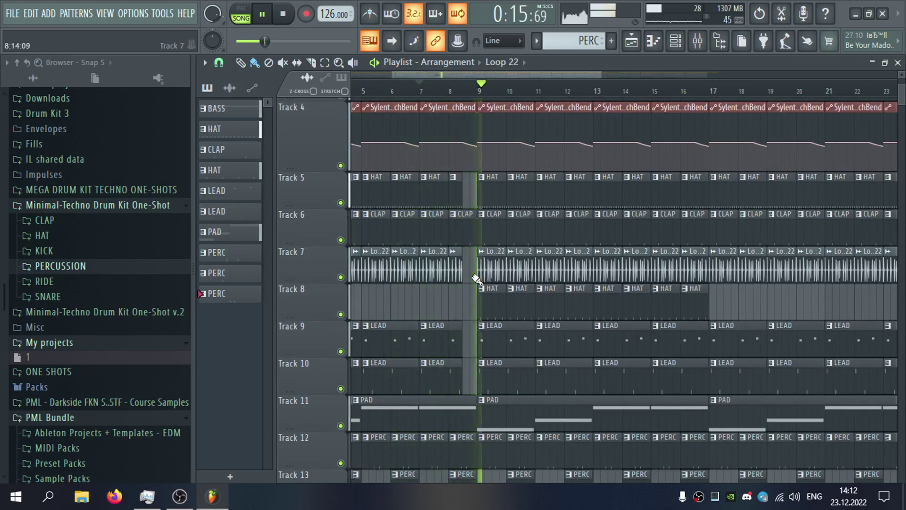
# Copy the Track 8 HAT clips from bars 9 to 16 into the empty bars 17 to 24.
pyautogui.scroll(-1, 638, 277)
pyautogui.scroll(-3, 633, 261)
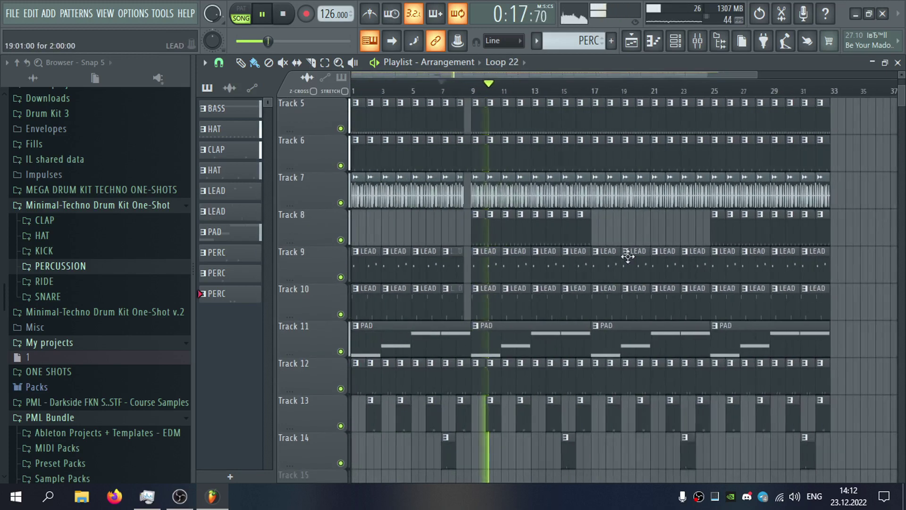
pyautogui.click(551, 228)
pyautogui.moveTo(561, 232); pyautogui.dragTo(644, 232)
# Check the open hat's notes, set the 13 OPENHAT time-stretching mode to Stretch and try a pitch shift of +100 cents.
pyautogui.doubleClick(634, 232)
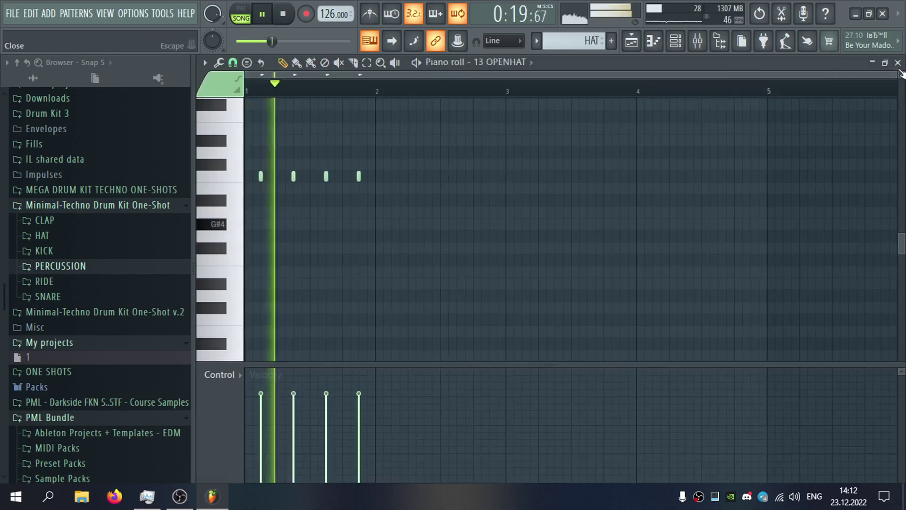
pyautogui.click(897, 63)
pyautogui.click(437, 379)
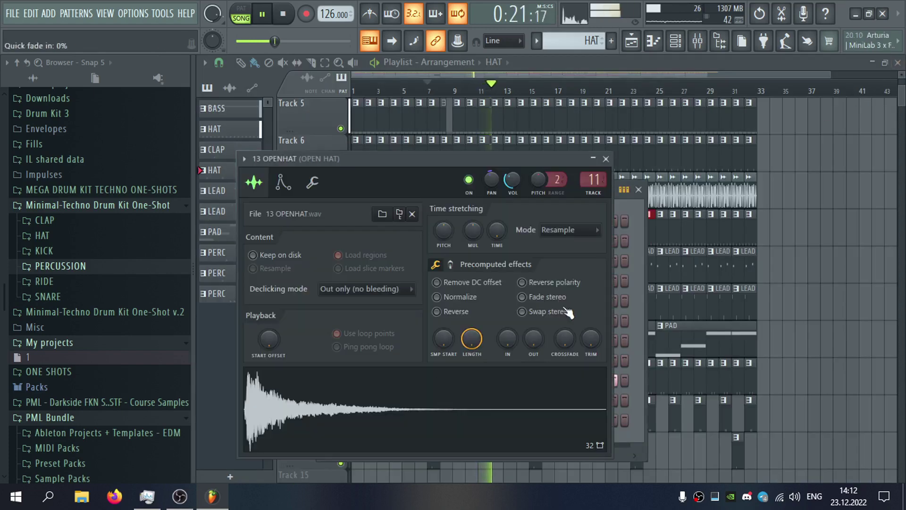
pyautogui.click(585, 231)
pyautogui.click(561, 340)
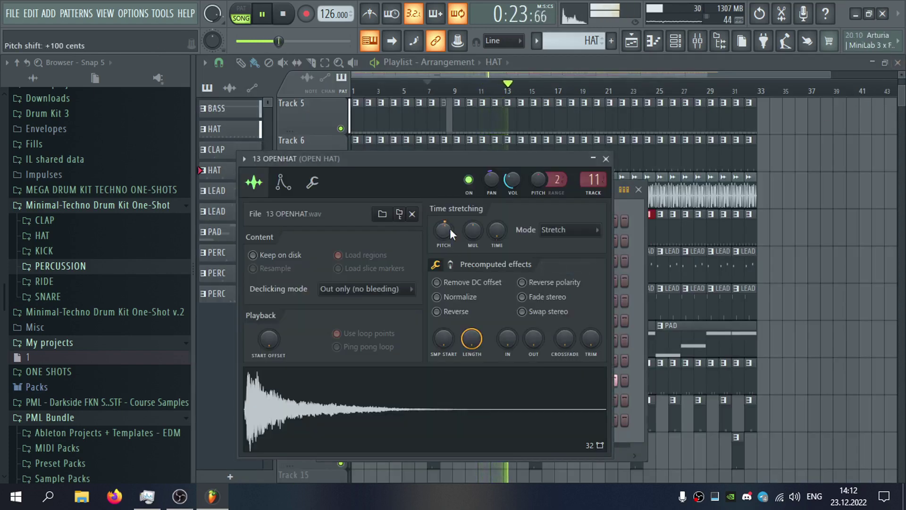
pyautogui.moveTo(449, 229); pyautogui.dragTo(447, 225)
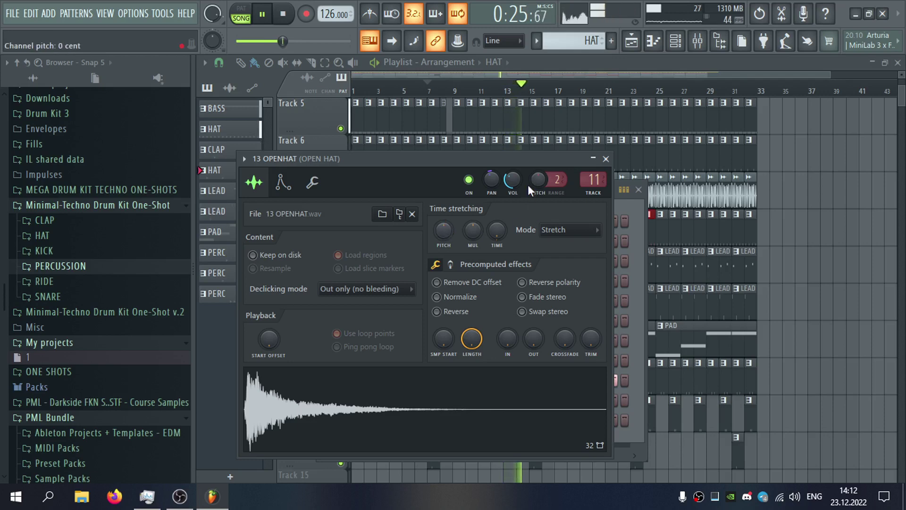
# Add a high-shelf boost of about +5.38 dB at 13132 Hz in the Pro-Q 3 on the OPEN HAT mixer track.
pyautogui.doubleClick(593, 180)
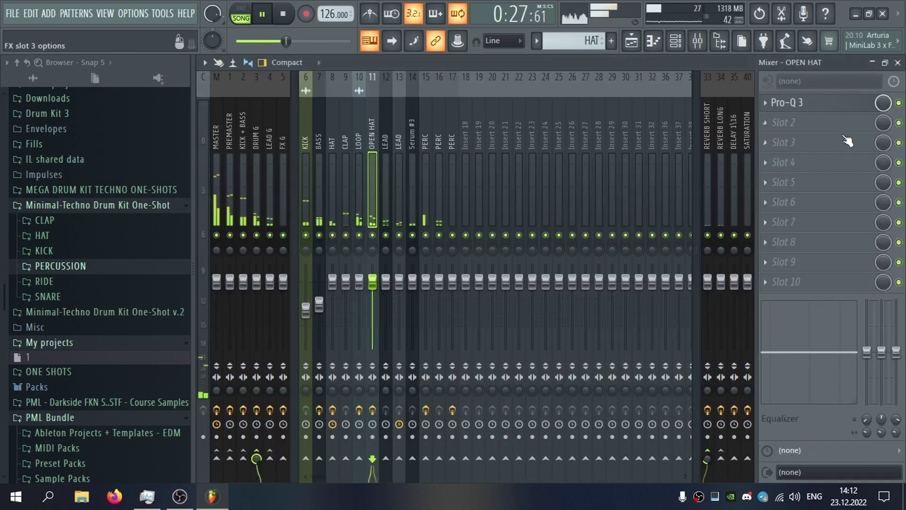
pyautogui.click(839, 109)
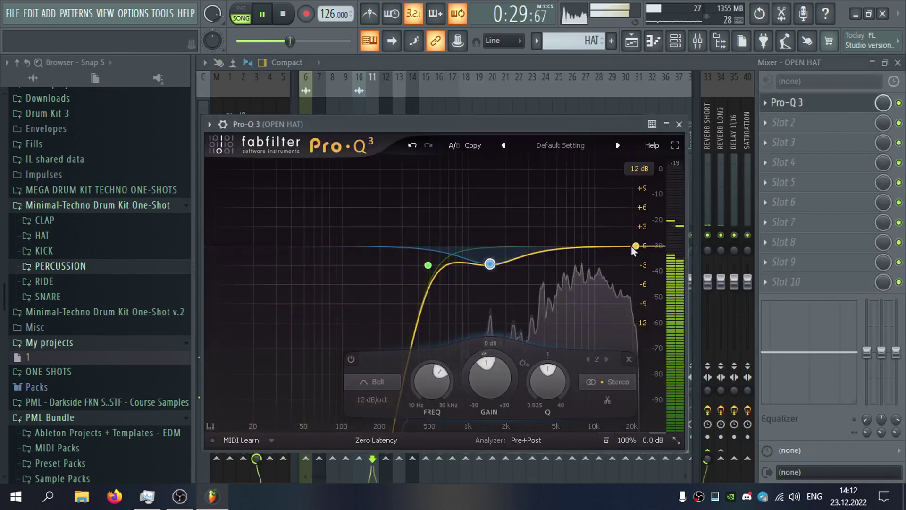
pyautogui.moveTo(630, 246); pyautogui.dragTo(610, 228)
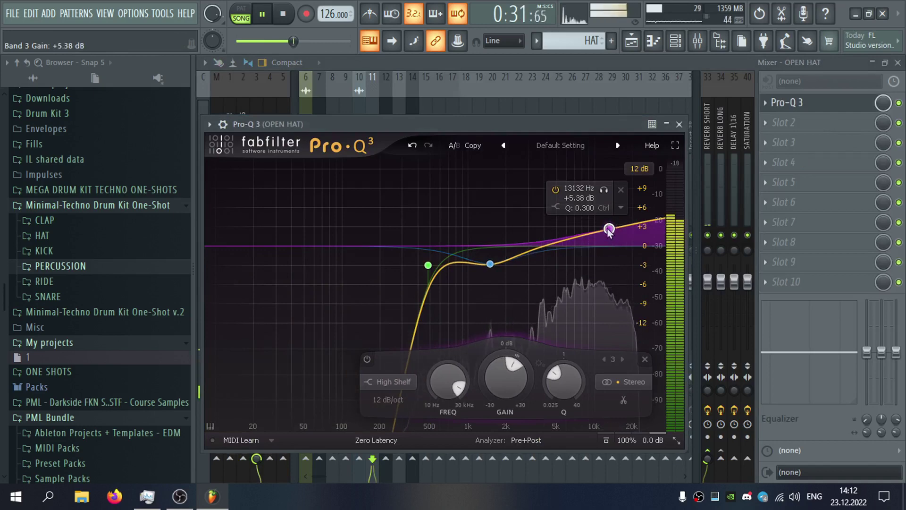
pyautogui.click(680, 124)
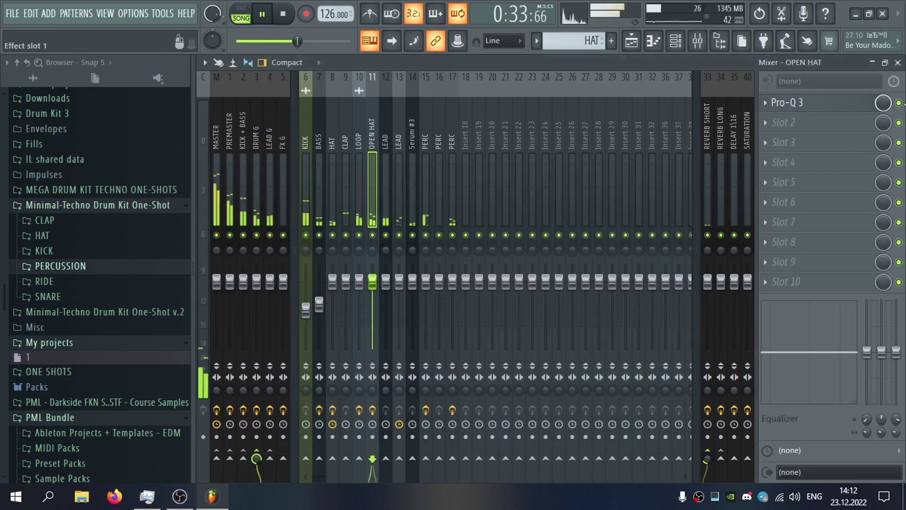
pyautogui.click(897, 63)
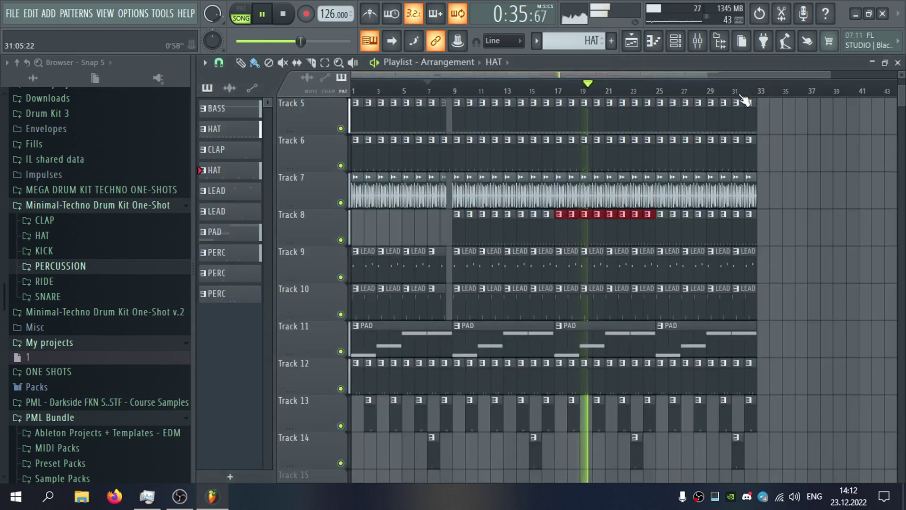
# Create a new pattern named LEAD and place a single clip of it on Track 15 at bar 9.
pyautogui.scroll(-3, 823, 142)
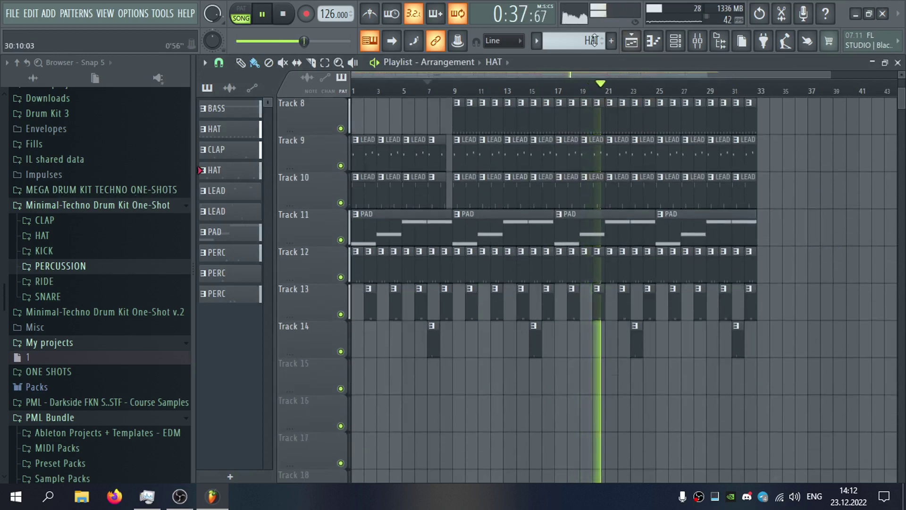
pyautogui.click(612, 42)
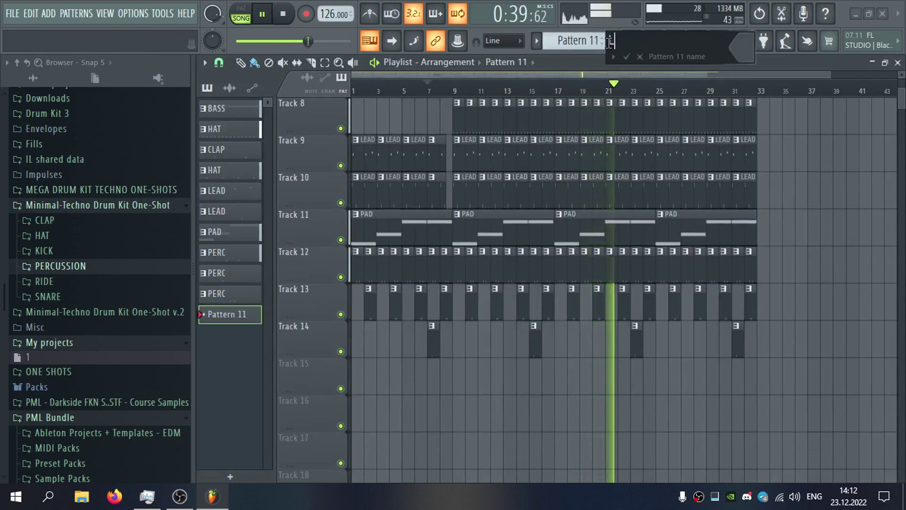
pyautogui.write('LEAD')
pyautogui.press('Return')
pyautogui.moveTo(457, 374); pyautogui.dragTo(452, 372)
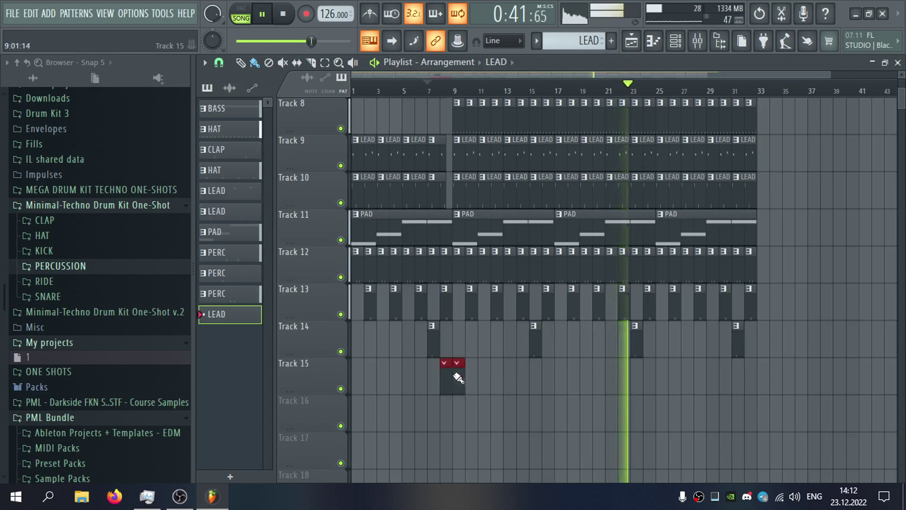
pyautogui.rightClick(448, 373)
# Insert a new Serum instrument channel for the LEAD pattern and route it to mixer track 18, named LEAD.
pyautogui.doubleClick(463, 378)
pyautogui.rightClick(440, 420)
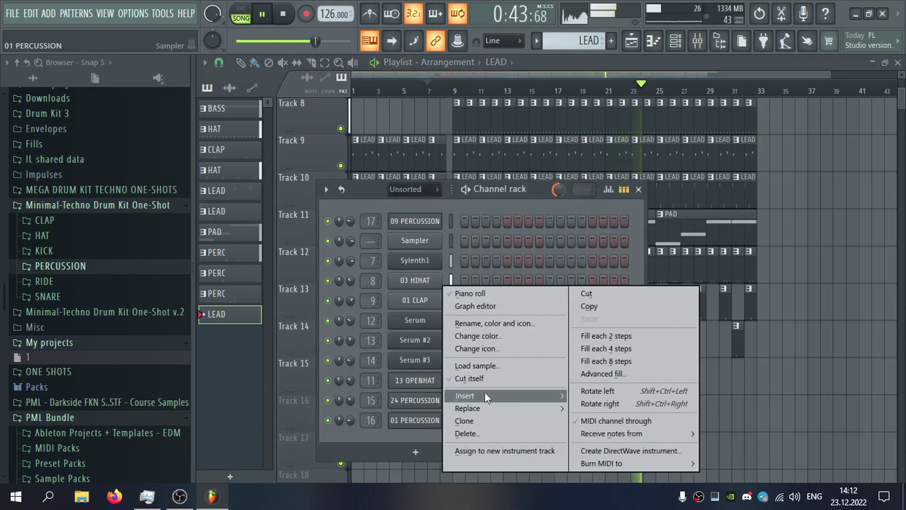
pyautogui.moveTo(472, 395)
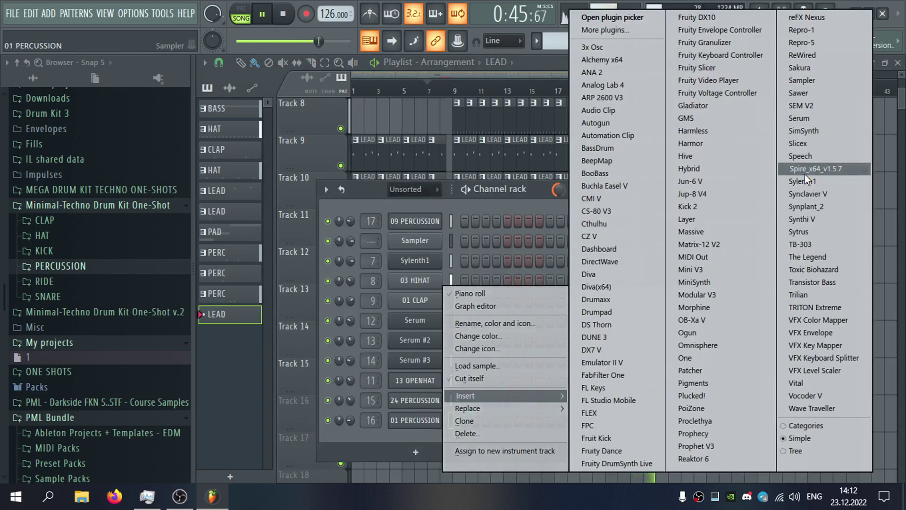
pyautogui.click(828, 118)
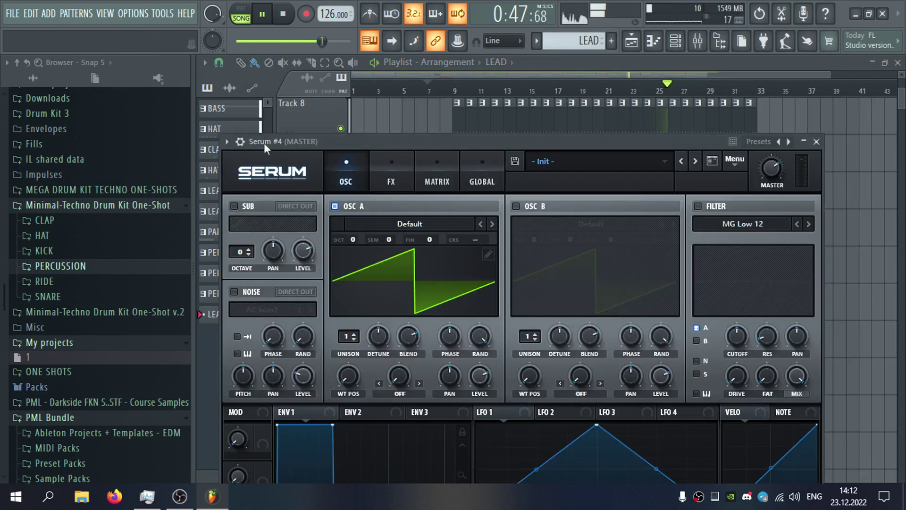
pyautogui.click(240, 141)
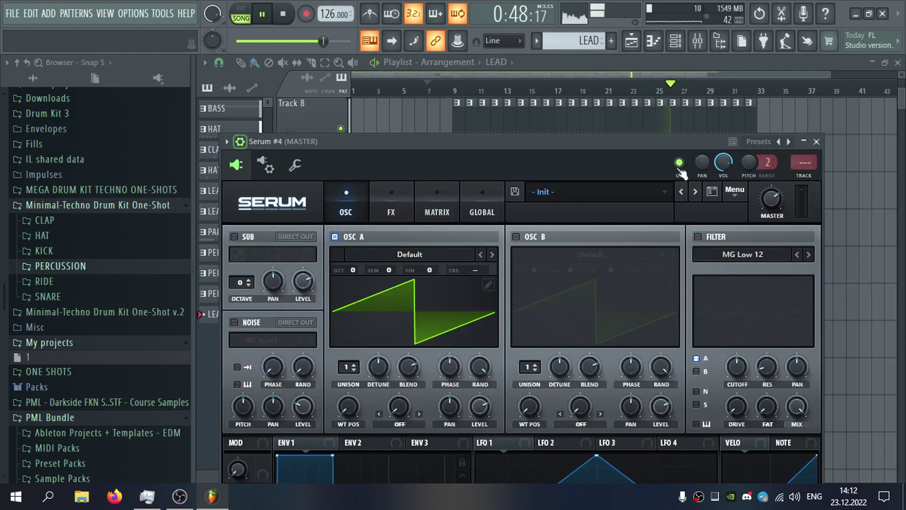
pyautogui.click(808, 177)
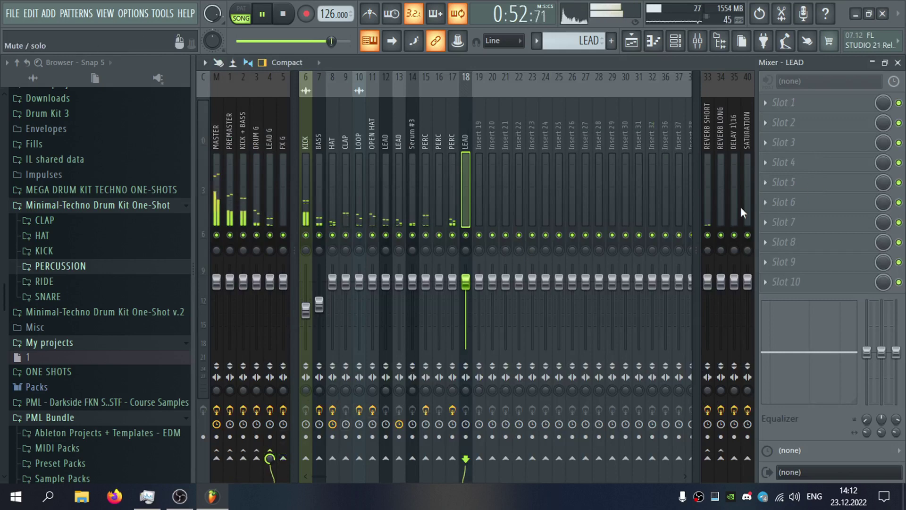
pyautogui.click(896, 63)
# Audition the BTD_PD presets from Drone to Stargaze and back to Blackhole in the Dreams Serum Presets v1.6 bank.
pyautogui.click(572, 141)
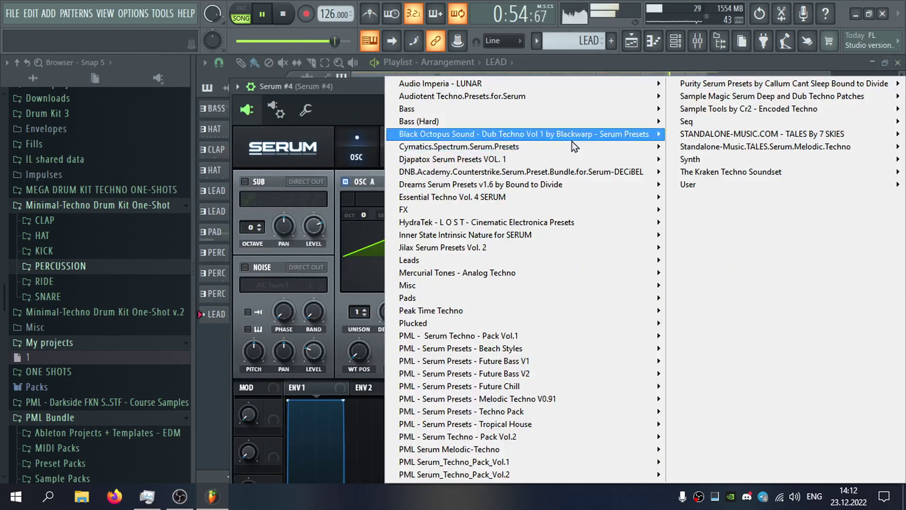
pyautogui.moveTo(537, 183)
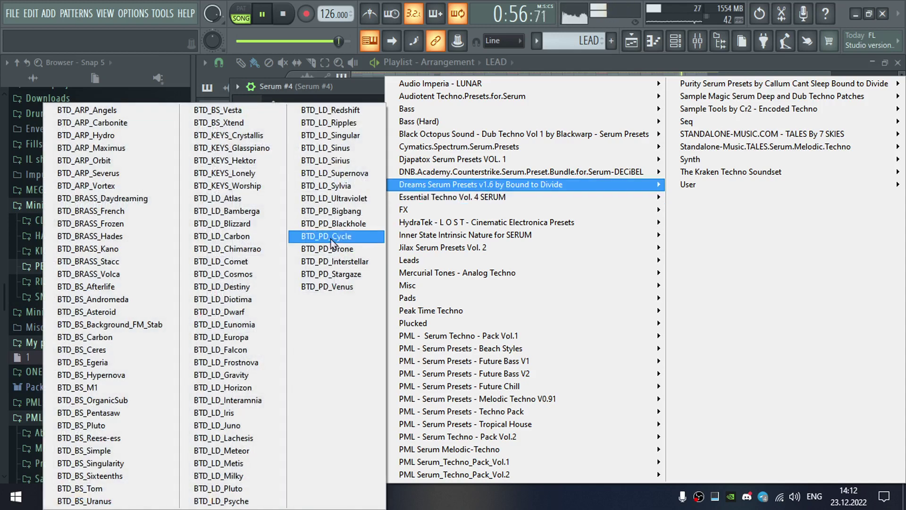
pyautogui.click(330, 239)
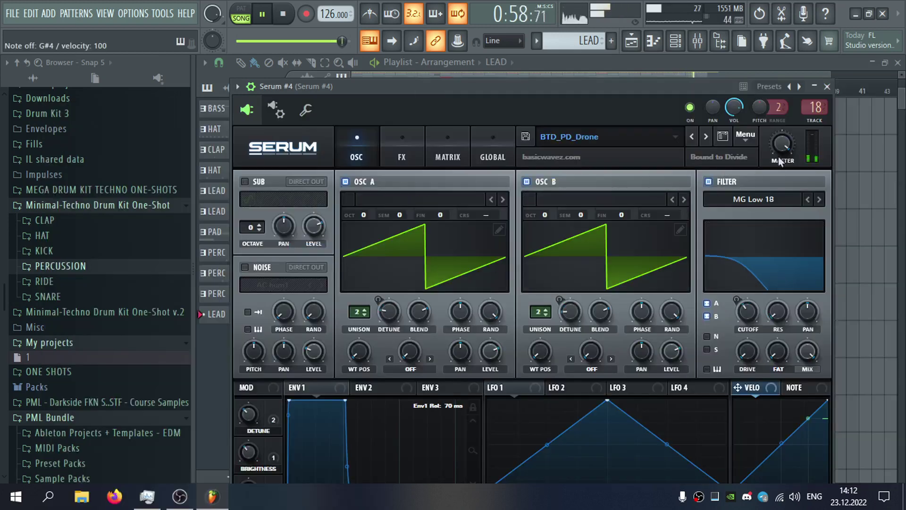
pyautogui.click(705, 138)
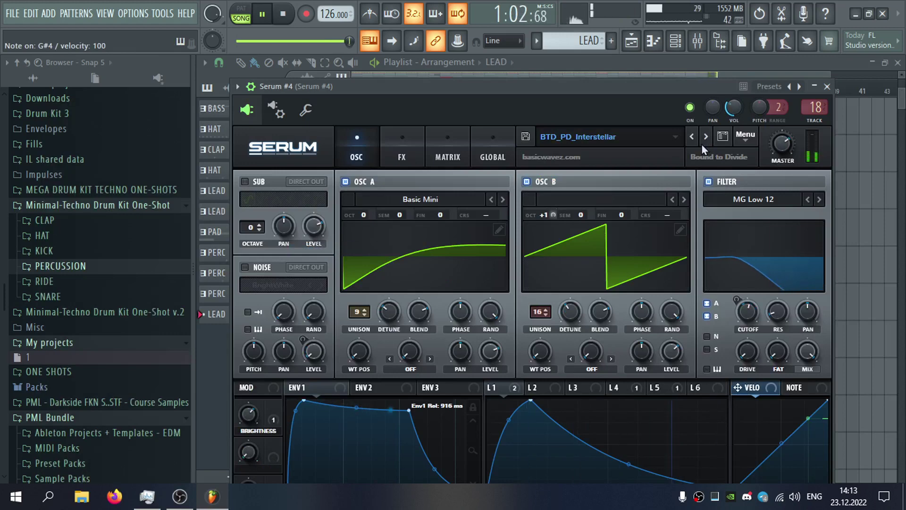
pyautogui.click(705, 140)
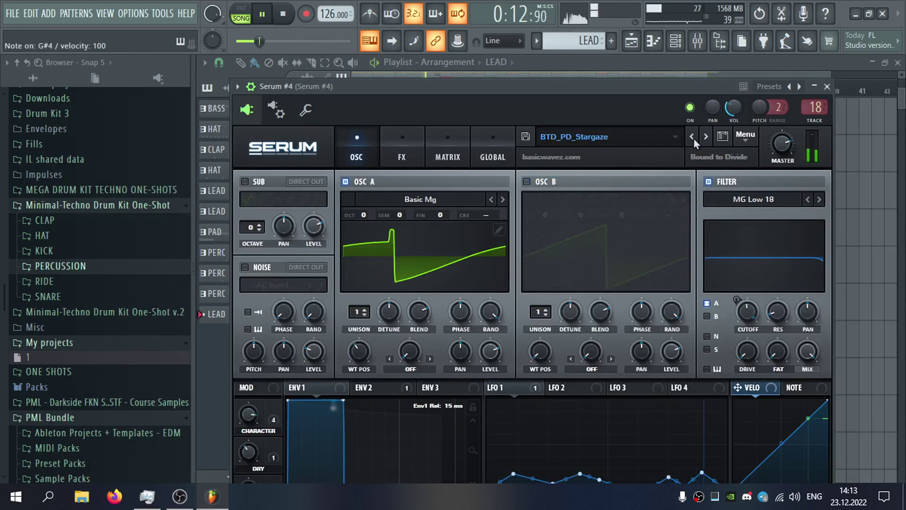
pyautogui.click(689, 137)
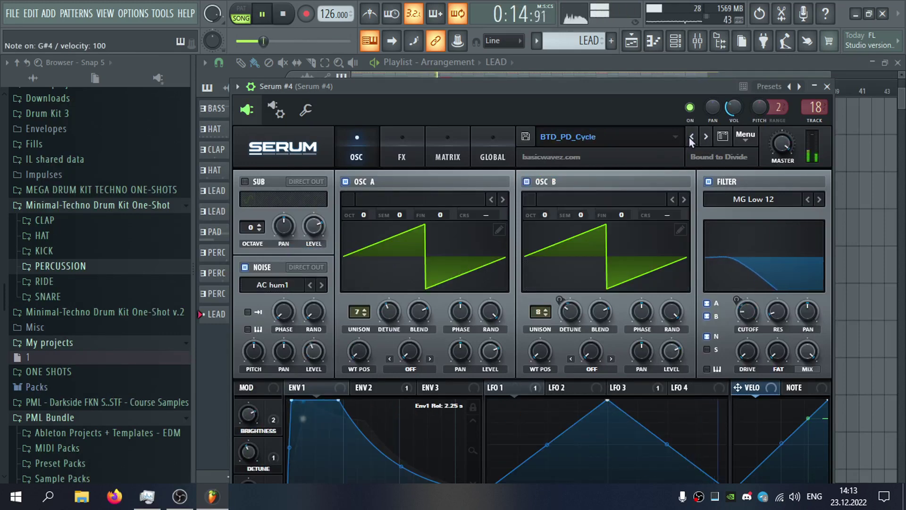
pyautogui.click(689, 137)
# Try the BTD_KEYS_Worship and BTD_KEYS_Lonely presets from the Dreams Serum Presets v1.6 bank.
pyautogui.click(655, 138)
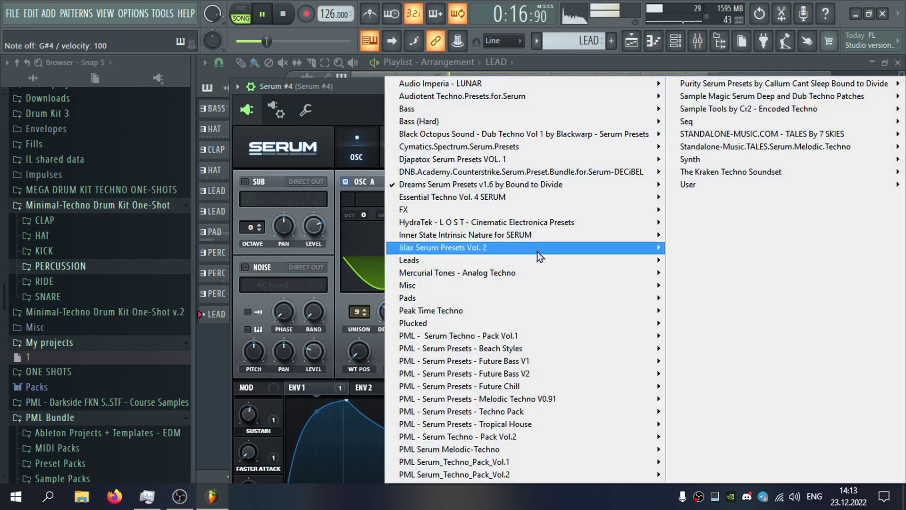
pyautogui.moveTo(493, 188)
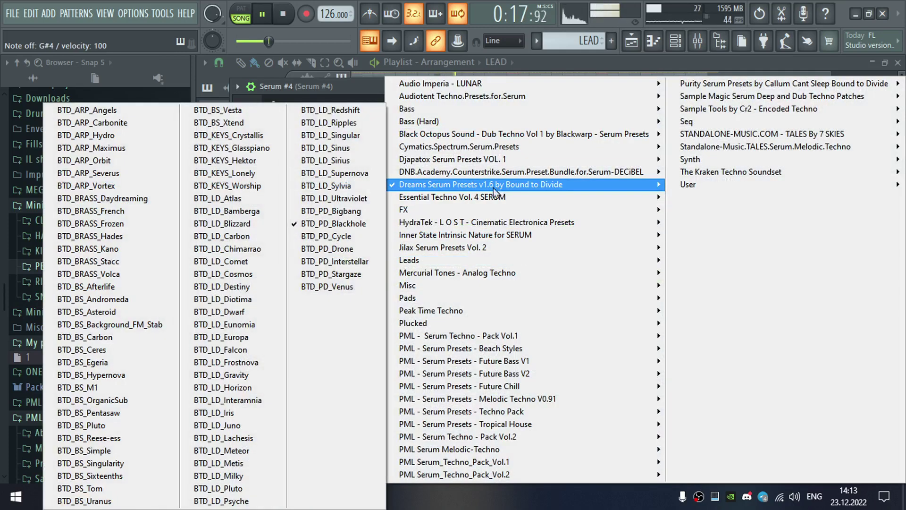
pyautogui.click(260, 186)
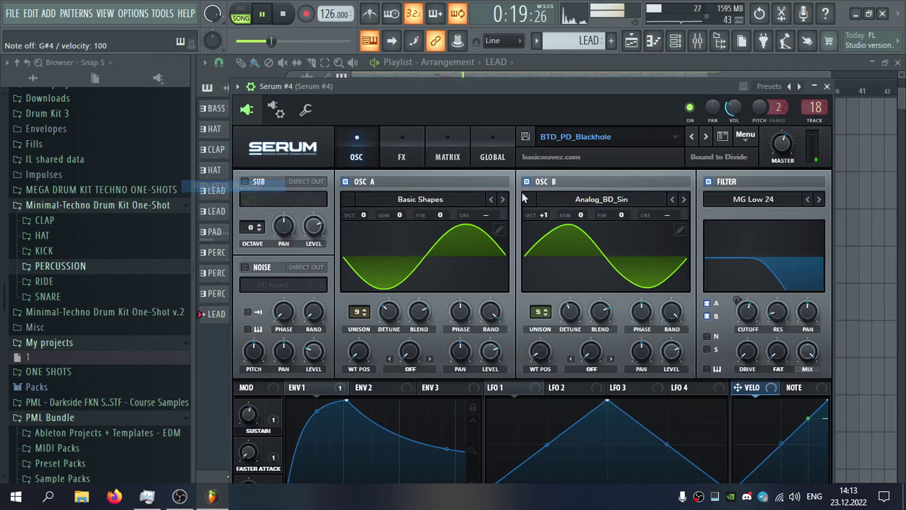
pyautogui.click(692, 136)
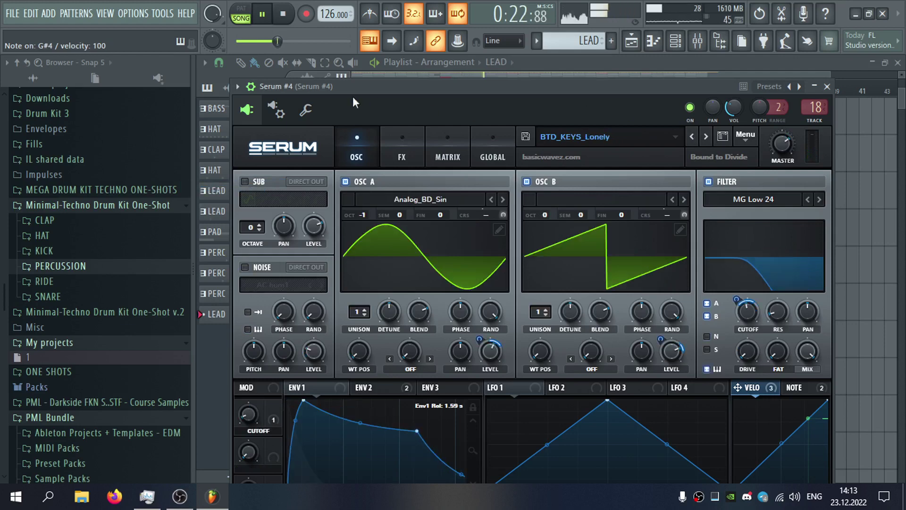
# Check Serum #4's miscellaneous channel settings and try raising the BTD_KEYS_Lonely filter cutoff to 14118 Hz.
pyautogui.click(307, 111)
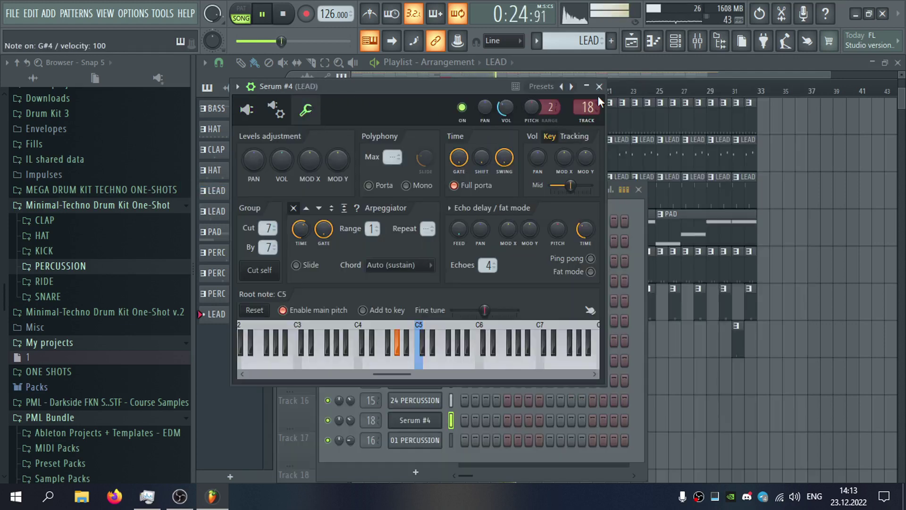
pyautogui.click(247, 111)
pyautogui.moveTo(752, 309)
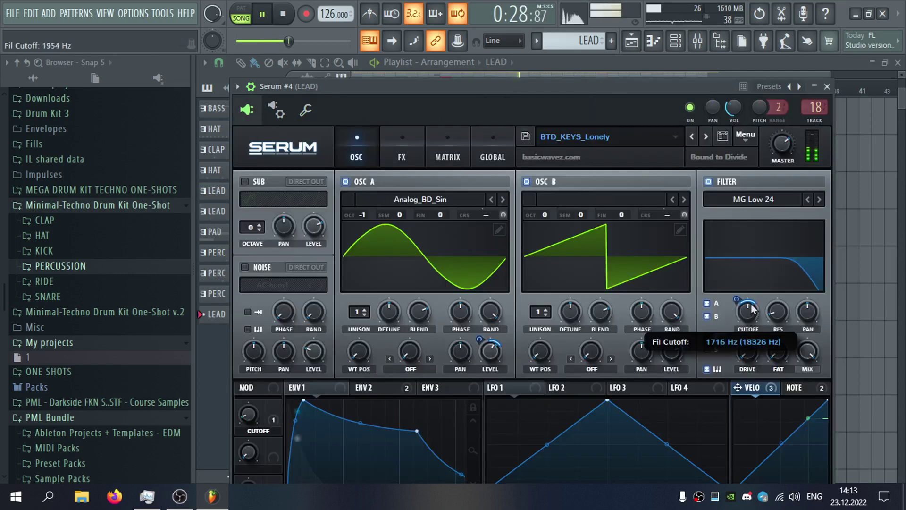
pyautogui.moveTo(753, 281); pyautogui.dragTo(751, 265)
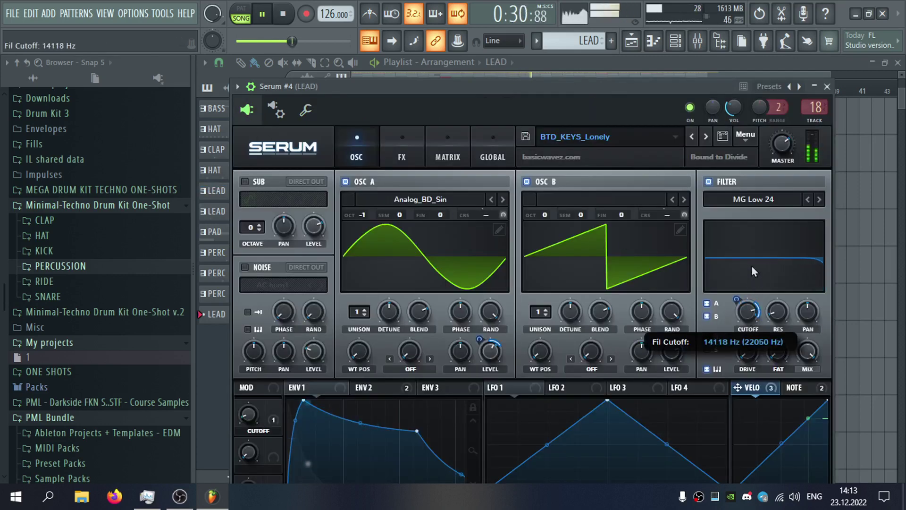
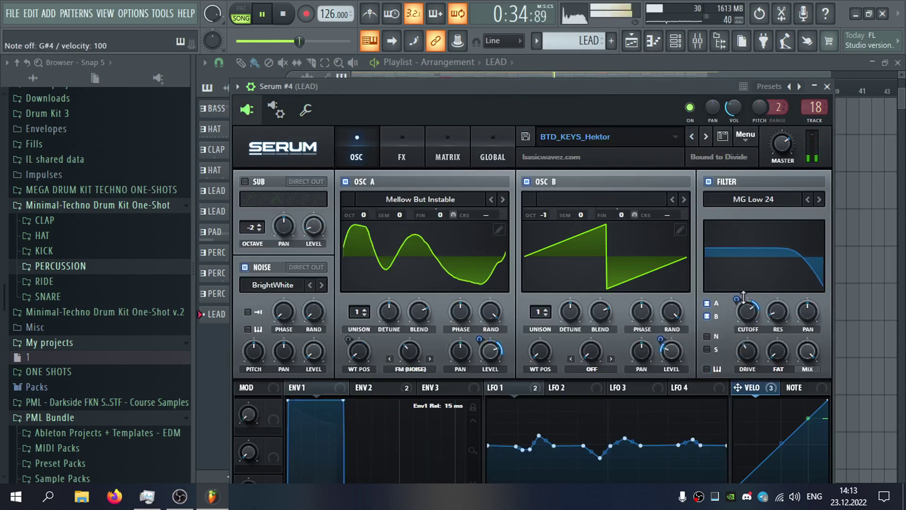
# Try a lower filter cutoff on BTD_KEYS_Hektor and step back through the presets to load BTD_BS_Xtend in Serum #4.
pyautogui.moveTo(750, 313); pyautogui.dragTo(752, 364)
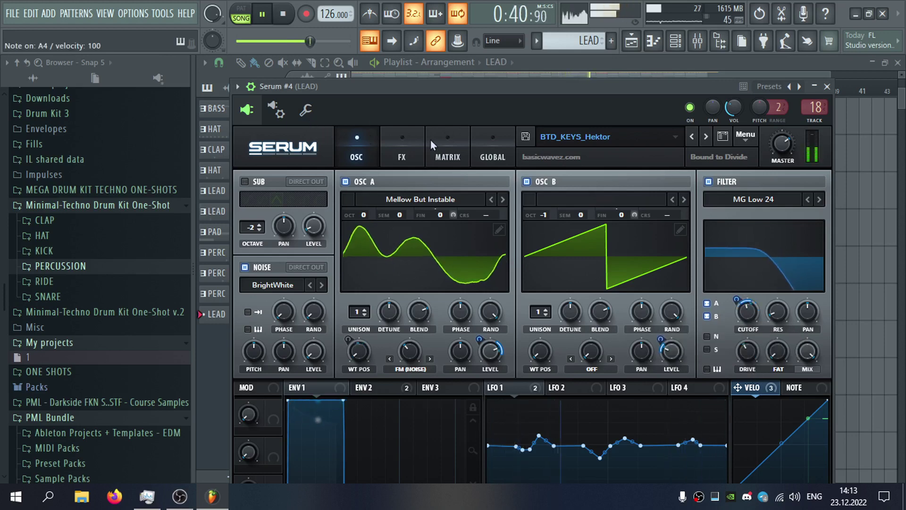
pyautogui.click(694, 136)
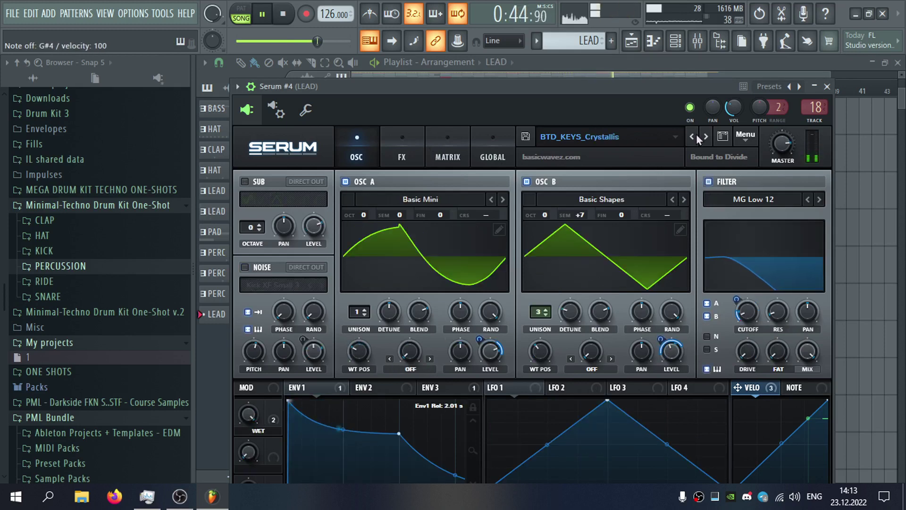
pyautogui.click(695, 136)
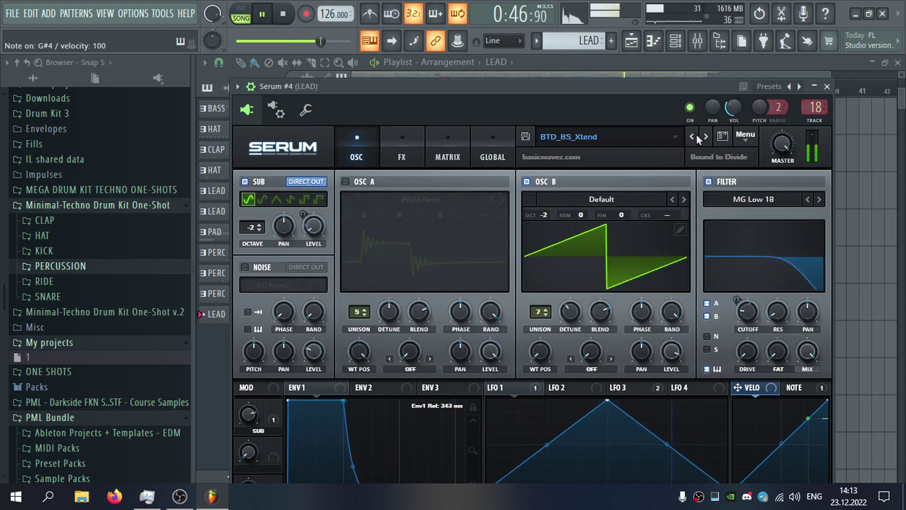
pyautogui.click(826, 86)
# Place a G#4 note about seven steps long at the start of Serum #4's LEAD pattern and play the arrangement from bar 6.
pyautogui.rightClick(434, 420)
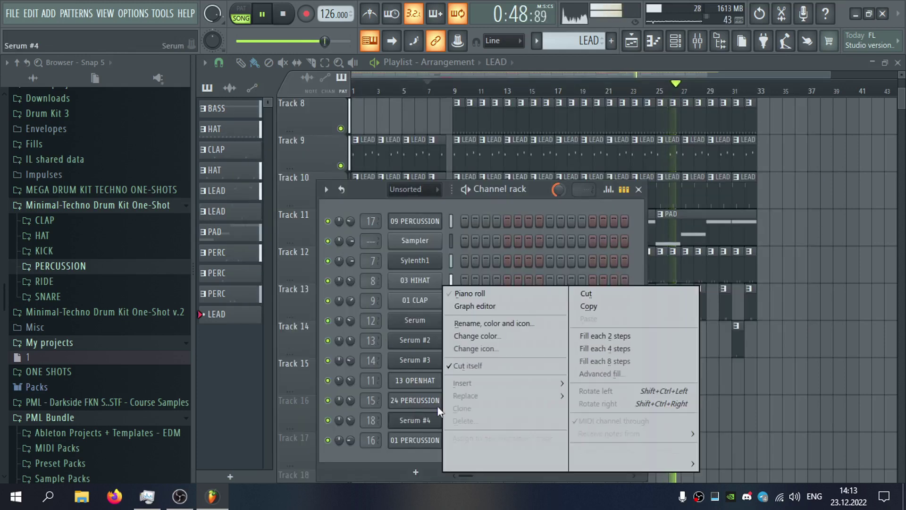
pyautogui.click(505, 291)
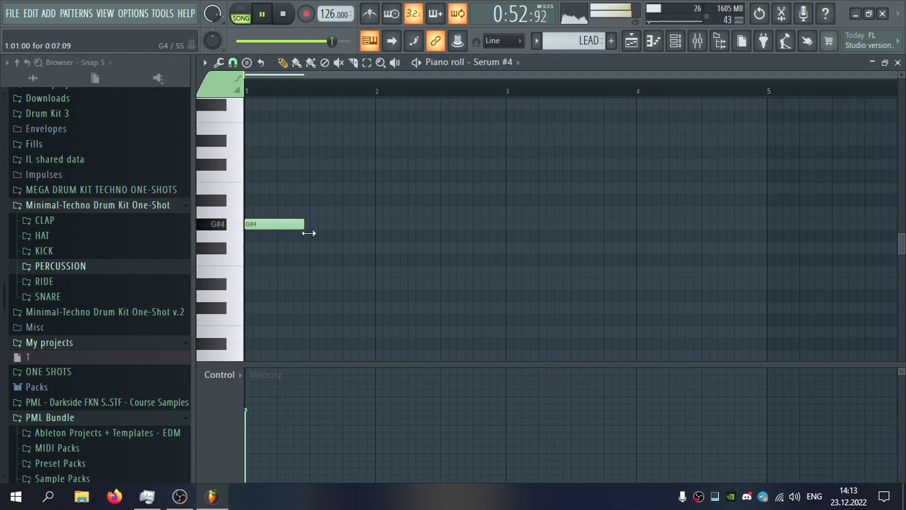
pyautogui.click(897, 63)
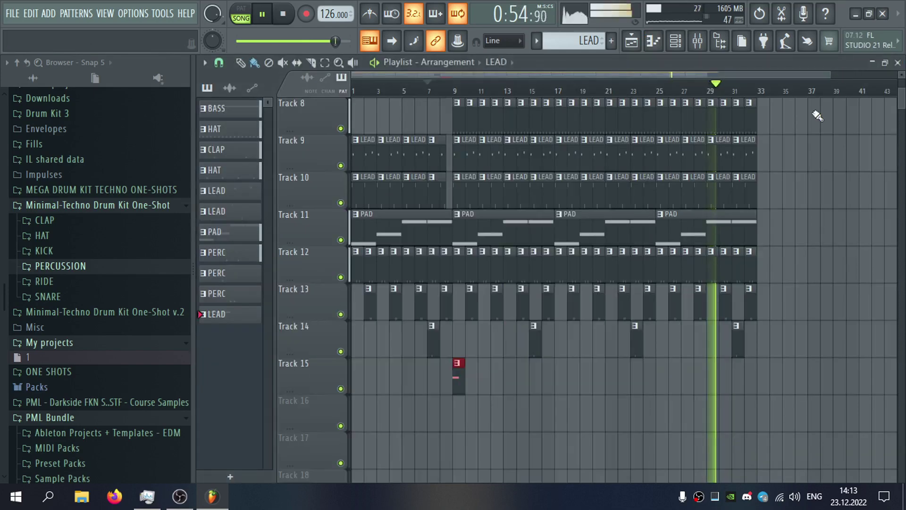
pyautogui.click(416, 90)
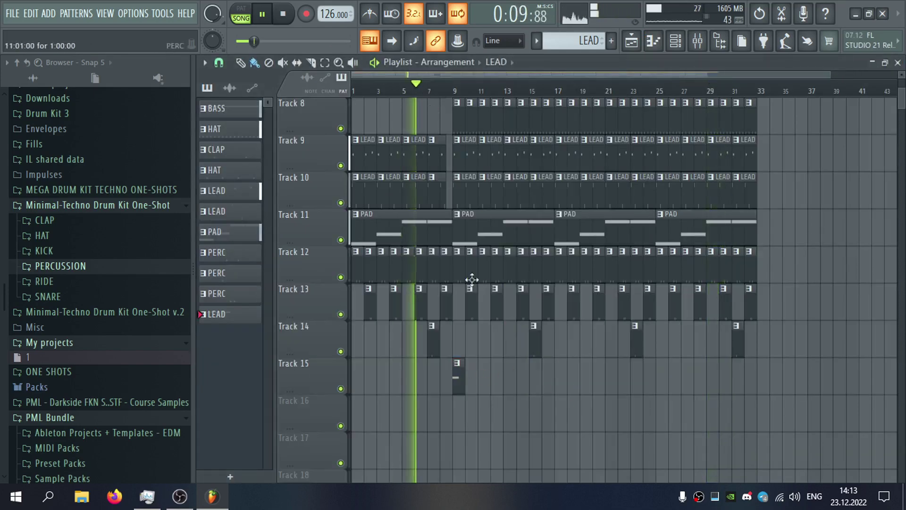
# Open the FX SHORT UP folder inside MEGA DRUM KIT TECHNO ONE-SHOTS and stop playback.
pyautogui.click(122, 205)
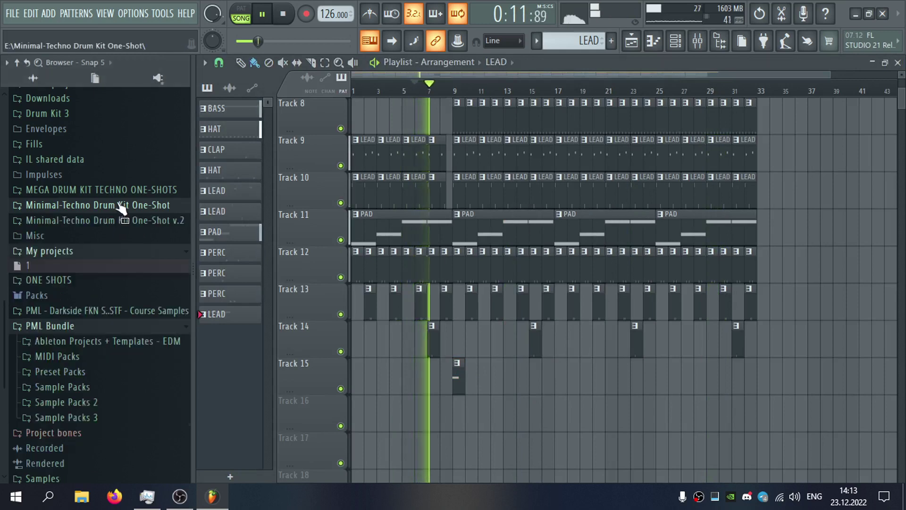
pyautogui.click(122, 189)
pyautogui.click(96, 204)
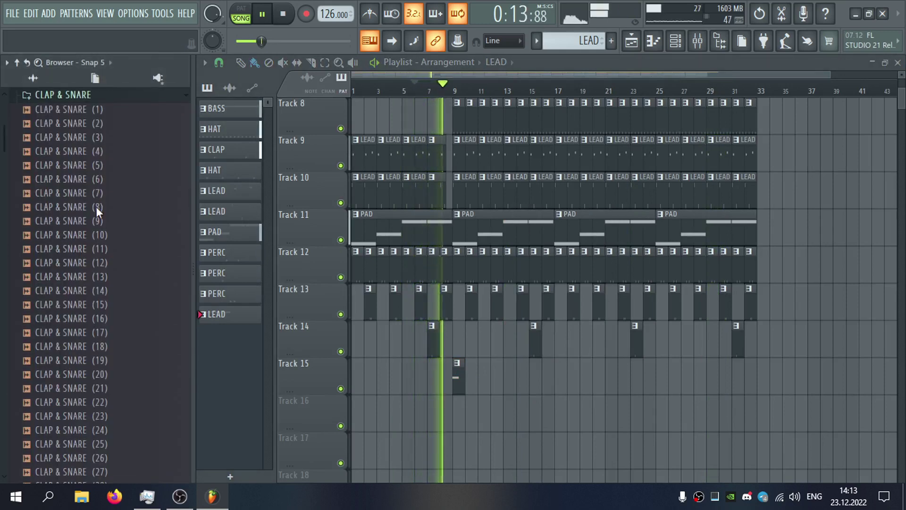
pyautogui.click(95, 113)
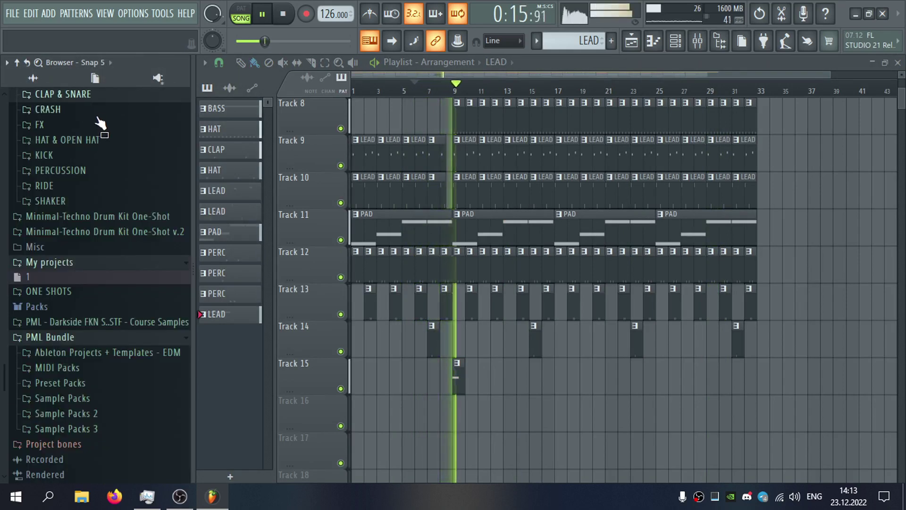
pyautogui.scroll(2, 95, 172)
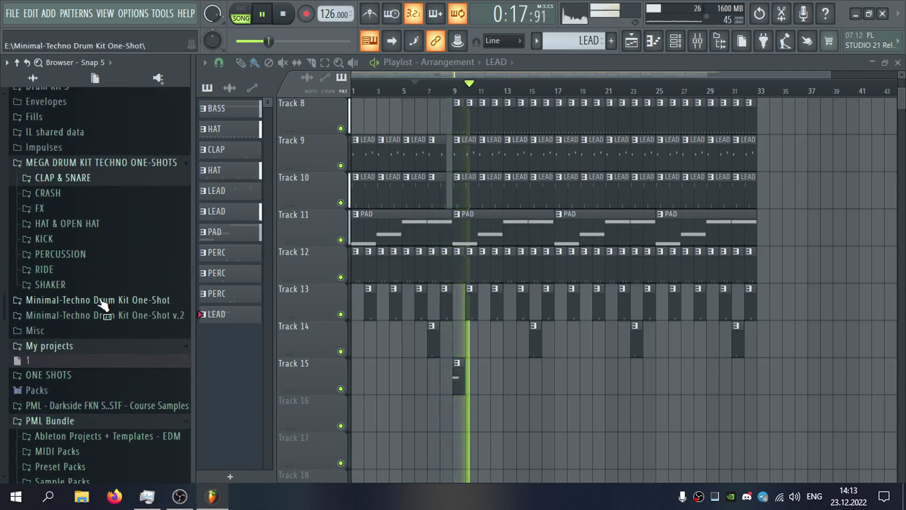
pyautogui.click(71, 208)
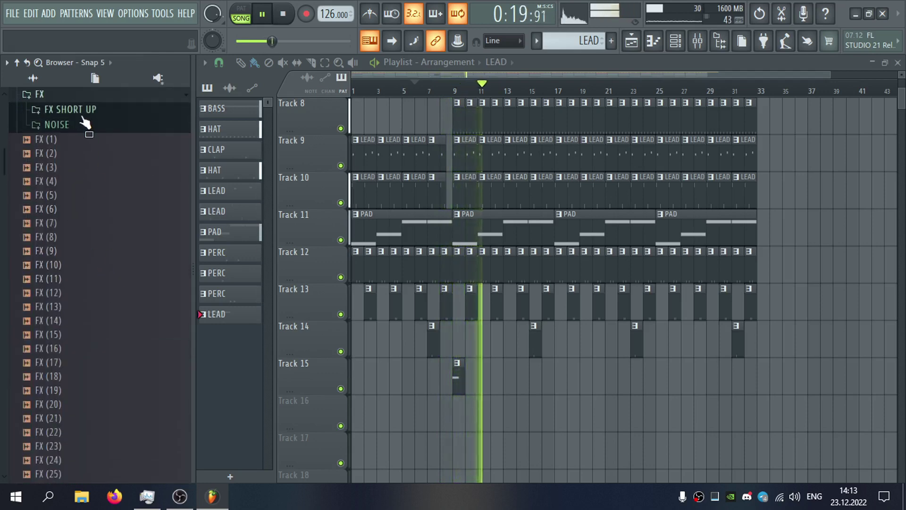
pyautogui.click(89, 110)
pyautogui.press('space')
# Audition FX SHORT UP samples and place FX SHORT UP (25) on Track 16 at bar 7.
pyautogui.click(127, 276)
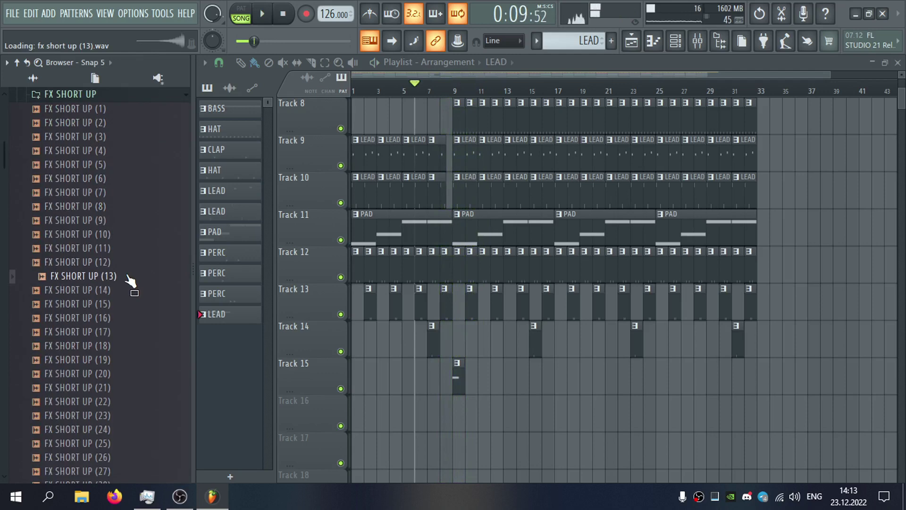
pyautogui.scroll(3, 481, 298)
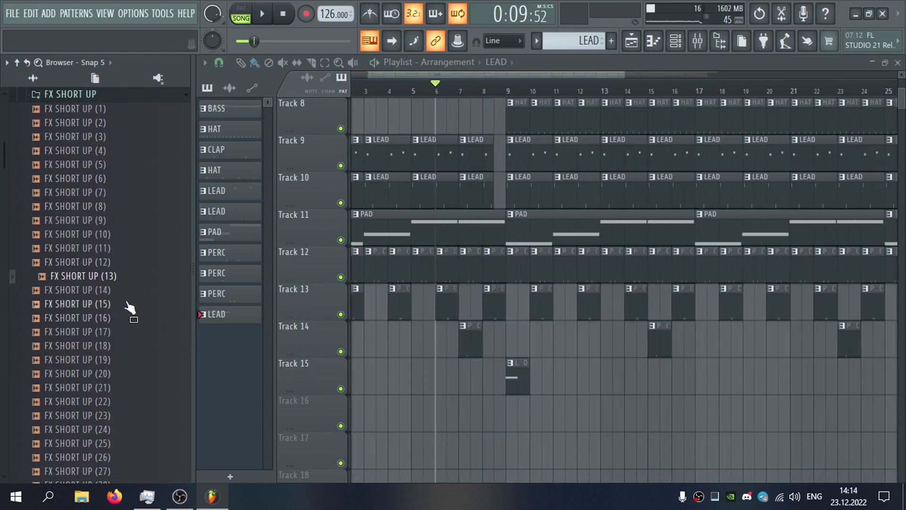
pyautogui.click(127, 318)
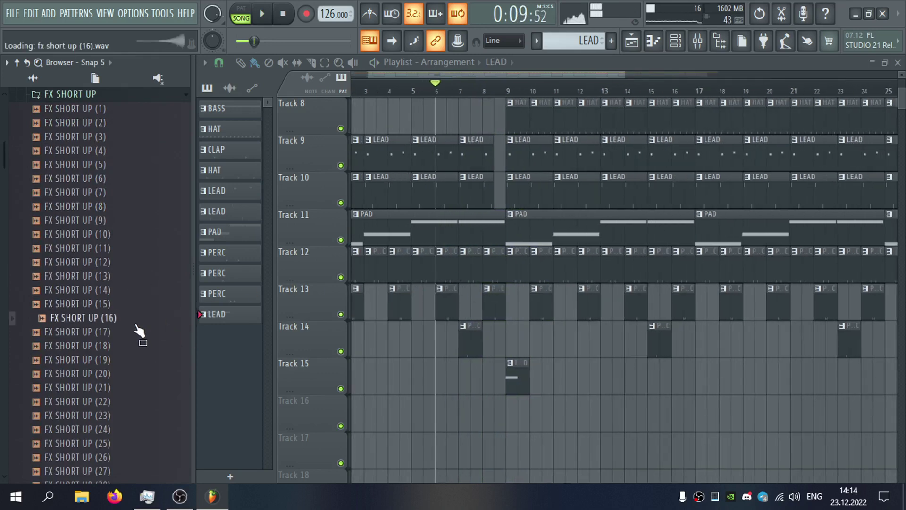
pyautogui.scroll(-2, 131, 299)
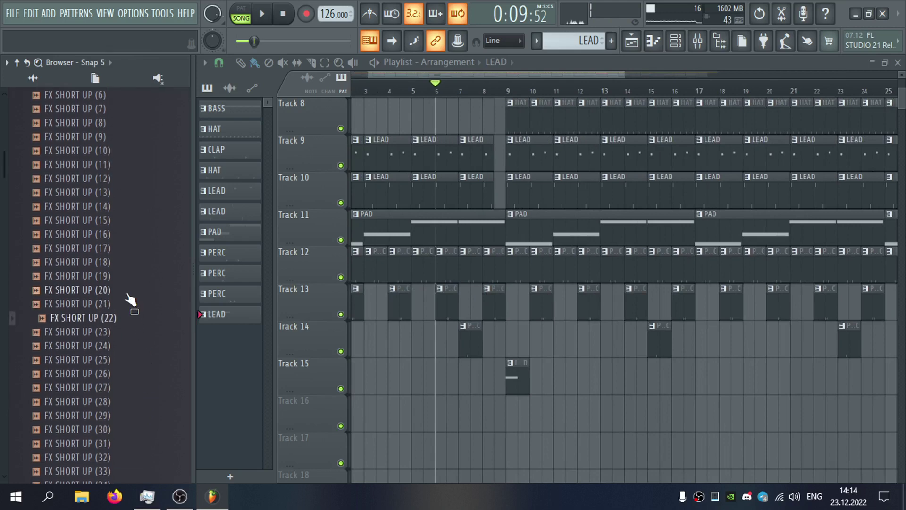
pyautogui.click(129, 360)
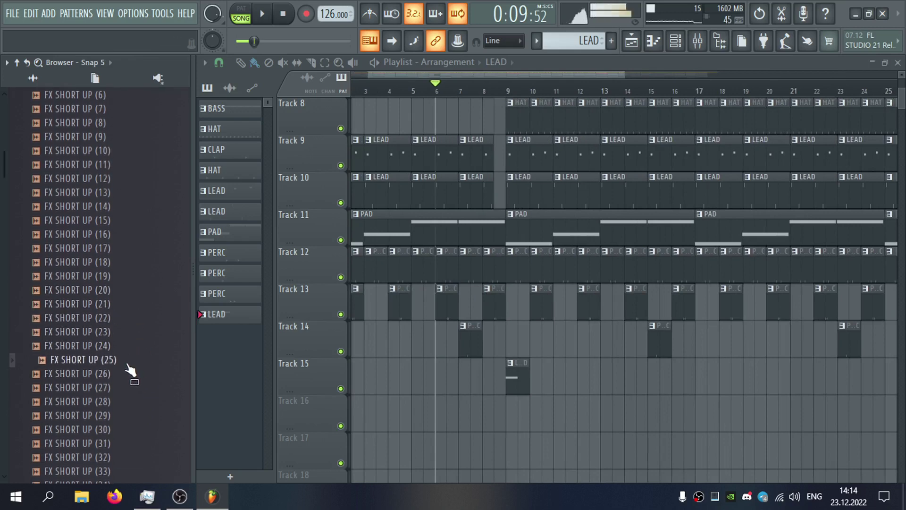
pyautogui.moveTo(168, 373); pyautogui.dragTo(507, 420)
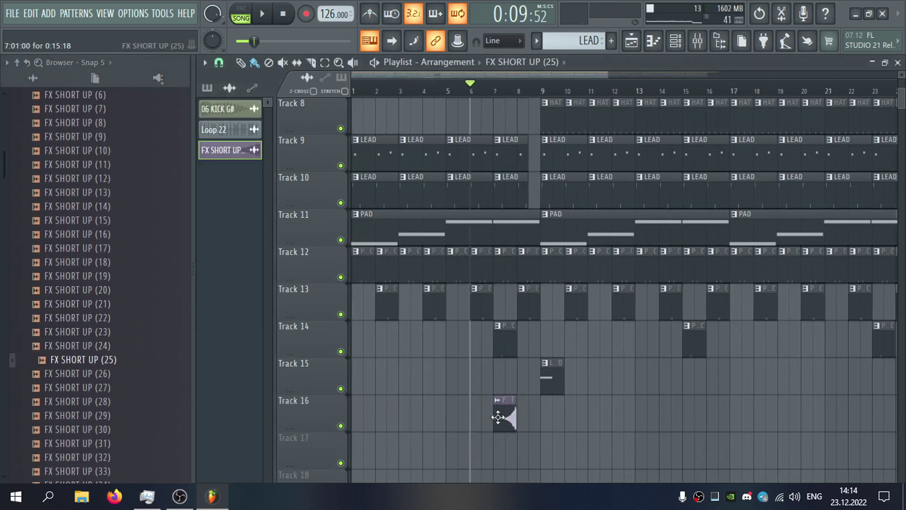
# Fit FX SHORT UP (25) to the project tempo using the estimated 127.999 BPM.
pyautogui.doubleClick(498, 417)
pyautogui.rightClick(491, 225)
pyautogui.click(519, 250)
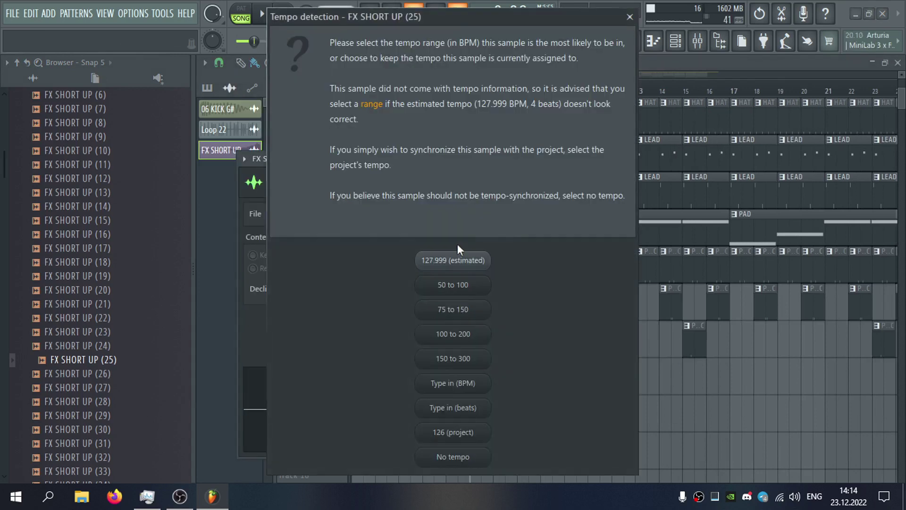
pyautogui.click(455, 260)
# Rename mixer insert 19 as FX and route it to the FX G bus.
pyautogui.press('F9')
pyautogui.press('F2')
pyautogui.write('F')
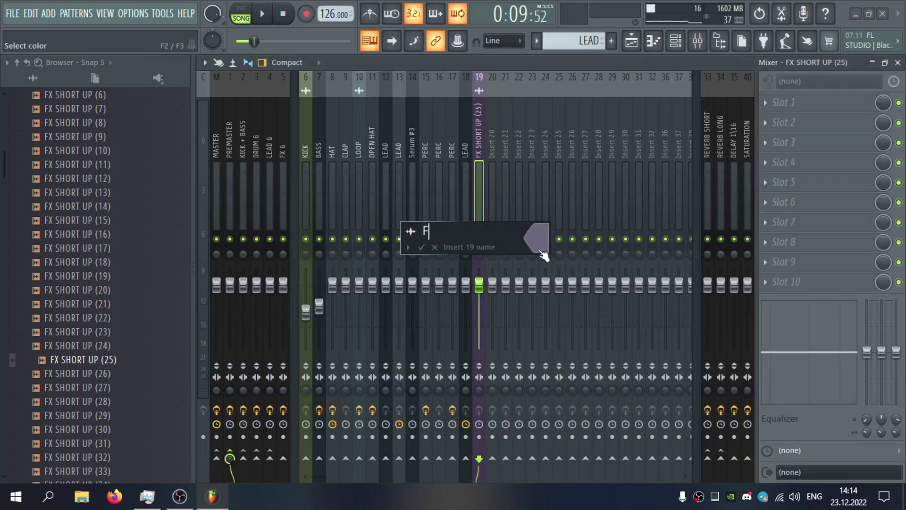
pyautogui.write('X')
pyautogui.press('Return')
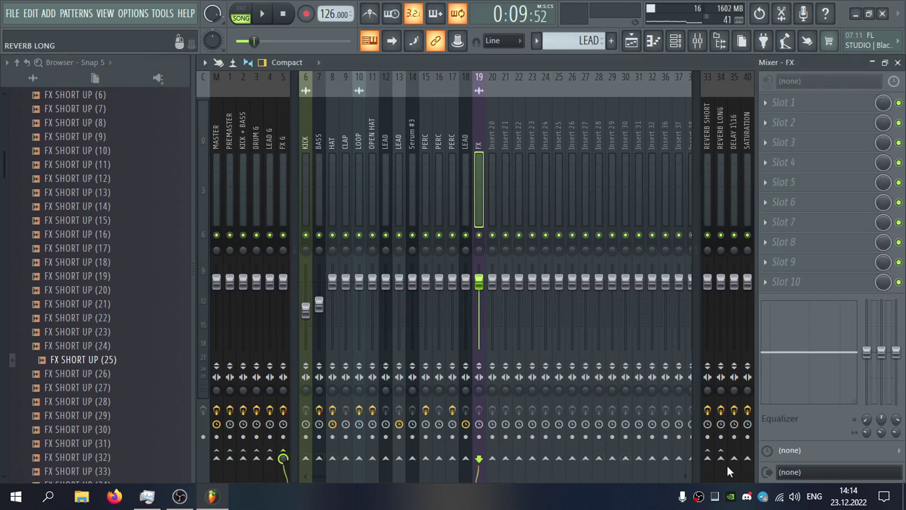
pyautogui.click(898, 63)
# Play the arrangement, trim the LEAD clips on Tracks 9 and 10 to end at bar 8, and open the FX SHORT UP (25) channel settings.
pyautogui.press('space')
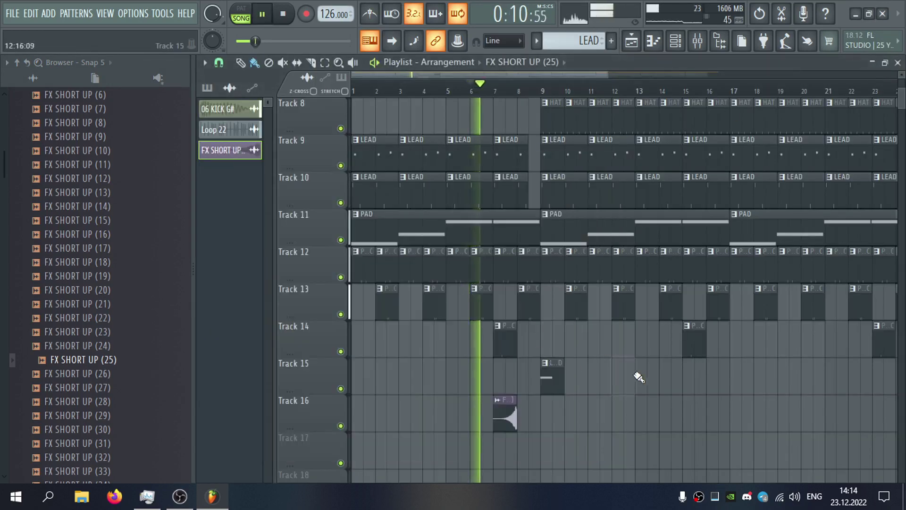
pyautogui.scroll(2, 526, 212)
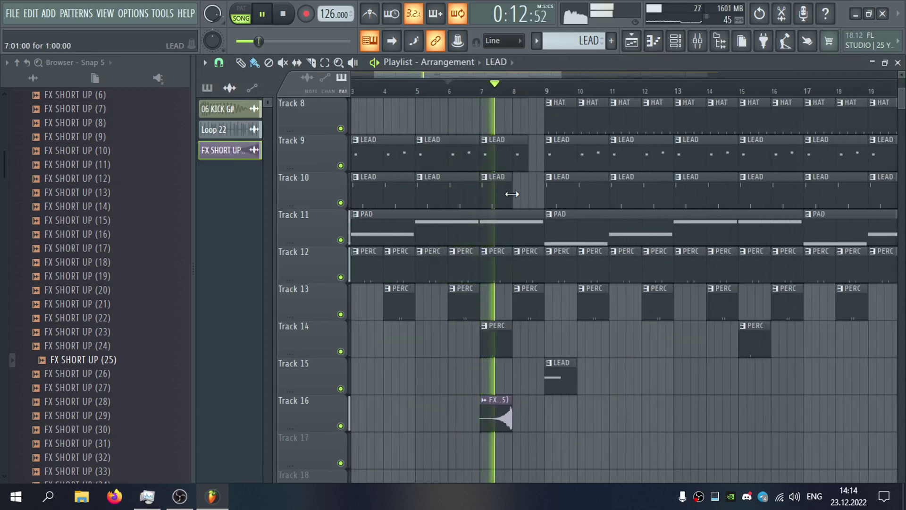
pyautogui.moveTo(527, 162); pyautogui.dragTo(510, 162)
pyautogui.doubleClick(504, 406)
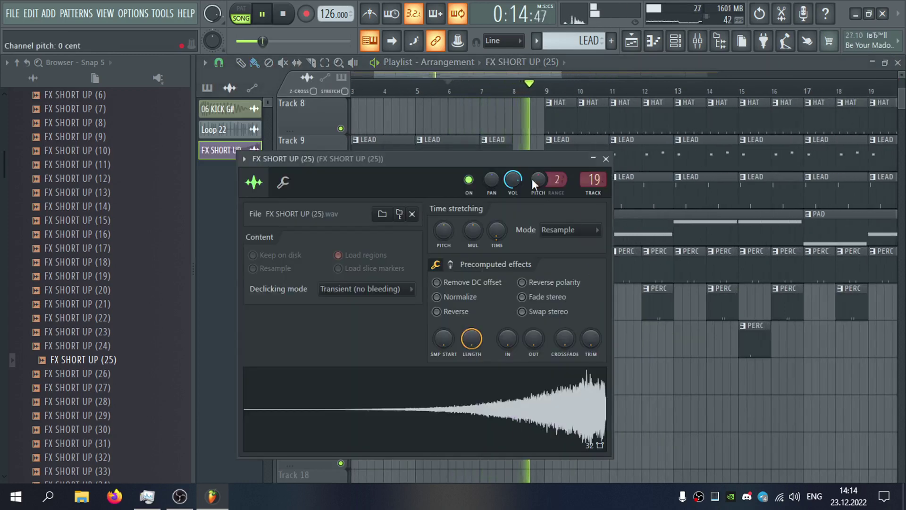
pyautogui.click(544, 70)
# Clear bar 8 of the kick, hat, clap and Loop 22 clips on Tracks 2, 5, 6 and 7.
pyautogui.scroll(5, 521, 244)
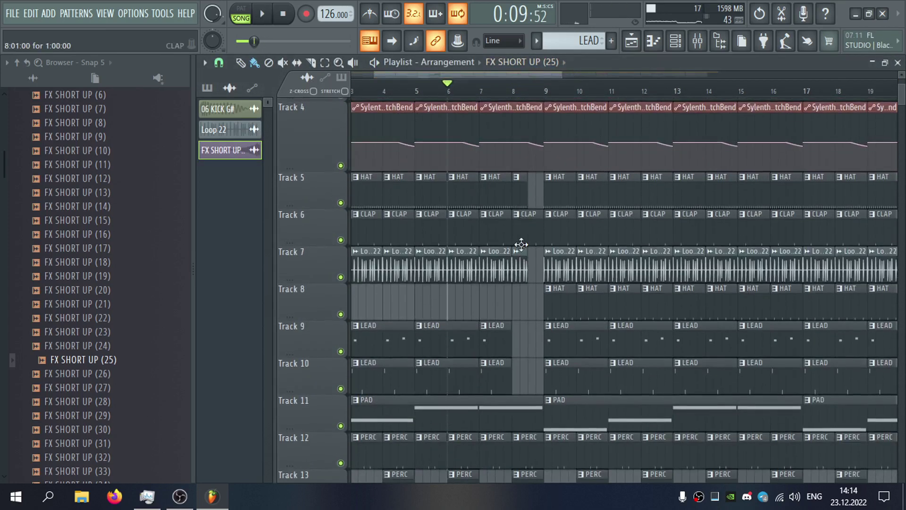
pyautogui.scroll(3, 533, 194)
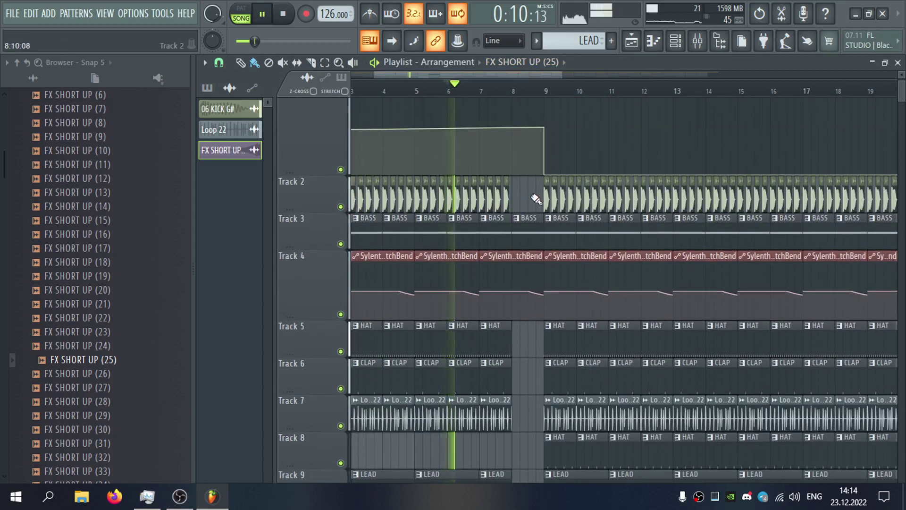
# Lower the channel volume of the FX SHORT UP (25) riser on Track 16 during playback.
pyautogui.scroll(-5, 530, 228)
pyautogui.scroll(-6, 529, 228)
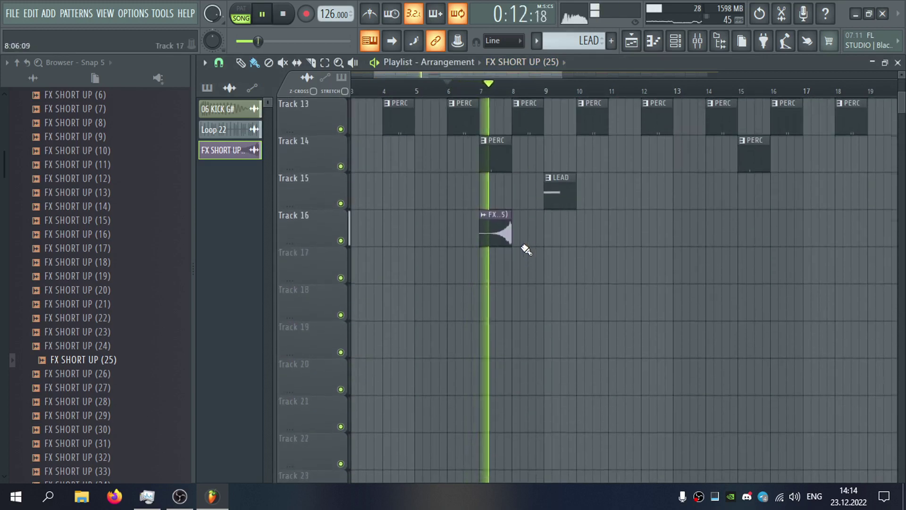
pyautogui.doubleClick(507, 239)
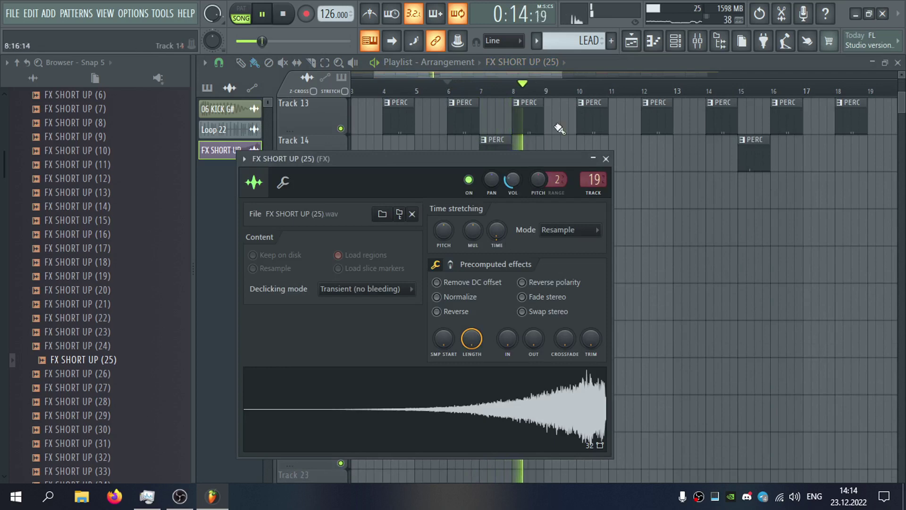
# Delete the bar 8 PERC clips on Tracks 12 and 13 and trim the first PAD clip to end at bar 8.
pyautogui.moveTo(563, 76); pyautogui.dragTo(604, 78)
pyautogui.scroll(5, 504, 205)
pyautogui.rightClick(503, 305)
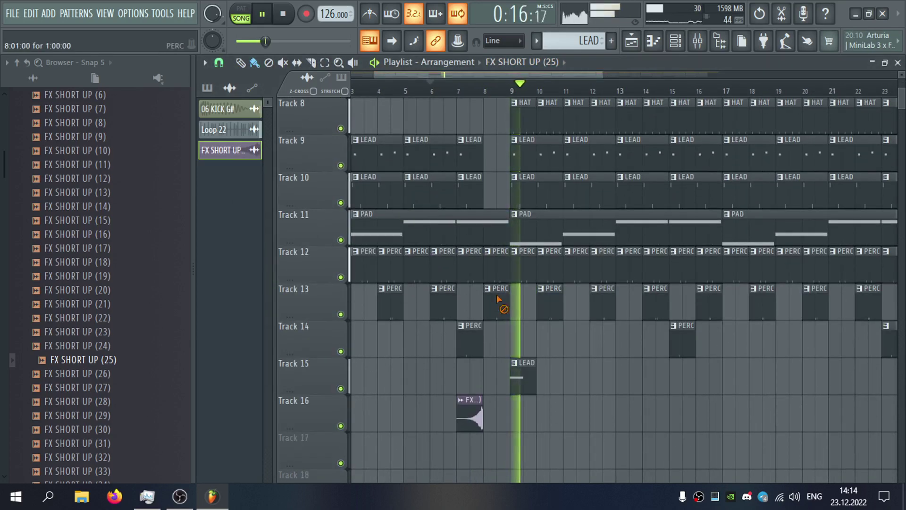
pyautogui.rightClick(503, 270)
pyautogui.moveTo(503, 244); pyautogui.dragTo(483, 243)
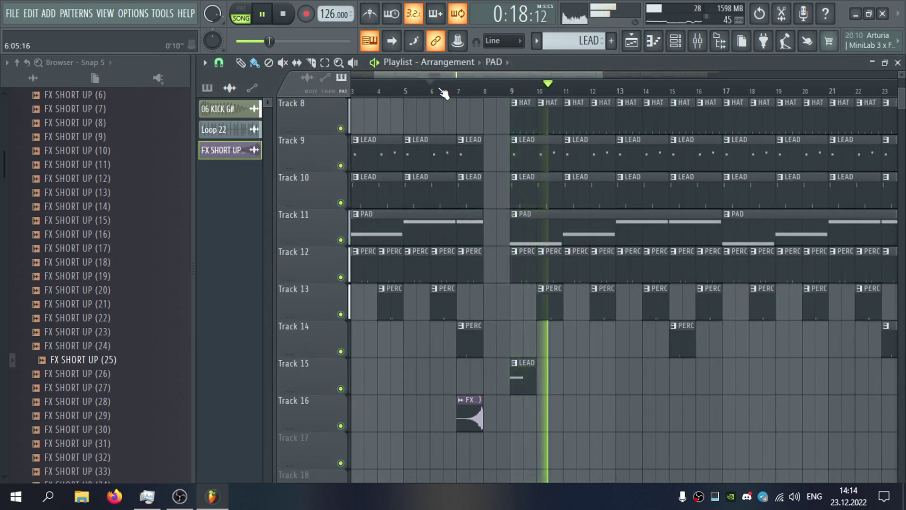
# Save the project as "ART 55 - 23 DEC" in the Треки folder on Disk E.
pyautogui.click(13, 14)
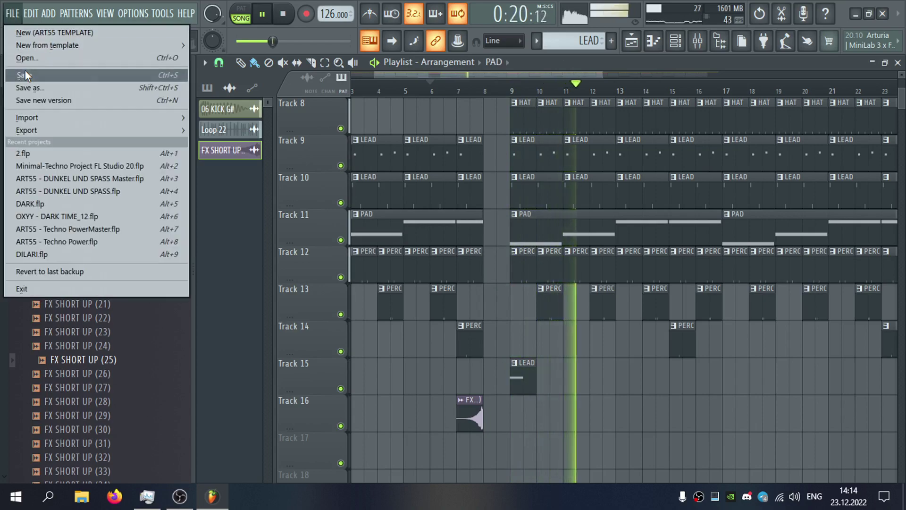
pyautogui.click(25, 74)
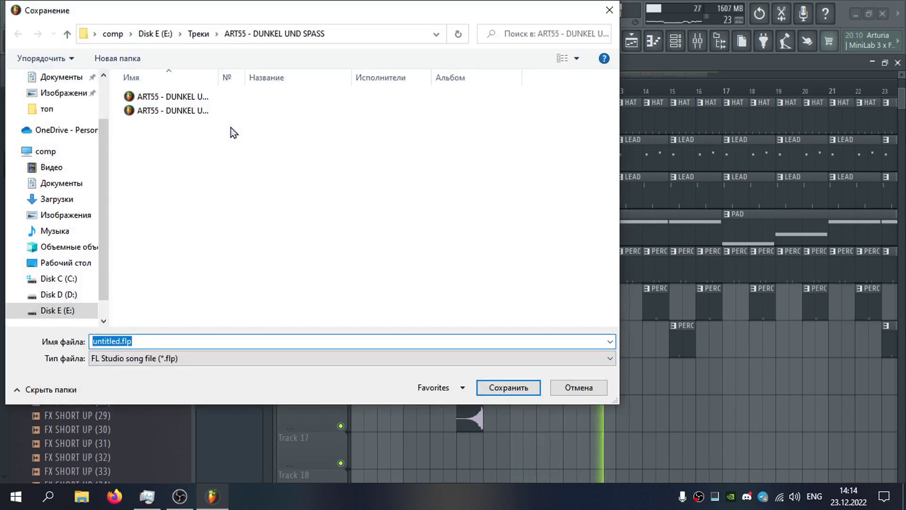
pyautogui.click(198, 33)
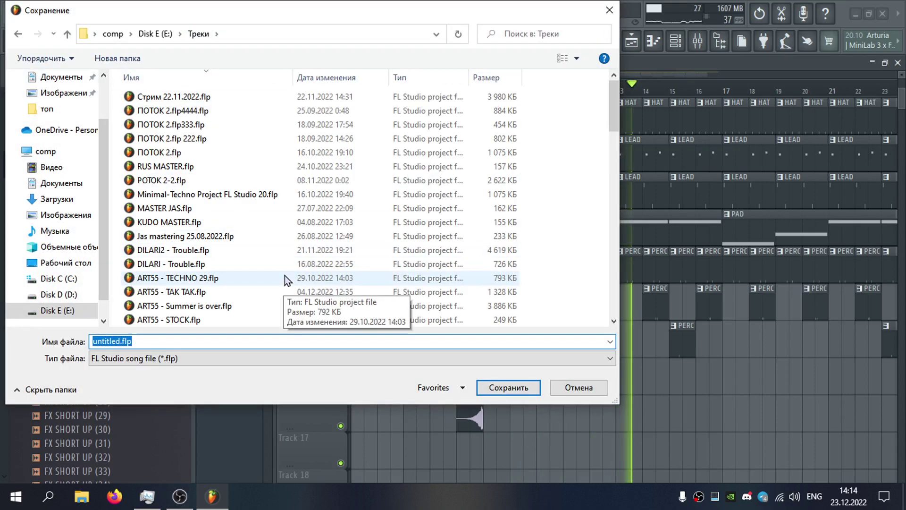
pyautogui.moveTo(612, 121); pyautogui.dragTo(382, 255)
pyautogui.write('ART')
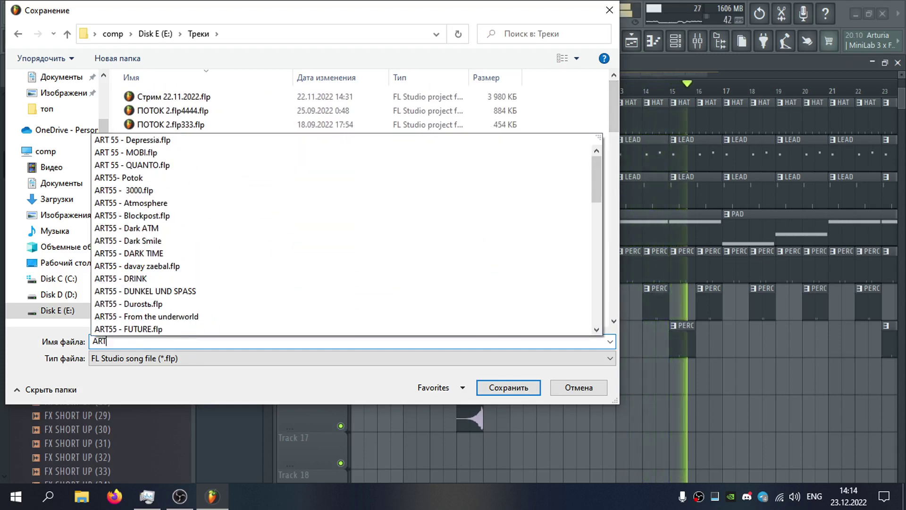
pyautogui.write(' 55 - ')
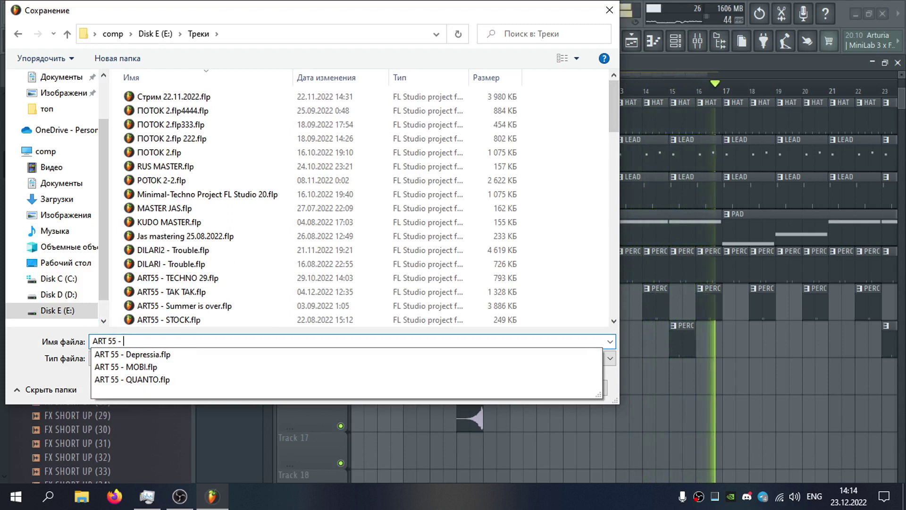
pyautogui.write('23')
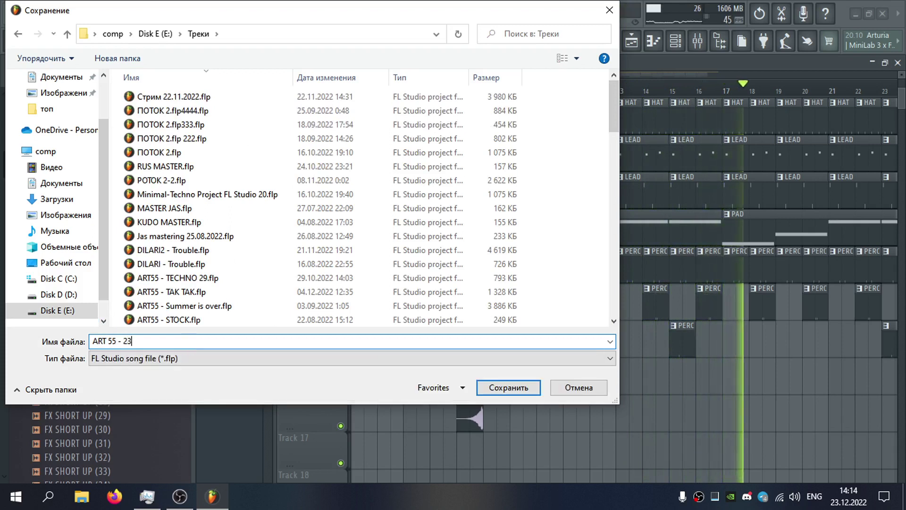
pyautogui.write(' DEC')
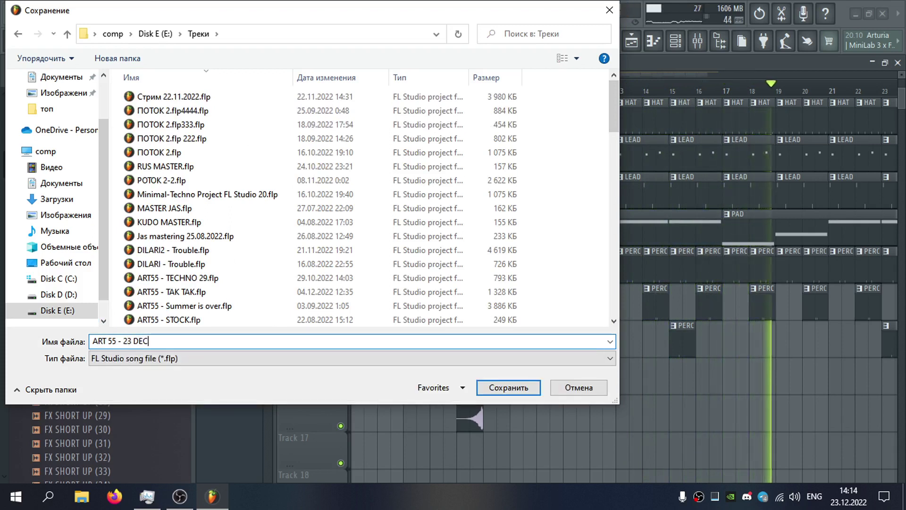
pyautogui.click(509, 388)
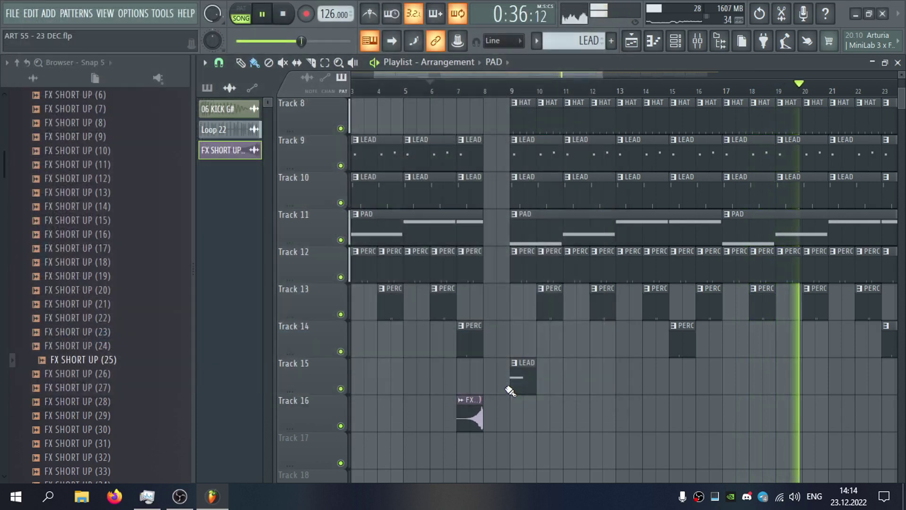
# Play from bar 7 and set the FX SHORT UP (25) channel volume to 25%.
pyautogui.scroll(-2, 492, 231)
pyautogui.click(452, 90)
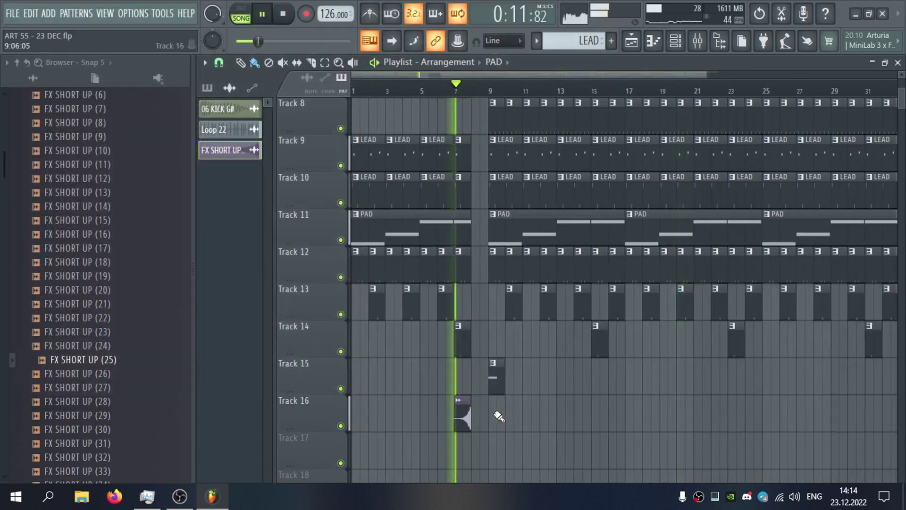
pyautogui.doubleClick(461, 414)
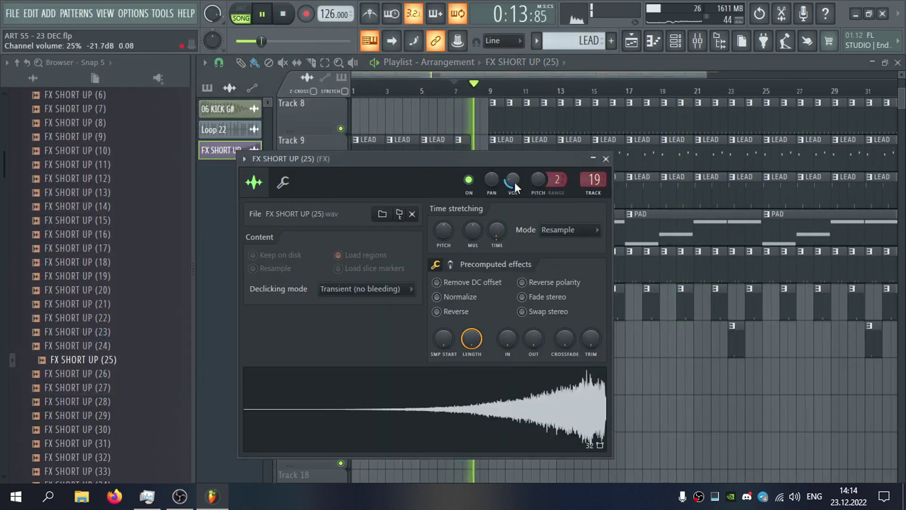
pyautogui.click(566, 65)
# Stop playback and audition one-shots in the CLAP & SNARE folder of MEGA DRUM KIT TECHNO ONE-SHOTS.
pyautogui.press('space')
pyautogui.scroll(6, 160, 205)
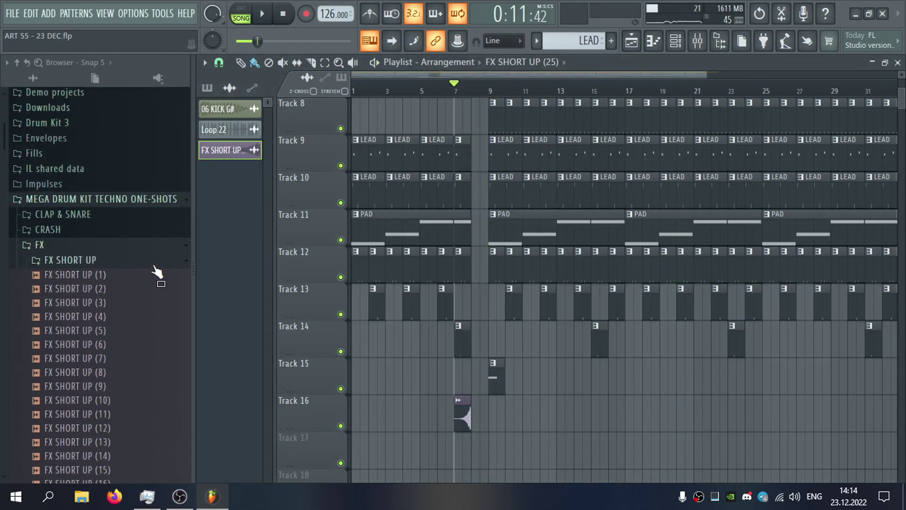
pyautogui.click(105, 259)
pyautogui.click(92, 246)
pyautogui.click(90, 217)
pyautogui.click(125, 270)
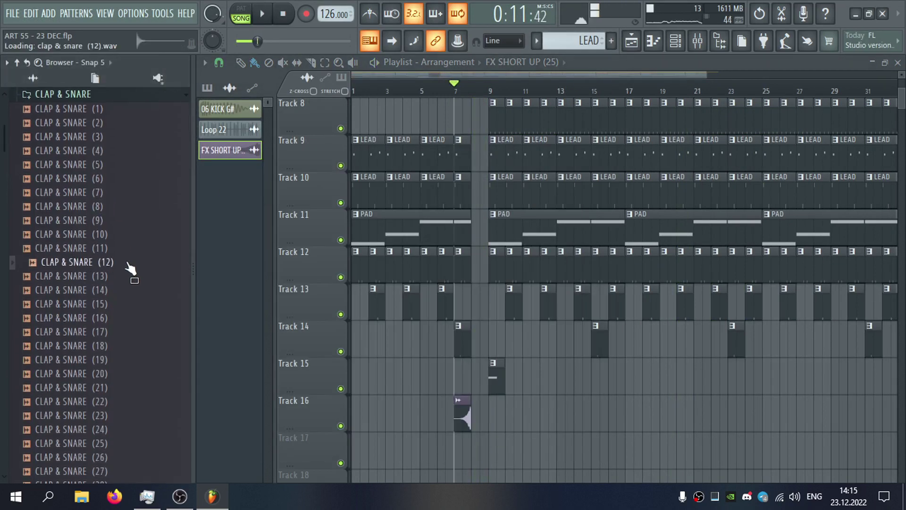
pyautogui.click(137, 218)
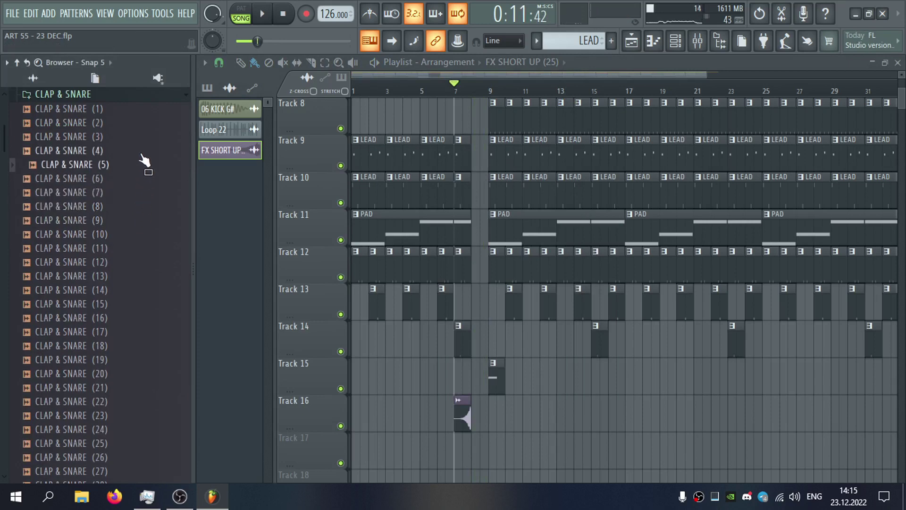
# Create a new pattern named CLAP and place its clip on Track 17 at bar 8.
pyautogui.click(611, 42)
pyautogui.press('Return')
pyautogui.scroll(3, 486, 263)
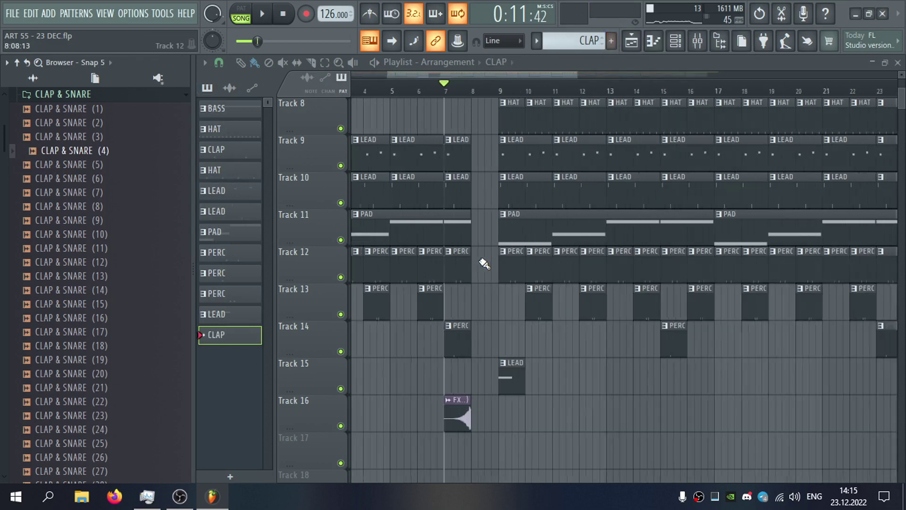
pyautogui.scroll(-2, 477, 390)
pyautogui.doubleClick(480, 377)
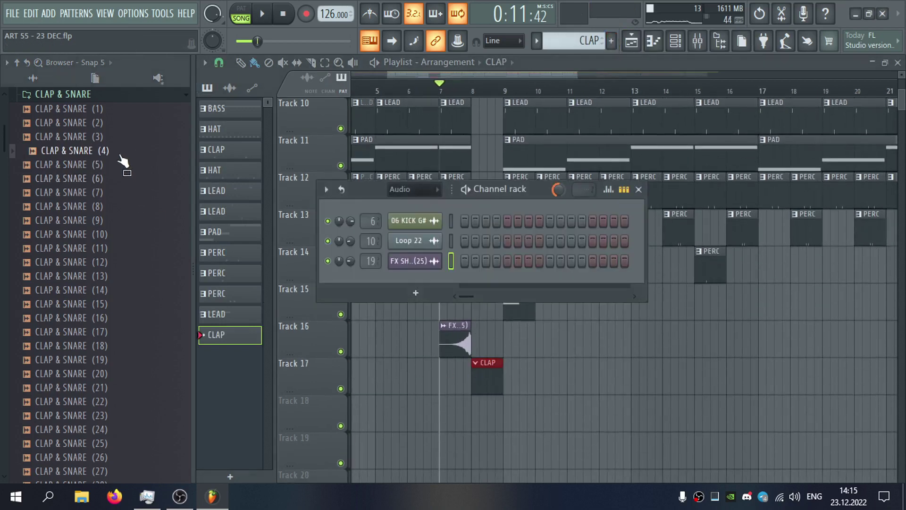
# Add CLAP & SNARE (4) to the CLAP pattern with hits on steps 9 and 13, and open its piano roll.
pyautogui.moveTo(409, 273); pyautogui.dragTo(409, 273)
pyautogui.press('space')
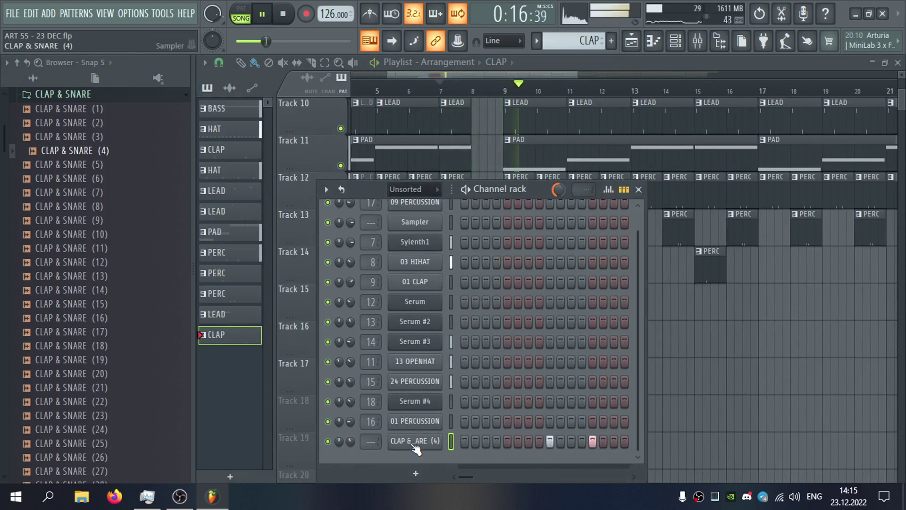
pyautogui.click(447, 89)
pyautogui.doubleClick(498, 381)
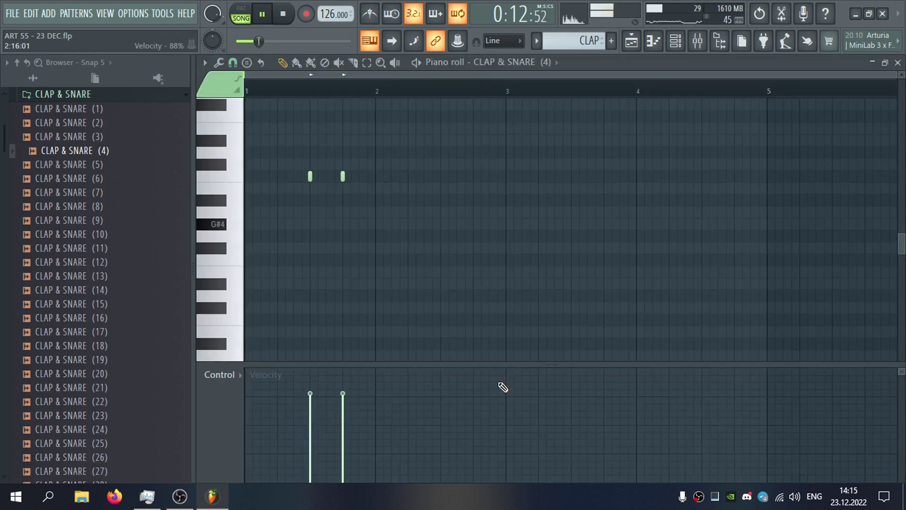
# Assign the CLAP & SNARE (4) channel to mixer track 20, name the track CLAP FILL and route it to DRUM G.
pyautogui.click(898, 63)
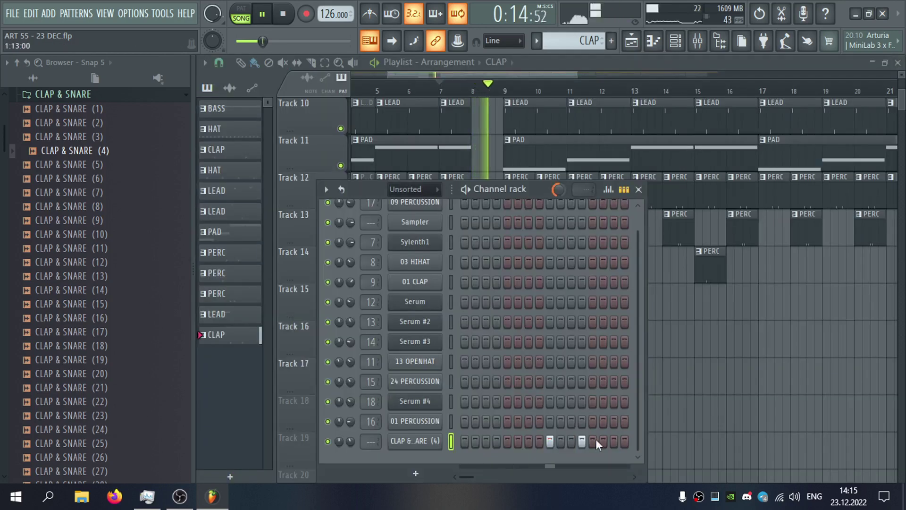
pyautogui.click(415, 440)
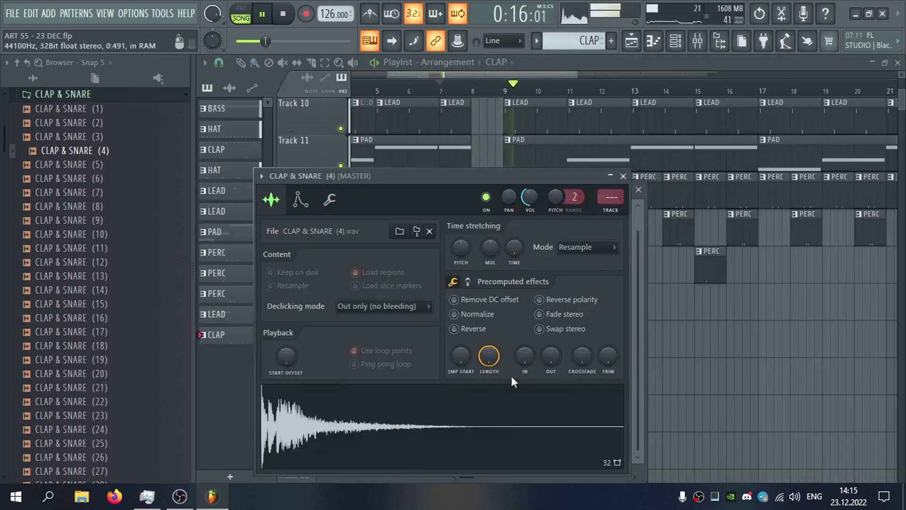
pyautogui.click(622, 216)
pyautogui.press('F2')
pyautogui.write('CLAP')
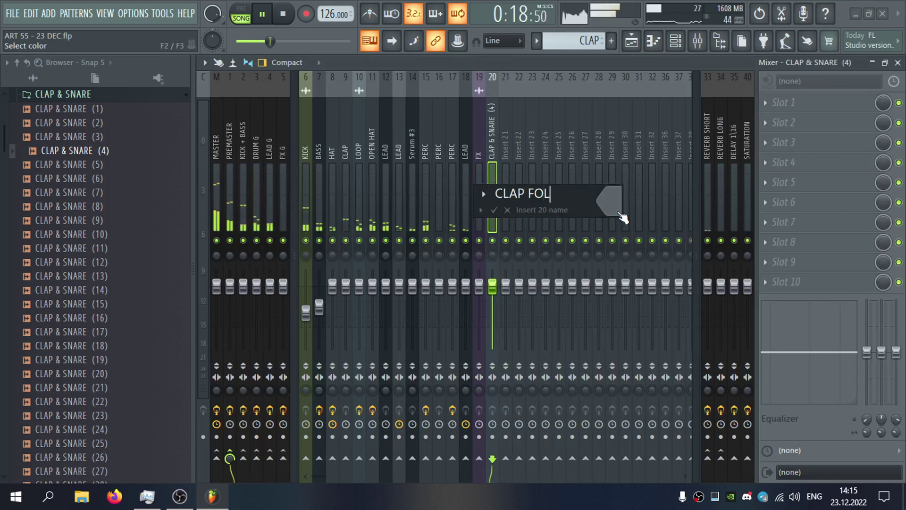
pyautogui.write(' FILL')
pyautogui.press('Return')
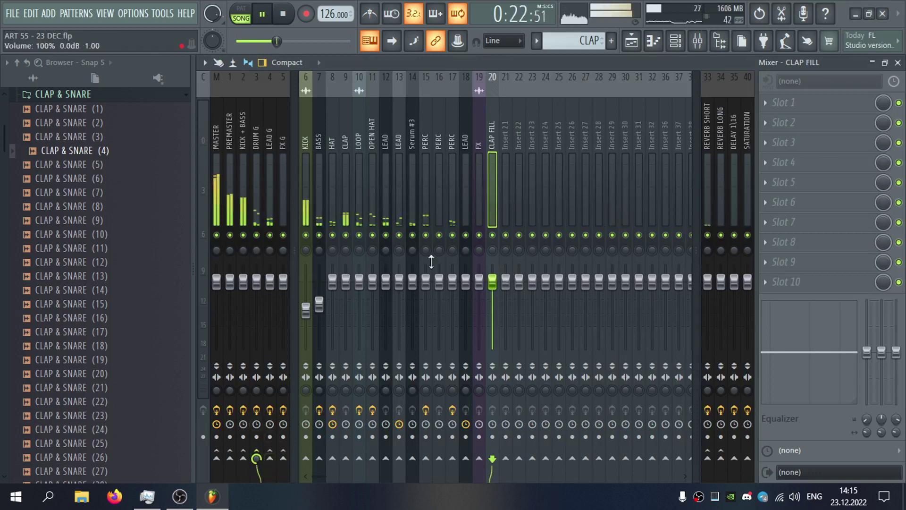
# Set the gain of the Pro-L 2 limiter on the MASTER track to about +10.07 dB.
pyautogui.click(221, 146)
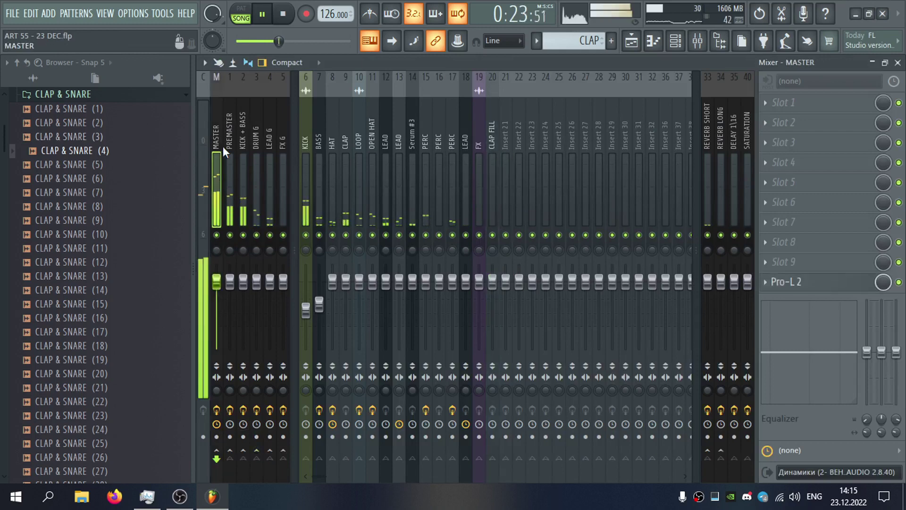
pyautogui.click(831, 287)
pyautogui.moveTo(508, 289); pyautogui.dragTo(512, 272)
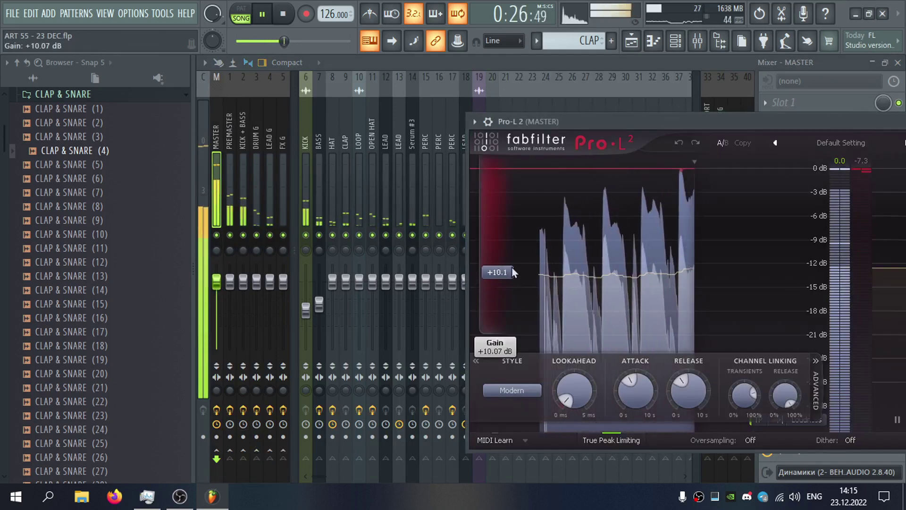
pyautogui.moveTo(778, 122); pyautogui.dragTo(592, 120)
pyautogui.click(813, 121)
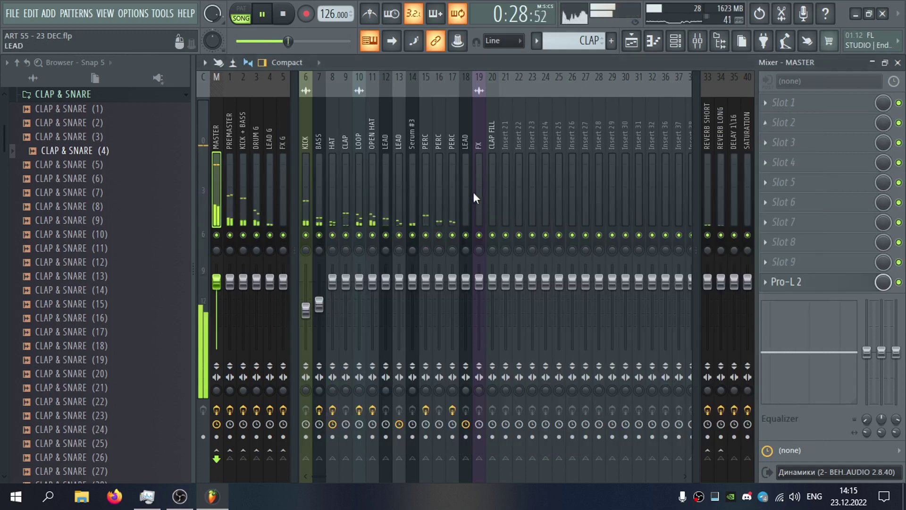
# Send the CLAP FILL mixer track to REVERB LONG at 100% and return to the playlist.
pyautogui.click(491, 169)
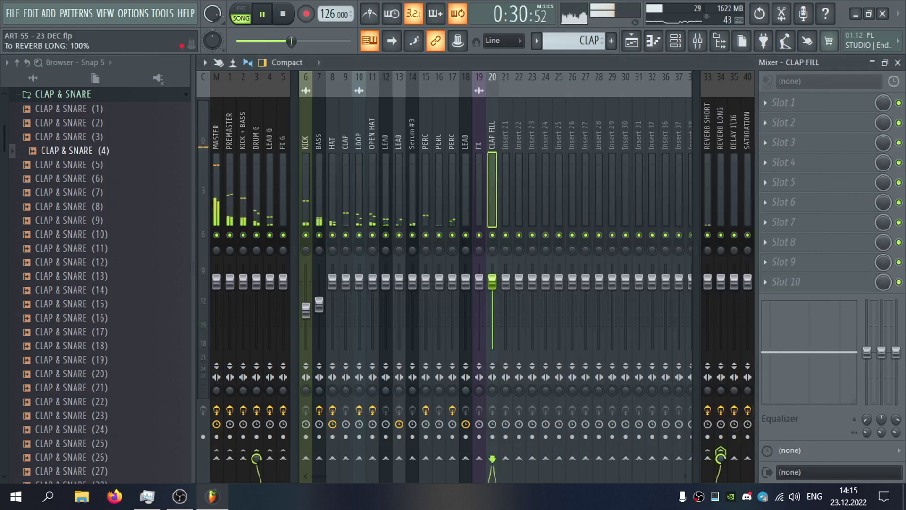
pyautogui.click(898, 63)
pyautogui.click(635, 178)
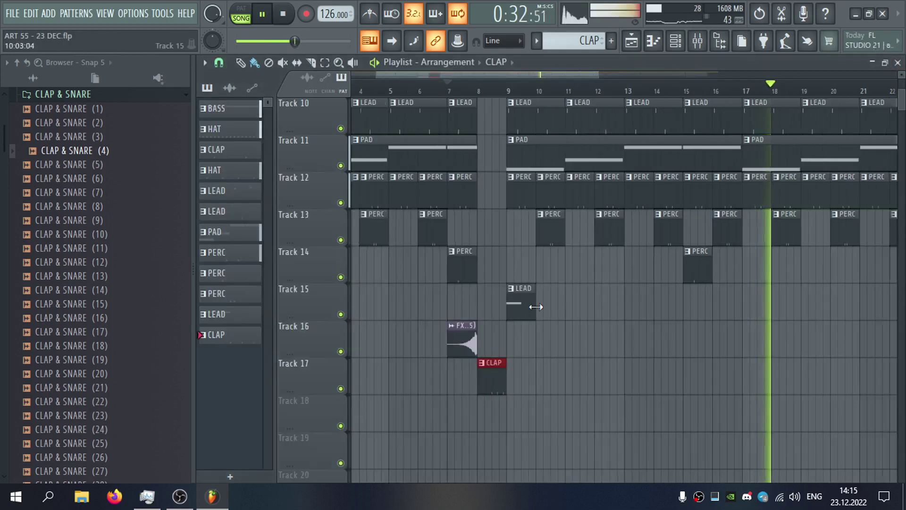
# Play the arrangement from bar 7 and check the notes of the CLAP clip at bar 8.
pyautogui.scroll(-3, 534, 305)
pyautogui.click(438, 90)
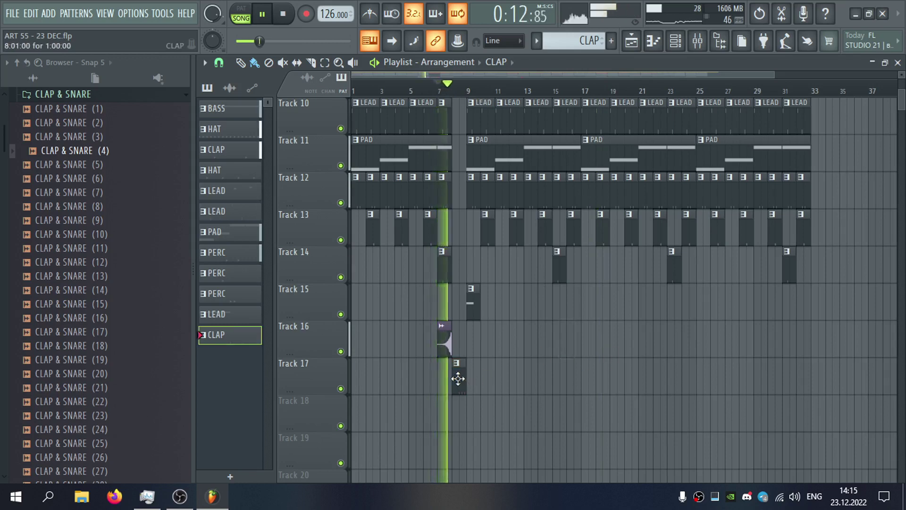
pyautogui.doubleClick(456, 376)
pyautogui.click(896, 64)
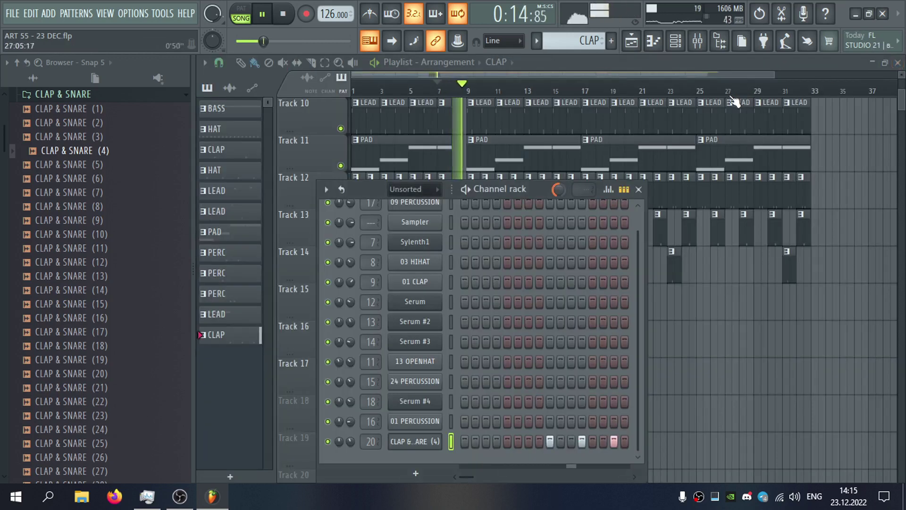
pyautogui.press('F6')
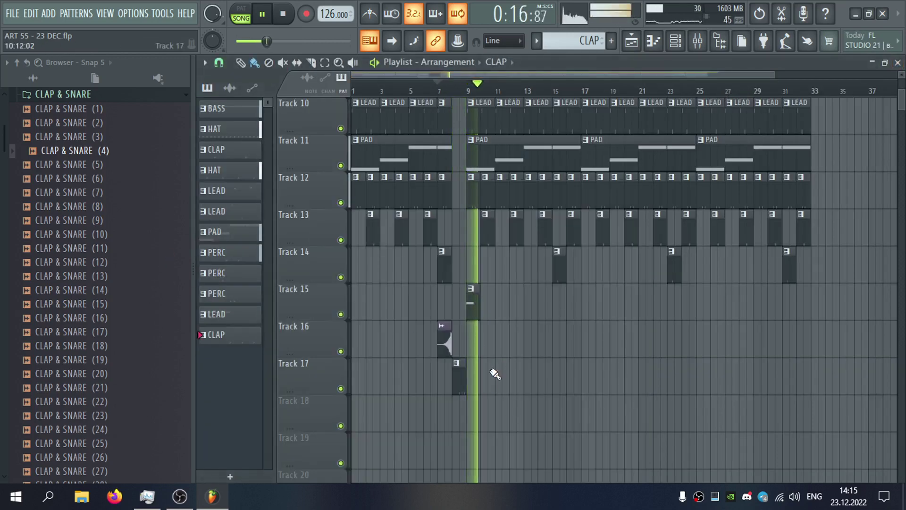
# Place further CLAP clips on Track 17 at bars 16, 24 and 32.
pyautogui.click(574, 378)
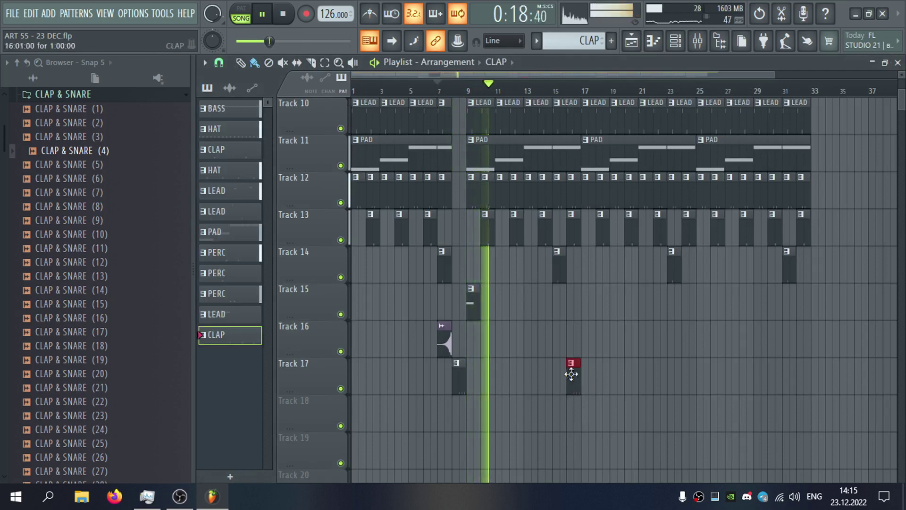
pyautogui.click(696, 380)
pyautogui.moveTo(694, 370); pyautogui.dragTo(687, 370)
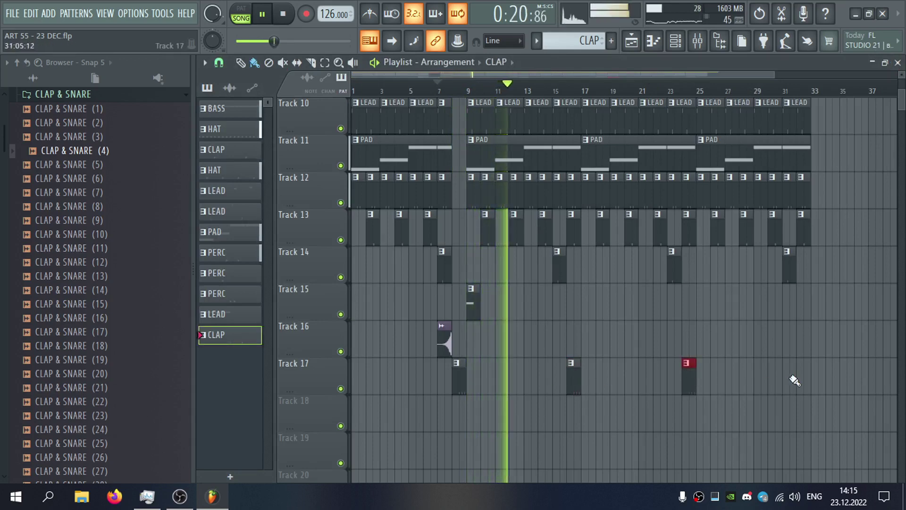
pyautogui.click(799, 376)
pyautogui.doubleClick(800, 376)
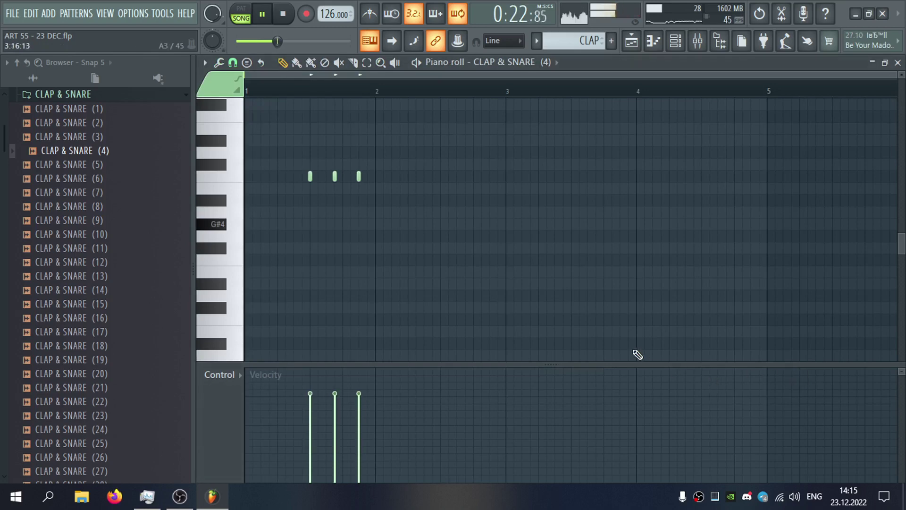
pyautogui.click(897, 62)
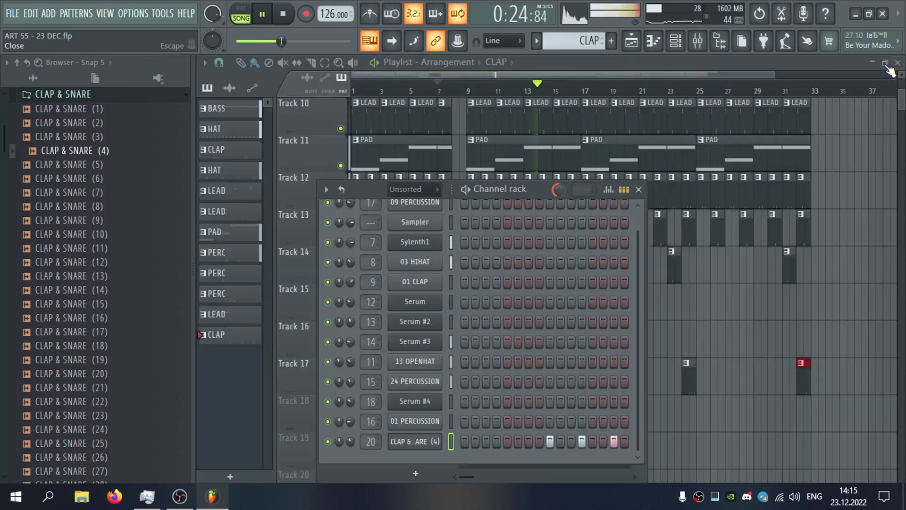
# Set the CLAP & SNARE (4) channel volume to 43% and return to the playlist.
pyautogui.doubleClick(463, 384)
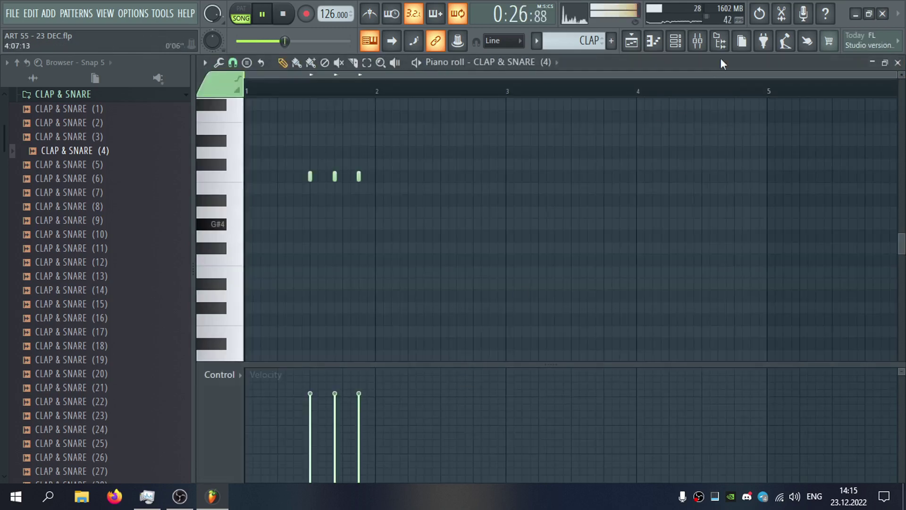
pyautogui.click(686, 47)
pyautogui.doubleClick(378, 442)
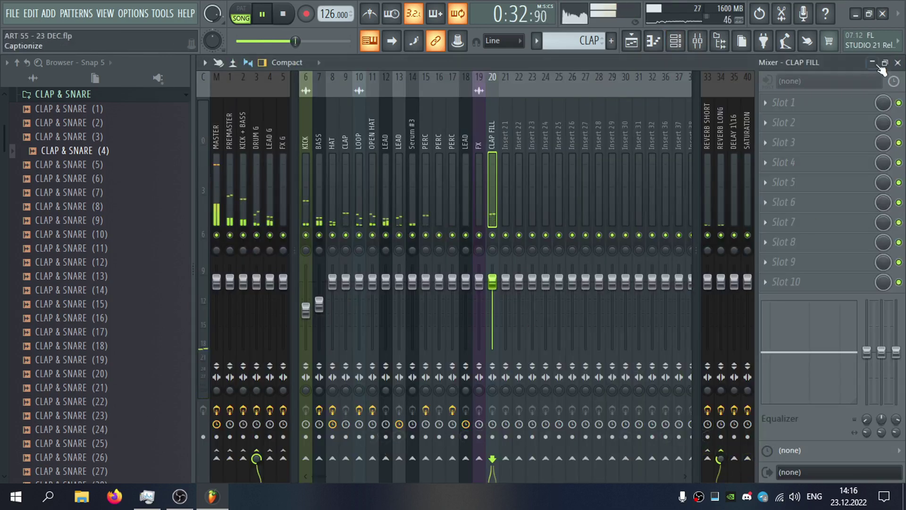
pyautogui.click(897, 63)
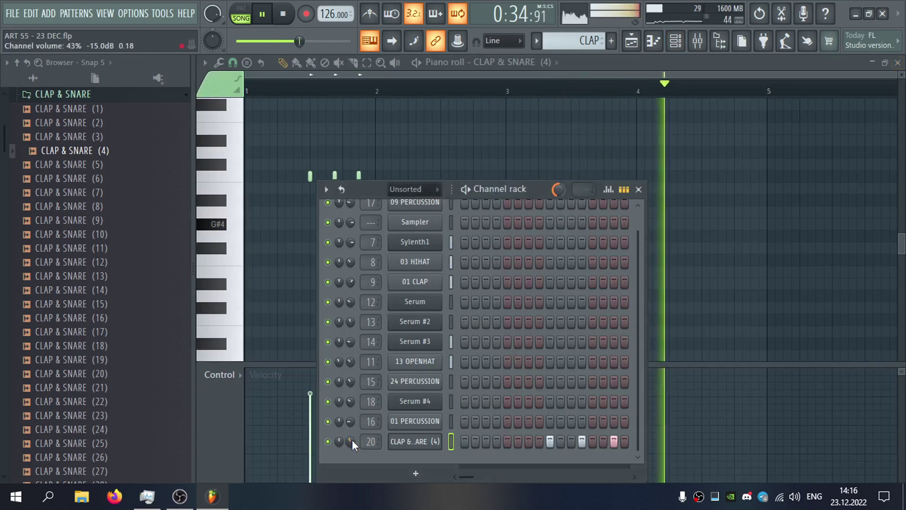
pyautogui.click(899, 63)
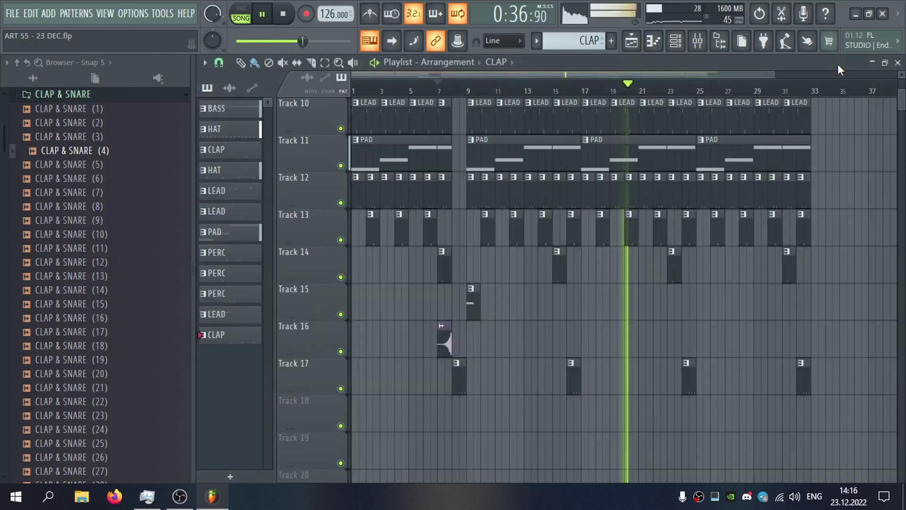
# Audition one-shots in the CLAP & SNARE folder, from CLAP & SNARE (11) down to (47), while the arrangement plays.
pyautogui.scroll(3, 71, 177)
pyautogui.moveTo(118, 332); pyautogui.dragTo(127, 338)
pyautogui.scroll(-4, 135, 323)
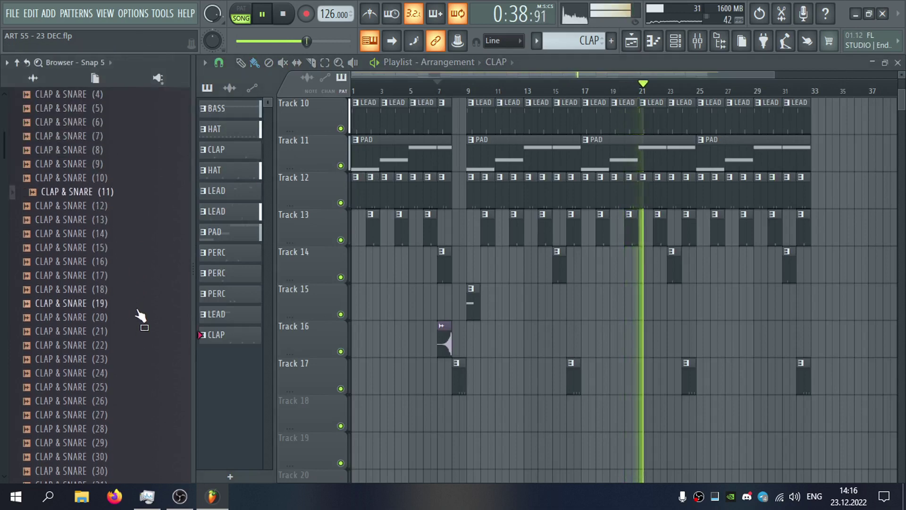
pyautogui.click(137, 278)
pyautogui.click(157, 315)
pyautogui.scroll(-4, 158, 313)
pyautogui.click(156, 264)
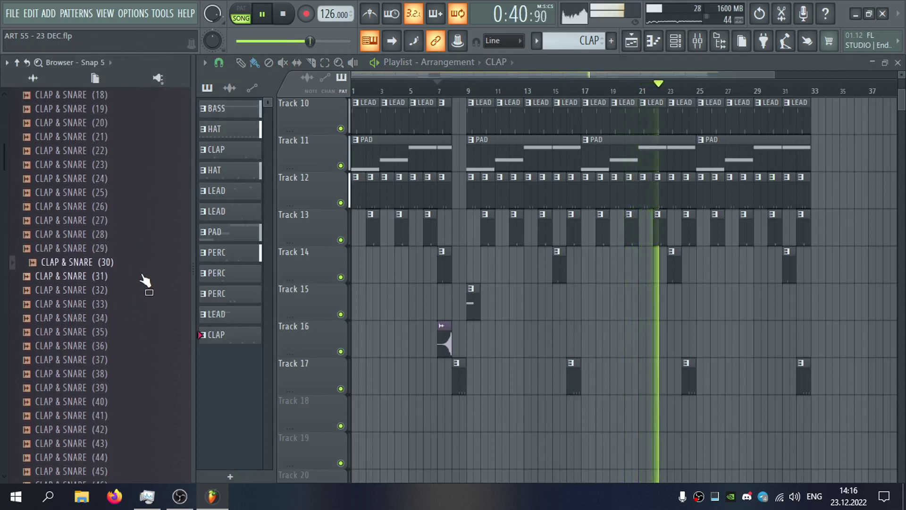
pyautogui.click(146, 278)
pyautogui.click(128, 293)
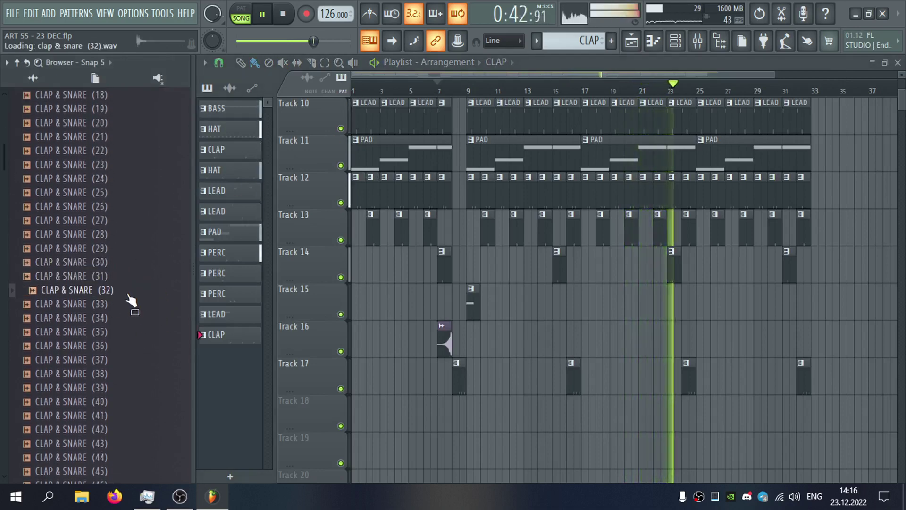
pyautogui.click(132, 305)
pyautogui.scroll(-2, 133, 302)
pyautogui.click(134, 281)
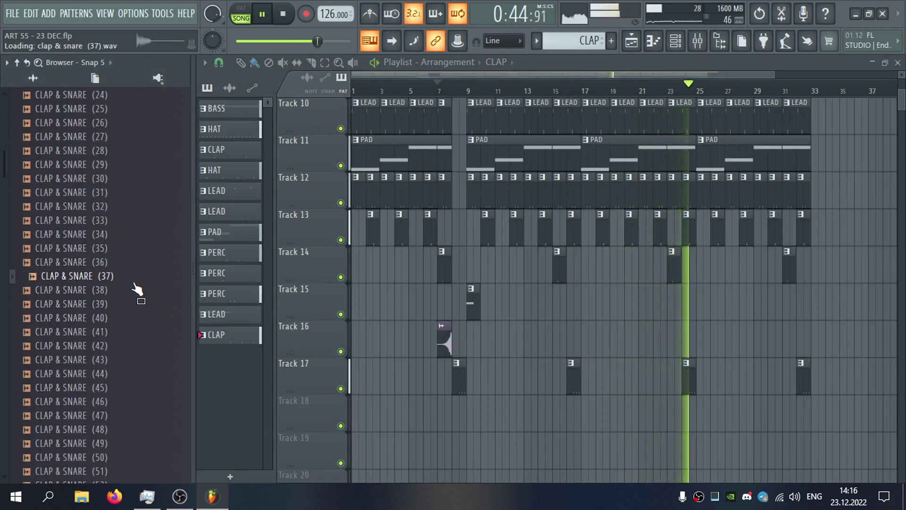
pyautogui.click(141, 304)
pyautogui.click(142, 319)
pyautogui.scroll(-2, 143, 325)
pyautogui.press('Down')
pyautogui.press('Down')
pyautogui.press('Down')
pyautogui.press('Down')
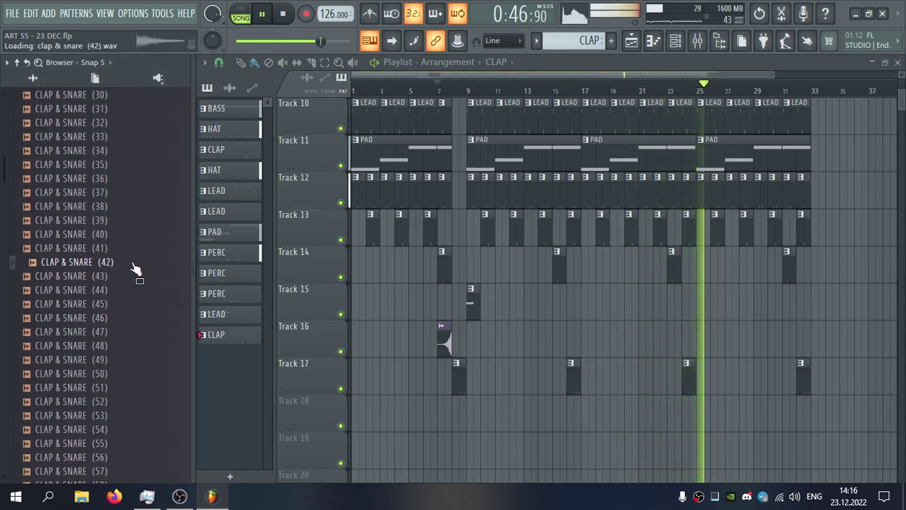
pyautogui.press('Down')
pyautogui.press('Down')
pyautogui.press('Down')
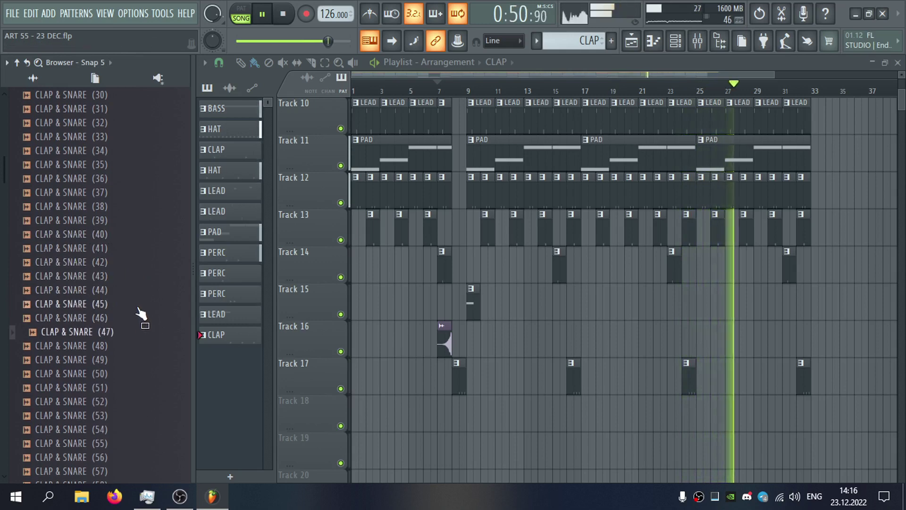
# Audition the CLAP & SNARE (45) sample in the browser and create a new pattern named SNARE.
pyautogui.press('Up')
pyautogui.press('Up')
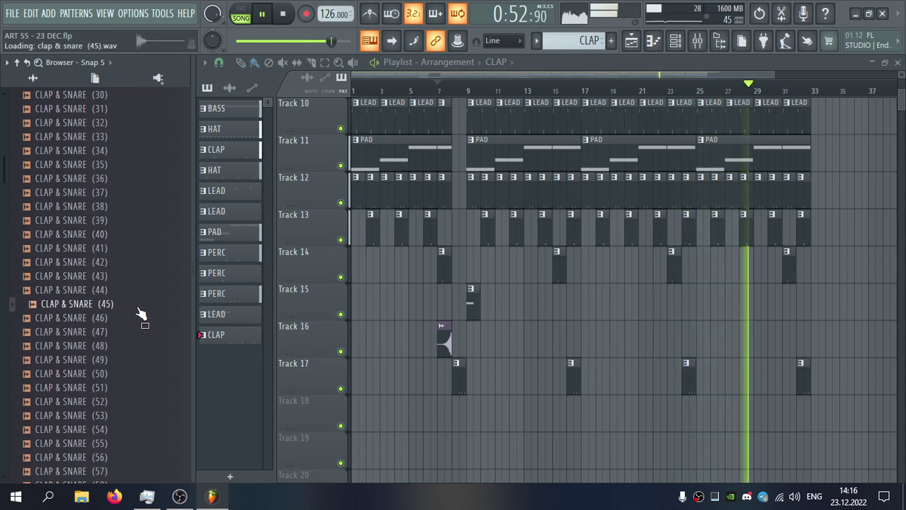
pyautogui.click(611, 41)
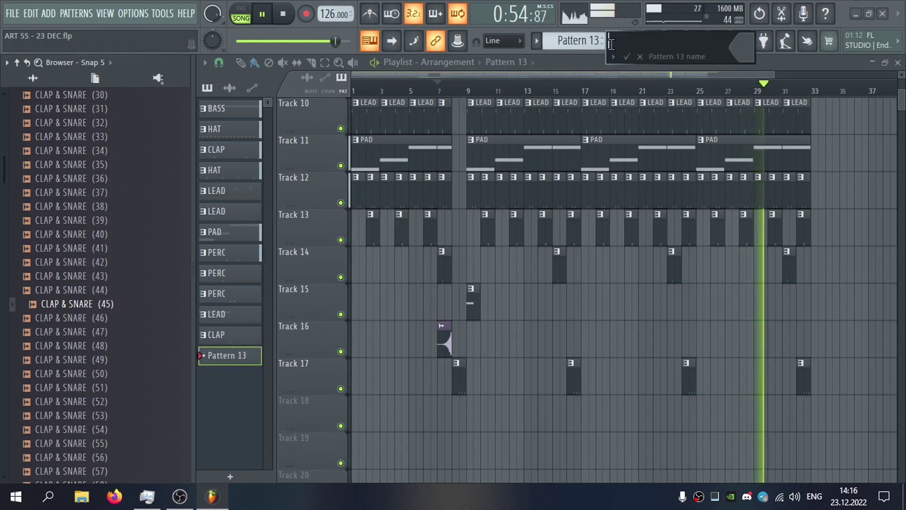
pyautogui.write('SNARE')
pyautogui.press('Return')
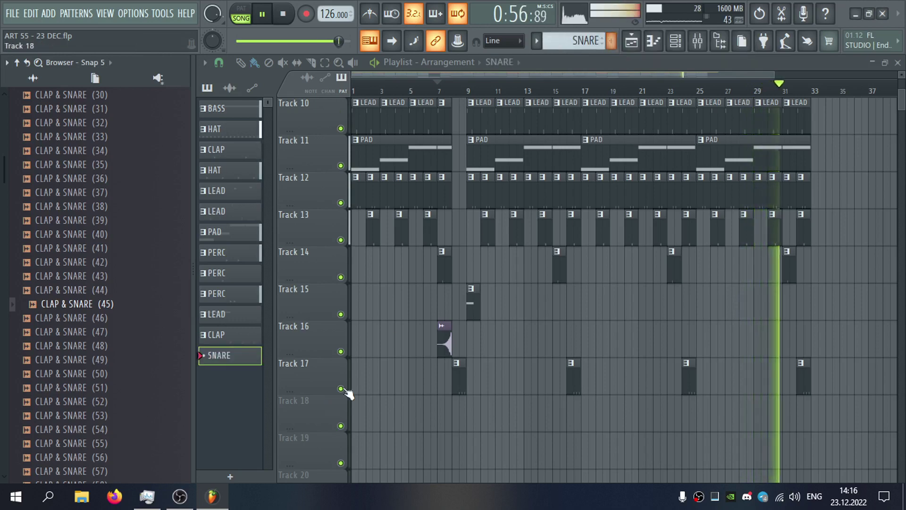
# Insert an empty playlist track at Track 16 and place a SNARE pattern clip on it at bar 10.
pyautogui.rightClick(337, 336)
pyautogui.click(419, 419)
pyautogui.click(486, 344)
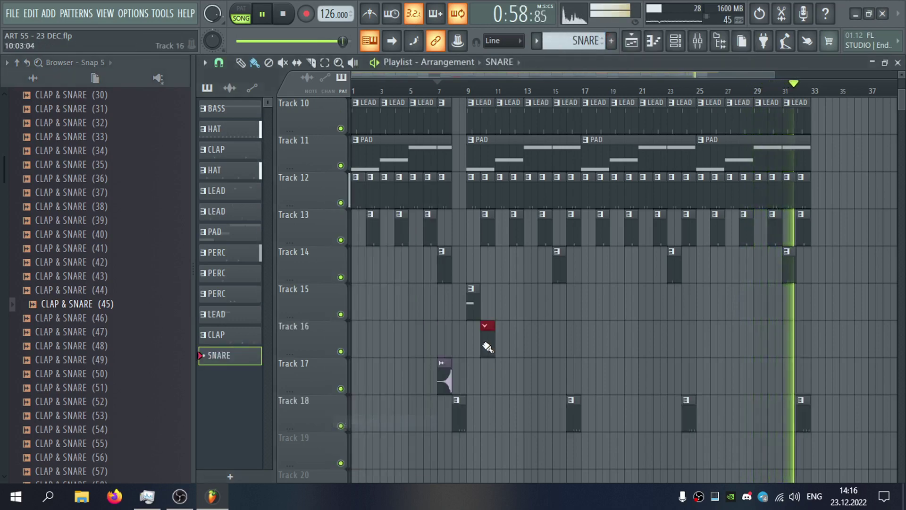
# Load the CLAP & SNARE (45) sample as a new channel in the SNARE pattern and enable its step 8.
pyautogui.doubleClick(486, 344)
pyautogui.moveTo(146, 311); pyautogui.dragTo(419, 456)
pyautogui.click(538, 449)
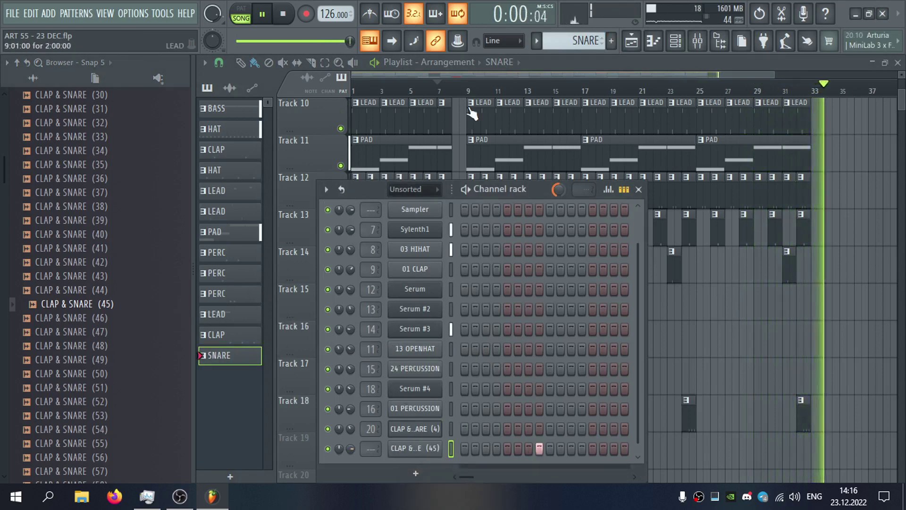
# Play the arrangement from just before bar 9 and add SNARE clips on Track 16 at bars 14 and 18.
pyautogui.click(459, 90)
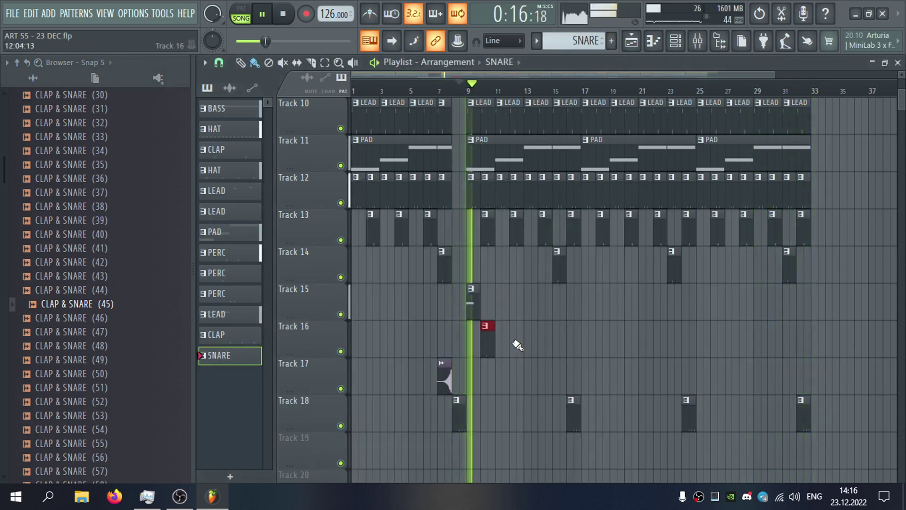
pyautogui.click(541, 346)
pyautogui.click(601, 346)
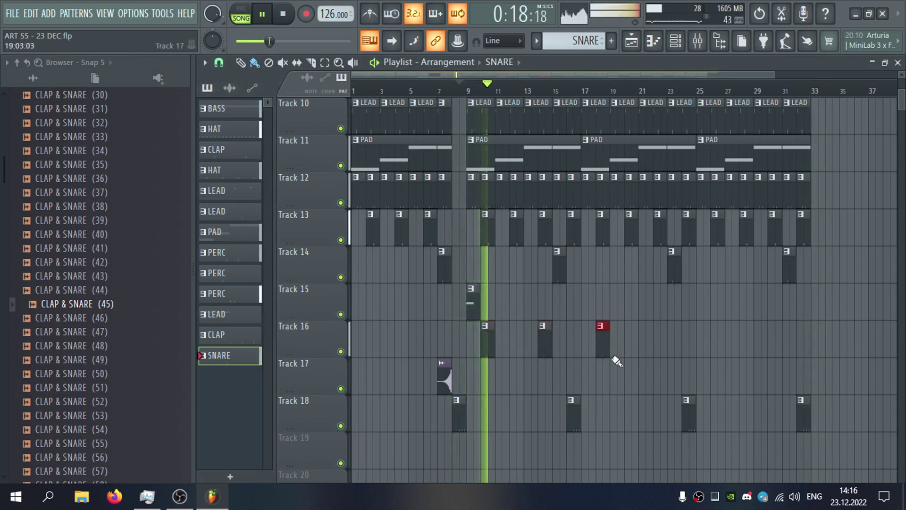
# Add a second snare hit on step 7 of the SNARE pattern and restart playback from before bar 9.
pyautogui.doubleClick(486, 339)
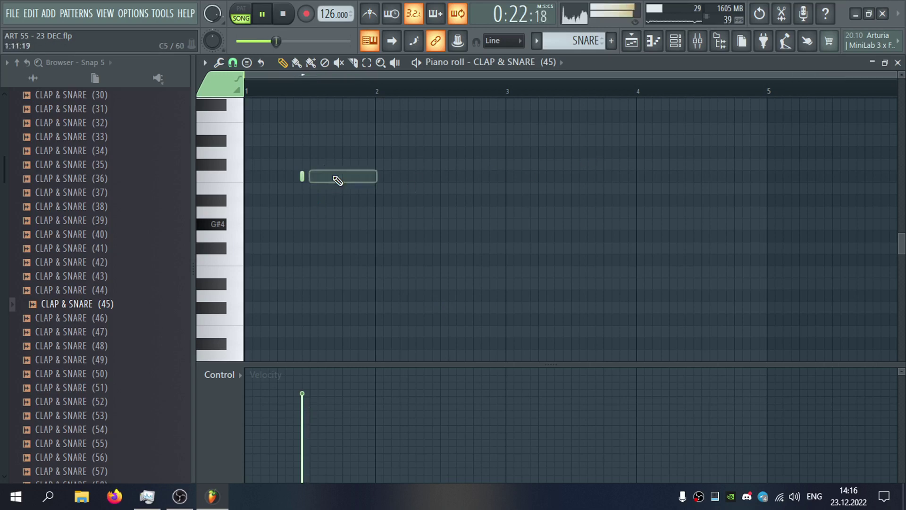
pyautogui.click(897, 63)
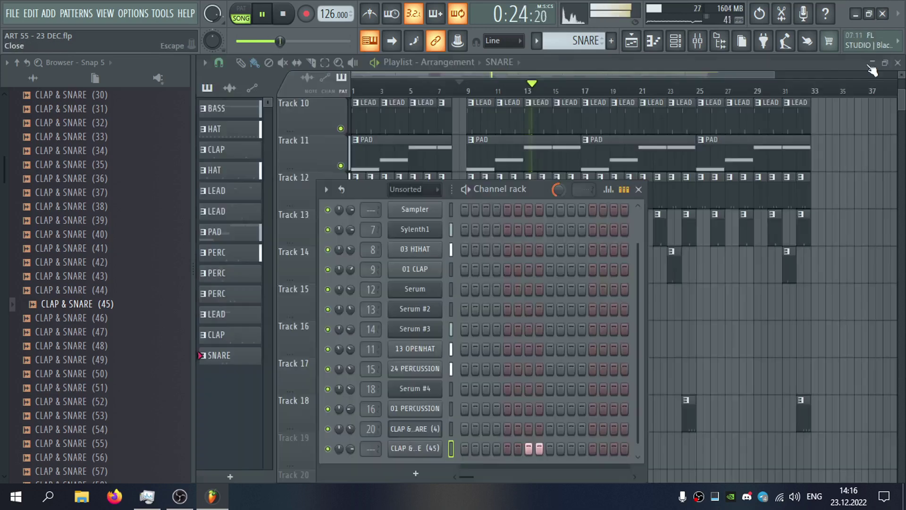
pyautogui.click(638, 188)
pyautogui.press('space')
pyautogui.scroll(2, 519, 330)
pyautogui.press('space')
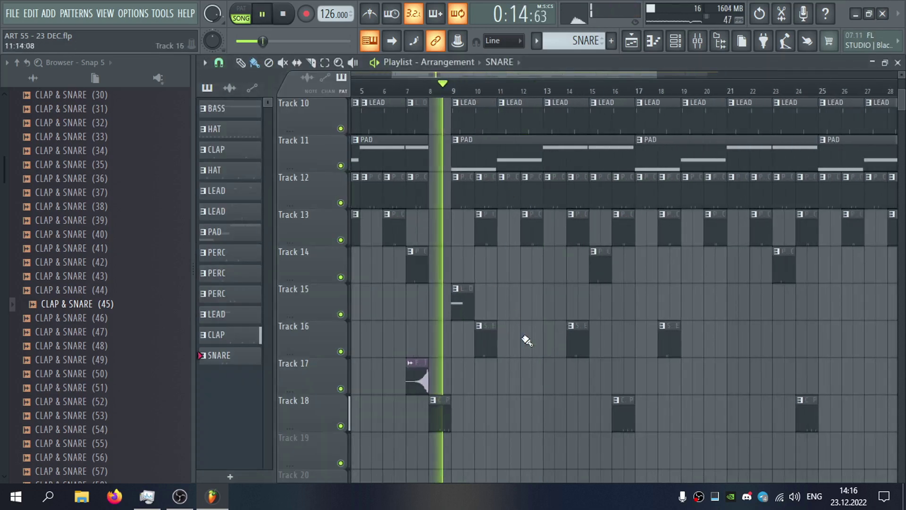
# Delete the SNARE clips at bars 14 and 18 and move the remaining one on Track 16 to bar 11.
pyautogui.rightClick(576, 341)
pyautogui.rightClick(668, 340)
pyautogui.moveTo(483, 352); pyautogui.dragTo(510, 346)
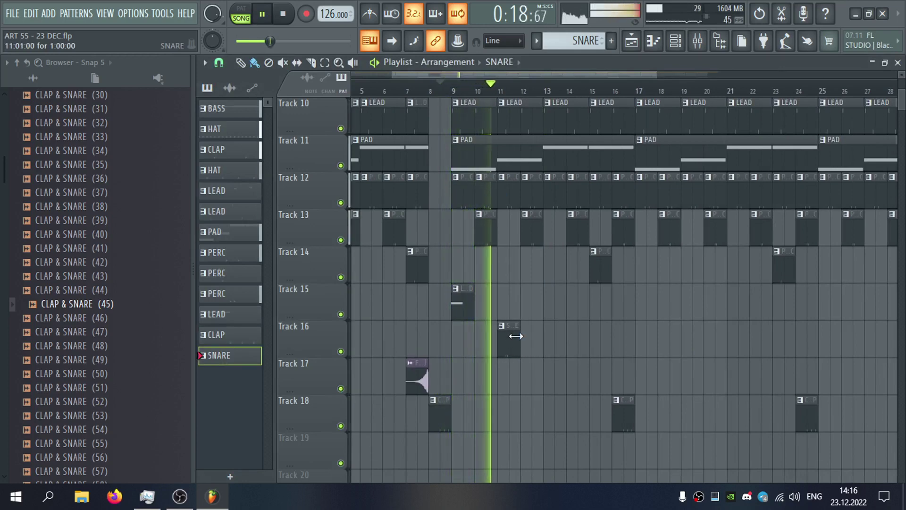
# Toggle the Cut itself option for the CLAP & SNARE (45) channel and route it to mixer track 21.
pyautogui.doubleClick(514, 338)
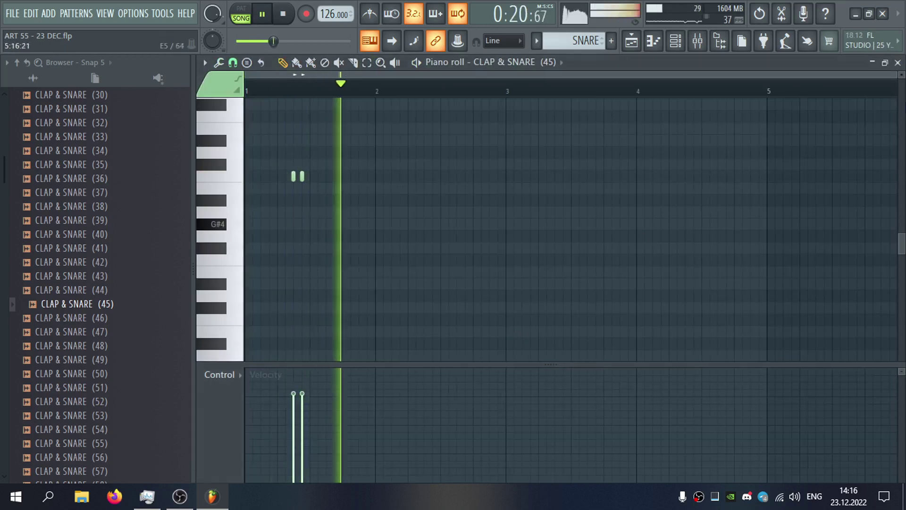
pyautogui.click(898, 63)
pyautogui.rightClick(415, 446)
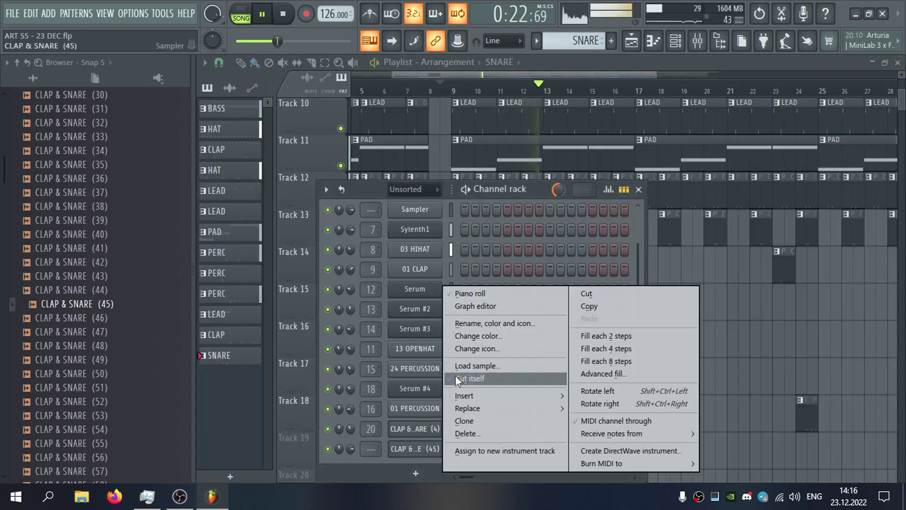
pyautogui.click(456, 379)
pyautogui.click(436, 448)
pyautogui.hotkey('ctrl', 'l')
# Rename mixer track 21 as SNARE and enable its send to REVERB LONG.
pyautogui.press('F2')
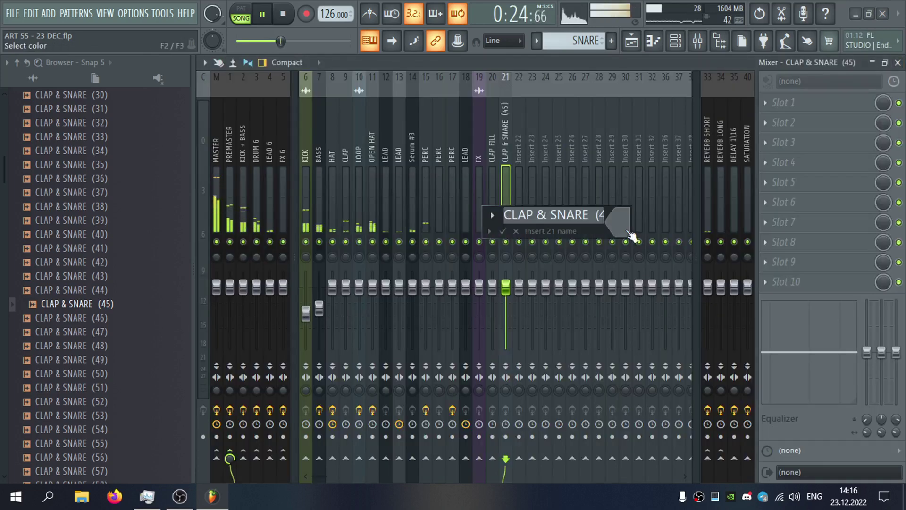
pyautogui.write('SNARE')
pyautogui.press('Return')
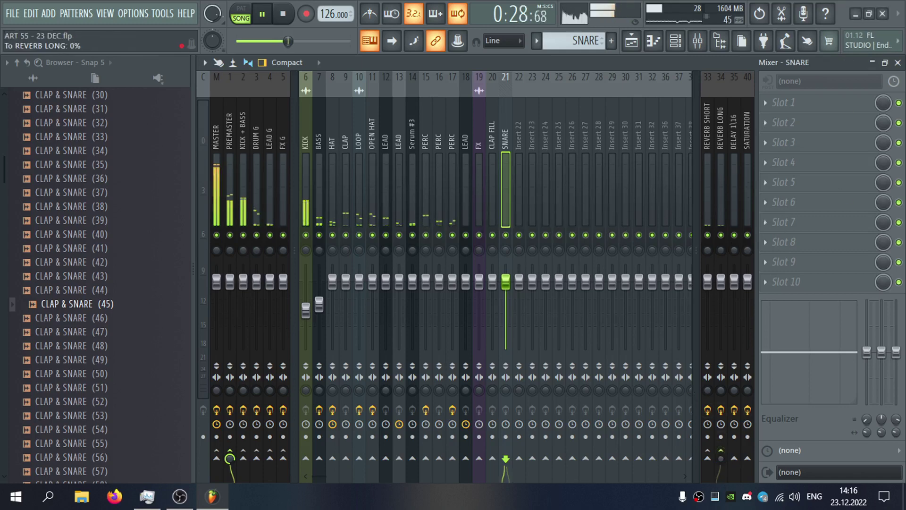
pyautogui.click(897, 64)
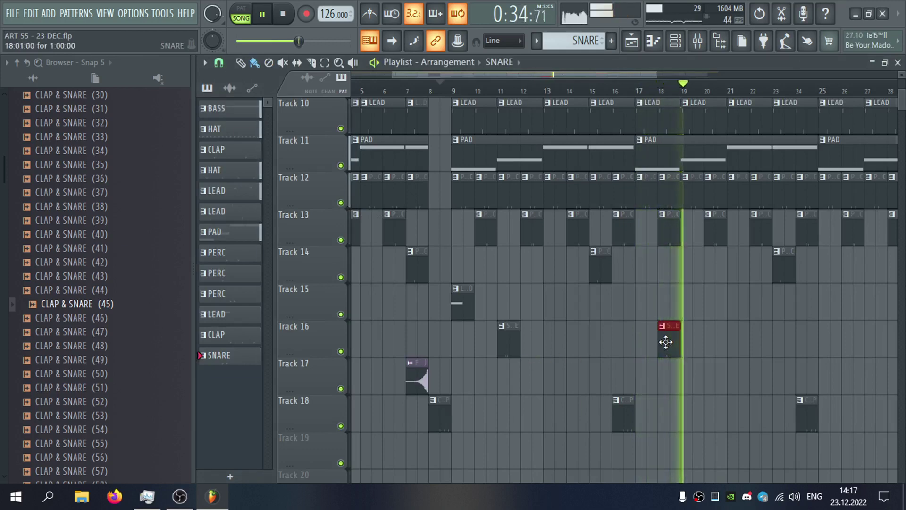
# Place SNARE clips on Track 16 at bars 19 and 27, with playback restarted from before bar 9.
pyautogui.scroll(-2, 666, 341)
pyautogui.moveTo(638, 341); pyautogui.dragTo(655, 339)
pyautogui.click(489, 90)
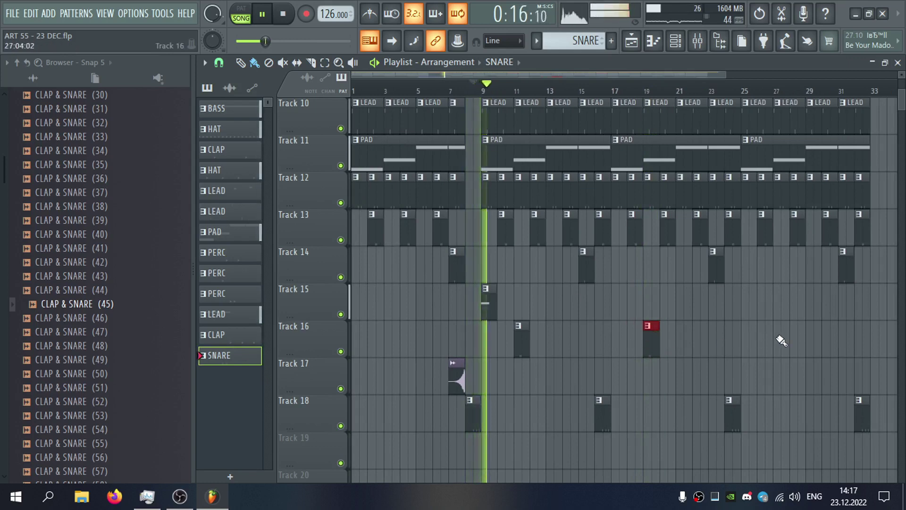
pyautogui.click(782, 342)
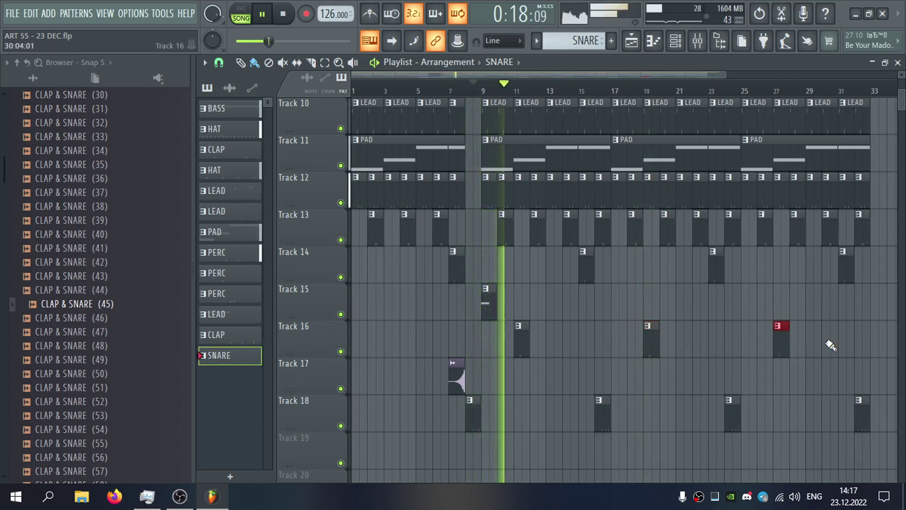
# Move the second snare hit from step 8 to step 10 and set the channel's volume to 59%.
pyautogui.doubleClick(521, 337)
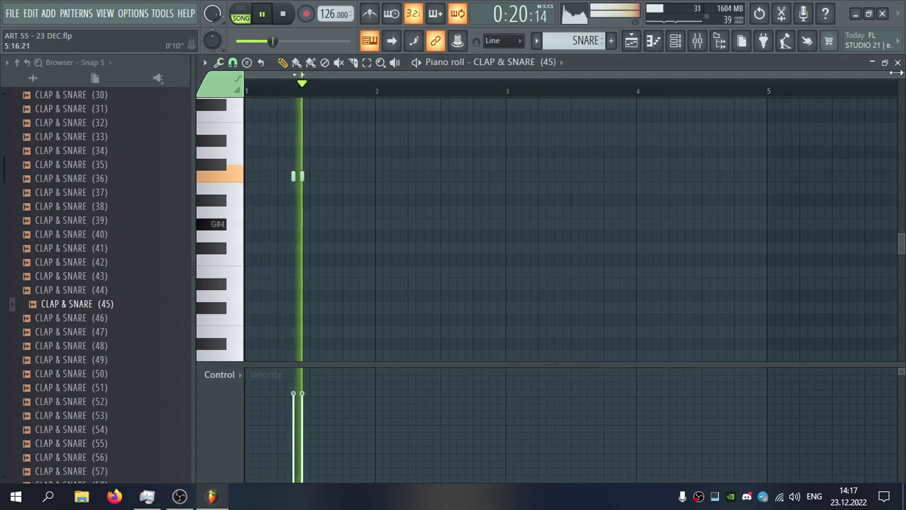
pyautogui.click(897, 63)
pyautogui.click(539, 448)
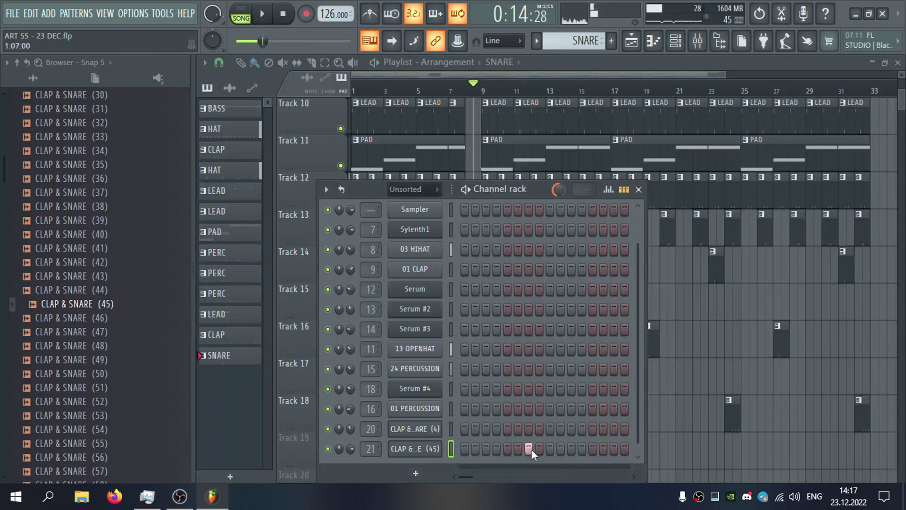
pyautogui.click(560, 449)
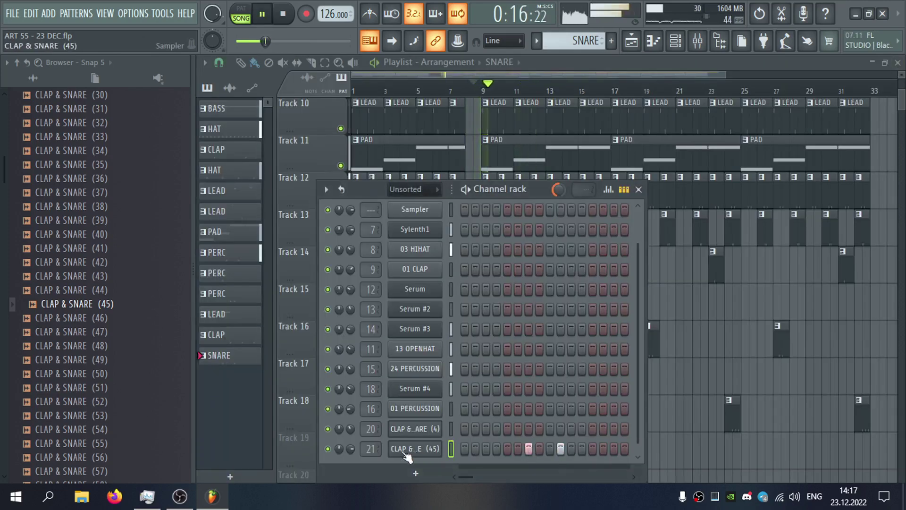
pyautogui.scroll(-2, 352, 451)
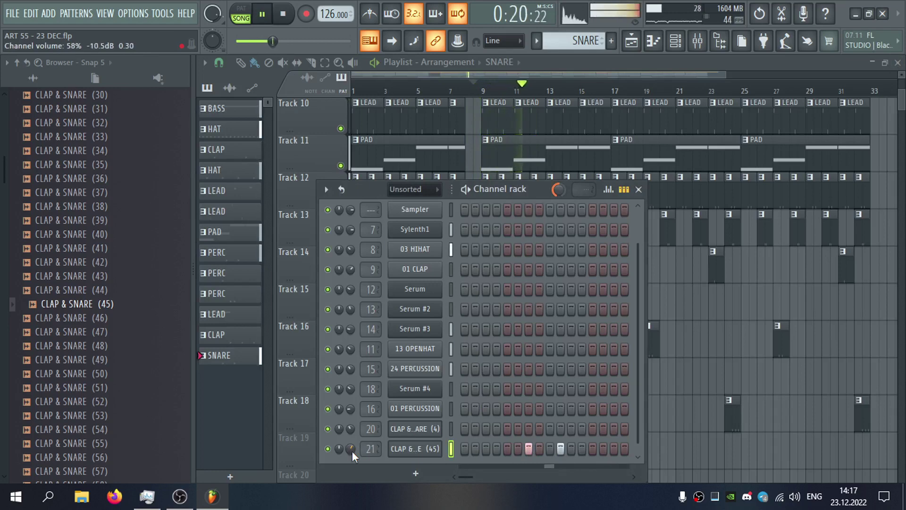
pyautogui.moveTo(352, 451); pyautogui.dragTo(352, 448)
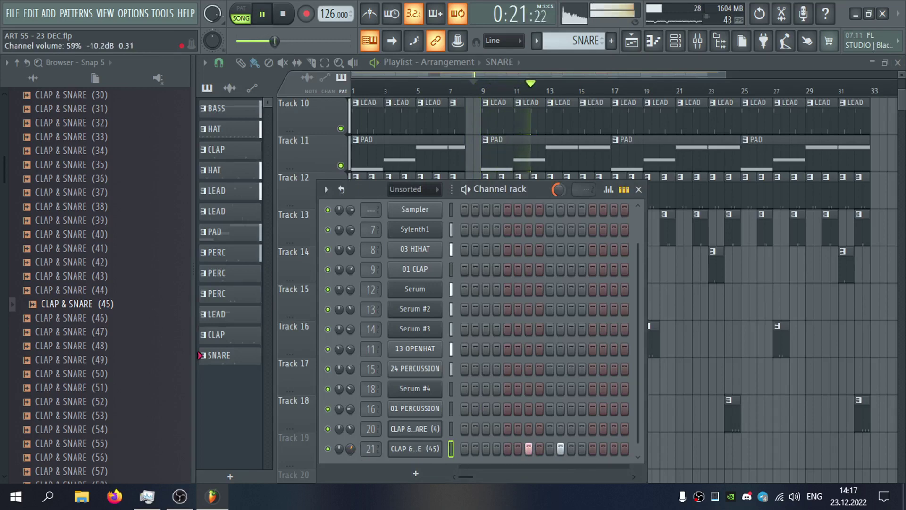
# Switch the SNARE mixer track's reverb send from REVERB LONG to REVERB SHORT.
pyautogui.doubleClick(380, 448)
pyautogui.click(721, 451)
pyautogui.click(707, 456)
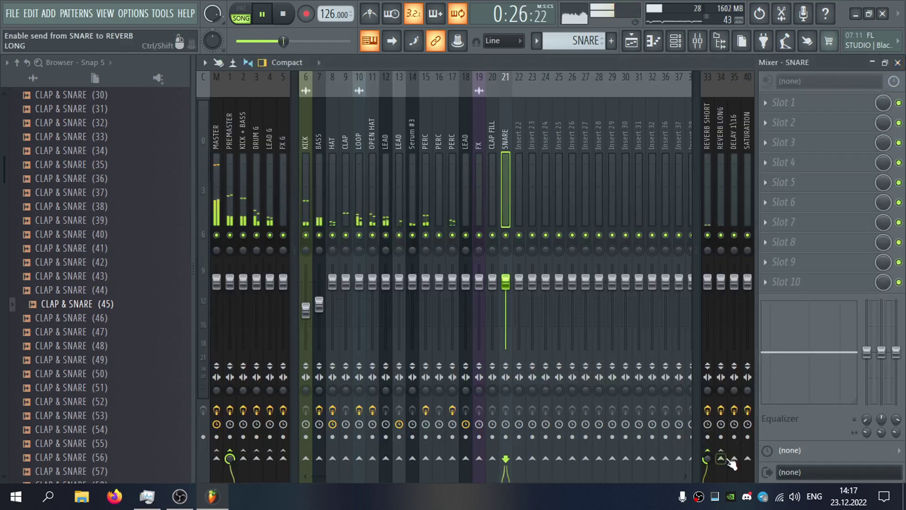
pyautogui.click(897, 63)
# Add a SNARE clip on Track 16 at bar 16 and delete the pattern's first note, on step 7.
pyautogui.click(608, 334)
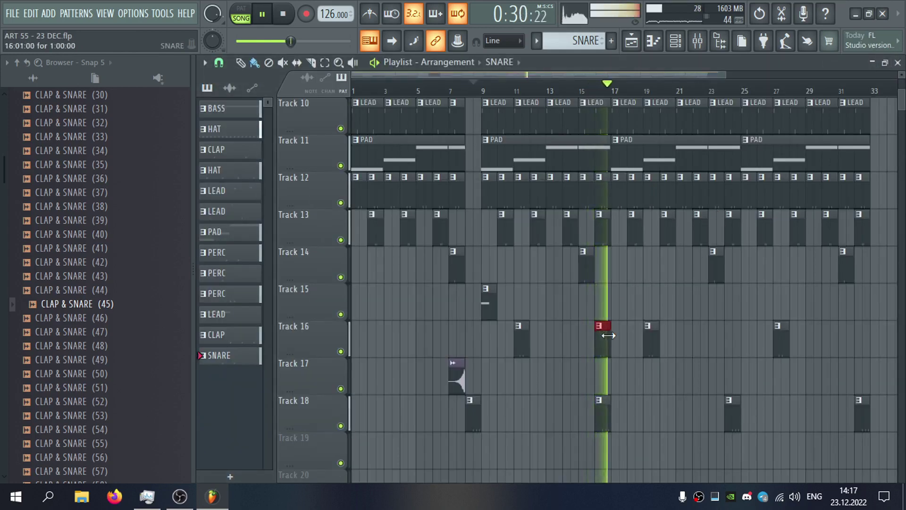
pyautogui.doubleClick(601, 348)
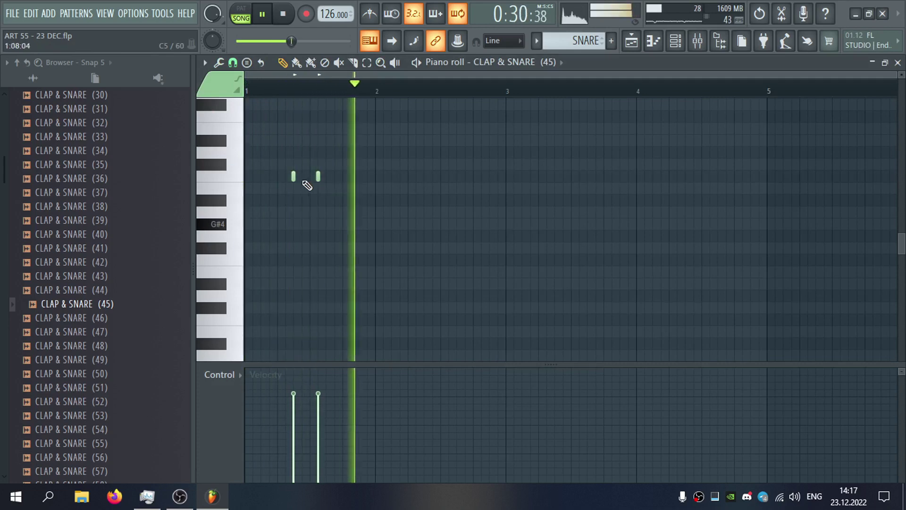
pyautogui.rightClick(293, 176)
pyautogui.press('F7')
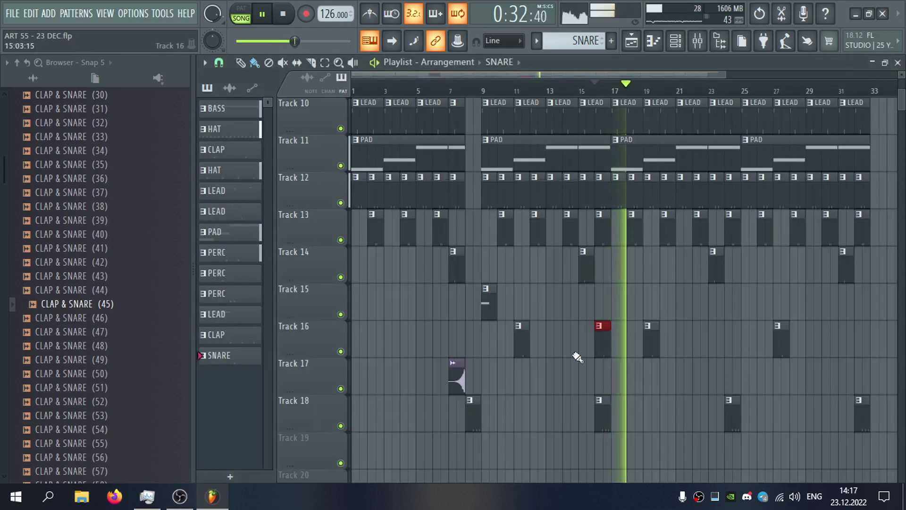
# Rearrange the SNARE clips on Track 16 so one sits every four bars from bar 12 to bar 32.
pyautogui.rightClick(650, 346)
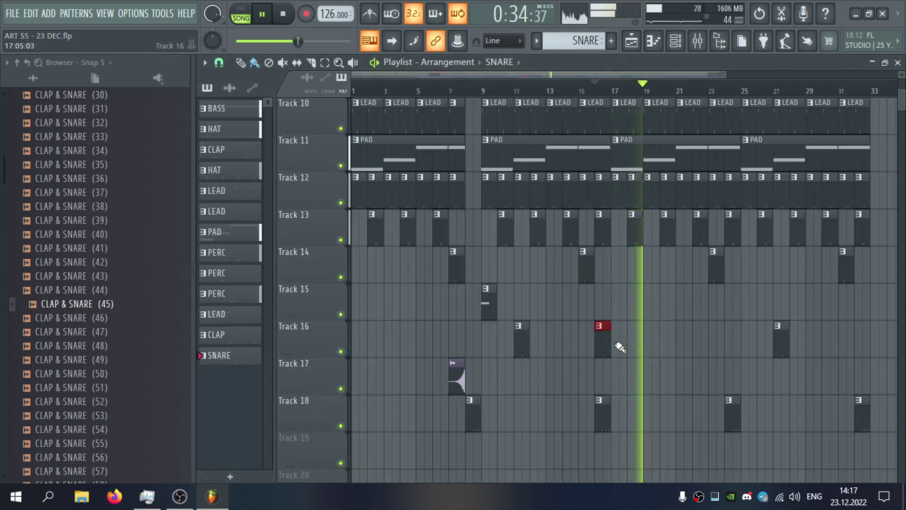
pyautogui.moveTo(519, 344); pyautogui.dragTo(538, 350)
pyautogui.click(670, 337)
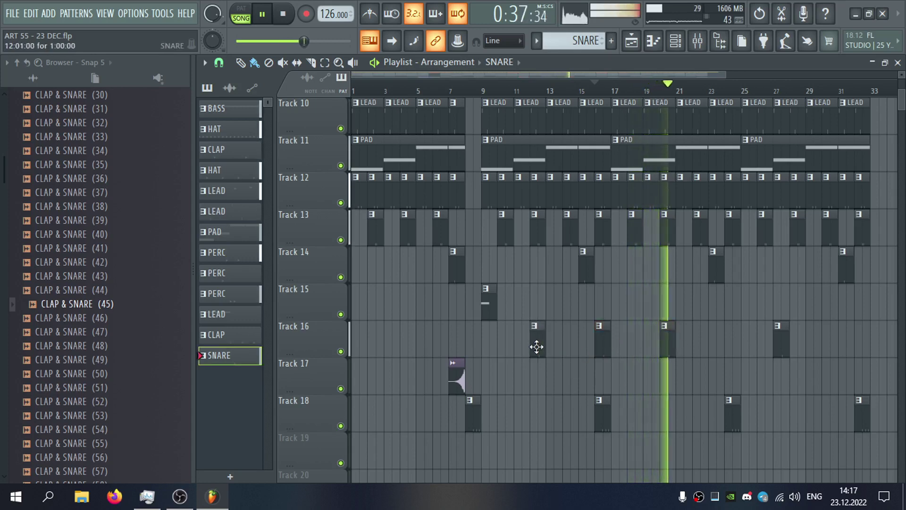
pyautogui.click(729, 347)
pyautogui.moveTo(782, 340); pyautogui.dragTo(799, 339)
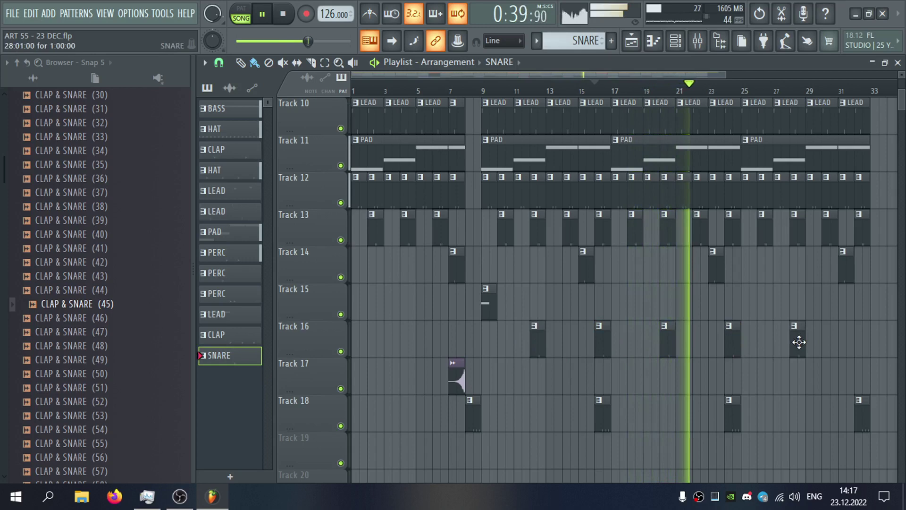
pyautogui.click(864, 336)
# Inspect the SNARE pattern's notes, the CLAP & SNARE (45) sampler settings and its mixer track.
pyautogui.doubleClick(863, 329)
pyautogui.click(898, 62)
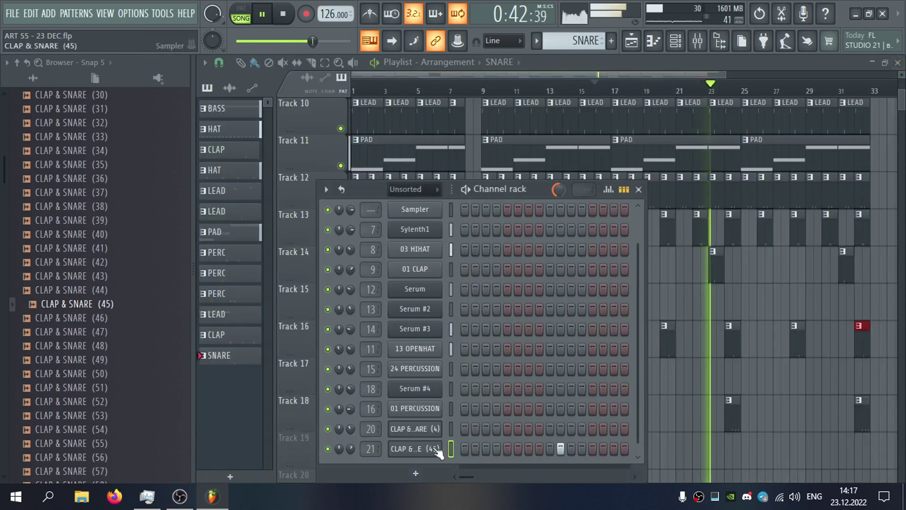
pyautogui.click(404, 449)
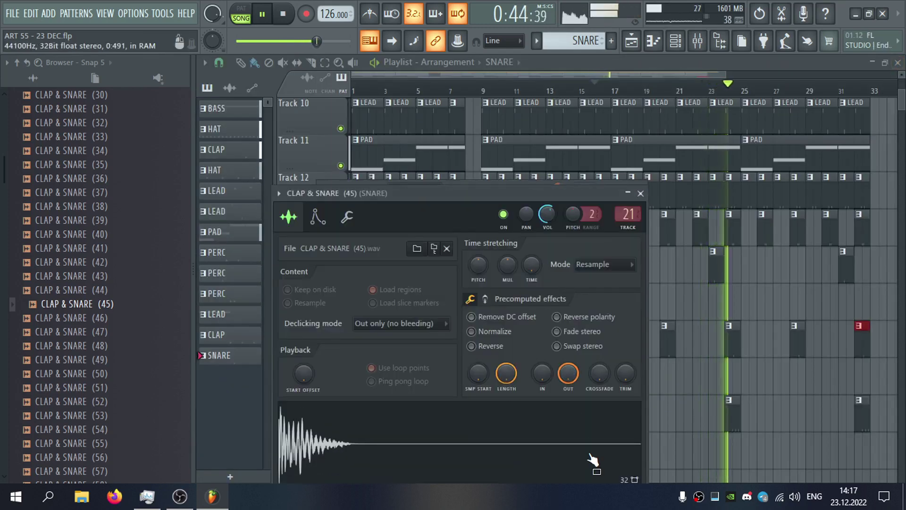
pyautogui.doubleClick(625, 215)
pyautogui.click(897, 63)
pyautogui.click(641, 191)
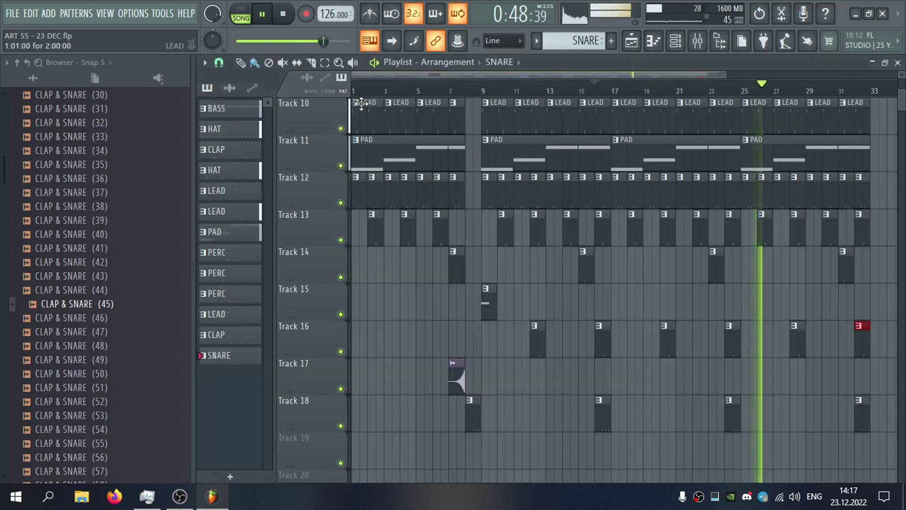
# Raise the low bar 9 point of the Pro-Q 3 PREMASTER Band 1 Frequency automation to the level of the point preceding it.
pyautogui.scroll(9, 362, 241)
pyautogui.scroll(2, 498, 193)
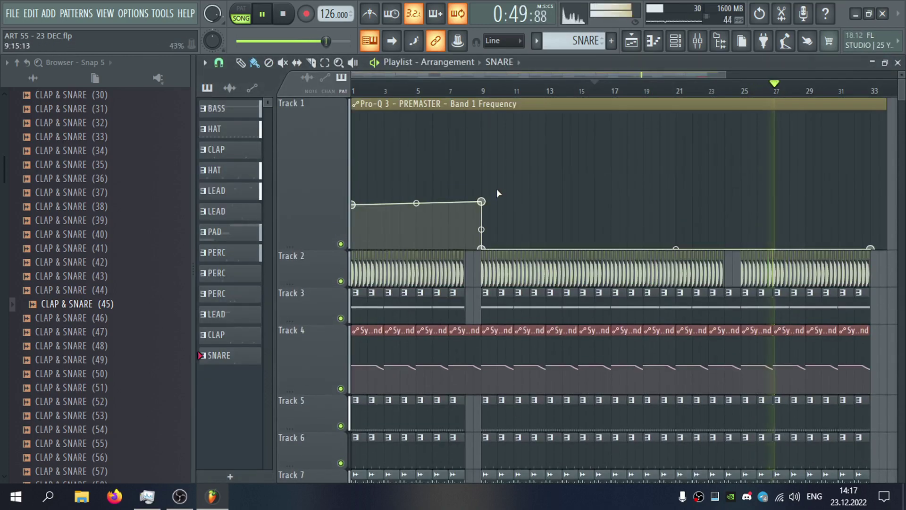
pyautogui.rightClick(482, 248)
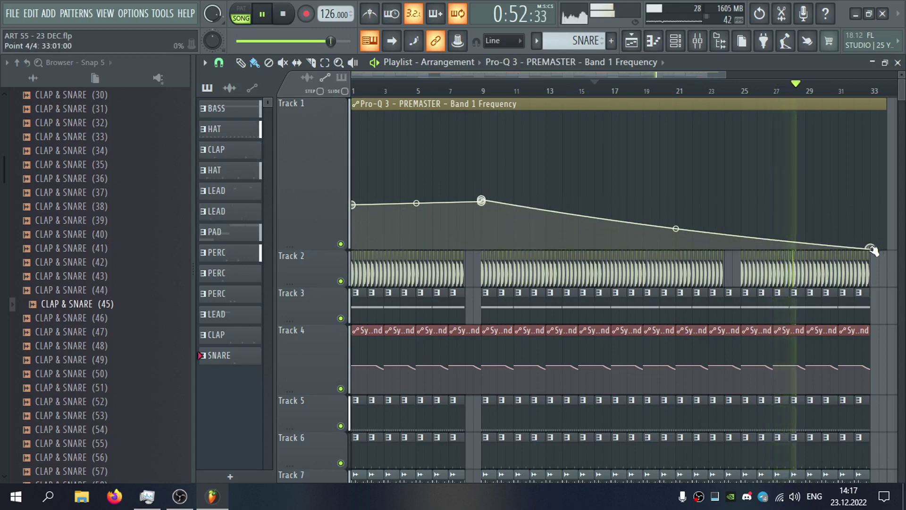
# Raise the bar 33 end point of the Pro-Q 3 PREMASTER Band 1 Frequency automation to about the level of its first point.
pyautogui.moveTo(872, 250); pyautogui.dragTo(872, 206)
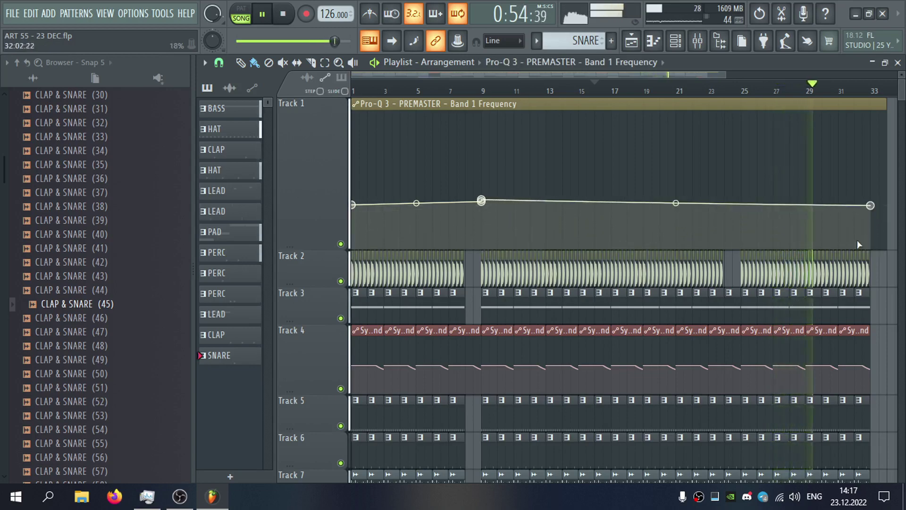
pyautogui.scroll(-1, 802, 274)
pyautogui.scroll(-5, 744, 305)
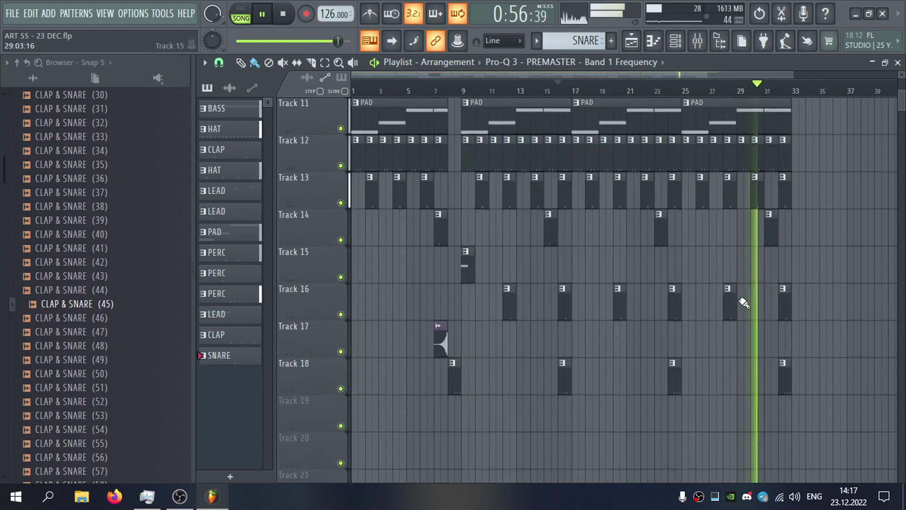
pyautogui.scroll(-2, 744, 304)
# Audition the CLAP & SNARE (48) and (50) samples and create a new pattern named LEAD.
pyautogui.click(149, 352)
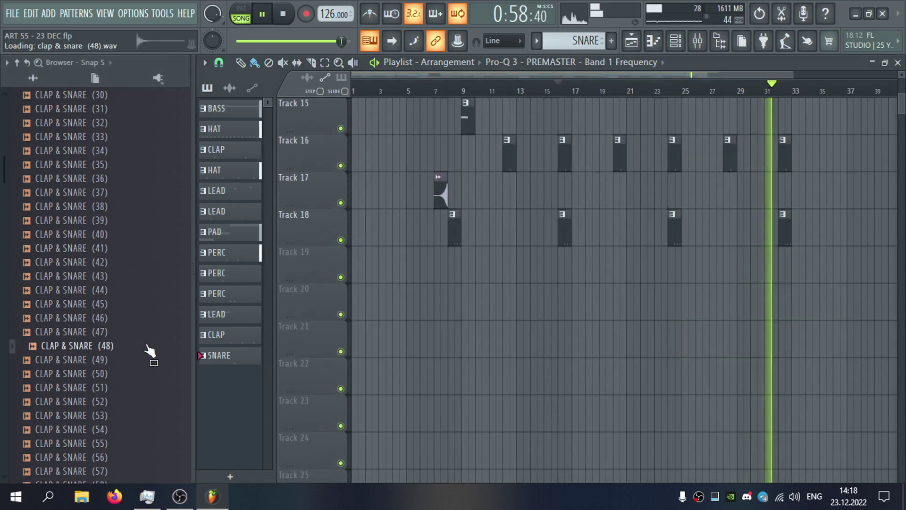
pyautogui.click(163, 374)
pyautogui.click(611, 41)
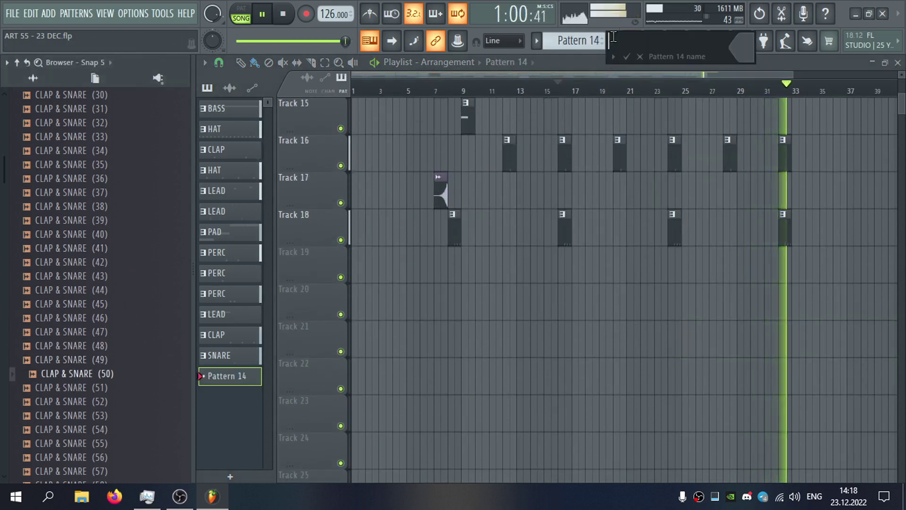
pyautogui.write('LEAD')
pyautogui.press('Return')
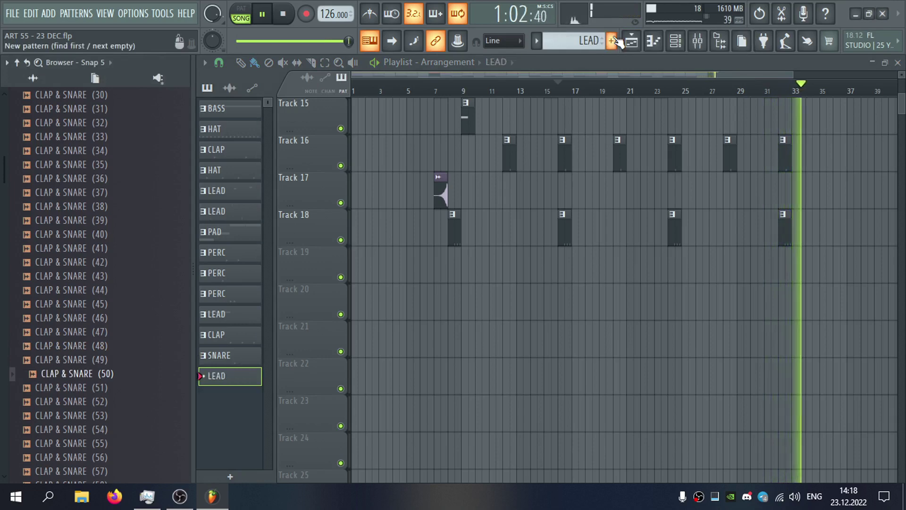
# Select bars 1 to 32 as the playback range and place a LEAD clip on Track 19 at bar 13.
pyautogui.scroll(3, 703, 118)
pyautogui.moveTo(791, 90); pyautogui.dragTo(58, 135)
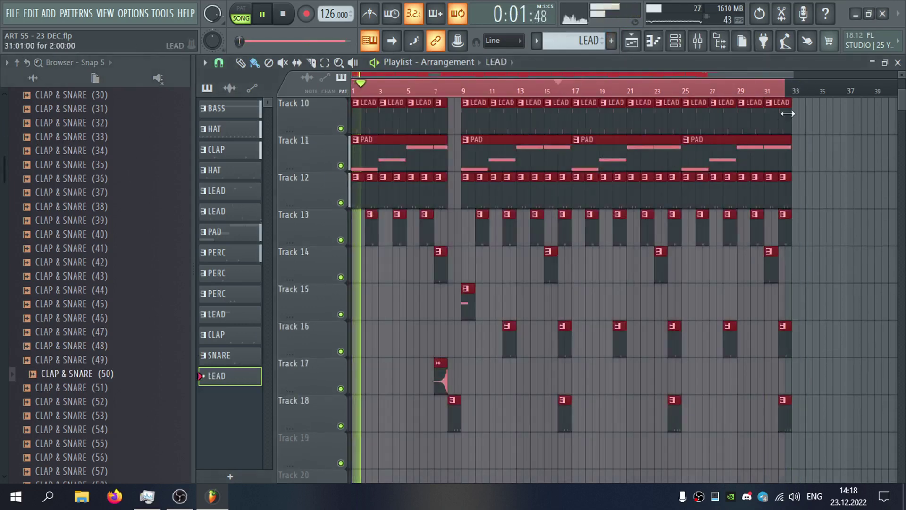
pyautogui.scroll(-3, 590, 259)
pyautogui.click(550, 307)
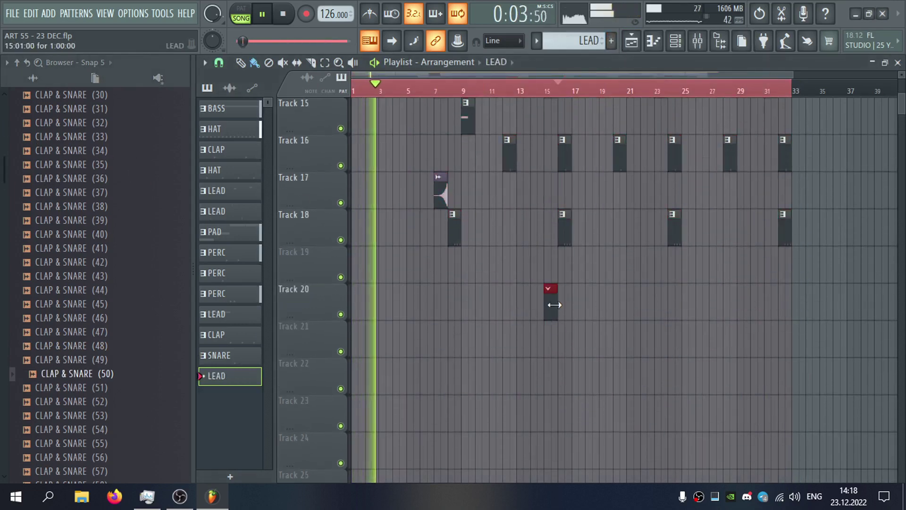
pyautogui.moveTo(554, 305); pyautogui.dragTo(523, 266)
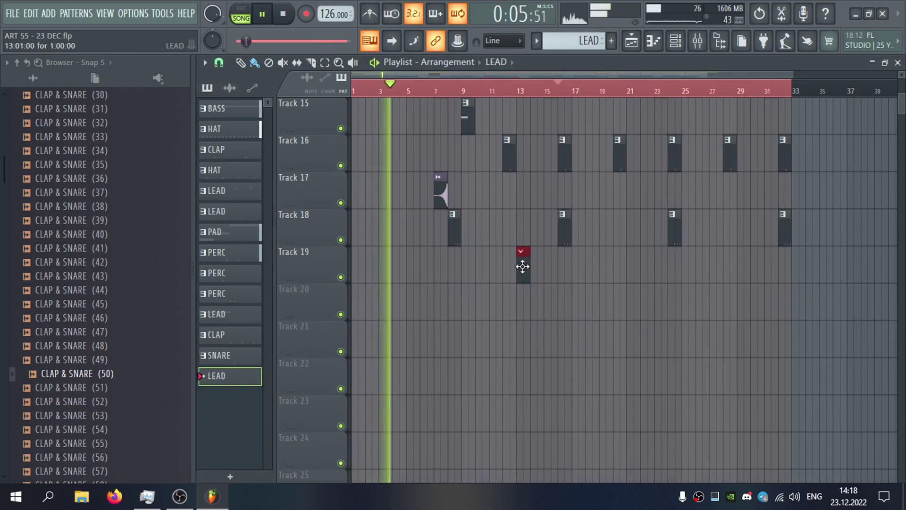
# Insert a new Serum channel next to the CLAP & SNARE (45) channel.
pyautogui.press('F6')
pyautogui.rightClick(425, 440)
pyautogui.moveTo(475, 399)
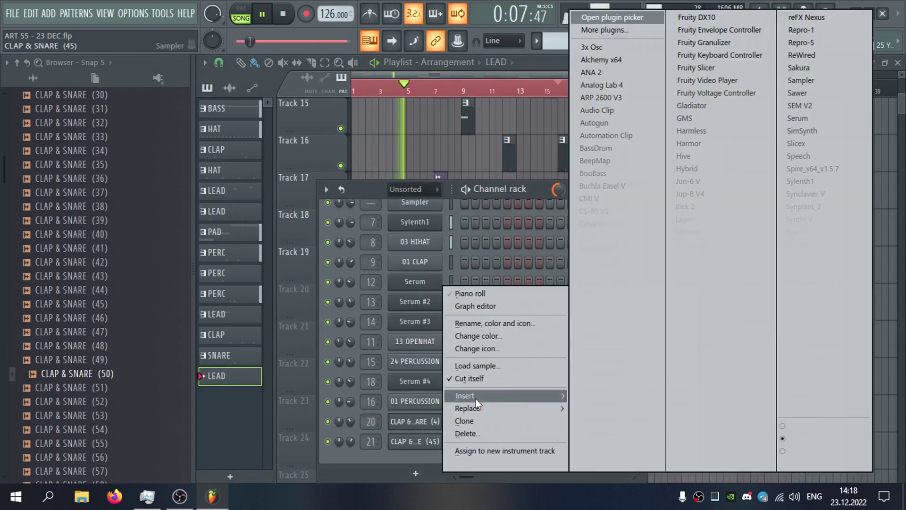
pyautogui.click(823, 140)
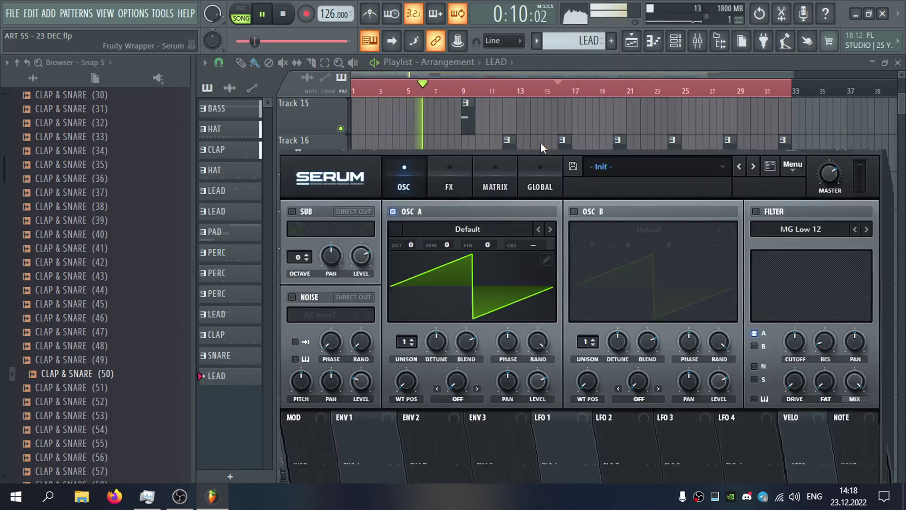
# Load the Synth III preset in the new Serum instance and lower its filter cutoff.
pyautogui.click(600, 122)
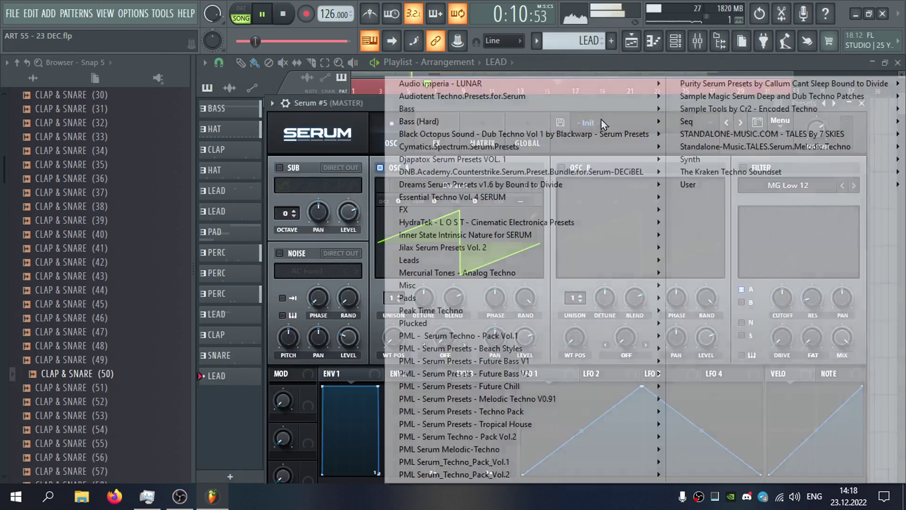
pyautogui.moveTo(555, 303)
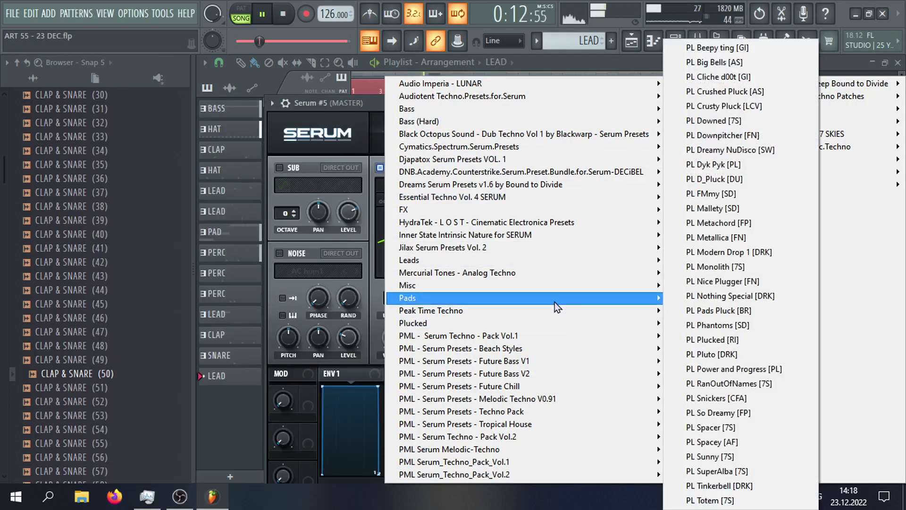
pyautogui.click(736, 268)
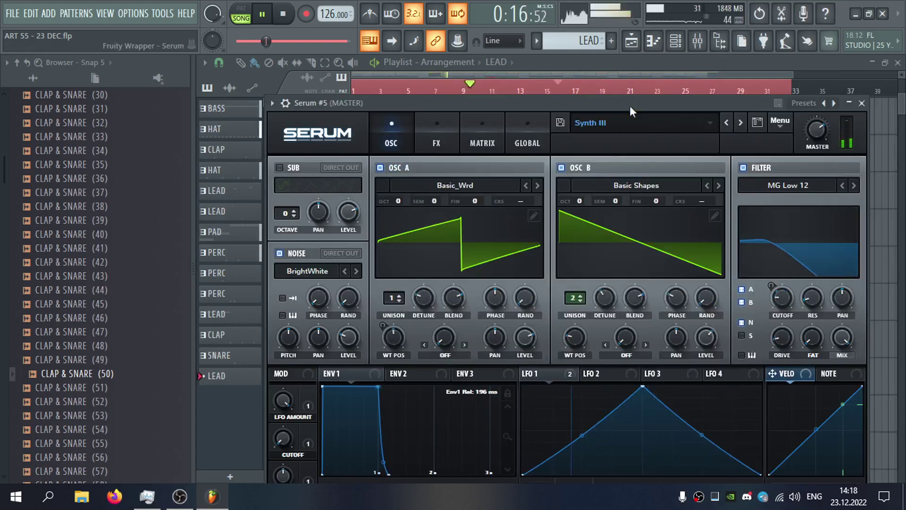
pyautogui.moveTo(629, 107); pyautogui.dragTo(627, 83)
pyautogui.moveTo(779, 267); pyautogui.dragTo(776, 284)
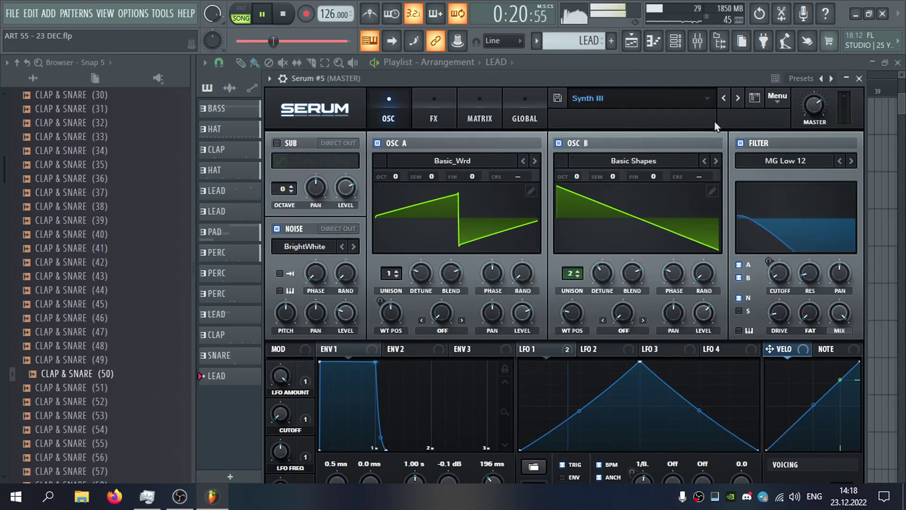
# Lower Serum's master level and assign the channel to free mixer track 22.
pyautogui.click(283, 80)
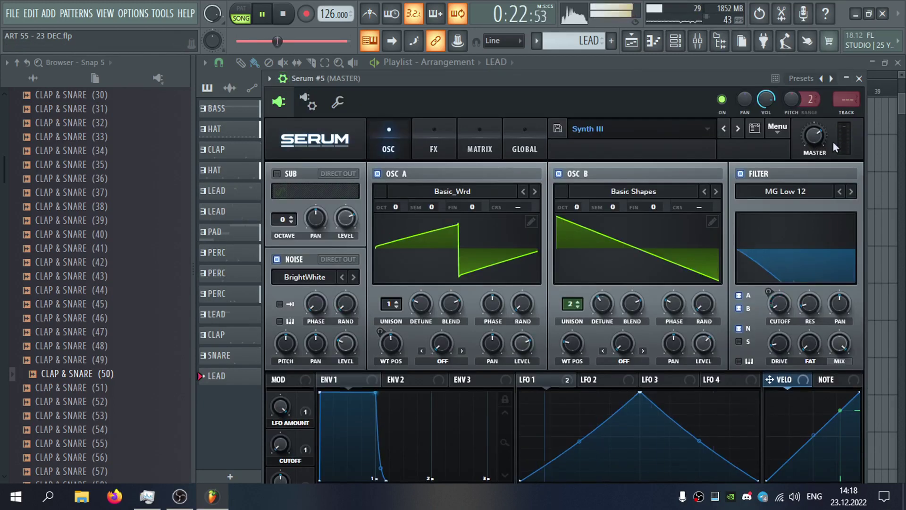
pyautogui.moveTo(813, 136); pyautogui.dragTo(811, 174)
pyautogui.click(847, 115)
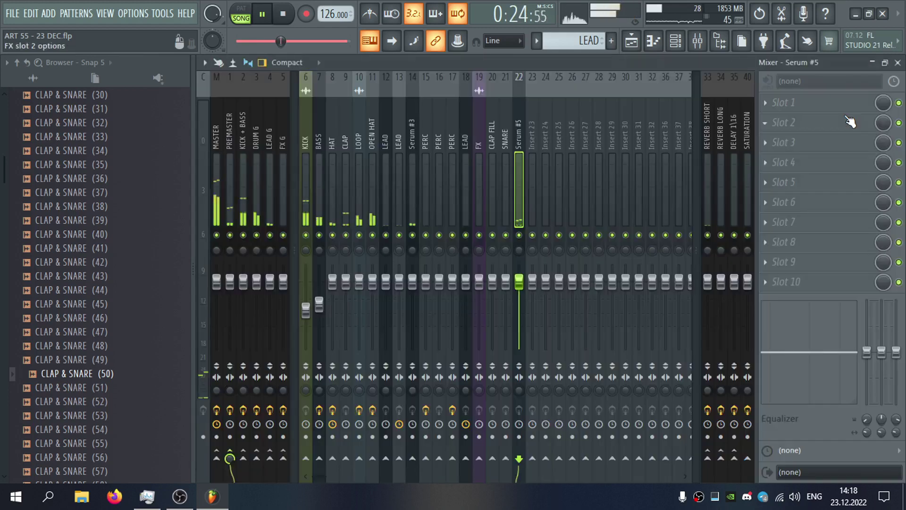
# Name mixer track 22 LEAD and route it to the LEAD G bus.
pyautogui.press('F2')
pyautogui.write('LE')
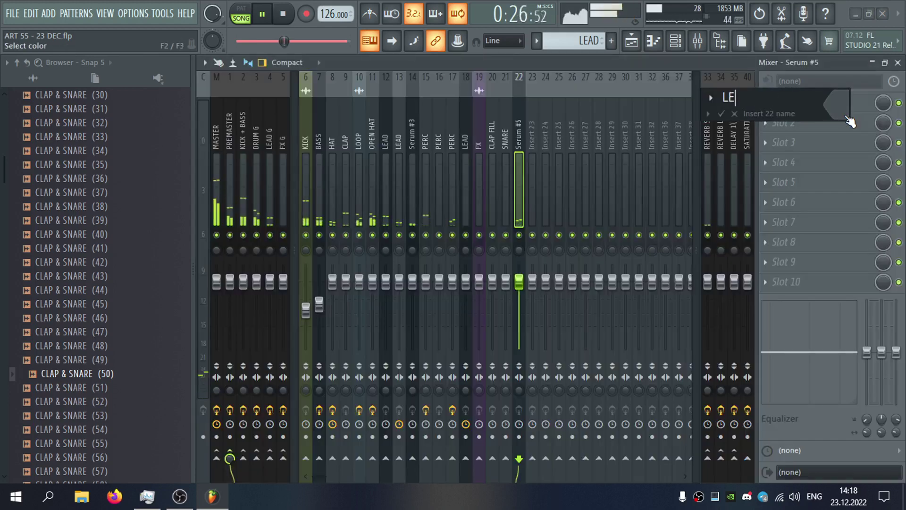
pyautogui.write('QDAD')
pyautogui.press('Return')
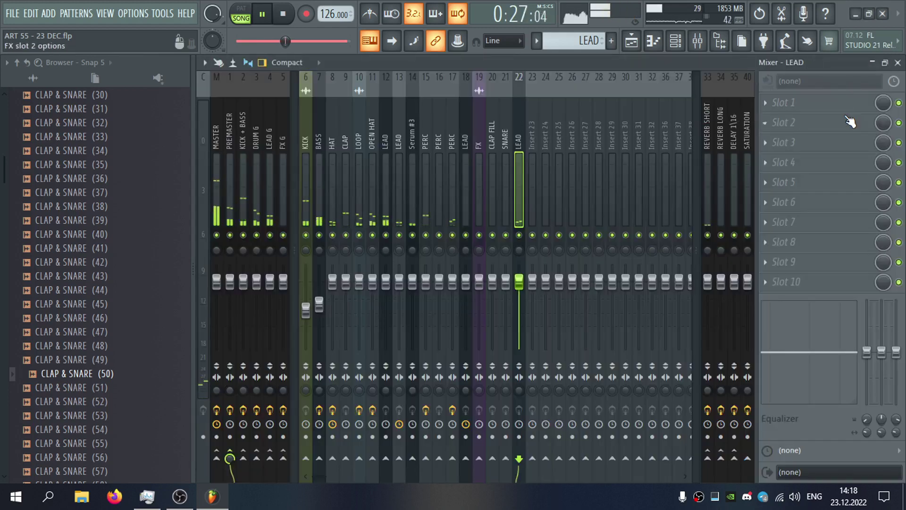
pyautogui.click(271, 459)
pyautogui.click(898, 62)
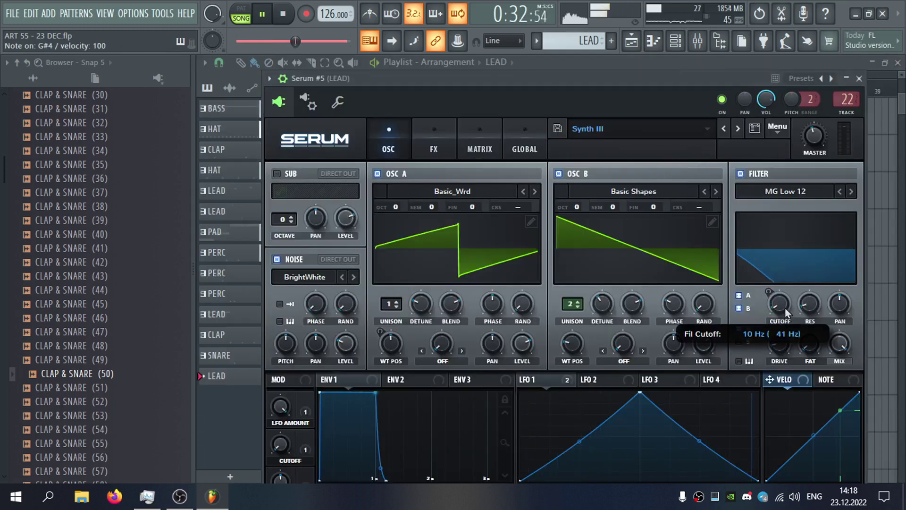
# Raise Serum's filter cutoff to about 140 Hz and set the channel's root note to C6.
pyautogui.moveTo(785, 308); pyautogui.dragTo(775, 242)
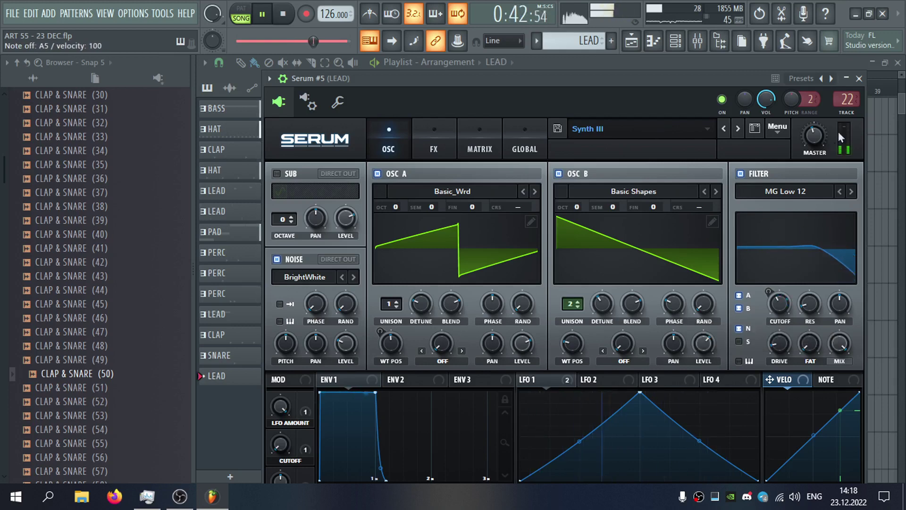
pyautogui.moveTo(777, 304); pyautogui.dragTo(777, 312)
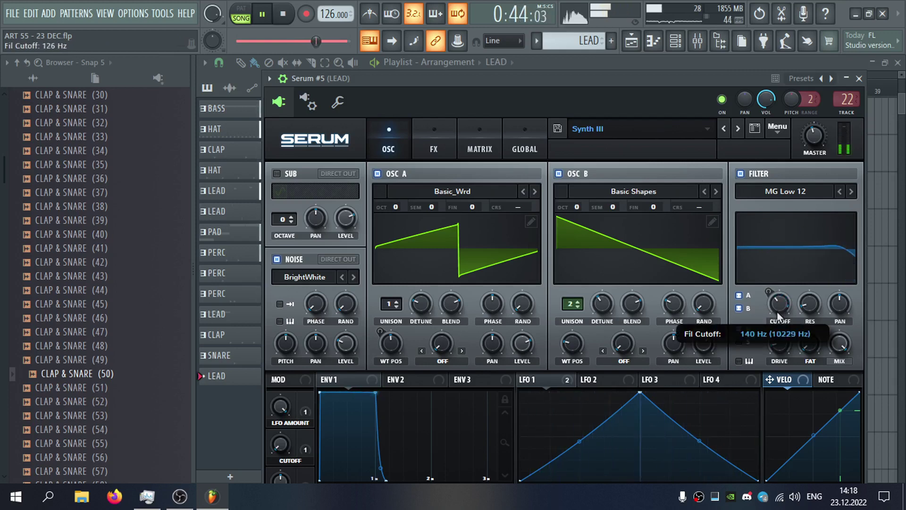
pyautogui.click(337, 102)
pyautogui.rightClick(513, 326)
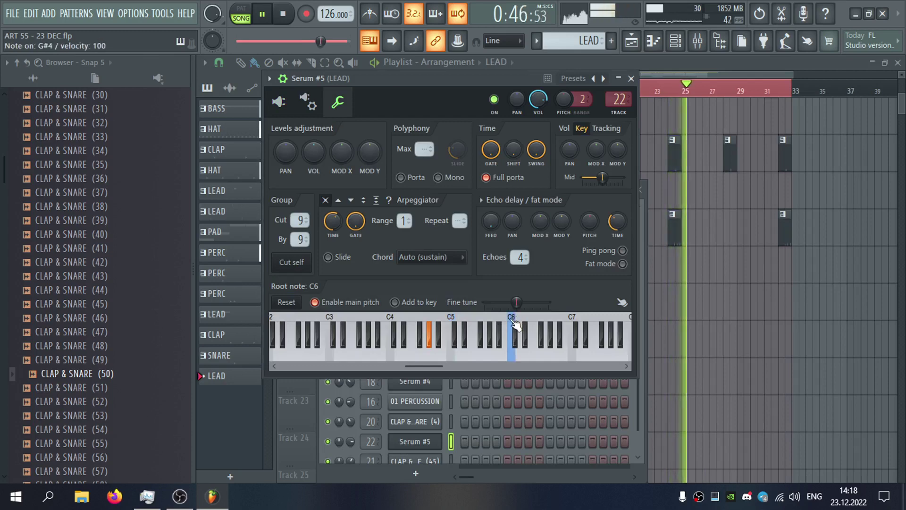
pyautogui.click(631, 79)
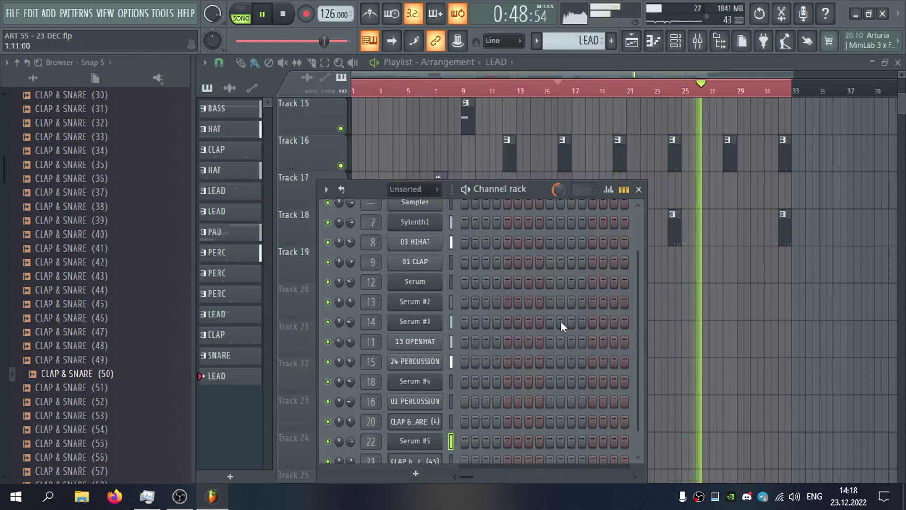
# Enter a half-bar G#3 note on step 9 of the LEAD pattern in Serum #5's piano roll.
pyautogui.scroll(2, 527, 377)
pyautogui.scroll(-1, 527, 378)
pyautogui.rightClick(423, 421)
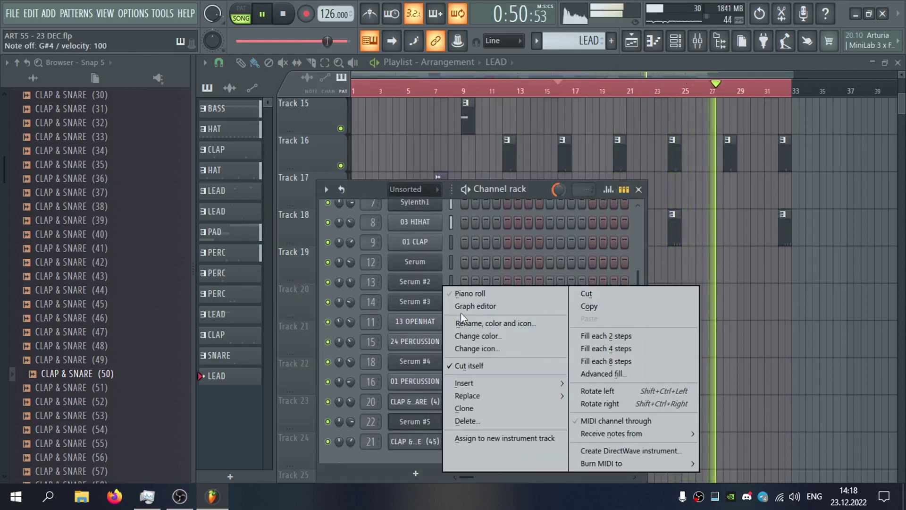
pyautogui.click(460, 294)
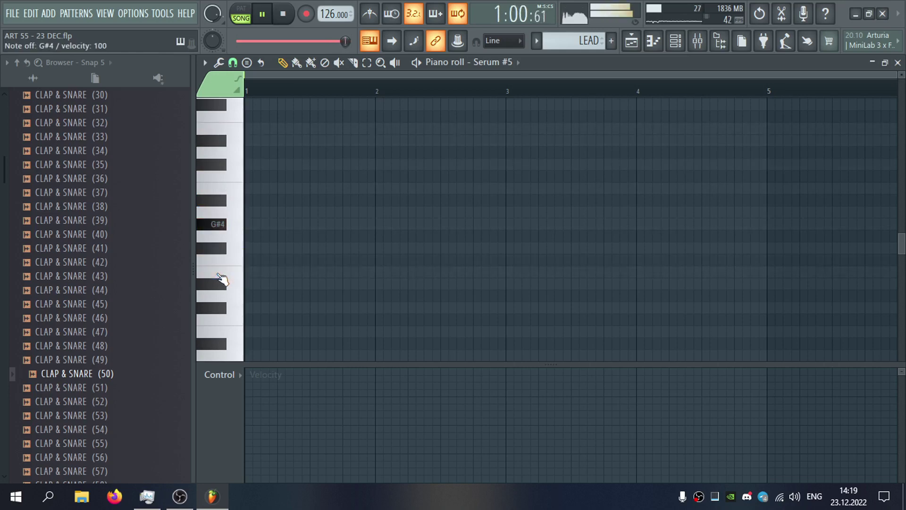
pyautogui.scroll(-4, 227, 288)
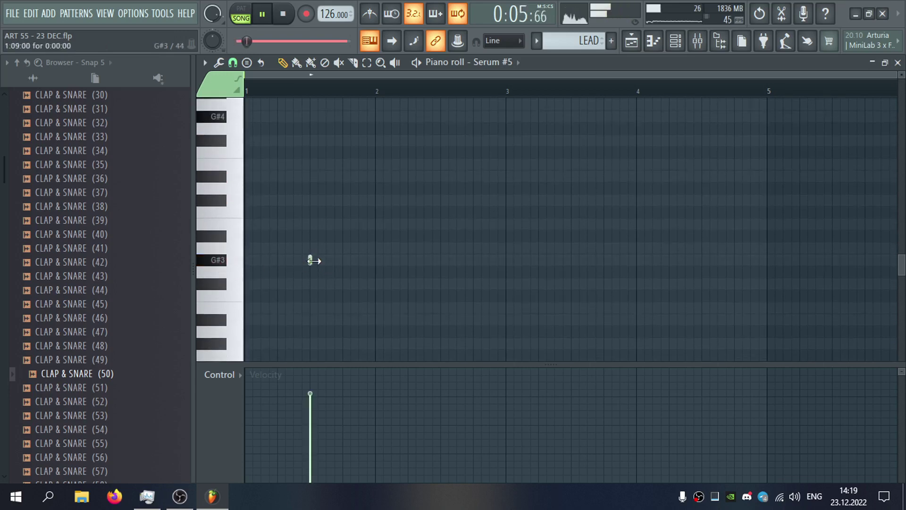
pyautogui.click(900, 63)
pyautogui.click(819, 64)
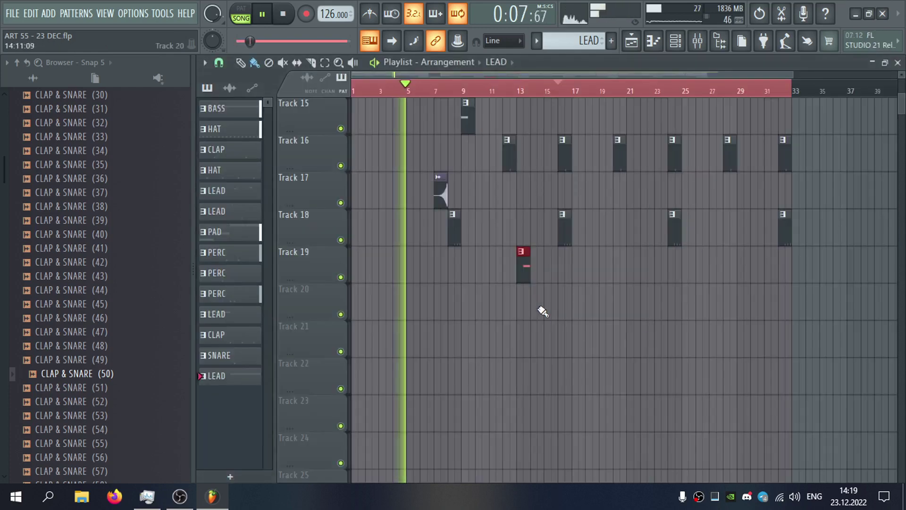
# Move the LEAD clip on Track 19 to bar 10 and mute the filter automation on Track 1.
pyautogui.moveTo(523, 273); pyautogui.dragTo(455, 274)
pyautogui.scroll(2, 457, 287)
pyautogui.moveTo(453, 340); pyautogui.dragTo(469, 340)
pyautogui.scroll(1, 482, 329)
pyautogui.scroll(12, 482, 329)
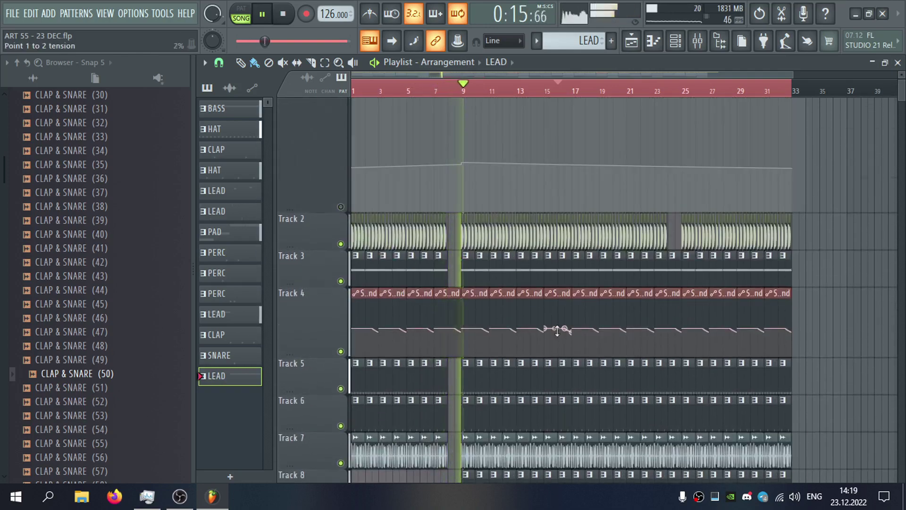
pyautogui.scroll(-8, 560, 335)
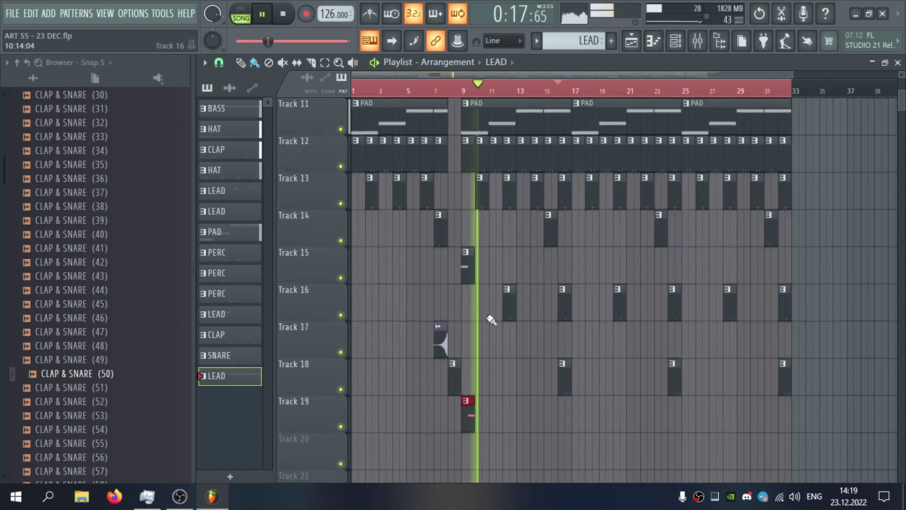
pyautogui.scroll(-4, 492, 318)
pyautogui.moveTo(469, 420); pyautogui.dragTo(483, 420)
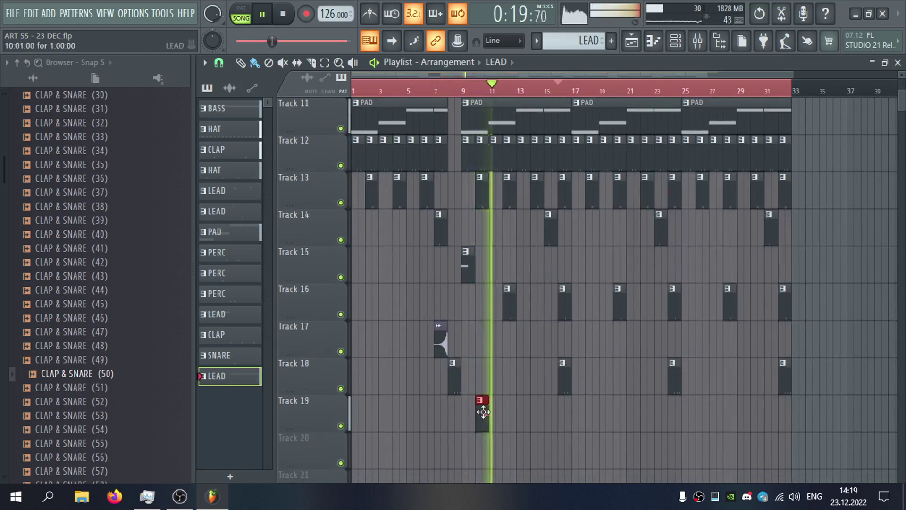
# Play the arrangement from bar 8 to hear the LEAD clip in context, removing the stray clip from Track 21.
pyautogui.click(447, 89)
pyautogui.scroll(-4, 528, 350)
pyautogui.click(560, 335)
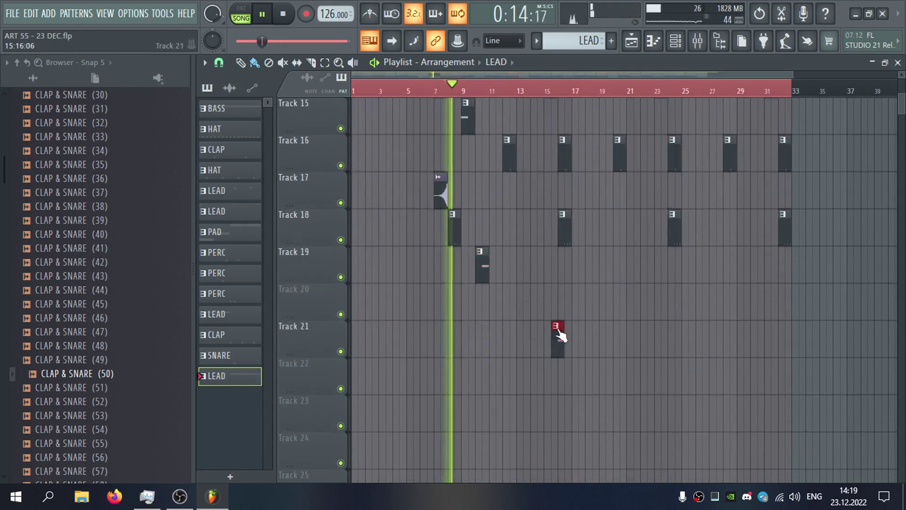
pyautogui.rightClick(561, 337)
pyautogui.scroll(4, 561, 341)
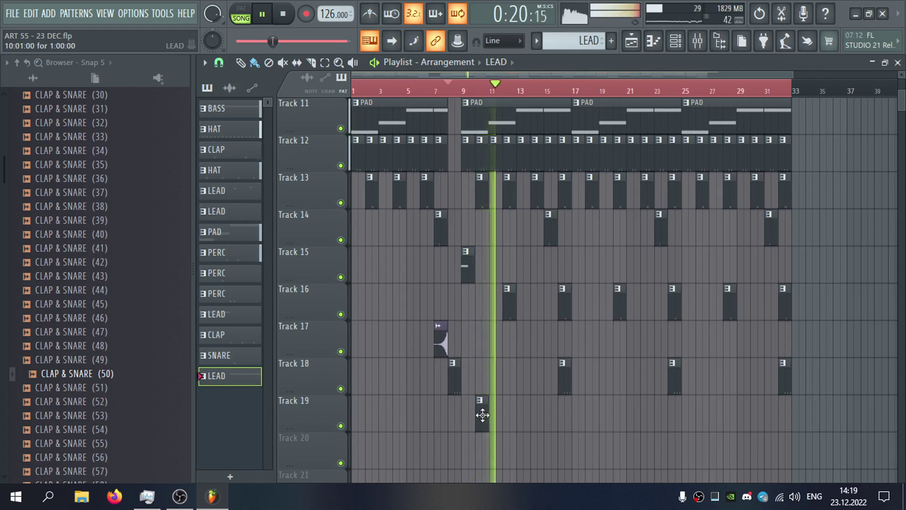
# Stop playback and move the G#3 note of the LEAD pattern on Serum #5 earlier to step 5.
pyautogui.scroll(6, 518, 313)
pyautogui.keyDown('ctrl'); pyautogui.scroll(4, 517, 275); pyautogui.keyUp('ctrl')
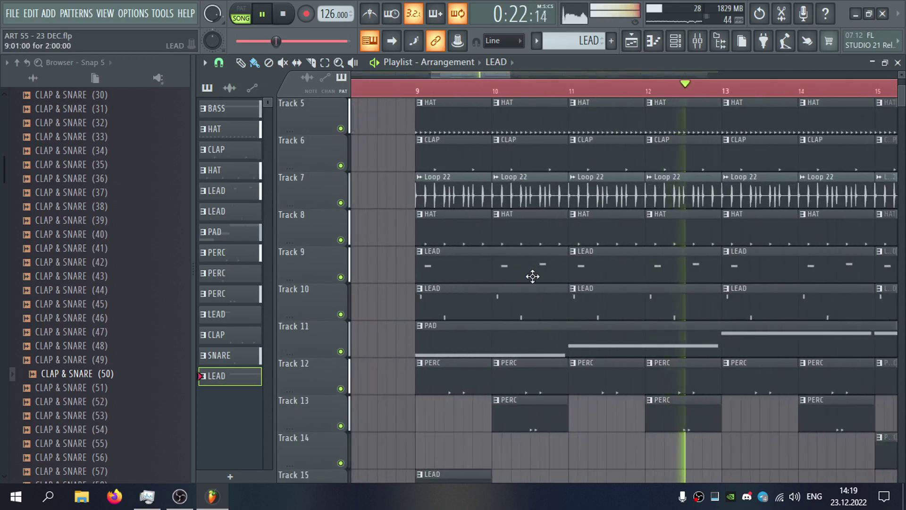
pyautogui.scroll(-5, 527, 275)
pyautogui.press('space')
pyautogui.doubleClick(524, 270)
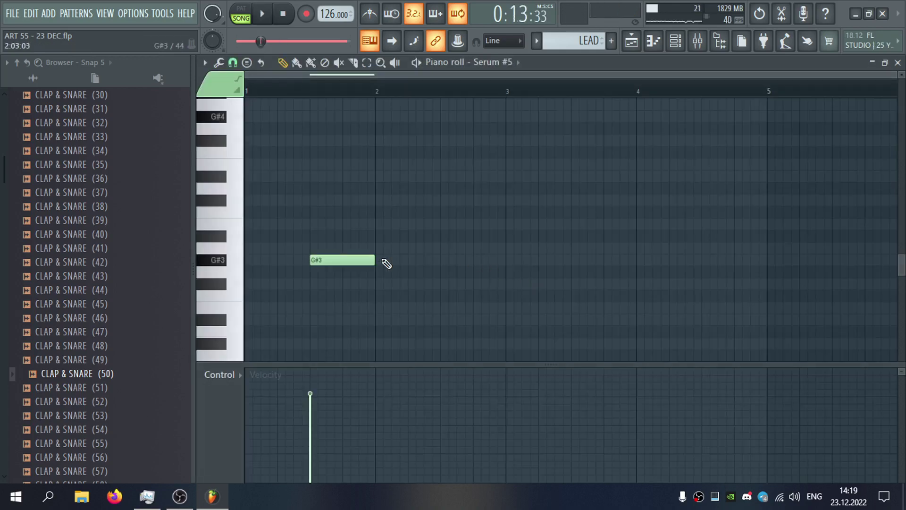
pyautogui.moveTo(341, 258); pyautogui.dragTo(316, 260)
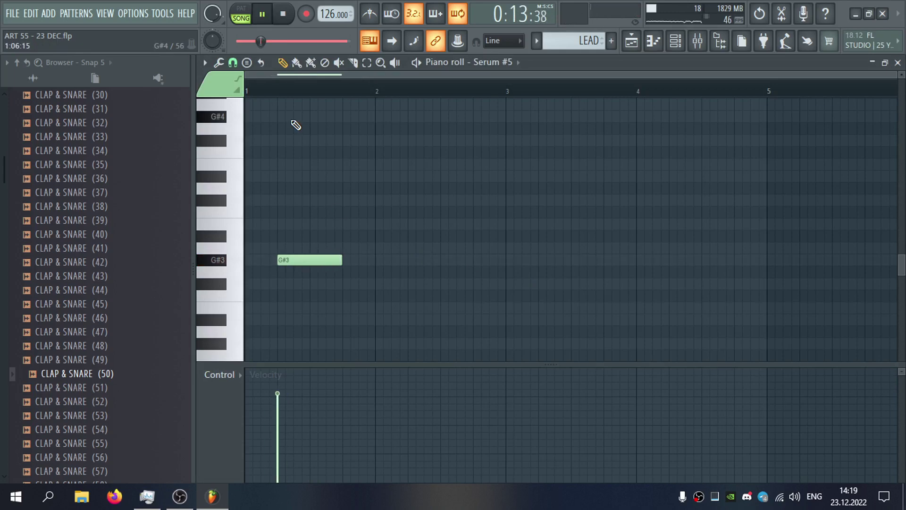
# Play the arrangement past the LEAD clip on Track 19 and inspect its note in the piano roll.
pyautogui.click(898, 63)
pyautogui.click(816, 59)
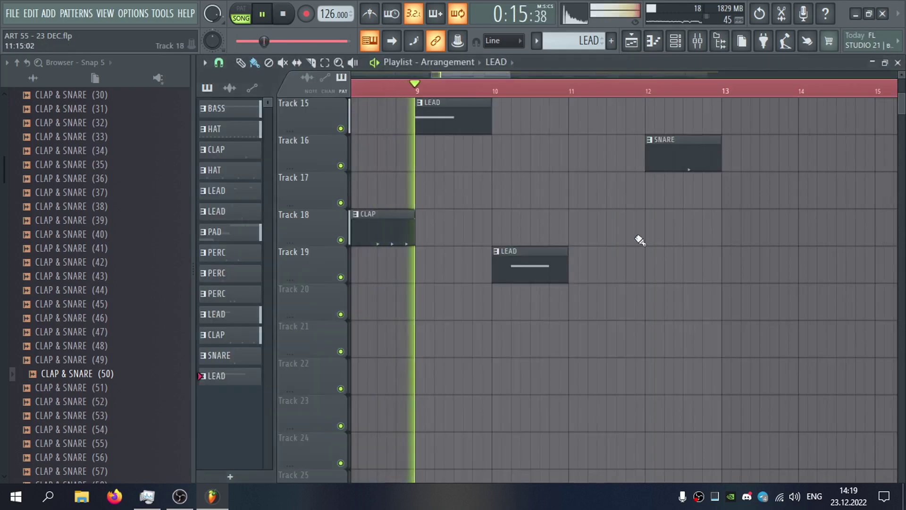
pyautogui.keyDown('ctrl'); pyautogui.scroll(-3, 632, 240); pyautogui.keyUp('ctrl')
pyautogui.keyDown('ctrl'); pyautogui.scroll(-2, 519, 165); pyautogui.keyUp('ctrl')
pyautogui.scroll(2, 516, 178)
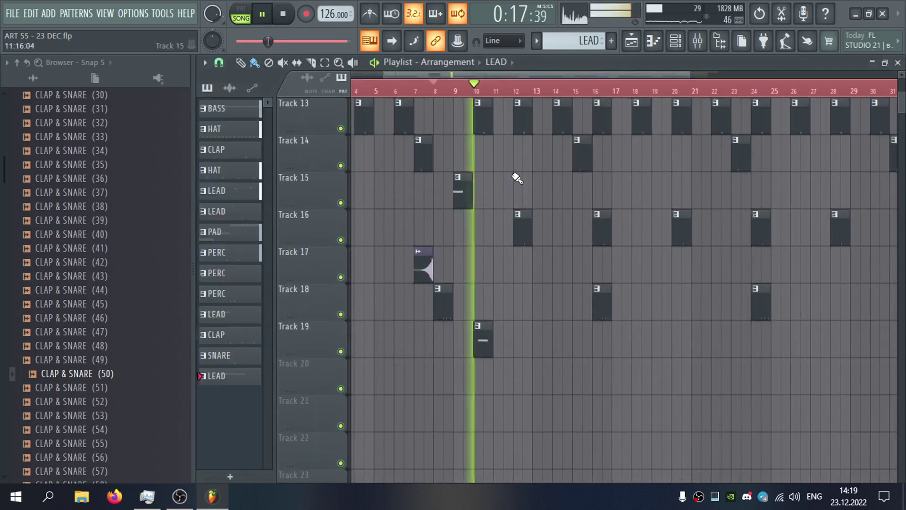
pyautogui.doubleClick(483, 339)
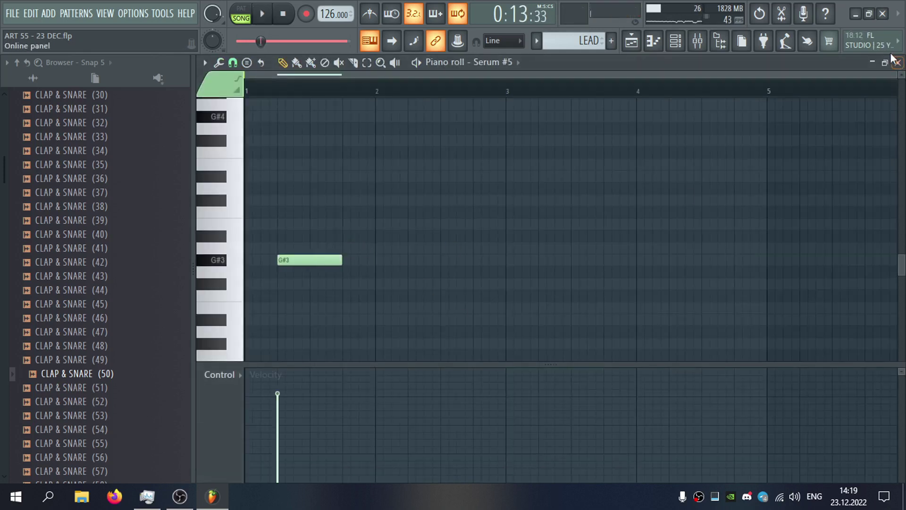
pyautogui.click(897, 63)
pyautogui.click(815, 60)
# Move the LEAD clip on Track 19 to just after the start of bar 11, removing the stray LEAD clip on Track 18.
pyautogui.scroll(6, 557, 208)
pyautogui.keyDown('ctrl'); pyautogui.scroll(3, 512, 217); pyautogui.keyUp('ctrl')
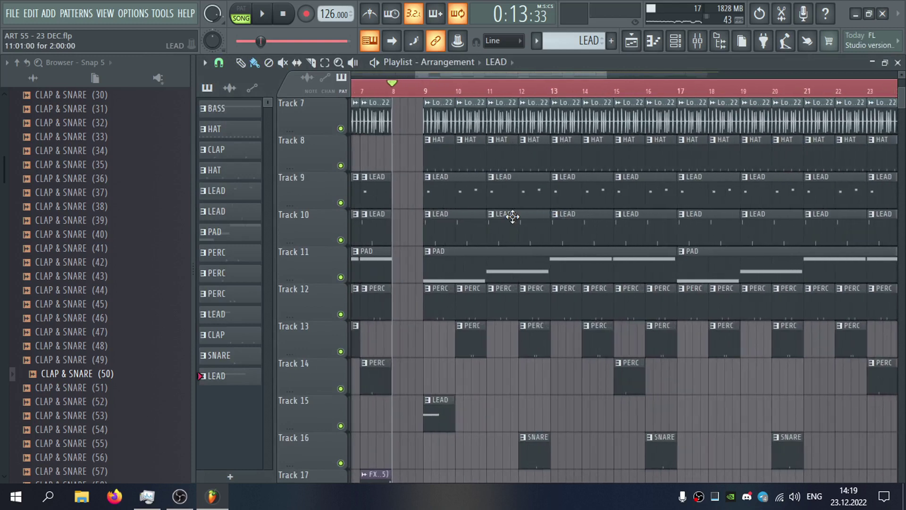
pyautogui.keyDown('ctrl'); pyautogui.scroll(3, 446, 204); pyautogui.keyUp('ctrl')
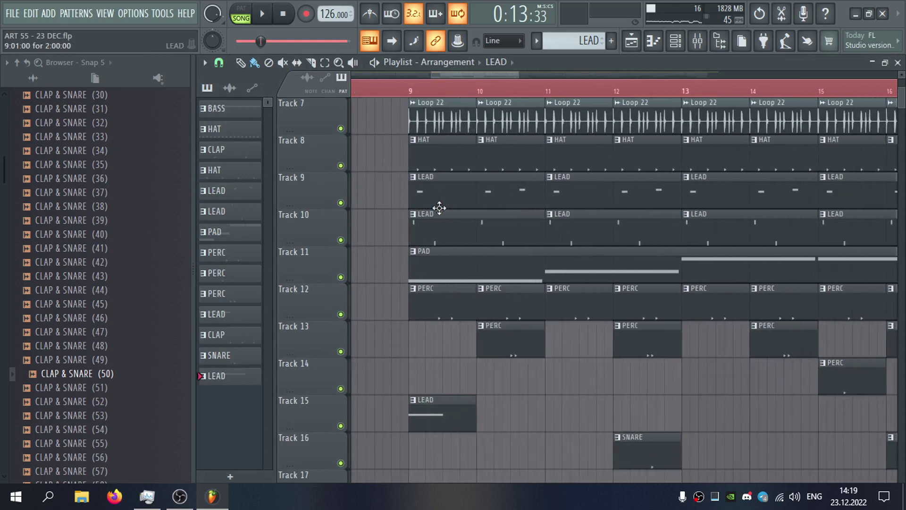
pyautogui.scroll(-5, 575, 198)
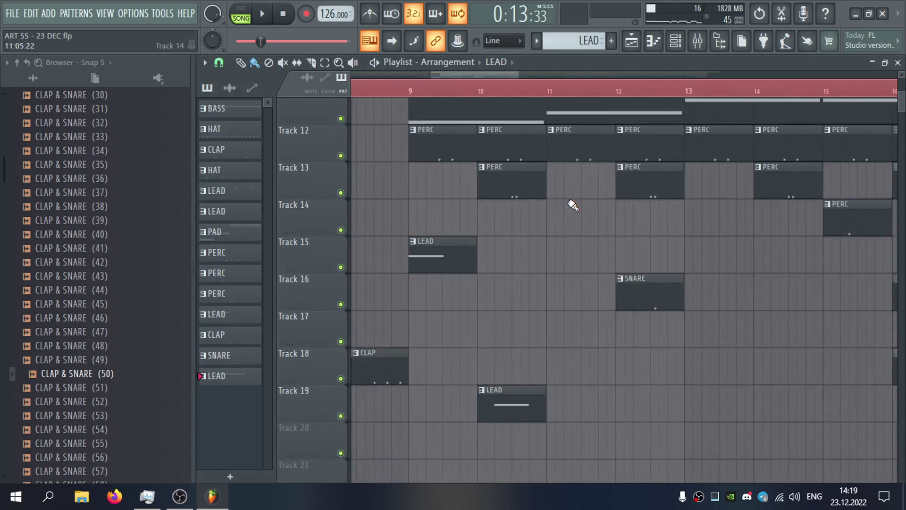
pyautogui.keyDown('ctrl'); pyautogui.scroll(2, 570, 202); pyautogui.keyUp('ctrl')
pyautogui.scroll(1, 551, 184)
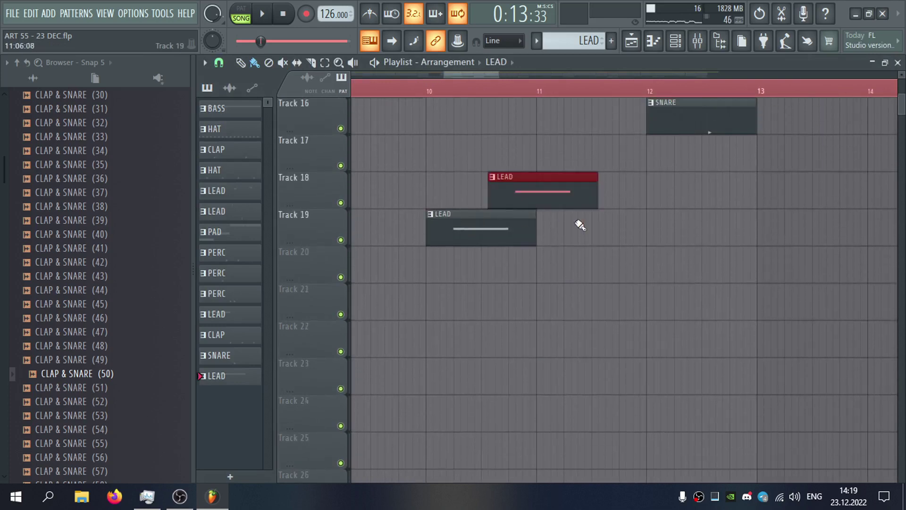
pyautogui.moveTo(509, 231); pyautogui.dragTo(627, 231)
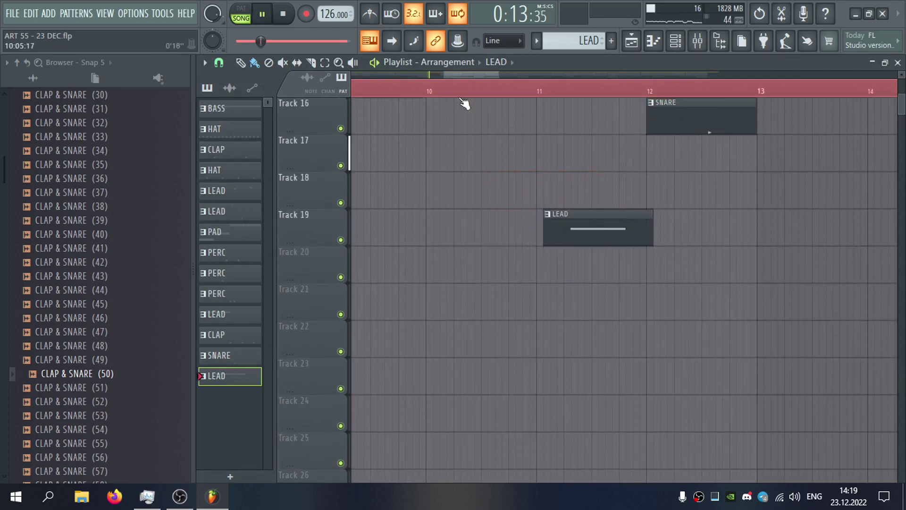
# Play the arrangement from bar 10 and align the LEAD clip on Track 19 exactly with the start of bar 11.
pyautogui.click(422, 89)
pyautogui.press('space')
pyautogui.keyDown('ctrl'); pyautogui.scroll(-3, 499, 177); pyautogui.keyUp('ctrl')
pyautogui.scroll(1, 622, 225)
pyautogui.scroll(2, 622, 224)
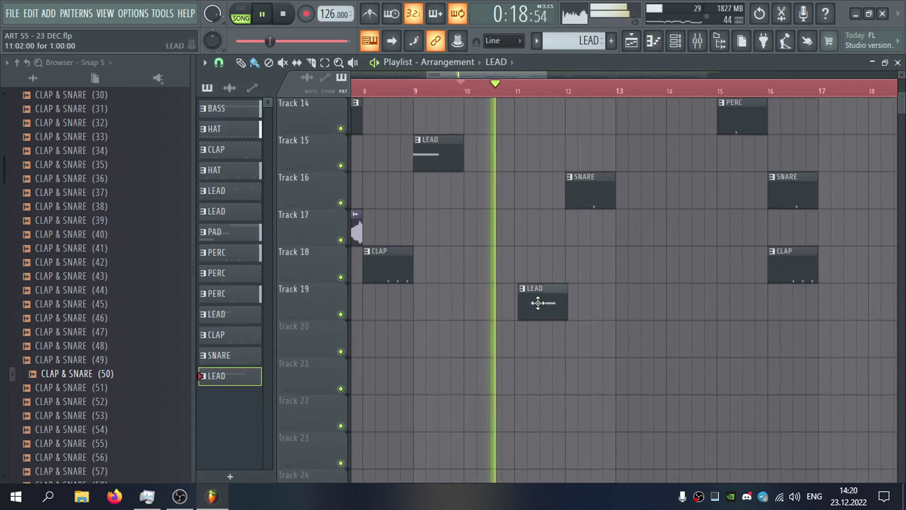
pyautogui.moveTo(534, 303); pyautogui.dragTo(558, 303)
pyautogui.keyDown('ctrl'); pyautogui.scroll(3, 529, 302); pyautogui.keyUp('ctrl')
pyautogui.press('space')
pyautogui.press('space')
pyautogui.keyDown('ctrl'); pyautogui.scroll(-4, 604, 284); pyautogui.keyUp('ctrl')
pyautogui.keyDown('ctrl'); pyautogui.scroll(-1, 651, 282); pyautogui.keyUp('ctrl')
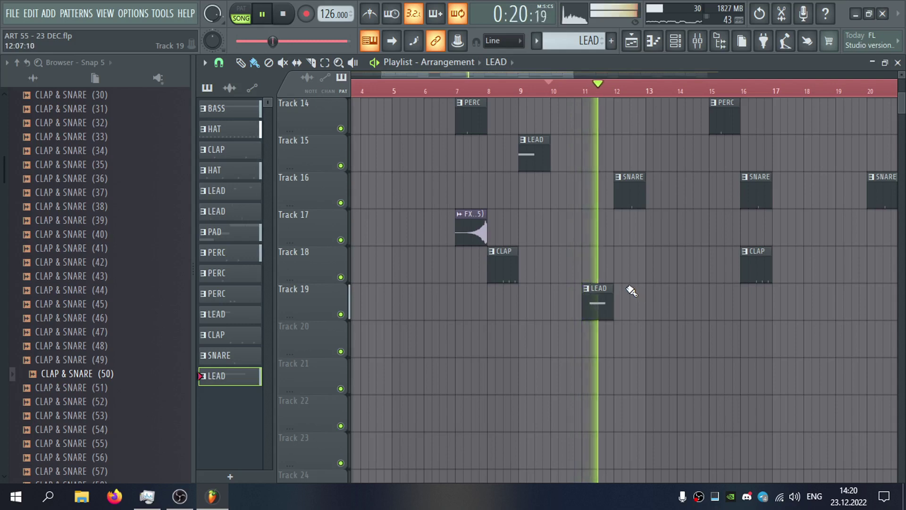
# Add a second LEAD clip on Track 19 at bar 23 and save the project.
pyautogui.moveTo(571, 76); pyautogui.dragTo(676, 76)
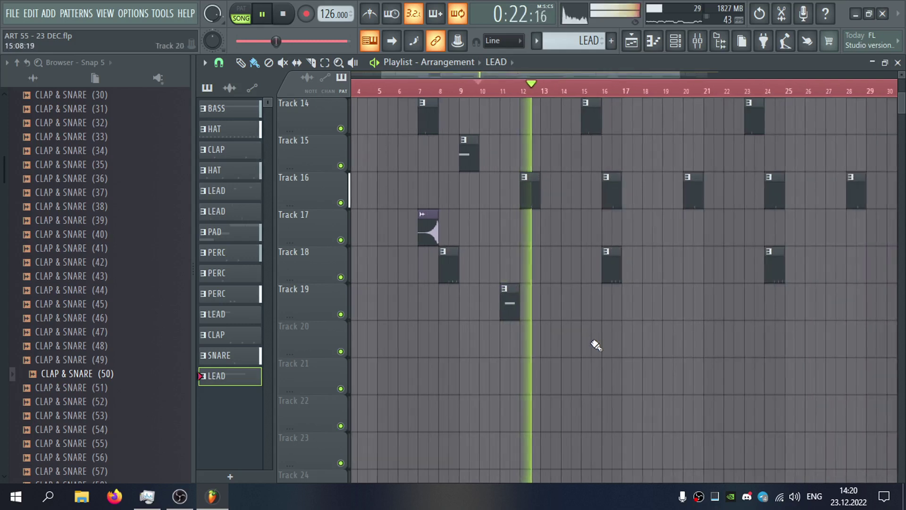
pyautogui.keyDown('ctrl'); pyautogui.scroll(-3, 607, 336); pyautogui.keyUp('ctrl')
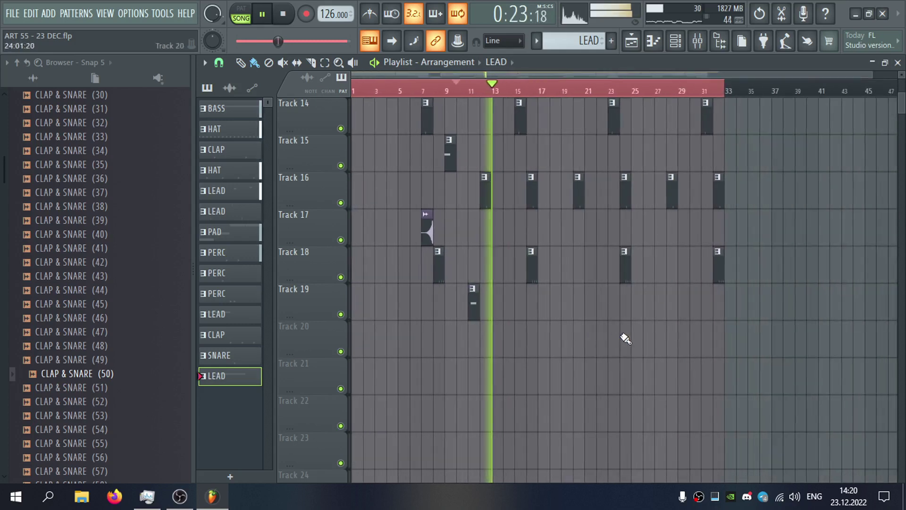
pyautogui.click(608, 300)
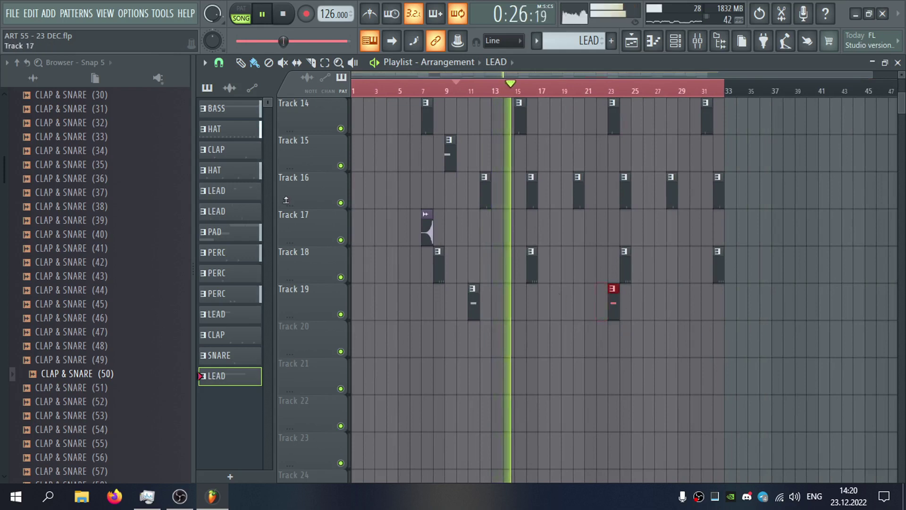
pyautogui.click(13, 14)
pyautogui.click(37, 74)
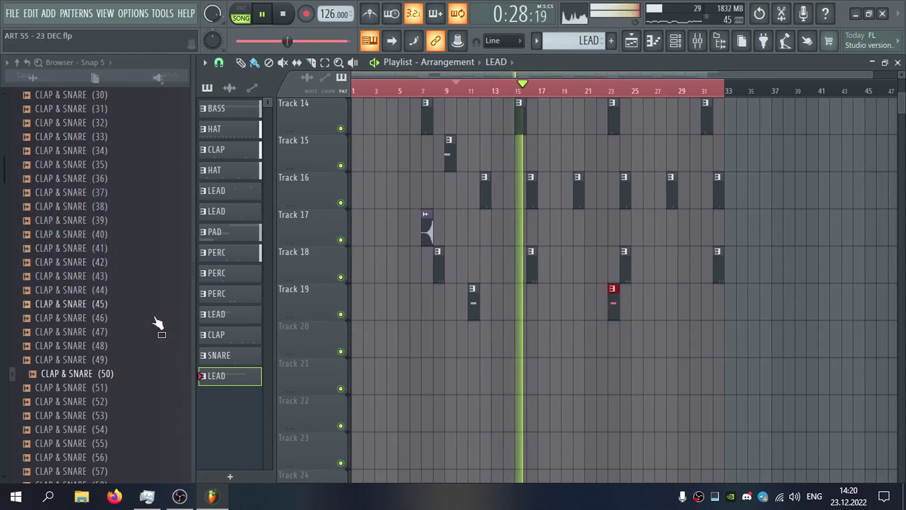
# Audition clap samples in the browser, including CLAP & SNARE (68), against the playing arrangement.
pyautogui.scroll(-4, 147, 338)
pyautogui.click(147, 342)
pyautogui.scroll(-4, 149, 332)
pyautogui.click(148, 293)
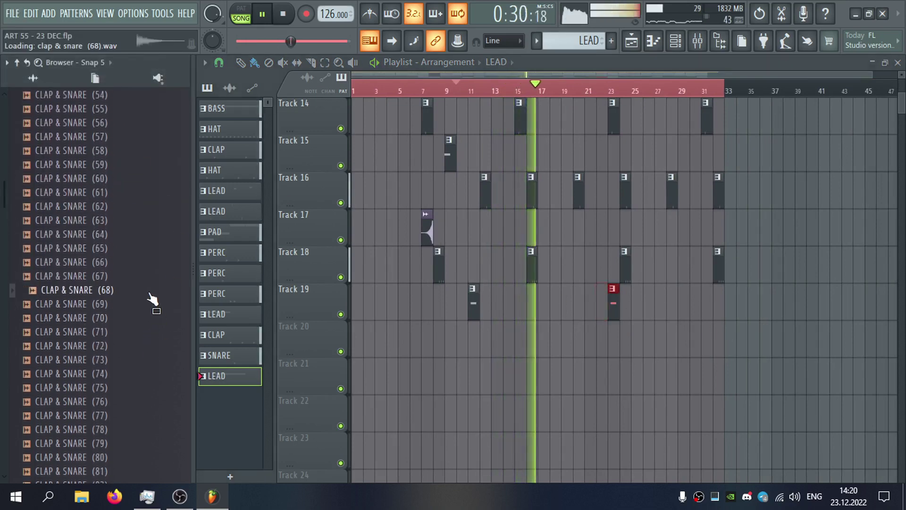
# Create a new pattern named CLAP.
pyautogui.scroll(3, 621, 290)
pyautogui.scroll(-1, 585, 289)
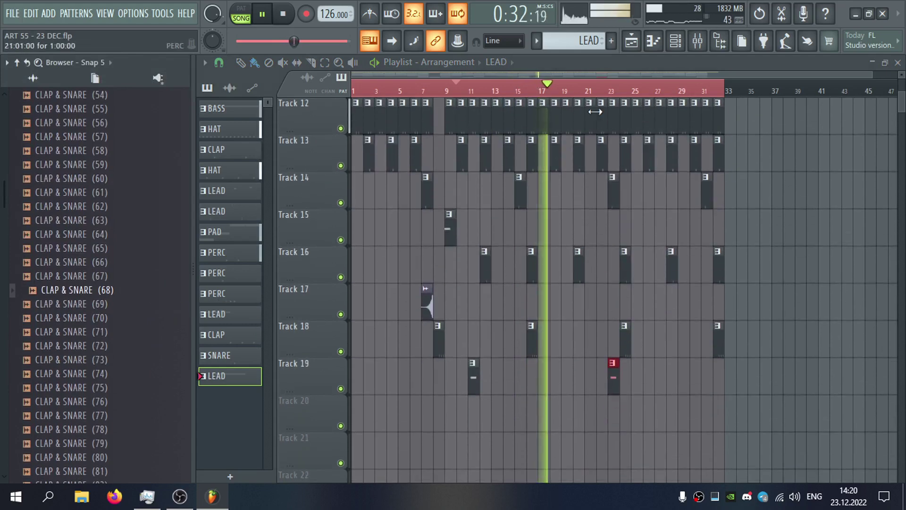
pyautogui.scroll(2, 532, 252)
pyautogui.click(611, 41)
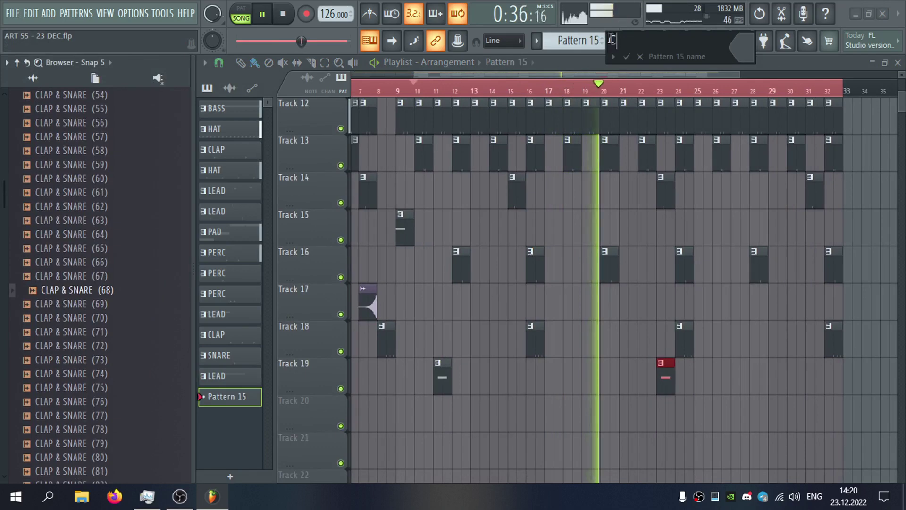
pyautogui.write('CLAP')
pyautogui.press('Return')
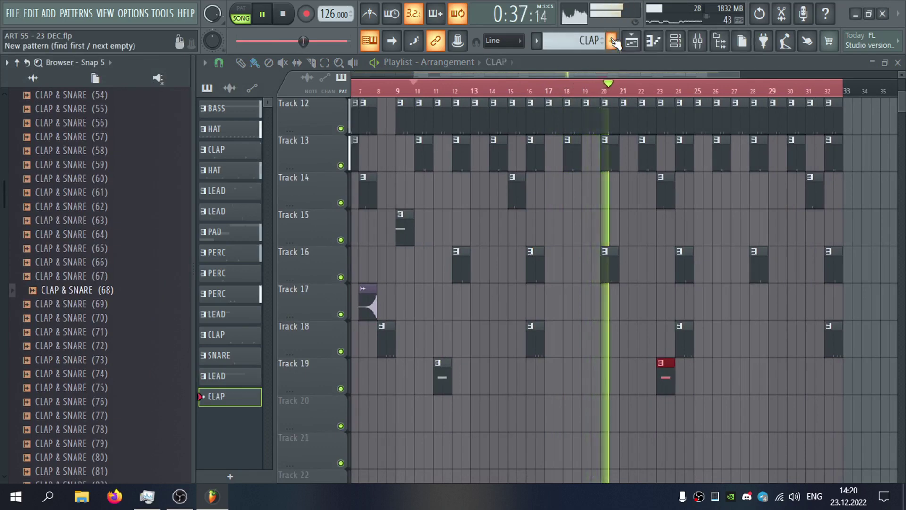
# Load CLAP & SNARE (68) as a new channel in the channel rack and place a hit on step 9.
pyautogui.click(531, 295)
pyautogui.press('F6')
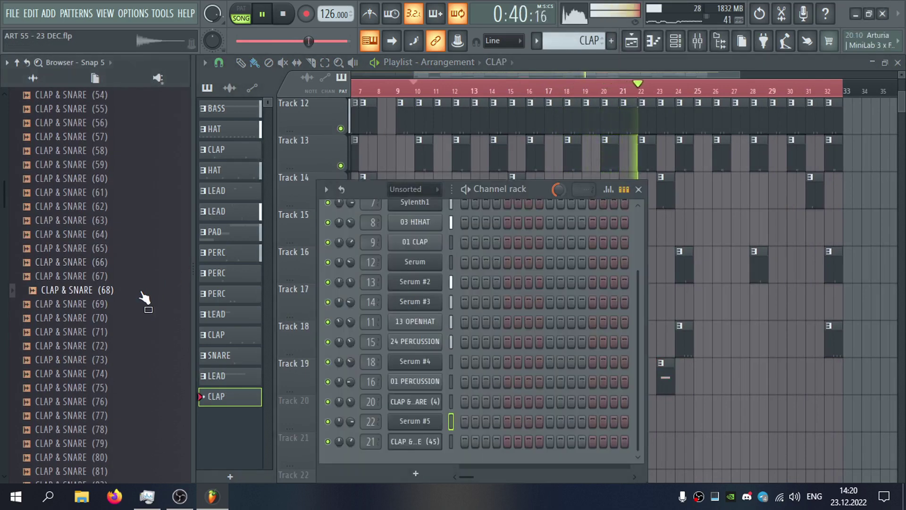
pyautogui.moveTo(133, 289); pyautogui.dragTo(412, 453)
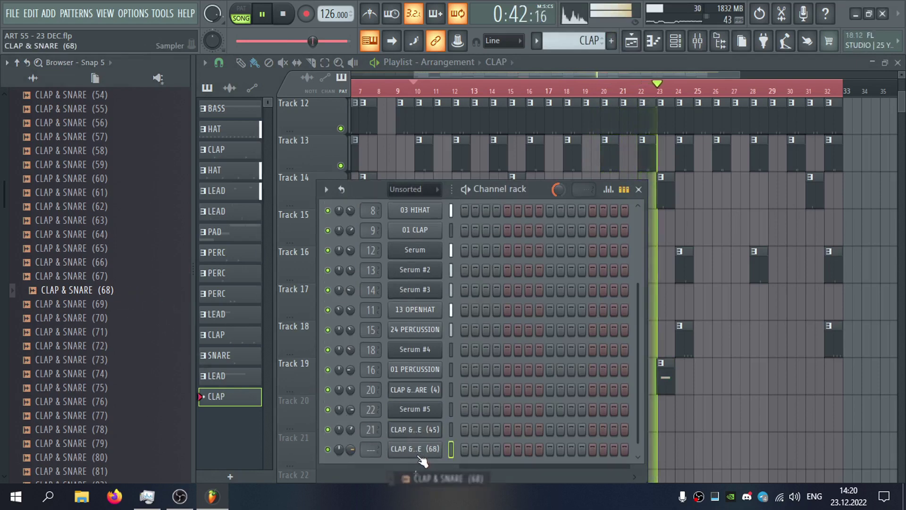
pyautogui.click(550, 448)
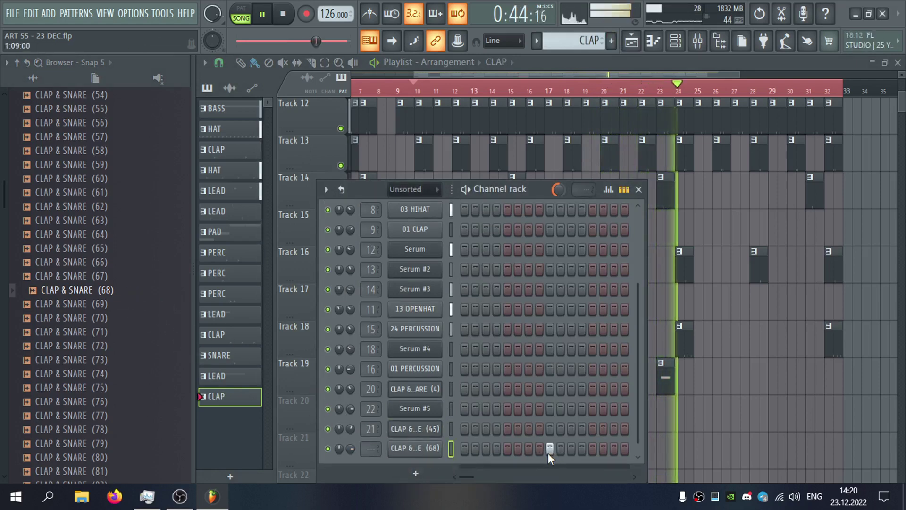
# Place the new CLAP clip on Track 17 at bar 16 and play the arrangement from there.
pyautogui.click(547, 68)
pyautogui.click(533, 92)
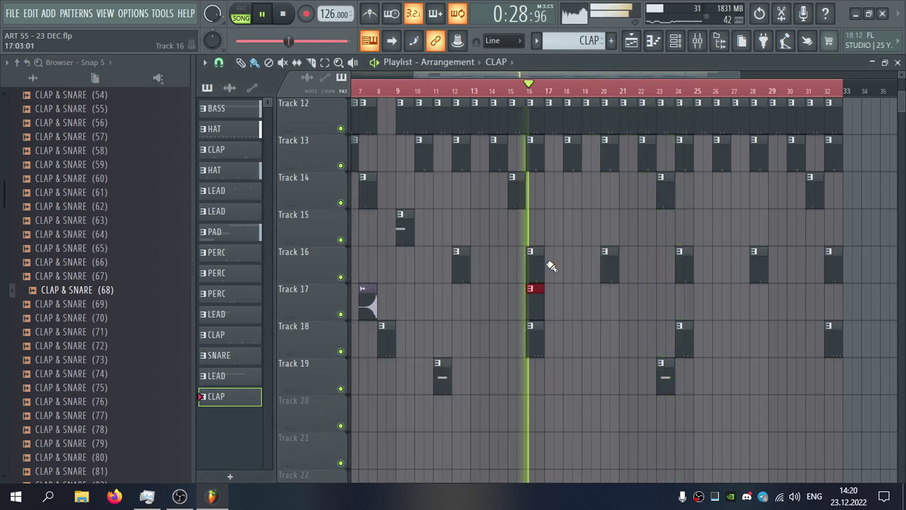
# Reopen the new CLAP pattern and move the CLAP & SNARE (68) hit to step 12 while replaying from bar 16.
pyautogui.doubleClick(536, 301)
pyautogui.click(897, 63)
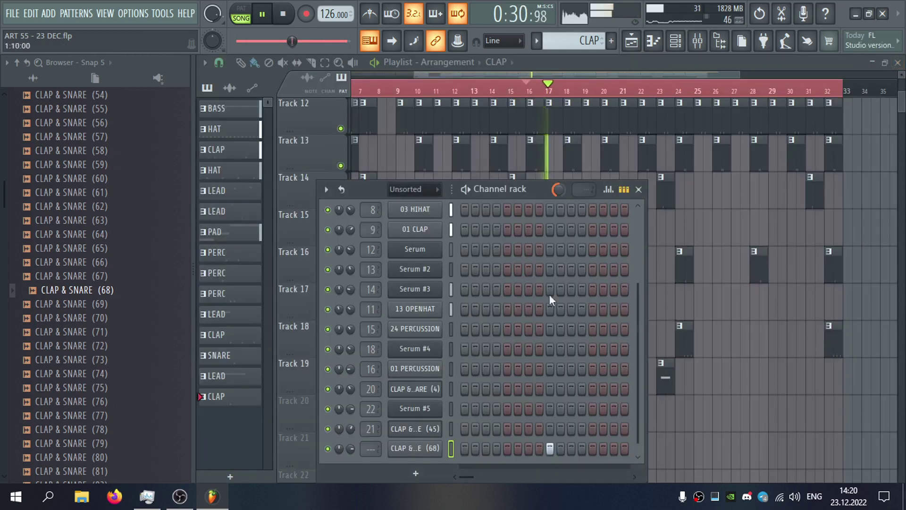
pyautogui.press('space')
pyautogui.press('space')
pyautogui.click(581, 448)
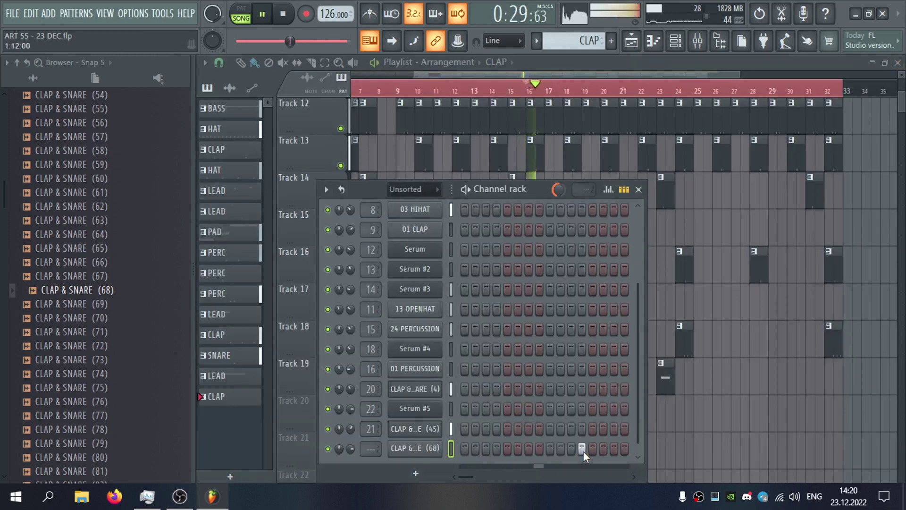
# Route the CLAP & SNARE (68) channel to mixer track 23 and name that track CLAP.
pyautogui.click(414, 449)
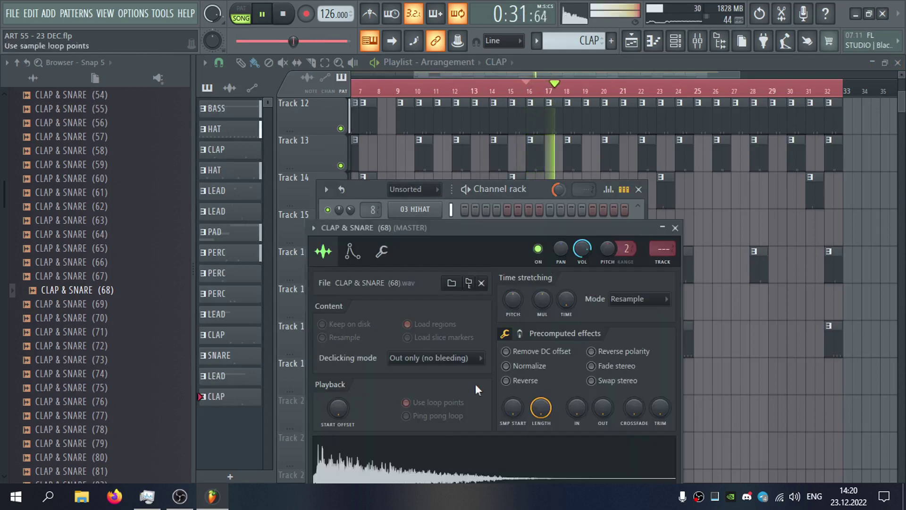
pyautogui.click(662, 262)
pyautogui.press('F2')
pyautogui.write('CLAP')
pyautogui.press('Return')
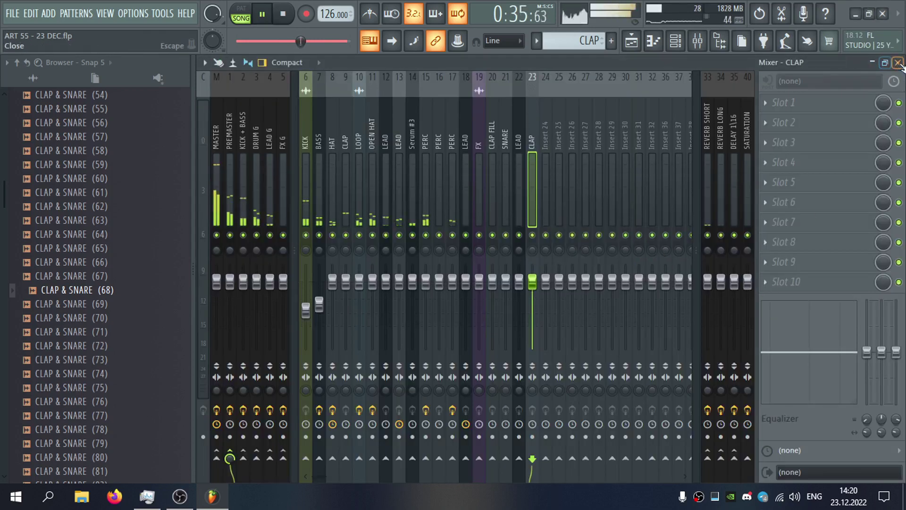
pyautogui.click(898, 63)
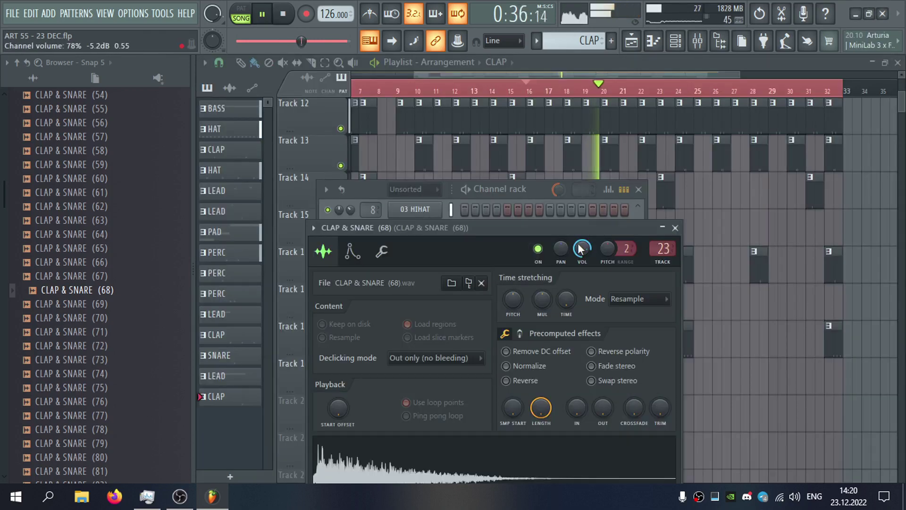
pyautogui.doubleClick(662, 244)
pyautogui.click(898, 63)
pyautogui.click(840, 63)
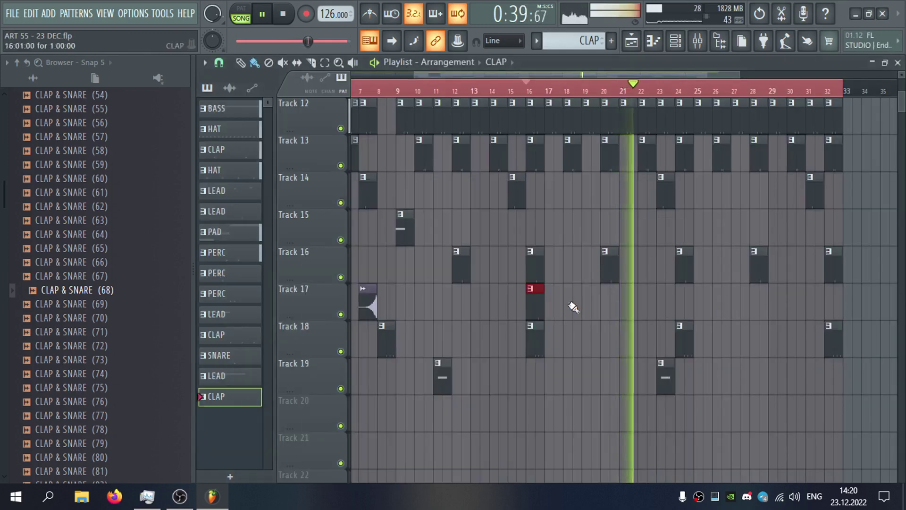
# Add further CLAP clips on Track 17 at bars 24 and 32.
pyautogui.click(684, 302)
pyautogui.click(828, 299)
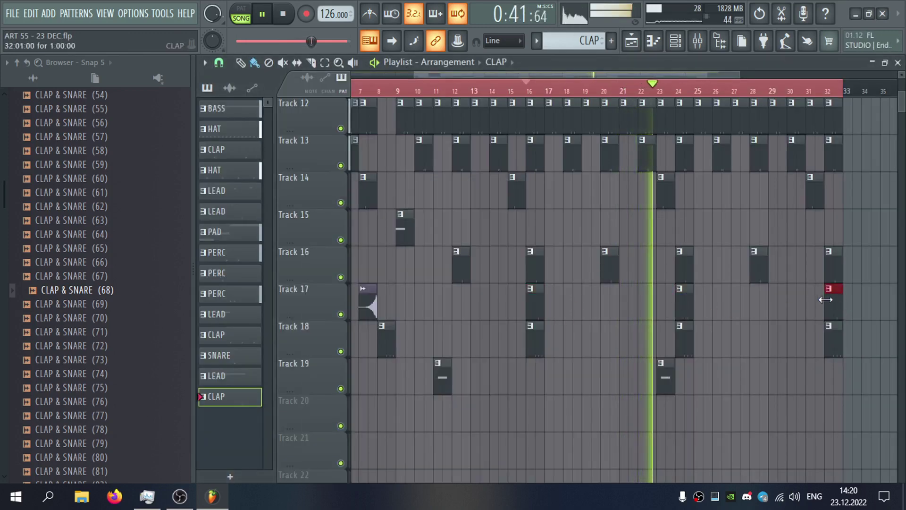
pyautogui.scroll(-2, 736, 306)
pyautogui.click(766, 370)
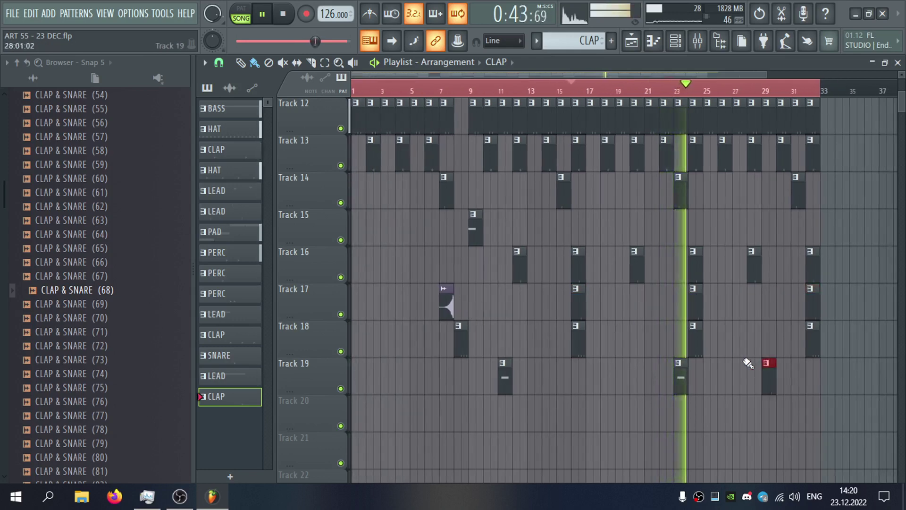
pyautogui.rightClick(769, 372)
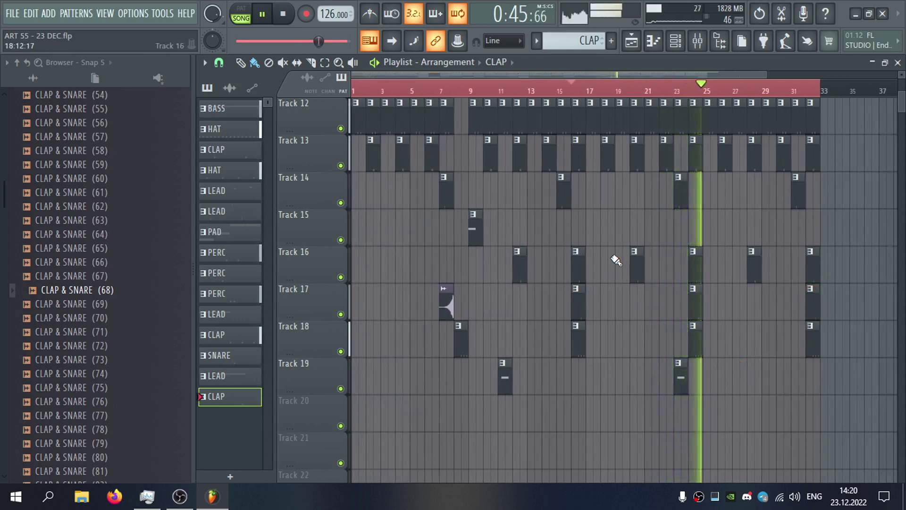
# Audition the CLAP & SNARE (70) sample in the browser.
pyautogui.scroll(-2, 601, 333)
pyautogui.click(131, 323)
# Solo the HAT clips on Track 5 and open the 03 HIHAT piano roll of their pattern.
pyautogui.scroll(3, 529, 330)
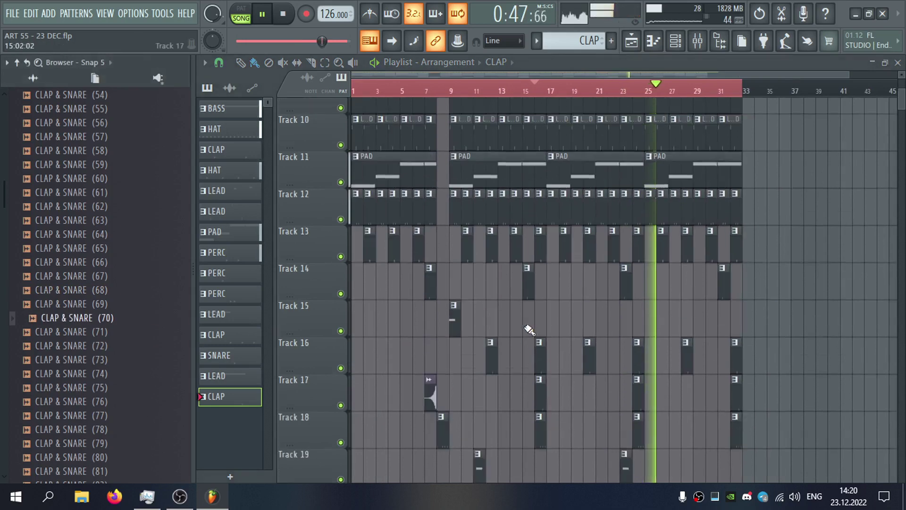
pyautogui.scroll(3, 519, 324)
pyautogui.scroll(3, 506, 315)
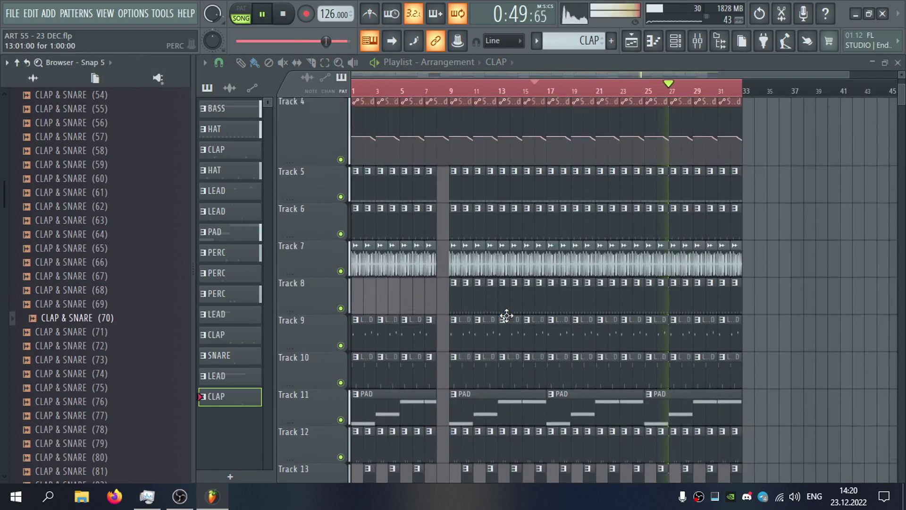
pyautogui.keyDown('ctrl'); pyautogui.click(340, 203); pyautogui.keyUp('ctrl')
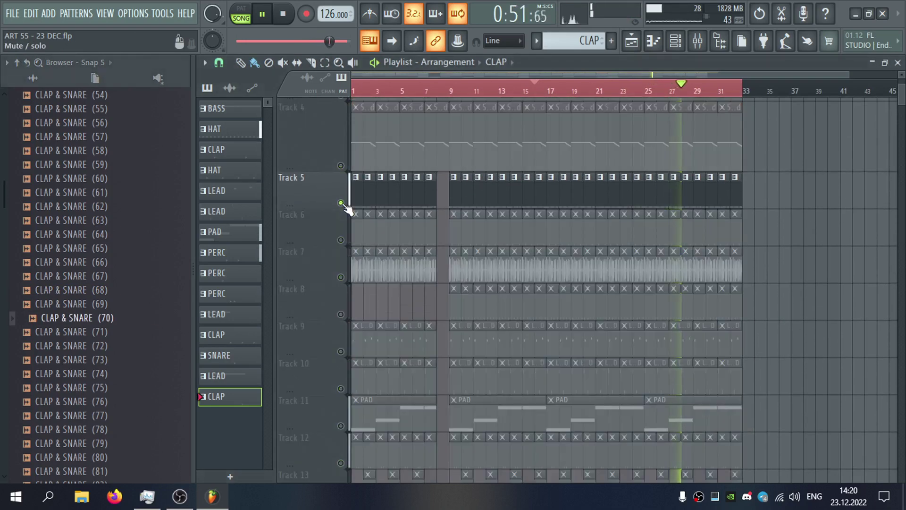
pyautogui.doubleClick(556, 203)
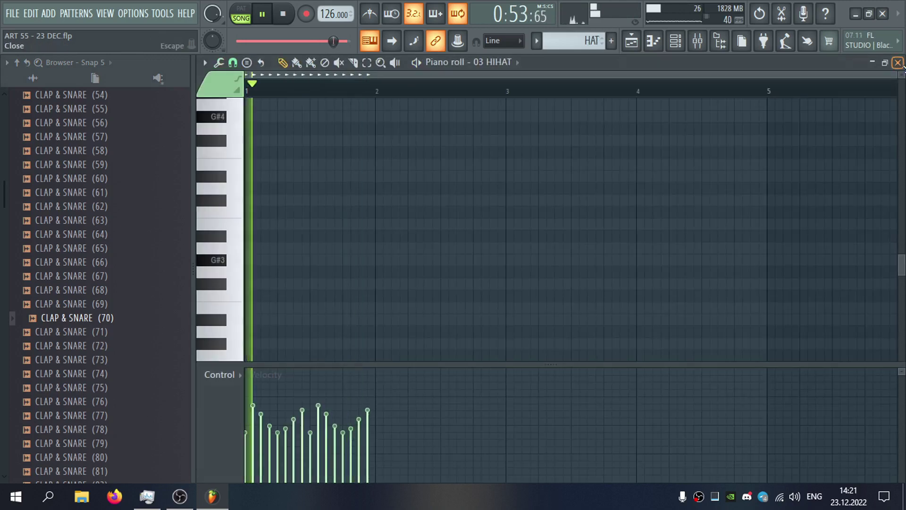
# Close the 03 HIHAT piano roll, check the HAT mixer track, restart playback near bar 8 and unsolo Track 5.
pyautogui.click(897, 62)
pyautogui.doubleClick(377, 210)
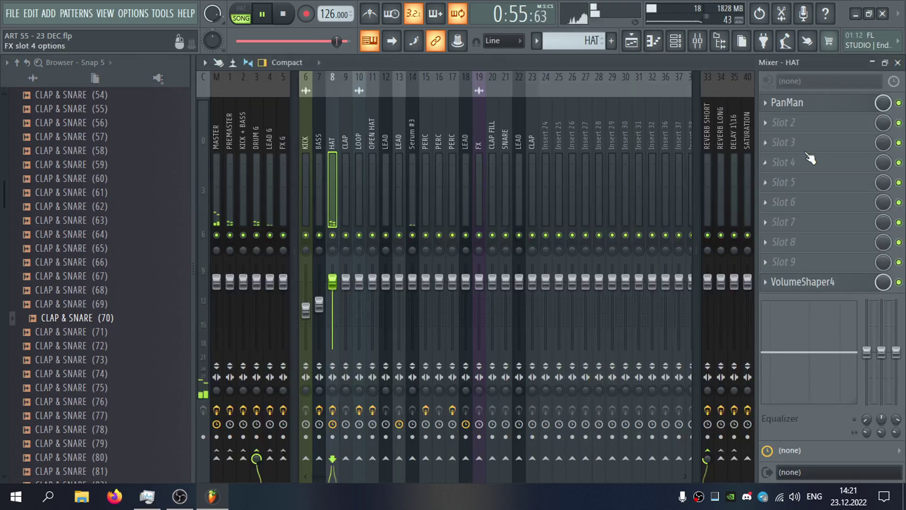
pyautogui.click(897, 62)
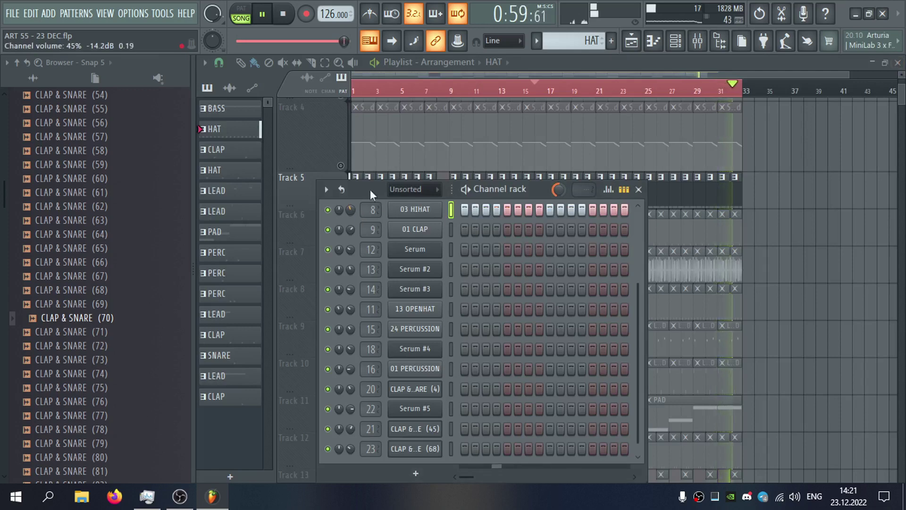
pyautogui.click(444, 88)
pyautogui.rightClick(348, 206)
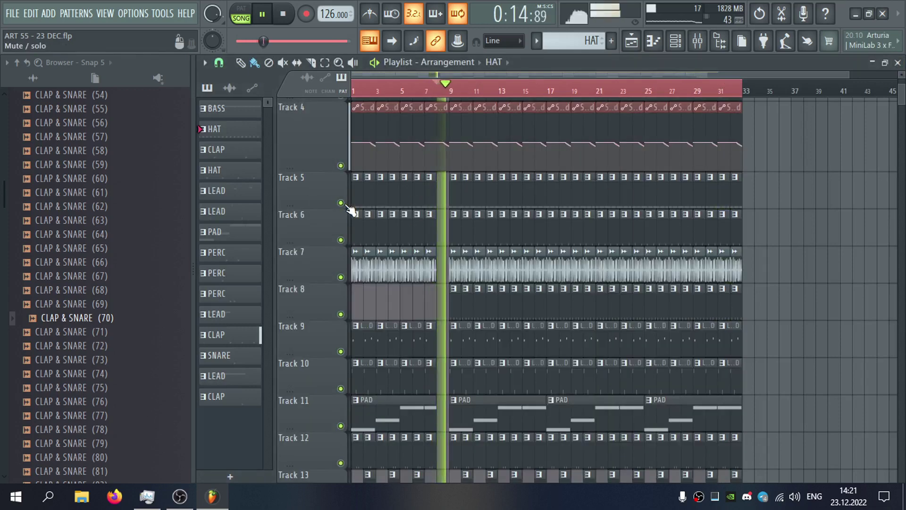
# Open the 03 HIHAT channel settings from the HAT pattern and go to the channel's mixer track.
pyautogui.scroll(5, 448, 226)
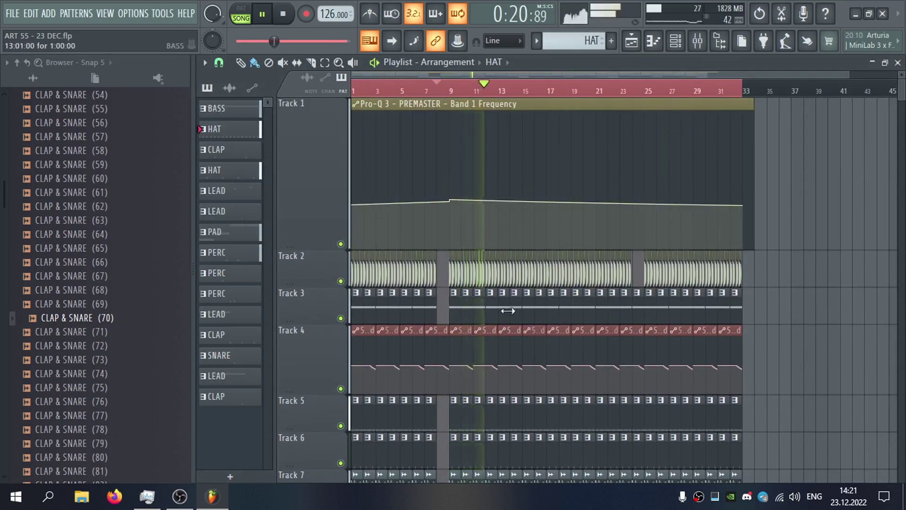
pyautogui.scroll(-2, 508, 311)
pyautogui.doubleClick(521, 343)
pyautogui.click(895, 68)
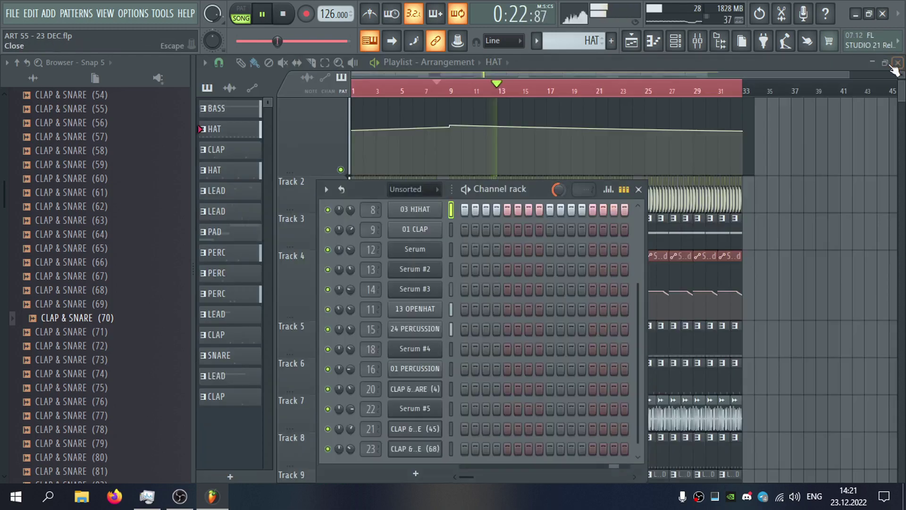
pyautogui.click(415, 209)
pyautogui.moveTo(523, 245); pyautogui.dragTo(536, 168)
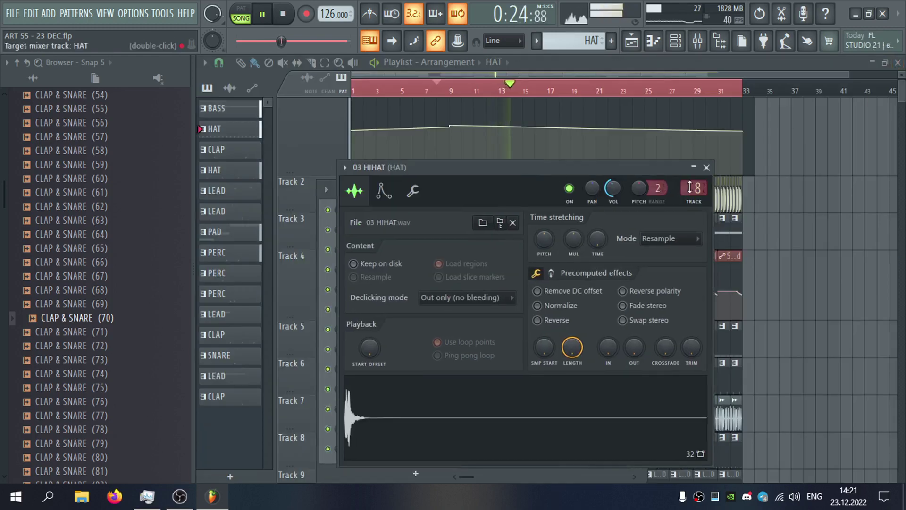
pyautogui.doubleClick(697, 188)
# Try Magic Switch in slot 2 of the HAT mixer track, switched on with Mix at about 45%.
pyautogui.click(808, 124)
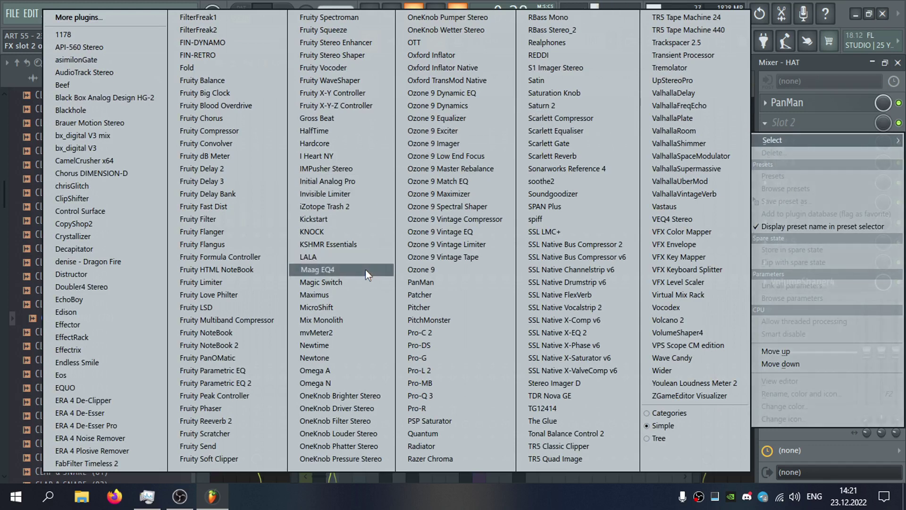
pyautogui.click(365, 282)
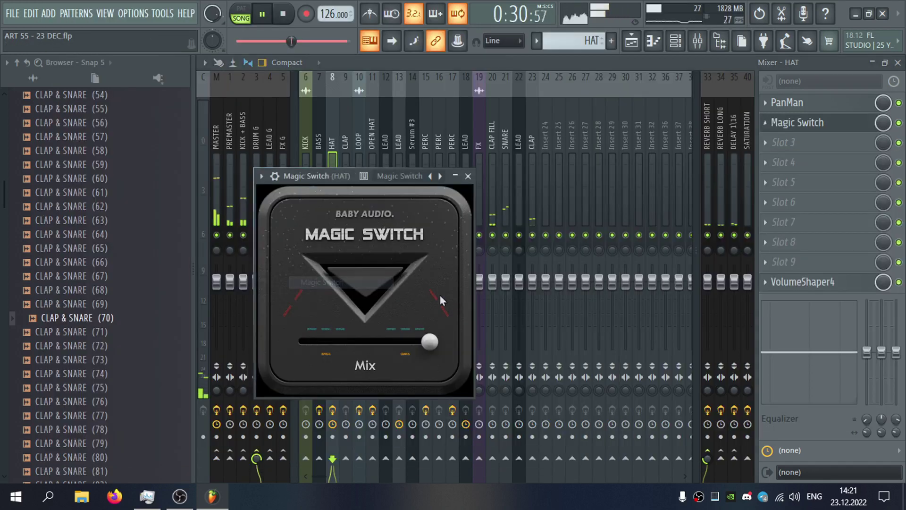
pyautogui.click(383, 299)
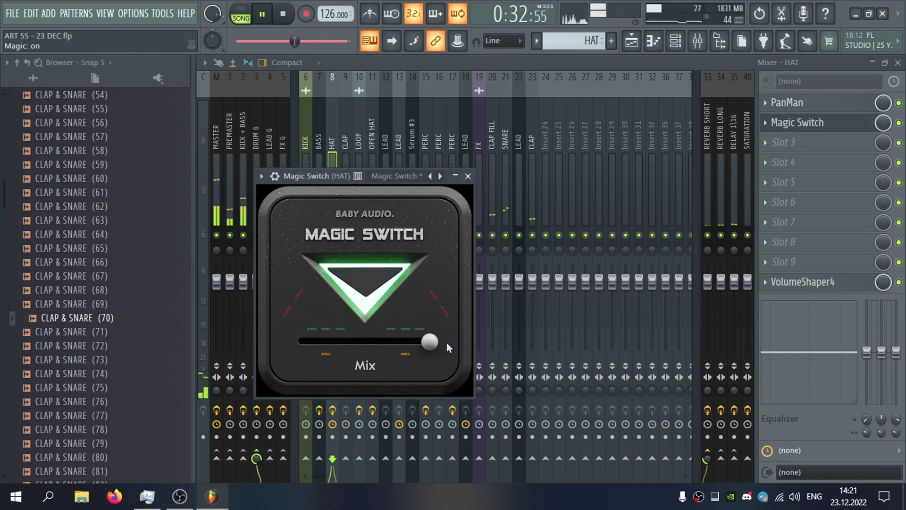
pyautogui.moveTo(383, 341); pyautogui.dragTo(363, 341)
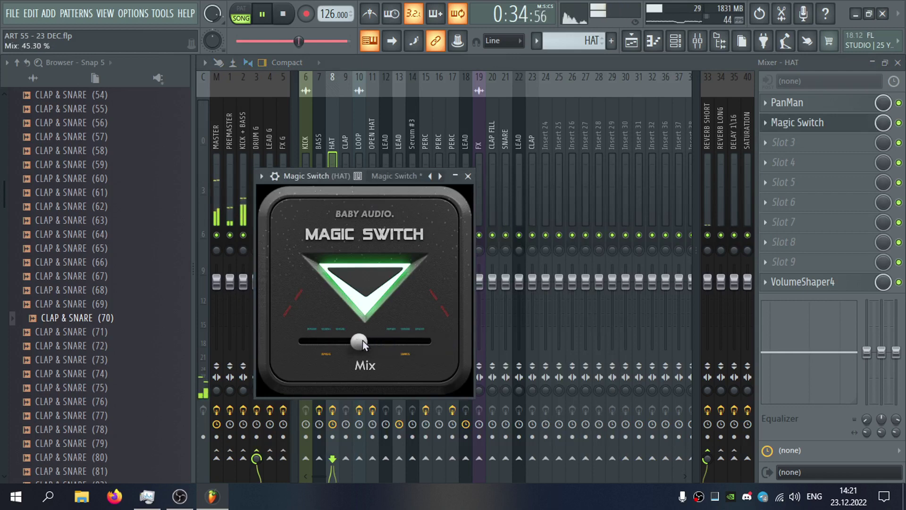
# Delete Magic Switch from slot 2 of the HAT mixer track.
pyautogui.click(467, 176)
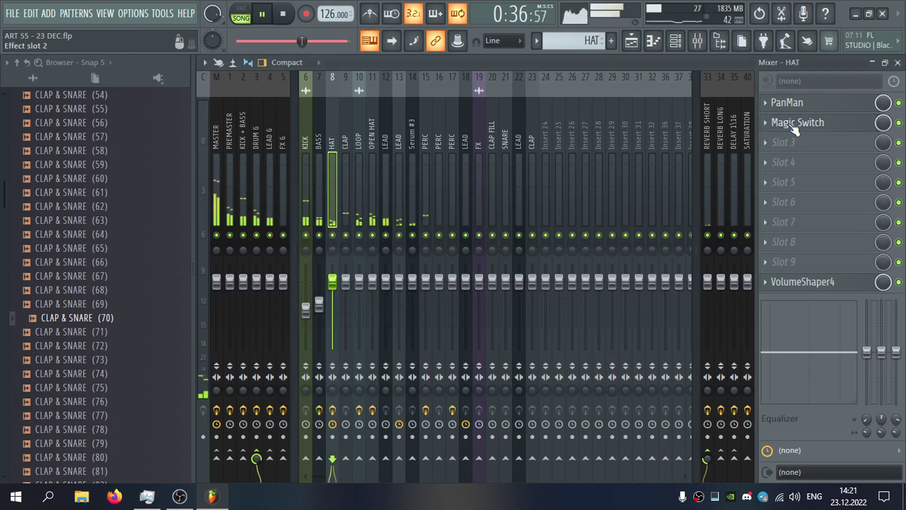
pyautogui.rightClick(794, 125)
pyautogui.click(774, 151)
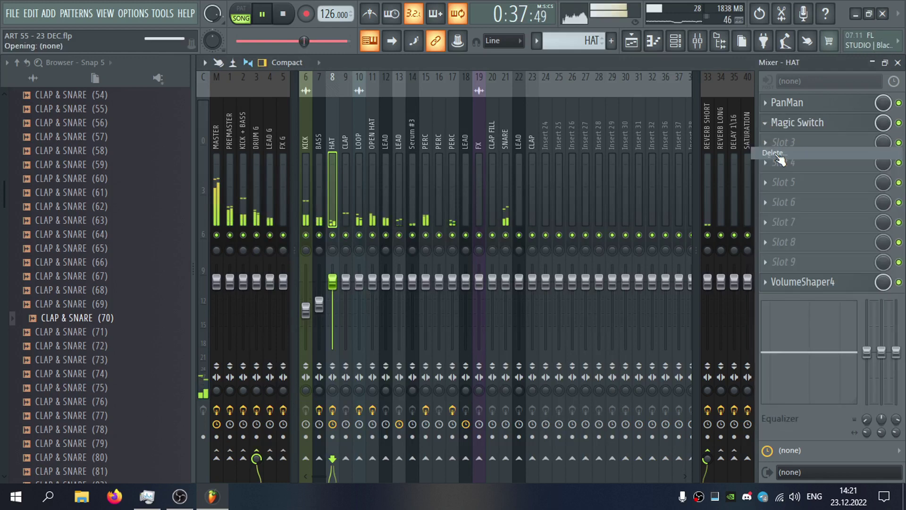
# Insert Effector in slot 2 of the HAT mixer track and try its LO-FI effect with Param Y at about 59.7.
pyautogui.click(257, 141)
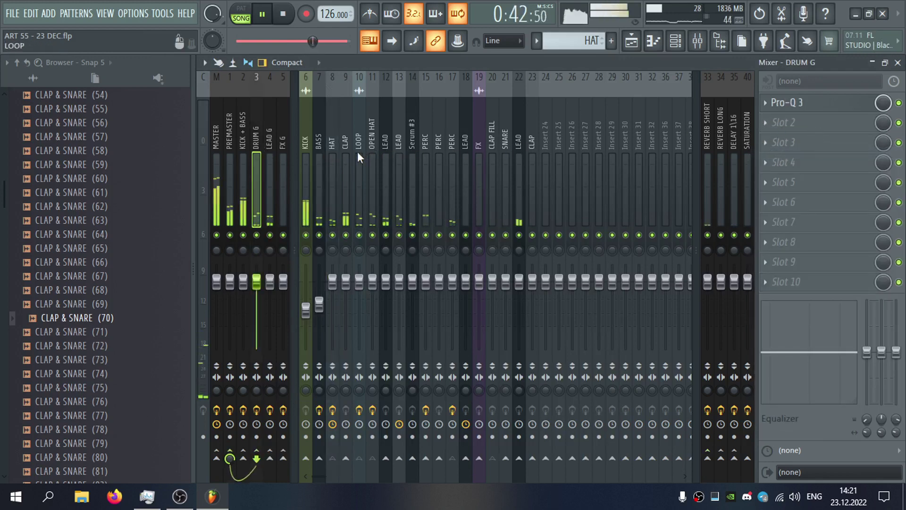
pyautogui.click(335, 150)
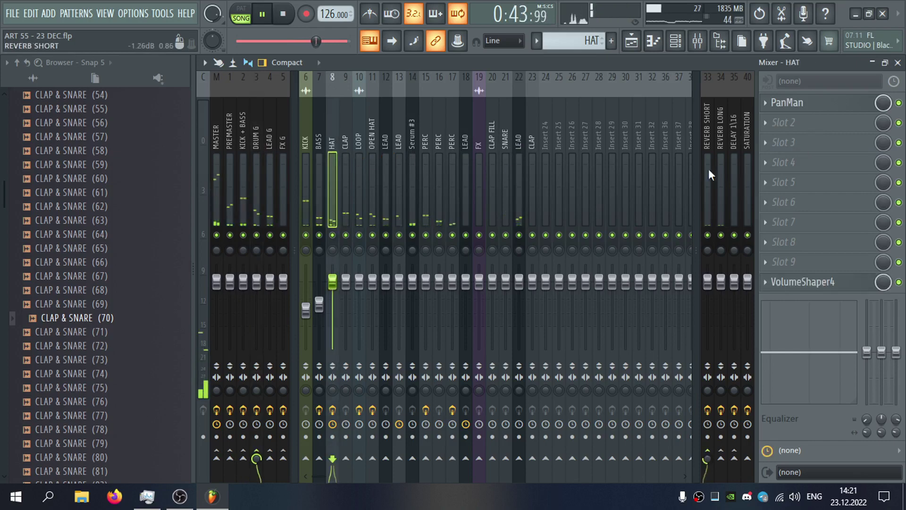
pyautogui.click(816, 124)
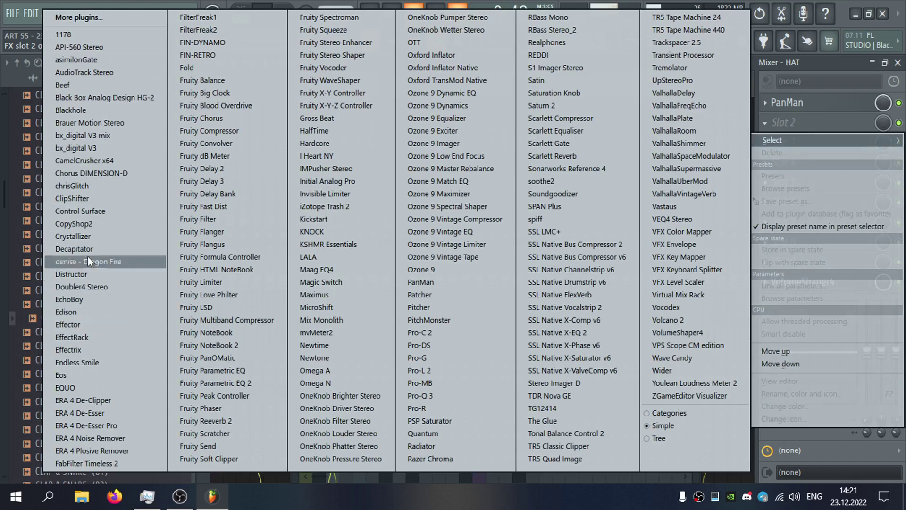
pyautogui.click(103, 324)
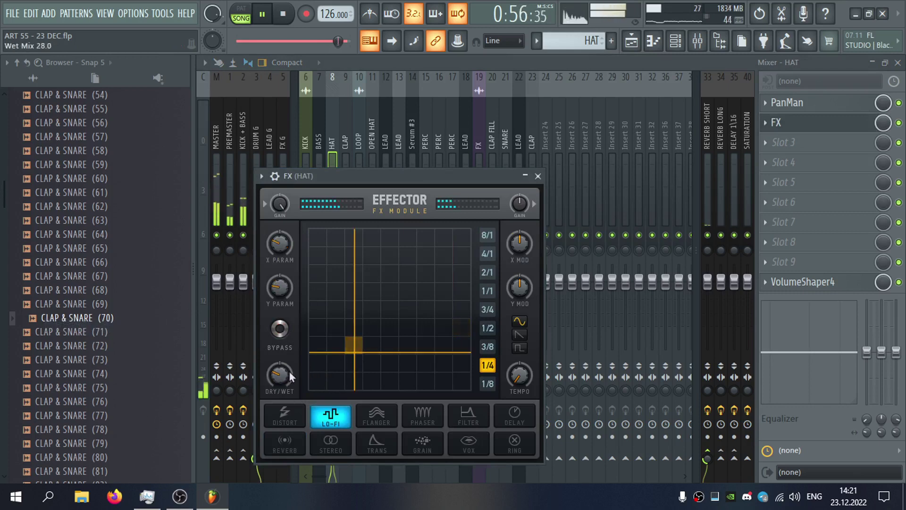
pyautogui.moveTo(371, 341); pyautogui.dragTo(372, 328)
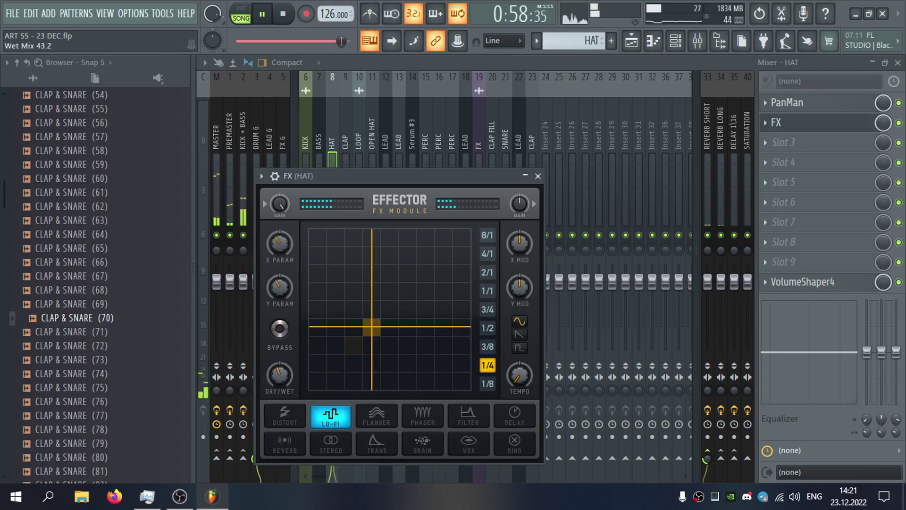
pyautogui.click(388, 294)
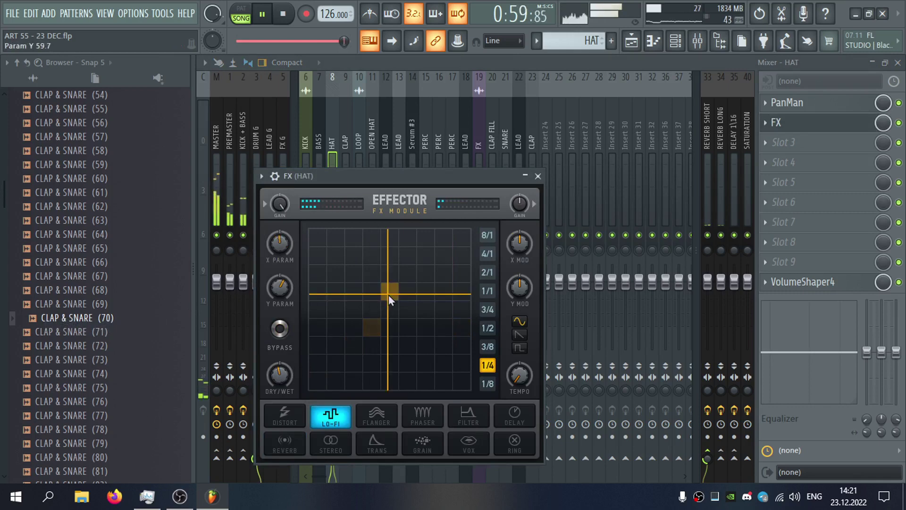
# Switch Effector to the VOX effect, lower its wet mix to about 4.8, and close the effect, mixer and hi-hat channel windows.
pyautogui.click(456, 440)
pyautogui.moveTo(278, 374); pyautogui.dragTo(288, 373)
pyautogui.moveTo(353, 328); pyautogui.dragTo(331, 250)
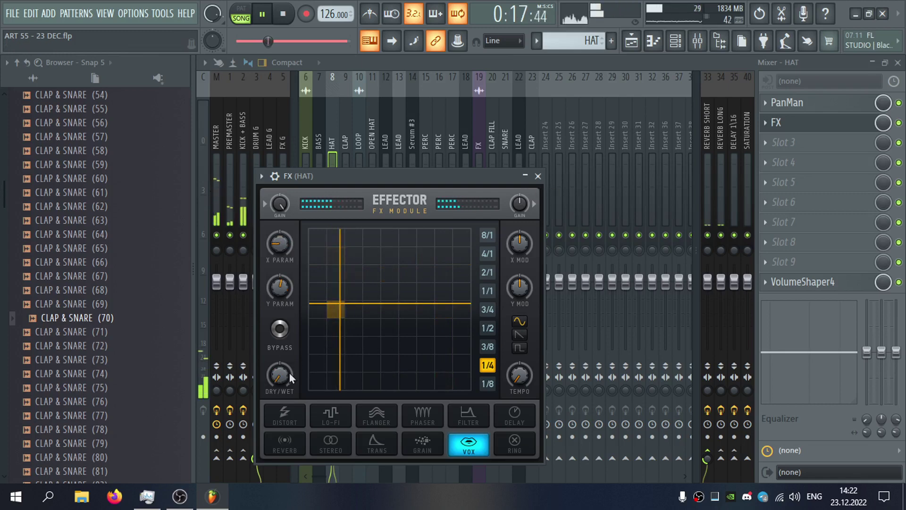
pyautogui.moveTo(290, 373); pyautogui.dragTo(290, 379)
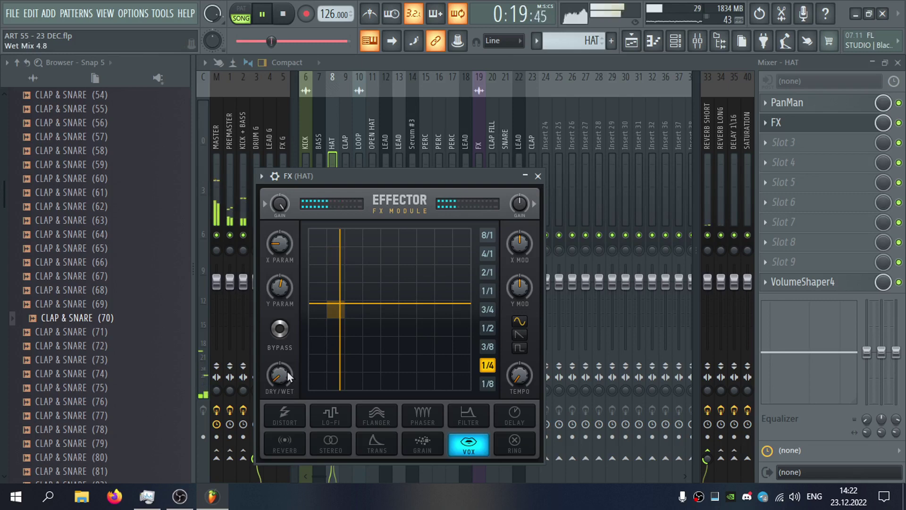
pyautogui.click(538, 176)
pyautogui.click(897, 64)
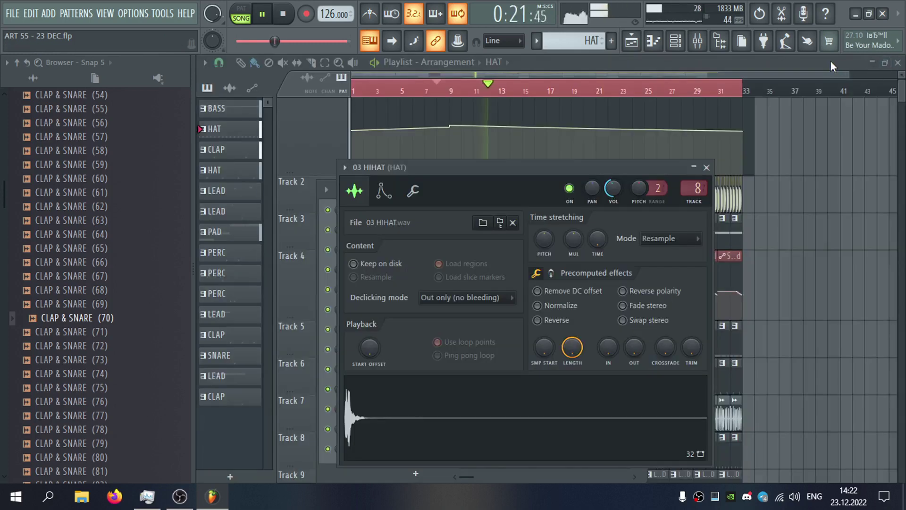
pyautogui.click(706, 166)
# Mute the PREMASTER Pro-Q 3 frequency automation on Track 1 and the PAD clips on Track 11.
pyautogui.click(342, 171)
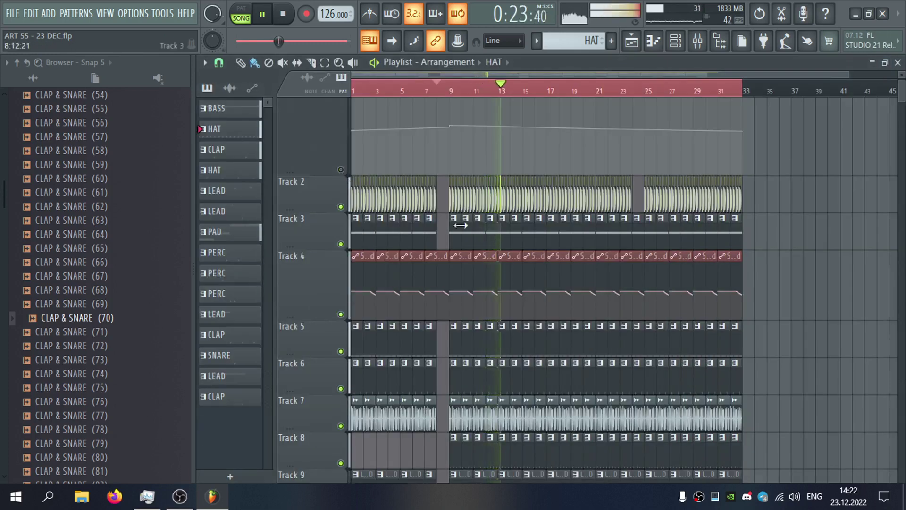
pyautogui.scroll(-4, 660, 349)
pyautogui.click(784, 335)
pyautogui.scroll(-5, 670, 324)
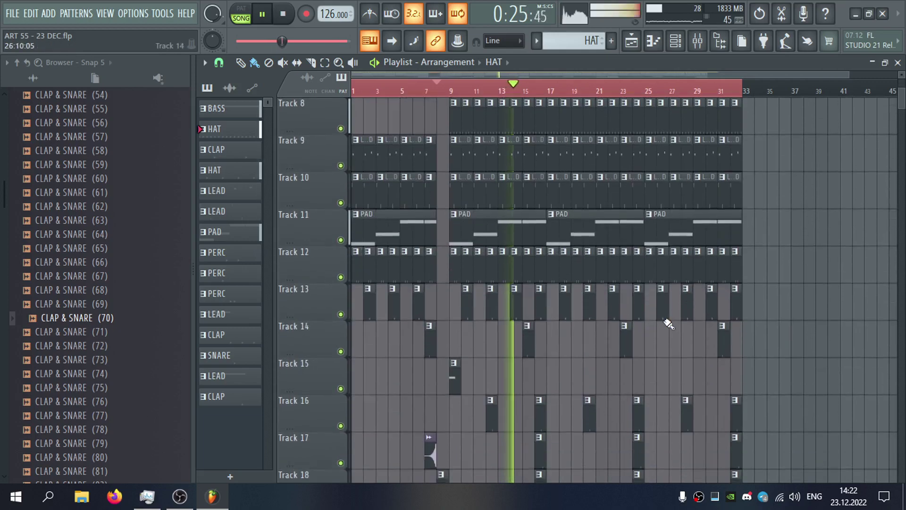
pyautogui.scroll(4, 605, 319)
pyautogui.scroll(-1, 605, 319)
pyautogui.scroll(-5, 599, 342)
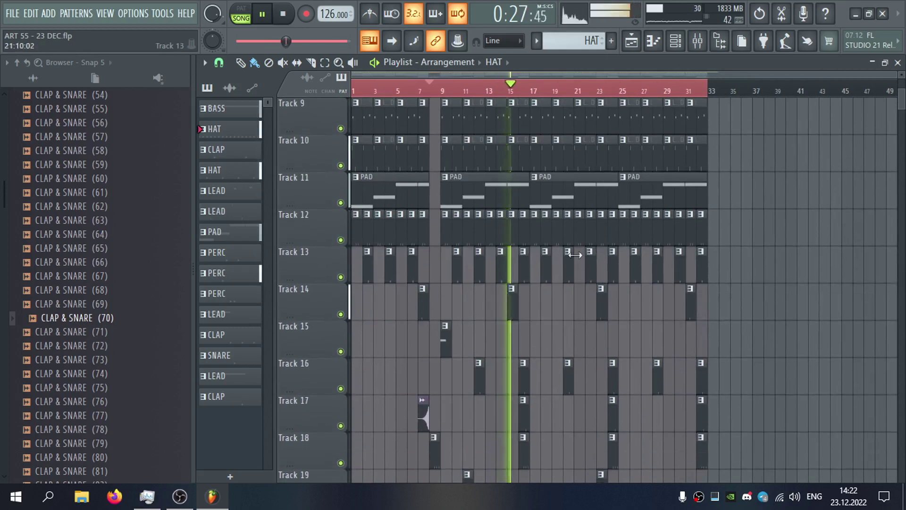
pyautogui.click(340, 203)
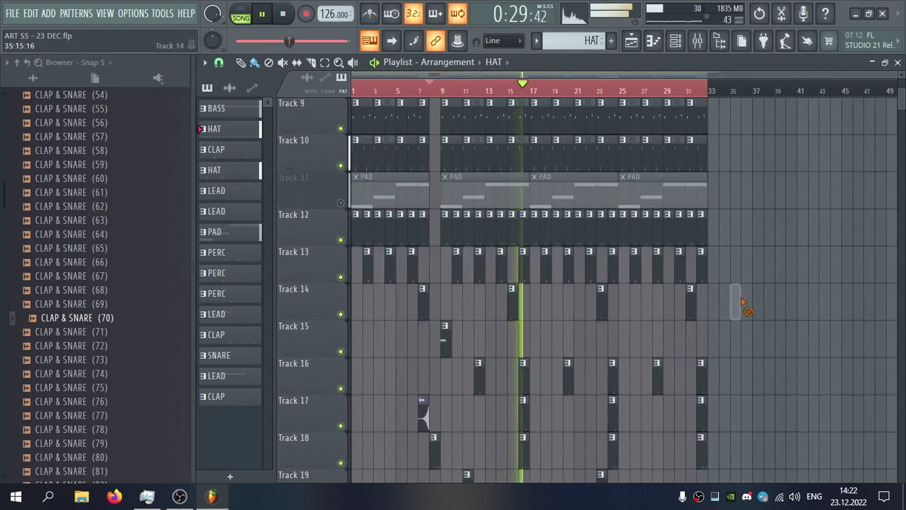
# Save the project.
pyautogui.scroll(-5, 739, 330)
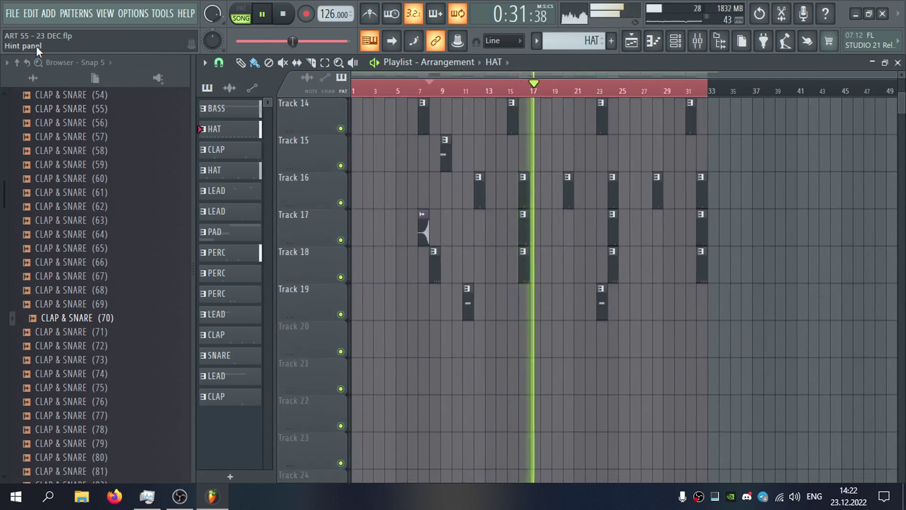
pyautogui.click(13, 14)
pyautogui.click(30, 75)
# Collapse the CLAP & SNARE folder and open the Voices folder of Minimal-Techno Drum Kit One-Shot v.2 in the browser.
pyautogui.scroll(15, 142, 239)
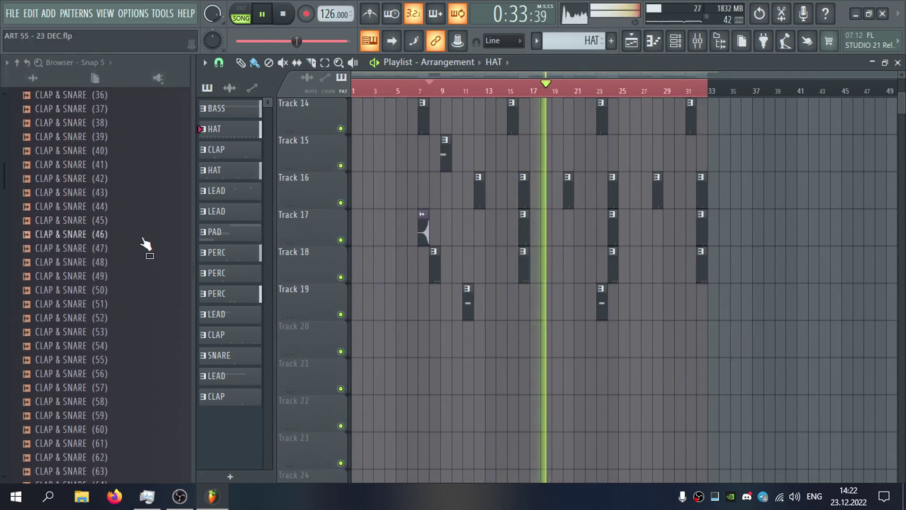
pyautogui.click(108, 179)
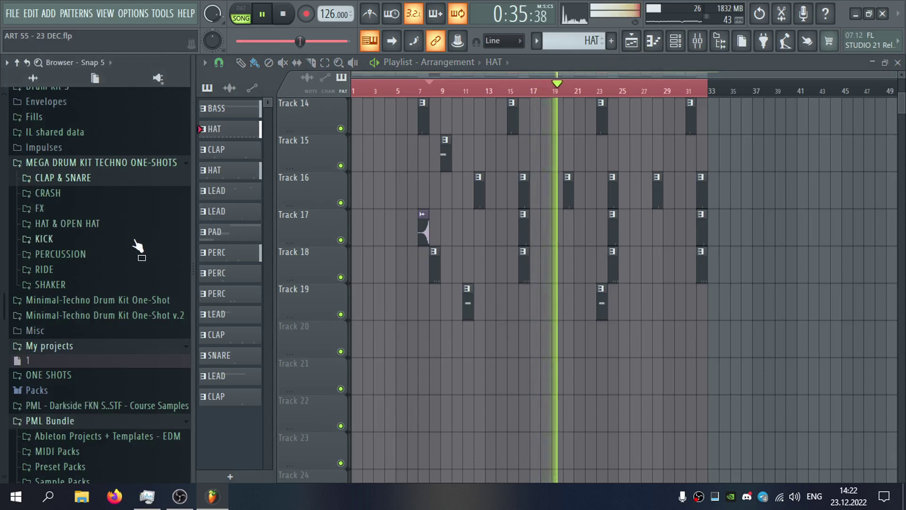
pyautogui.click(125, 314)
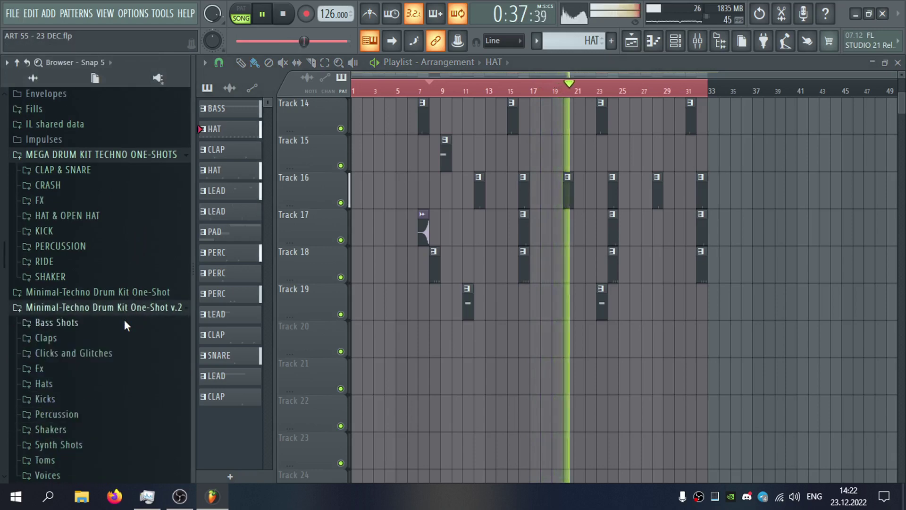
pyautogui.scroll(-4, 124, 320)
pyautogui.click(90, 309)
# Audition vocal samples in the Voices folder, including DEVIL GROOVE, THE DEVIL, WE COULD DO NOTHING and THE RATS.
pyautogui.click(126, 336)
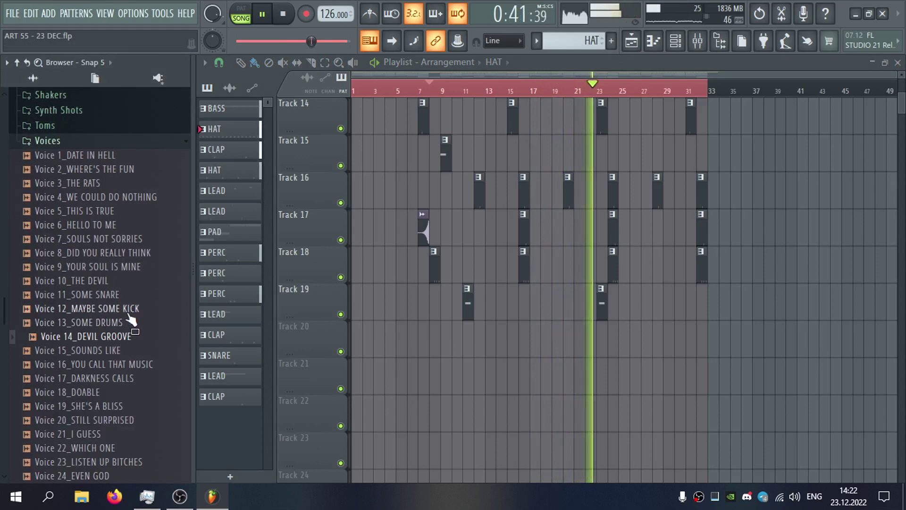
pyautogui.click(120, 282)
pyautogui.scroll(2, 120, 282)
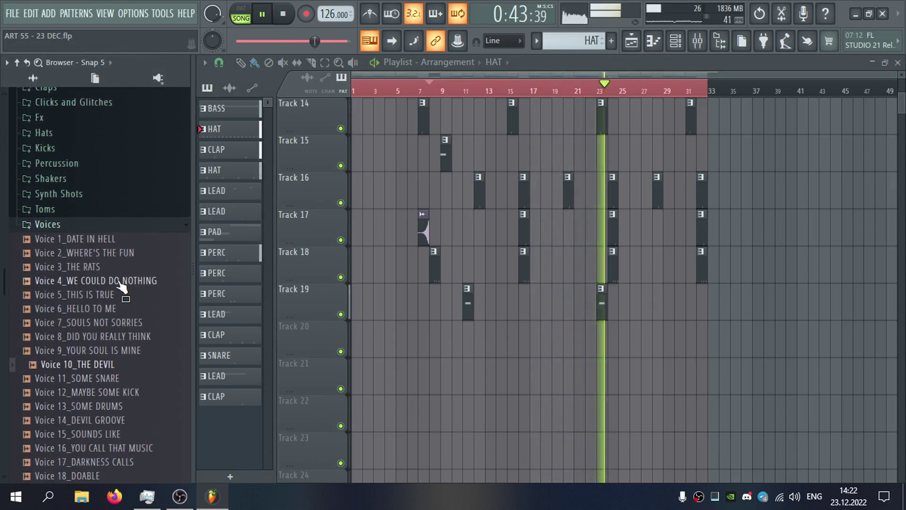
pyautogui.click(120, 283)
pyautogui.press('Up')
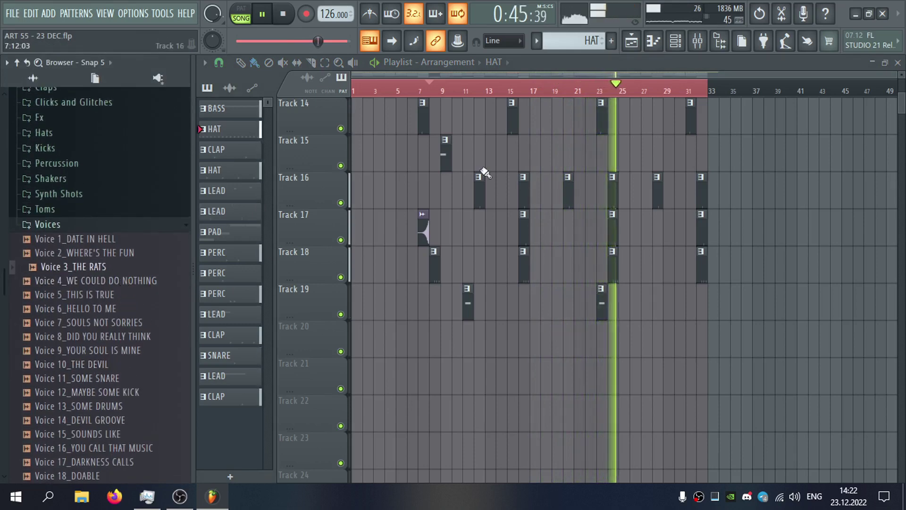
# Create a new pattern named LEAD and place one clip of it on Track 20 at bar 14.
pyautogui.click(611, 41)
pyautogui.write('LEAD')
pyautogui.press('Return')
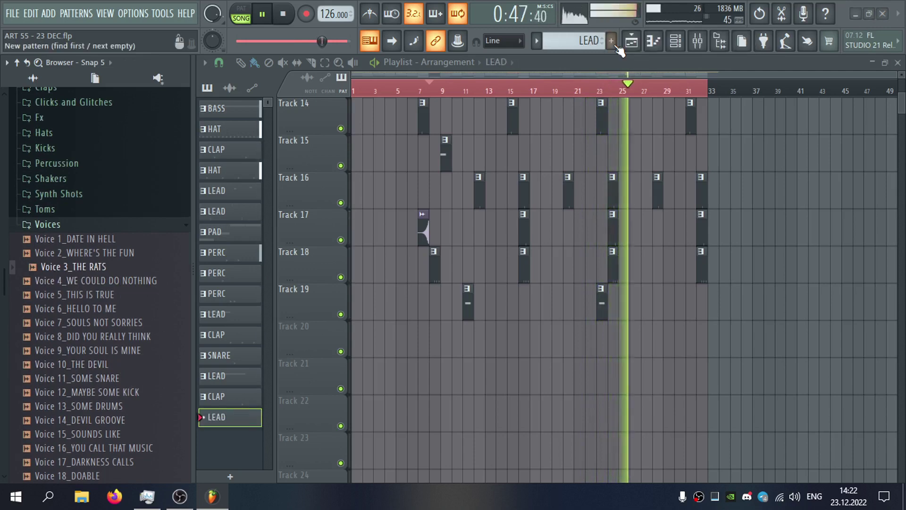
pyautogui.click(487, 330)
pyautogui.moveTo(488, 329); pyautogui.dragTo(499, 339)
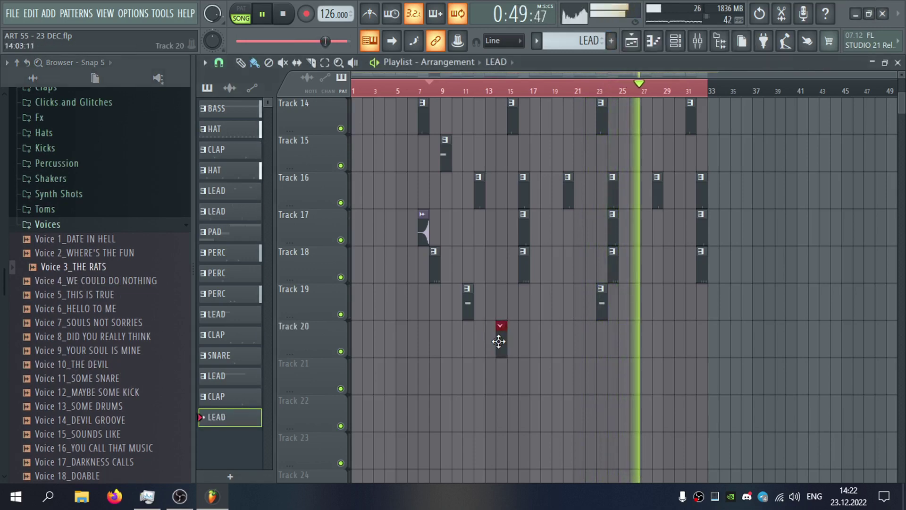
# Insert a new Serum channel above the CLAP & SNARE (68) channel in the channel rack.
pyautogui.press('F6')
pyautogui.rightClick(421, 440)
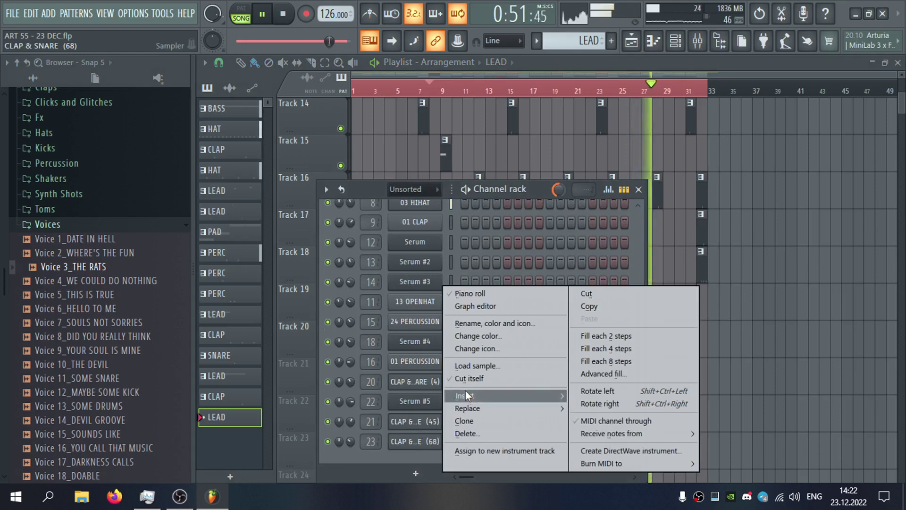
pyautogui.moveTo(505, 395)
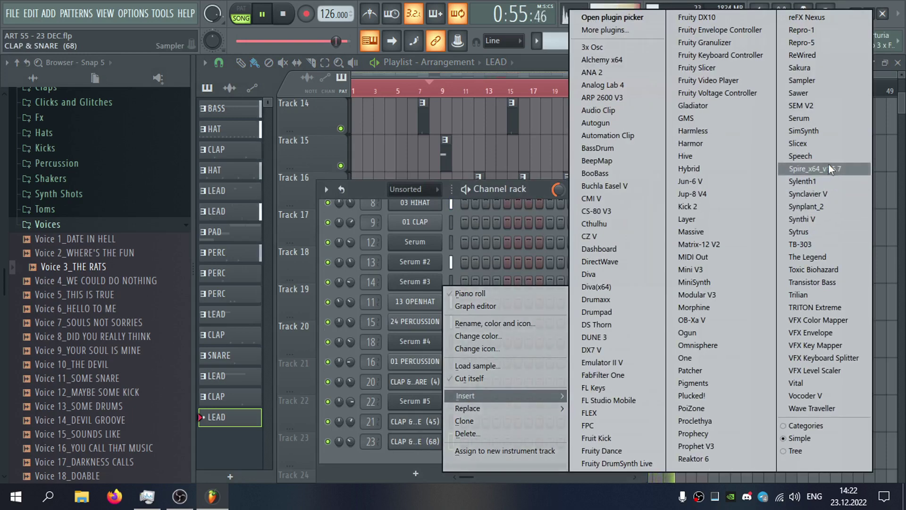
pyautogui.click(799, 118)
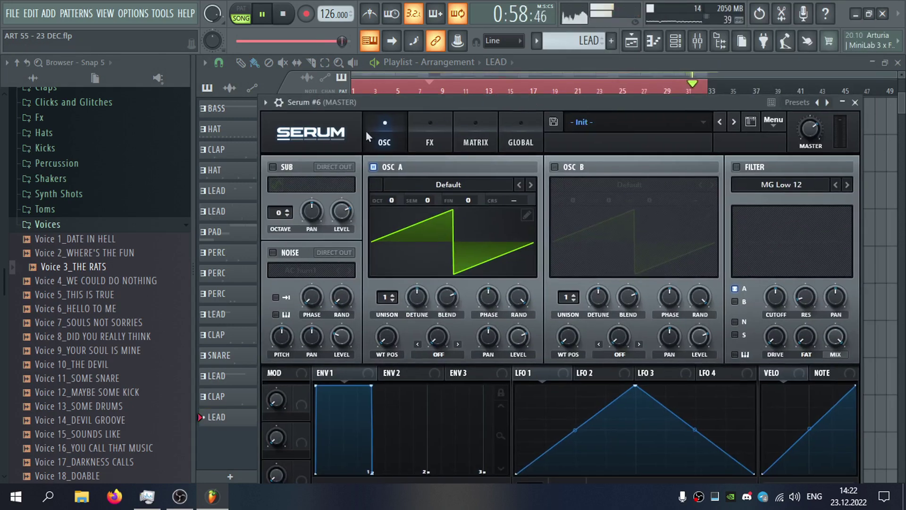
# Route Serum #6 to mixer track 24 and name that mixer track LEAD.
pyautogui.moveTo(330, 103); pyautogui.dragTo(326, 88)
pyautogui.click(274, 88)
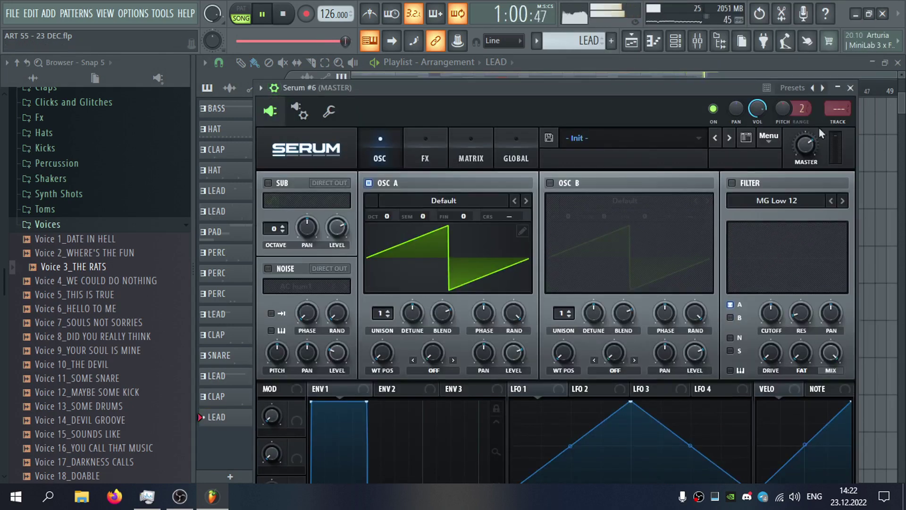
pyautogui.click(837, 123)
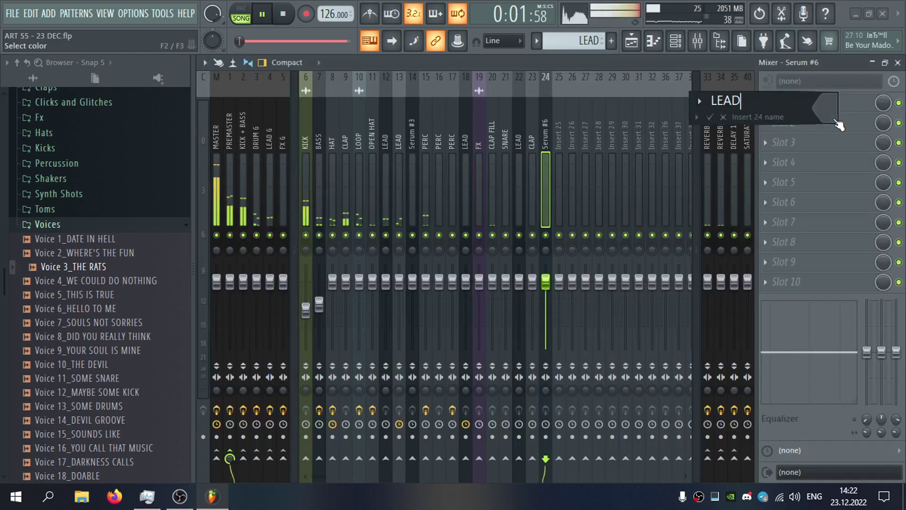
pyautogui.write('LEAD')
pyautogui.press('Return')
pyautogui.click(898, 63)
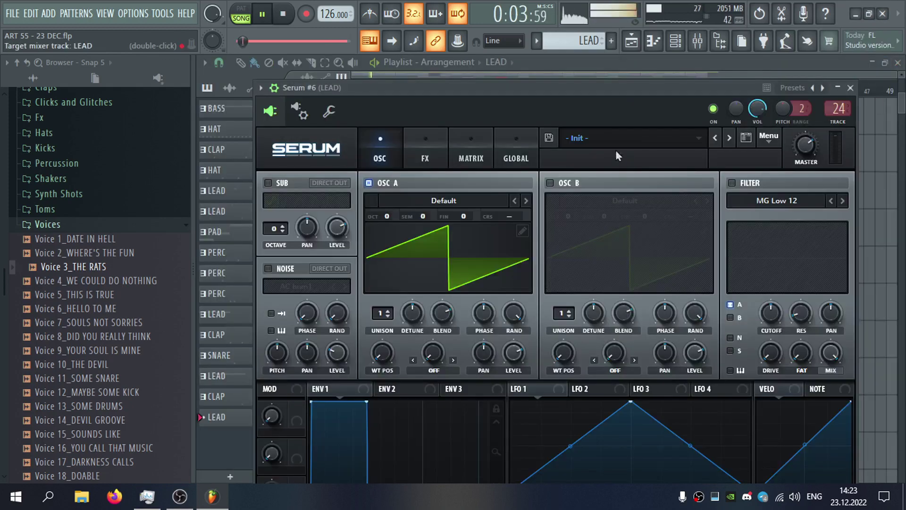
# Load the Synth I preset from the Peak Time Techno folder into Serum #6.
pyautogui.click(615, 149)
pyautogui.moveTo(562, 312)
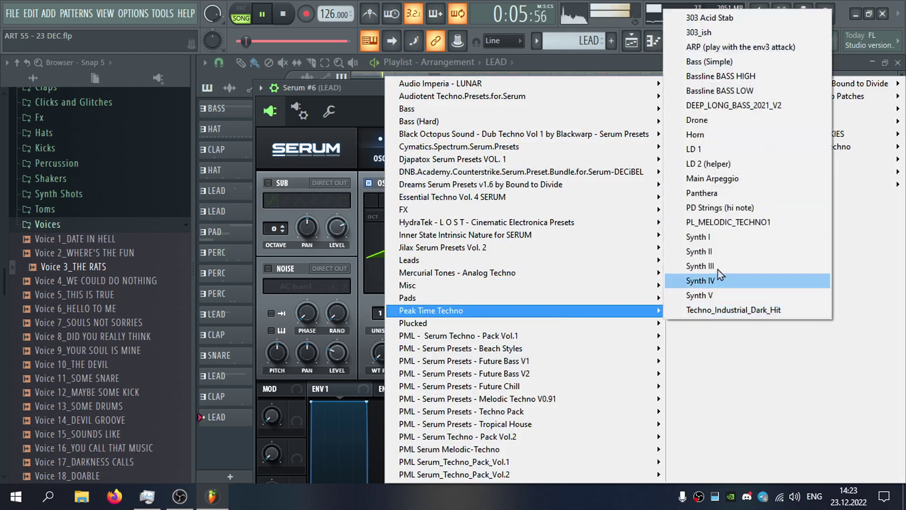
pyautogui.click(715, 251)
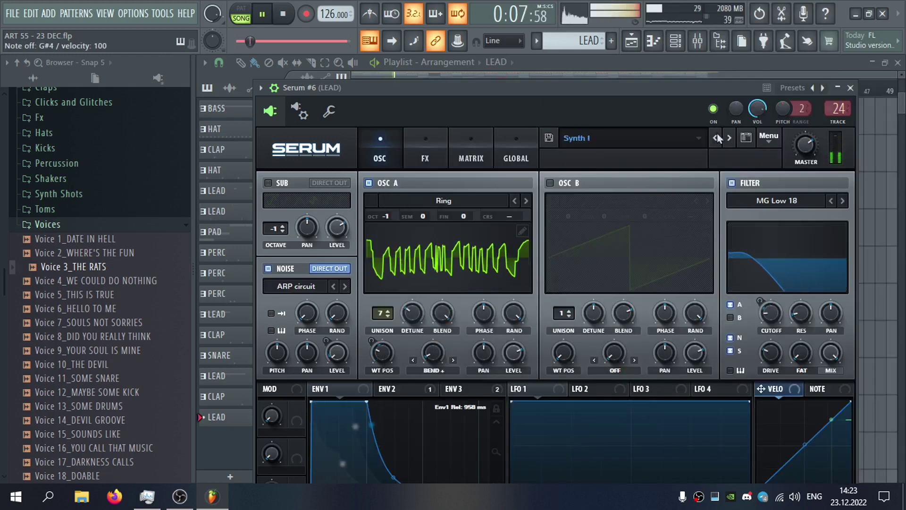
# Set the root note of Serum #6 to C6 and return to its synth interface.
pyautogui.click(328, 111)
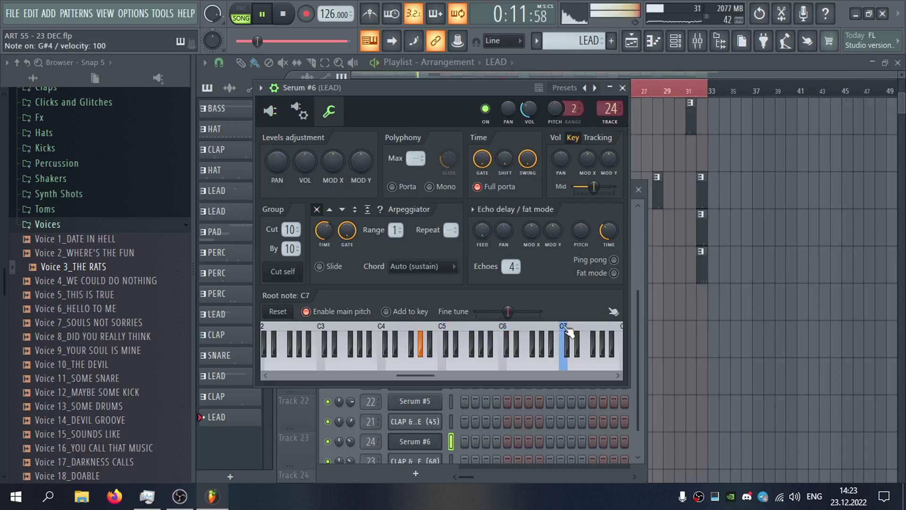
pyautogui.click(654, 68)
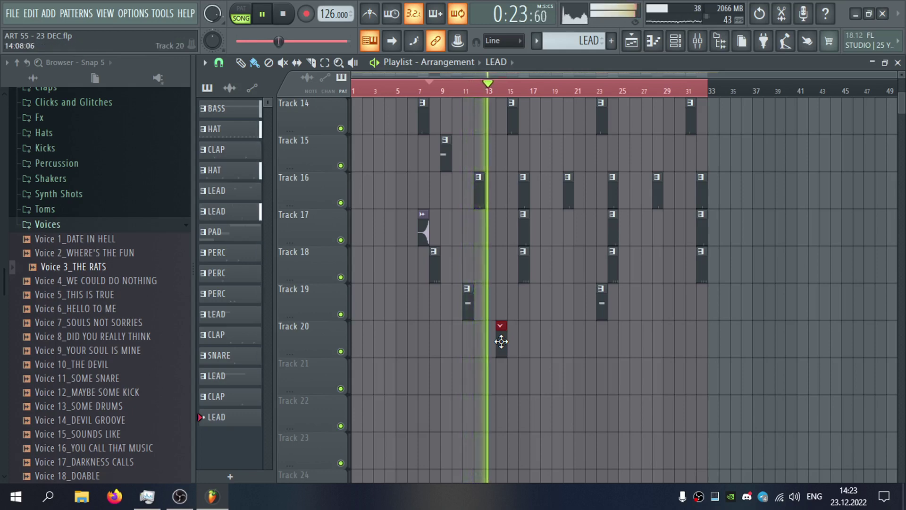
pyautogui.press('F6')
pyautogui.click(439, 421)
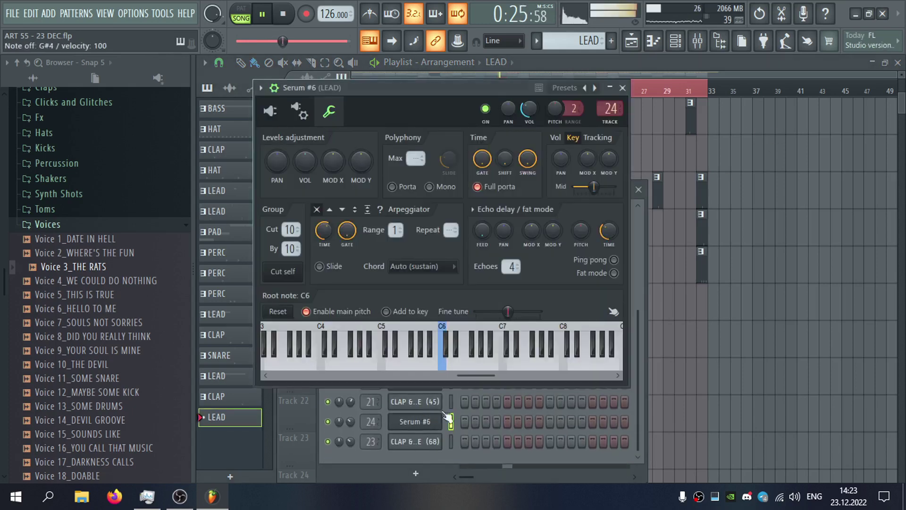
pyautogui.click(270, 111)
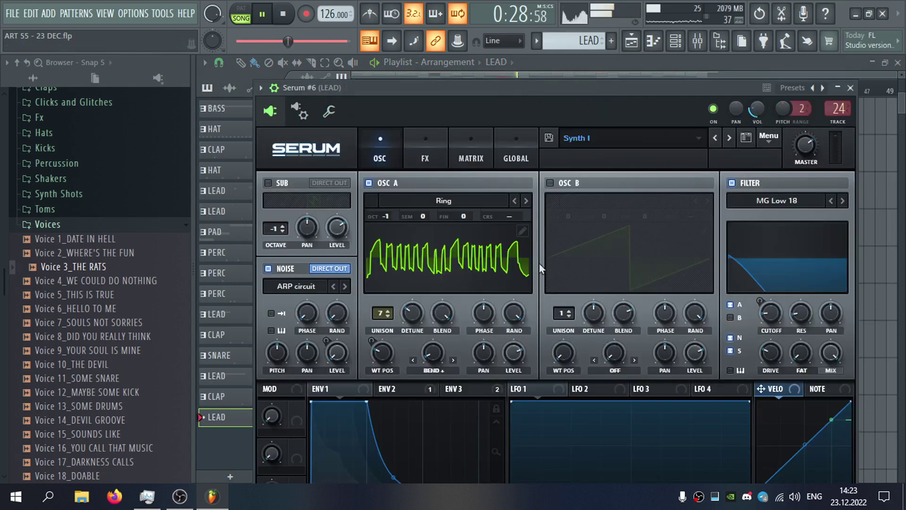
# Switch Serum #6 to the Synth II preset, enable its MG Low 12 filter and lower the cutoff.
pyautogui.click(732, 139)
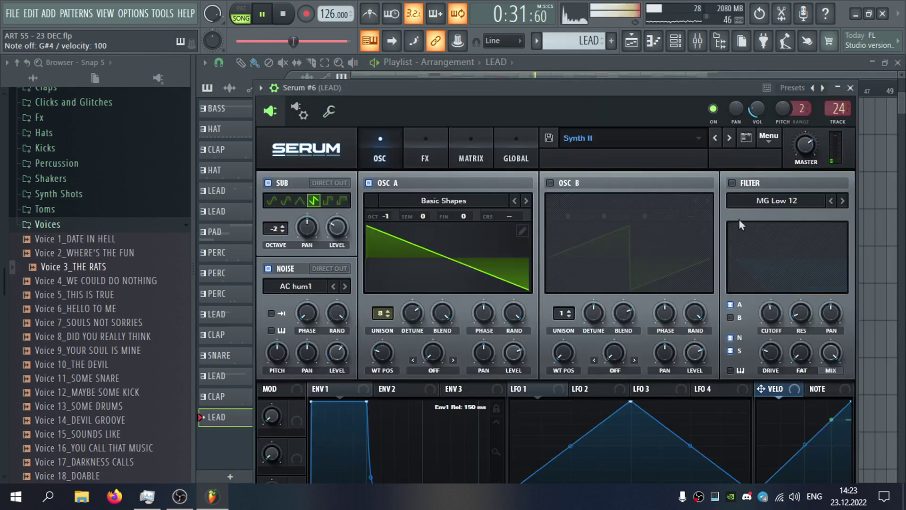
pyautogui.click(732, 183)
pyautogui.moveTo(767, 317)
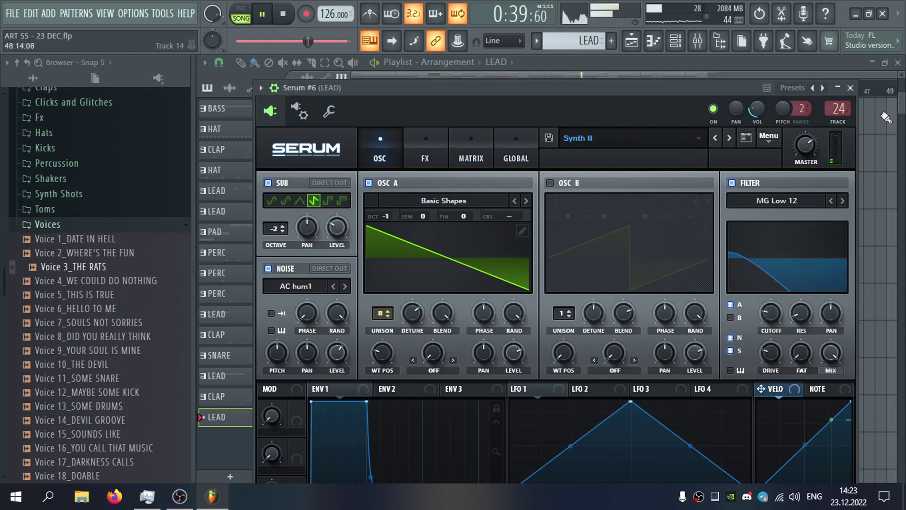
# Enter a one-bar G#4 note at bar 1 for Serum #6 in the LEAD pattern's piano roll.
pyautogui.click(850, 88)
pyautogui.rightClick(480, 418)
pyautogui.click(469, 291)
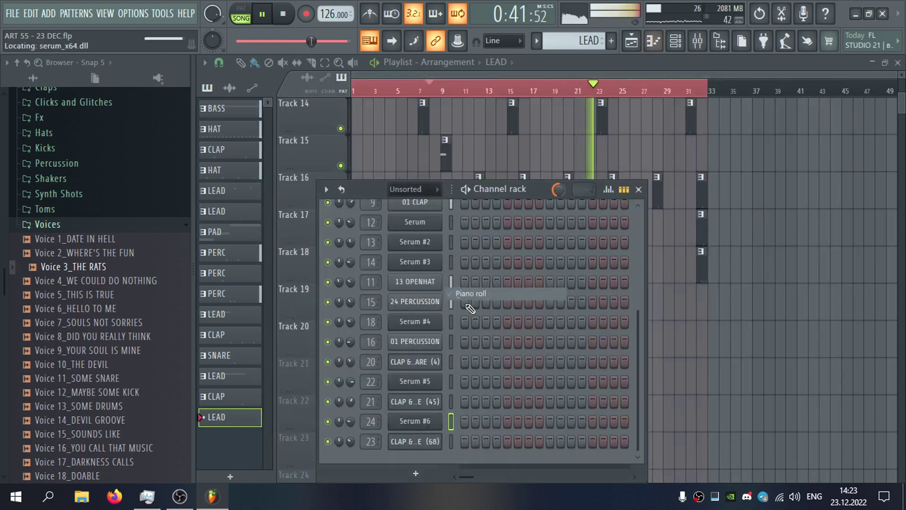
pyautogui.scroll(3, 321, 216)
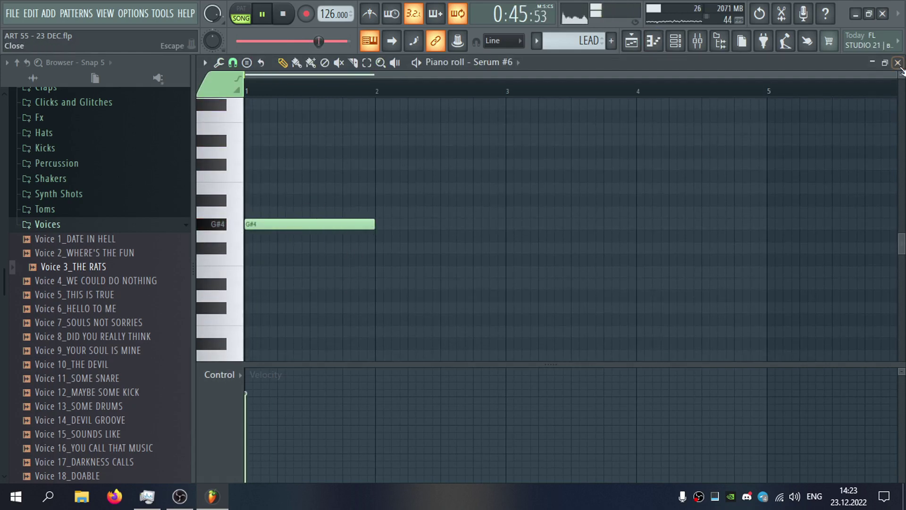
pyautogui.click(898, 63)
# Loop playback over bar 14 and create an automation clip for the Serum #6 filter cutoff.
pyautogui.click(508, 90)
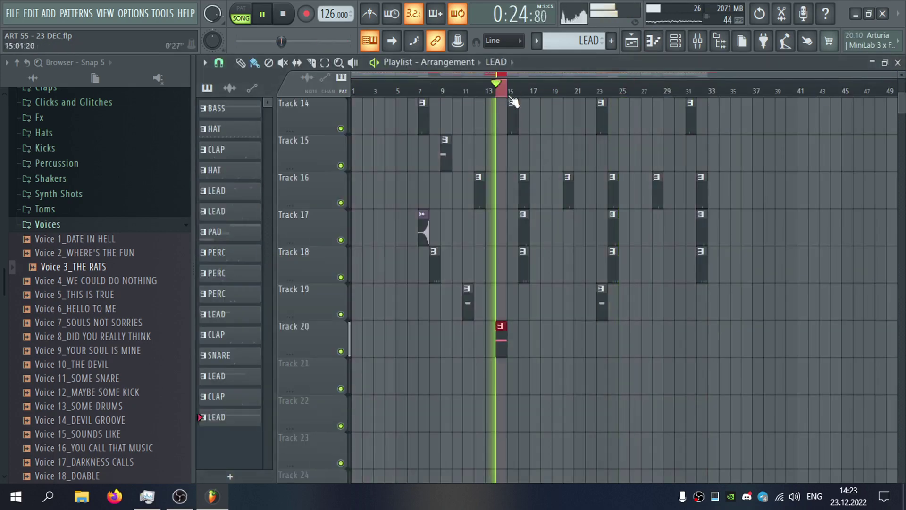
pyautogui.press('F9')
pyautogui.click(898, 62)
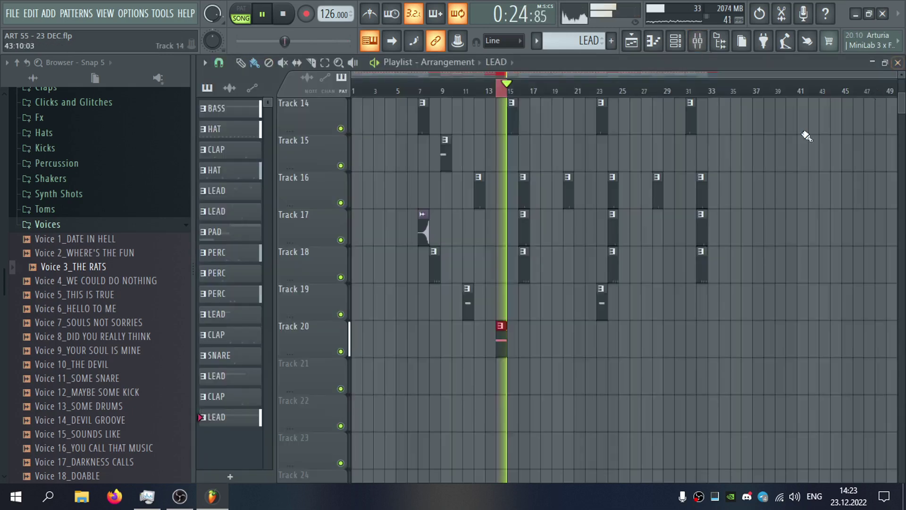
pyautogui.press('F6')
pyautogui.click(404, 420)
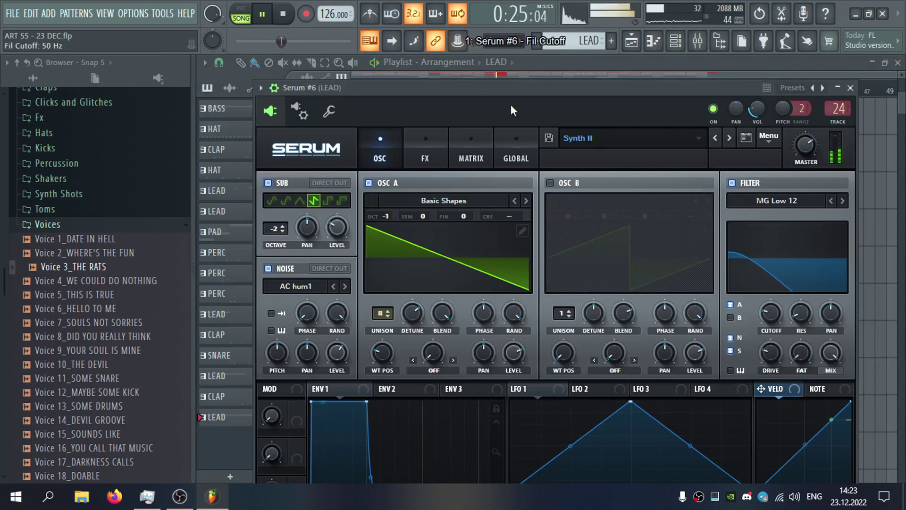
pyautogui.click(462, 47)
pyautogui.click(548, 117)
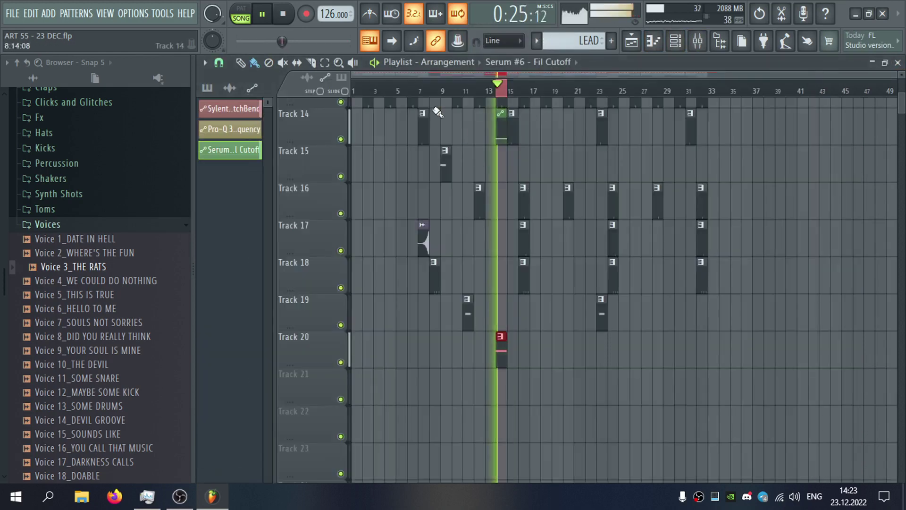
# Move the LEAD clip to bar 16 on Track 20 and the filter cutoff automation clip beneath it on Track 21.
pyautogui.click(401, 91)
pyautogui.scroll(3, 405, 92)
pyautogui.moveTo(555, 353); pyautogui.dragTo(599, 354)
pyautogui.moveTo(556, 137); pyautogui.dragTo(601, 398)
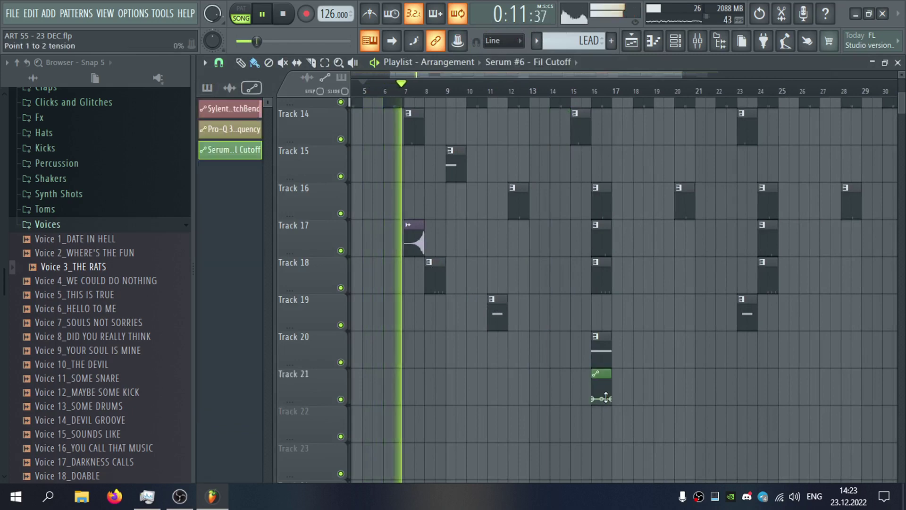
# Shape the cutoff automation into a rise with a short fall, and move it with the LEAD clip to bar 10.
pyautogui.scroll(3, 607, 398)
pyautogui.scroll(-3, 593, 386)
pyautogui.moveTo(564, 333); pyautogui.dragTo(589, 400)
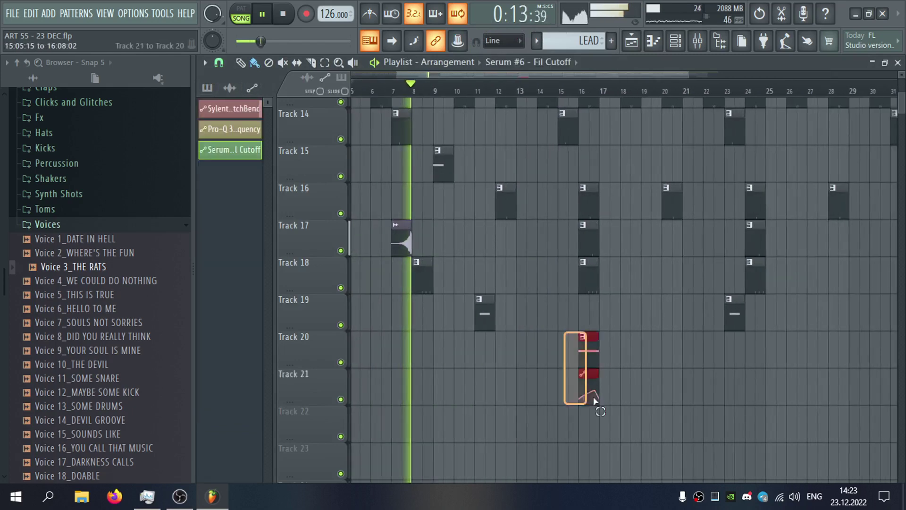
pyautogui.moveTo(592, 356); pyautogui.dragTo(461, 354)
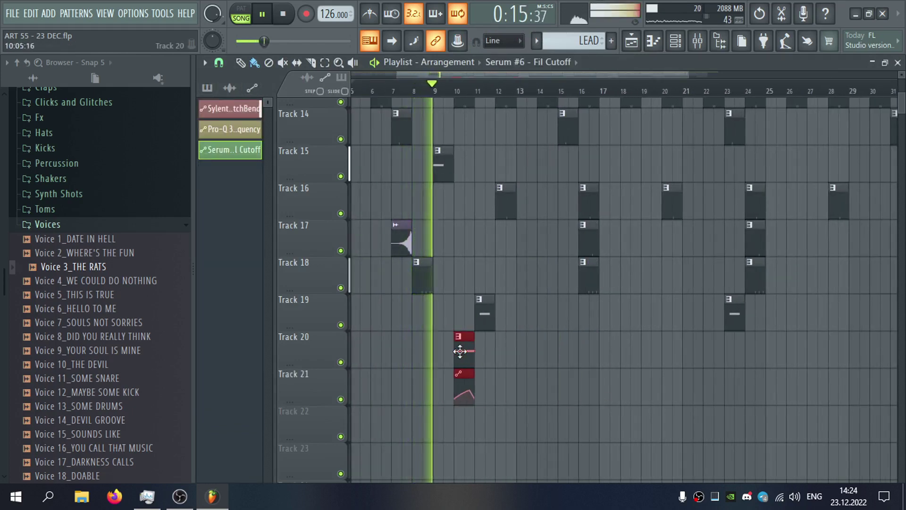
pyautogui.click(461, 354)
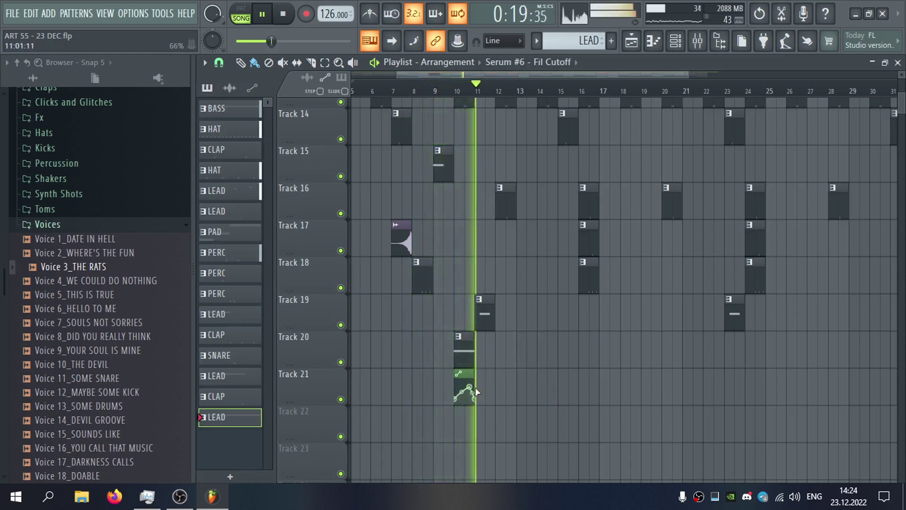
# Adjust the peak point of the Serum #6 cutoff automation to 68%.
pyautogui.scroll(2, 475, 387)
pyautogui.scroll(1, 479, 388)
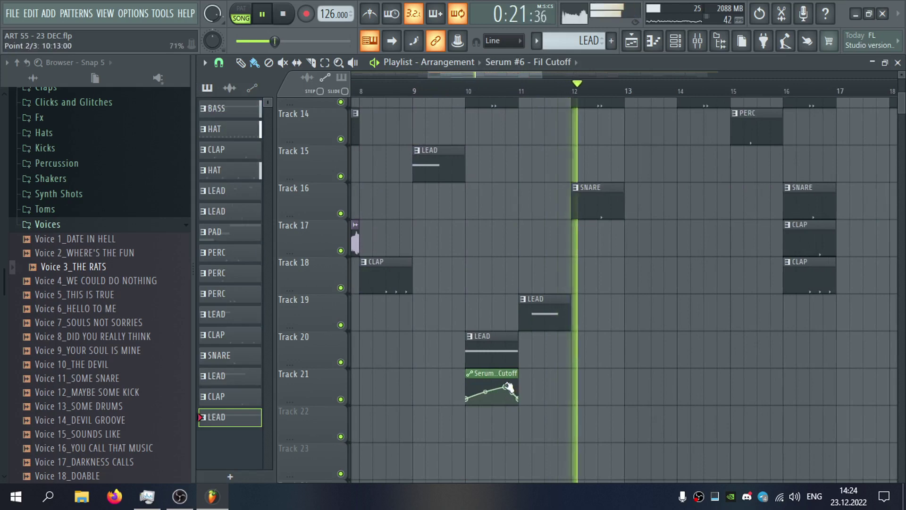
pyautogui.scroll(1, 486, 392)
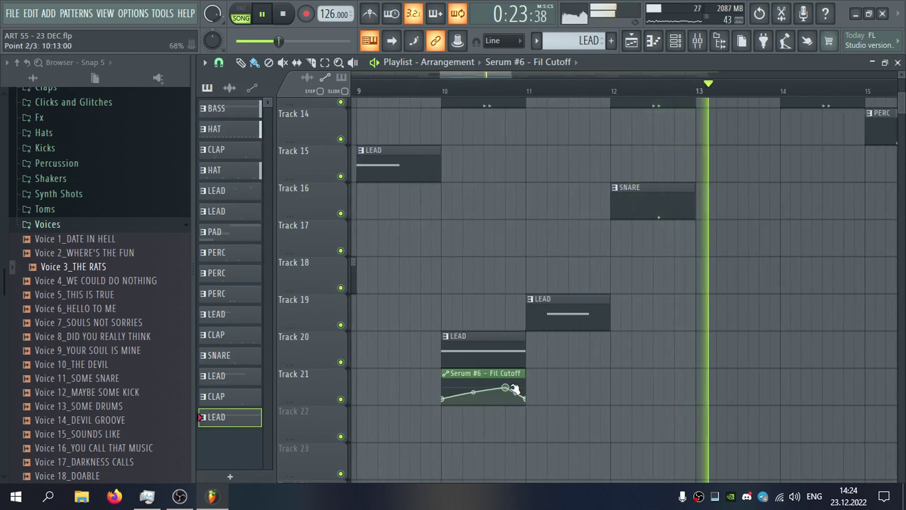
# Try the LEAD clip and its cutoff automation at bar 11, and move both clips to bar 12.
pyautogui.press('space')
pyautogui.click(486, 356)
pyautogui.moveTo(486, 356); pyautogui.dragTo(570, 356)
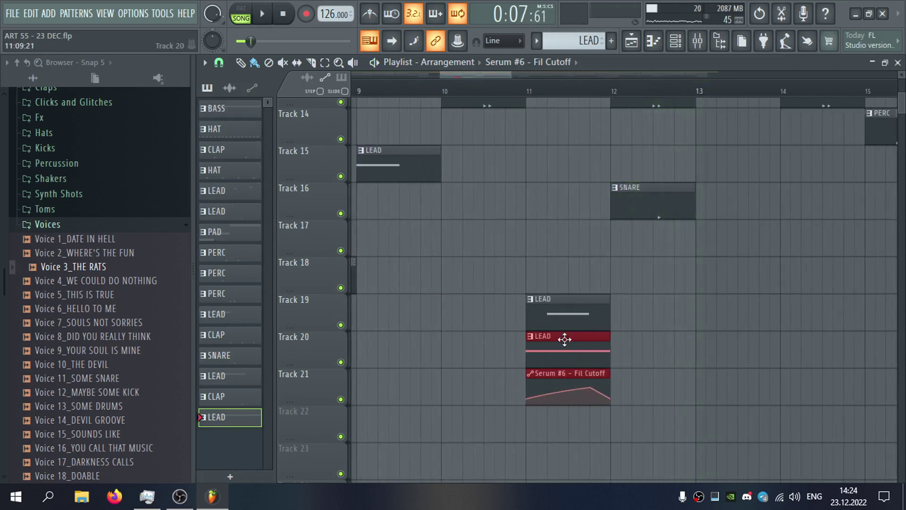
pyautogui.press('space')
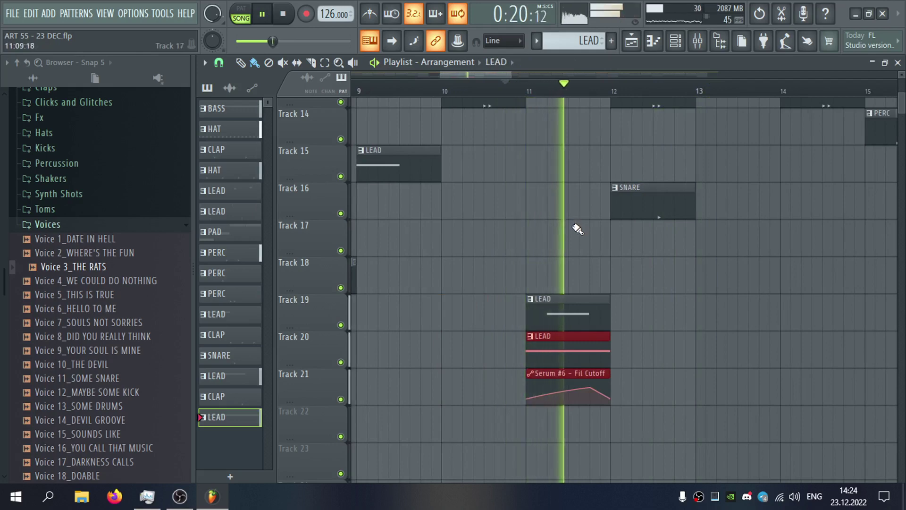
pyautogui.scroll(-1, 611, 352)
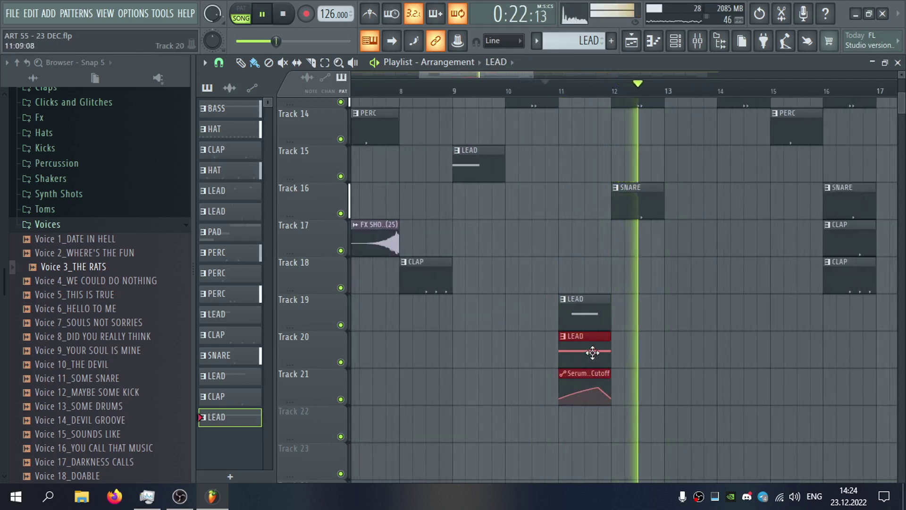
pyautogui.moveTo(585, 355); pyautogui.dragTo(639, 355)
pyautogui.press('space')
pyautogui.press('space')
# Raise the cutoff automation's peak to 100%, lower its start and end points, and curve the rise while listening.
pyautogui.click(656, 387)
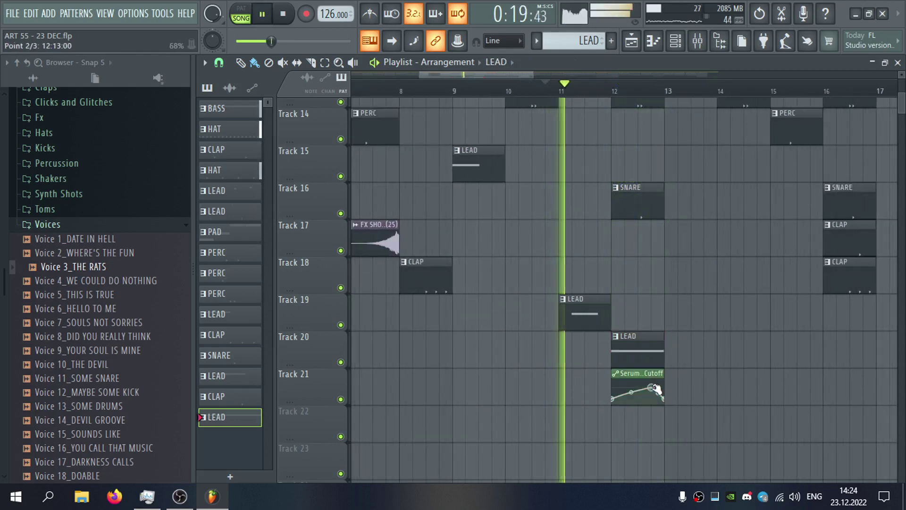
pyautogui.moveTo(612, 399)
pyautogui.mouseDown()
pyautogui.moveTo(613, 417)
pyautogui.moveTo(652, 380)
pyautogui.mouseUp()
pyautogui.press('space')
pyautogui.press('space')
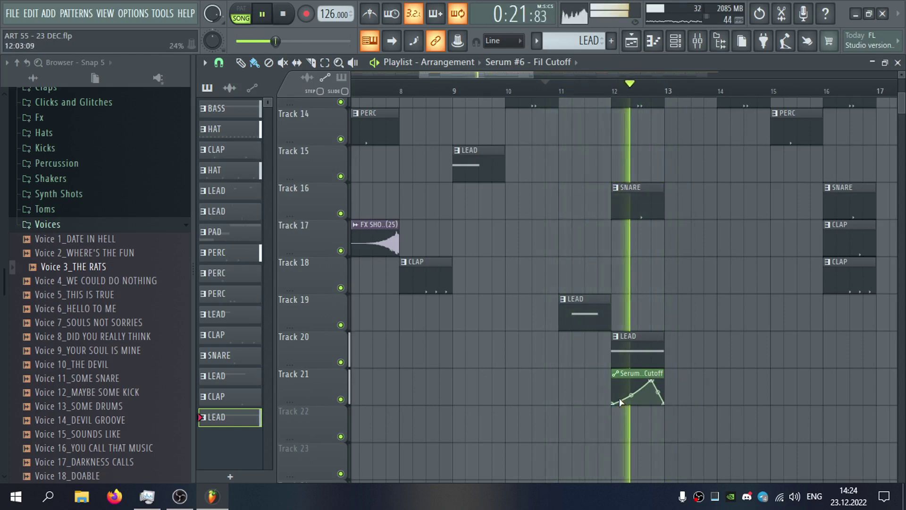
# Shorten the G#4 note of the bar 12 LEAD clip to cover only the second half of its bar.
pyautogui.scroll(-5, 634, 393)
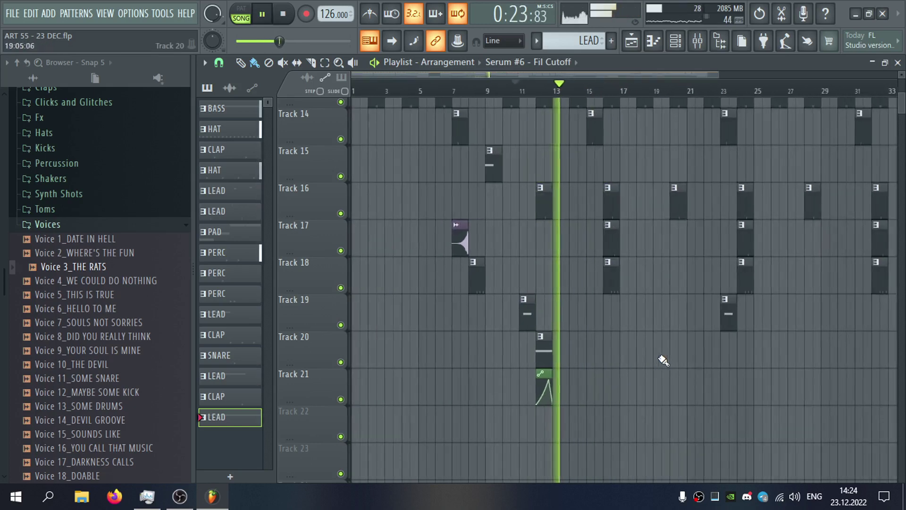
pyautogui.moveTo(660, 357); pyautogui.dragTo(492, 407)
pyautogui.doubleClick(540, 363)
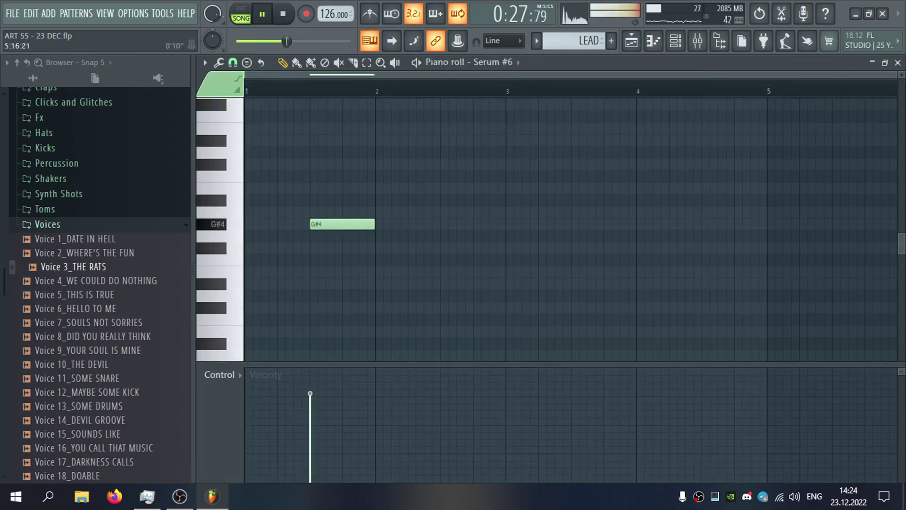
pyautogui.click(898, 62)
# Reshape the cutoff automation to rise continuously to the end of bar 12, and play it from just before the clip.
pyautogui.scroll(6, 537, 358)
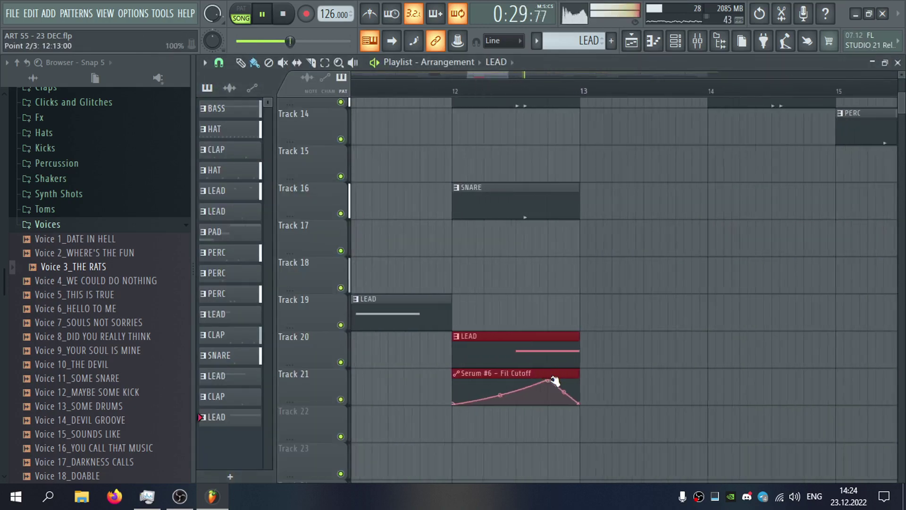
pyautogui.click(572, 377)
pyautogui.click(415, 90)
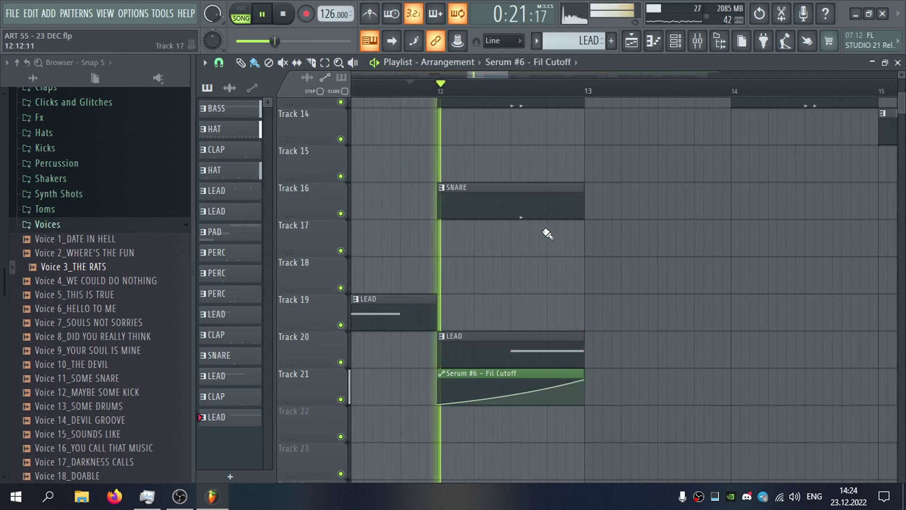
# Play the arrangement past bar 12 and unmute Track 11 with the PAD clips.
pyautogui.scroll(-7, 587, 262)
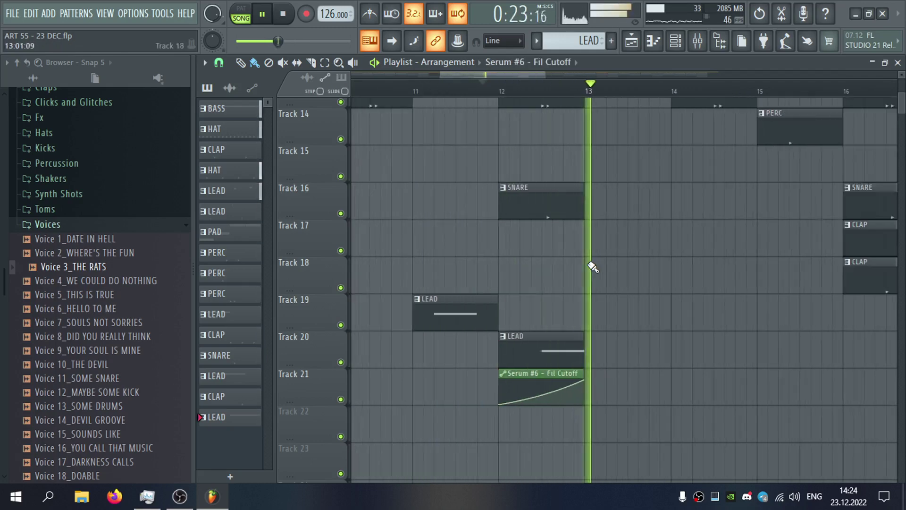
pyautogui.click(703, 360)
pyautogui.scroll(10, 738, 347)
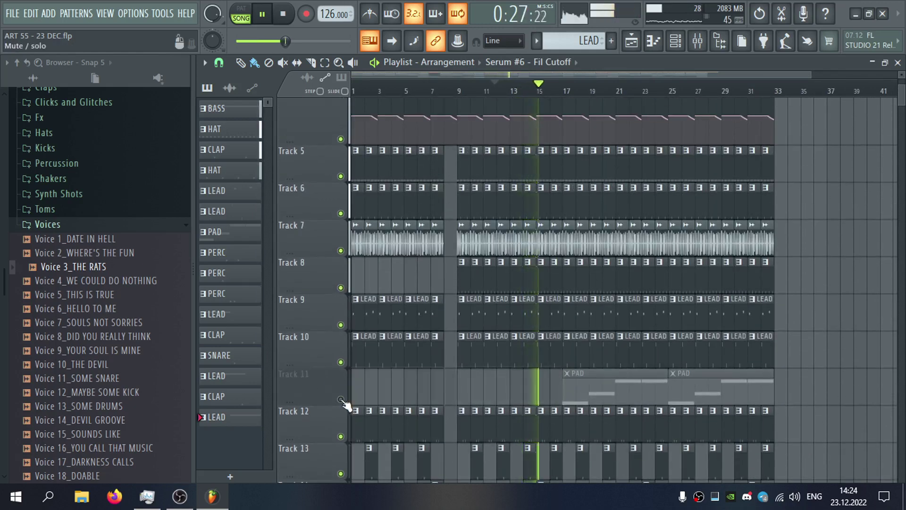
pyautogui.scroll(-10, 448, 368)
pyautogui.scroll(4, 540, 382)
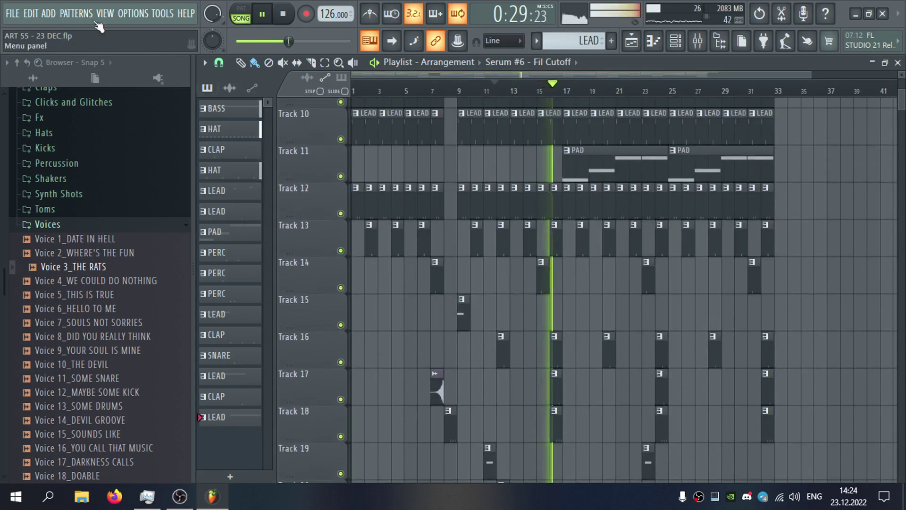
pyautogui.click(15, 18)
# Copy the bar 12 LEAD clip and its Serum cutoff automation to bars 22 and 30 on Tracks 20 and 21.
pyautogui.scroll(-5, 463, 302)
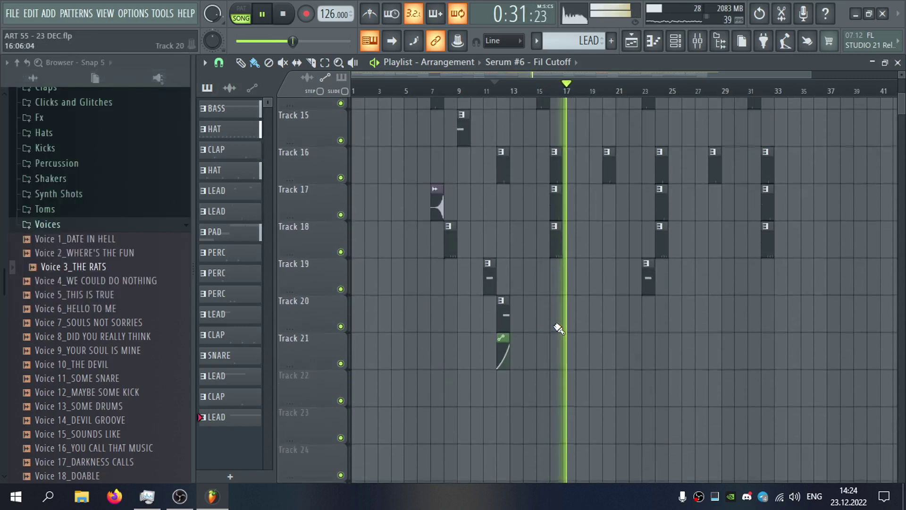
pyautogui.moveTo(558, 328); pyautogui.dragTo(485, 372)
pyautogui.moveTo(502, 309); pyautogui.dragTo(751, 336)
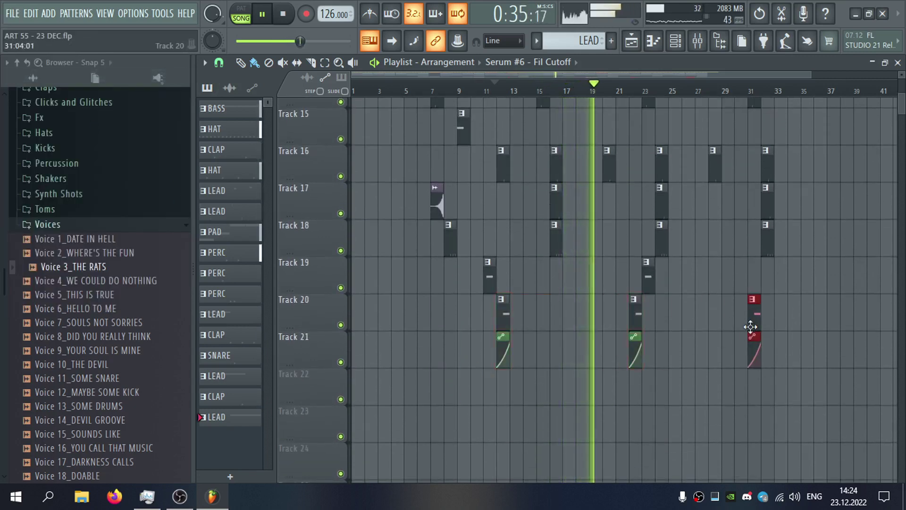
pyautogui.moveTo(752, 304); pyautogui.dragTo(739, 316)
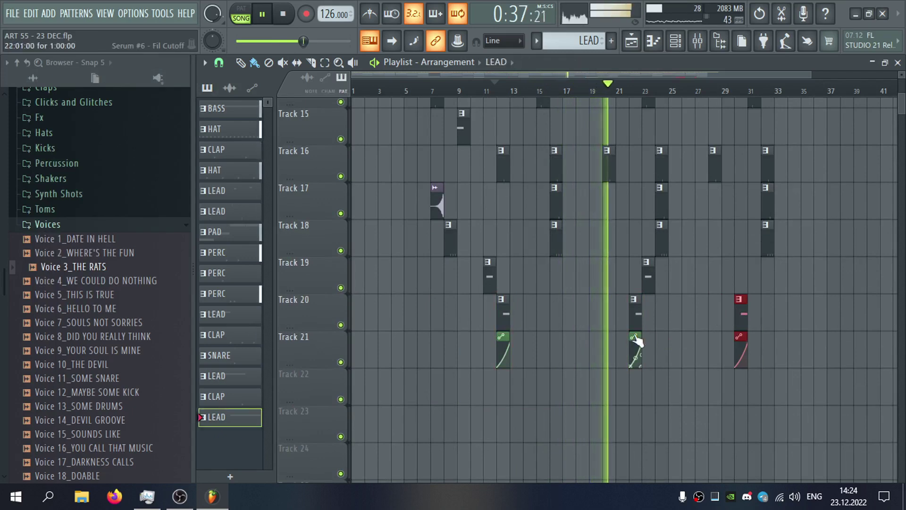
pyautogui.scroll(2, 604, 309)
pyautogui.scroll(-2, 580, 316)
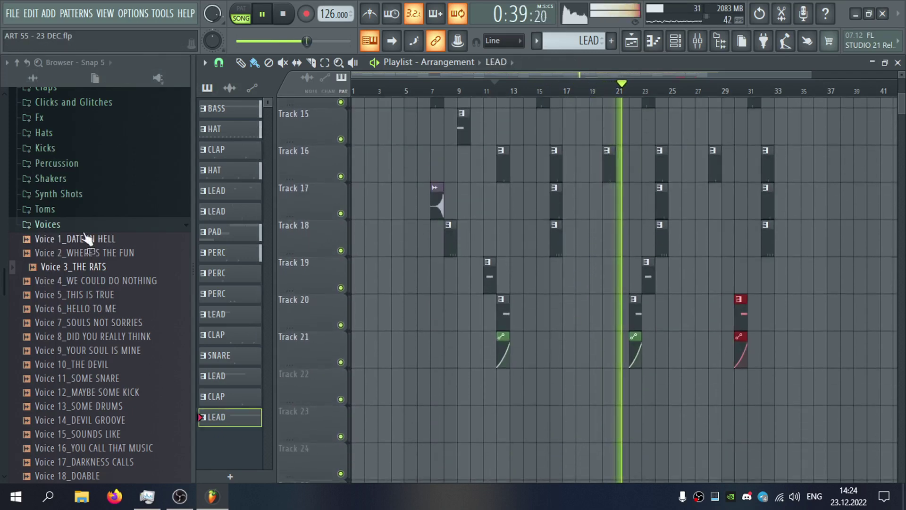
# Close the Voices sample folder and open the Shakers folder of Minimal-Techno Drum Kit One-Shot v.2.
pyautogui.click(104, 229)
pyautogui.scroll(4, 113, 250)
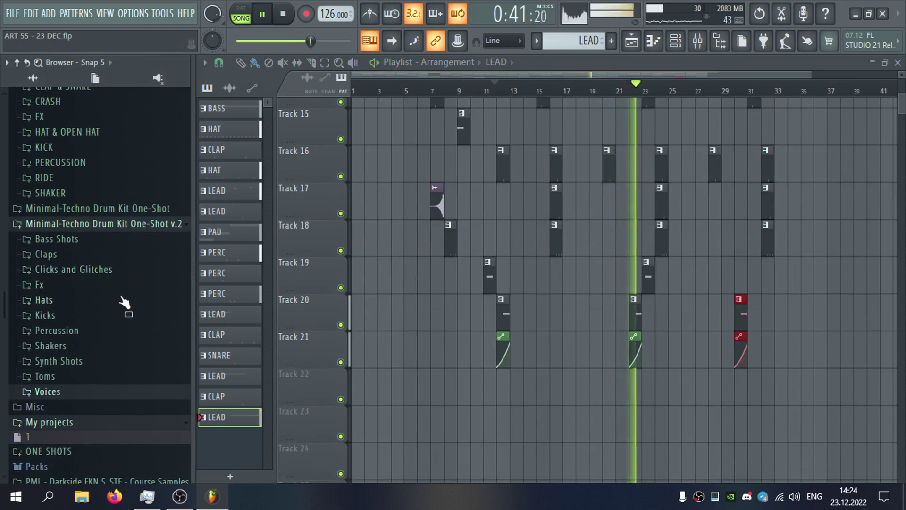
pyautogui.scroll(2, 655, 273)
pyautogui.scroll(5, 655, 273)
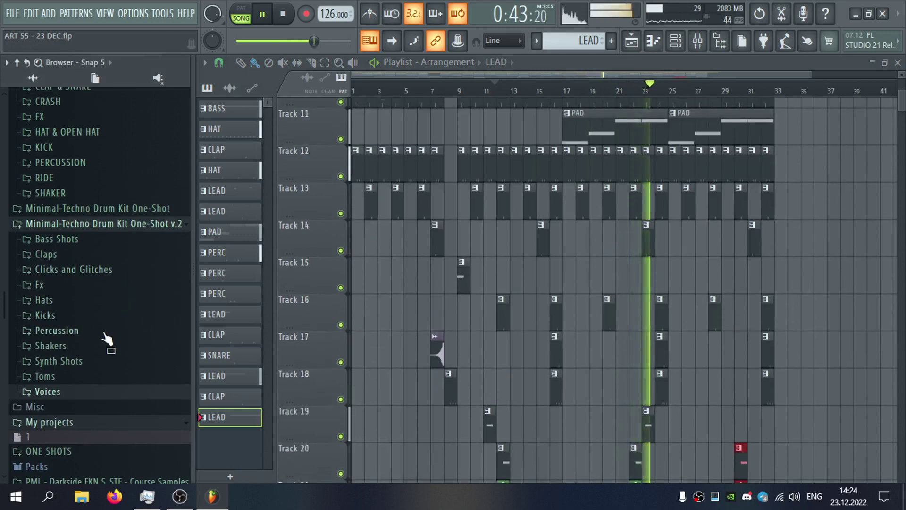
pyautogui.click(100, 348)
pyautogui.click(115, 360)
# Audition several shaker samples over the playing loop, including Shaker 10, Shaker 5 and Shaker 12, and close the Shakers folder.
pyautogui.click(114, 233)
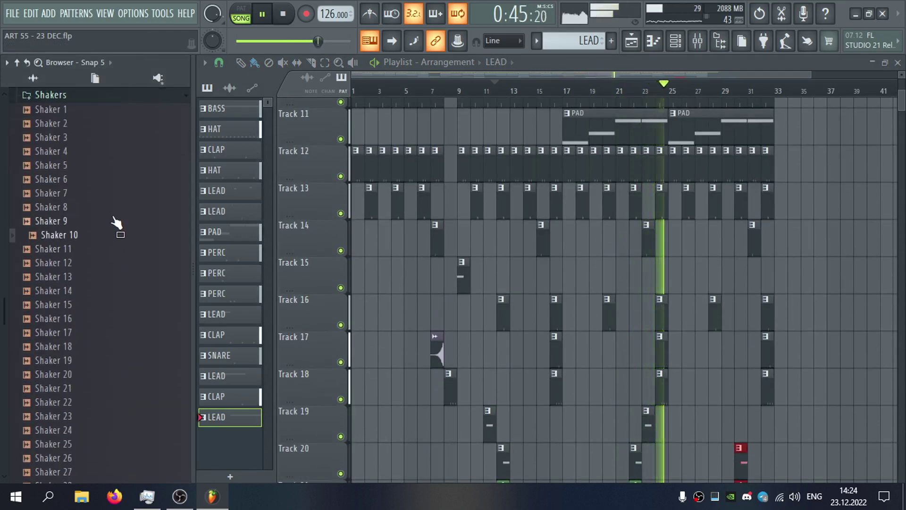
pyautogui.click(114, 208)
pyautogui.click(118, 194)
pyautogui.click(118, 166)
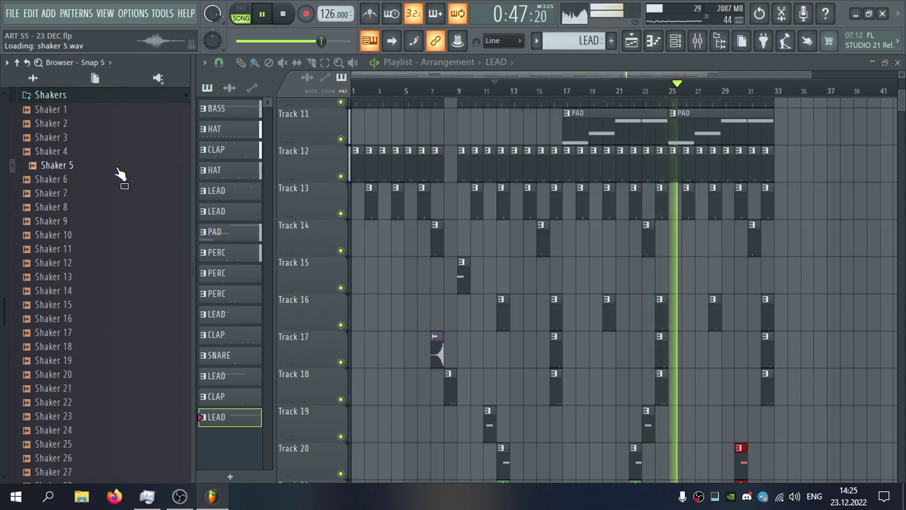
pyautogui.click(111, 125)
pyautogui.click(111, 136)
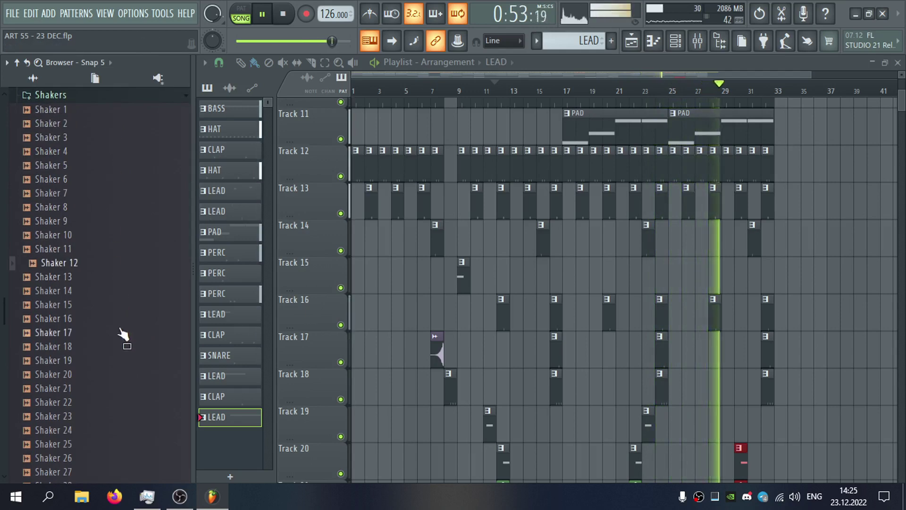
pyautogui.scroll(6, 123, 330)
pyautogui.click(88, 344)
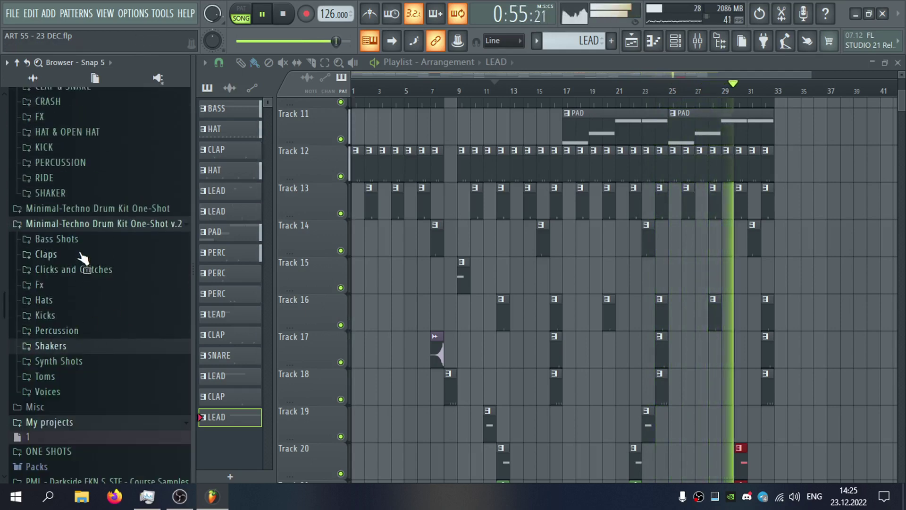
# Audition noise samples from the Fx folder, including Noise FX 16, 10, 5, 30, 20, 17 and 15, and close the folder.
pyautogui.click(91, 290)
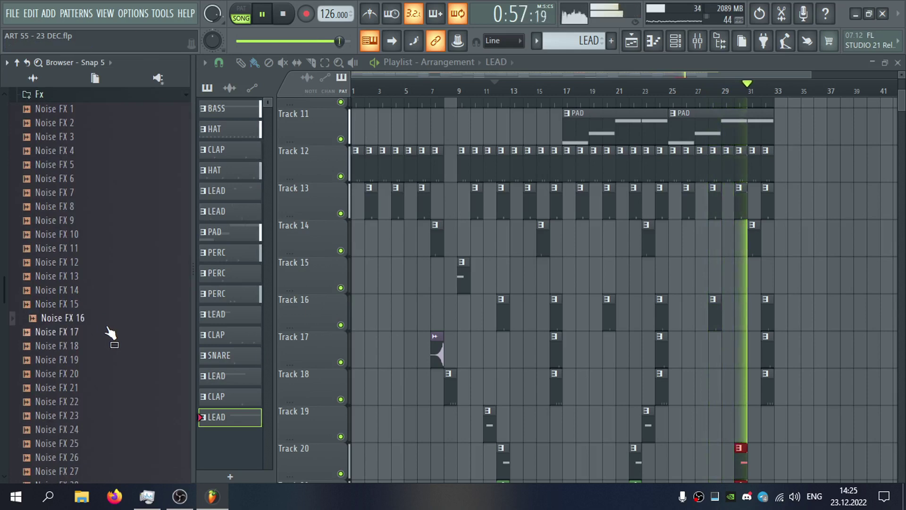
pyautogui.scroll(-2, 333, 293)
pyautogui.click(84, 235)
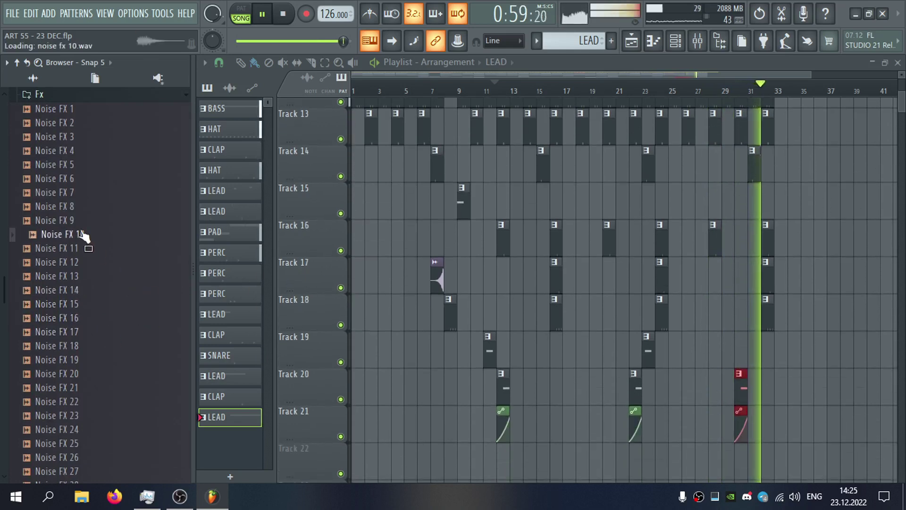
pyautogui.click(106, 194)
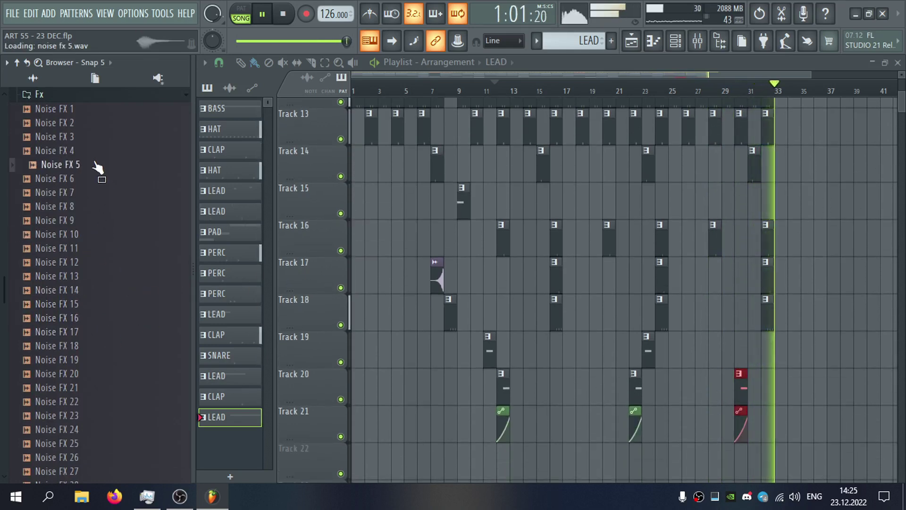
pyautogui.scroll(-4, 113, 236)
pyautogui.click(124, 276)
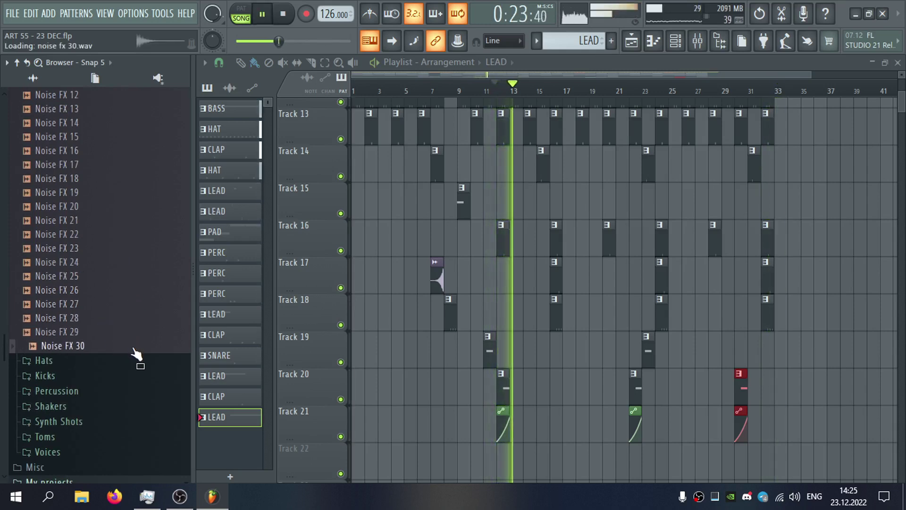
pyautogui.click(128, 215)
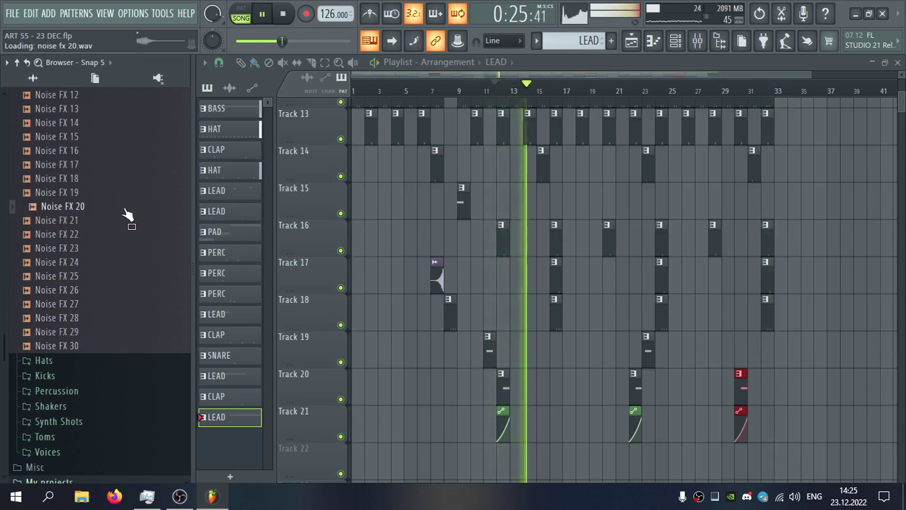
pyautogui.click(123, 168)
pyautogui.scroll(2, 124, 184)
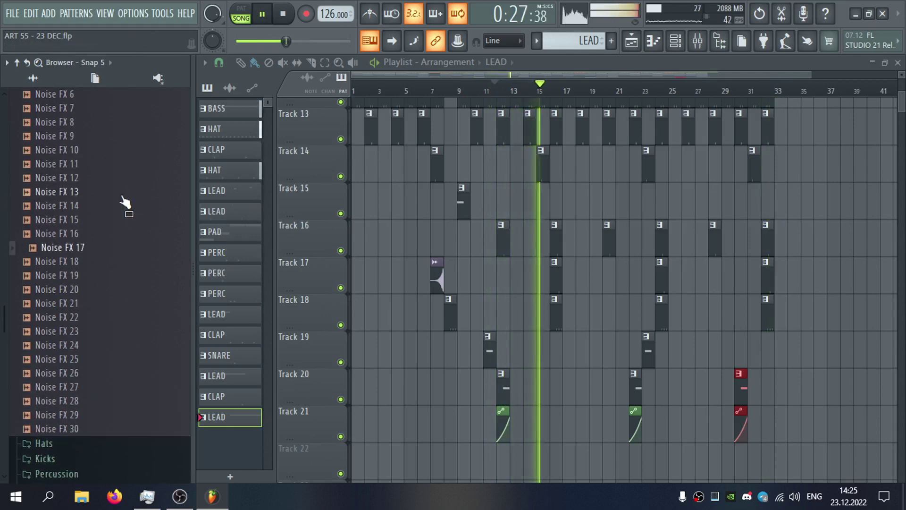
pyautogui.click(123, 221)
pyautogui.scroll(2, 126, 231)
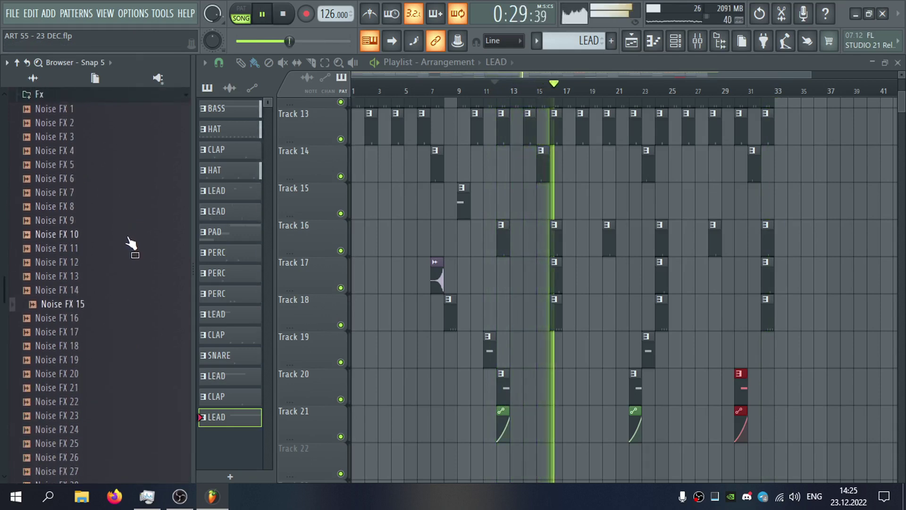
pyautogui.scroll(4, 113, 283)
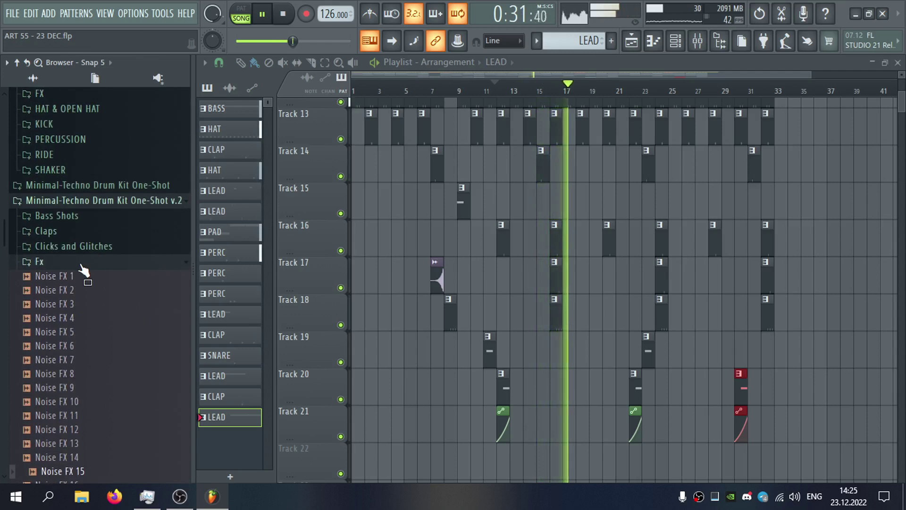
pyautogui.click(81, 265)
# Open the Percussion folder and audition its samples from Percussion 16 back towards Percussion 4, ending on Percussion 5.
pyautogui.click(75, 307)
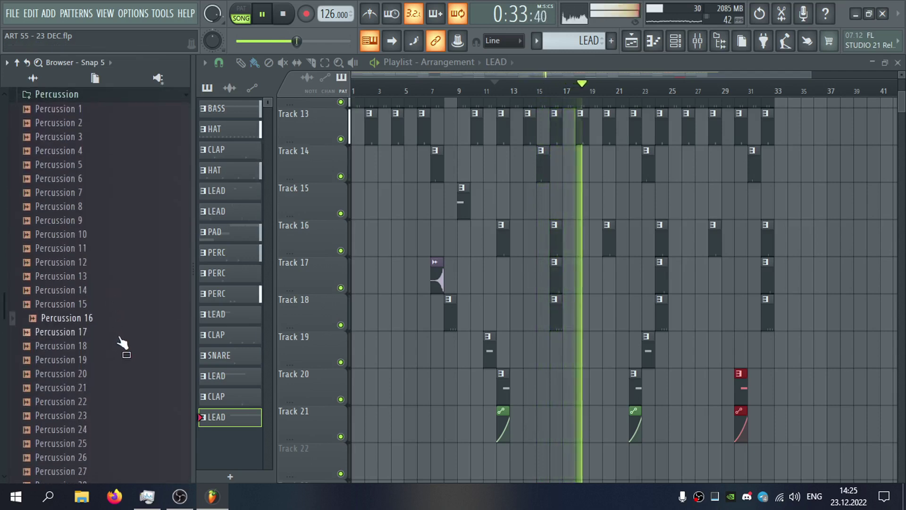
pyautogui.click(125, 264)
pyautogui.press('Up')
pyautogui.press('Up')
pyautogui.press('Up')
pyautogui.press('Up')
pyautogui.press('Up')
pyautogui.press('Up')
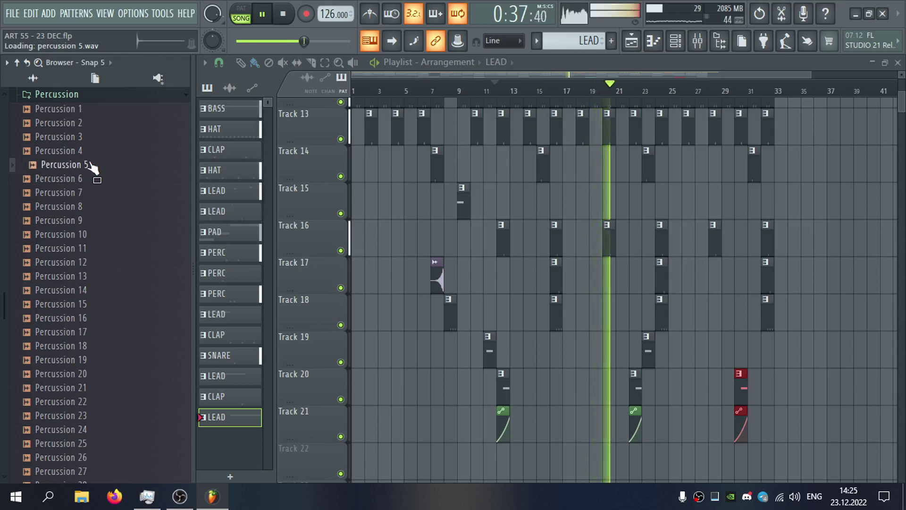
pyautogui.press('Up')
pyautogui.press('Down')
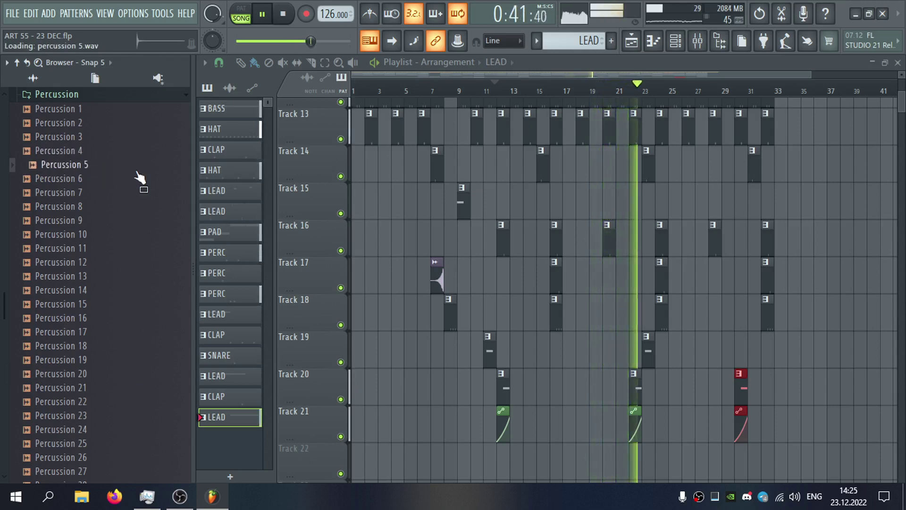
# Open the synth interface of the Serum #2 LEAD channel and move its window up for a fuller view.
pyautogui.scroll(8, 620, 369)
pyautogui.doubleClick(596, 305)
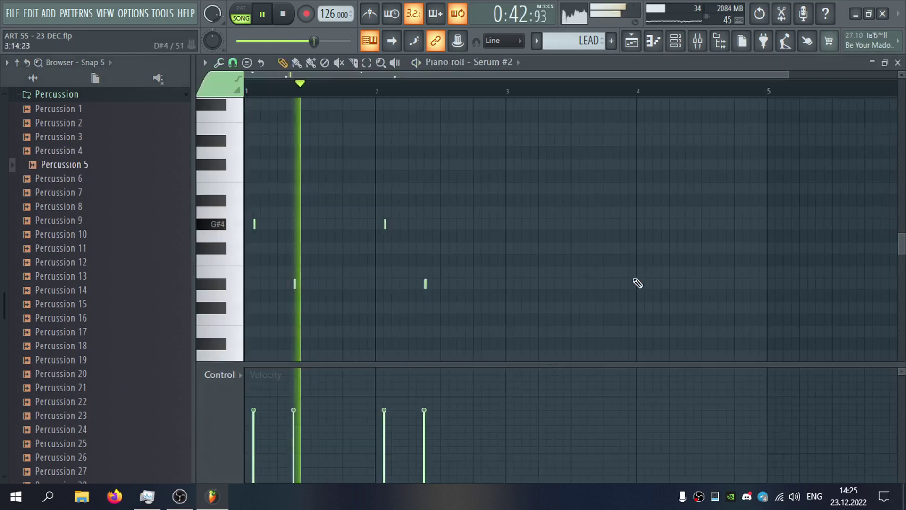
pyautogui.click(897, 64)
pyautogui.click(427, 270)
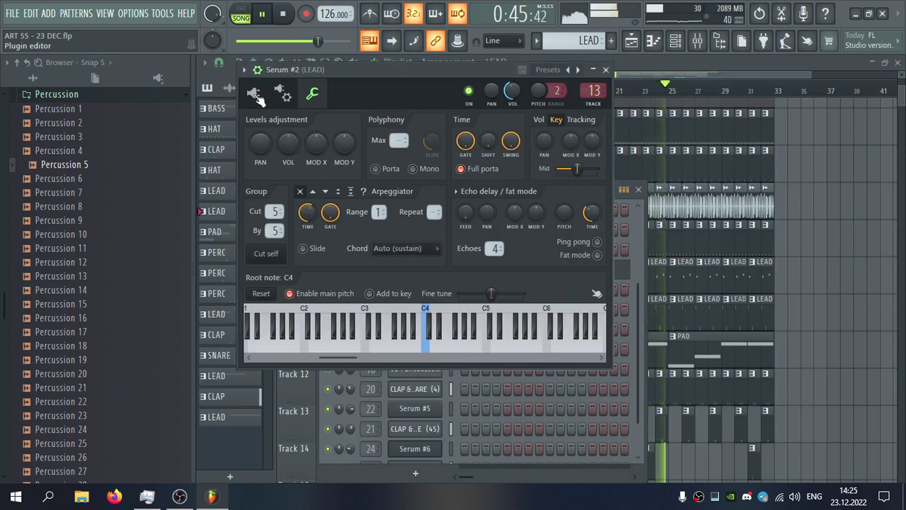
pyautogui.click(255, 94)
pyautogui.moveTo(505, 69); pyautogui.dragTo(484, 43)
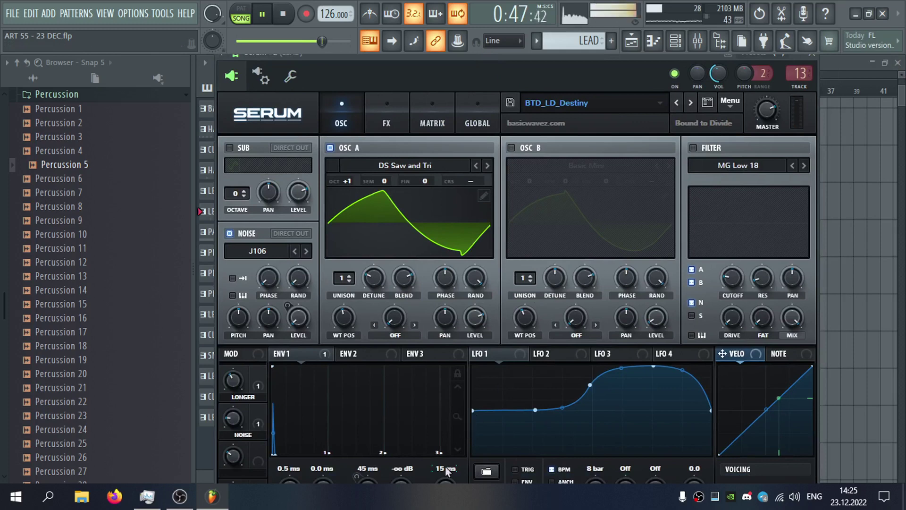
# Scale the Serum interface to 90%, set its master volume to 60%, and check the ENV 1 and ENV 2 envelopes.
pyautogui.click(277, 129)
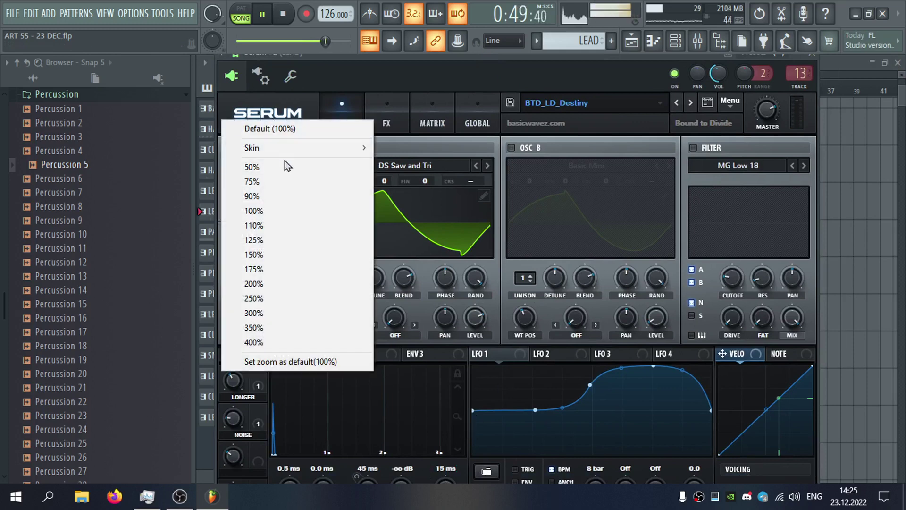
pyautogui.click(285, 194)
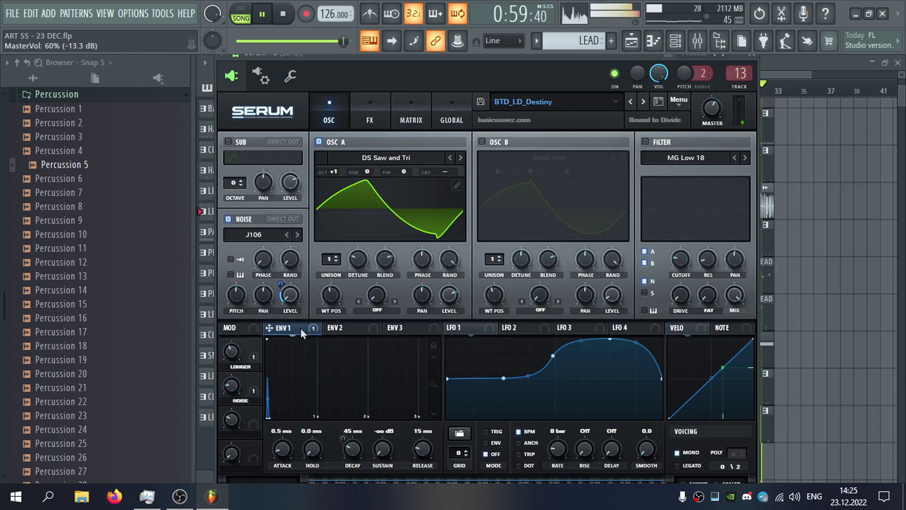
pyautogui.click(349, 329)
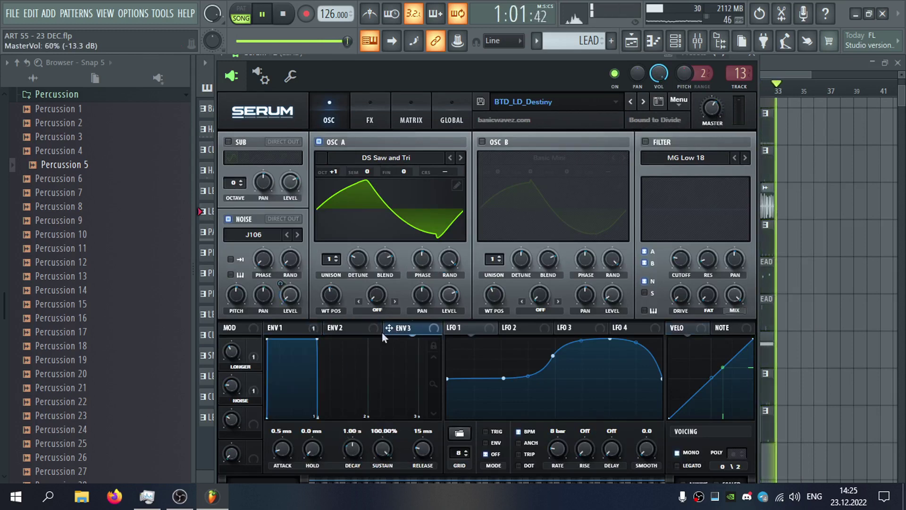
pyautogui.click(303, 328)
pyautogui.press('space')
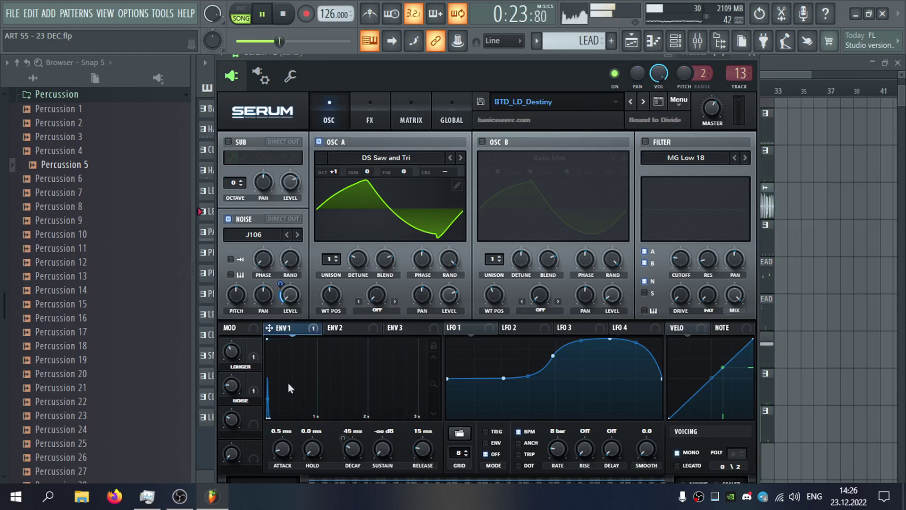
# Set the Serum lead's NOISE macro to 33%, adjust its reverb mix, and set the reverb decay to 6.1 s.
pyautogui.moveTo(233, 353)
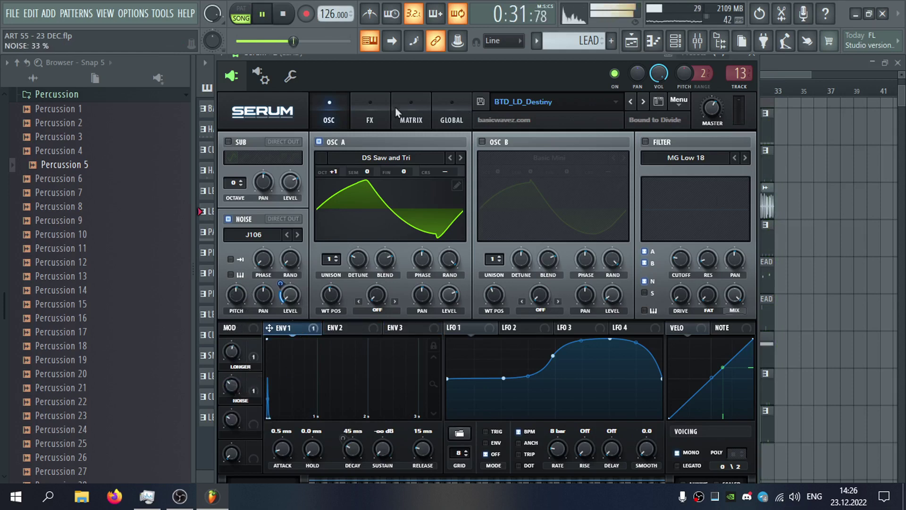
pyautogui.click(383, 113)
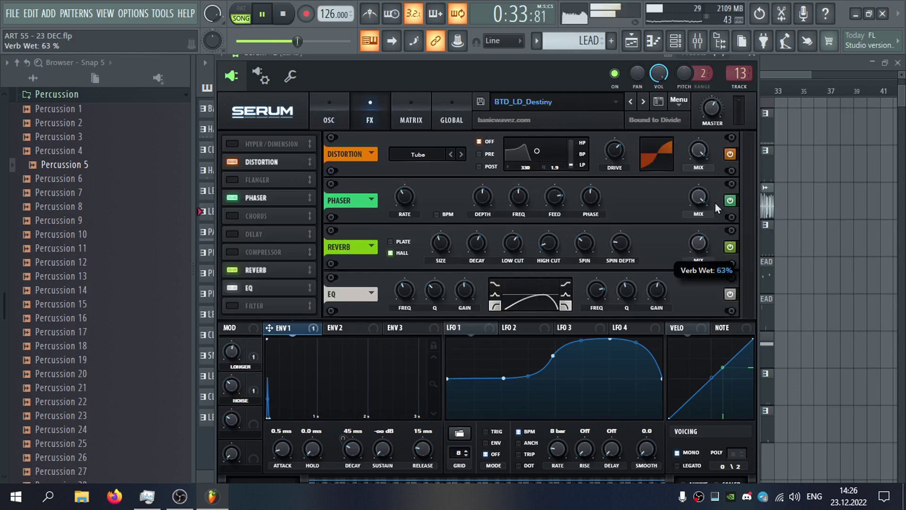
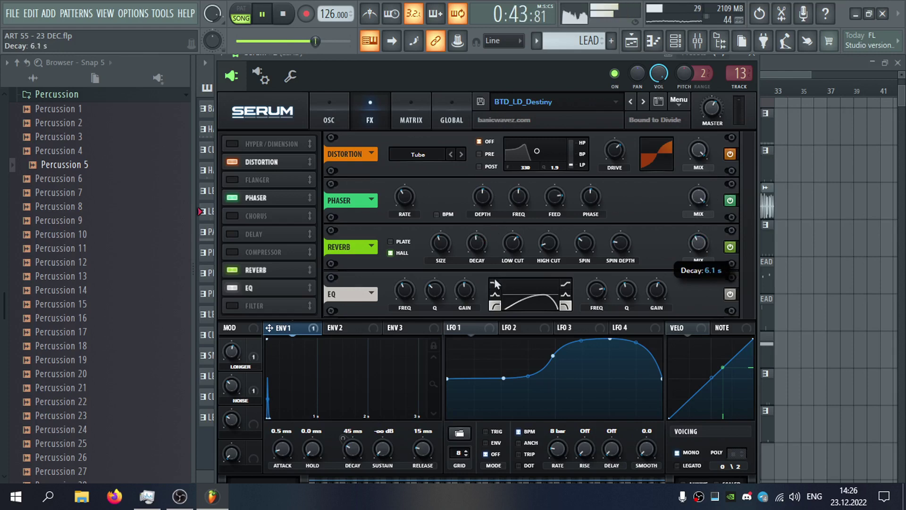
pyautogui.click(274, 115)
pyautogui.click(344, 124)
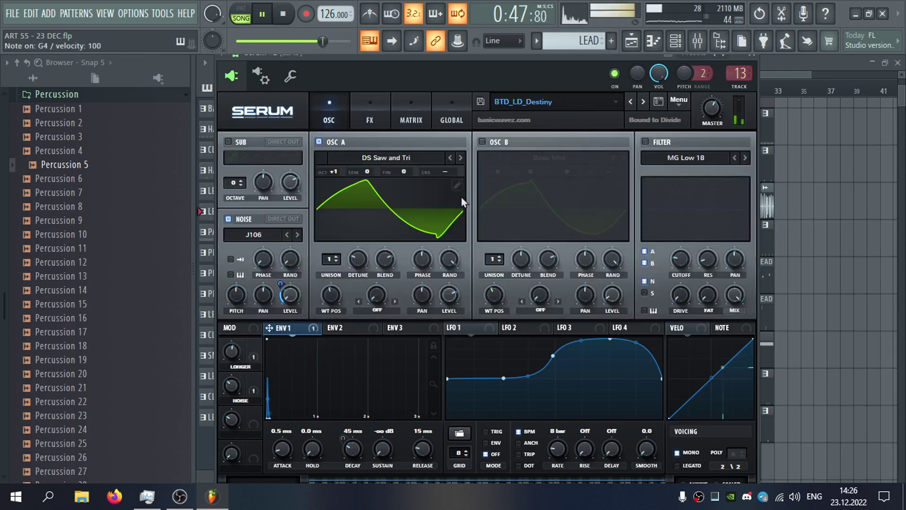
# Open the LEAD pattern on Track 9 and delete its later notes, leaving only the first G#4 note.
pyautogui.click(793, 75)
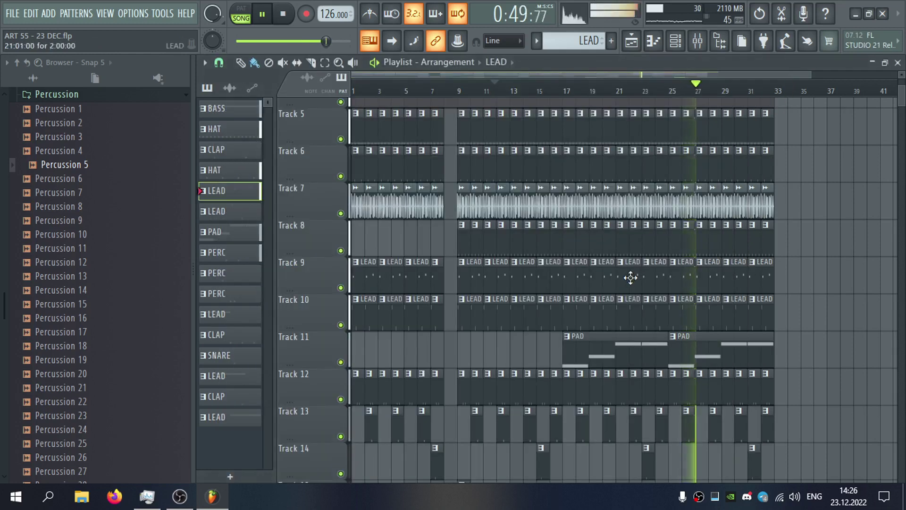
pyautogui.doubleClick(631, 277)
pyautogui.moveTo(441, 74); pyautogui.dragTo(332, 77)
pyautogui.rightClick(461, 212)
pyautogui.rightClick(397, 224)
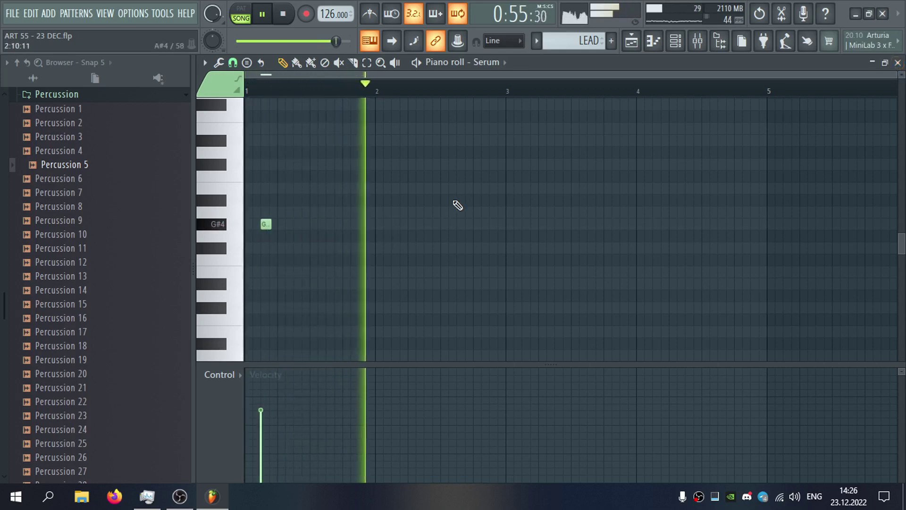
# Try a second, shortened G#4 note in bar 2 of the Track 9 LEAD pattern, remove it and return to the playlist.
pyautogui.click(458, 223)
pyautogui.moveTo(521, 223); pyautogui.dragTo(462, 225)
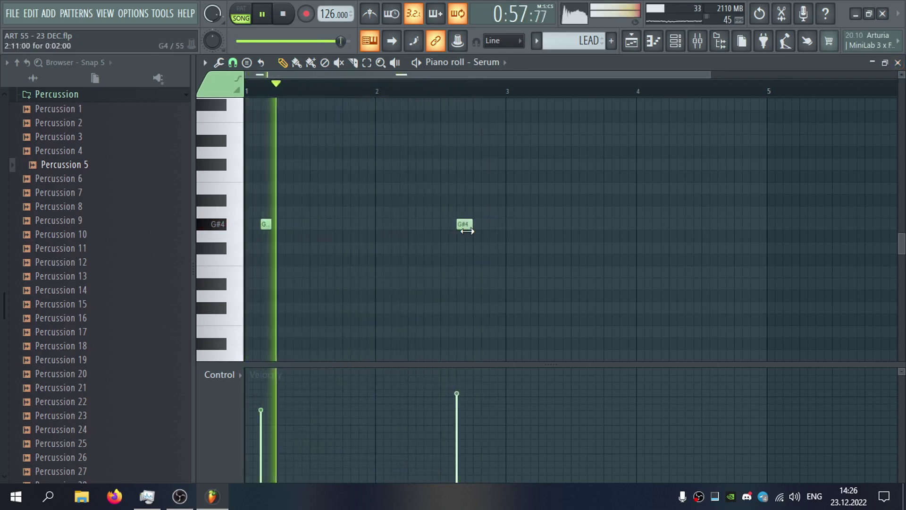
pyautogui.rightClick(461, 224)
pyautogui.click(898, 63)
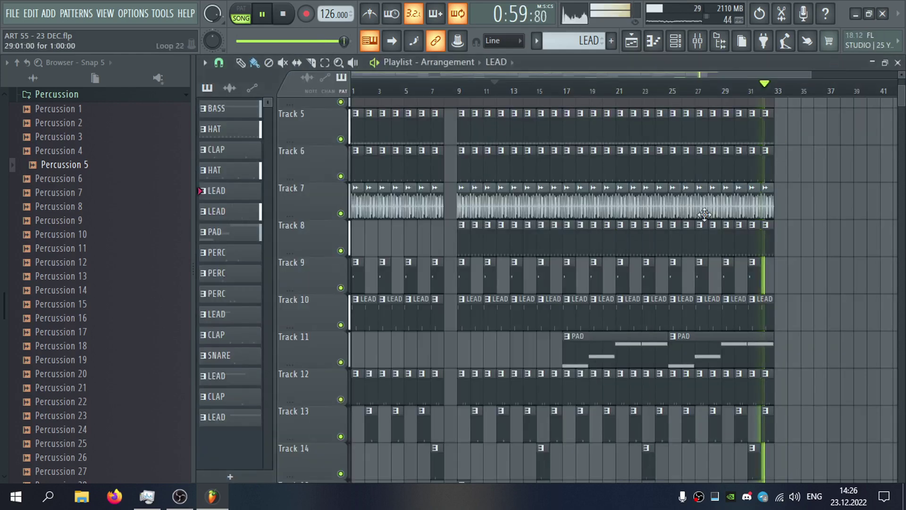
# Open the Serum #2 LEAD pattern on Track 10 and delete all its existing notes.
pyautogui.scroll(-3, 571, 245)
pyautogui.doubleClick(561, 210)
pyautogui.scroll(-2, 558, 209)
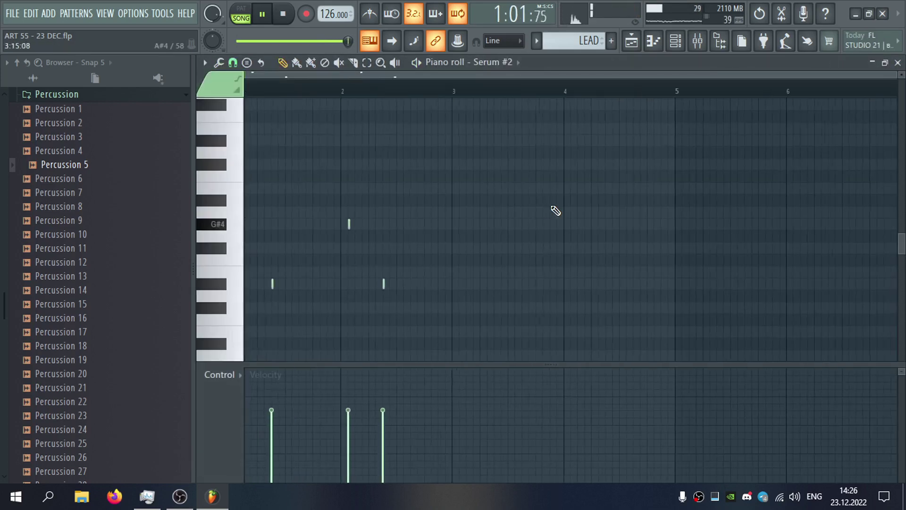
pyautogui.press('space')
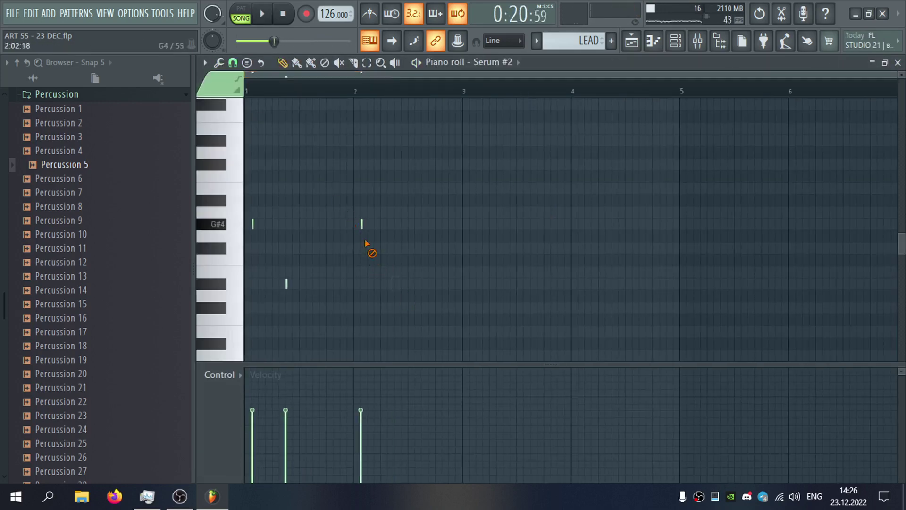
pyautogui.rightClick(286, 284)
pyautogui.press('space')
pyautogui.scroll(3, 237, 220)
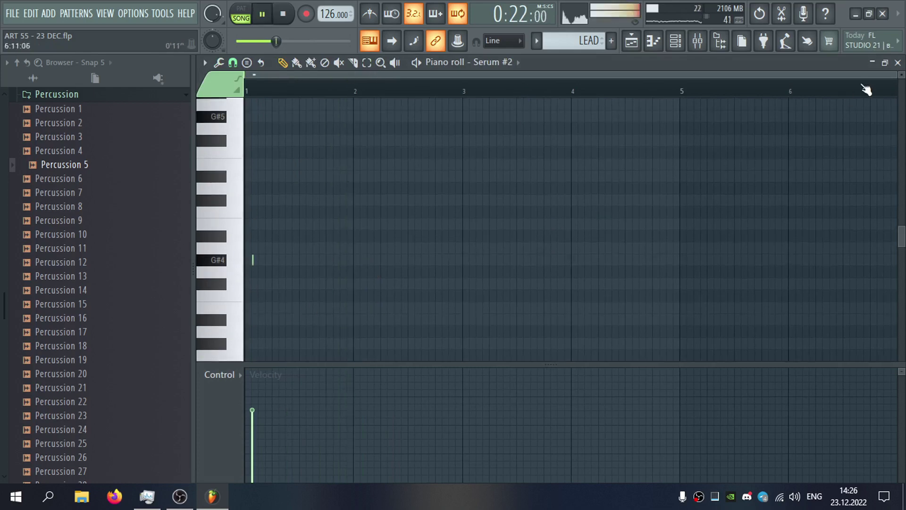
pyautogui.moveTo(893, 75); pyautogui.dragTo(527, 75)
pyautogui.scroll(-2, 265, 198)
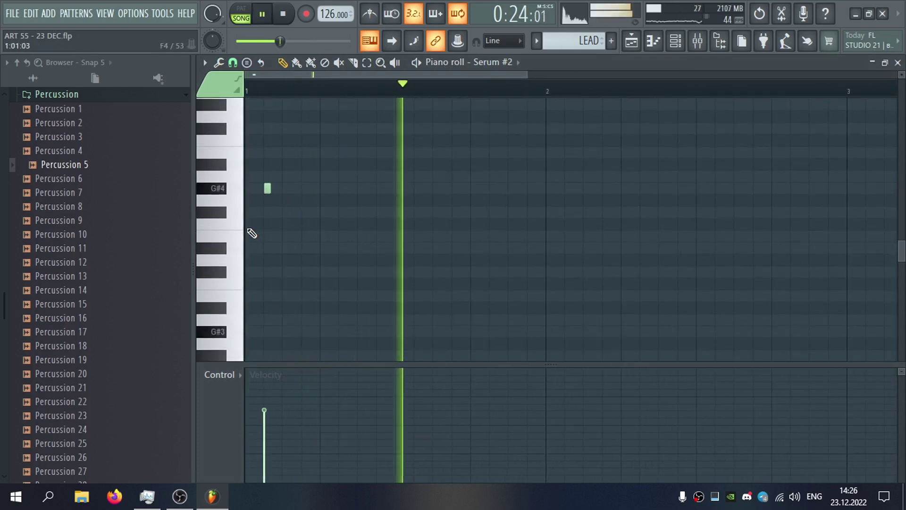
pyautogui.moveTo(216, 318); pyautogui.dragTo(225, 302)
pyautogui.rightClick(267, 189)
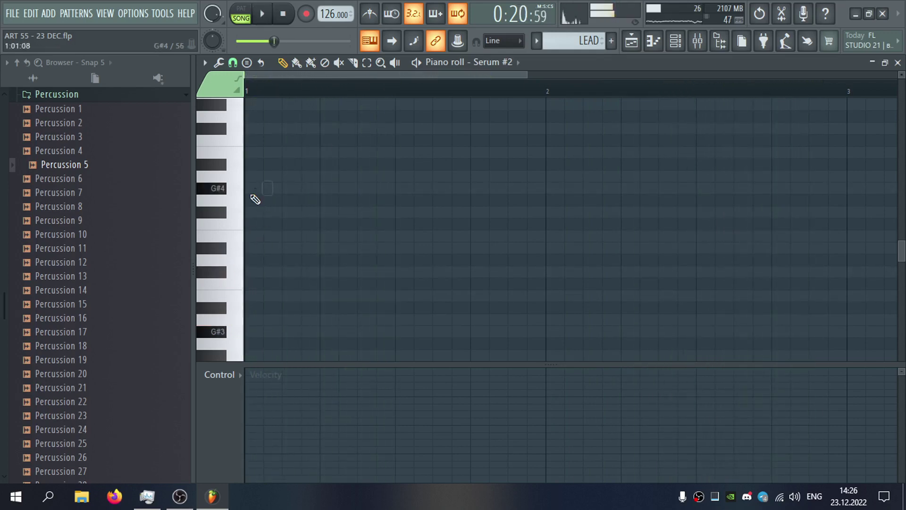
# Enter one-step G#3 and B3 notes in bar 1 of the Serum #2 pattern, at steps 3 and 7.
pyautogui.click(270, 331)
pyautogui.moveTo(317, 333); pyautogui.dragTo(302, 332)
pyautogui.scroll(-3, 302, 312)
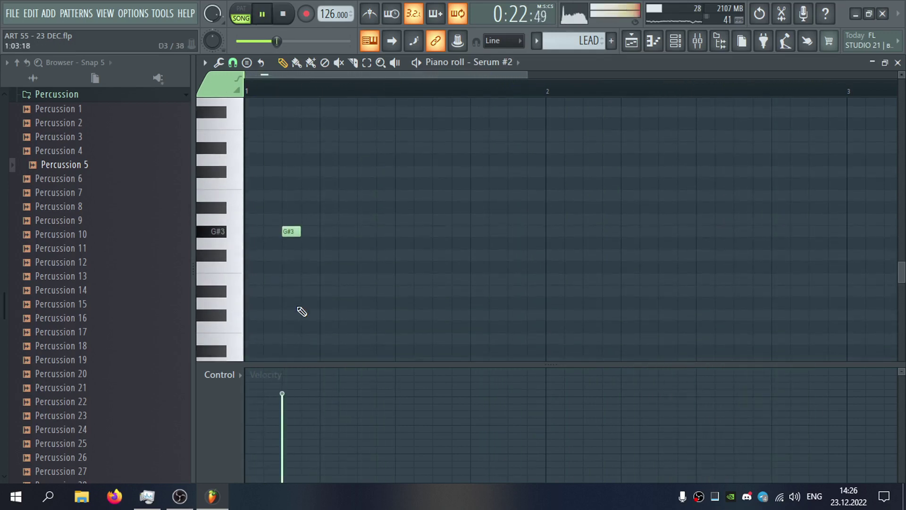
pyautogui.scroll(2, 312, 283)
pyautogui.click(362, 250)
pyautogui.rightClick(372, 249)
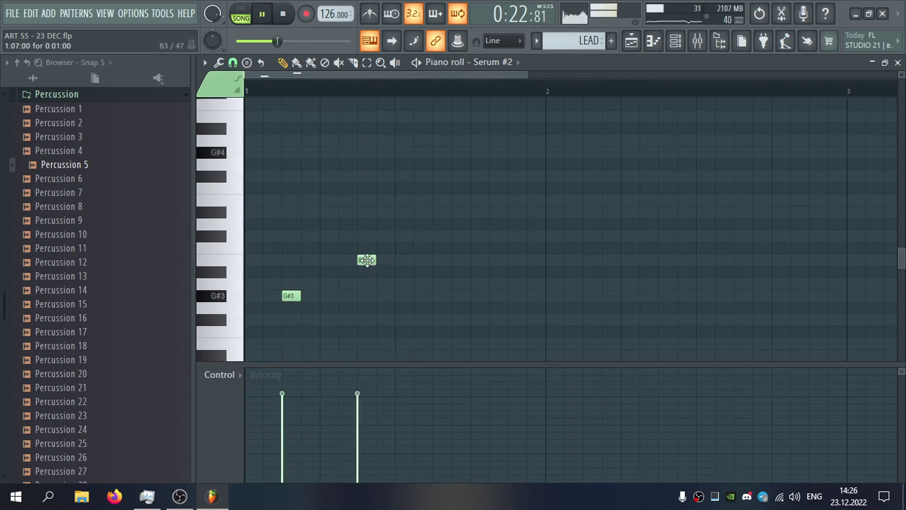
# Add a D#4 note late in bar 1 and an E4 note early in bar 2, trying one more note after them.
pyautogui.click(514, 212)
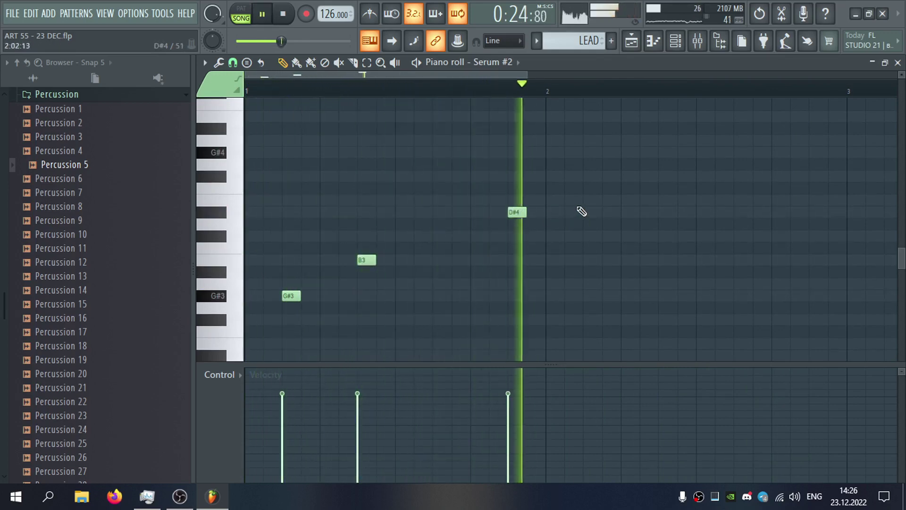
pyautogui.click(589, 200)
pyautogui.scroll(-1, 659, 215)
pyautogui.click(645, 225)
pyautogui.rightClick(643, 227)
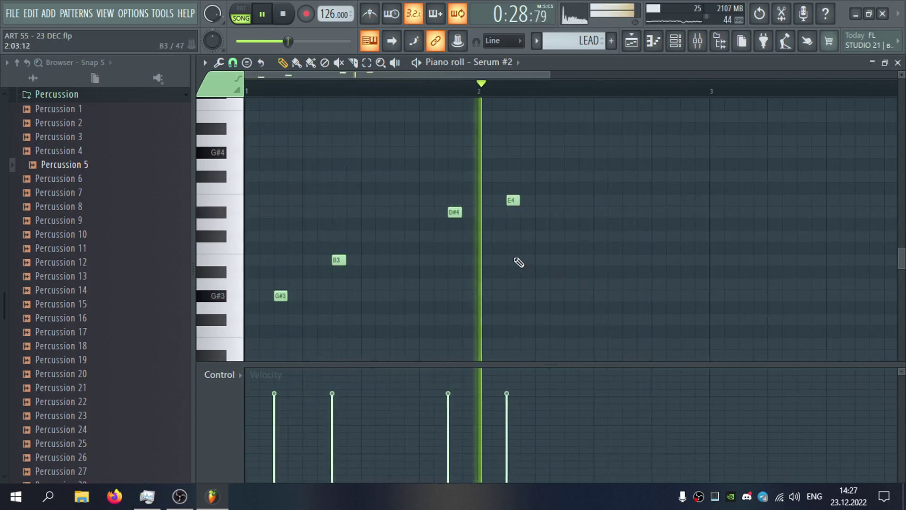
# Try the bar 2 note at B3, C#4, D4 and A3, testing an extra F#3 note after it.
pyautogui.moveTo(513, 200); pyautogui.dragTo(513, 259)
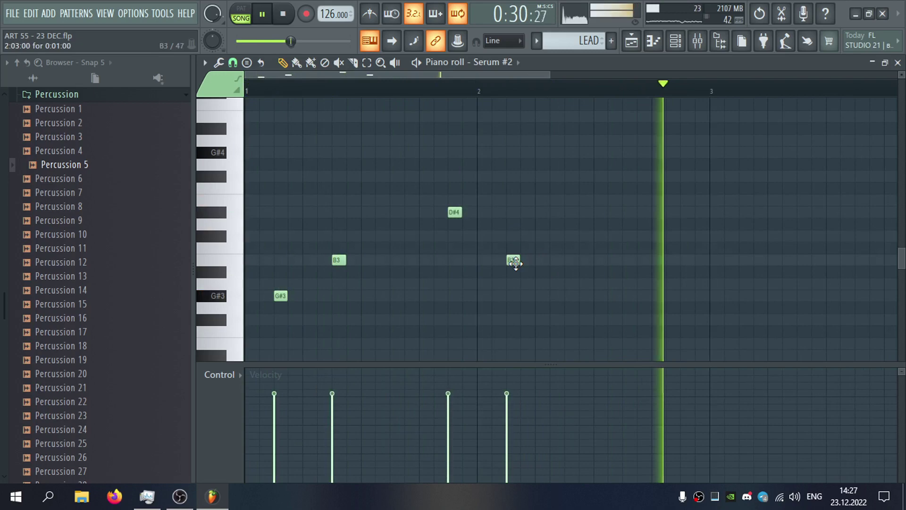
pyautogui.click(557, 319)
pyautogui.rightClick(558, 321)
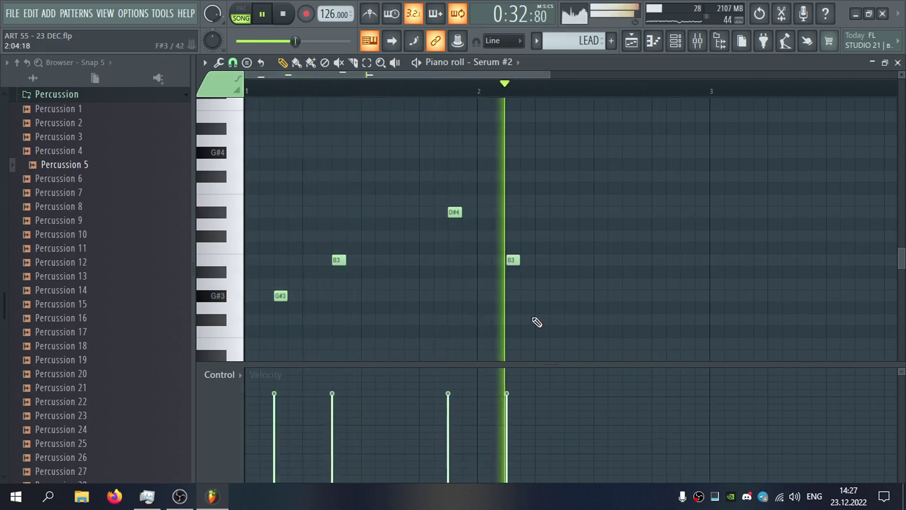
pyautogui.moveTo(512, 261); pyautogui.dragTo(514, 236)
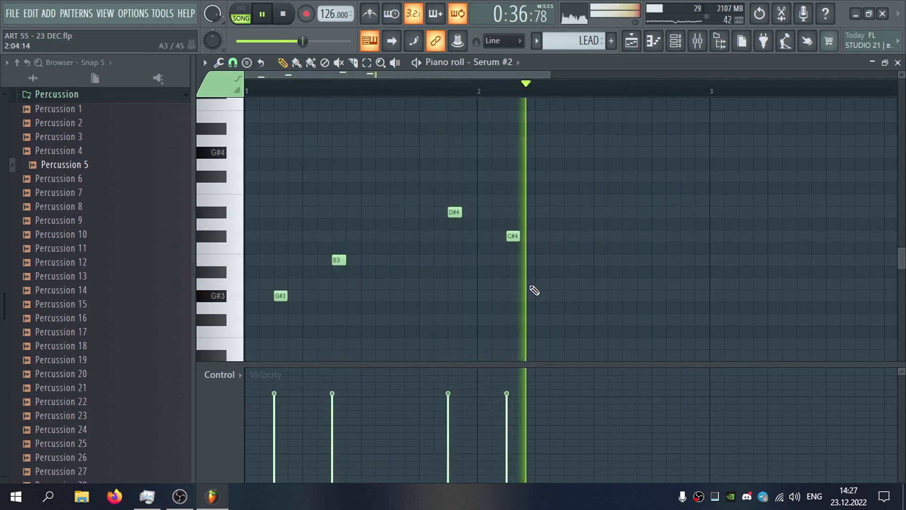
pyautogui.moveTo(511, 238); pyautogui.dragTo(512, 225)
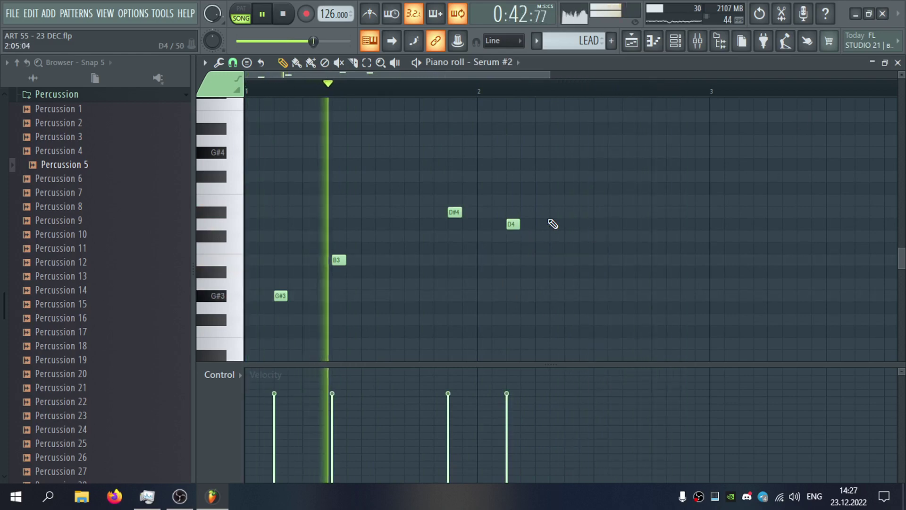
pyautogui.click(898, 63)
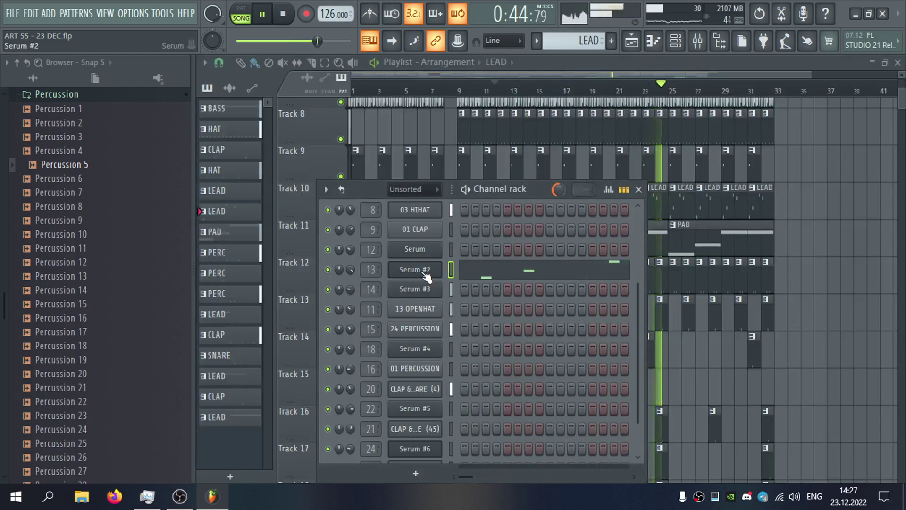
pyautogui.click(456, 270)
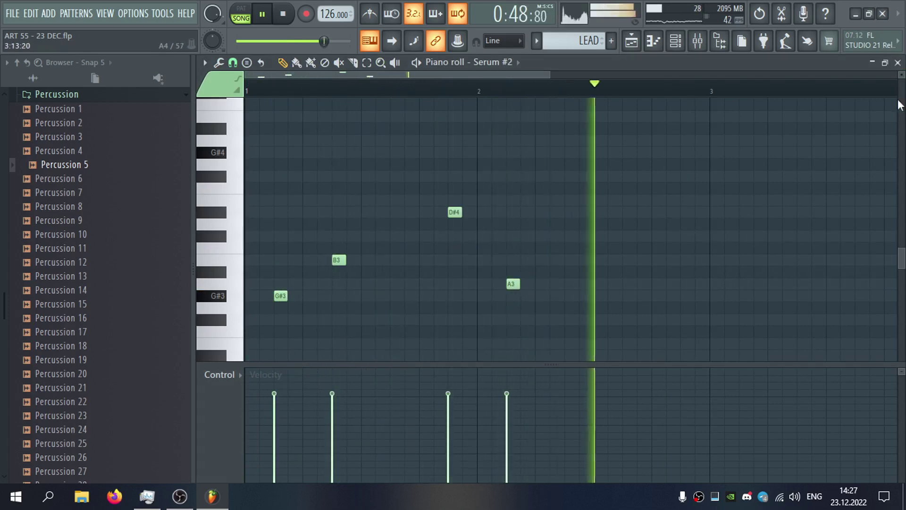
# Check the effects settings of the Serum #2 lead synth.
pyautogui.click(897, 62)
pyautogui.click(435, 270)
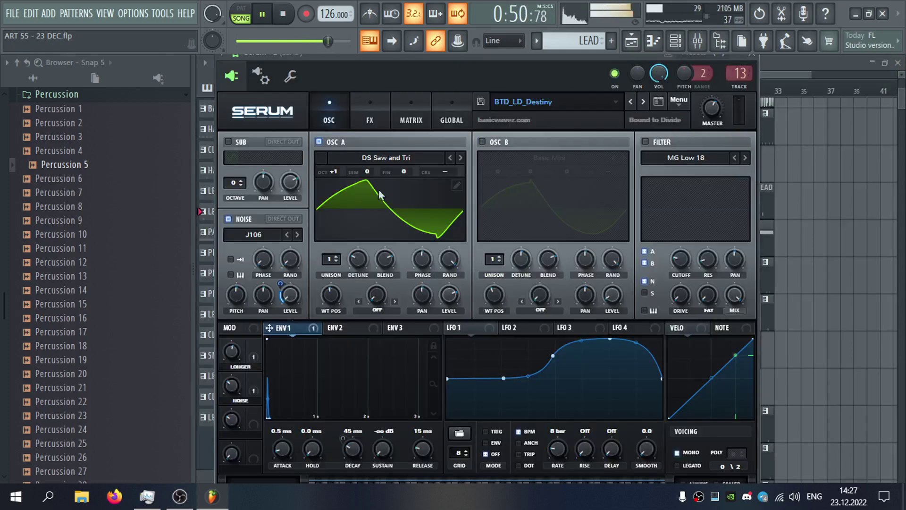
pyautogui.click(379, 115)
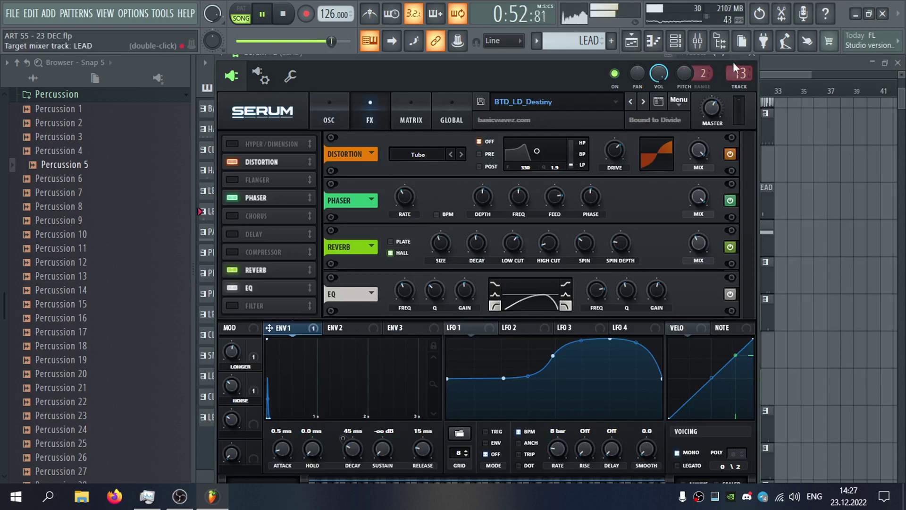
pyautogui.click(752, 56)
# Replace the bar 2 A3 note of the Serum #2 pattern with B3, after trying F#3 in its place.
pyautogui.click(588, 276)
pyautogui.rightClick(513, 285)
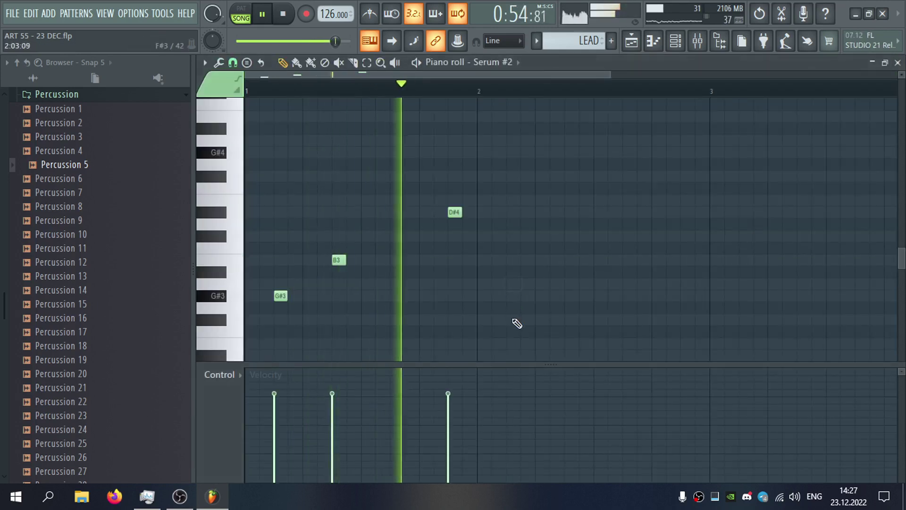
pyautogui.click(513, 320)
pyautogui.rightClick(513, 319)
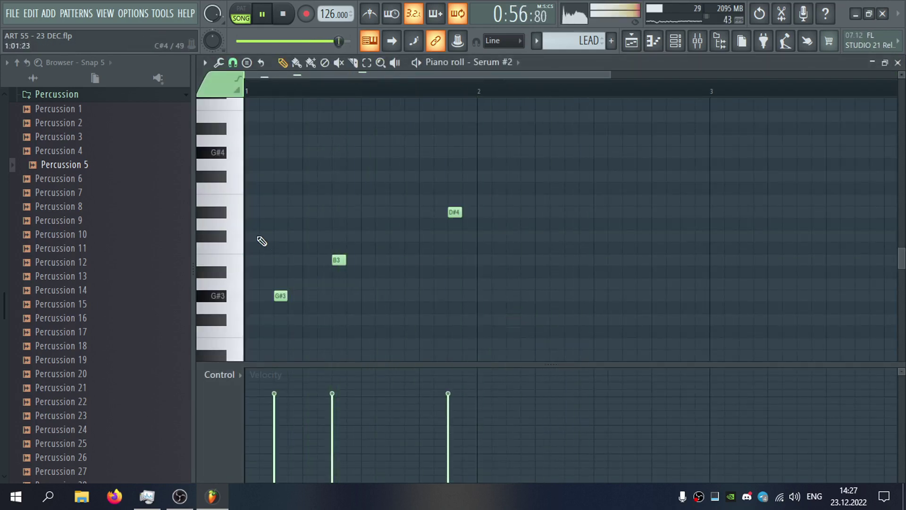
pyautogui.click(219, 275)
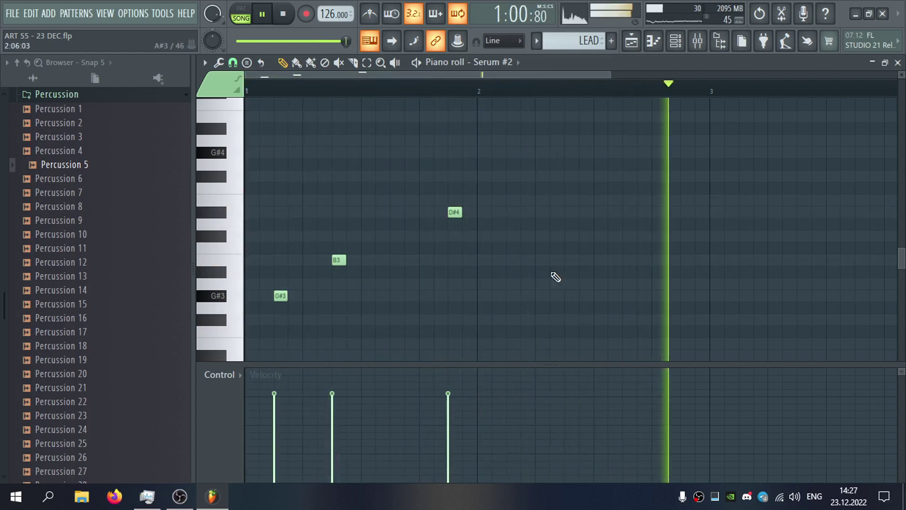
pyautogui.click(513, 259)
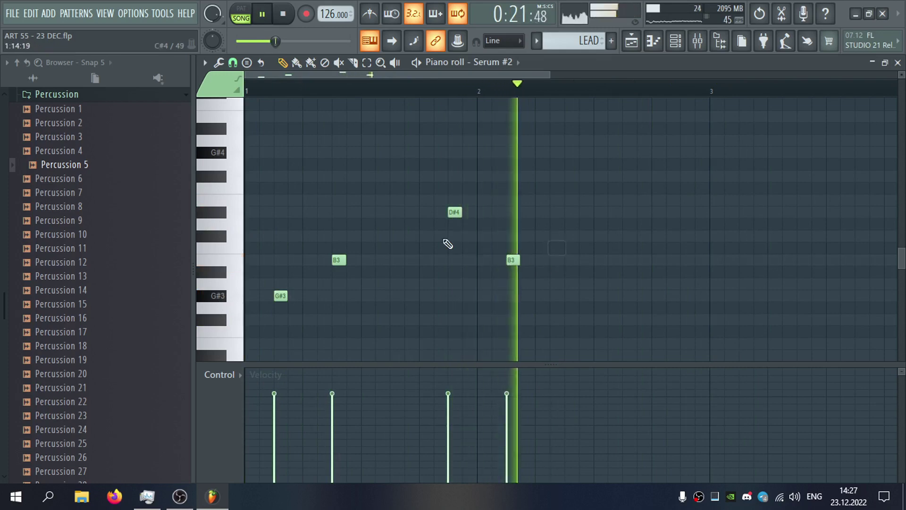
# Try an E4 note in bar 1, replace the whole phrase with three short G#3 notes at the pattern's start and play it.
pyautogui.click(307, 200)
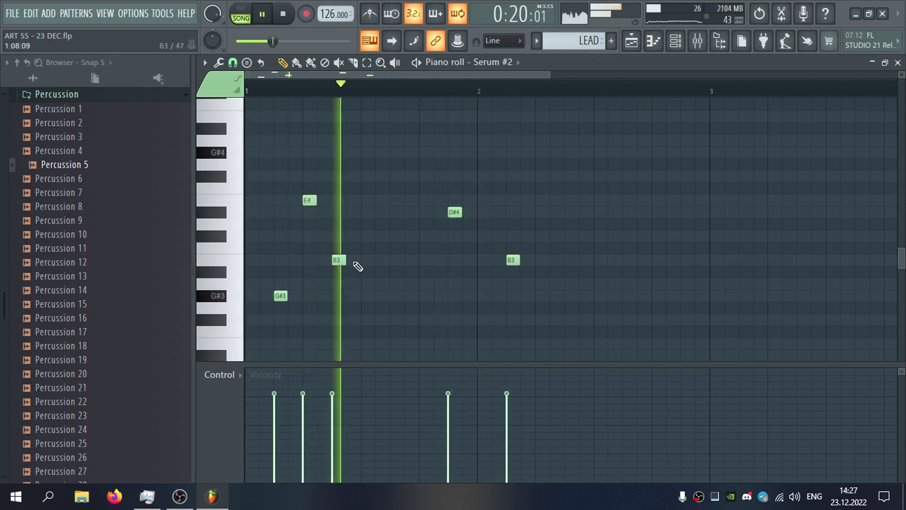
pyautogui.rightClick(453, 213)
pyautogui.rightClick(513, 259)
pyautogui.press('space')
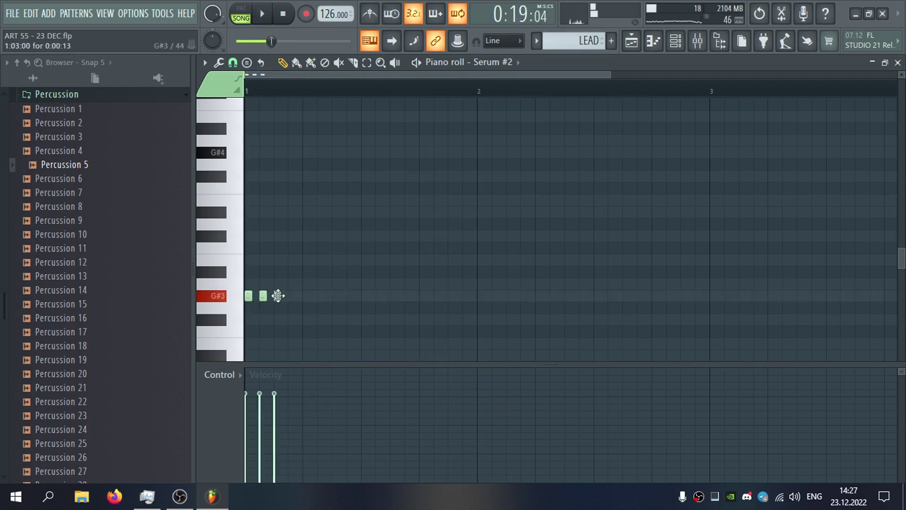
pyautogui.press('space')
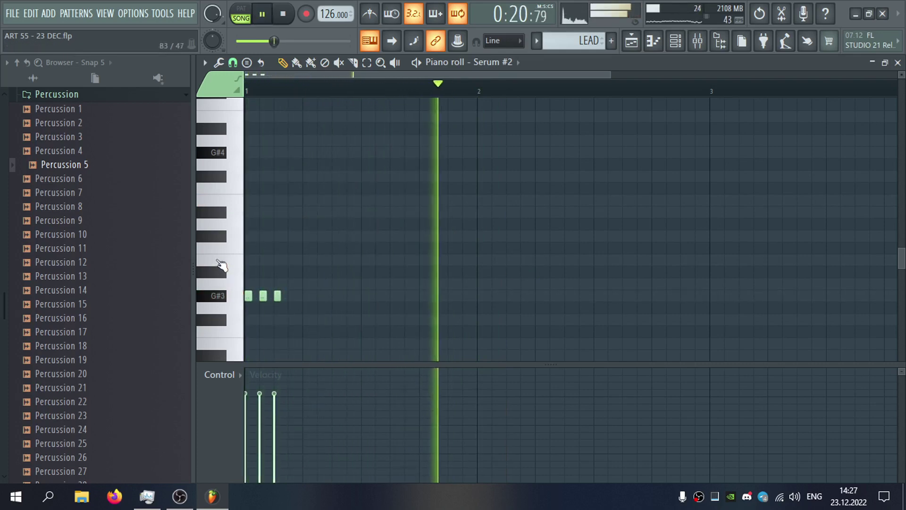
pyautogui.scroll(-4, 224, 267)
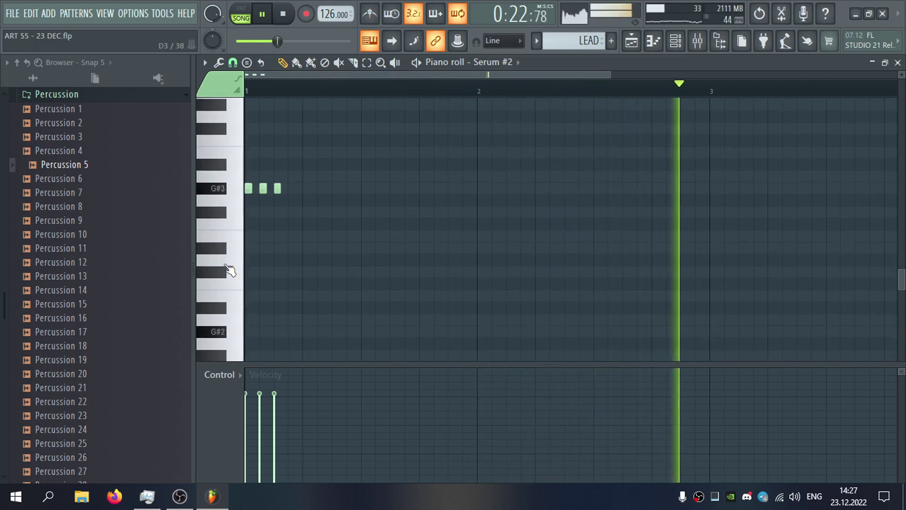
pyautogui.scroll(3, 224, 193)
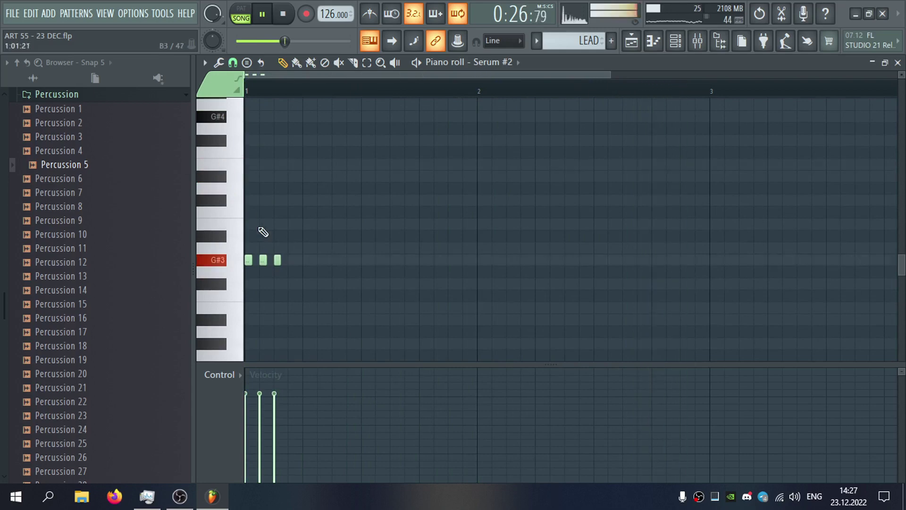
# Delete all notes from the Serum #2 pattern and audition the D#4 and B3 keys against the playing track.
pyautogui.hotkey('ctrl', 'a')
pyautogui.press('Delete')
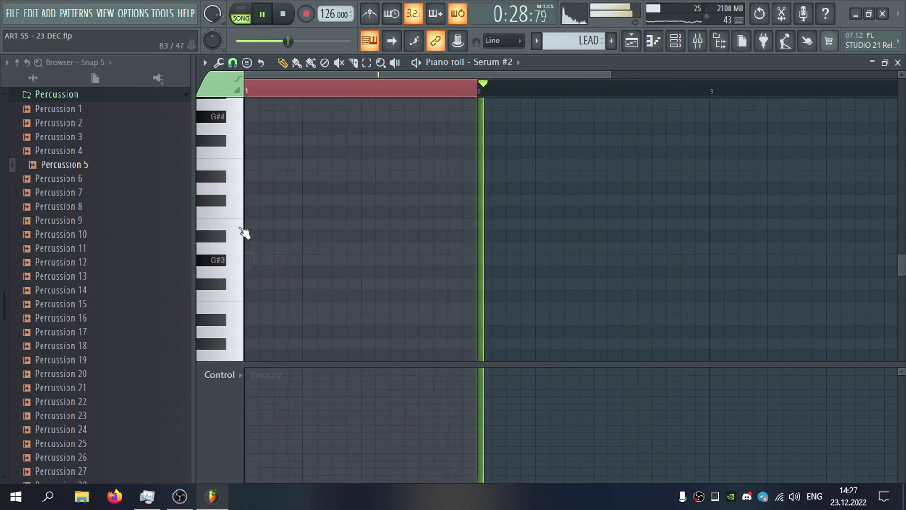
pyautogui.scroll(2, 244, 231)
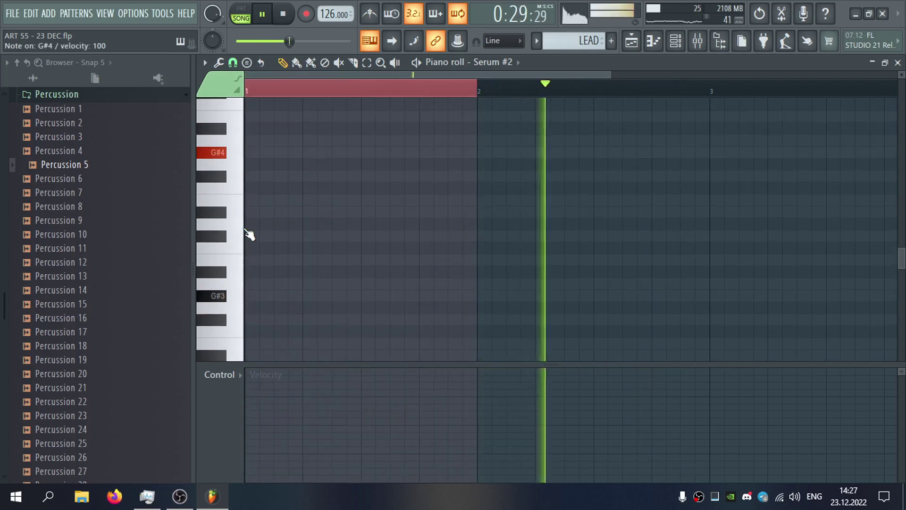
pyautogui.click(222, 217)
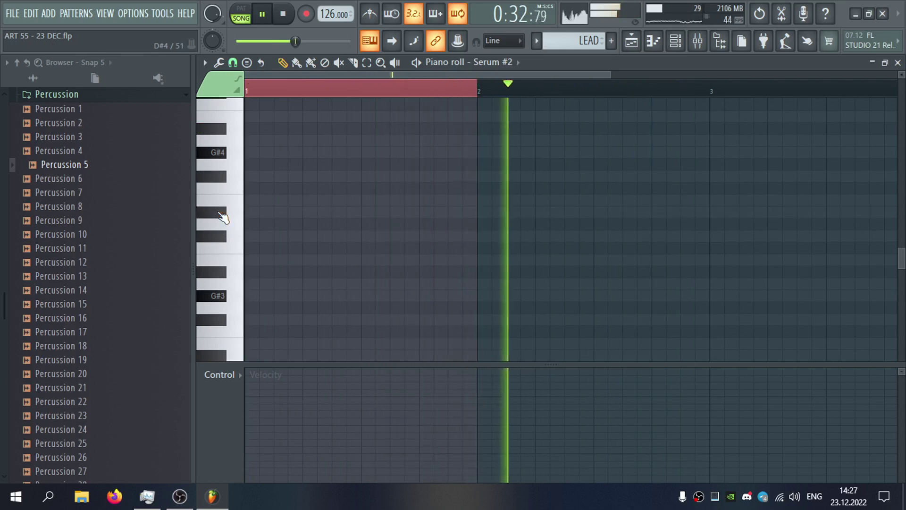
pyautogui.click(225, 214)
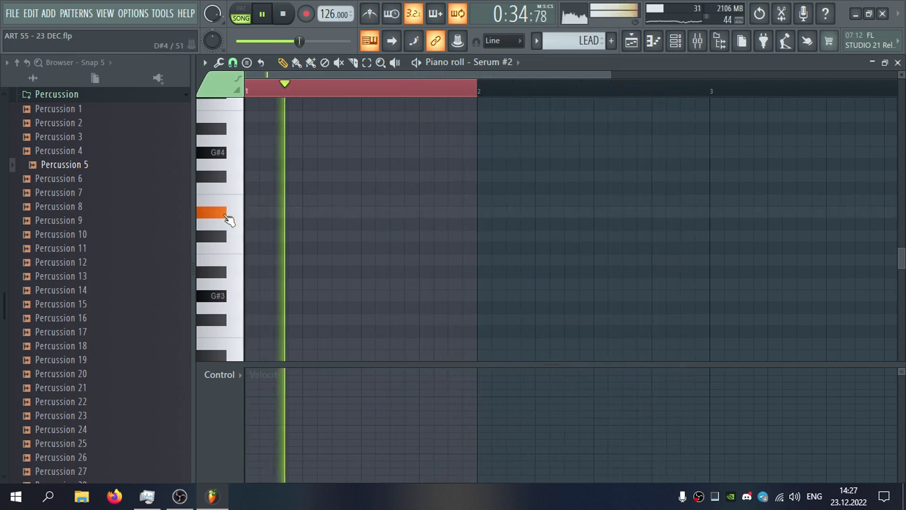
pyautogui.click(228, 258)
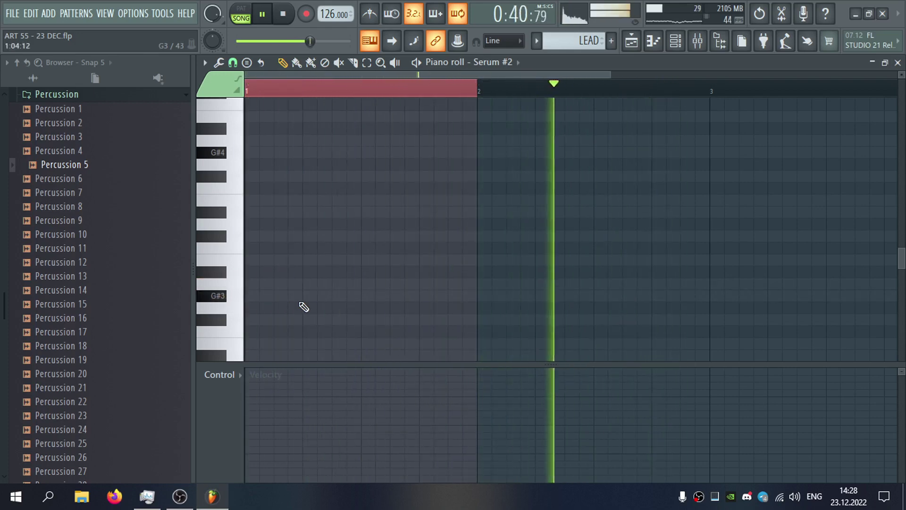
# Enter four short G#3 notes as two spaced pairs in bar 1 of the Serum #2 pattern and play the track.
pyautogui.click(292, 296)
pyautogui.click(335, 296)
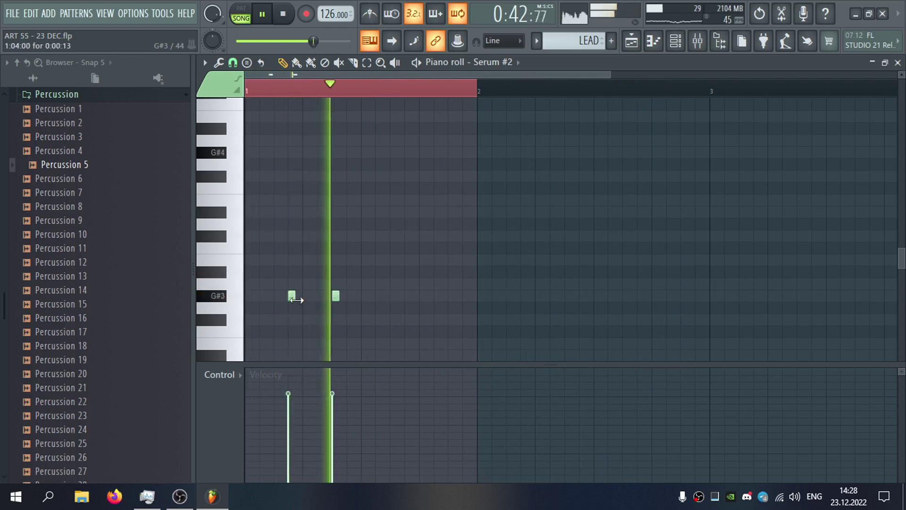
pyautogui.moveTo(292, 297); pyautogui.dragTo(250, 297)
pyautogui.click(292, 296)
pyautogui.rightClick(336, 297)
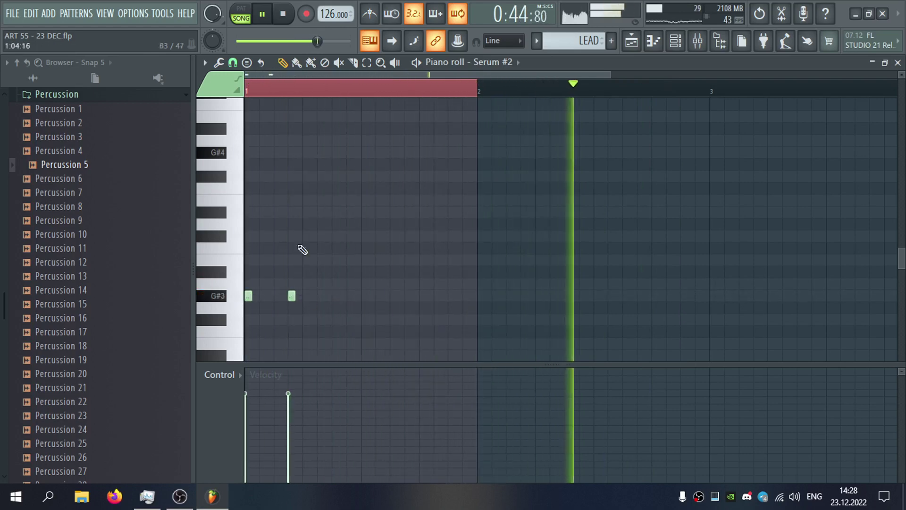
pyautogui.click(397, 296)
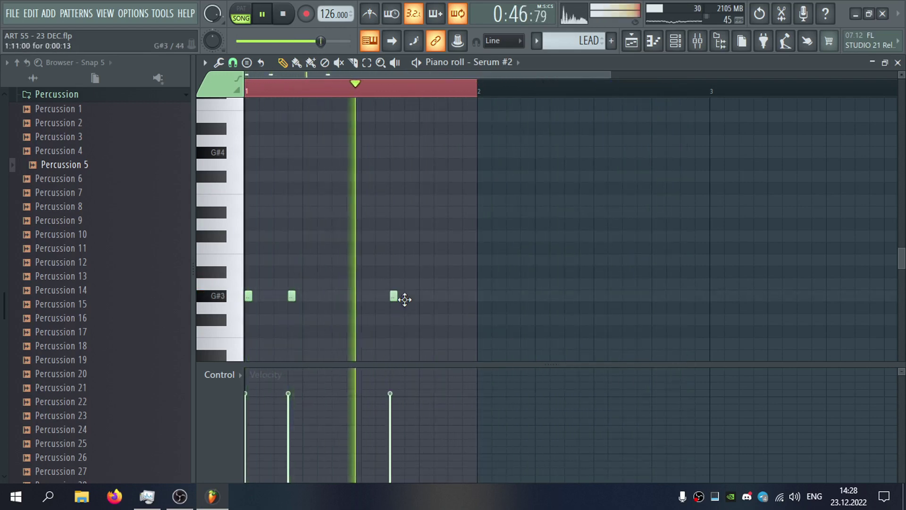
pyautogui.click(438, 296)
pyautogui.press('space')
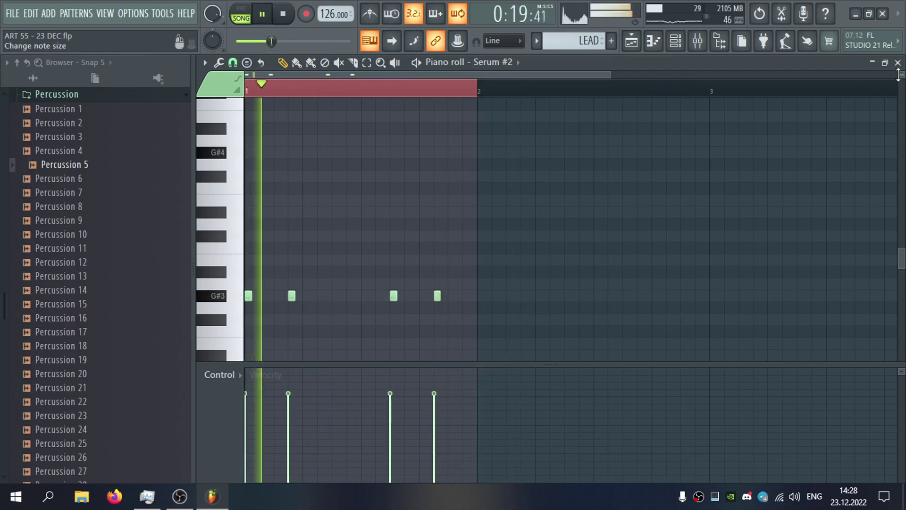
# Reopen the LEAD pattern from Track 10, duplicate its four G#3 notes into bar 2 and try a B3 note between the pairs.
pyautogui.click(897, 63)
pyautogui.scroll(2, 693, 221)
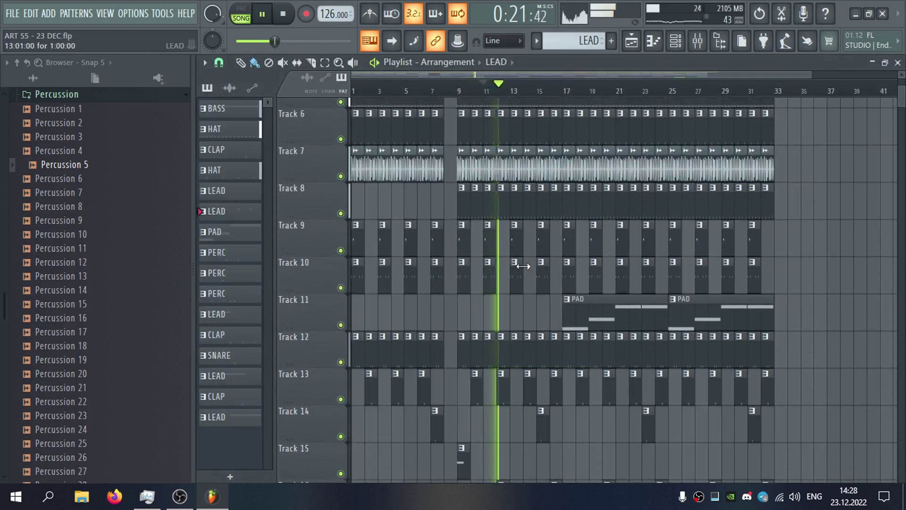
pyautogui.doubleClick(512, 274)
pyautogui.click(898, 63)
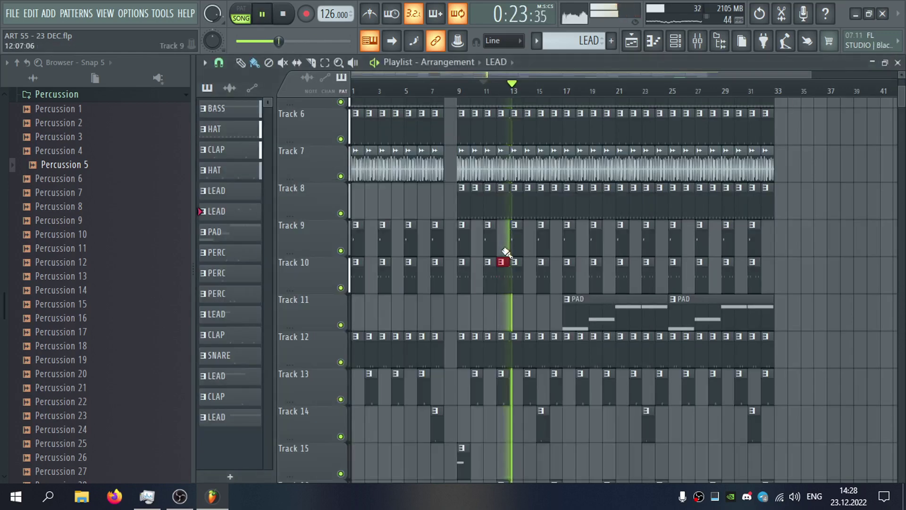
pyautogui.doubleClick(512, 283)
pyautogui.moveTo(576, 267); pyautogui.dragTo(90, 354)
pyautogui.press('space')
pyautogui.press('space')
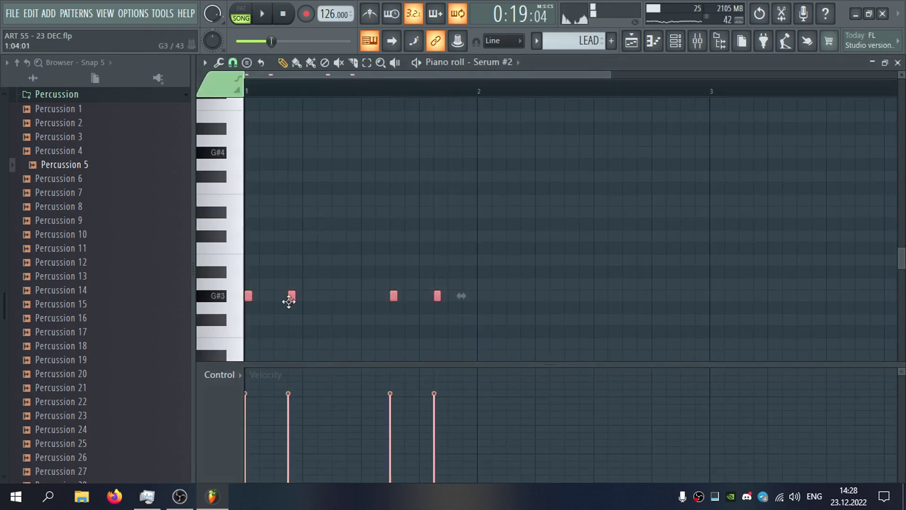
pyautogui.moveTo(290, 301)
pyautogui.mouseDown()
pyautogui.moveTo(571, 305)
pyautogui.moveTo(527, 304)
pyautogui.moveTo(557, 300)
pyautogui.moveTo(580, 248)
pyautogui.mouseUp()
pyautogui.click(585, 260)
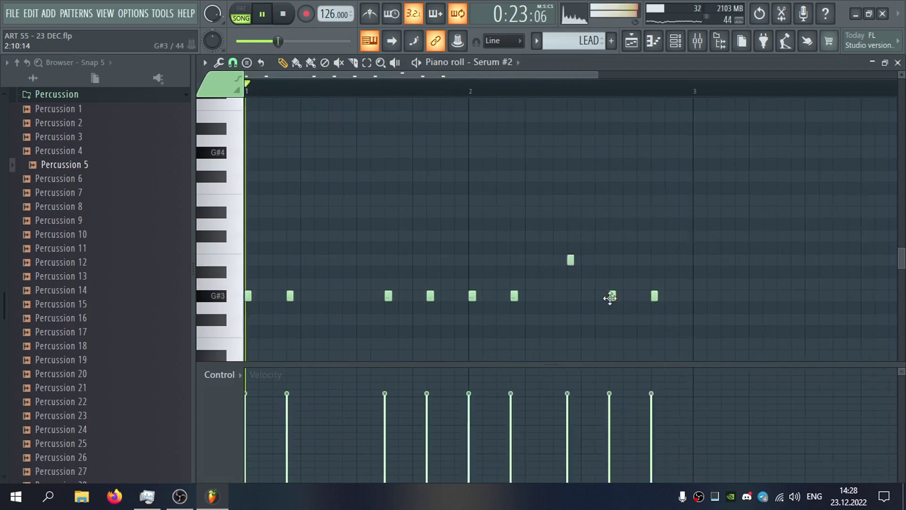
# Try G3, A3 and G#4 for the extra note in the middle of bar 2, replace it with a short G#3 and close the pattern.
pyautogui.scroll(-2, 614, 271)
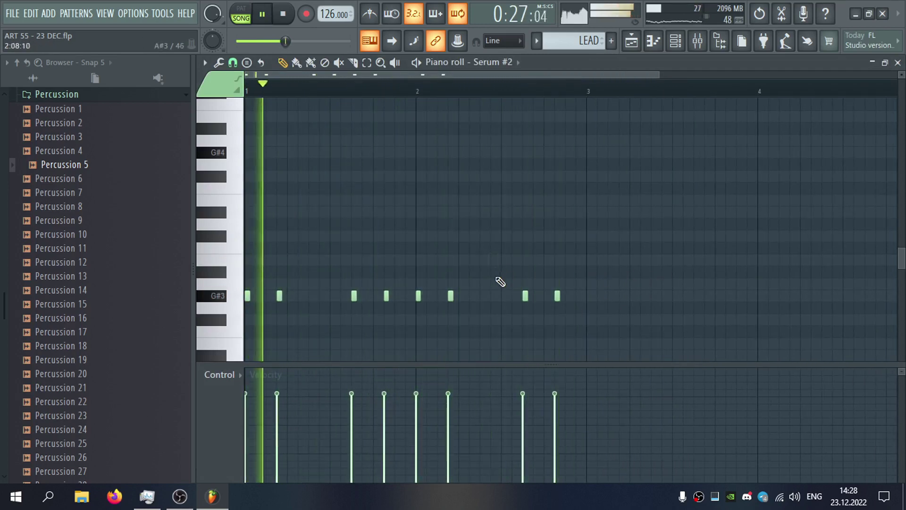
pyautogui.click(502, 308)
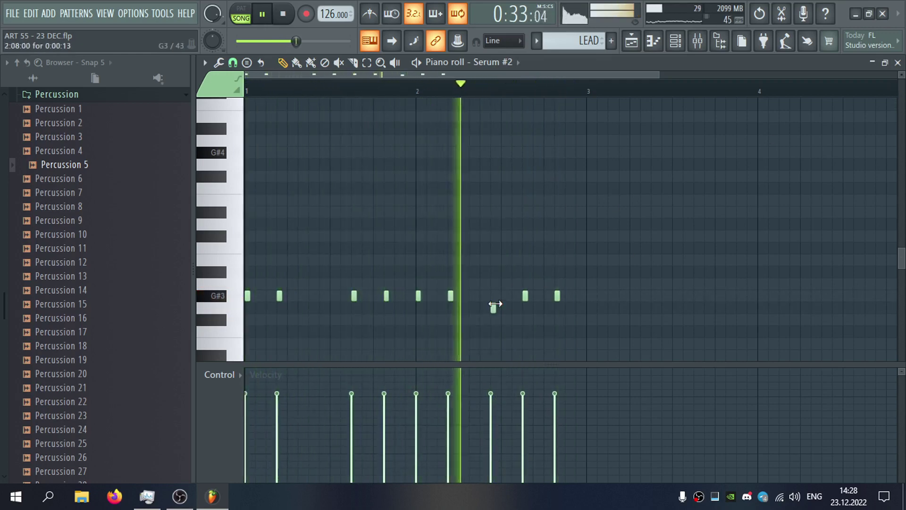
pyautogui.moveTo(492, 307); pyautogui.dragTo(496, 286)
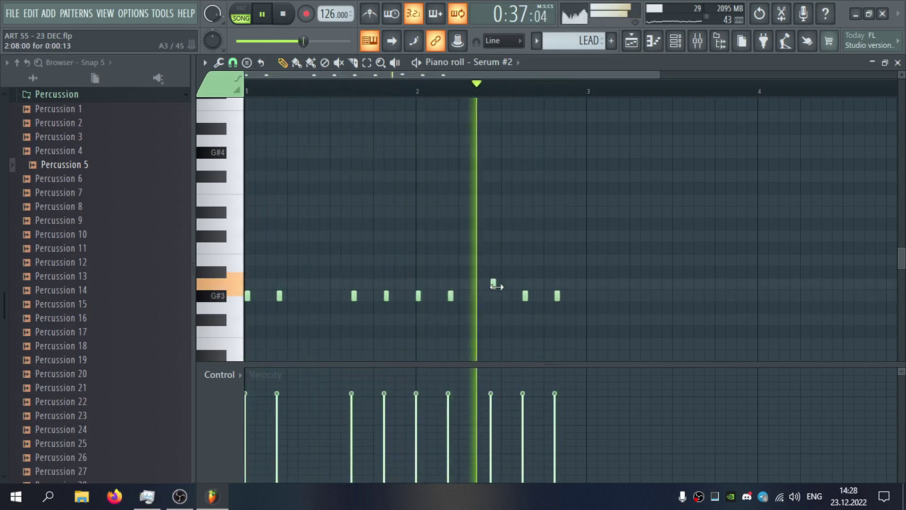
pyautogui.moveTo(497, 286); pyautogui.dragTo(498, 149)
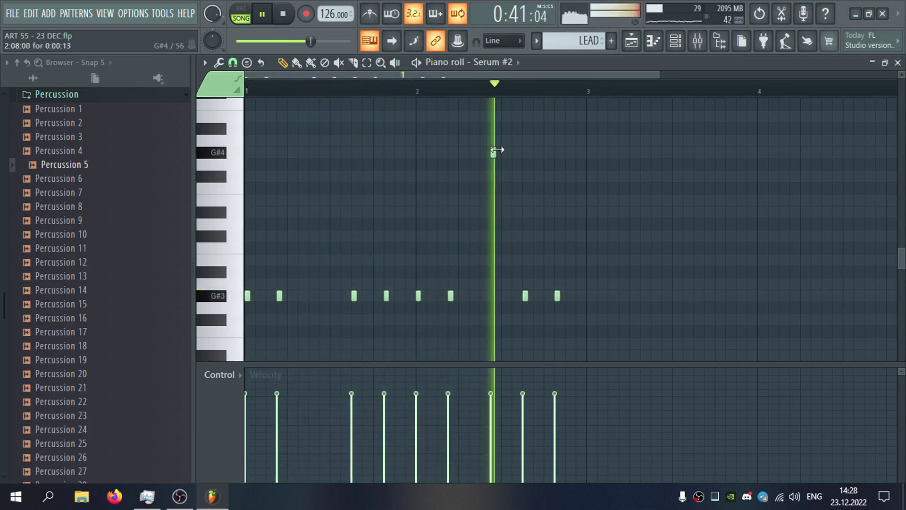
pyautogui.rightClick(493, 151)
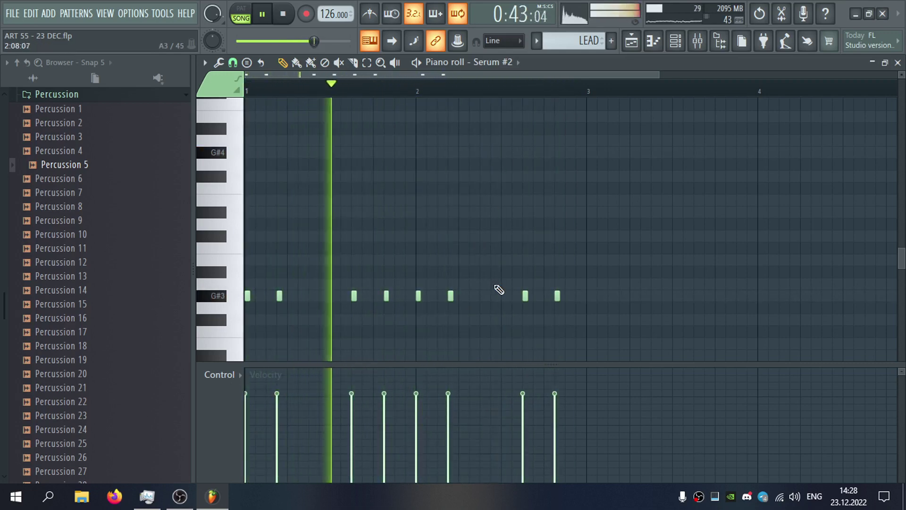
pyautogui.click(493, 296)
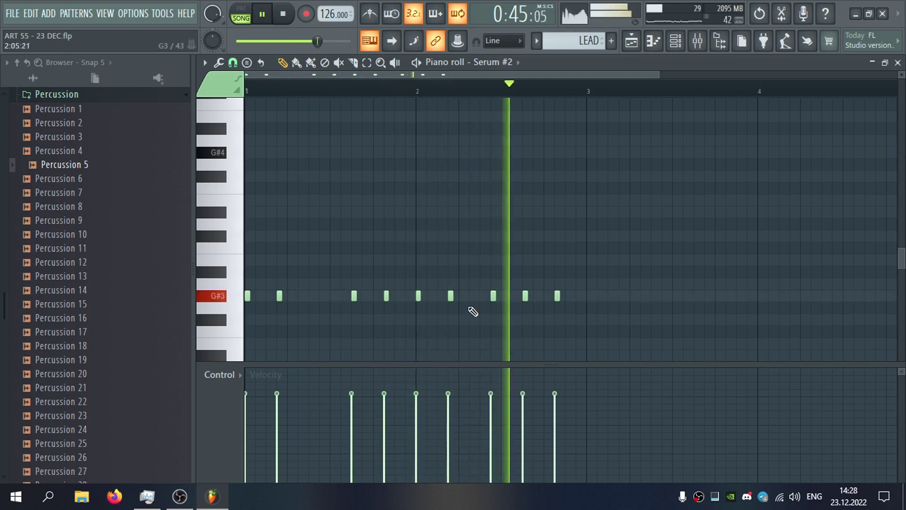
pyautogui.click(897, 63)
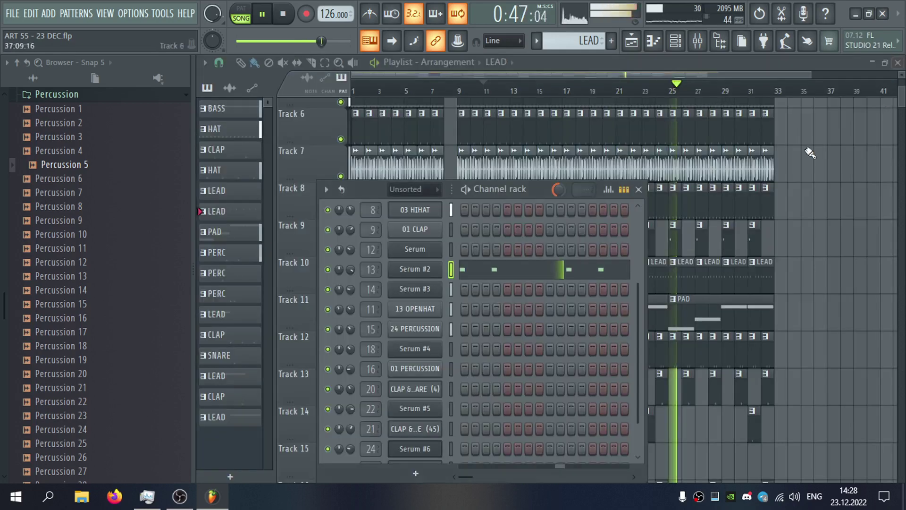
# Adjust the LONGER and NOISE macros of the Serum #2 synth and return to the arrangement.
pyautogui.click(428, 270)
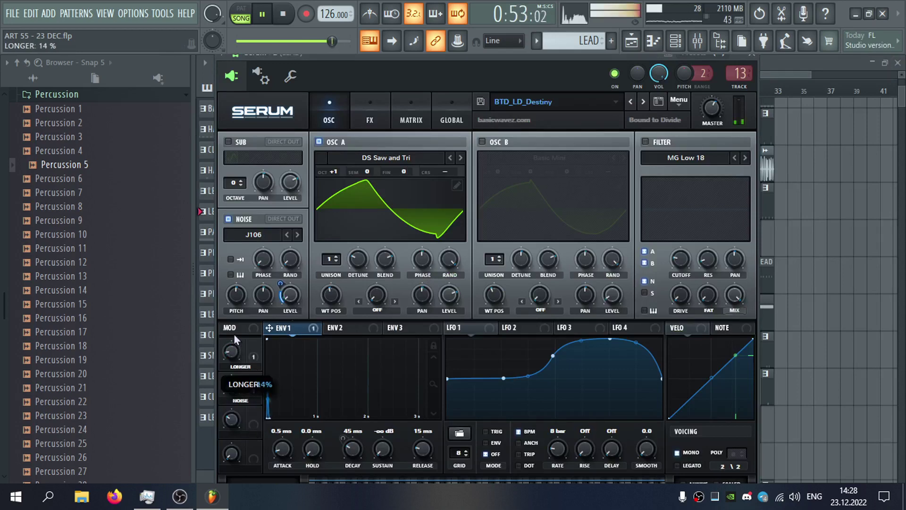
pyautogui.moveTo(233, 333); pyautogui.dragTo(234, 329)
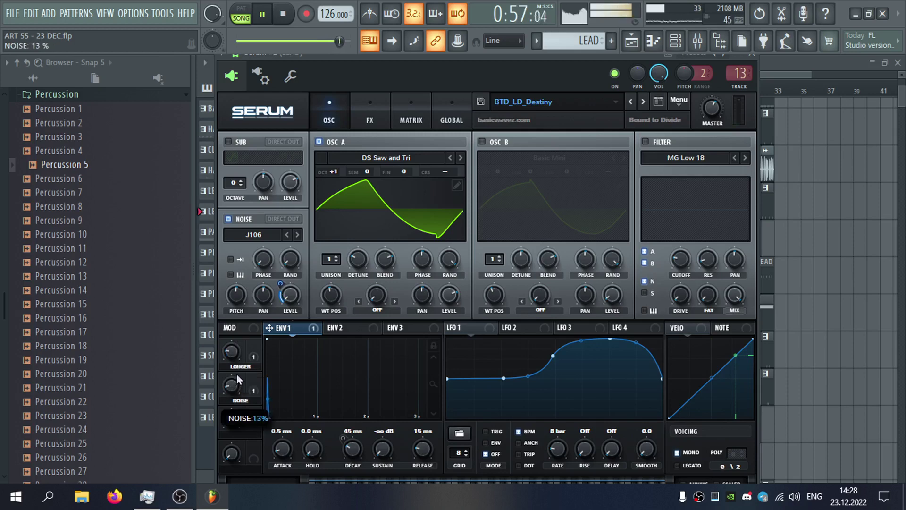
pyautogui.moveTo(237, 374); pyautogui.dragTo(236, 373)
pyautogui.click(823, 64)
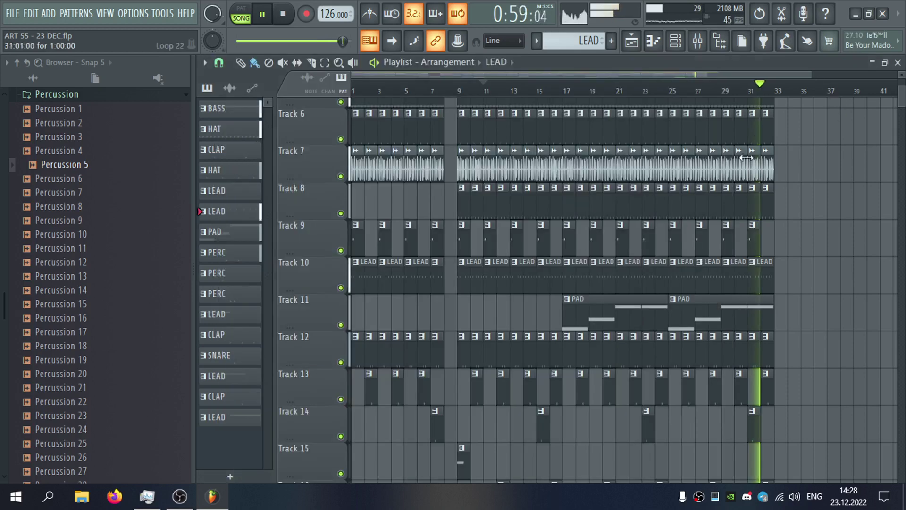
# Open the bar 22 LEAD pattern on Track 20 and lengthen its G#4 note into bar 2 of the Serum #6 pattern.
pyautogui.scroll(-8, 708, 206)
pyautogui.keyDown('ctrl'); pyautogui.scroll(3, 712, 237); pyautogui.keyUp('ctrl')
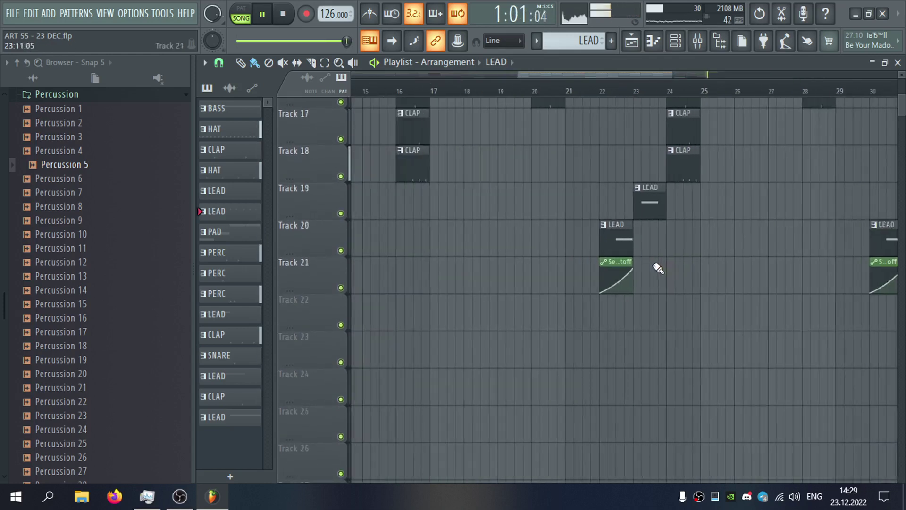
pyautogui.keyDown('ctrl'); pyautogui.scroll(3, 651, 264); pyautogui.keyUp('ctrl')
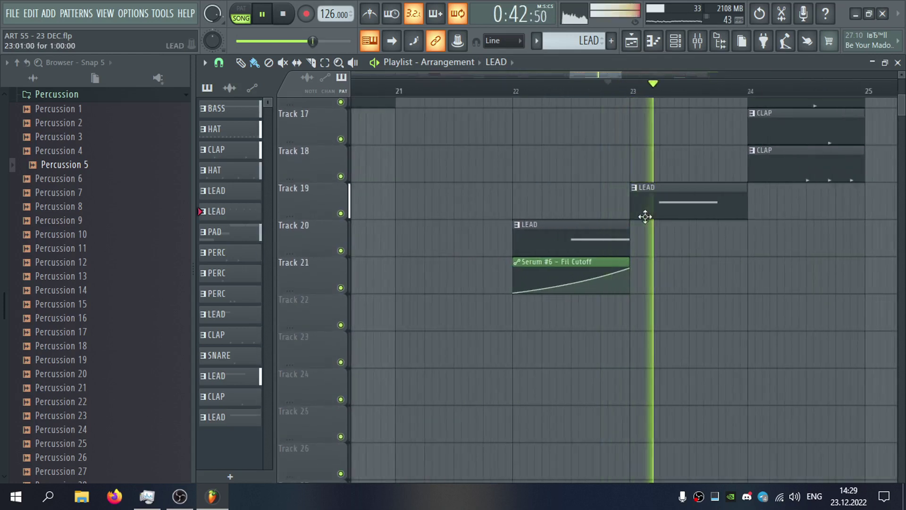
pyautogui.doubleClick(628, 237)
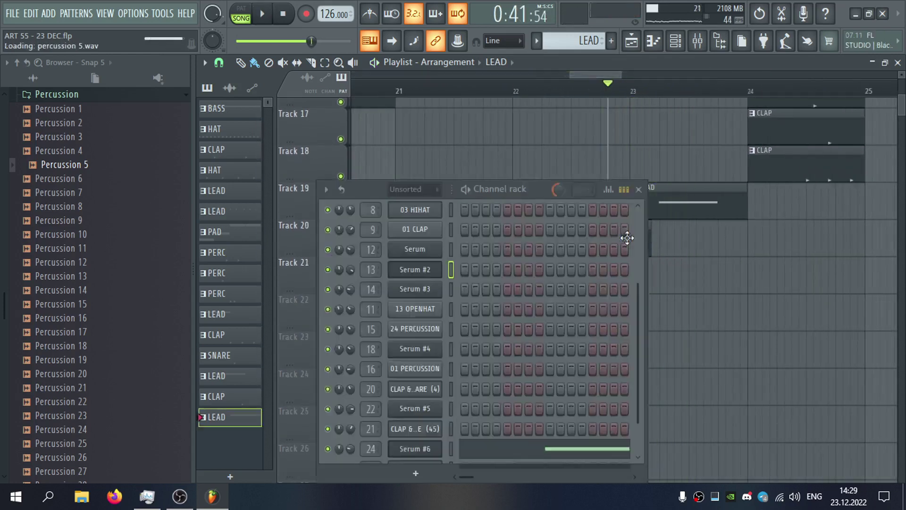
pyautogui.moveTo(391, 157); pyautogui.dragTo(399, 157)
pyautogui.press('space')
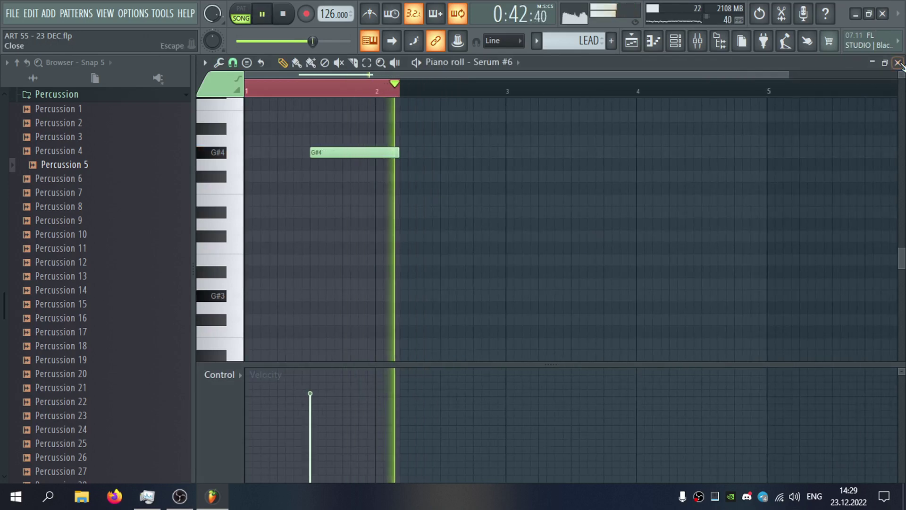
# Extend the Serum #6 Fil Cutoff automation on Track 21 to 23:04:00 and play the passage from before bar 22.
pyautogui.click(897, 63)
pyautogui.press('space')
pyautogui.scroll(1, 643, 264)
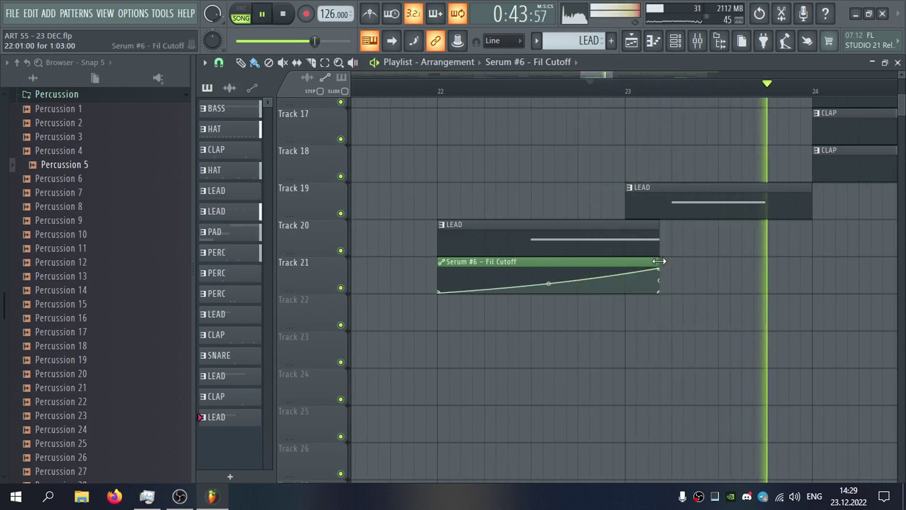
pyautogui.click(380, 89)
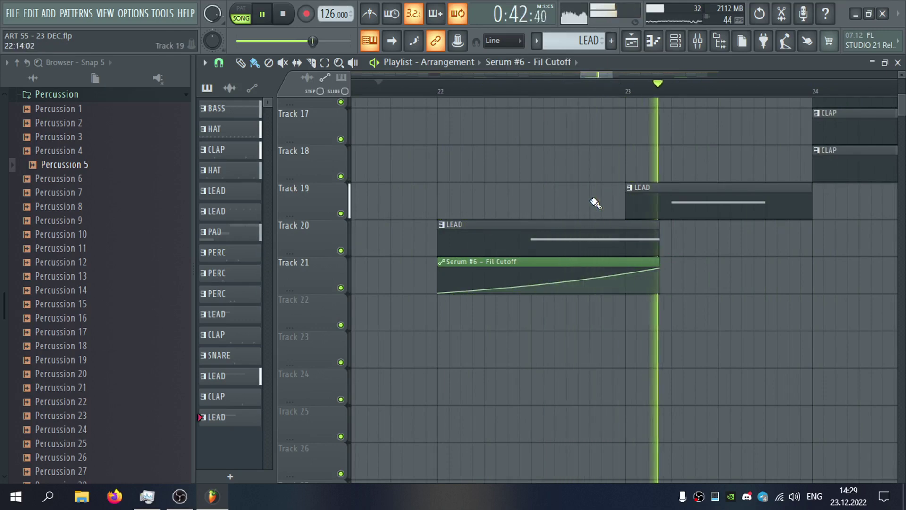
# Shorten the Serum #6 G#4 note to end with bar 1 and trim its LEAD clip and Fil Cutoff automation back to bar 23.
pyautogui.doubleClick(651, 239)
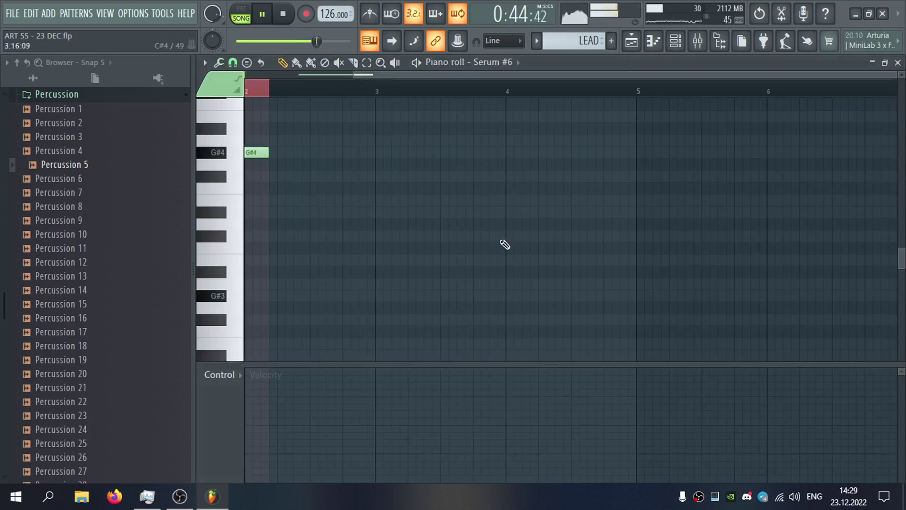
pyautogui.moveTo(265, 157); pyautogui.dragTo(328, 162)
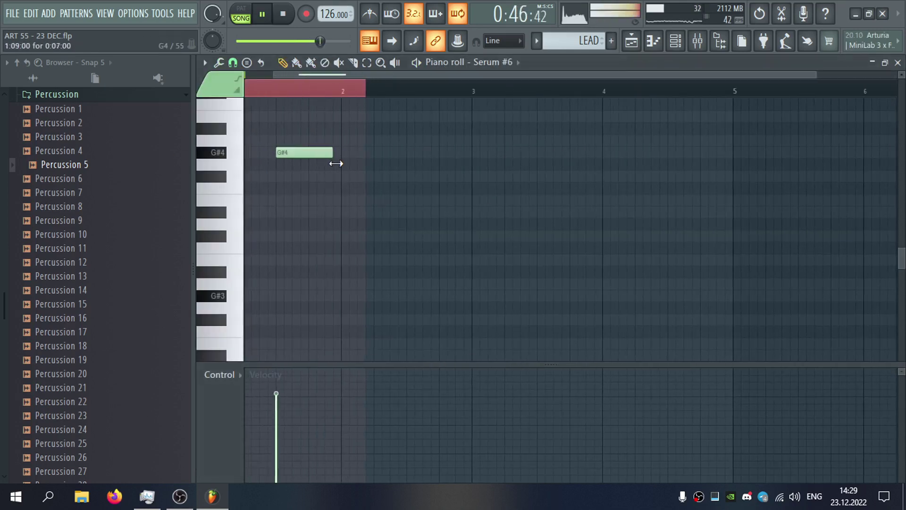
pyautogui.click(897, 63)
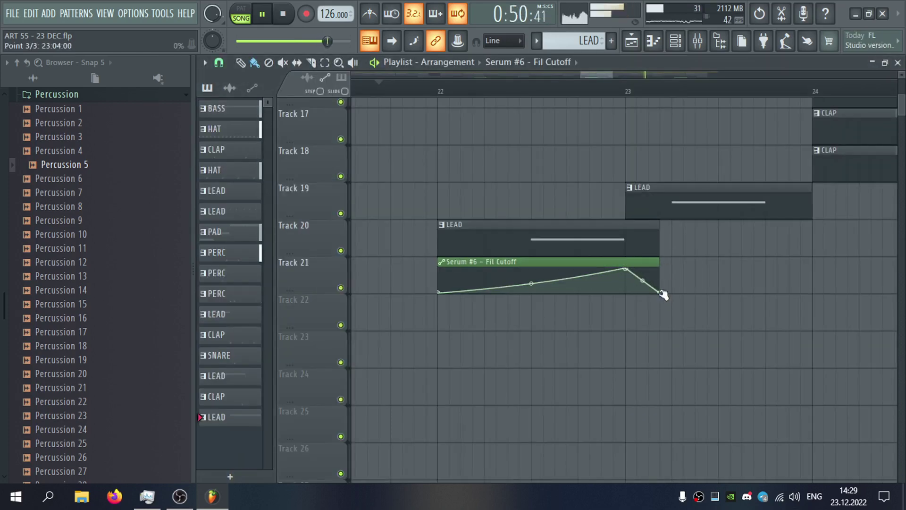
pyautogui.keyDown('ctrl'); pyautogui.scroll(-6, 626, 236); pyautogui.keyUp('ctrl')
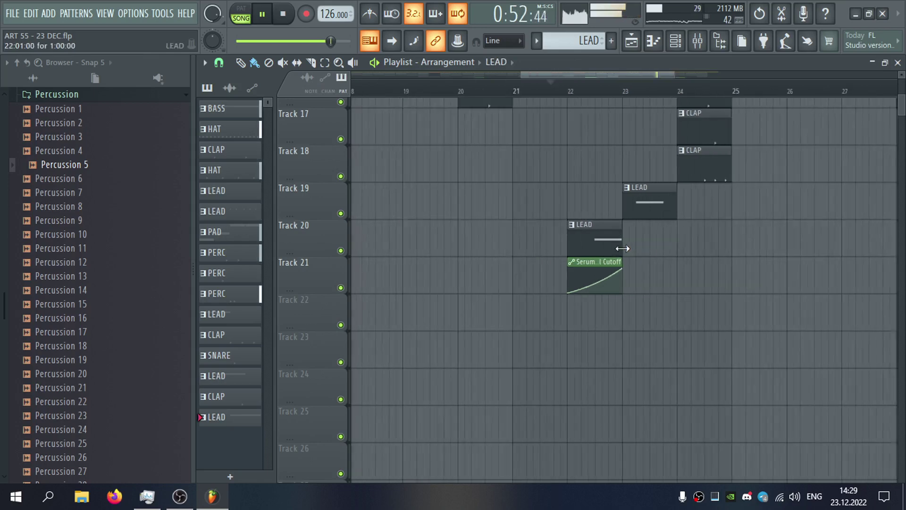
# Open the PAD pattern on Track 11, audition low keys around G#3 on Serum #3 and review the pad notes.
pyautogui.scroll(5, 633, 250)
pyautogui.scroll(5, 641, 256)
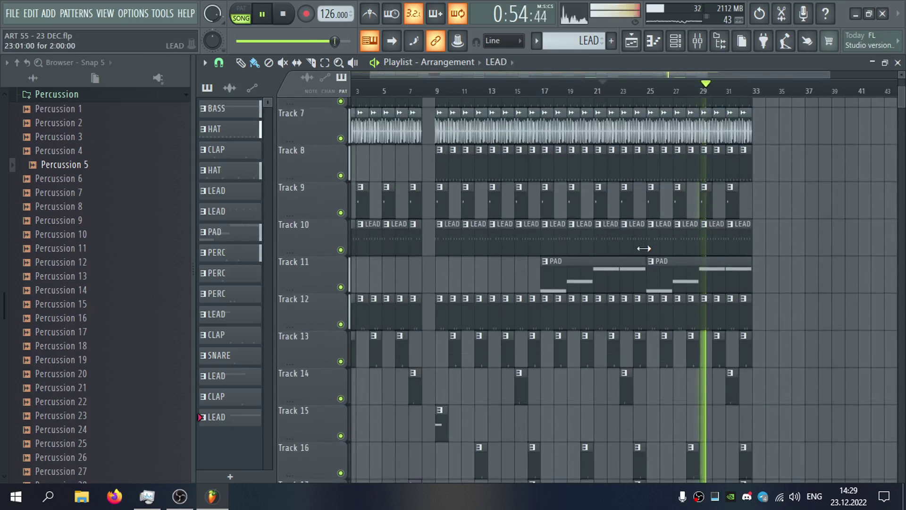
pyautogui.doubleClick(570, 276)
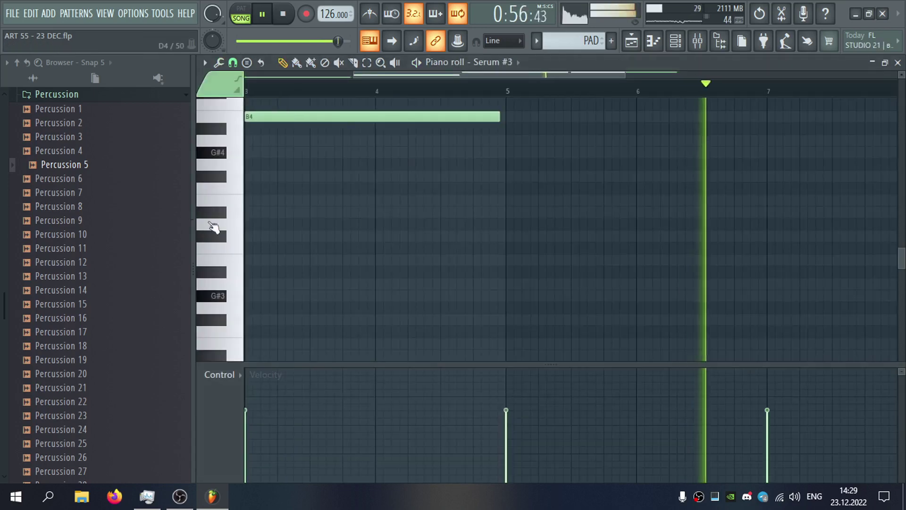
pyautogui.scroll(-3, 216, 228)
pyautogui.click(225, 242)
pyautogui.click(224, 229)
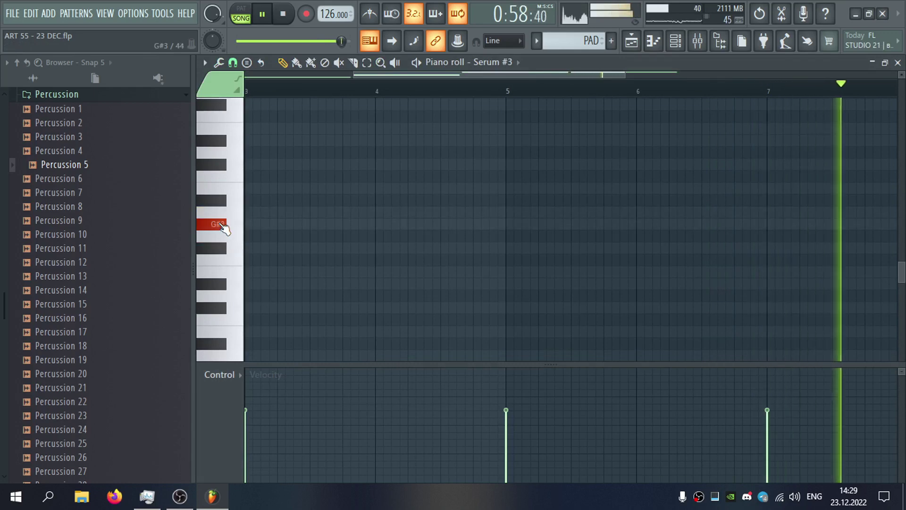
pyautogui.scroll(6, 360, 249)
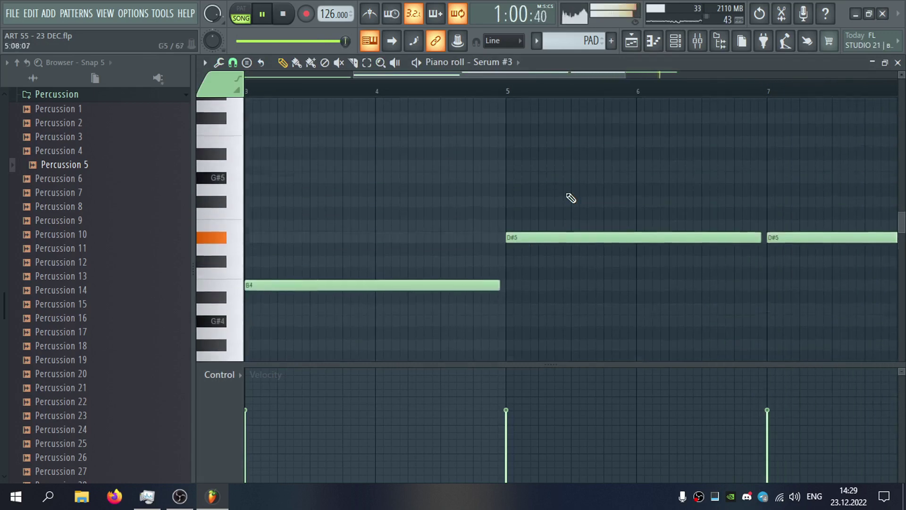
# Strip the PAD pattern to one long note in bars 1–2, try a G#4 at bar 3, and move the remaining G#3 up to G#4.
pyautogui.scroll(-3, 810, 218)
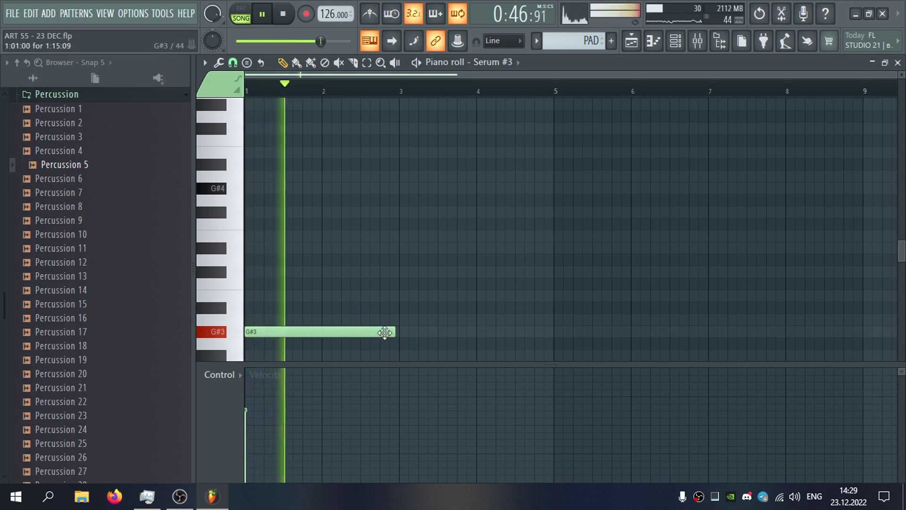
pyautogui.click(413, 189)
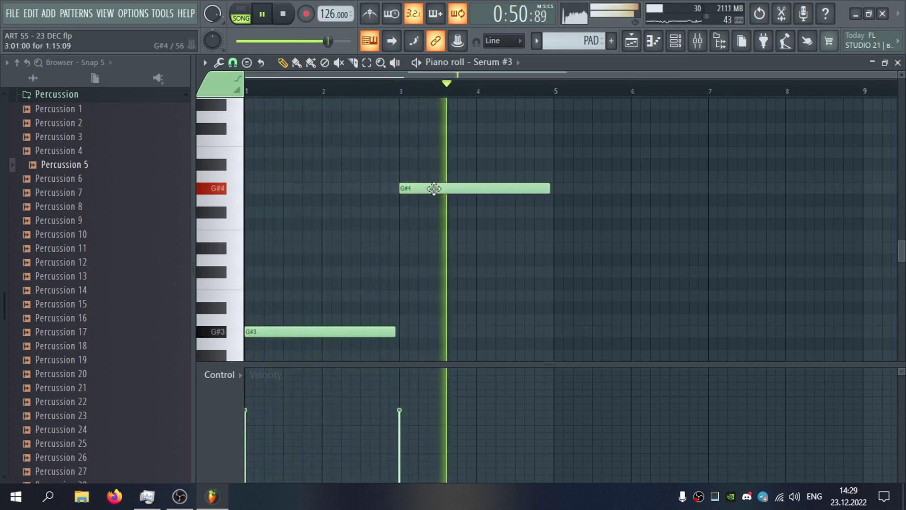
pyautogui.rightClick(431, 189)
pyautogui.press('space')
pyautogui.press('space')
pyautogui.moveTo(340, 331); pyautogui.dragTo(282, 179)
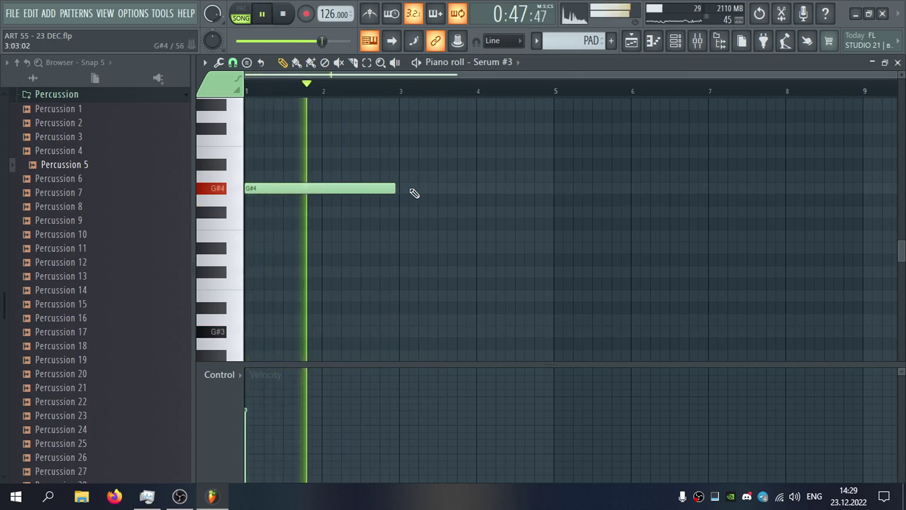
# Shorten the Serum #3 G#4 note to one bar and add one-bar E5 and D#5 notes at bars 3 and 4.
pyautogui.scroll(2, 411, 226)
pyautogui.moveTo(387, 262); pyautogui.dragTo(318, 262)
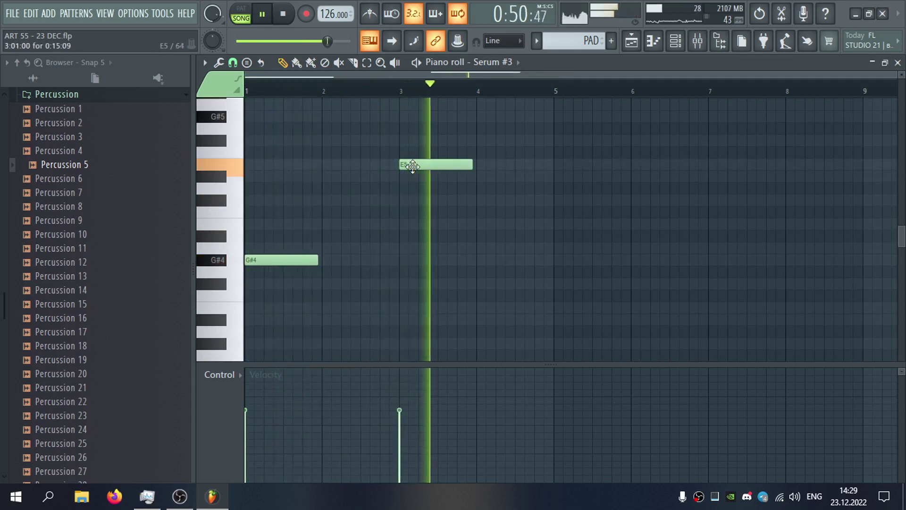
pyautogui.click(481, 176)
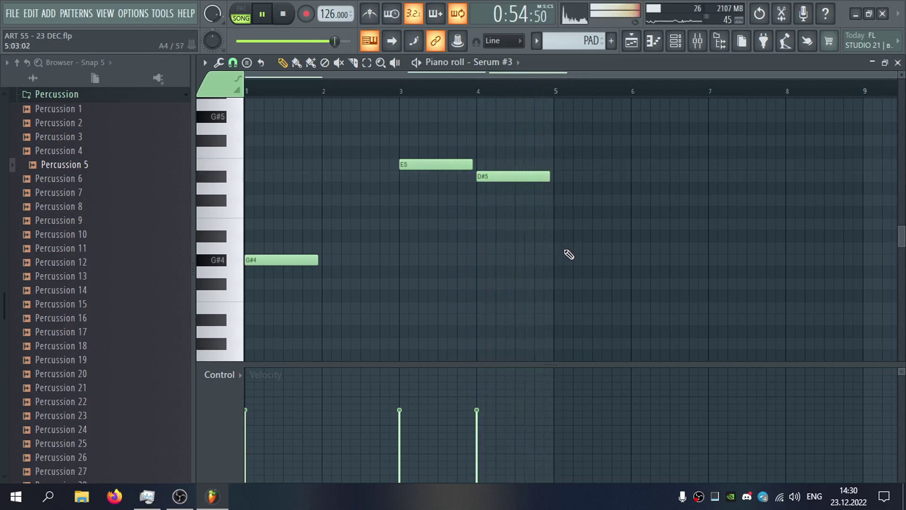
pyautogui.click(898, 63)
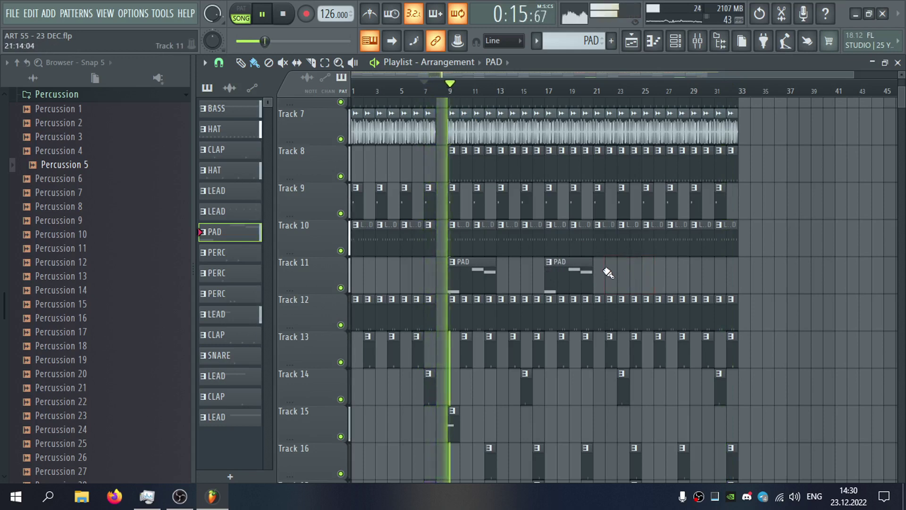
# Reopen the PAD pattern from Track 11, lower the bar 3 note to B4 and add a one-bar G#4 at bar 5.
pyautogui.scroll(-5, 481, 213)
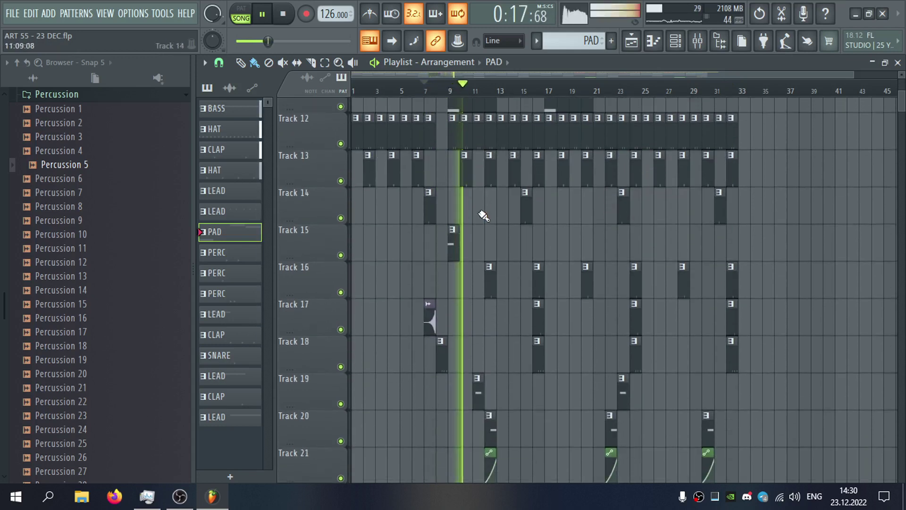
pyautogui.scroll(4, 457, 237)
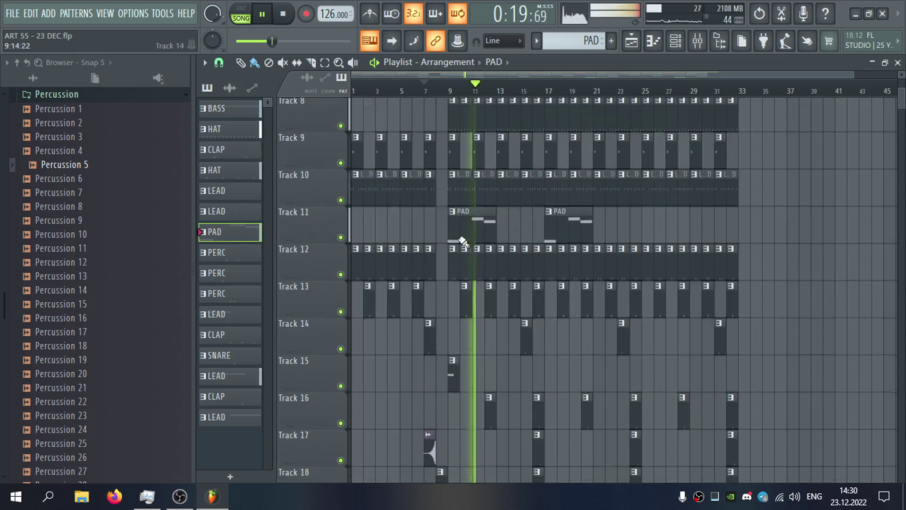
pyautogui.doubleClick(465, 230)
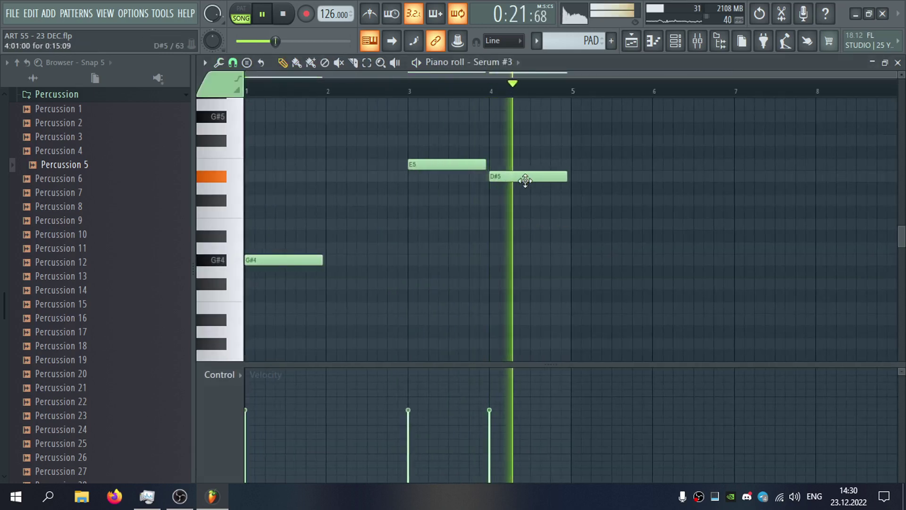
pyautogui.click(573, 225)
pyautogui.moveTo(574, 226); pyautogui.dragTo(618, 260)
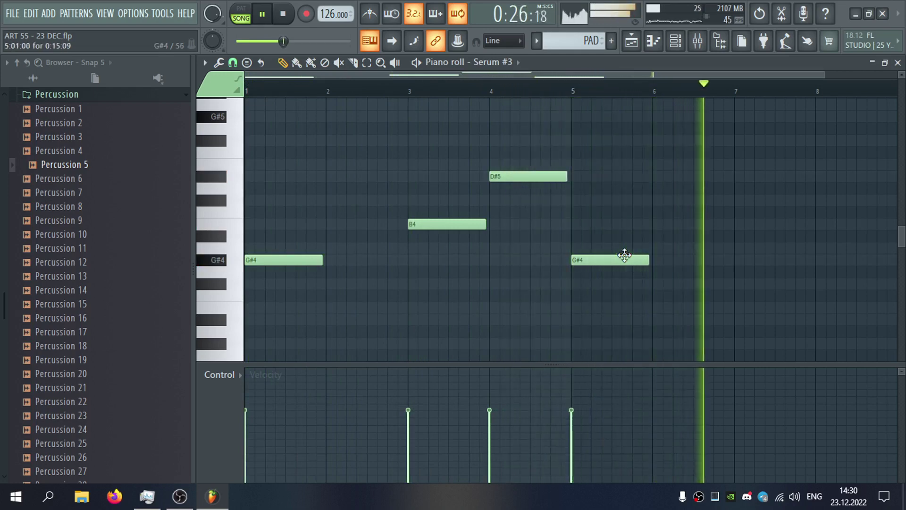
# Add a one-bar G#4 at bar 7 of the PAD pattern and move the bar 5 note to F#4.
pyautogui.click(739, 260)
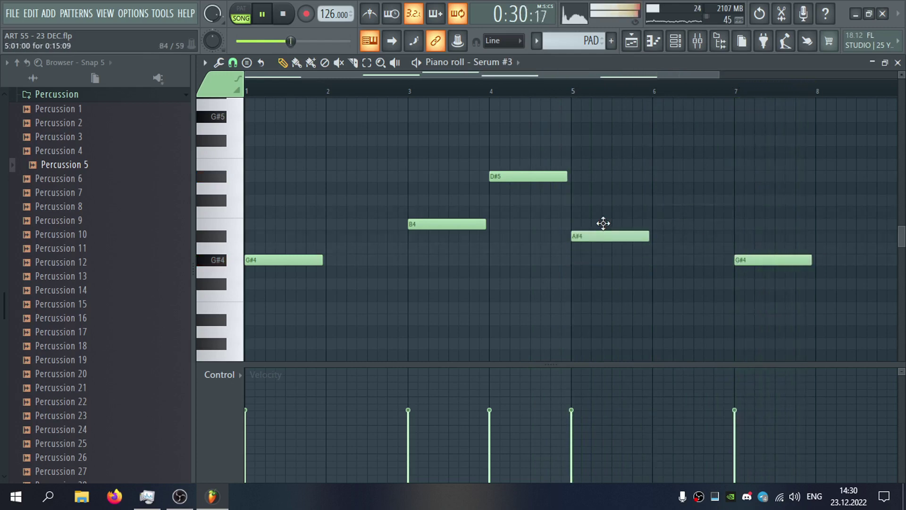
pyautogui.moveTo(603, 200); pyautogui.dragTo(599, 269)
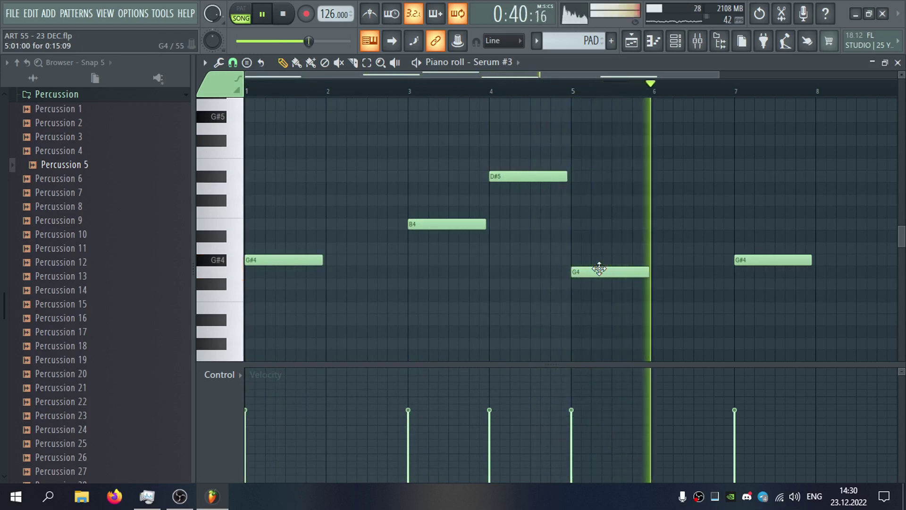
pyautogui.moveTo(599, 269)
pyautogui.mouseDown()
pyautogui.moveTo(598, 254)
pyautogui.moveTo(595, 278)
pyautogui.mouseUp()
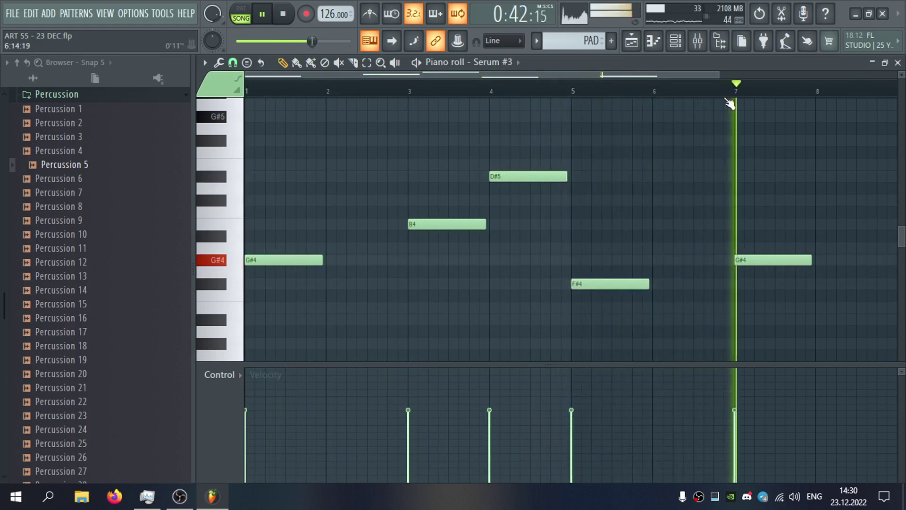
pyautogui.click(897, 62)
# Place a third PAD clip on Track 11 at bar 25.
pyautogui.click(849, 67)
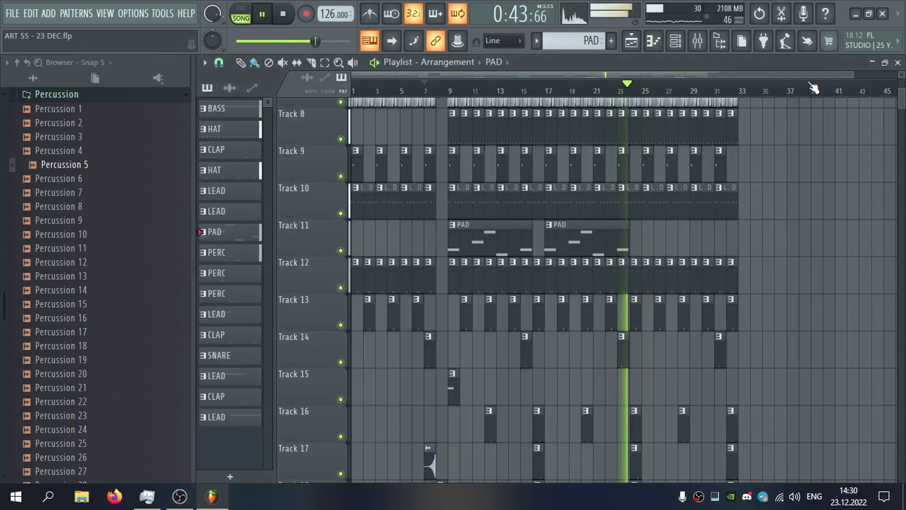
pyautogui.click(648, 236)
pyautogui.click(773, 229)
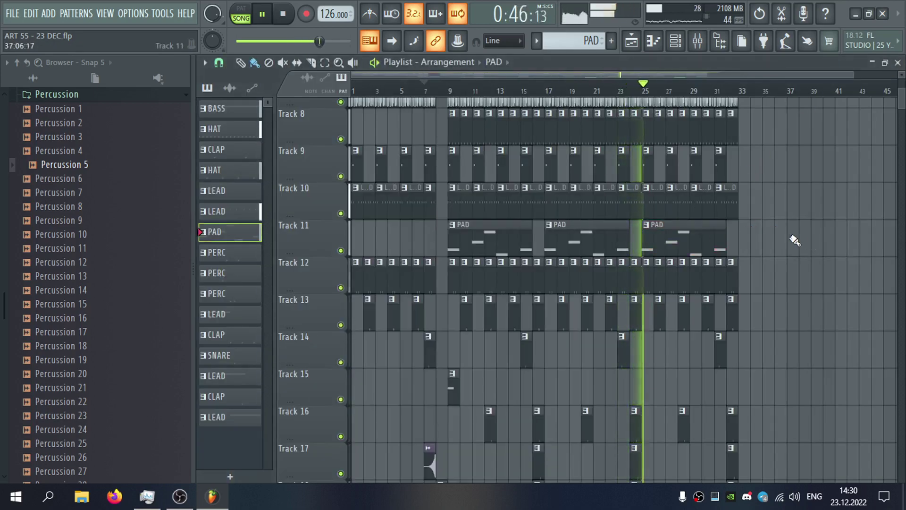
# Look over the arrangement's tracks and collapse the Percussion sample folder in the browser.
pyautogui.scroll(-4, 670, 238)
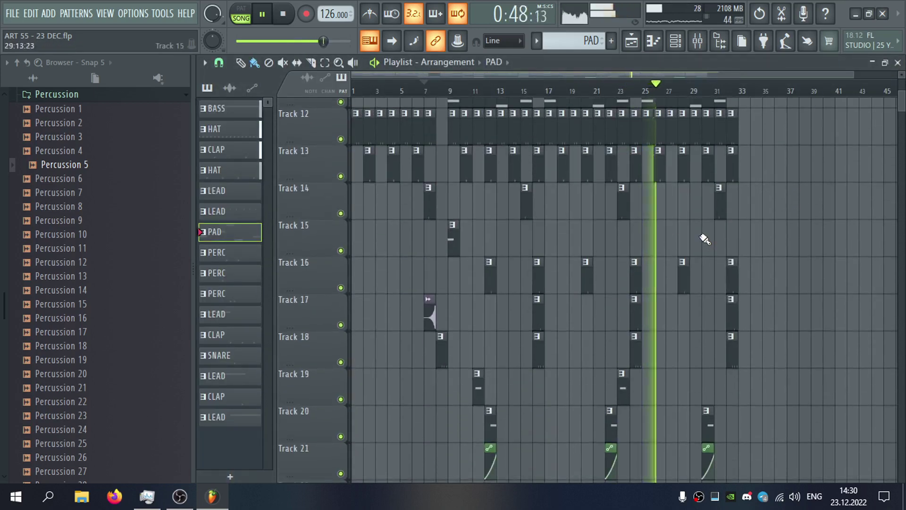
pyautogui.scroll(1, 705, 239)
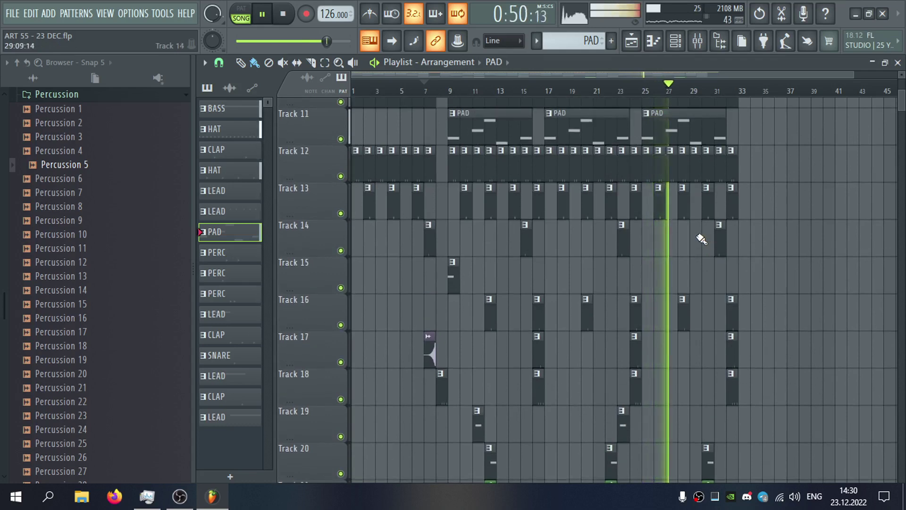
pyautogui.scroll(2, 698, 237)
pyautogui.scroll(4, 117, 255)
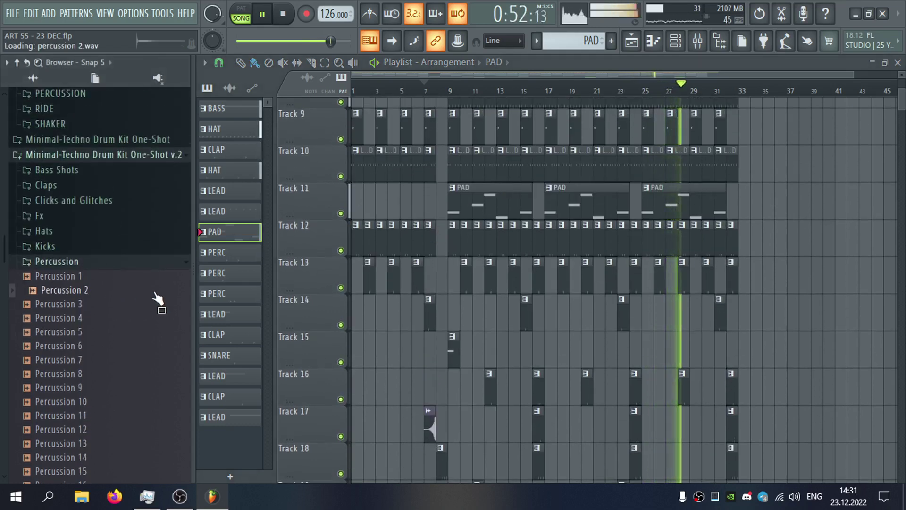
pyautogui.click(126, 264)
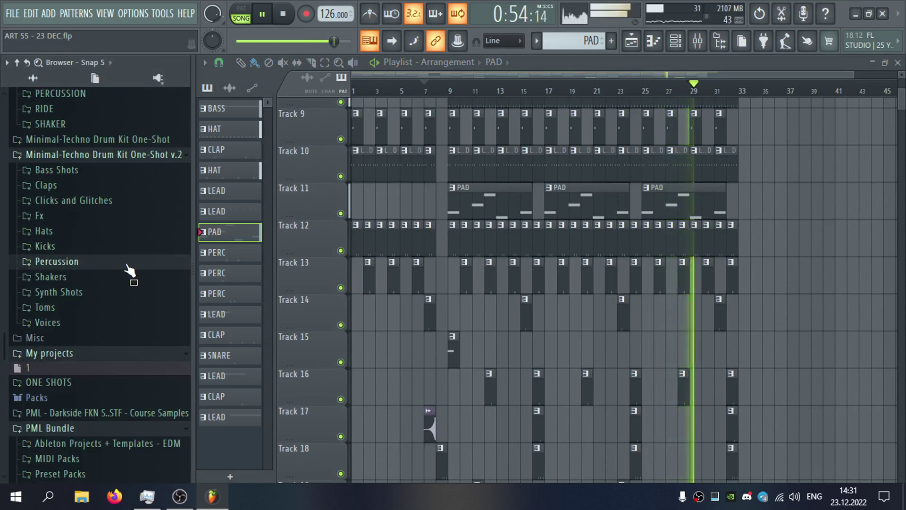
# Reopen the PAD pattern, lower the bar 5 note to E4 and add a half-bar A4 in the second half of bar 8.
pyautogui.doubleClick(650, 209)
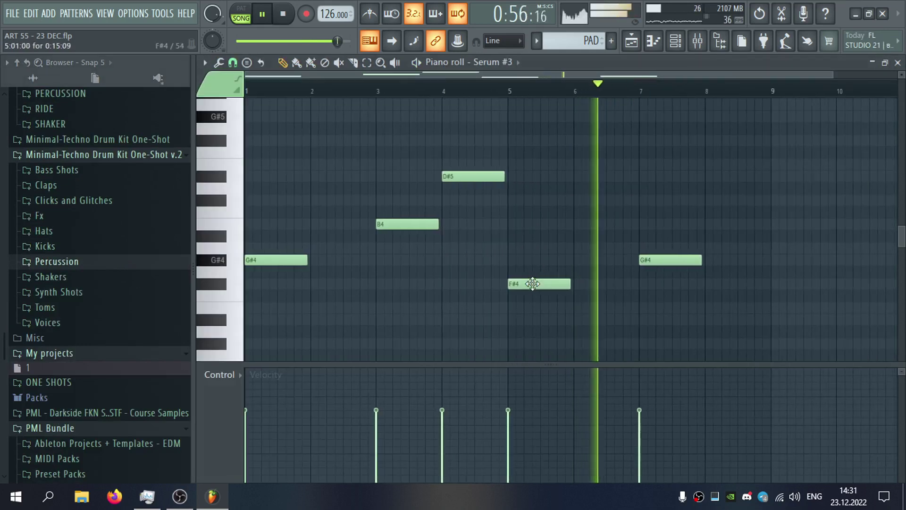
pyautogui.moveTo(530, 283); pyautogui.dragTo(530, 308)
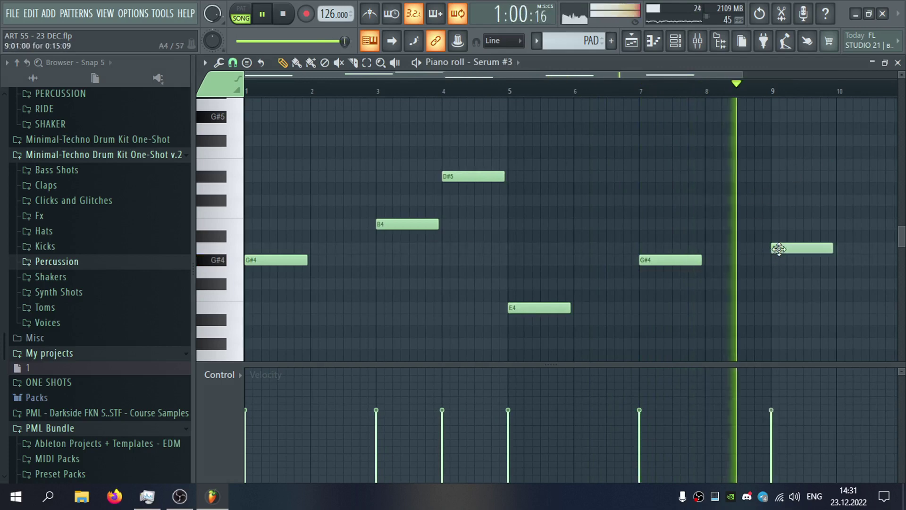
pyautogui.rightClick(776, 248)
pyautogui.moveTo(797, 249); pyautogui.dragTo(764, 250)
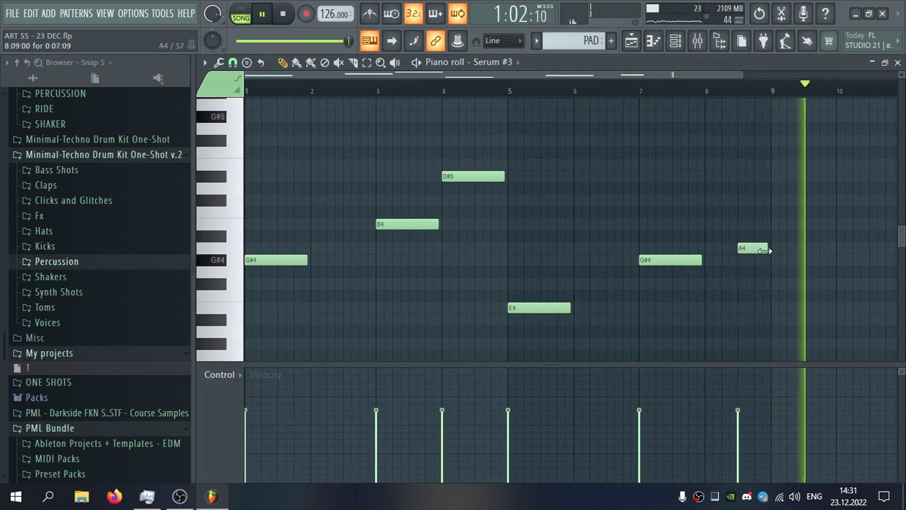